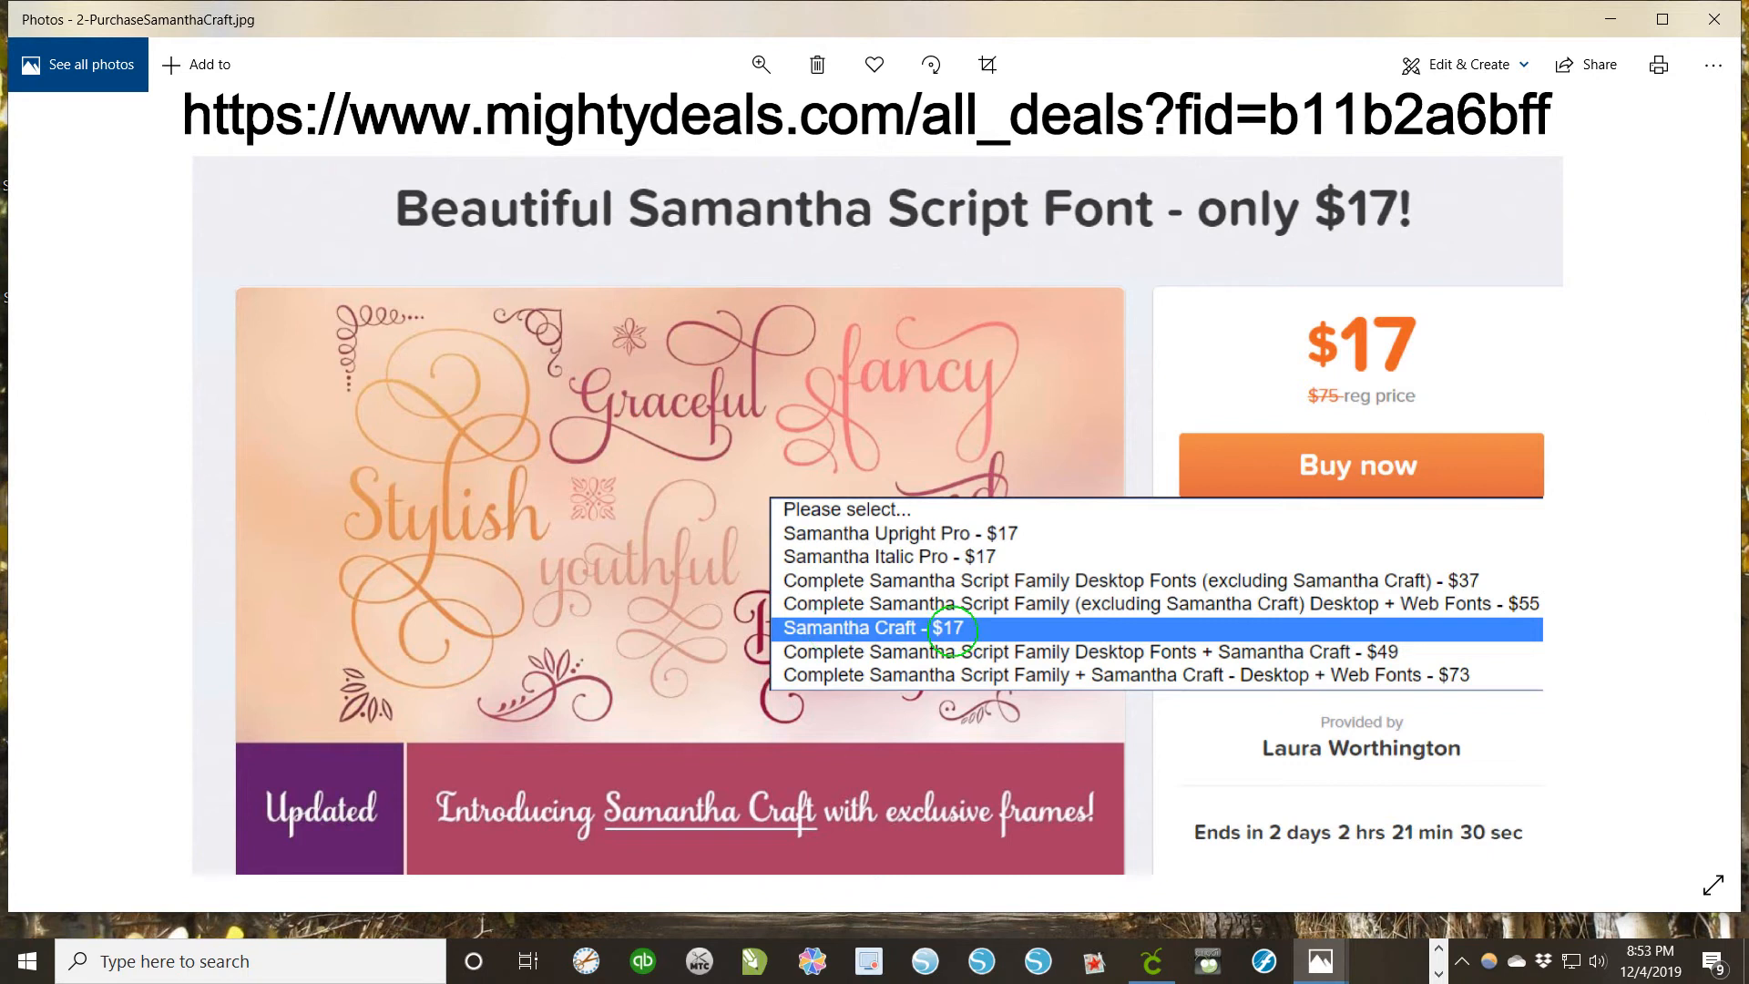
# Step: Open the Windows Character Map, place it beside the Cricut canvas, and choose the Samantha Craft font
pyautogui.click(146, 961)
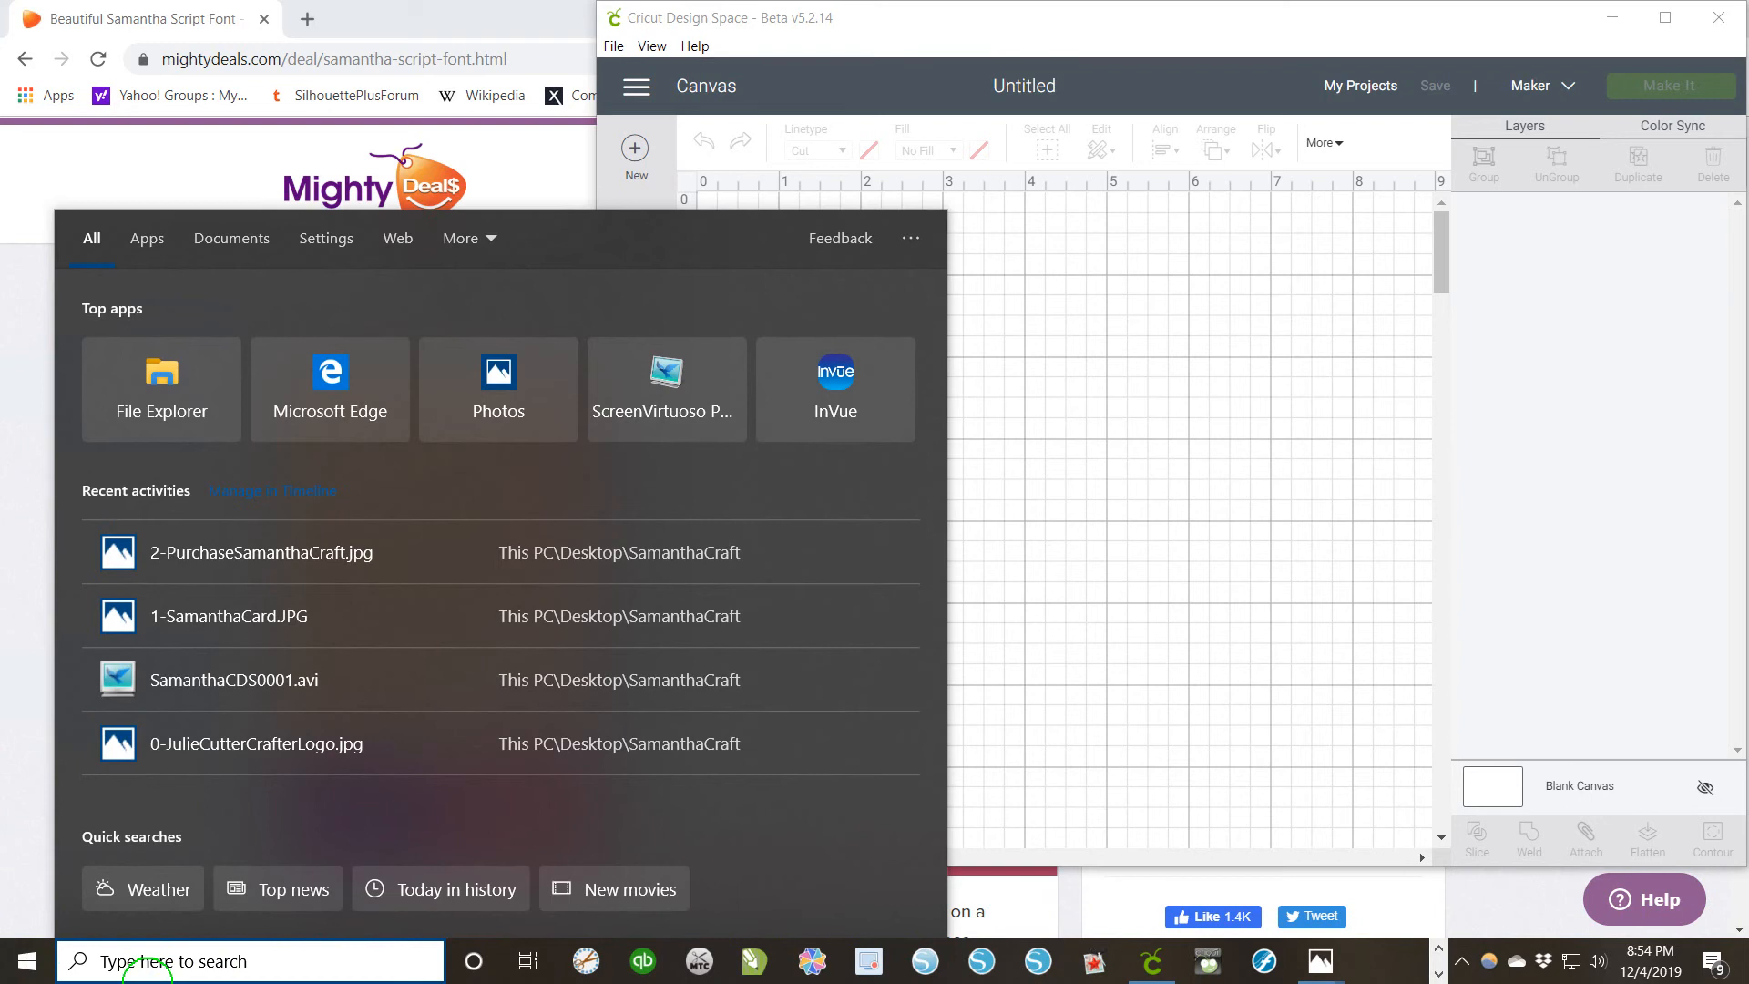
pyautogui.write('Chara')
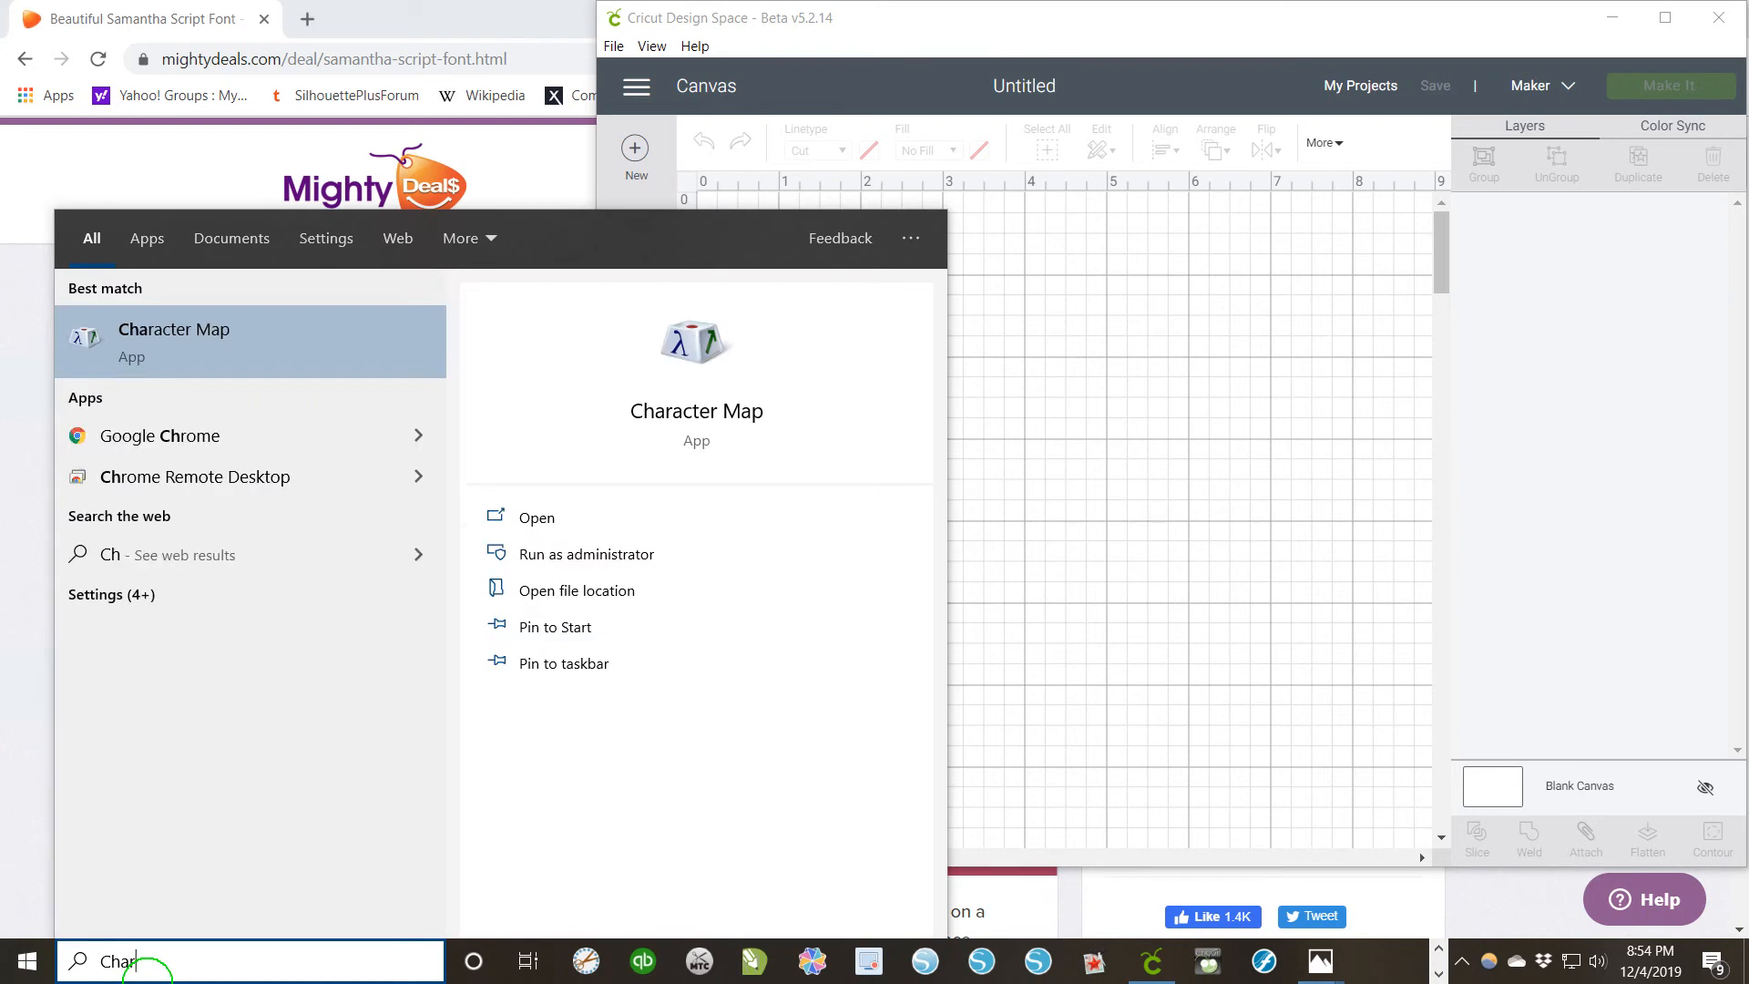
pyautogui.write('c')
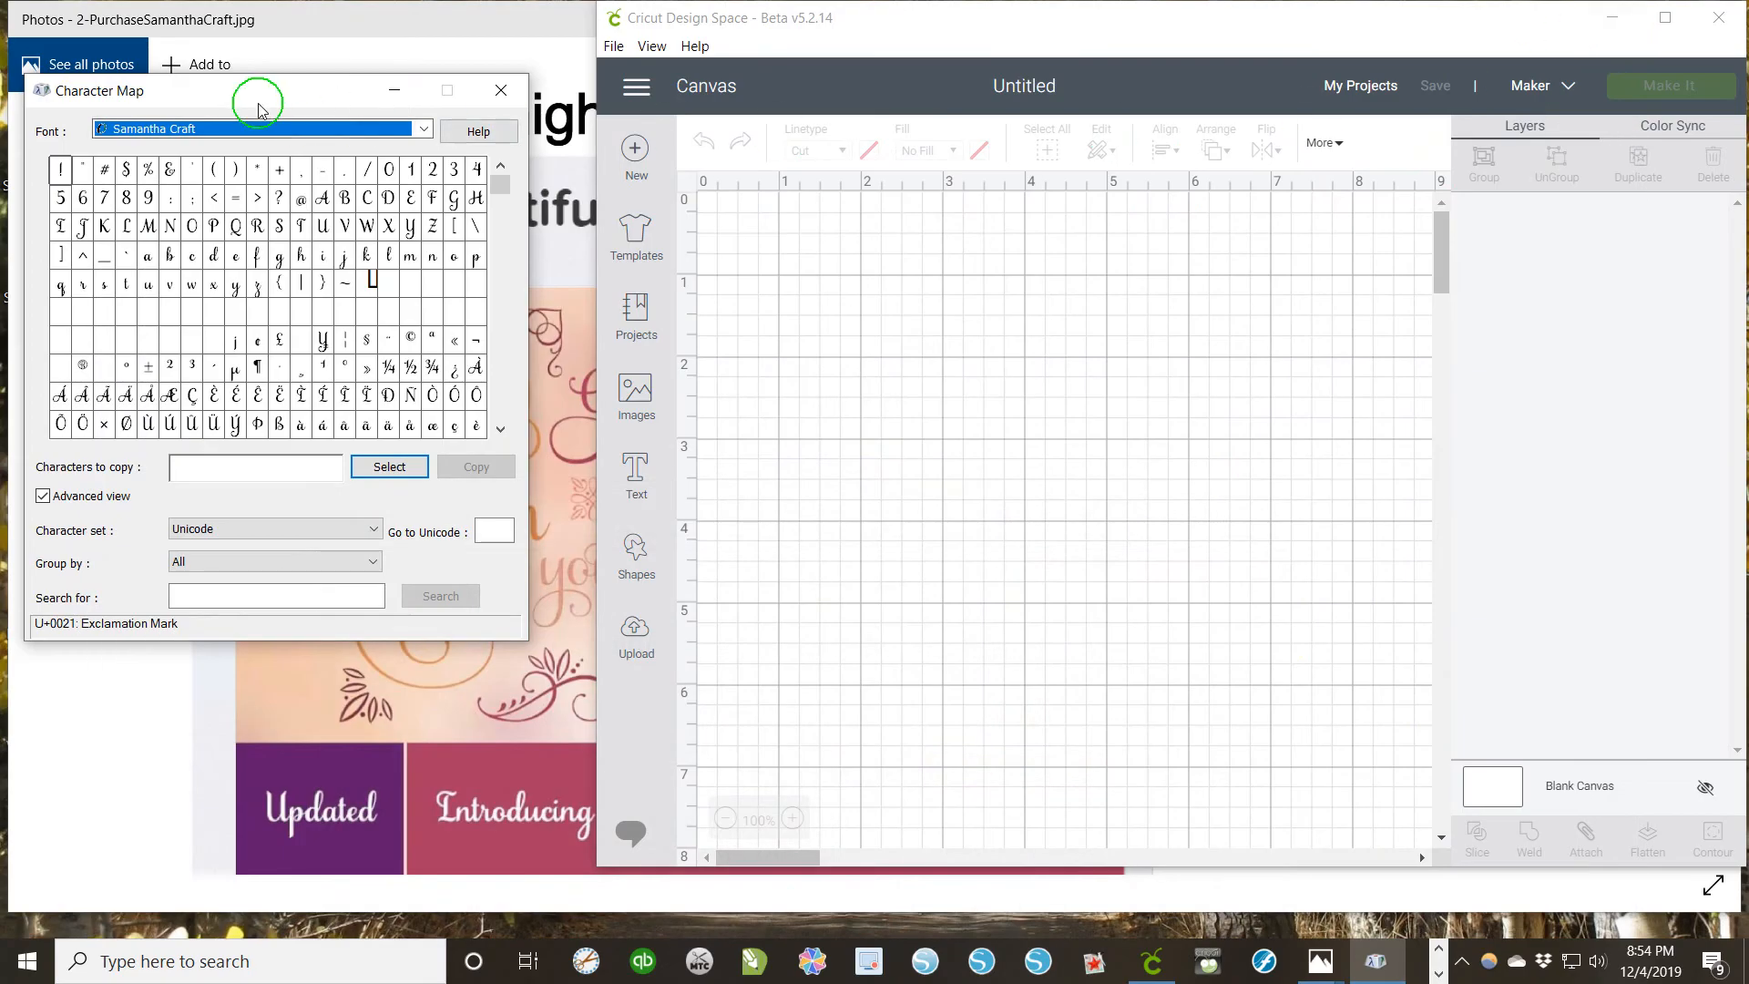
pyautogui.moveTo(262, 99); pyautogui.dragTo(246, 31)
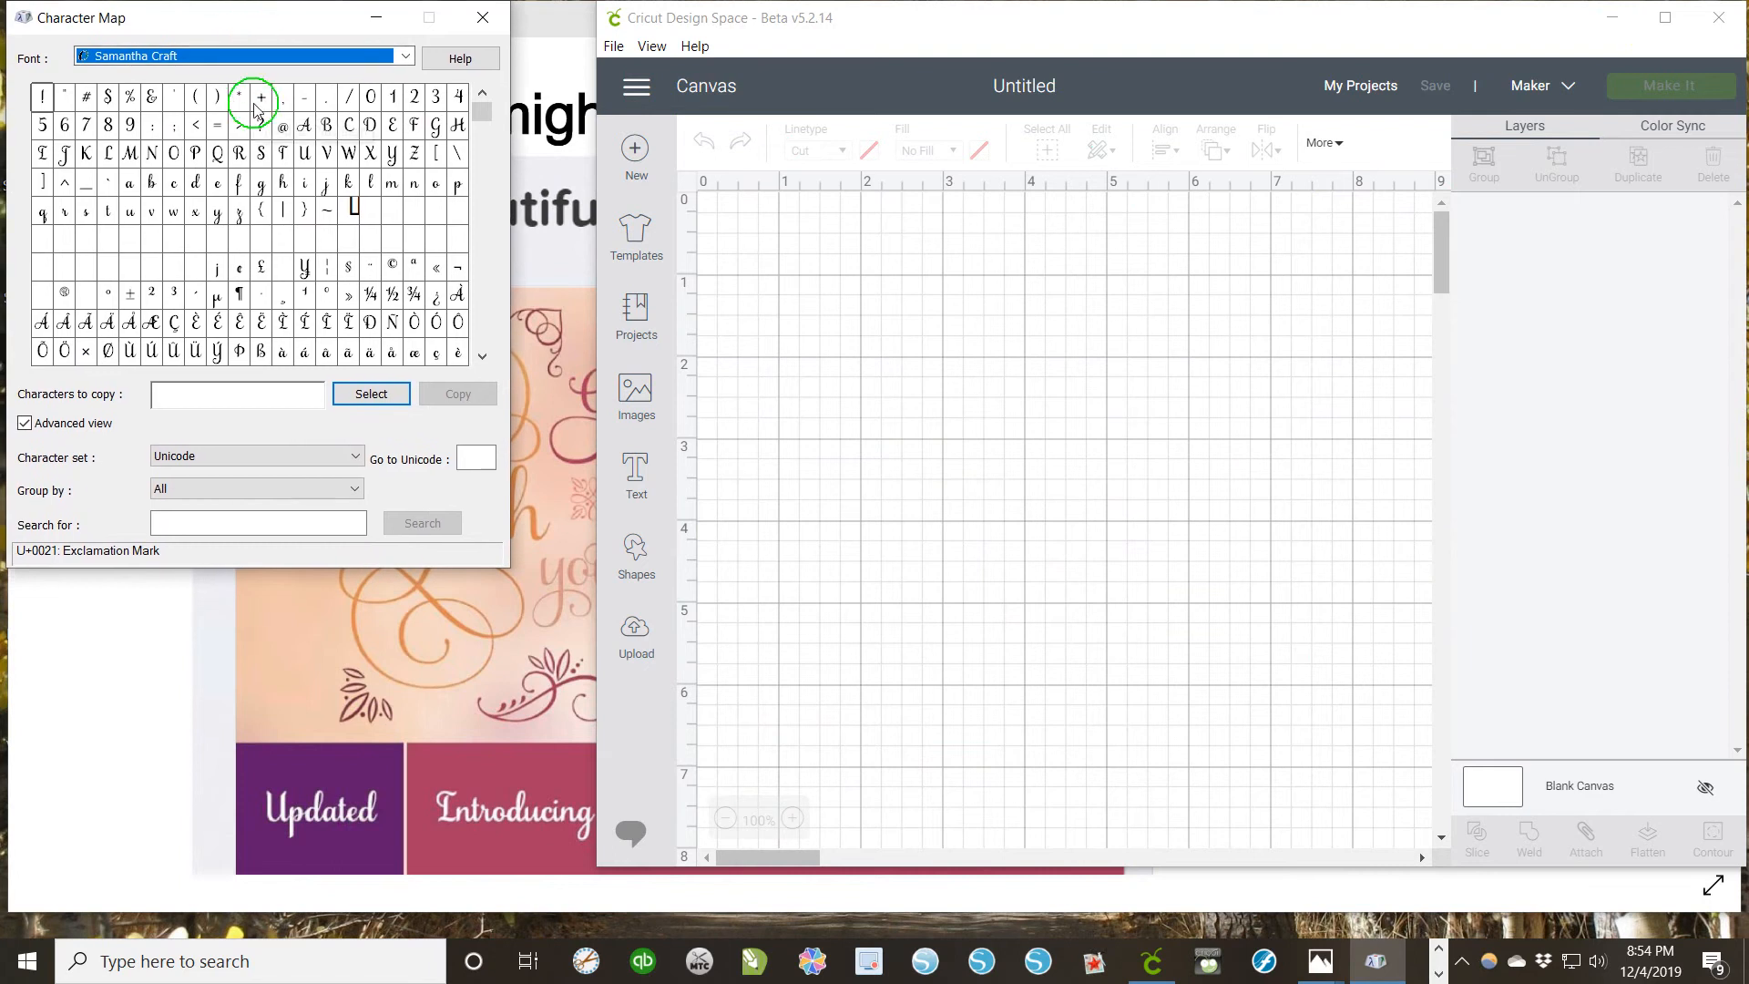
pyautogui.click(405, 56)
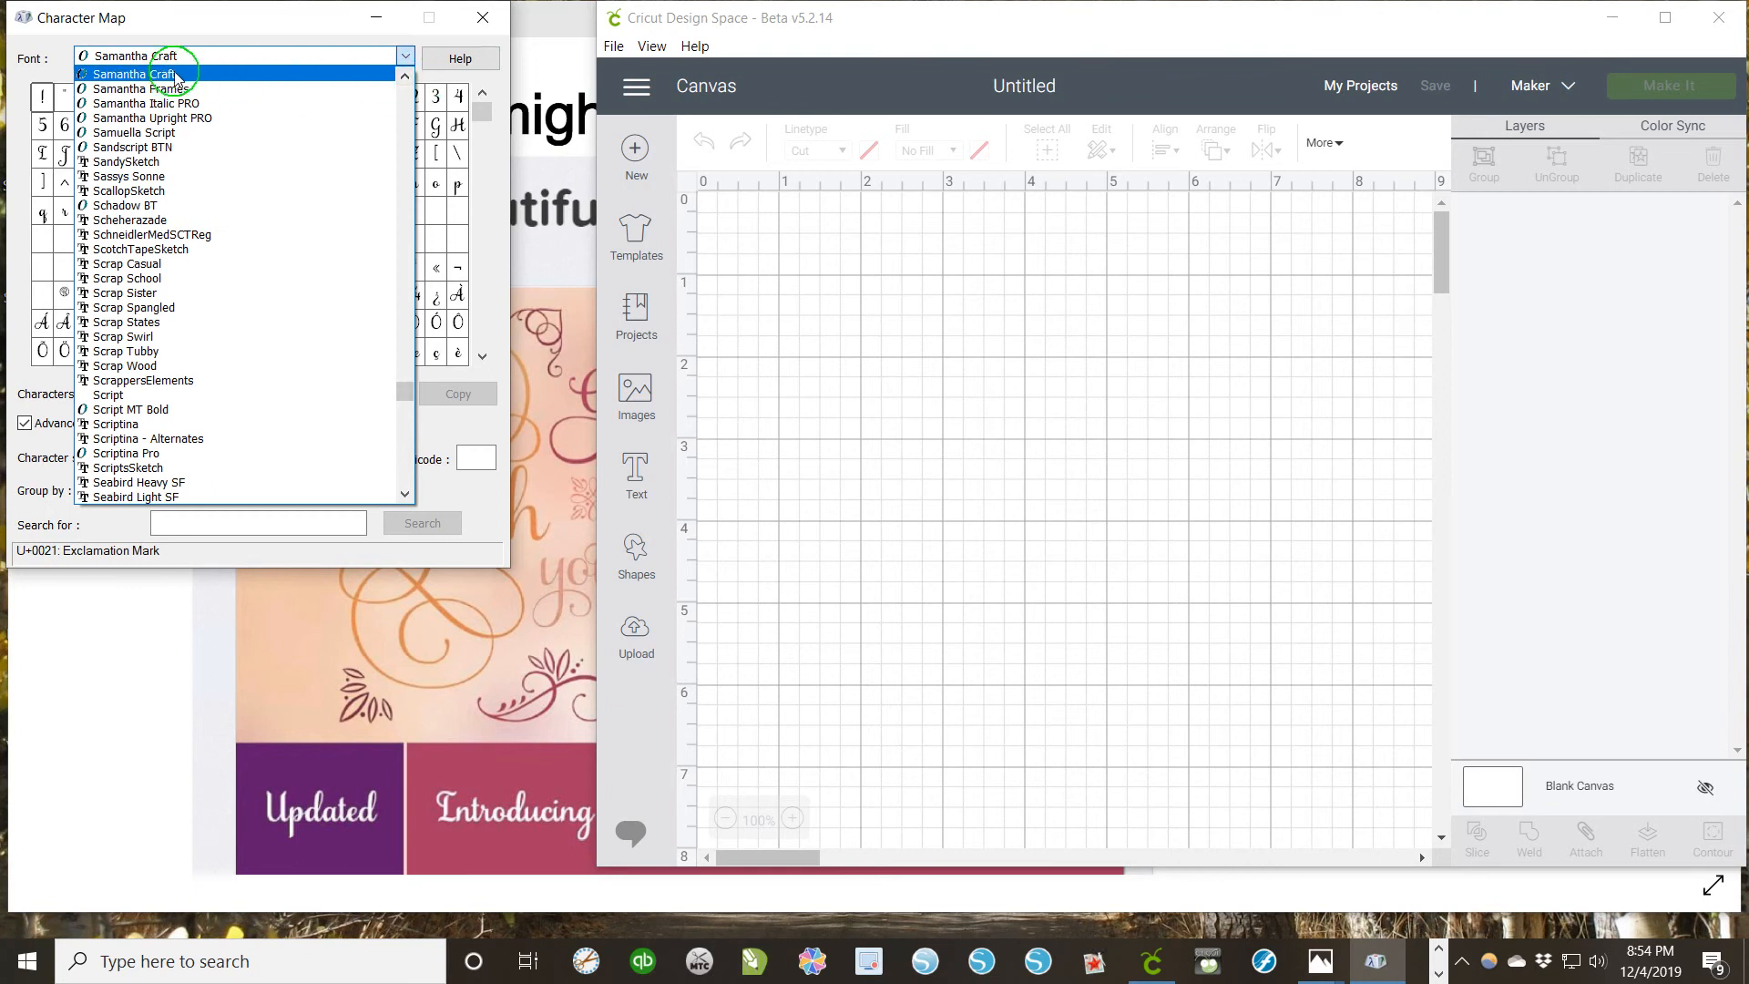
pyautogui.click(169, 76)
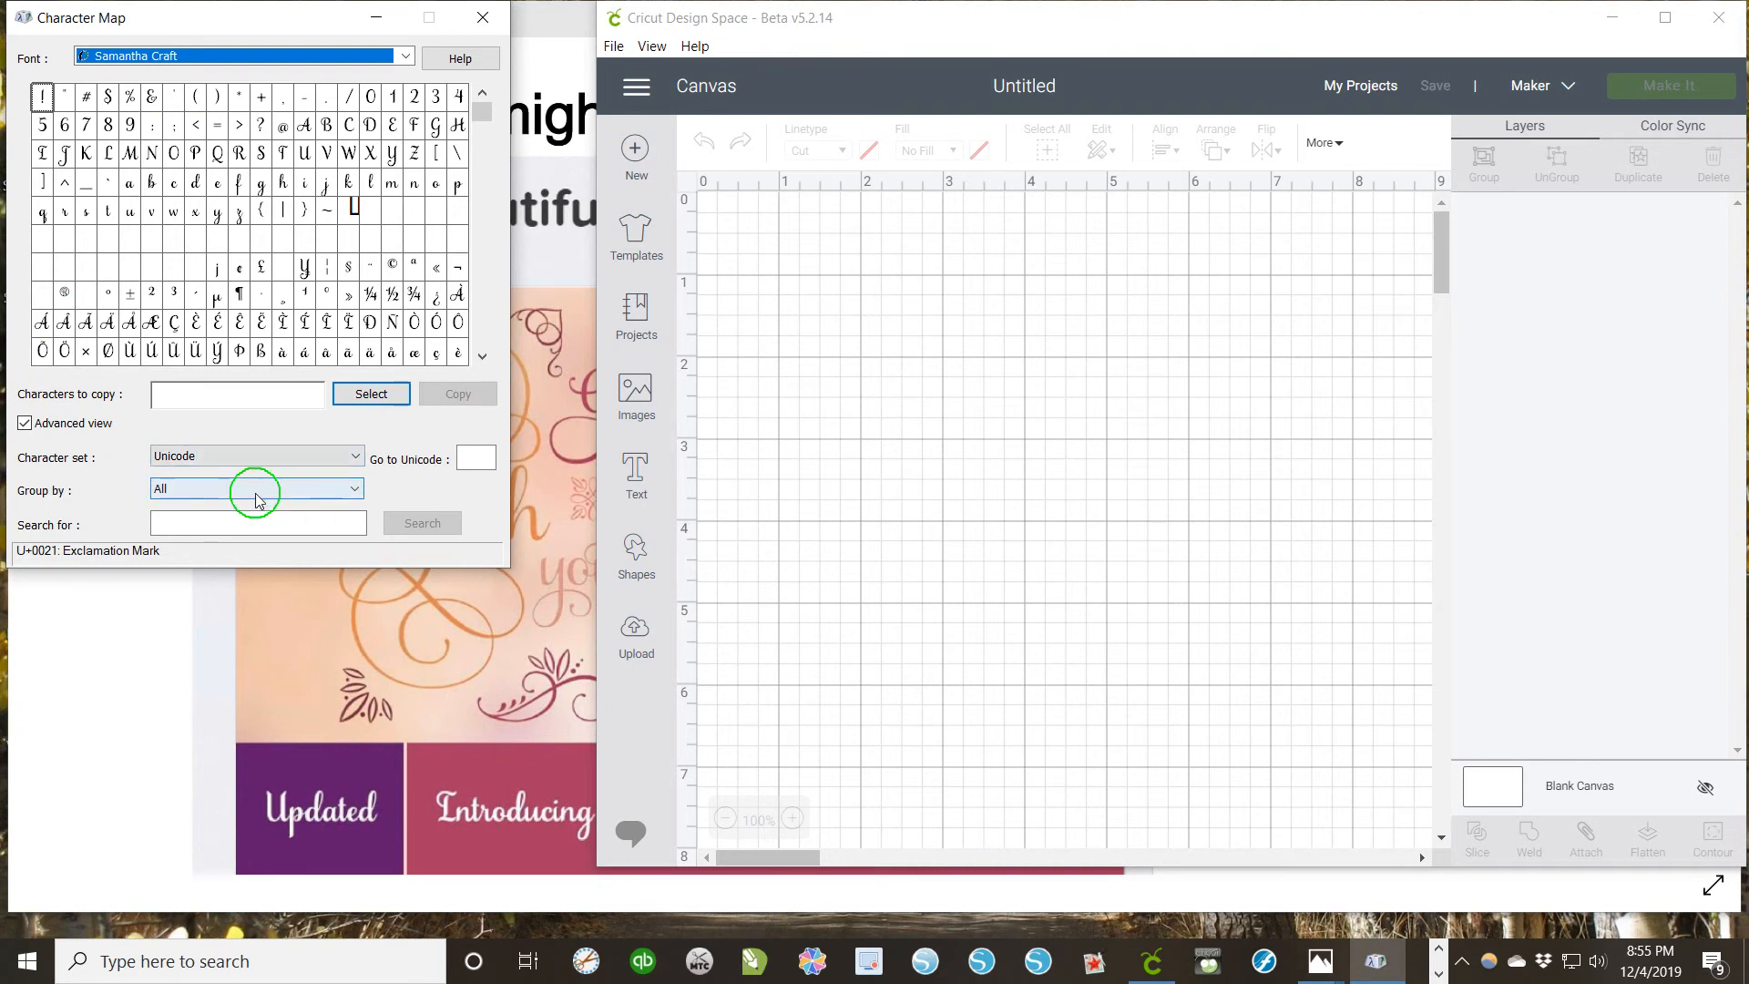
# Step: Group the characters by Unicode Subrange, show Private Use Characters, and place the Group By window below the Character Map
pyautogui.click(350, 497)
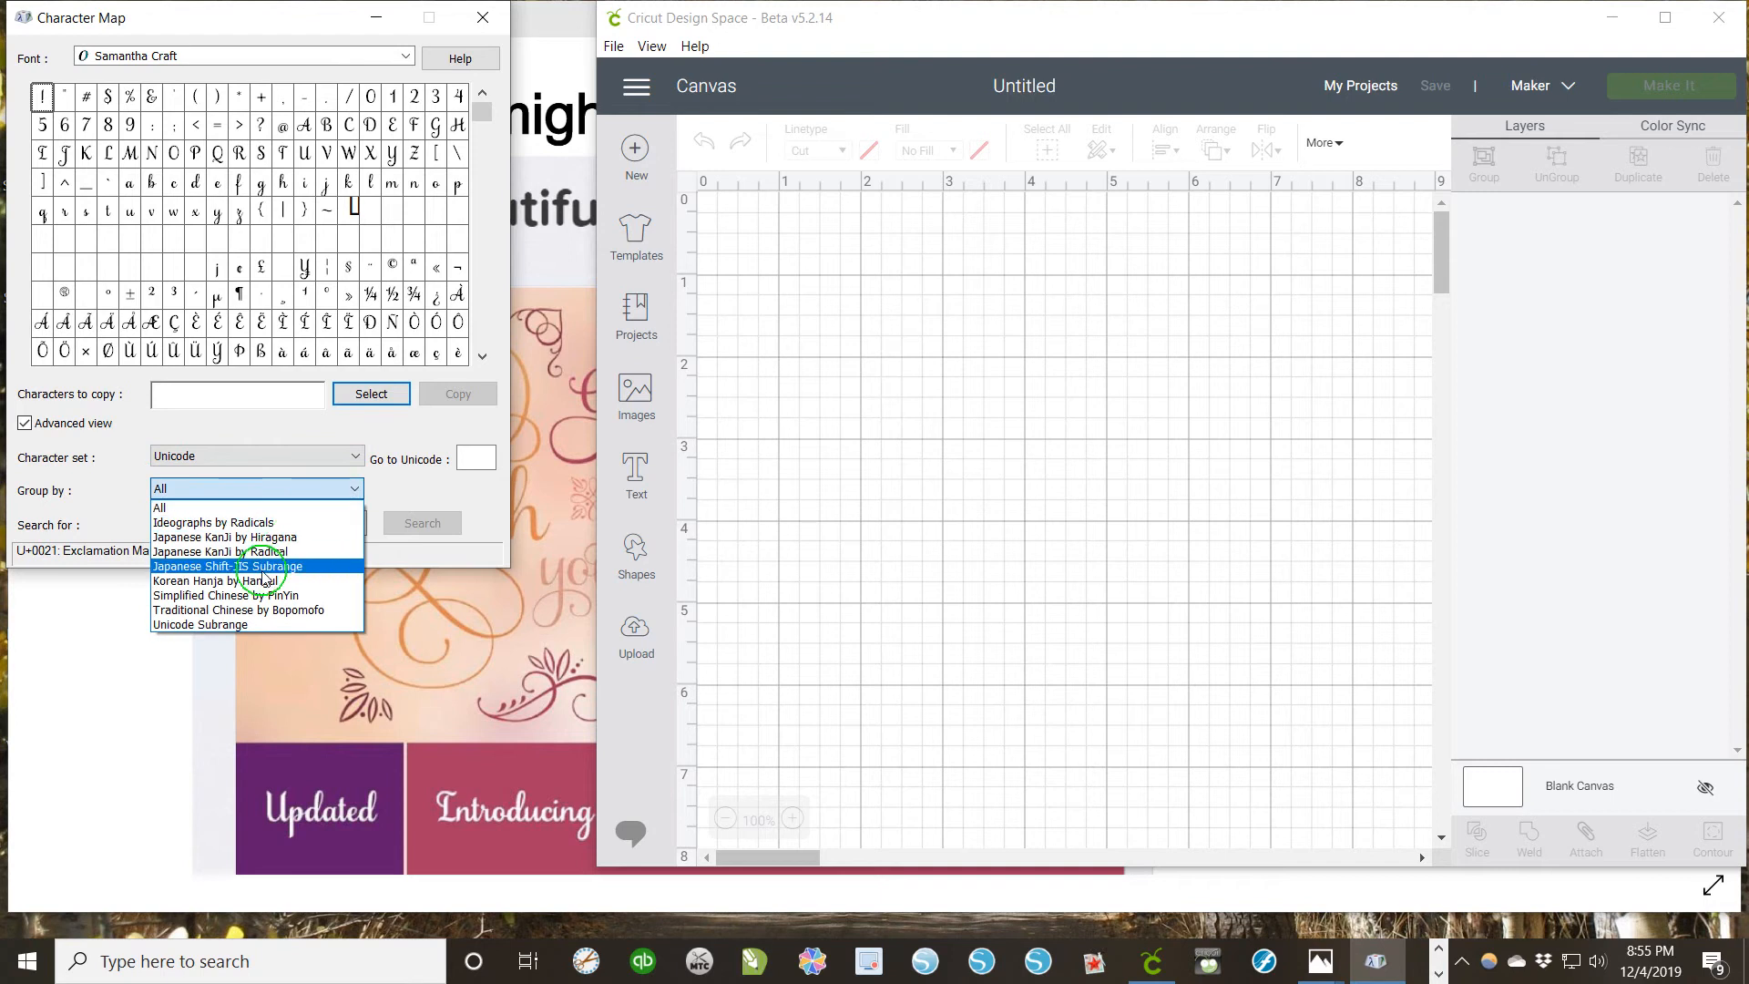
pyautogui.click(226, 627)
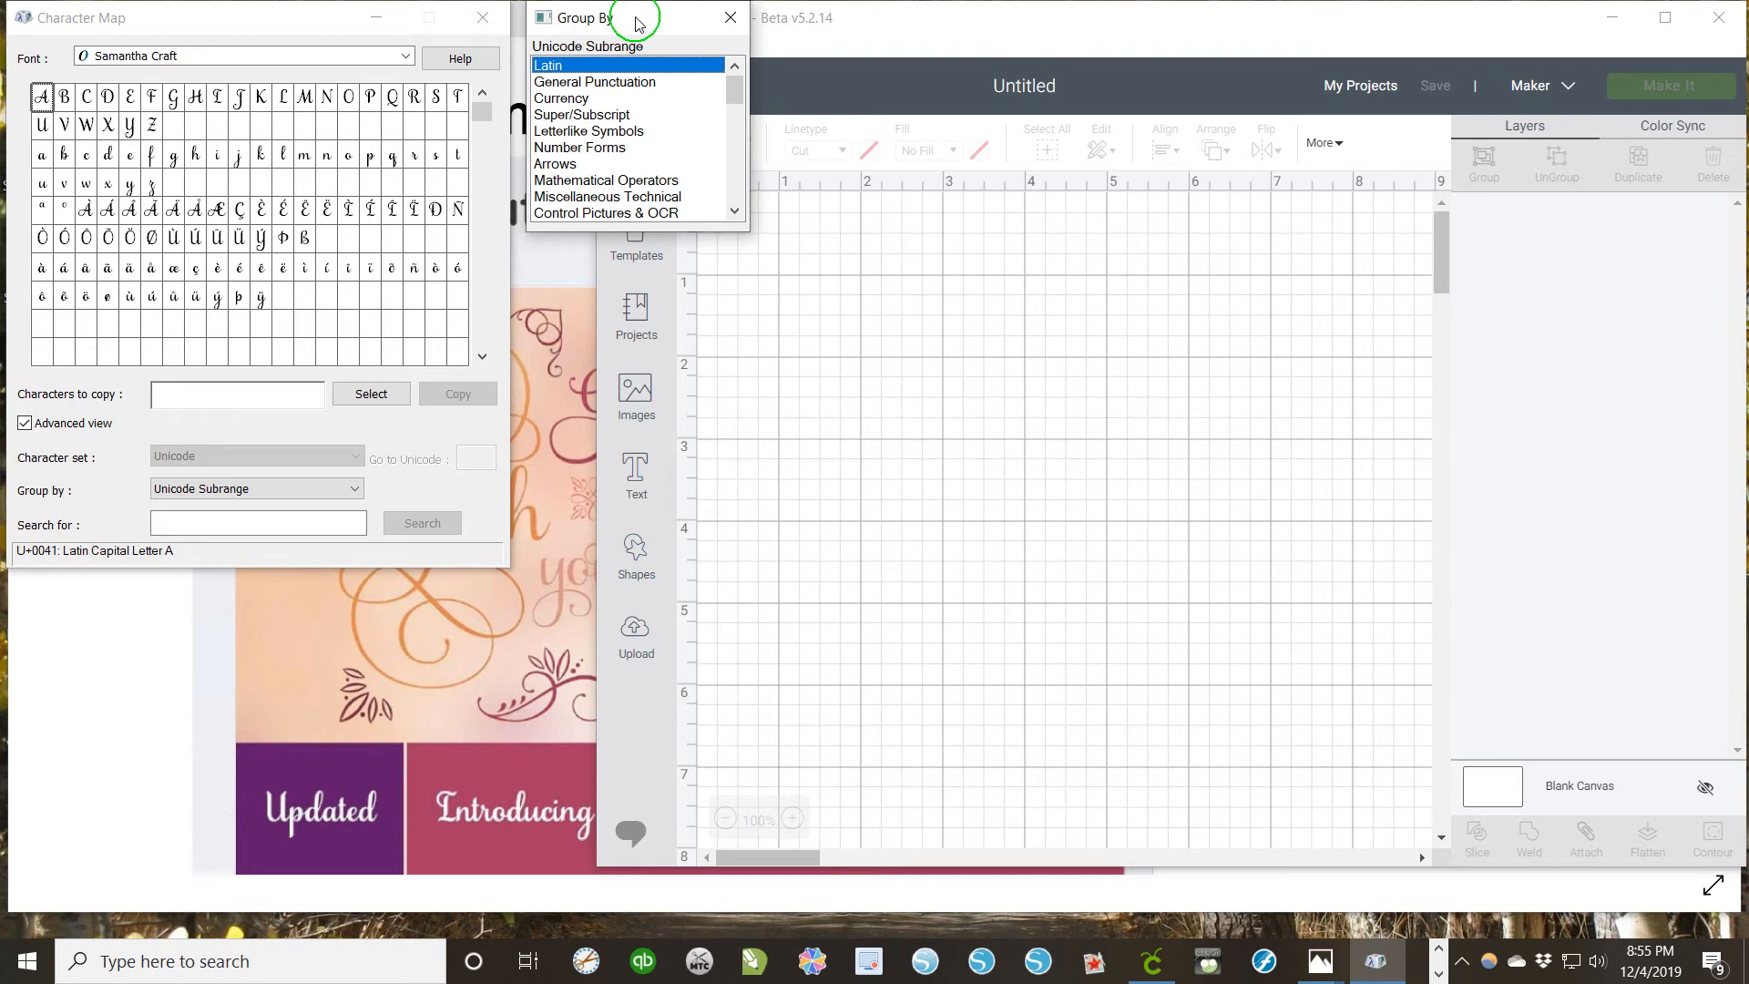
pyautogui.moveTo(636, 22); pyautogui.dragTo(616, 27)
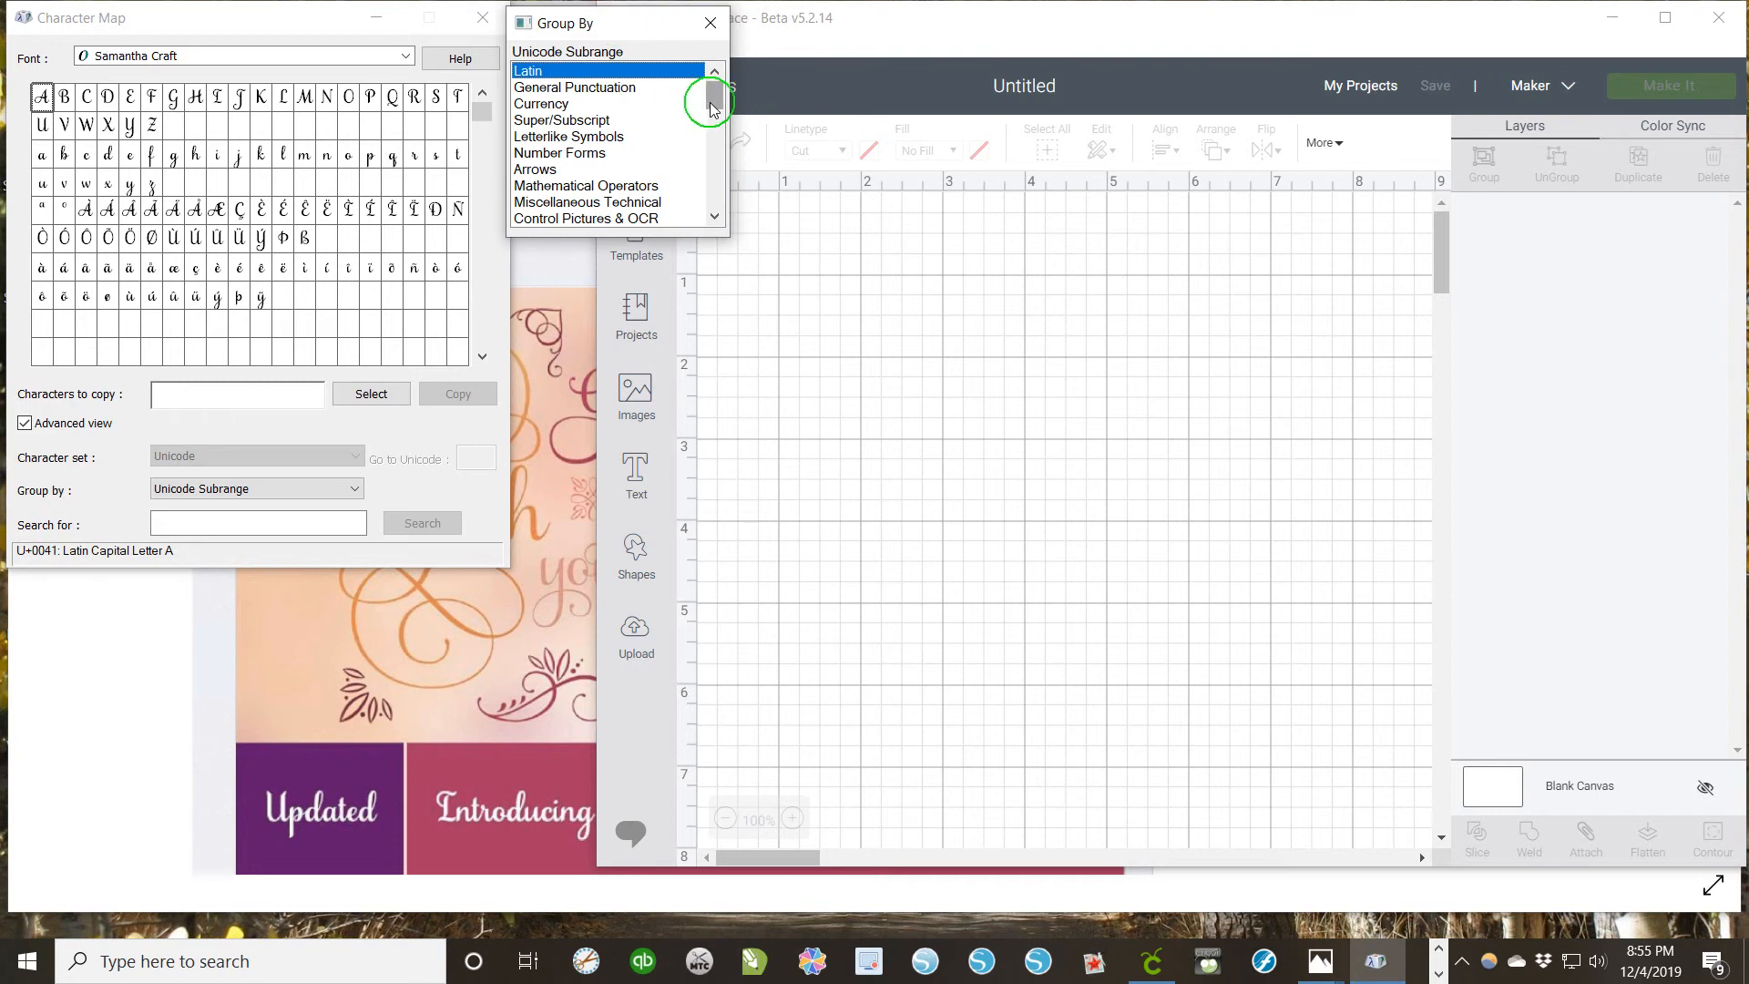
pyautogui.moveTo(713, 108); pyautogui.dragTo(712, 215)
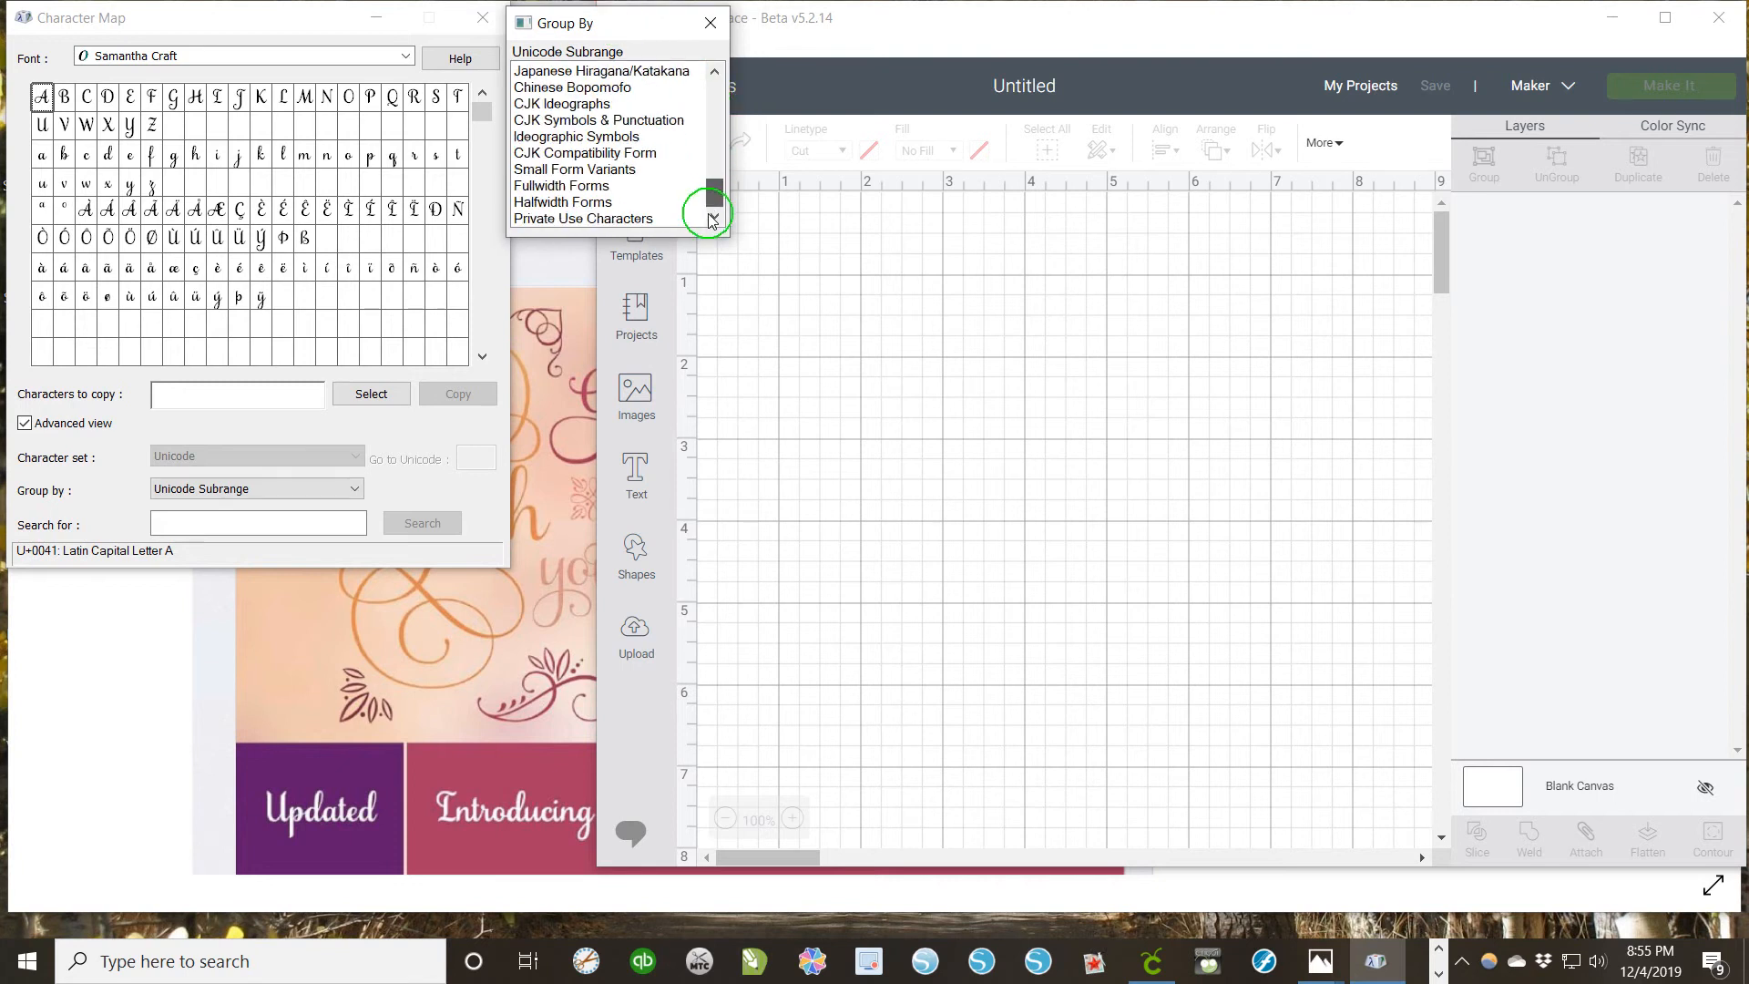
pyautogui.click(609, 220)
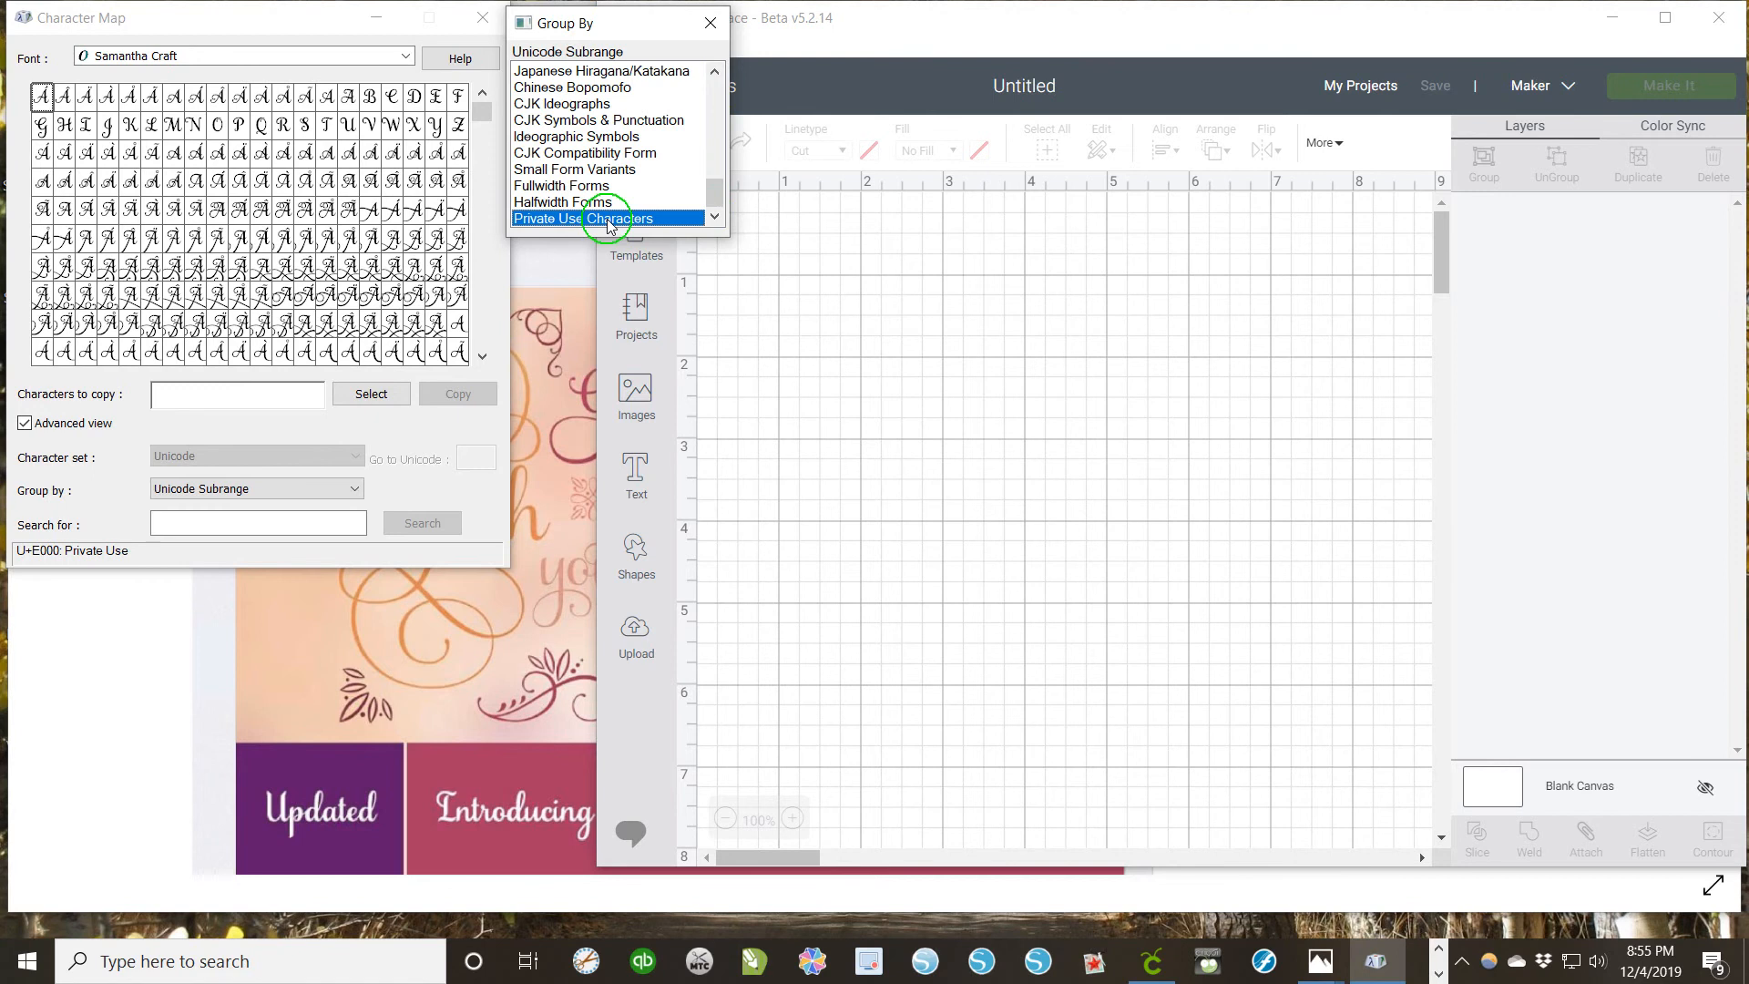
pyautogui.moveTo(654, 30); pyautogui.dragTo(167, 604)
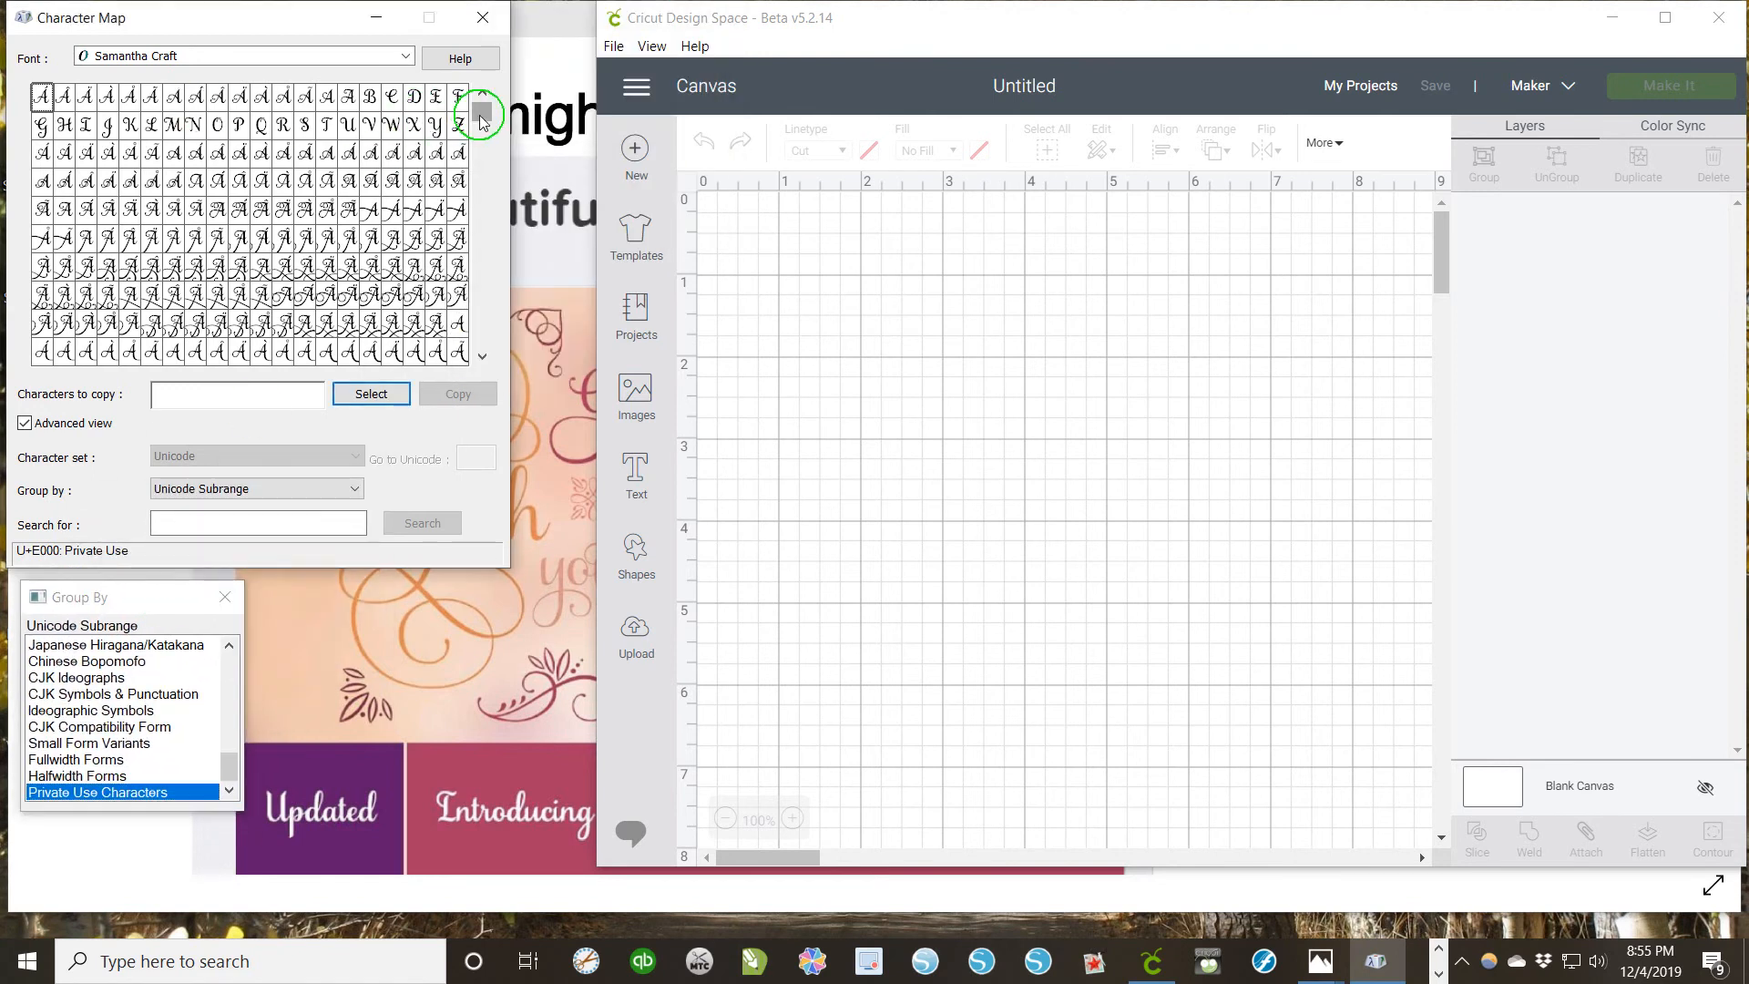
# Step: Add the corner flourish U+E96F and the heart-shaped ornament U+E976 to the characters to copy
pyautogui.moveTo(479, 115); pyautogui.dragTo(483, 204)
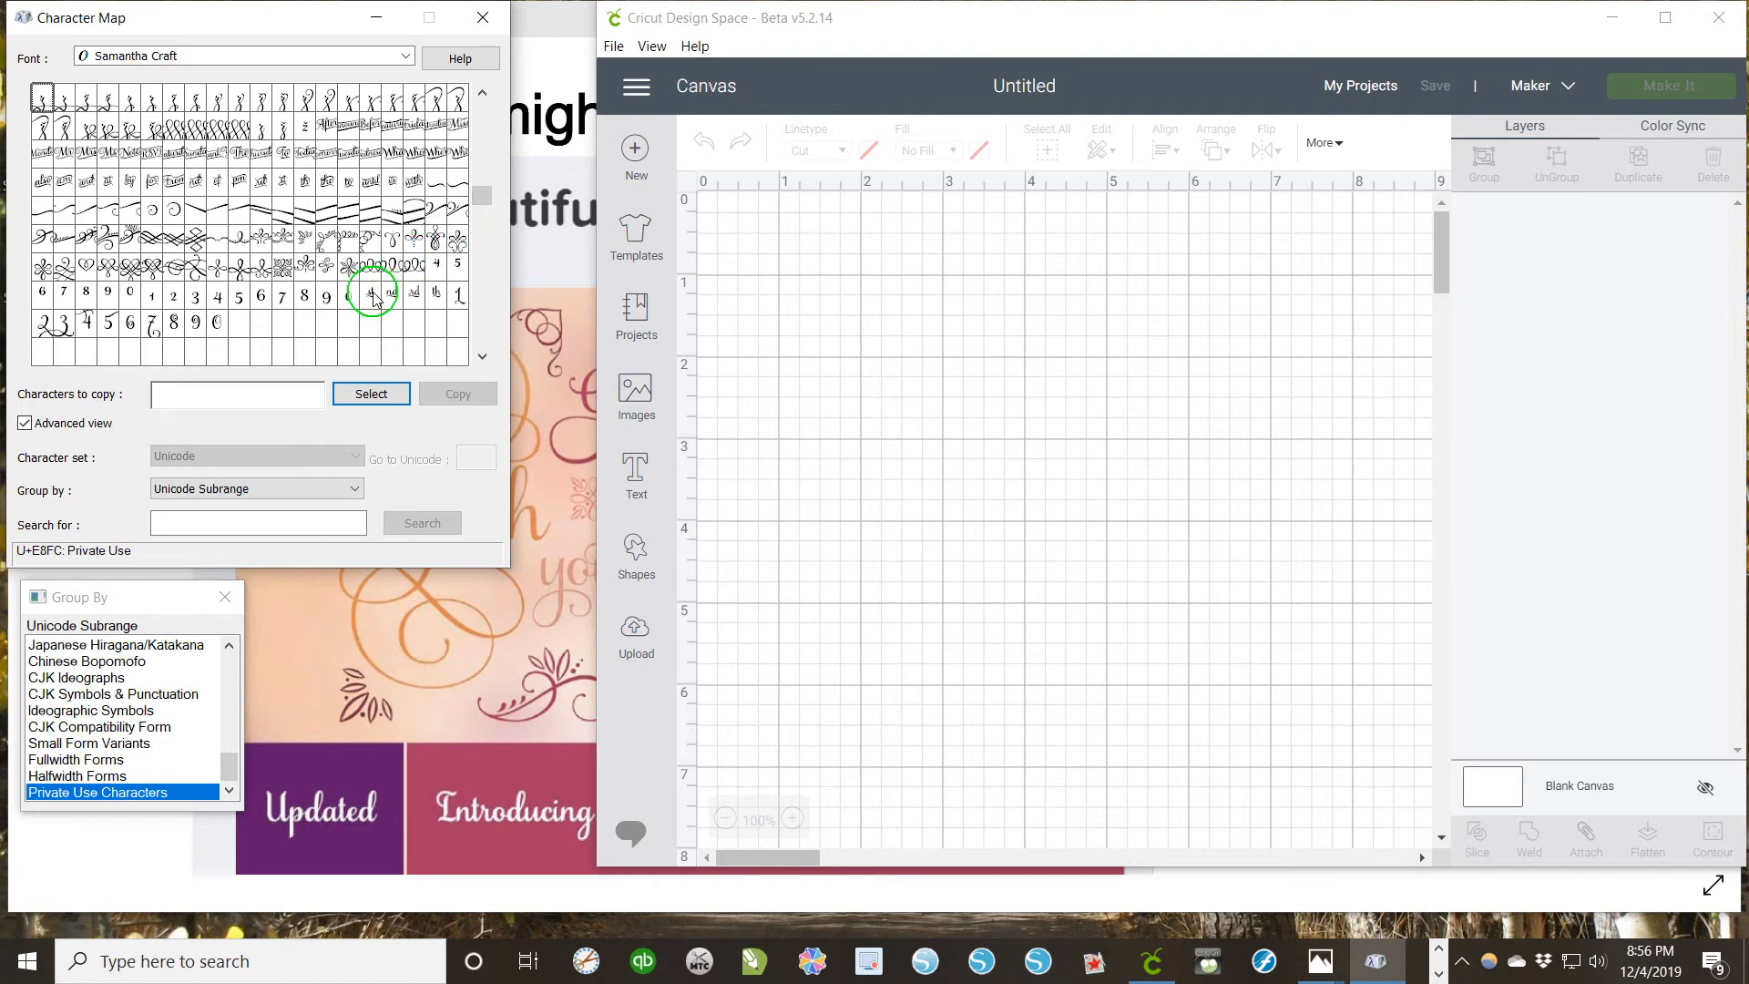
pyautogui.click(369, 244)
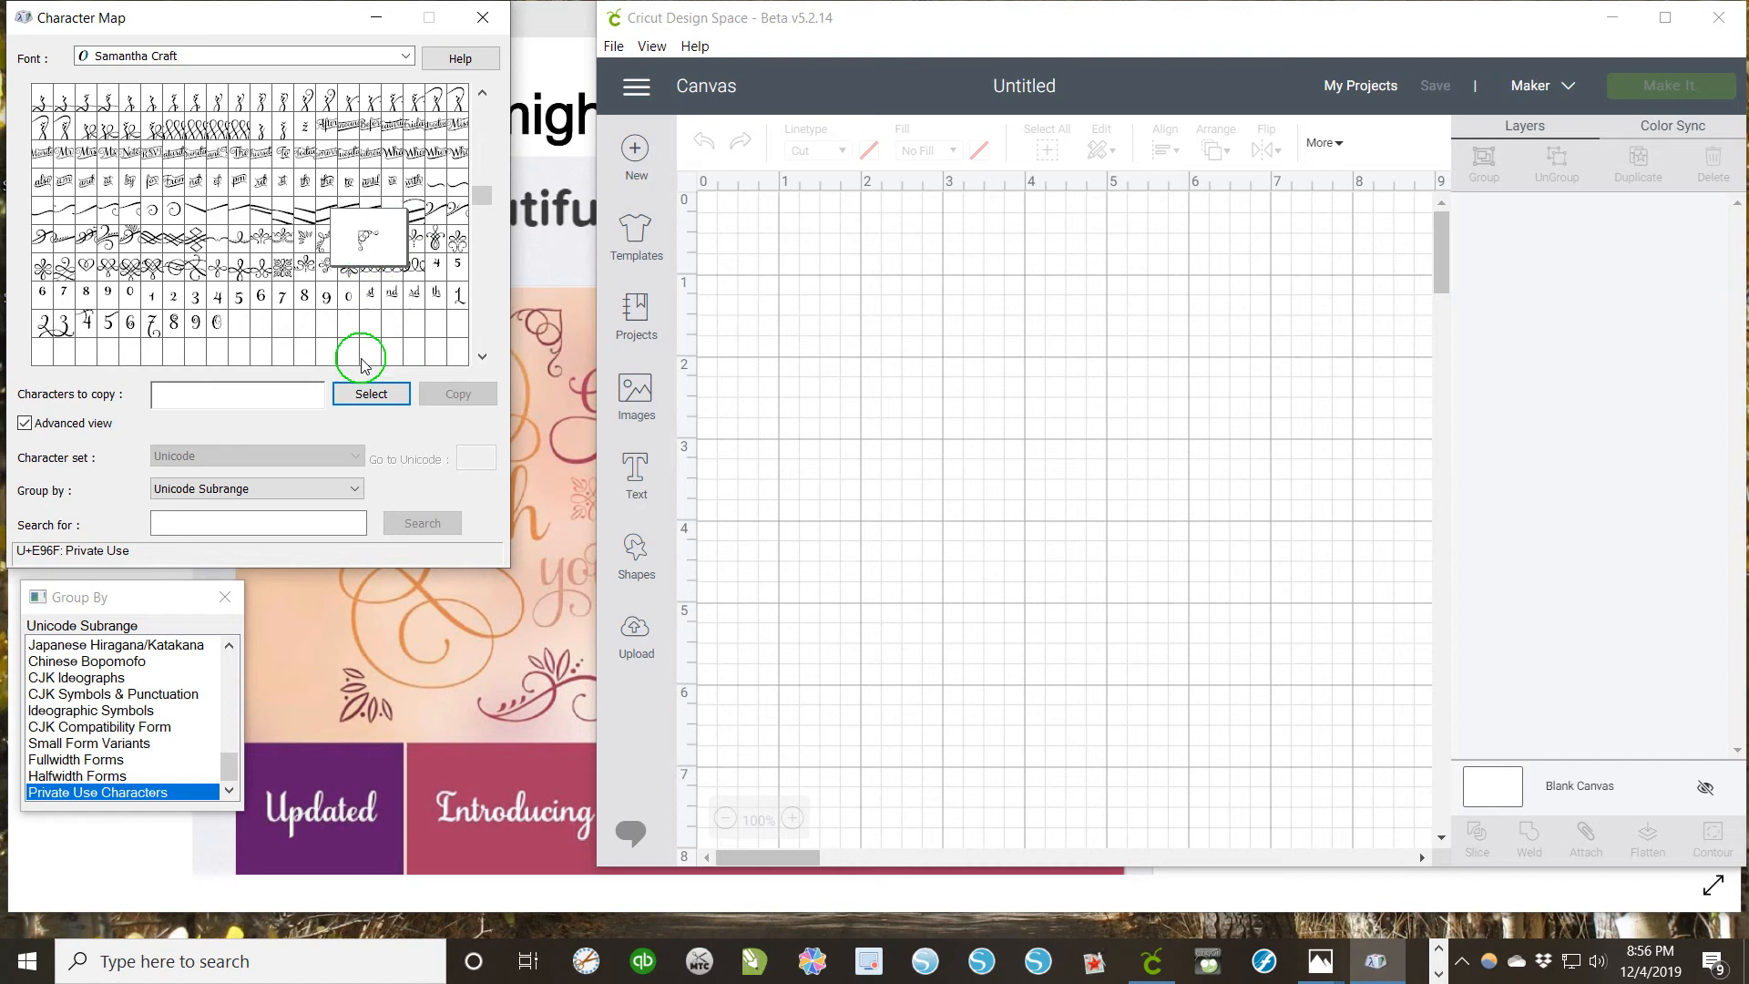
pyautogui.click(354, 397)
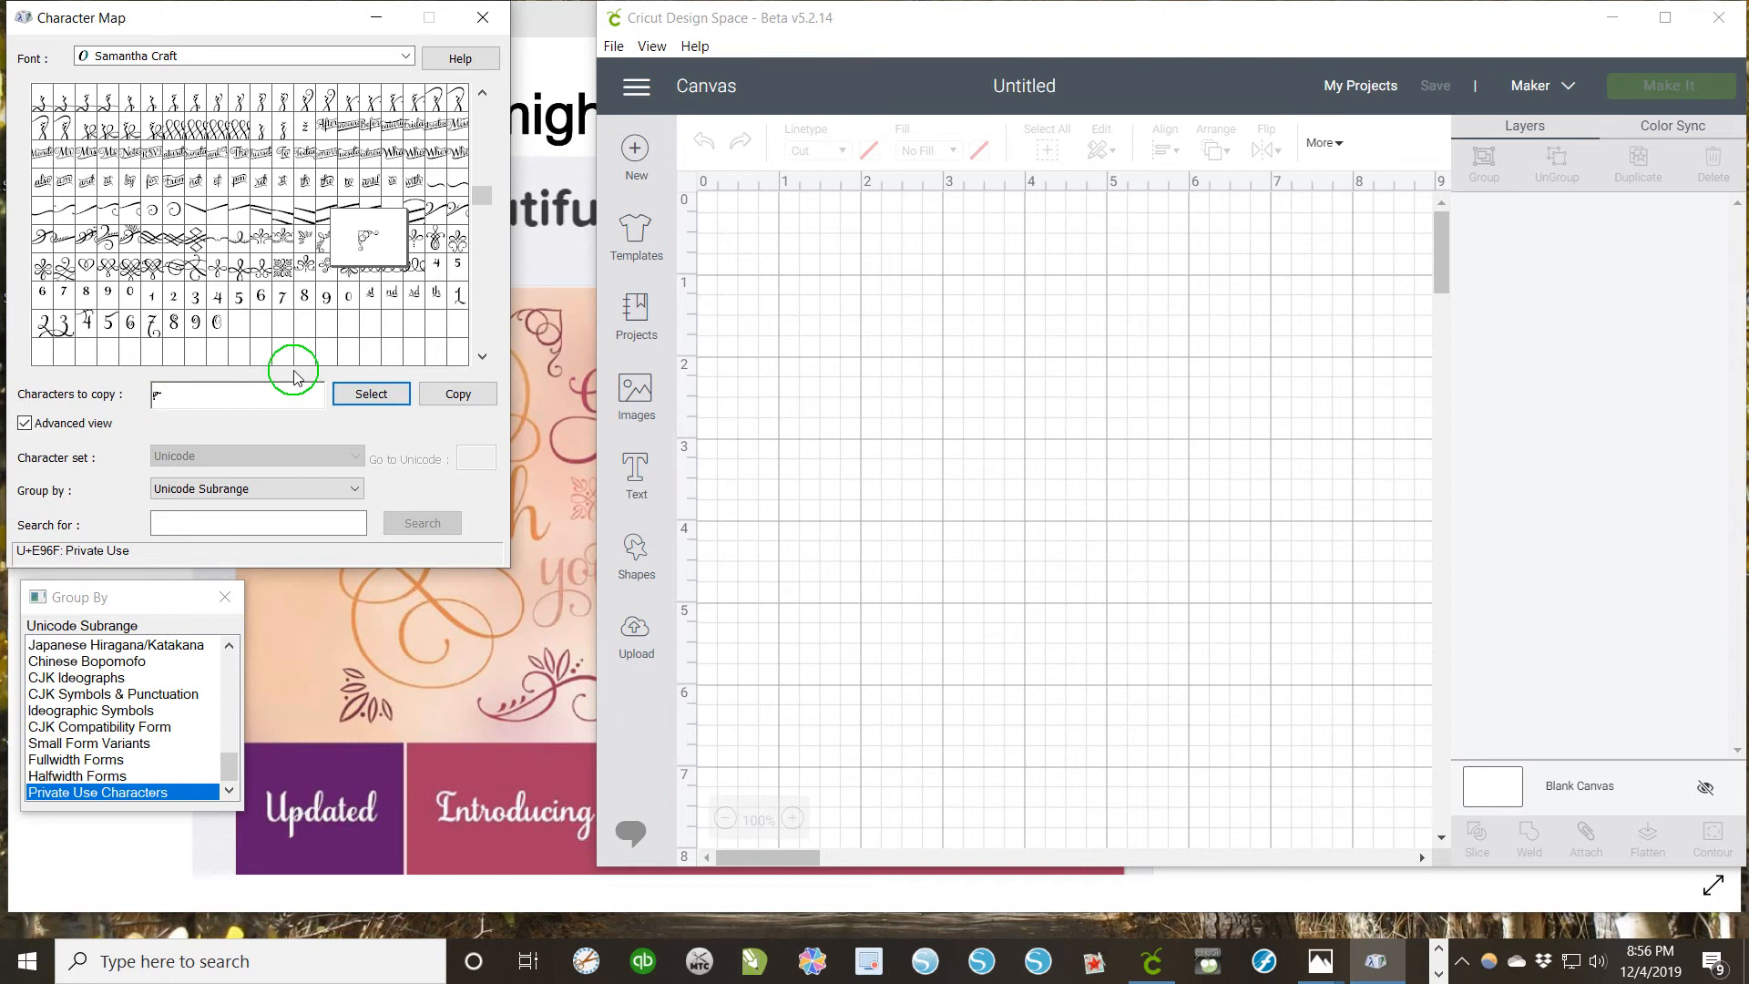
pyautogui.click(84, 276)
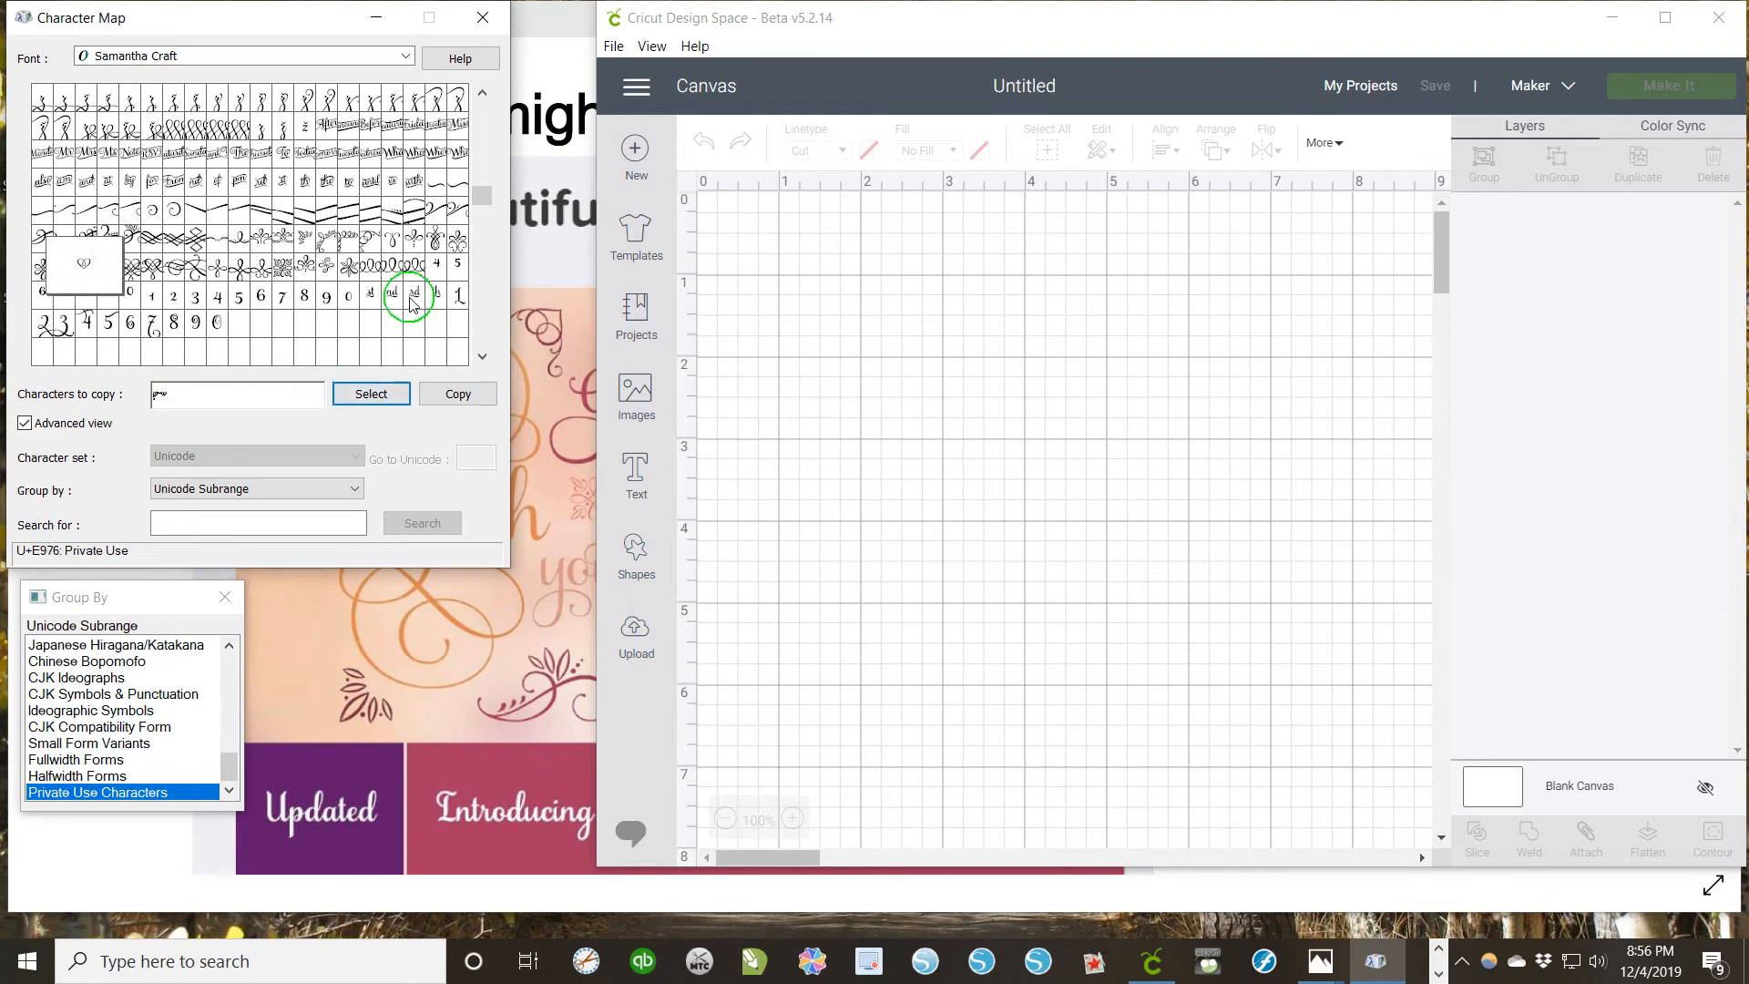
# Step: Add the flourished lowercase a, U+E3F5, to the characters to copy
pyautogui.moveTo(480, 195); pyautogui.dragTo(483, 177)
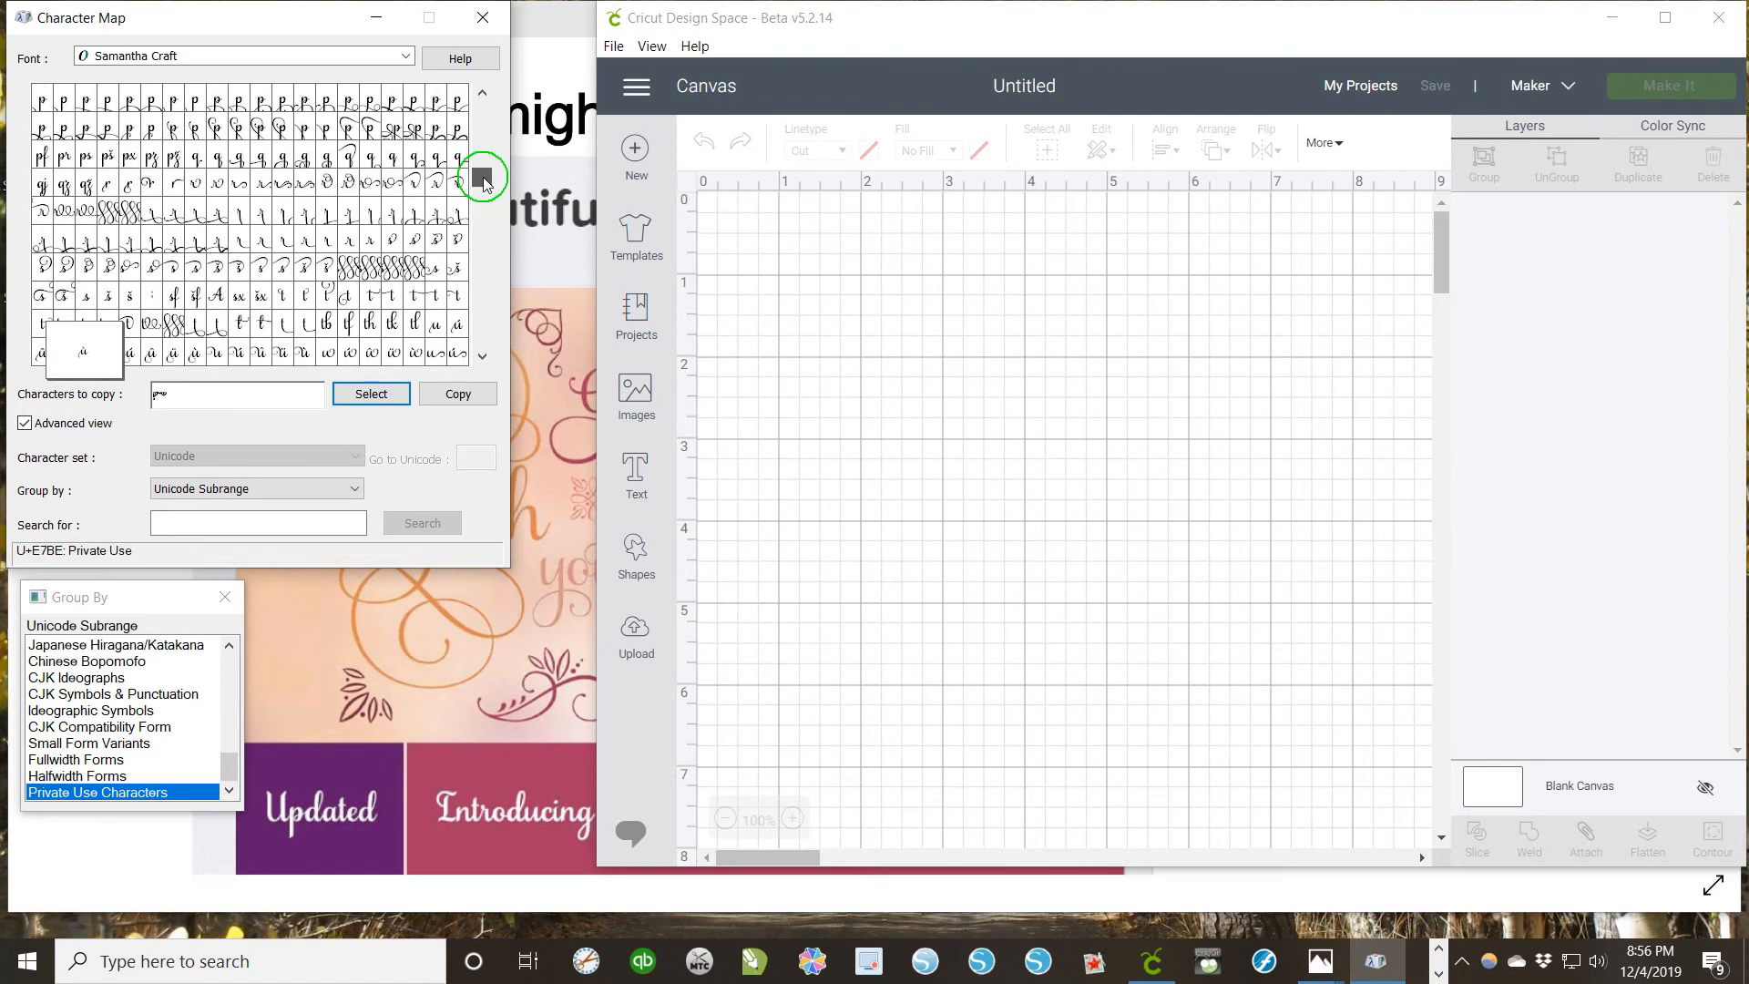
pyautogui.moveTo(482, 176); pyautogui.dragTo(483, 149)
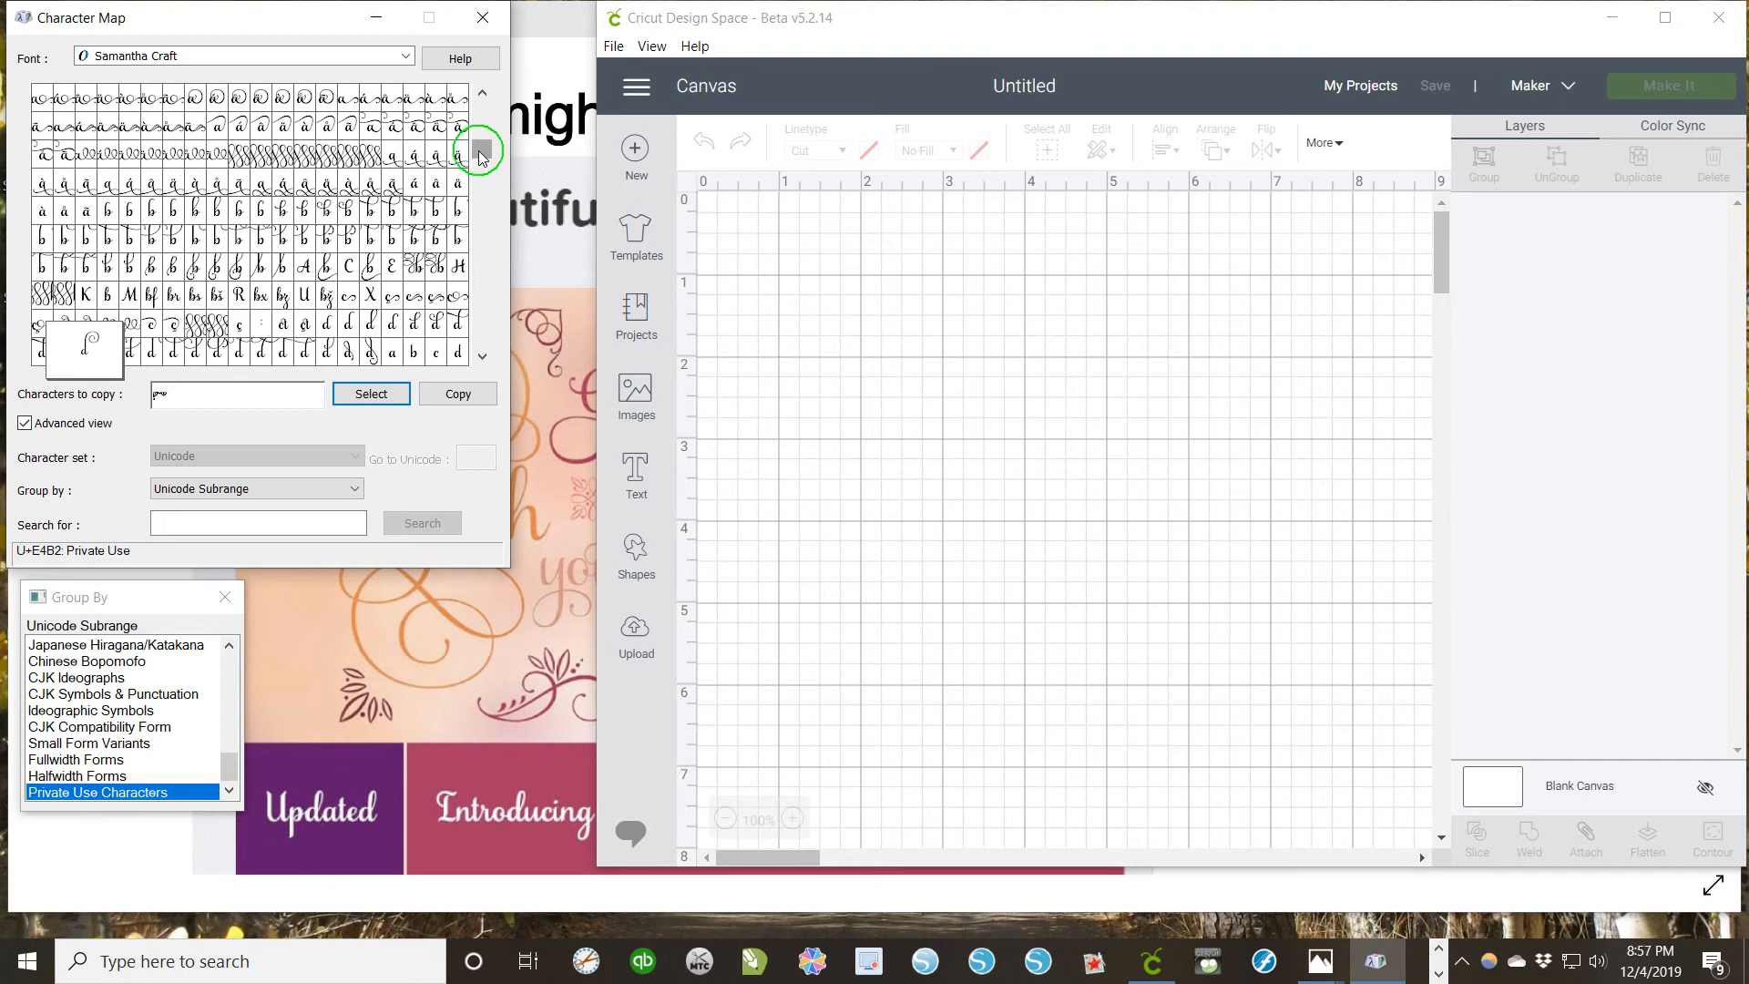
pyautogui.moveTo(480, 153); pyautogui.dragTo(481, 152)
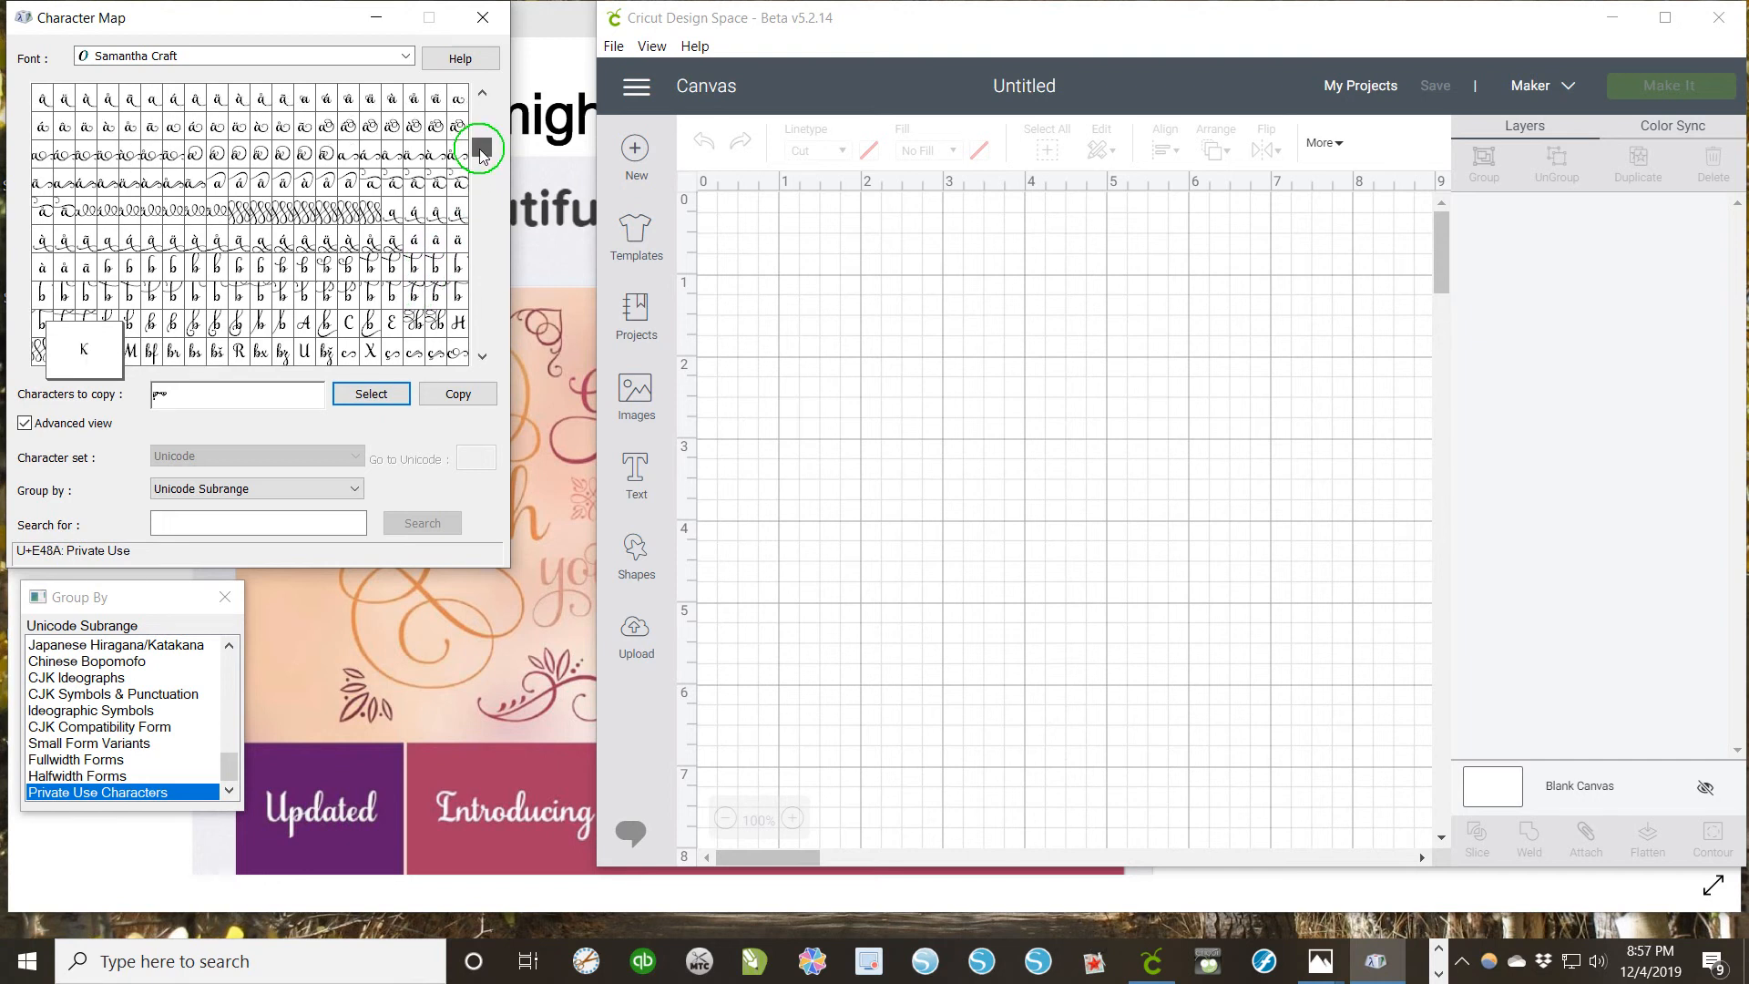
pyautogui.click(324, 134)
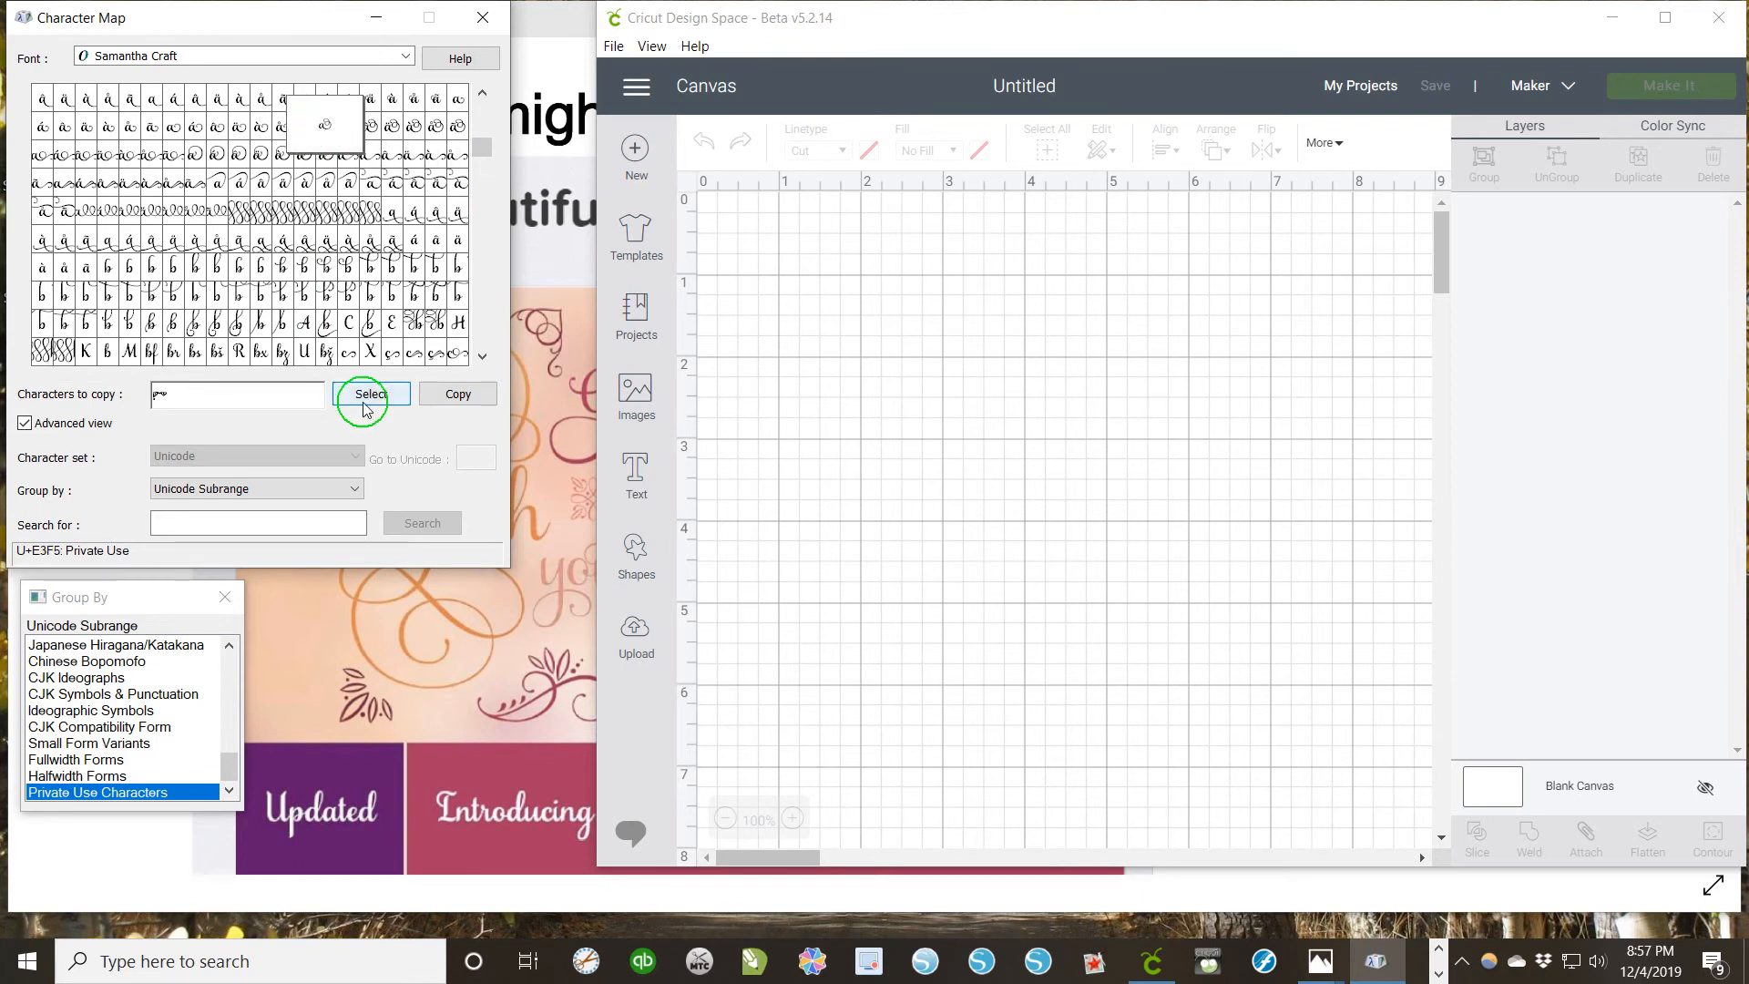
pyautogui.click(365, 401)
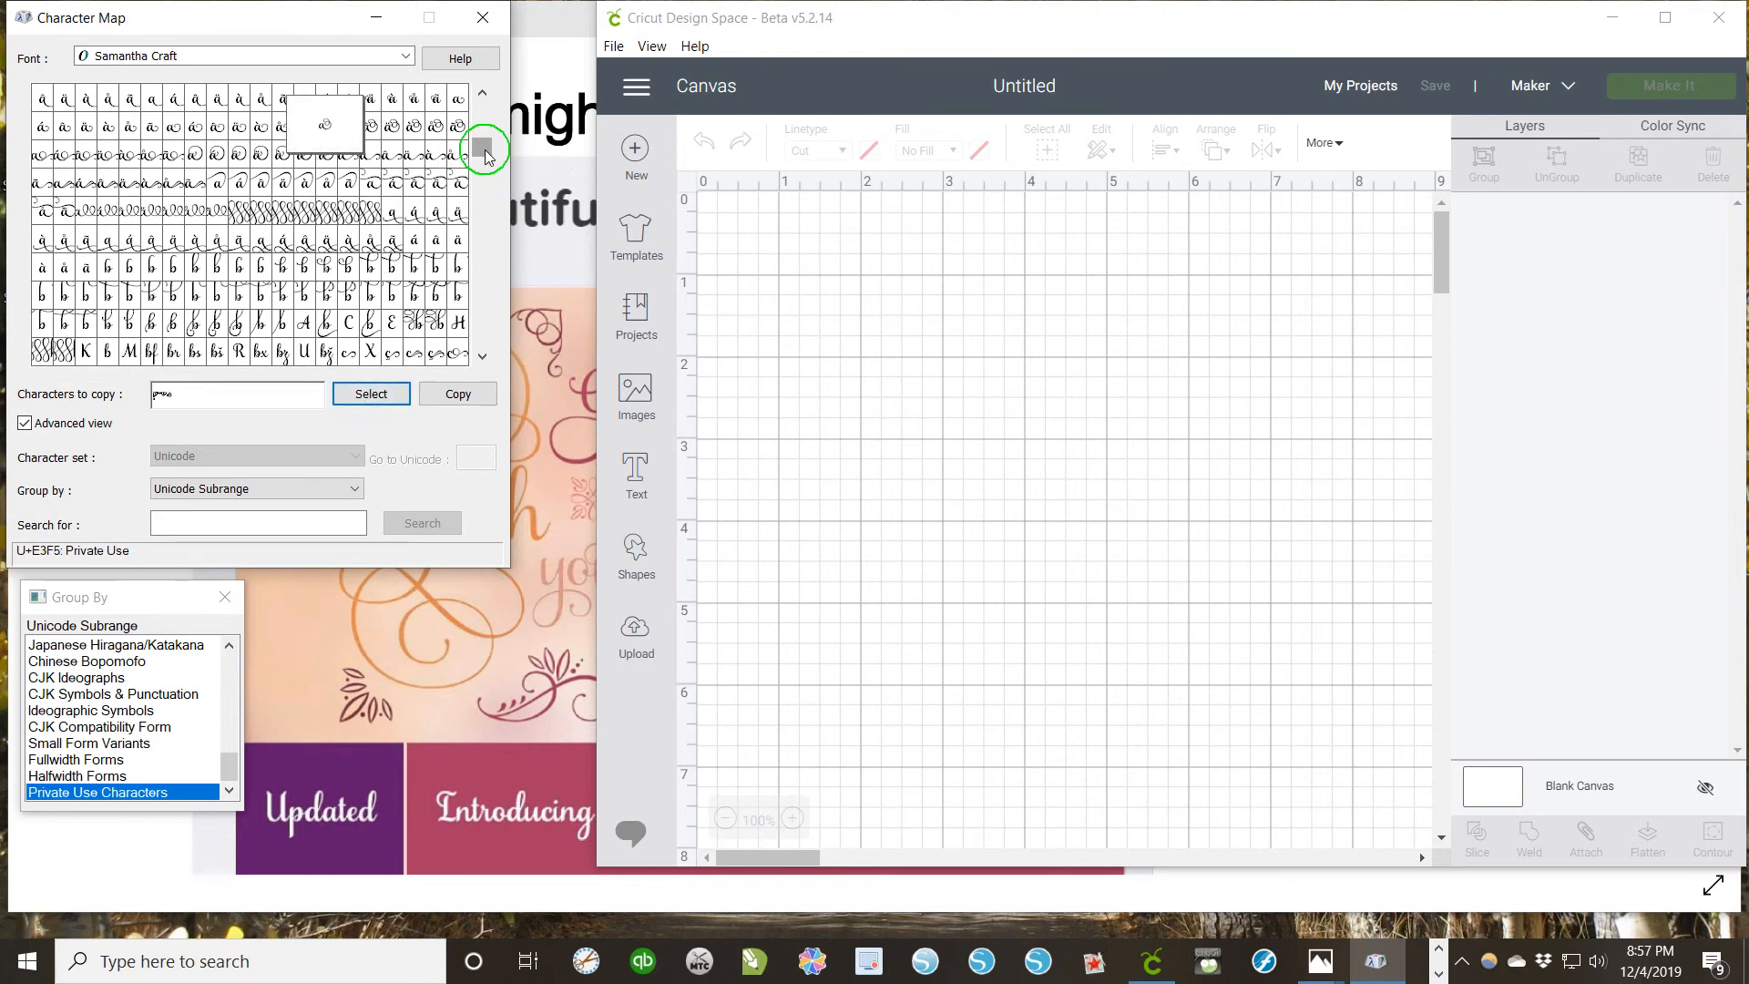
# Step: Add the swash capital S, U+E305, to the characters to copy and copy the whole set to the clipboard
pyautogui.moveTo(484, 155); pyautogui.dragTo(484, 139)
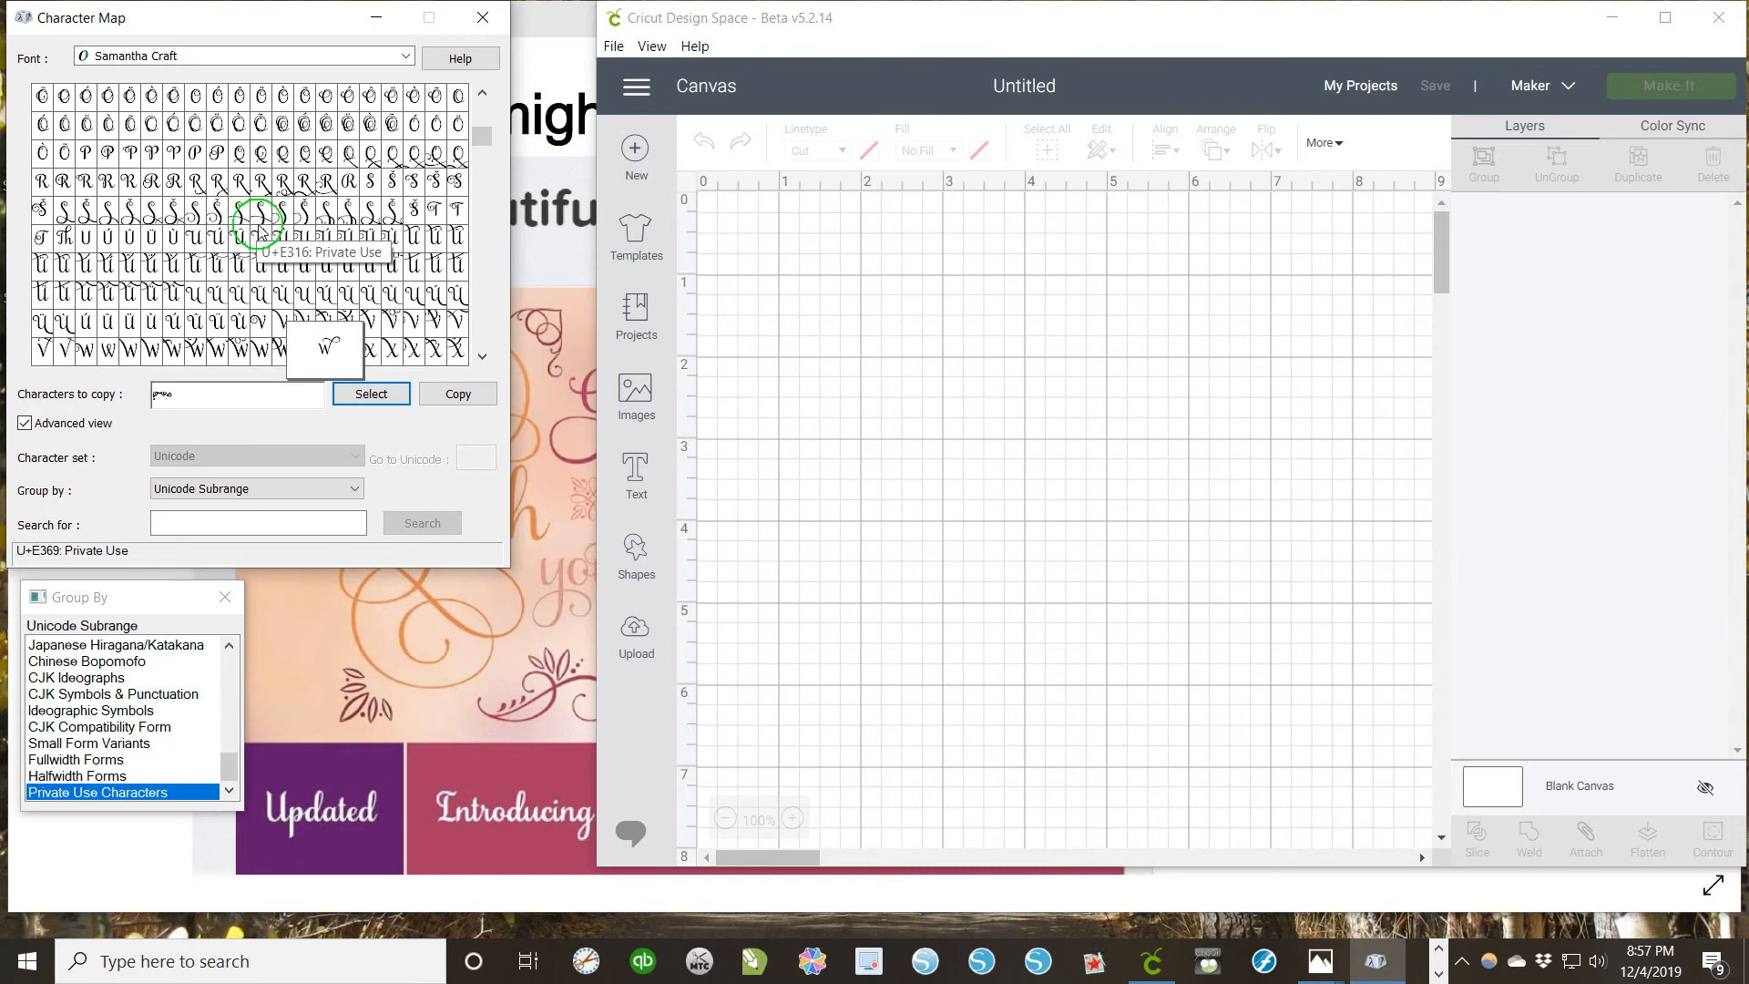
pyautogui.click(323, 218)
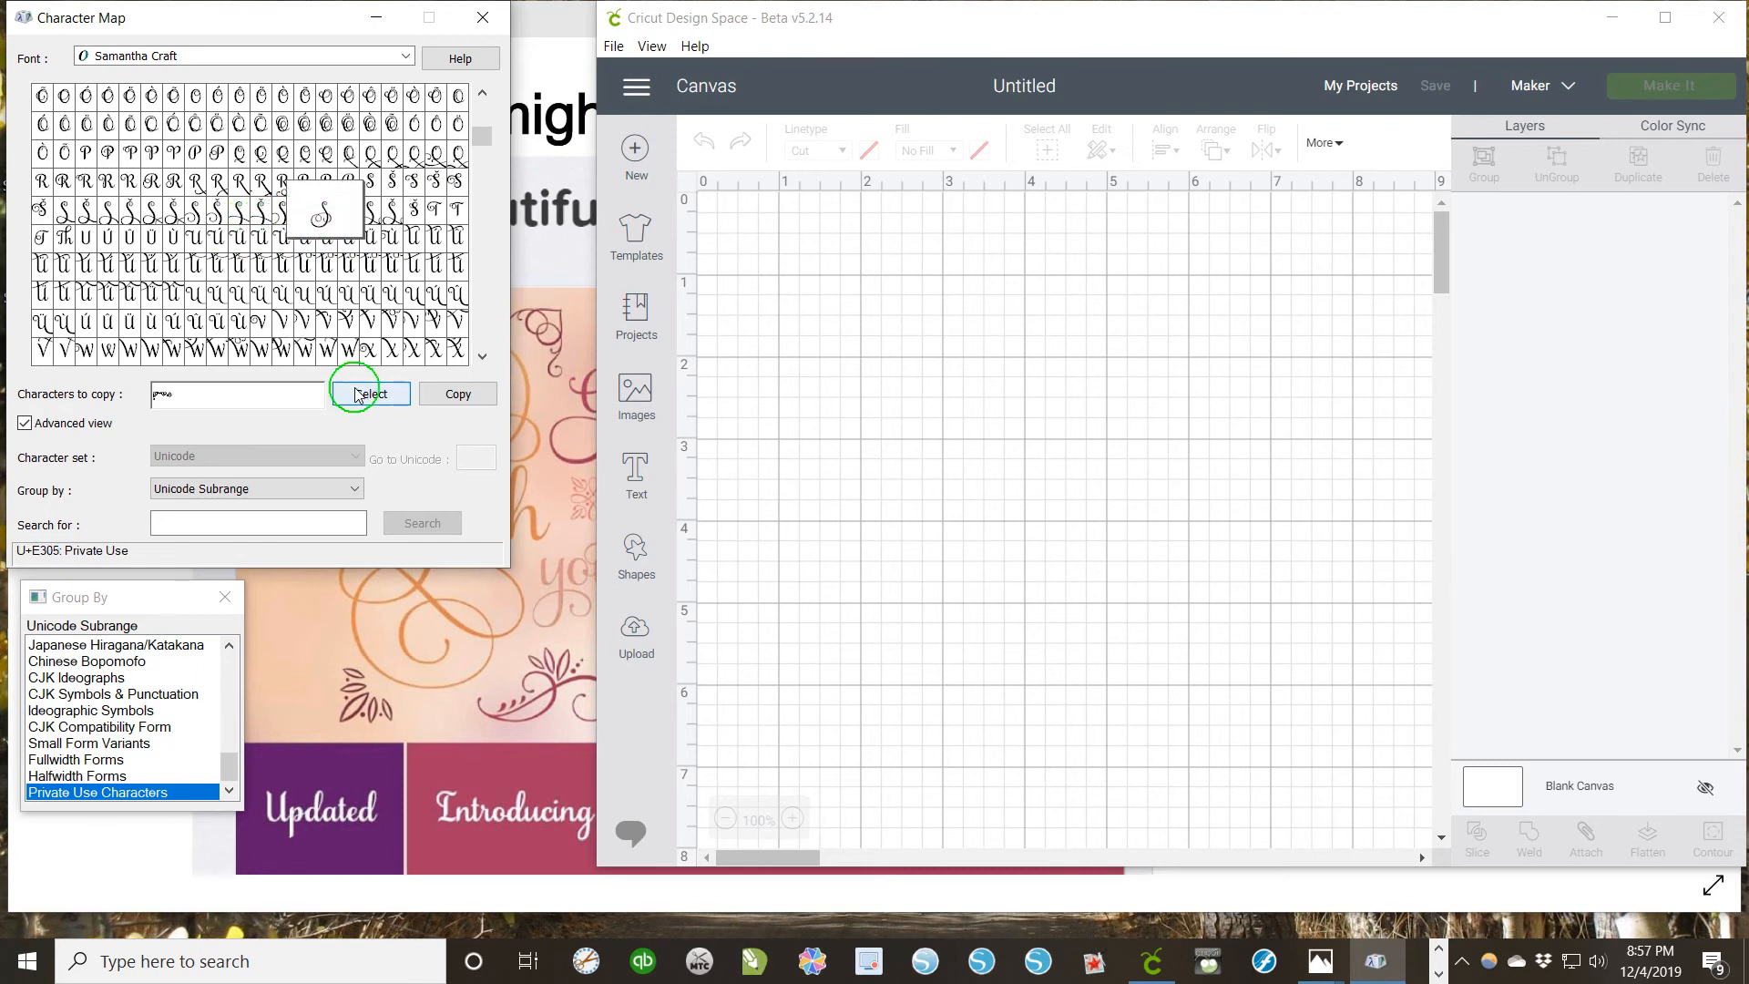
pyautogui.click(357, 395)
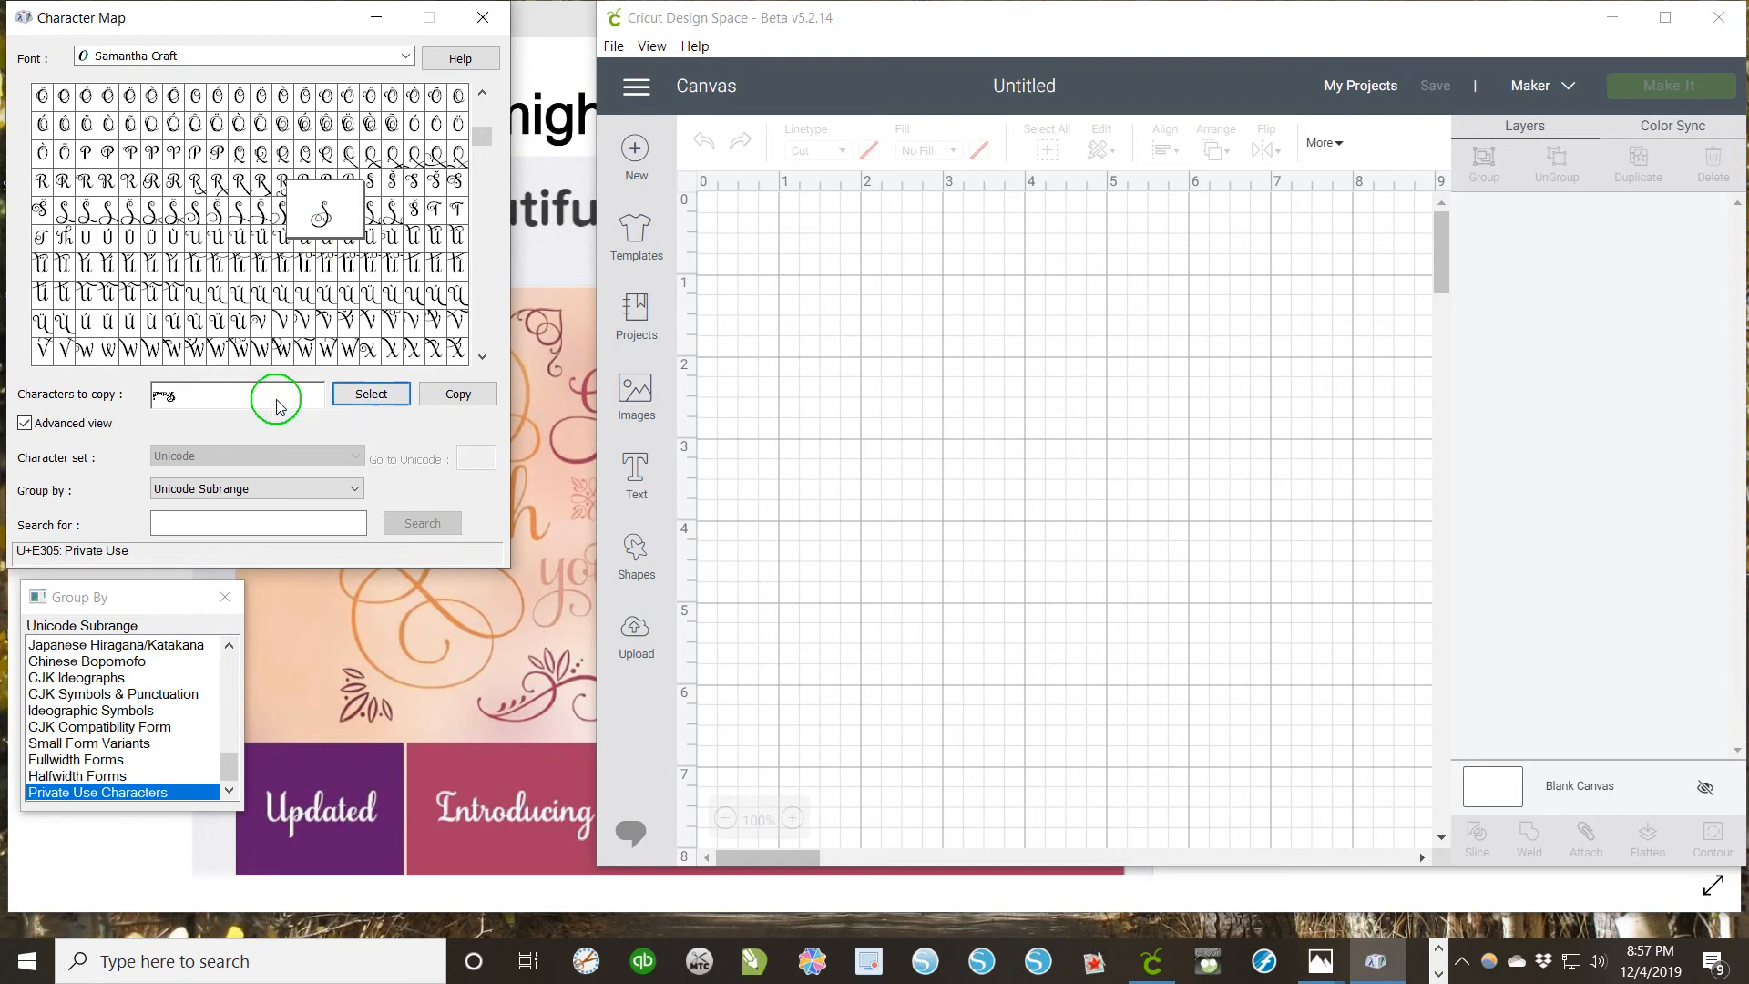
pyautogui.click(184, 408)
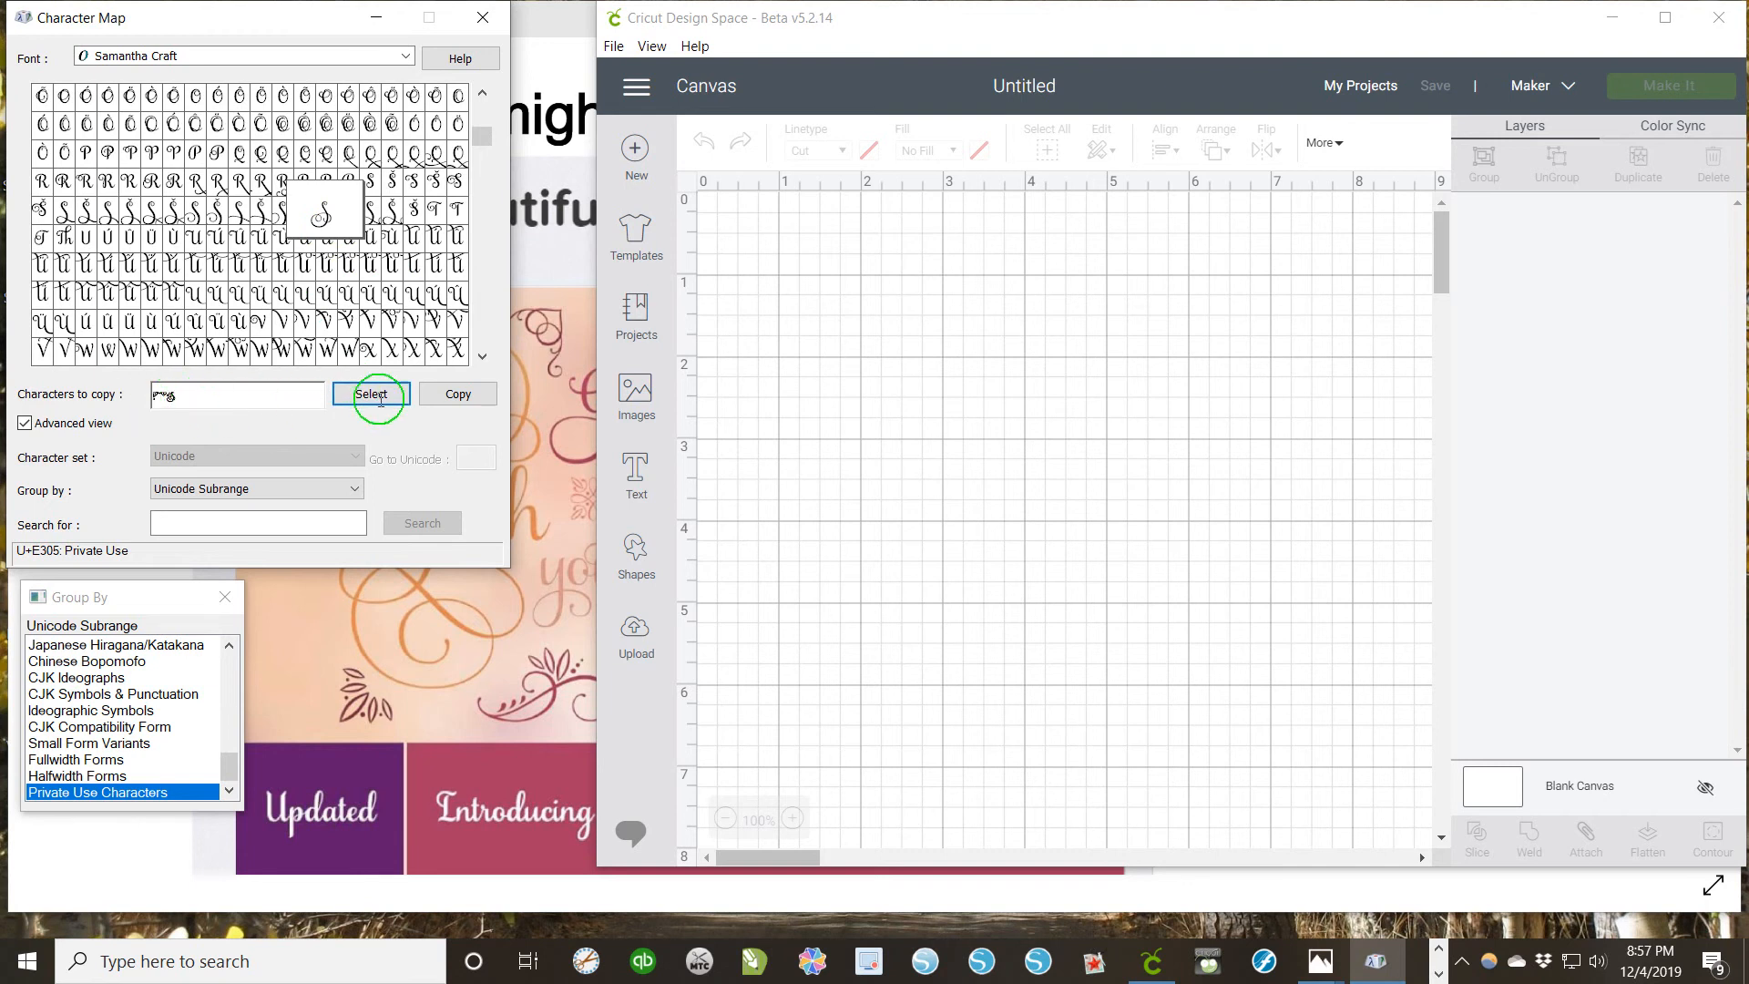
pyautogui.click(439, 395)
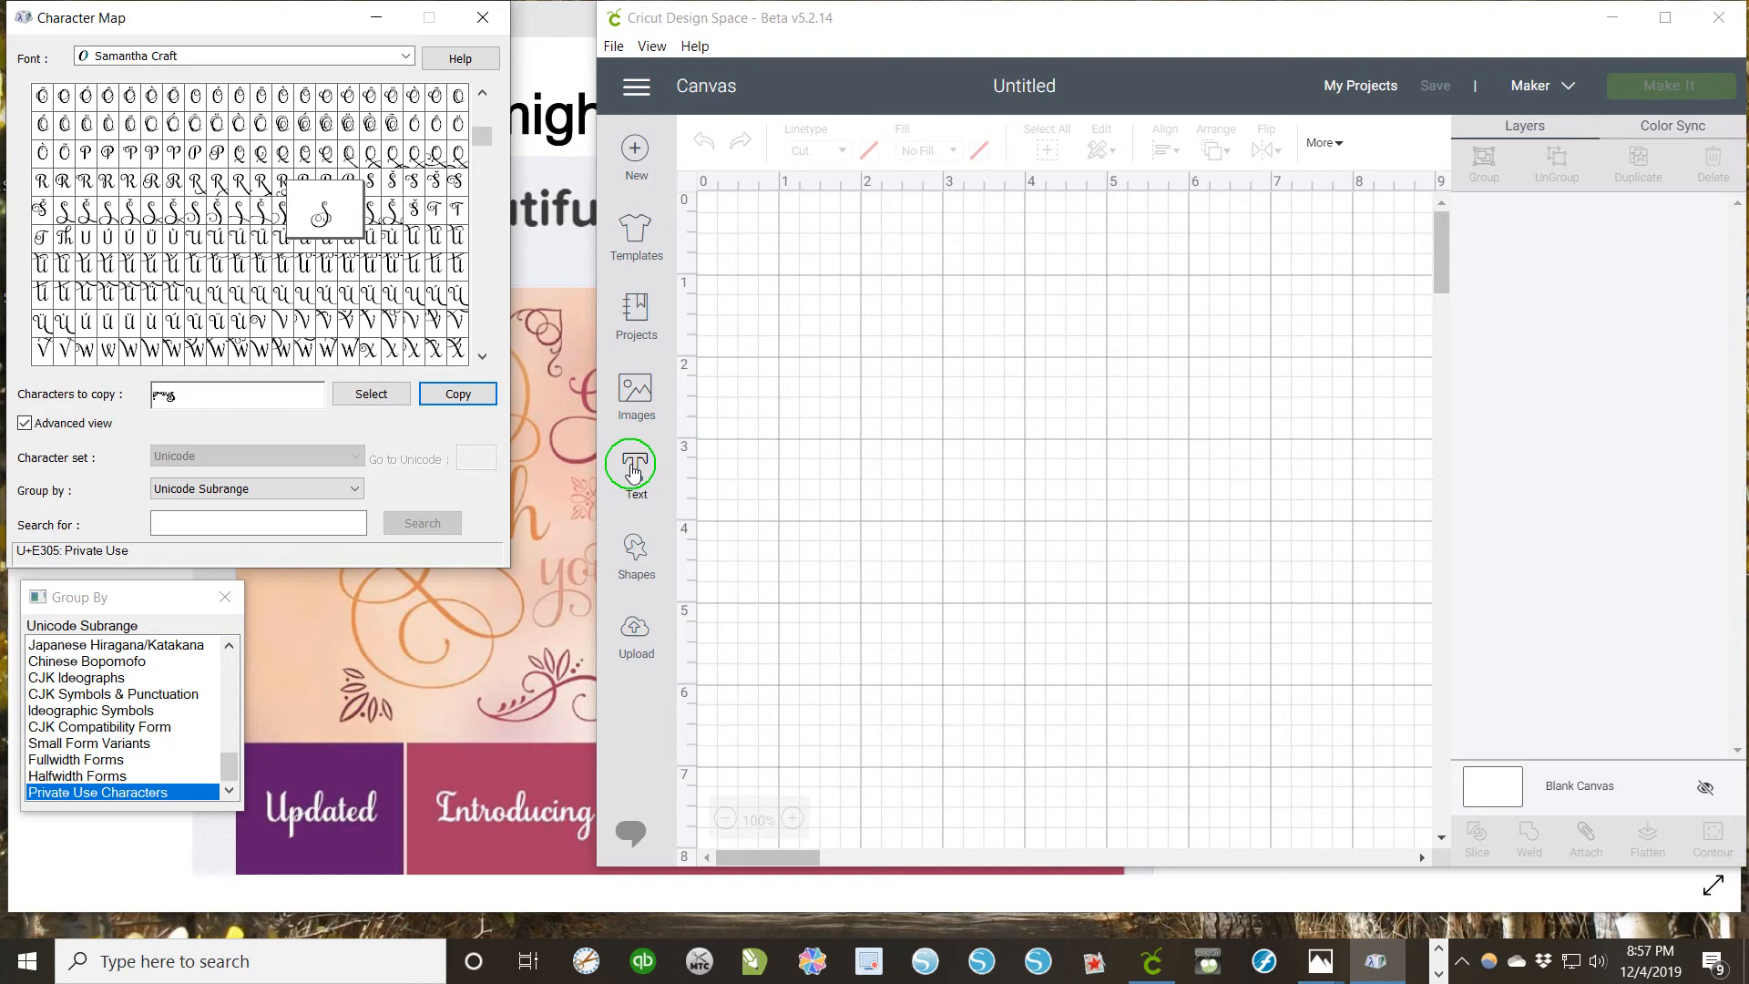
# Step: Switch to Cricut Design Space, add a text box to the canvas, and maximize the window
pyautogui.click(635, 470)
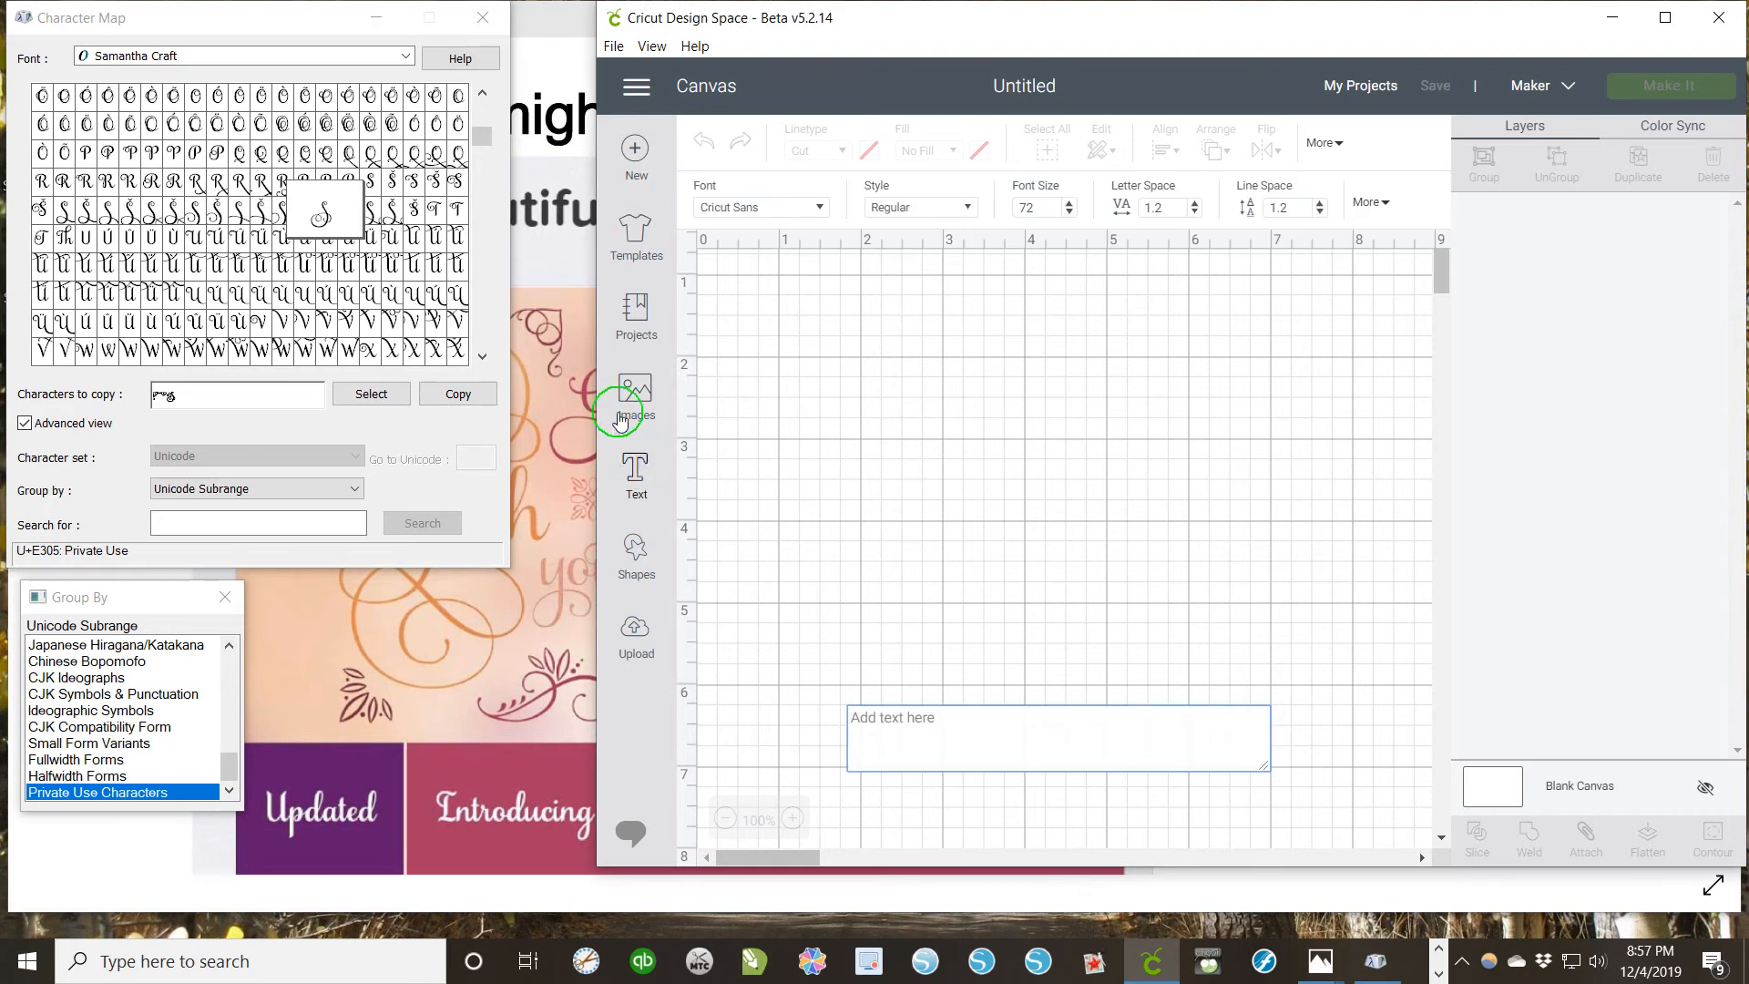
pyautogui.click(1665, 17)
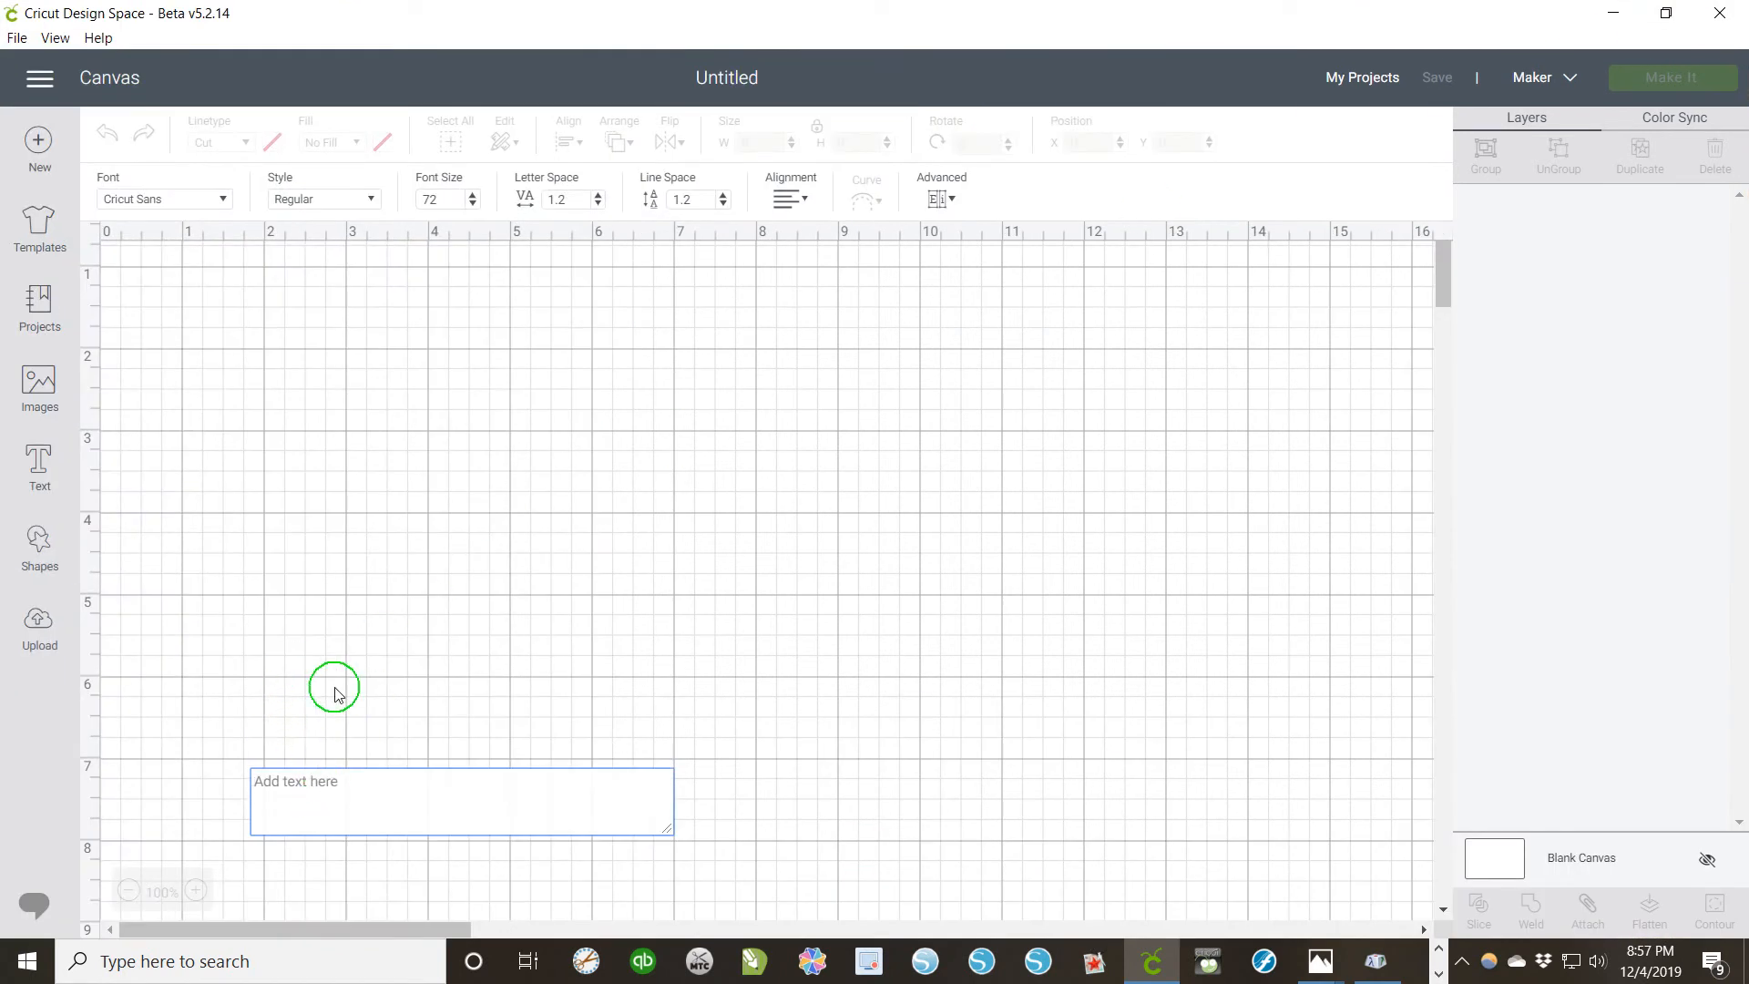
pyautogui.write('Samantha')
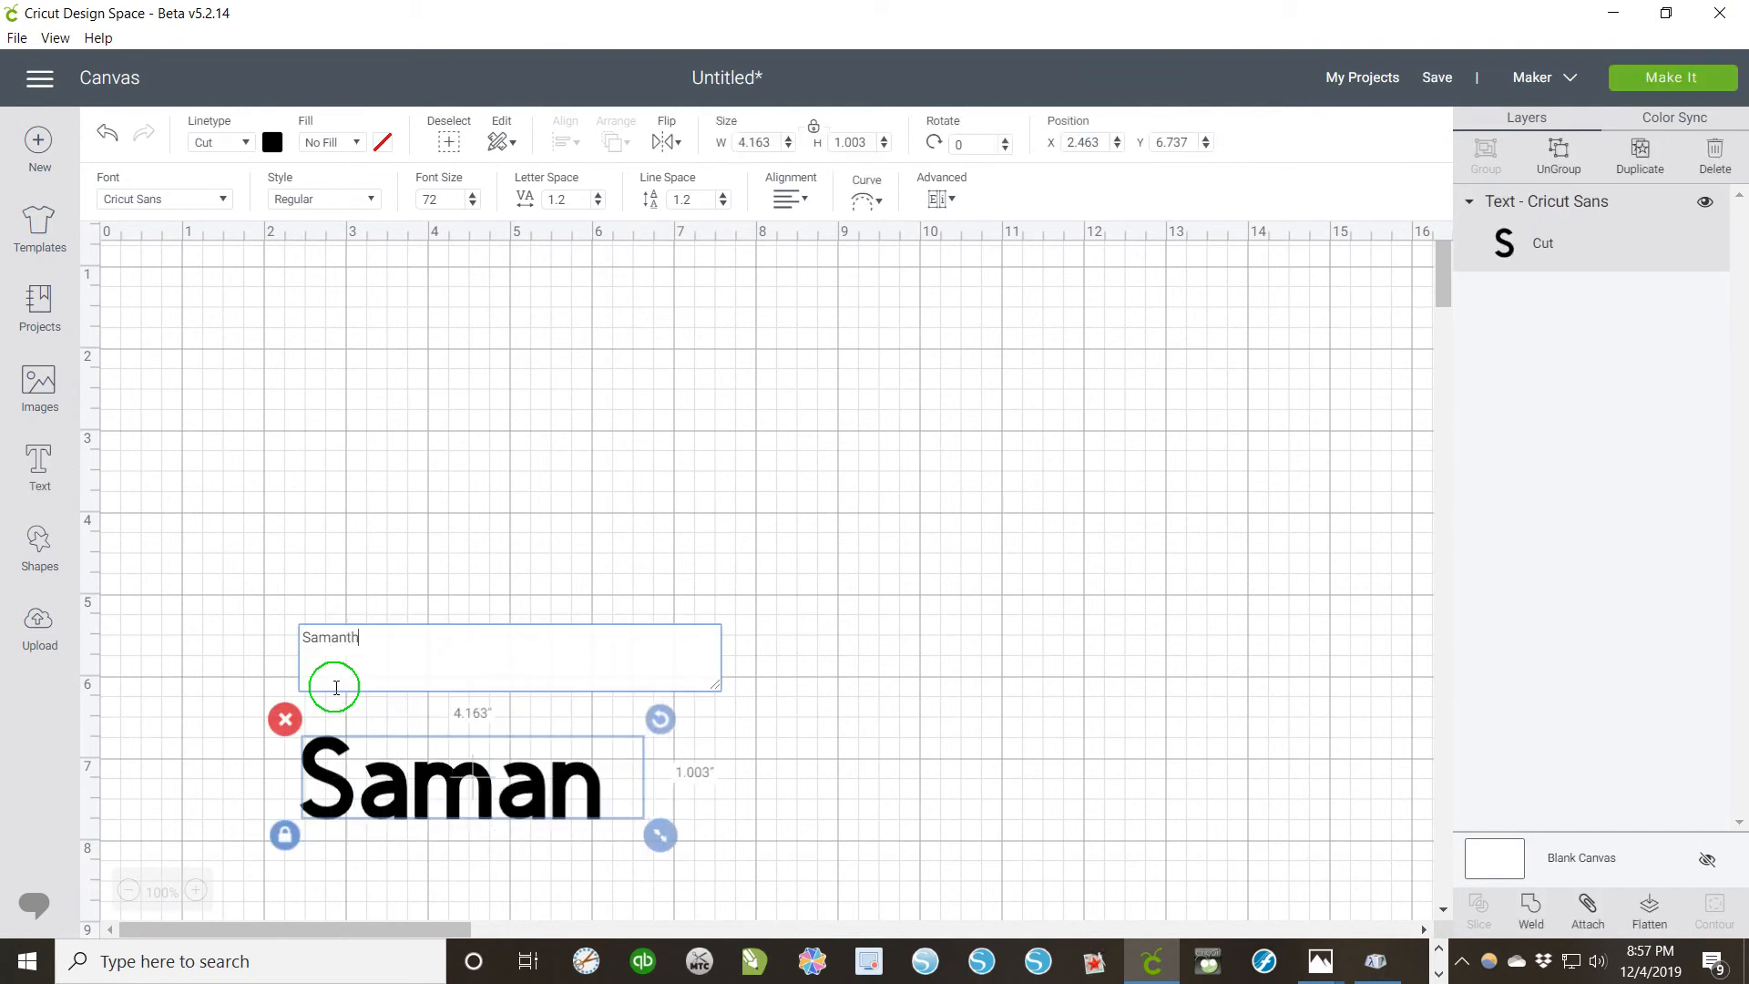
pyautogui.press('BackSpace')
pyautogui.press('BackSpace')
pyautogui.press('BackSpace')
pyautogui.press('BackSpace')
pyautogui.press('BackSpace')
pyautogui.press('BackSpace')
pyautogui.press('BackSpace')
pyautogui.press('BackSpace')
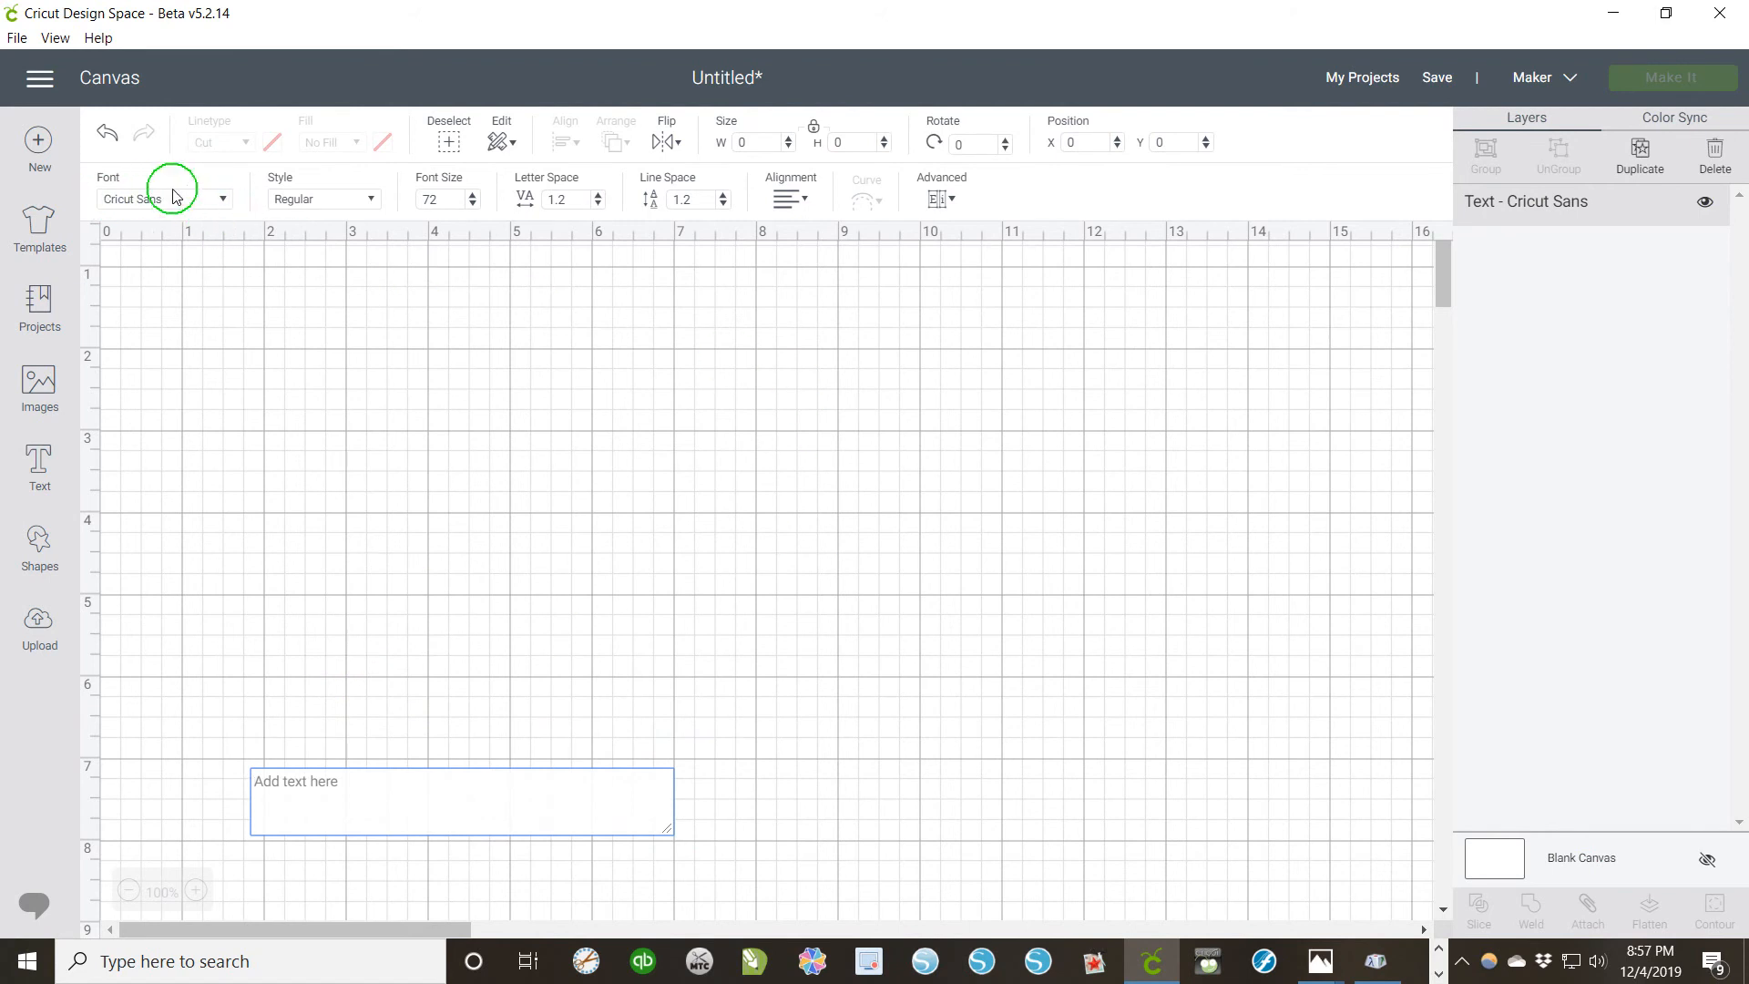
# Step: Search the fonts for Samantha, set the empty text box's font to Samantha Craft, and return to editing its text
pyautogui.click(217, 199)
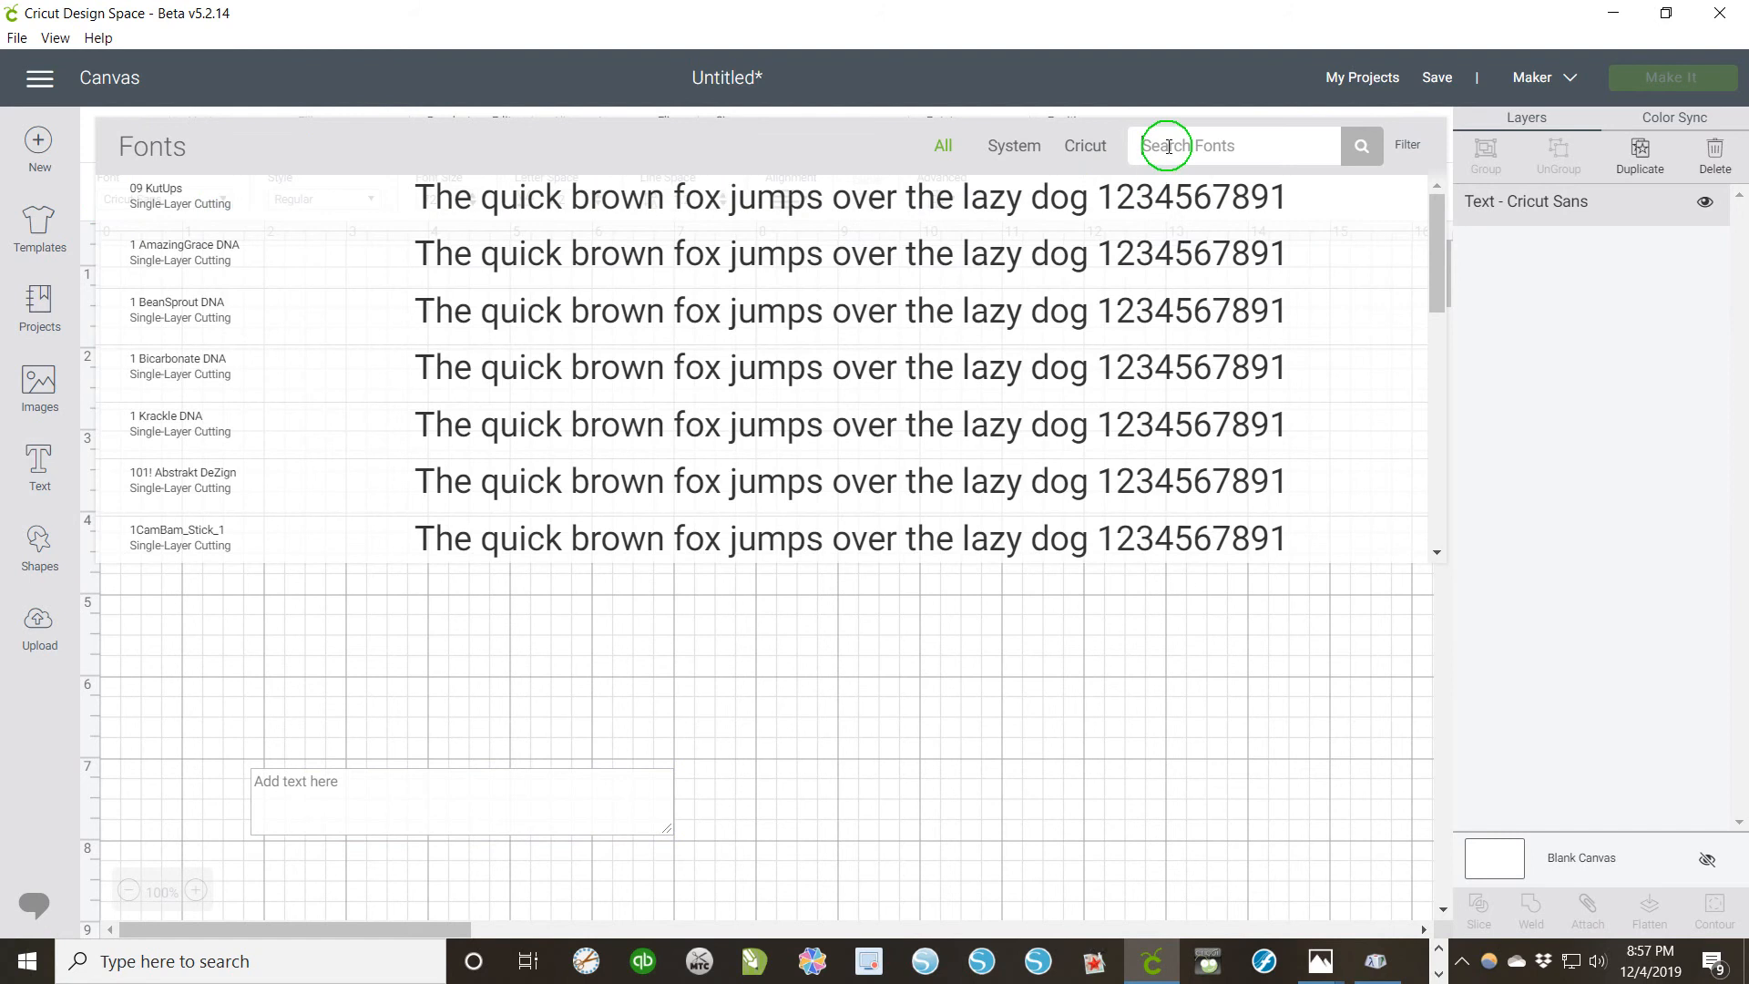
pyautogui.write('S')
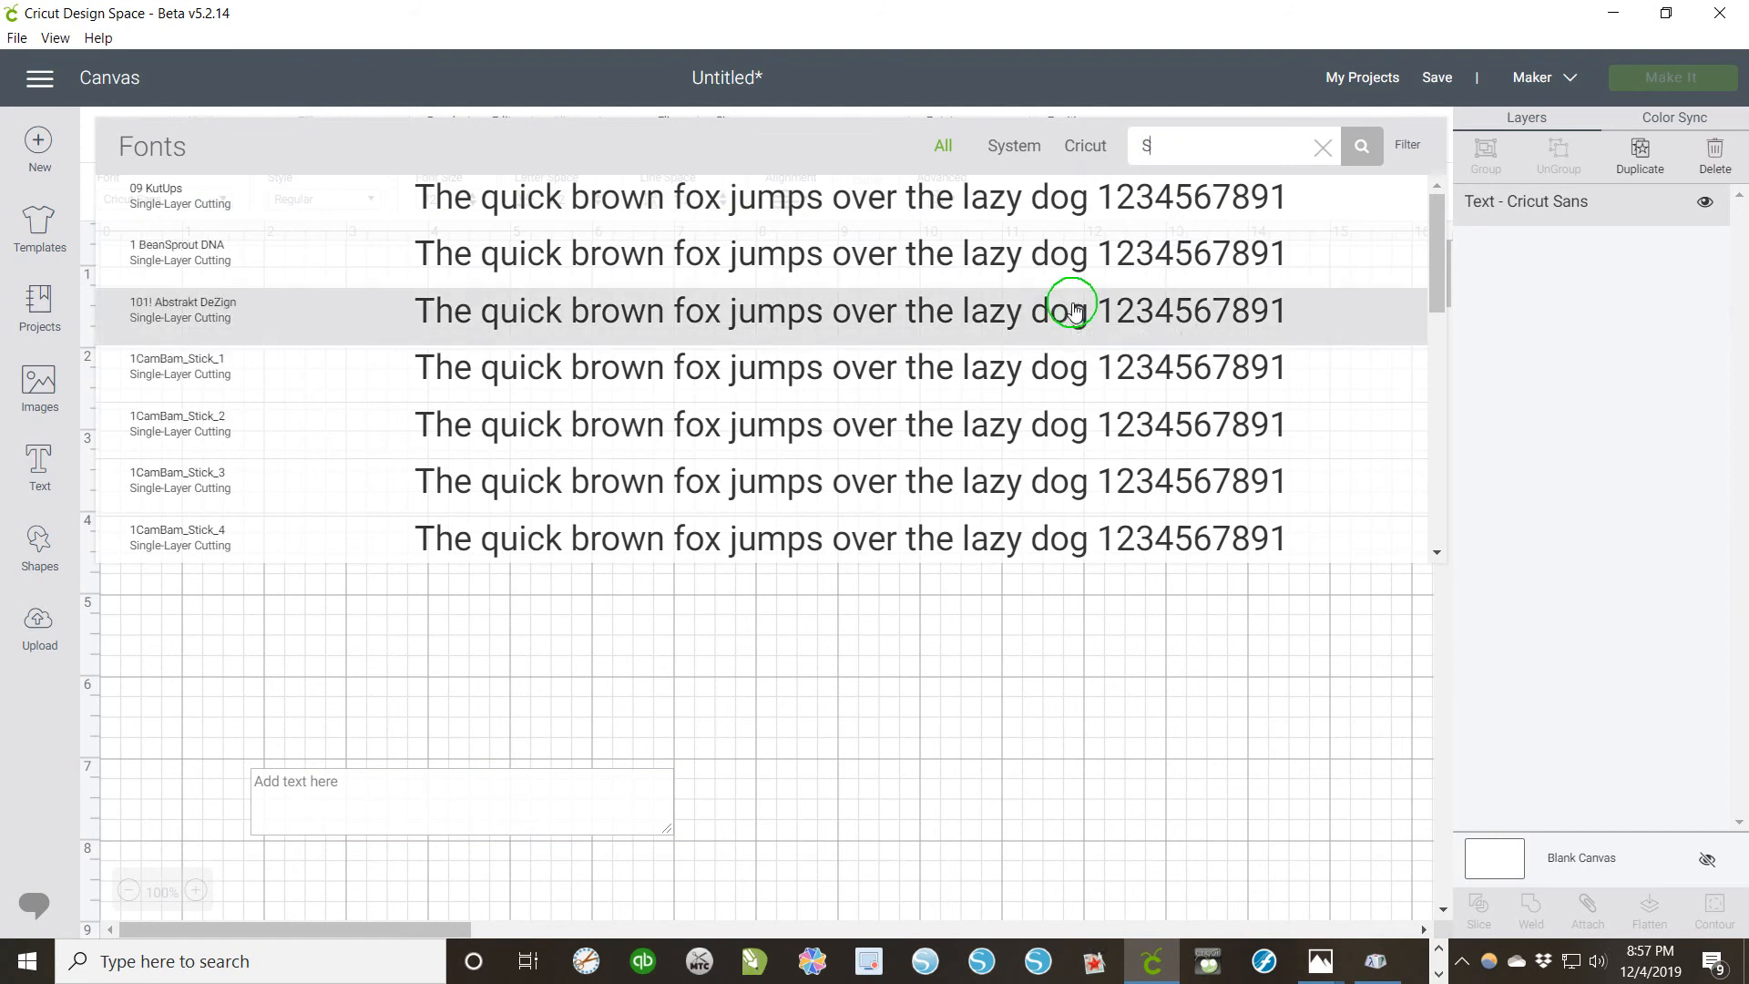
pyautogui.write('amantha')
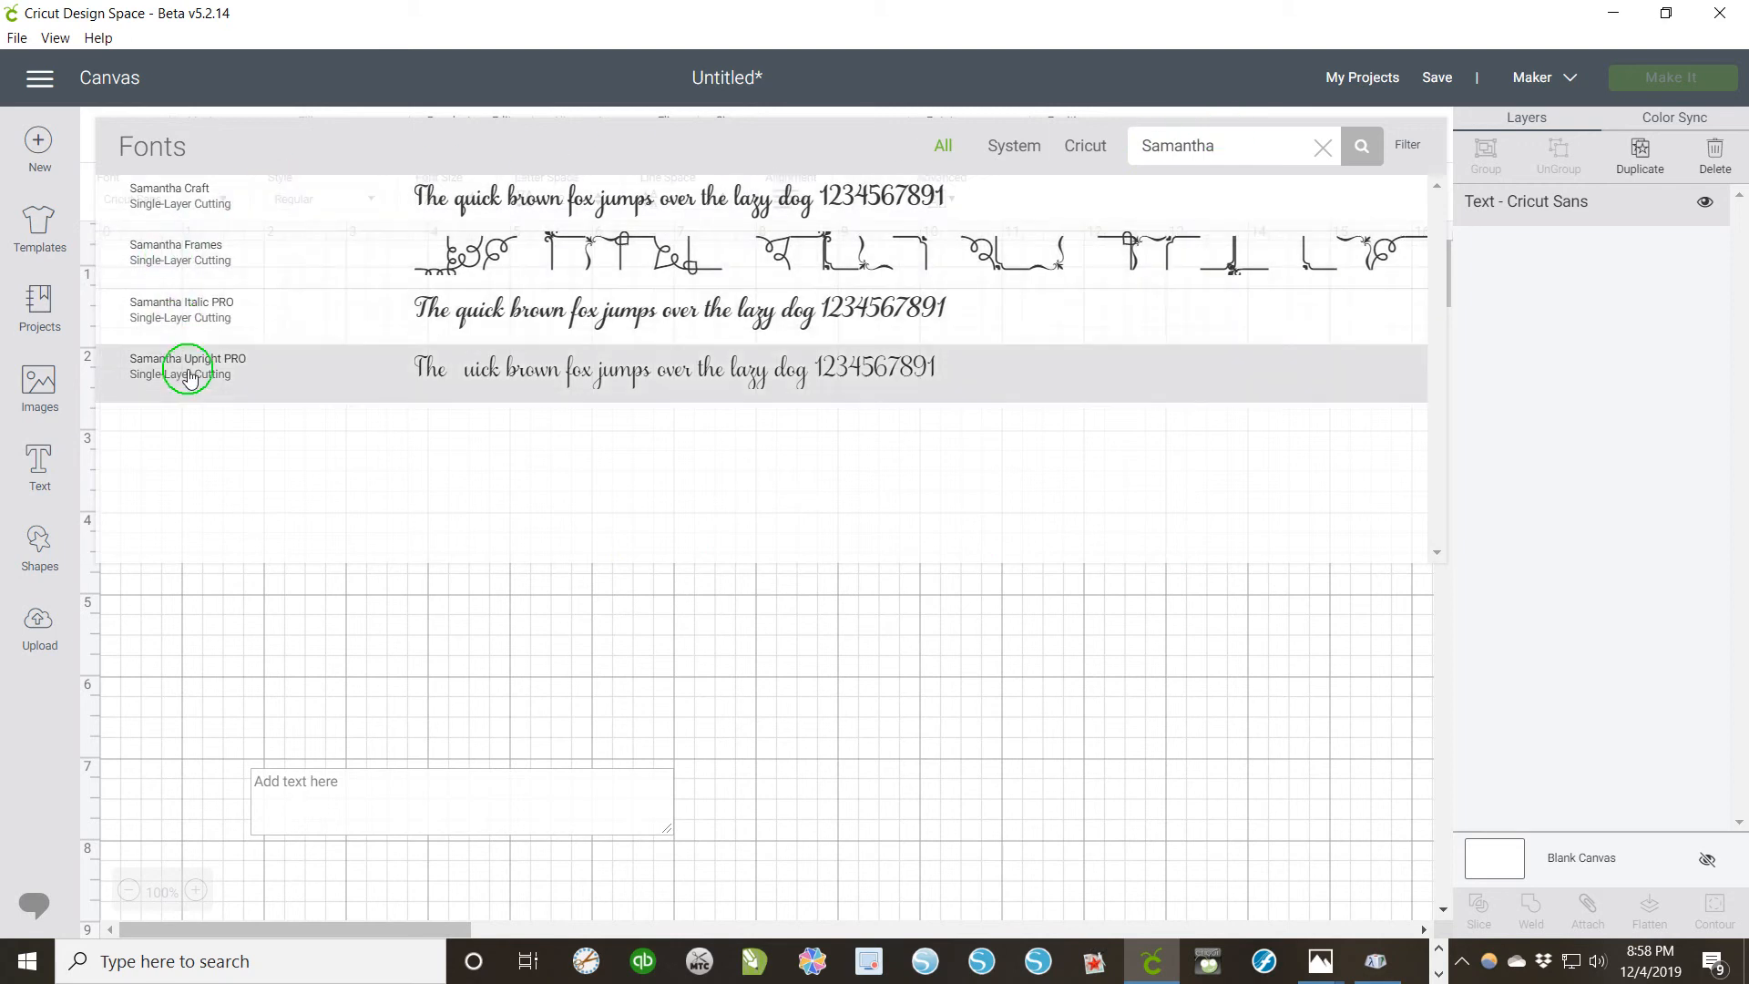
pyautogui.click(189, 207)
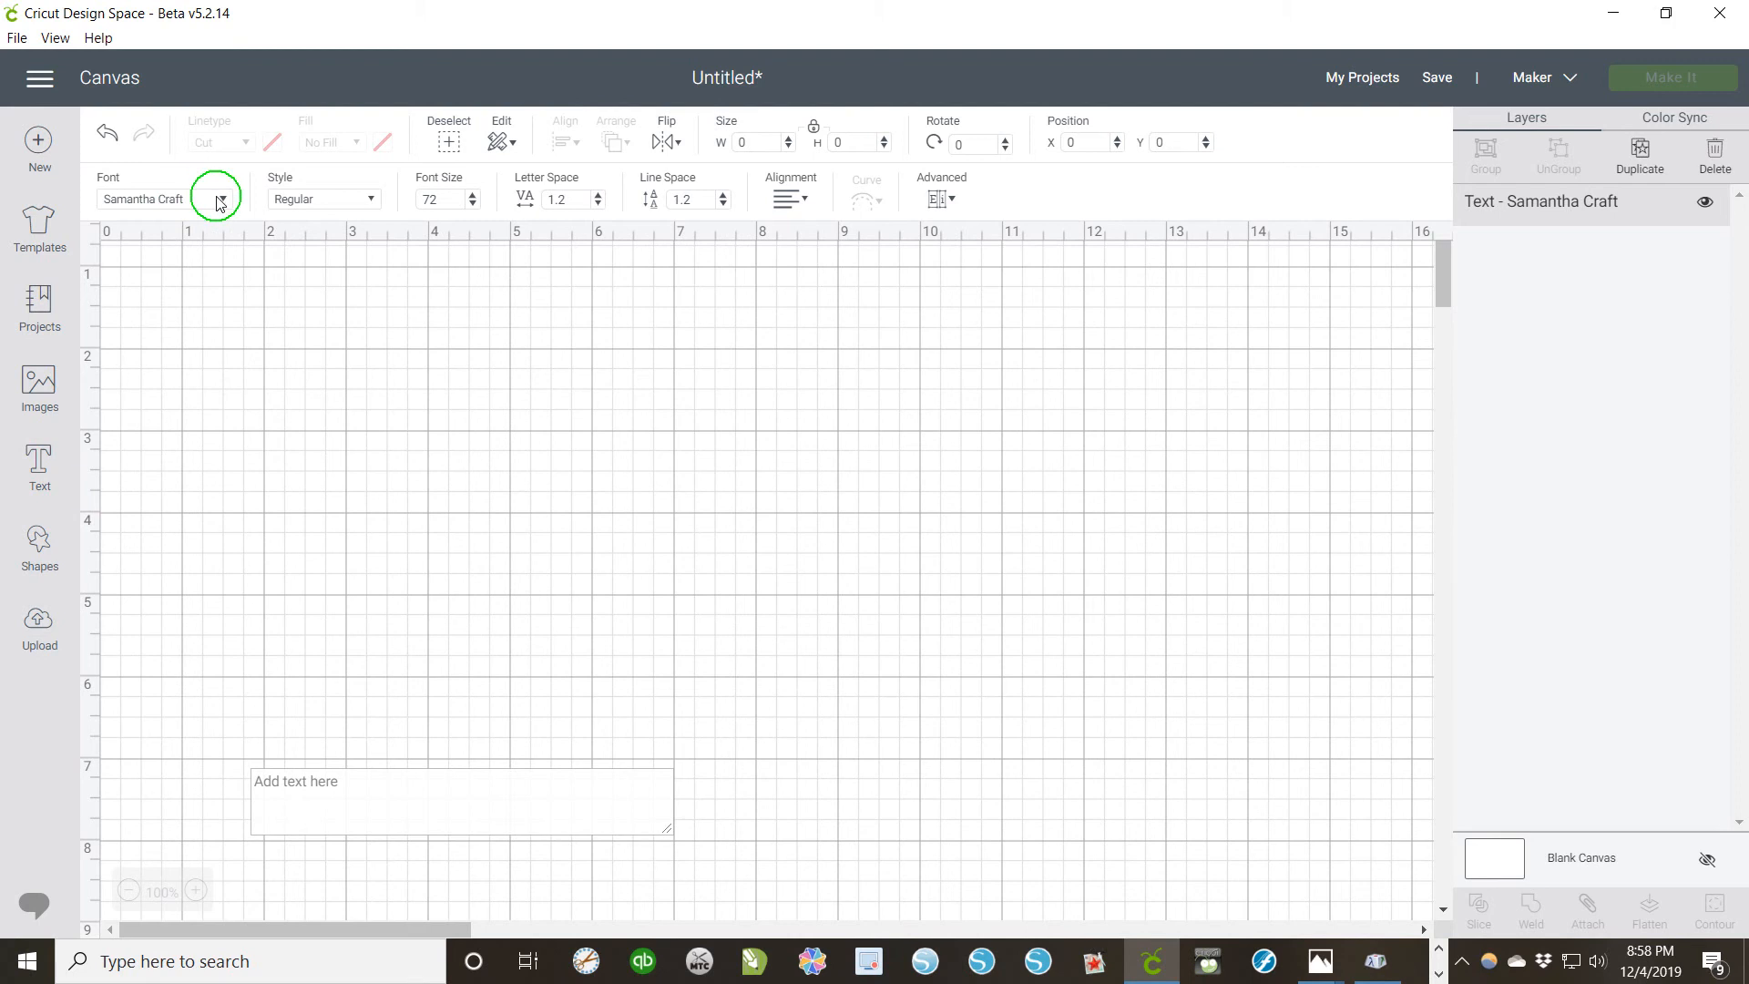
pyautogui.click(380, 789)
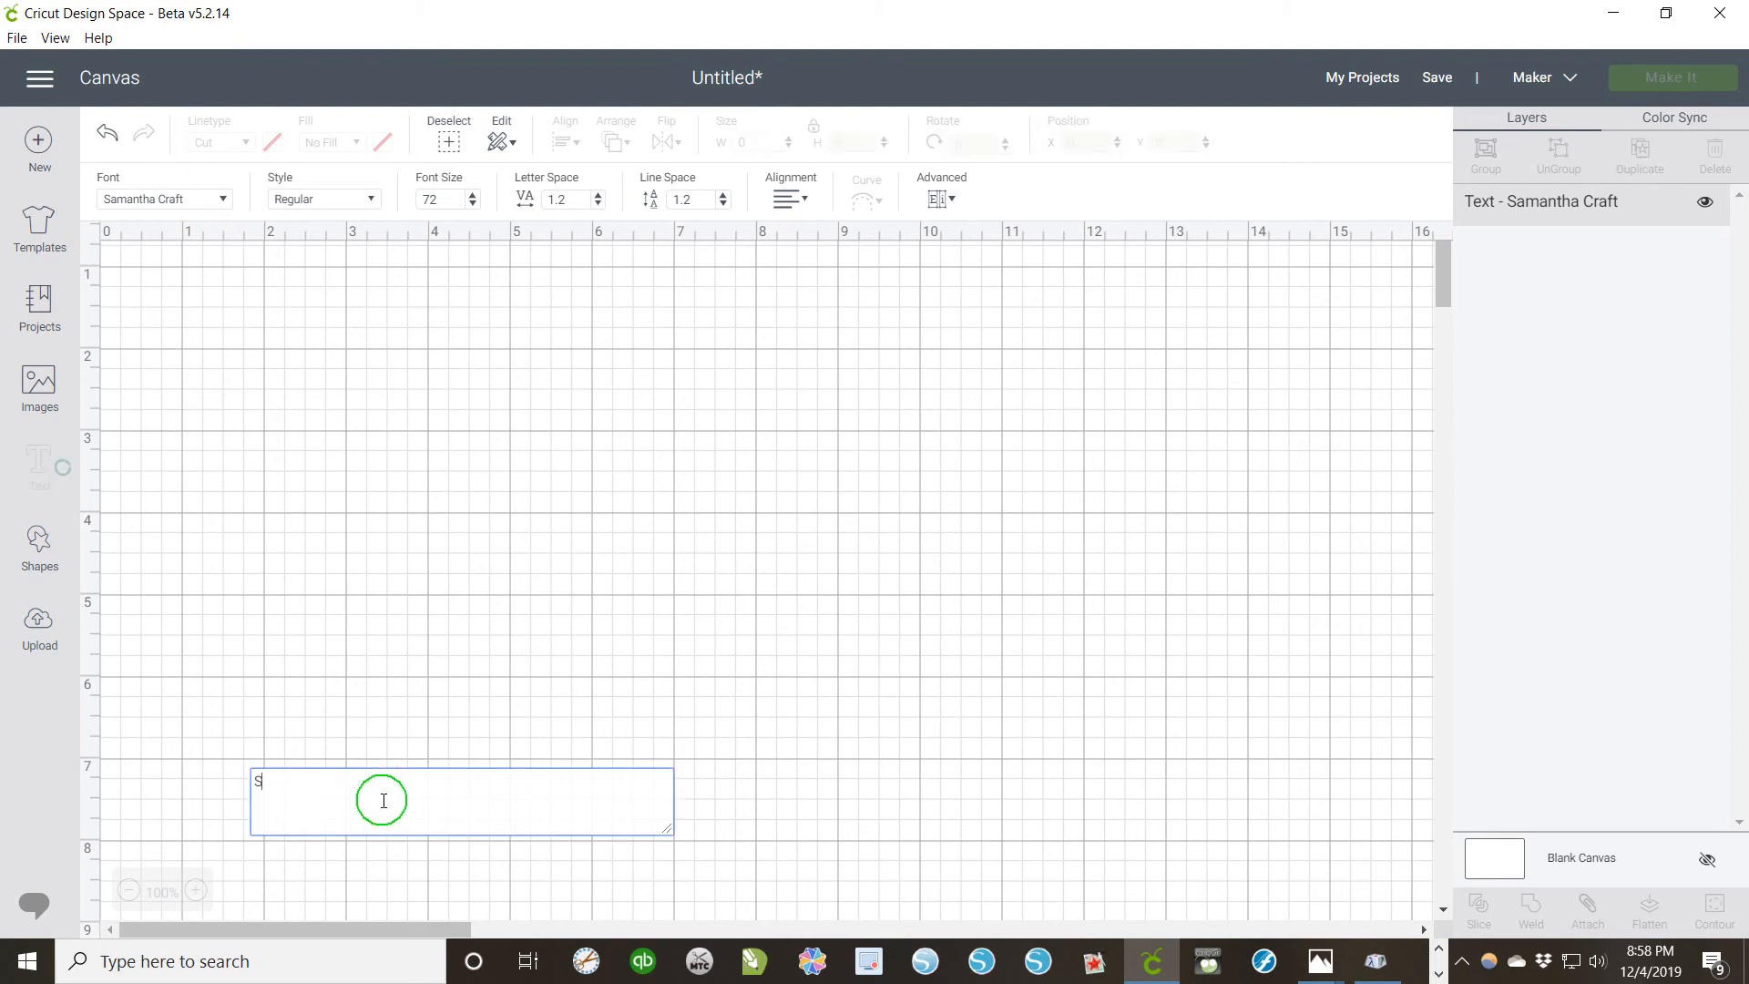
# Step: Enter Samantha in the text box and paste the copied special glyphs directly after it
pyautogui.write('Samantha')
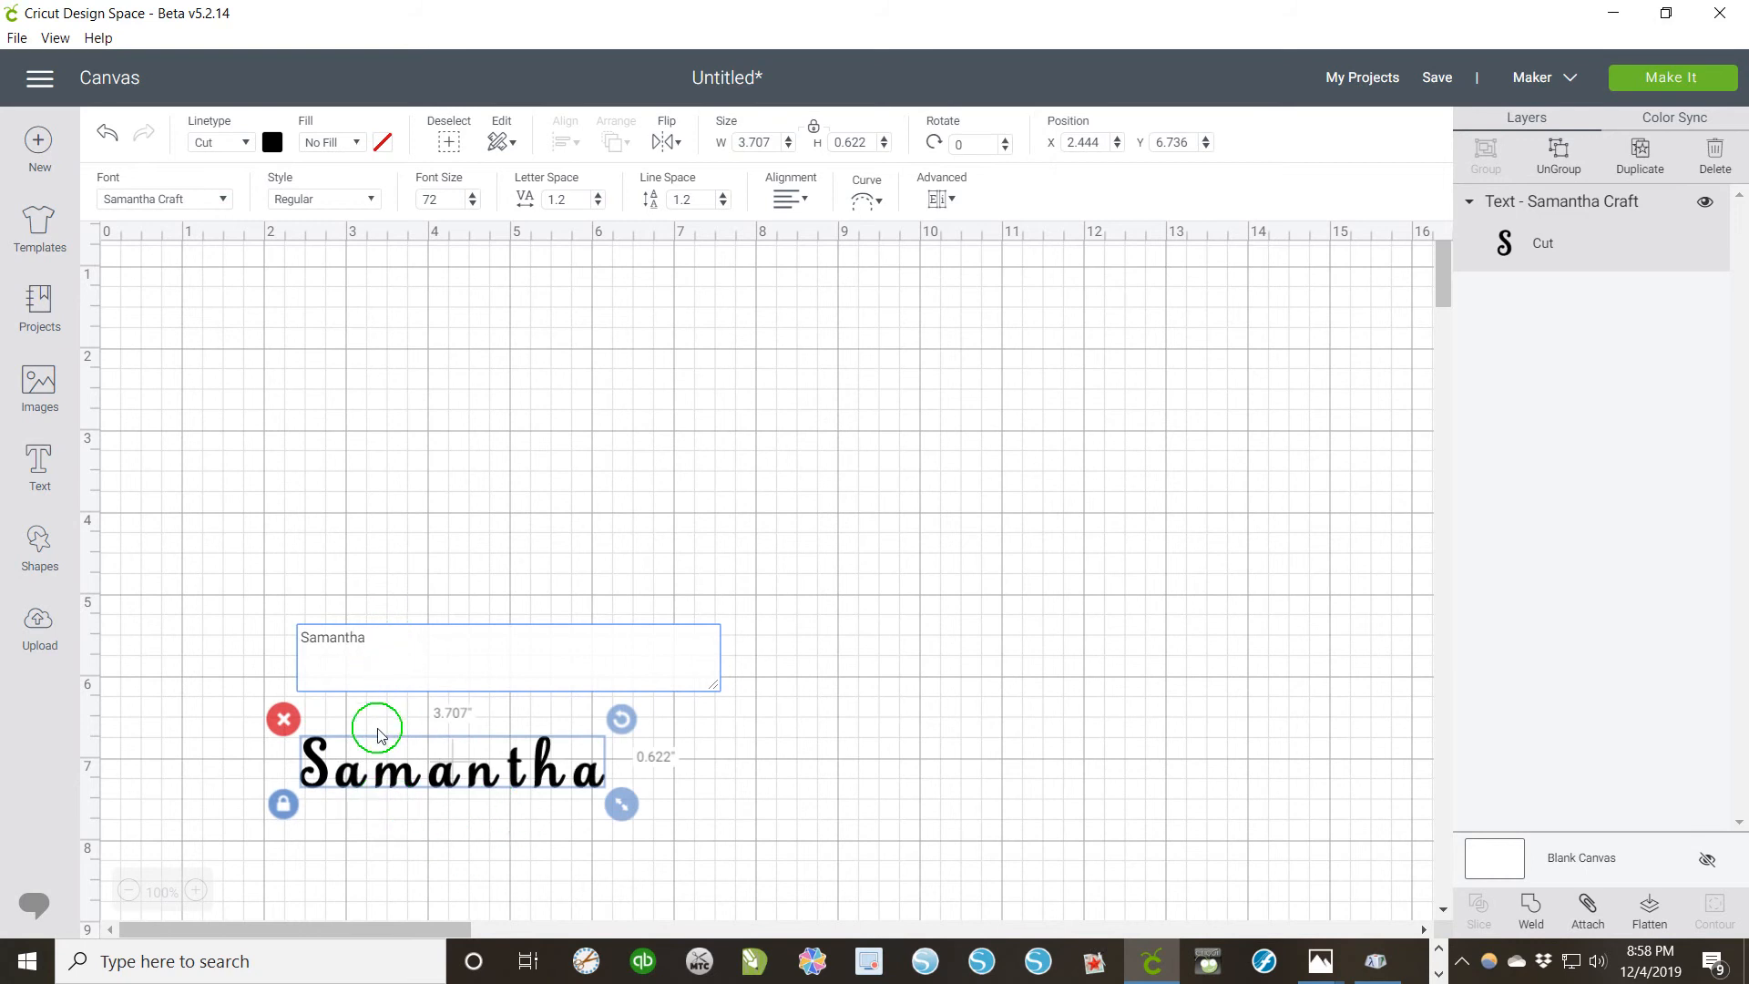
pyautogui.hotkey('ctrl', 'v')
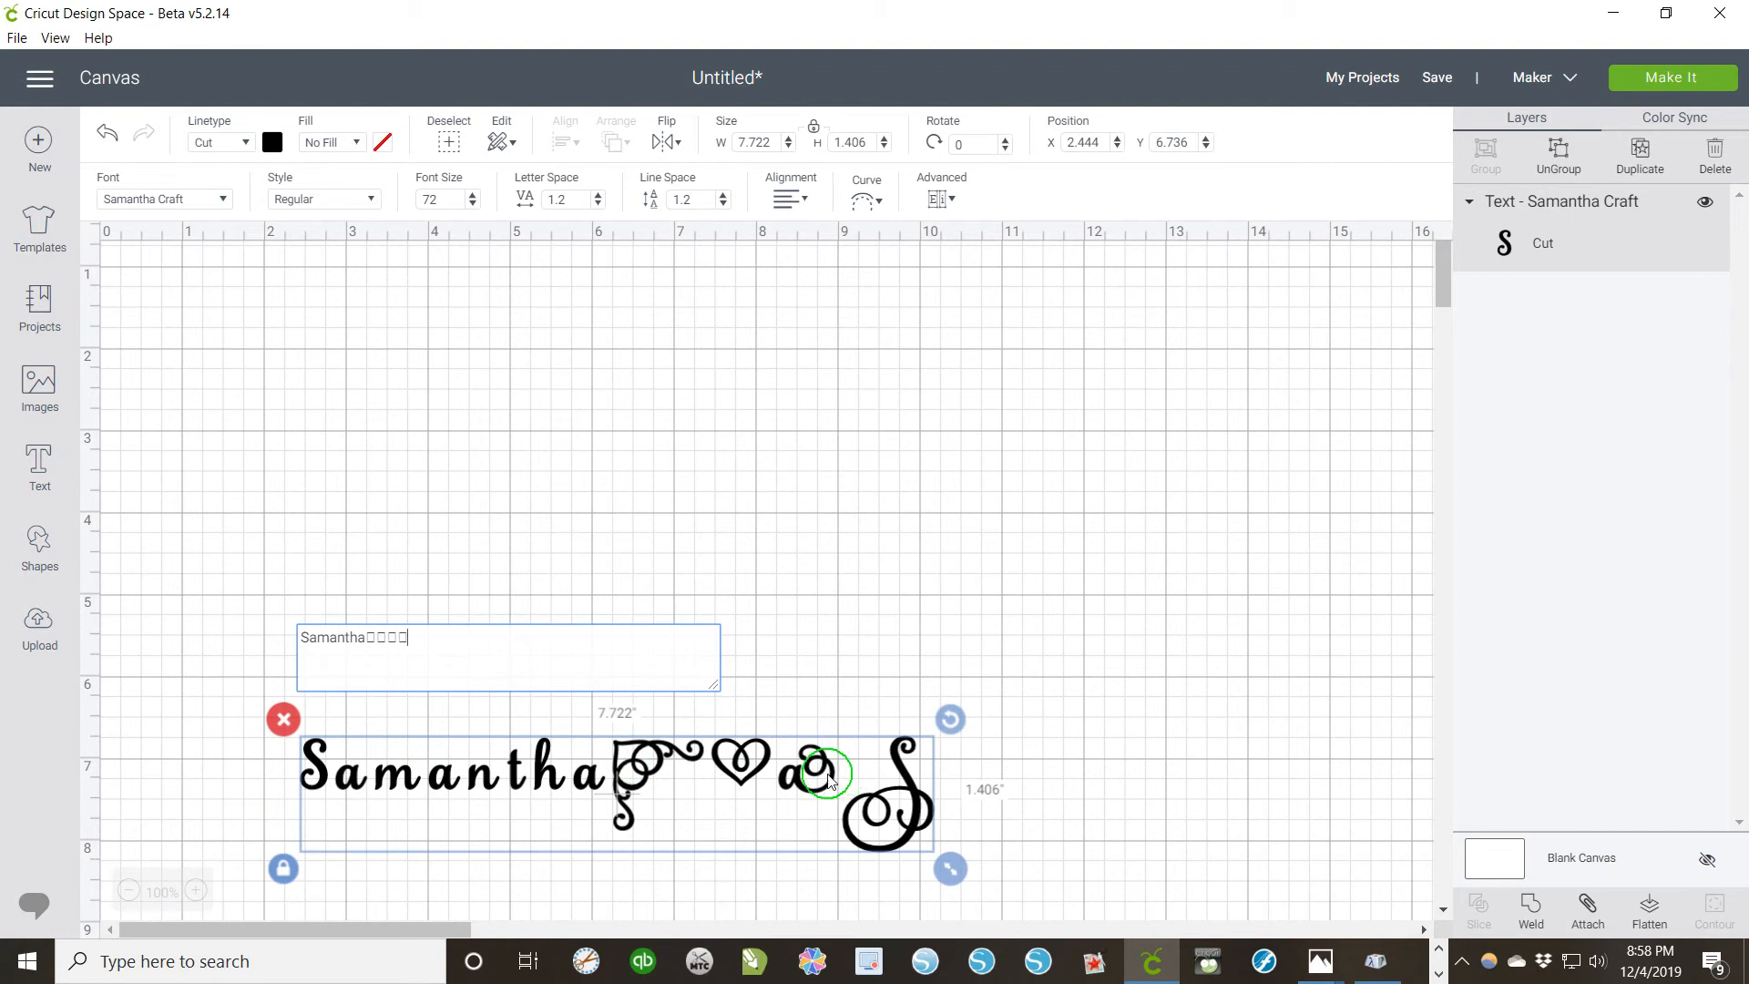
pyautogui.click(1050, 690)
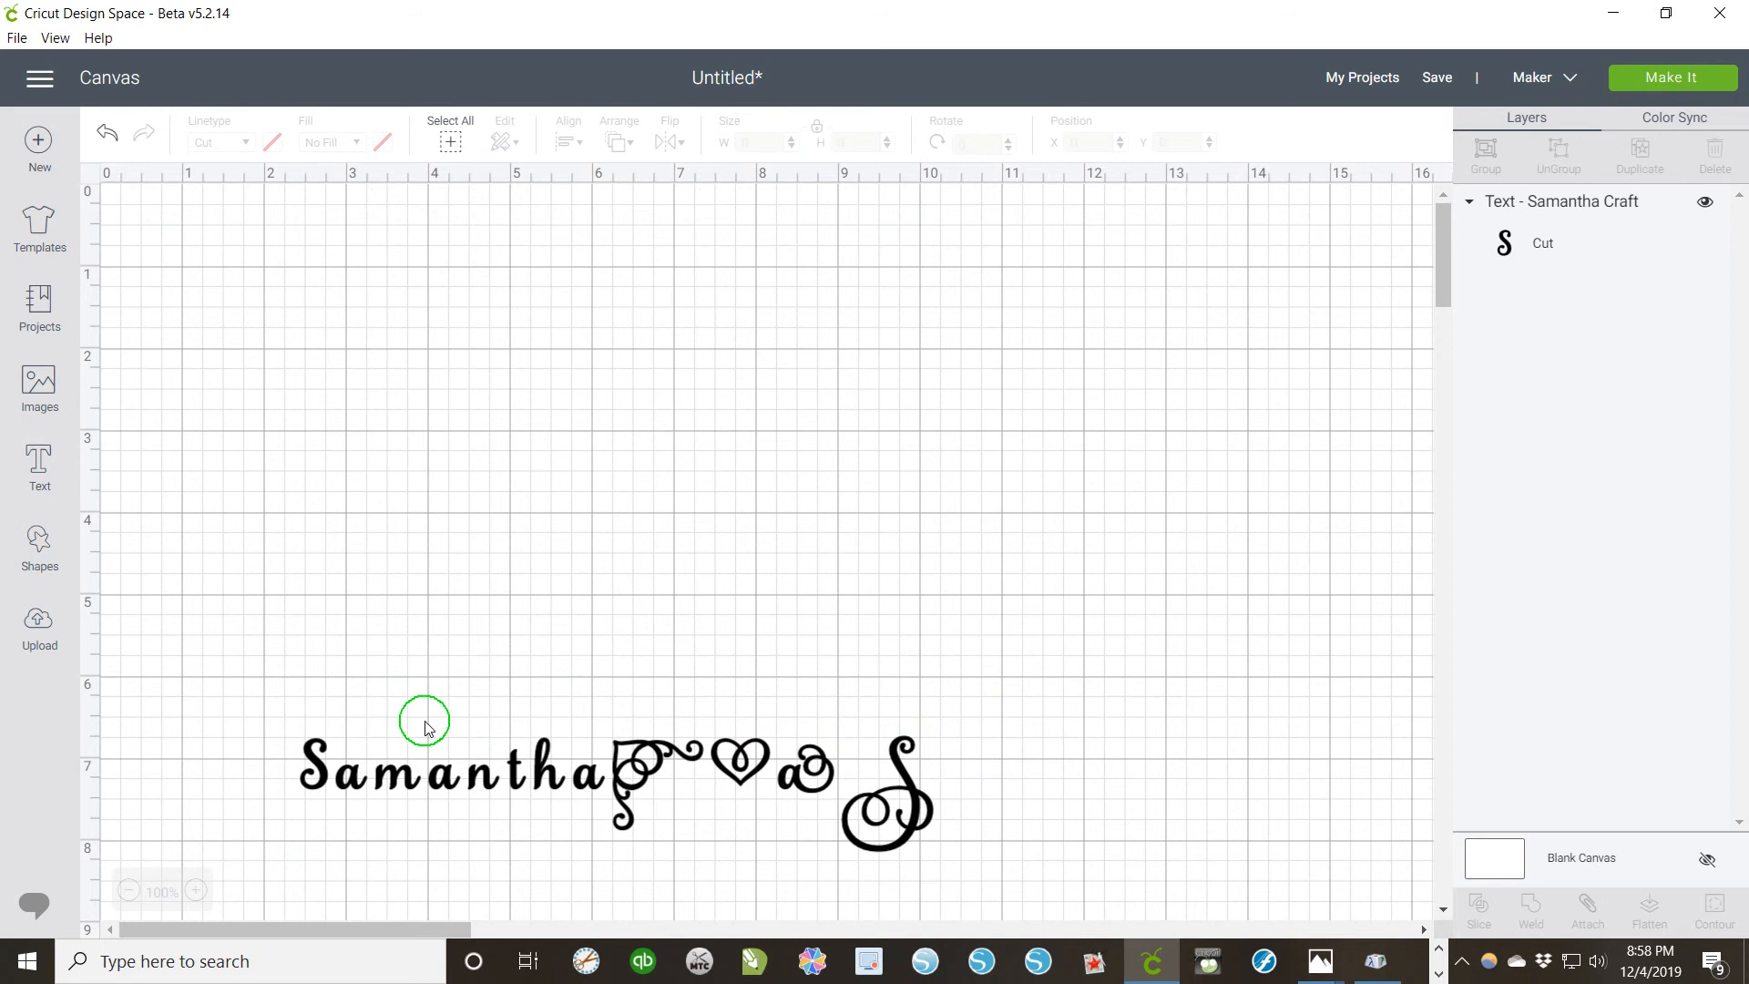
# Step: Move the Samantha text with its glyphs up the canvas to about X 1.19, Y 1.71, viewed at 200%
pyautogui.moveTo(393, 774); pyautogui.dragTo(395, 495)
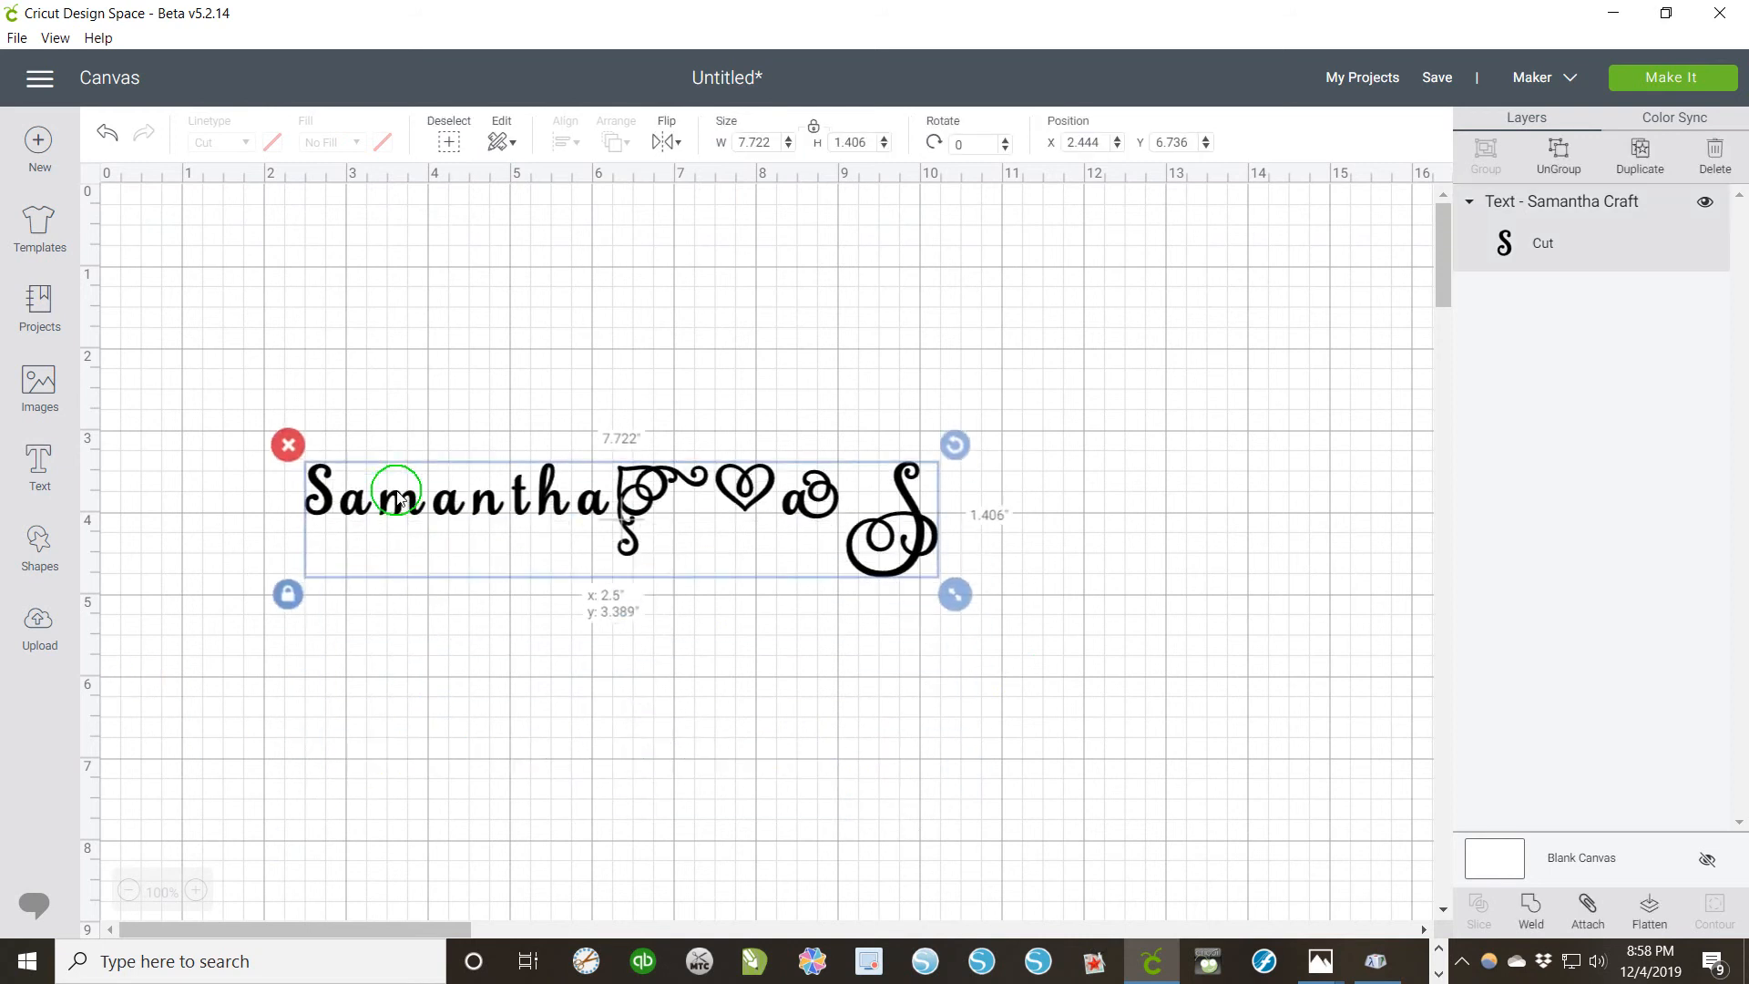
pyautogui.click(194, 890)
pyautogui.click(194, 890)
pyautogui.click(194, 890)
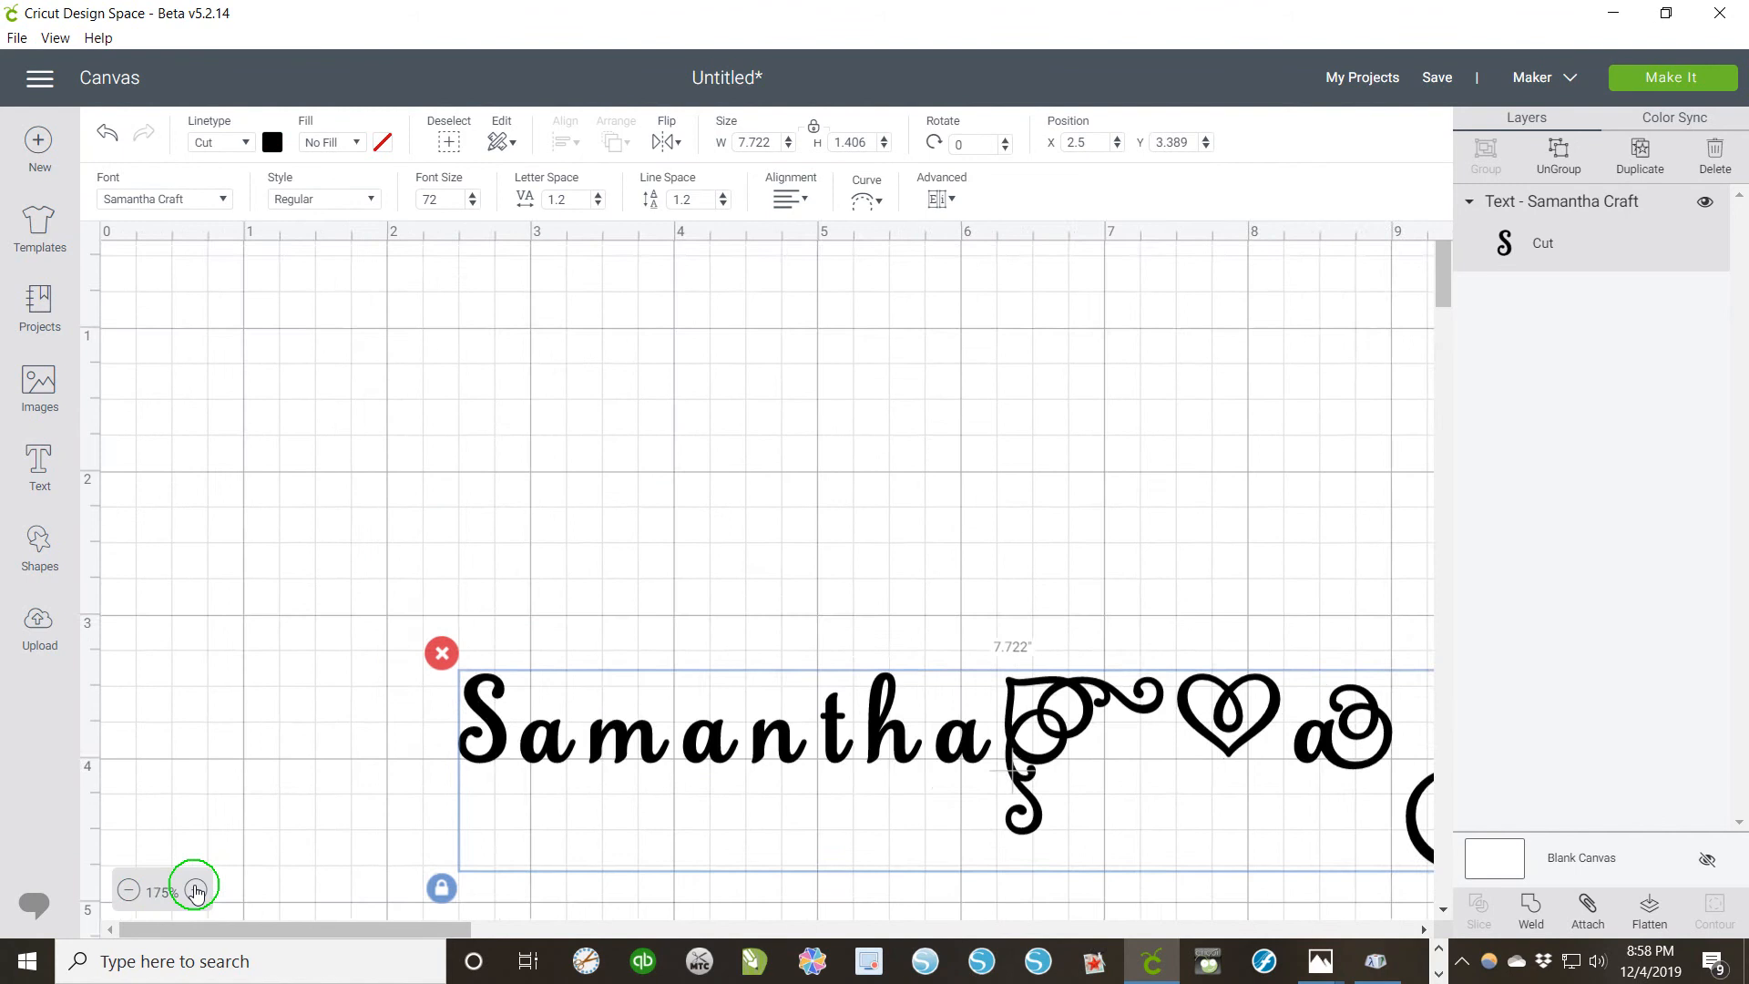
pyautogui.click(194, 890)
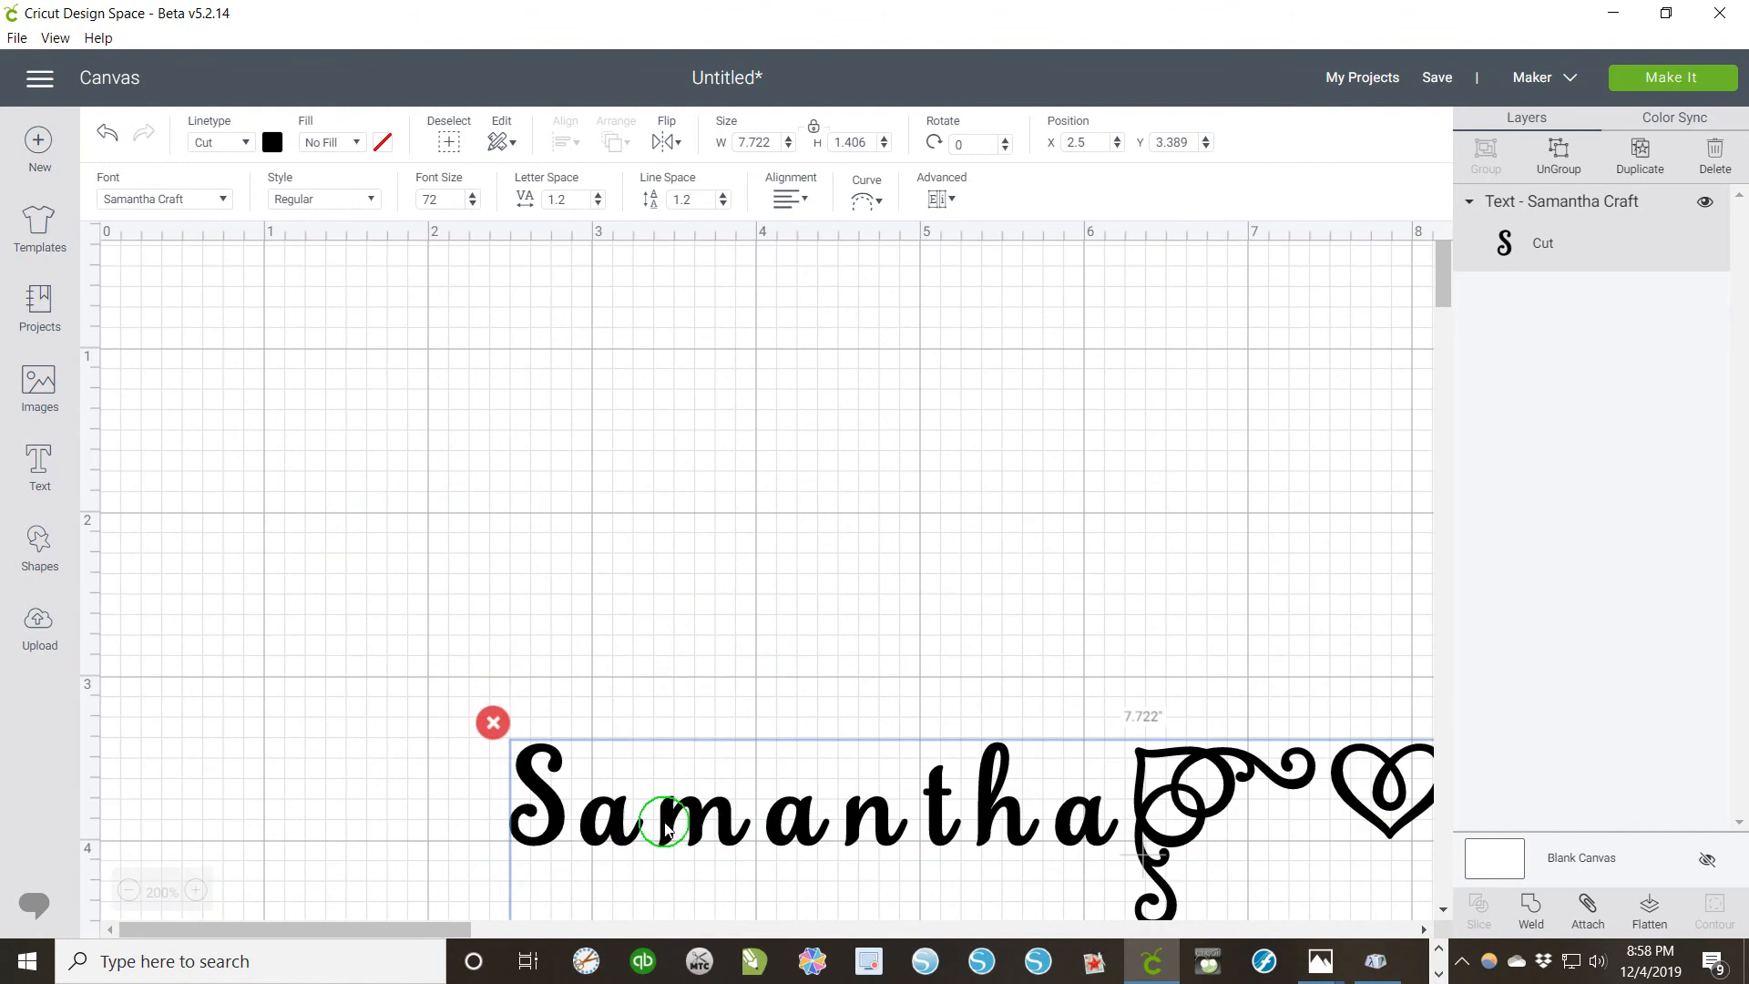
pyautogui.moveTo(665, 825); pyautogui.dragTo(461, 536)
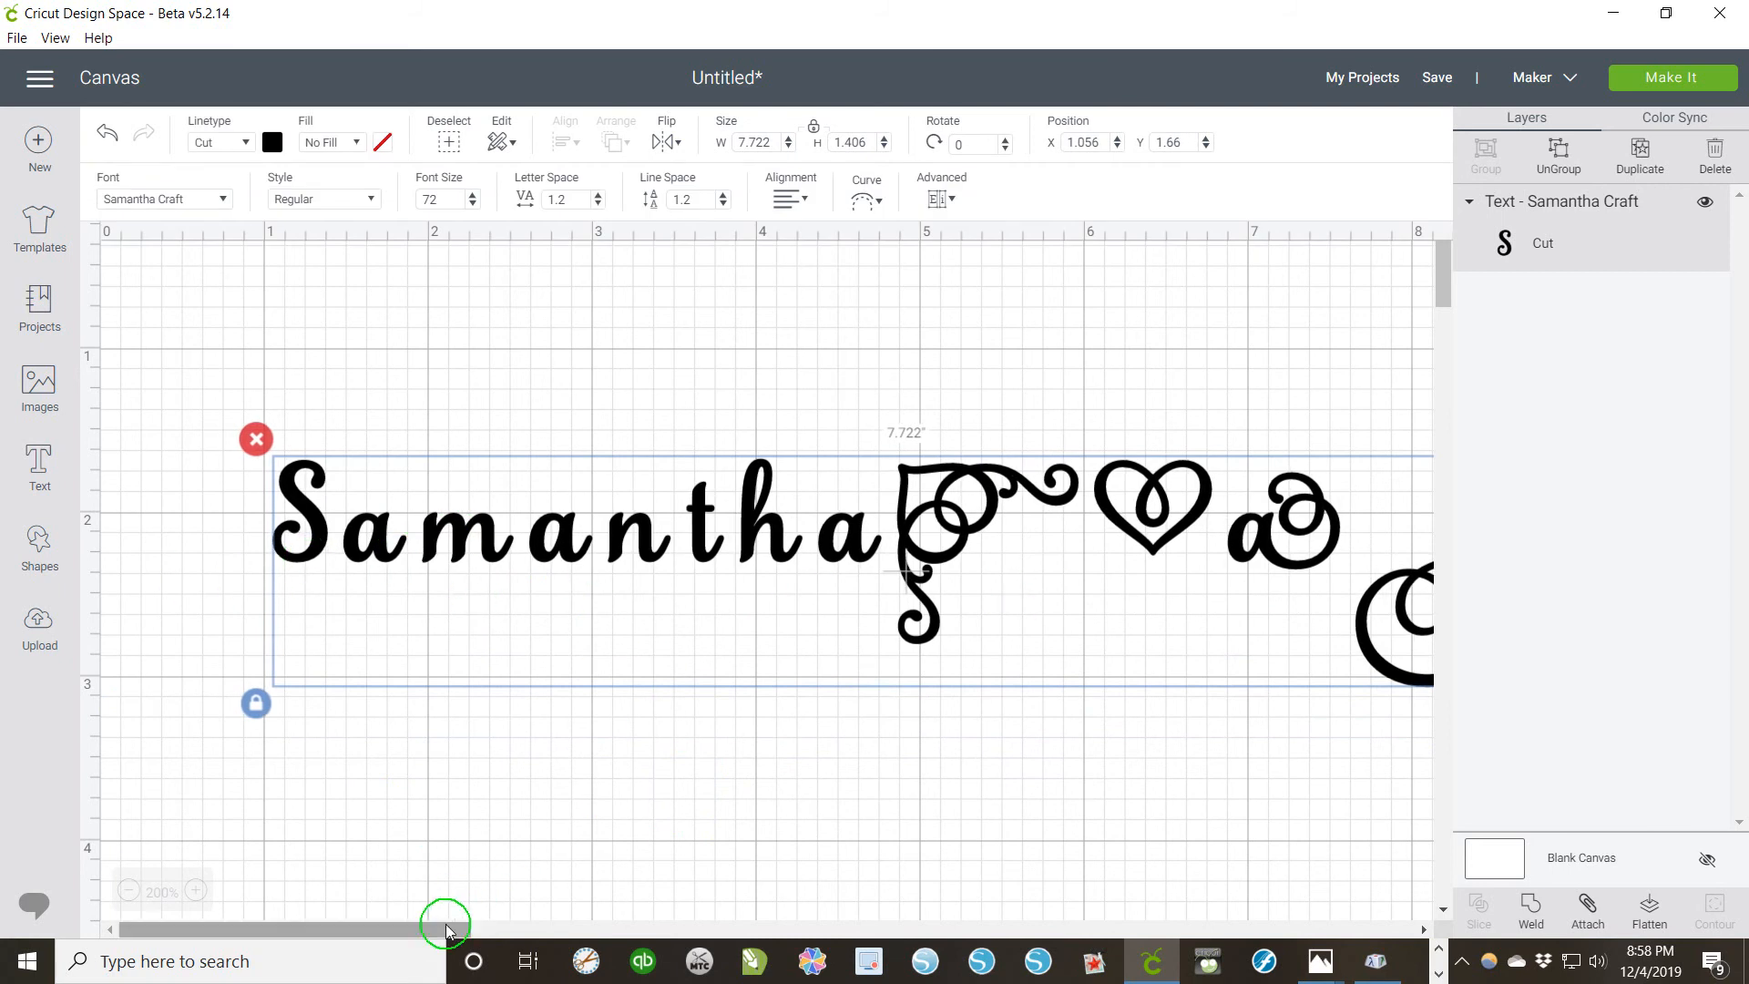
pyautogui.moveTo(446, 924)
pyautogui.mouseDown()
pyautogui.moveTo(497, 915)
pyautogui.moveTo(436, 902)
pyautogui.mouseUp()
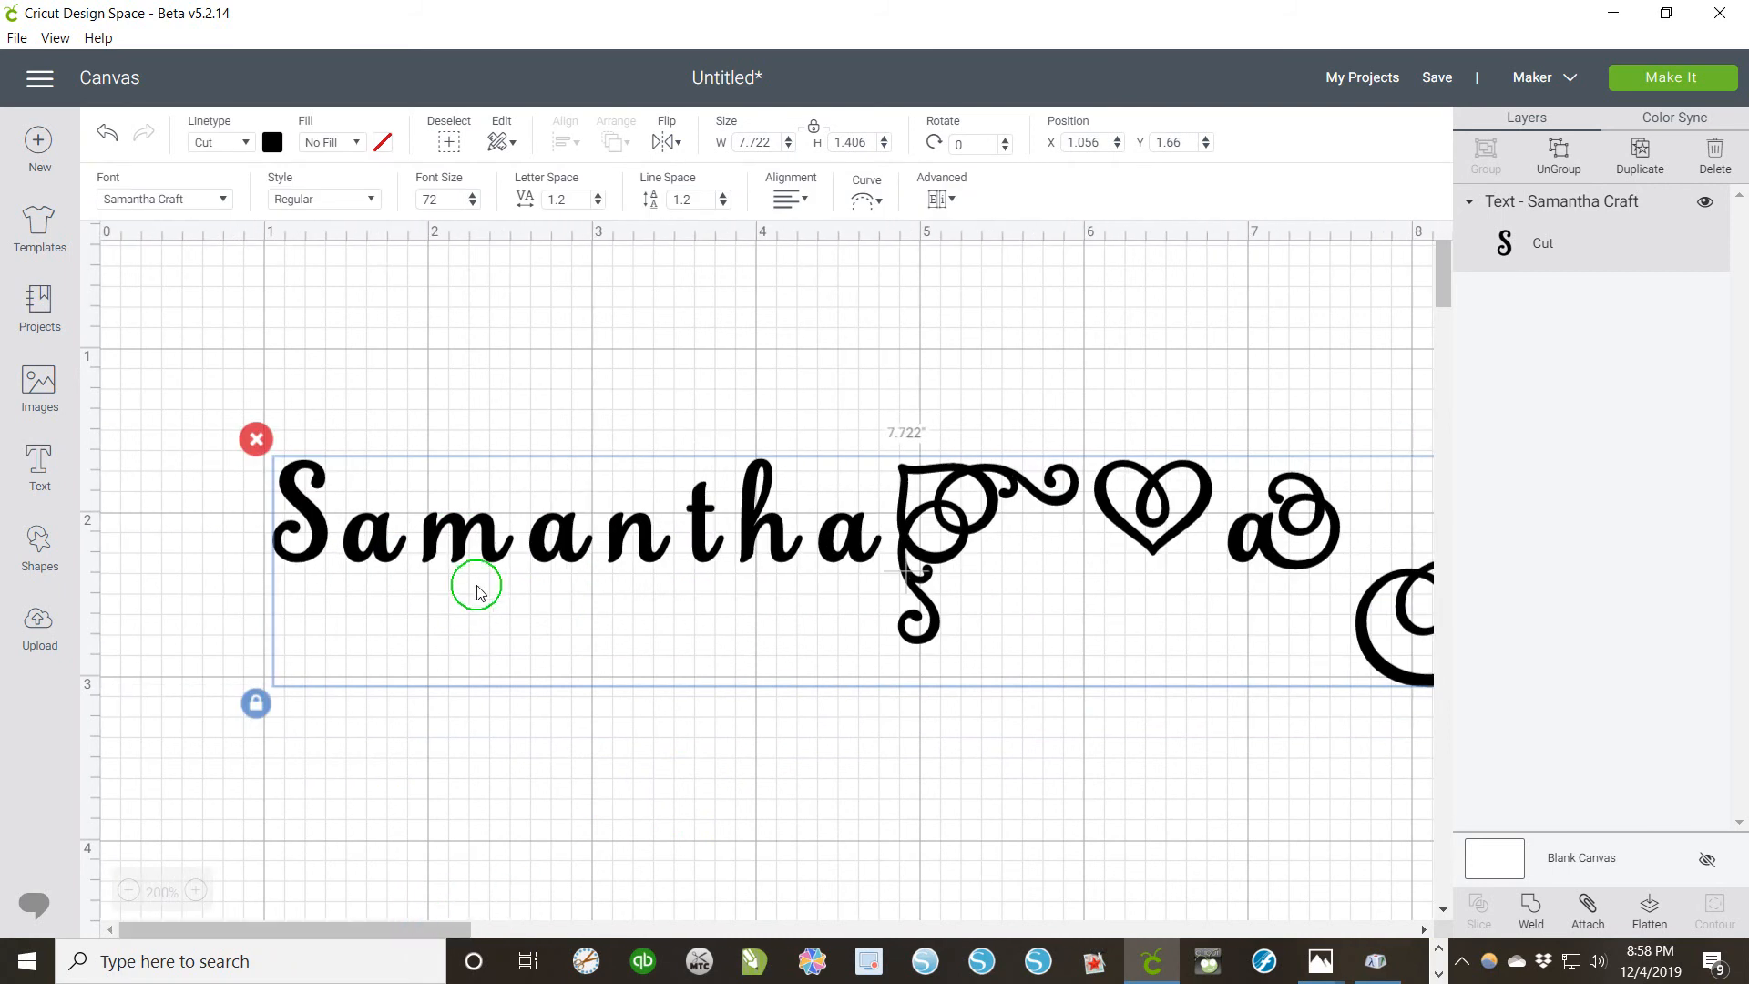
pyautogui.moveTo(492, 554); pyautogui.dragTo(511, 560)
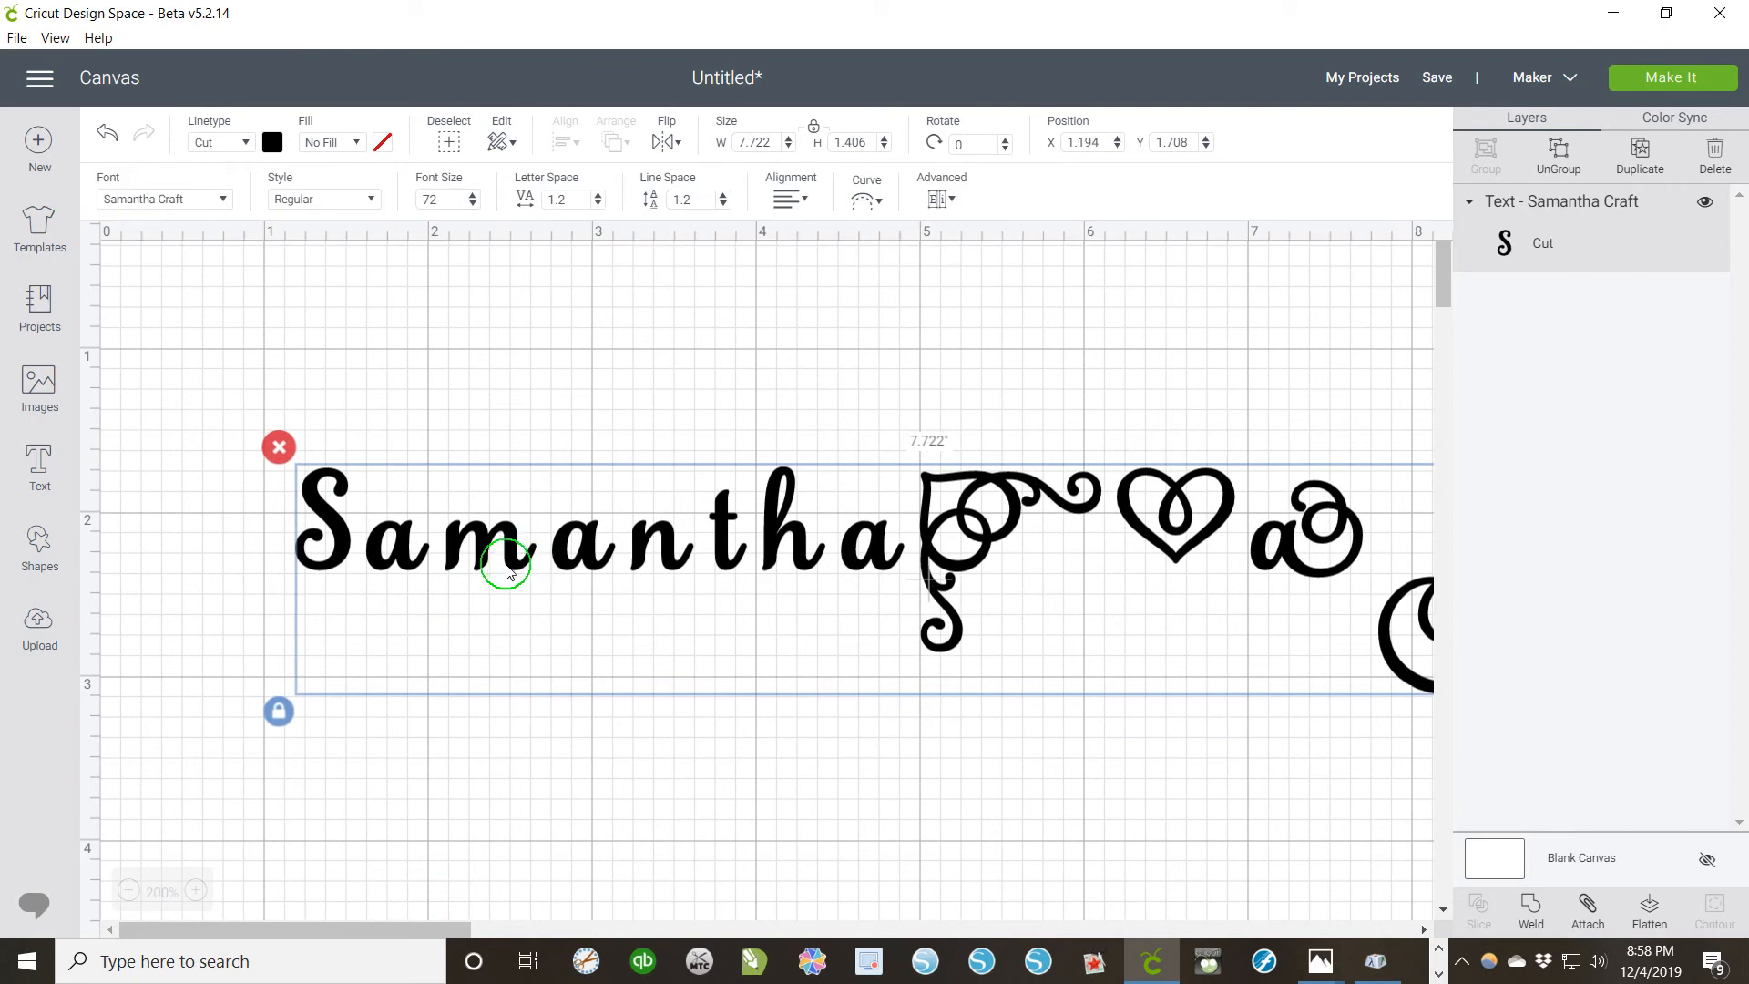
# Step: Reduce the text's letter spacing to -0.4 so the script letters connect
pyautogui.click(597, 205)
pyautogui.click(598, 206)
pyautogui.click(597, 206)
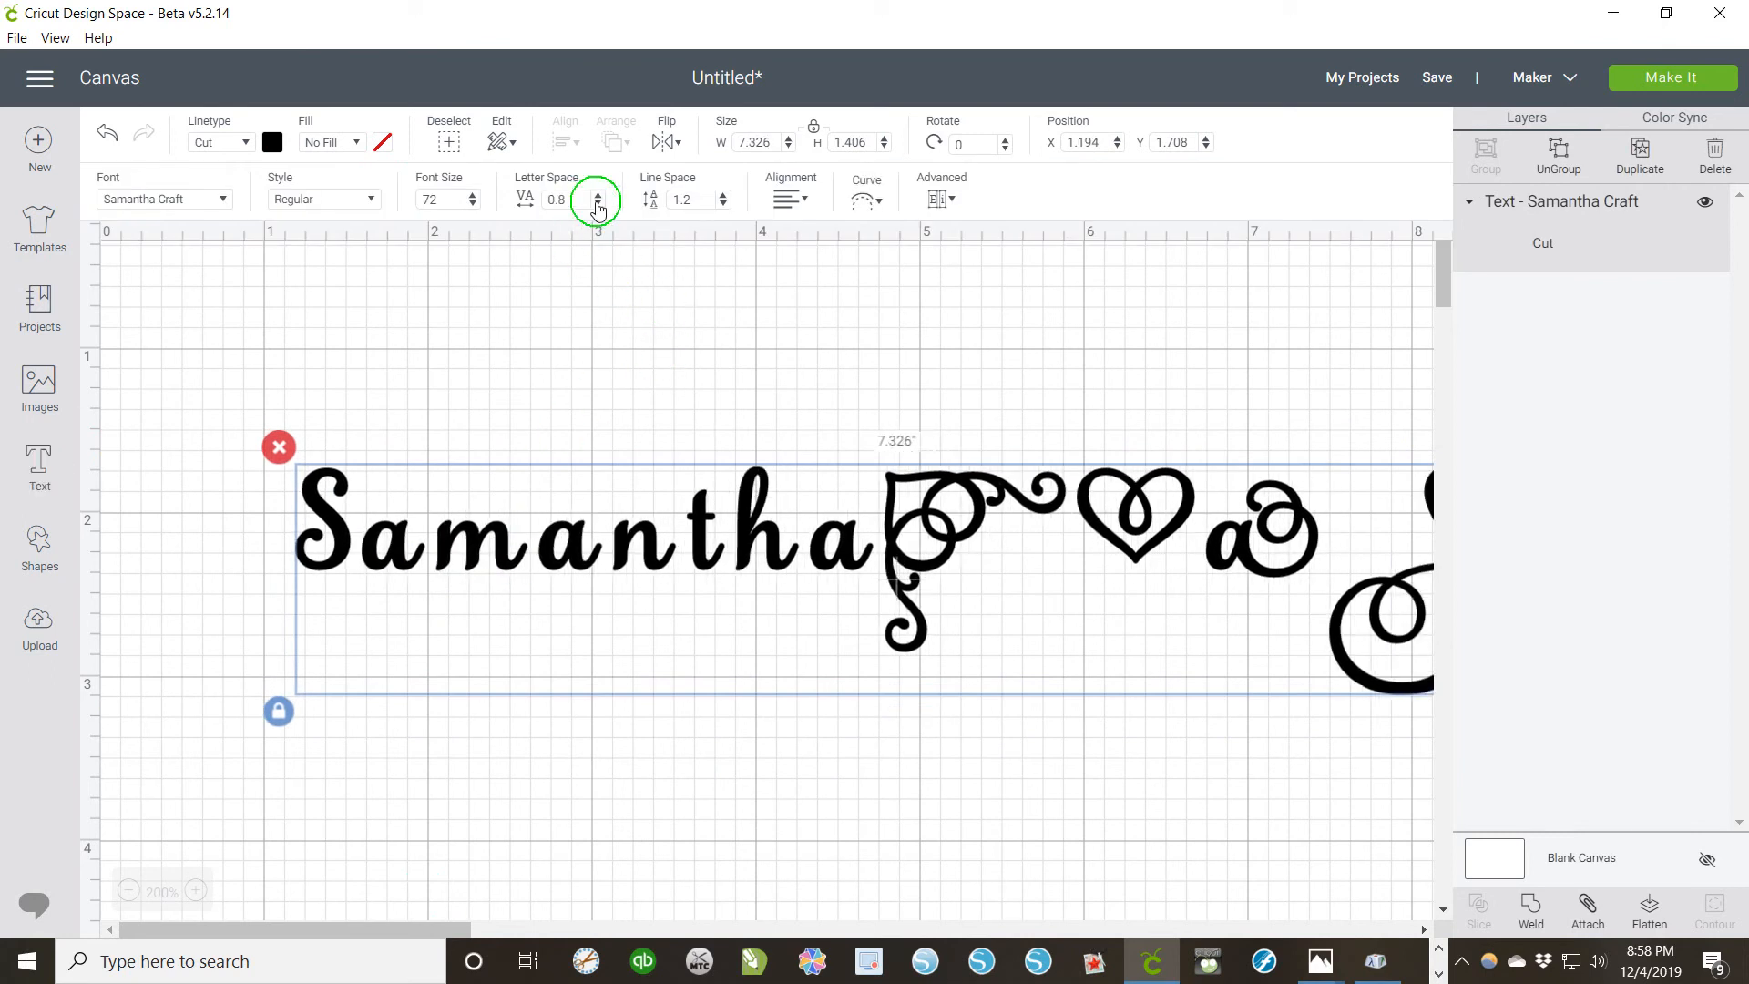
pyautogui.click(597, 206)
pyautogui.click(598, 206)
pyautogui.click(598, 206)
pyautogui.click(598, 205)
pyautogui.click(598, 206)
pyautogui.click(597, 206)
pyautogui.click(597, 206)
pyautogui.click(597, 206)
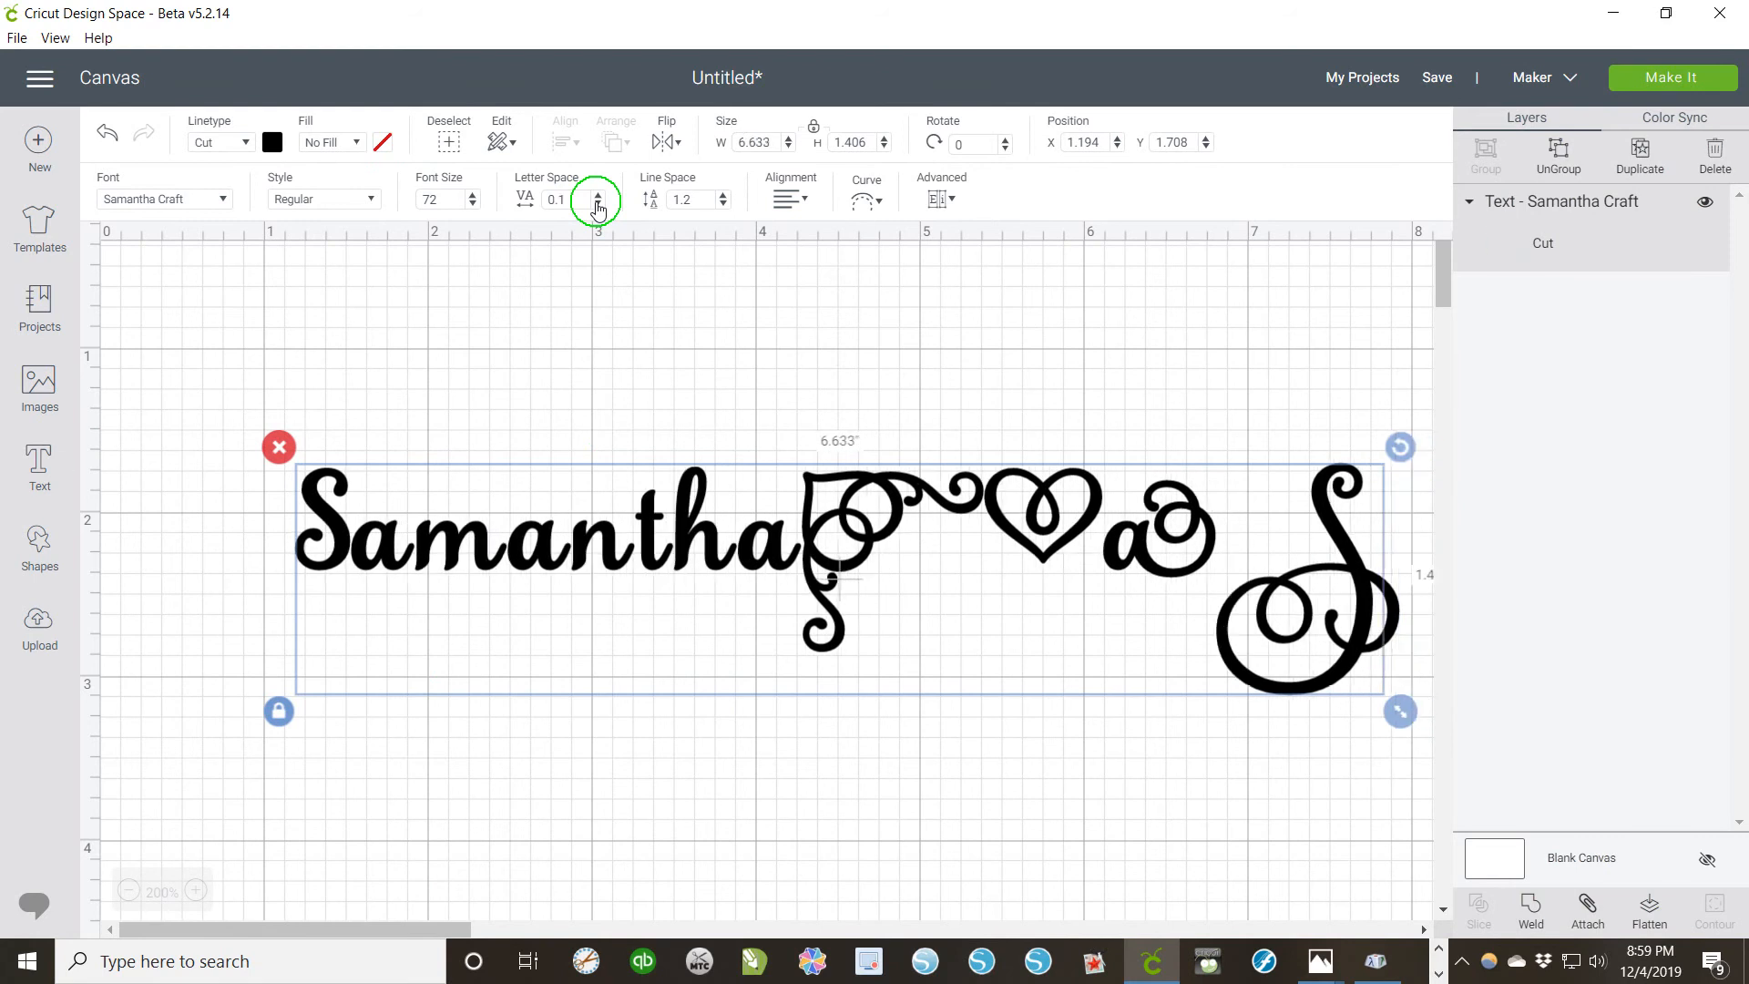
pyautogui.click(597, 206)
pyautogui.click(598, 206)
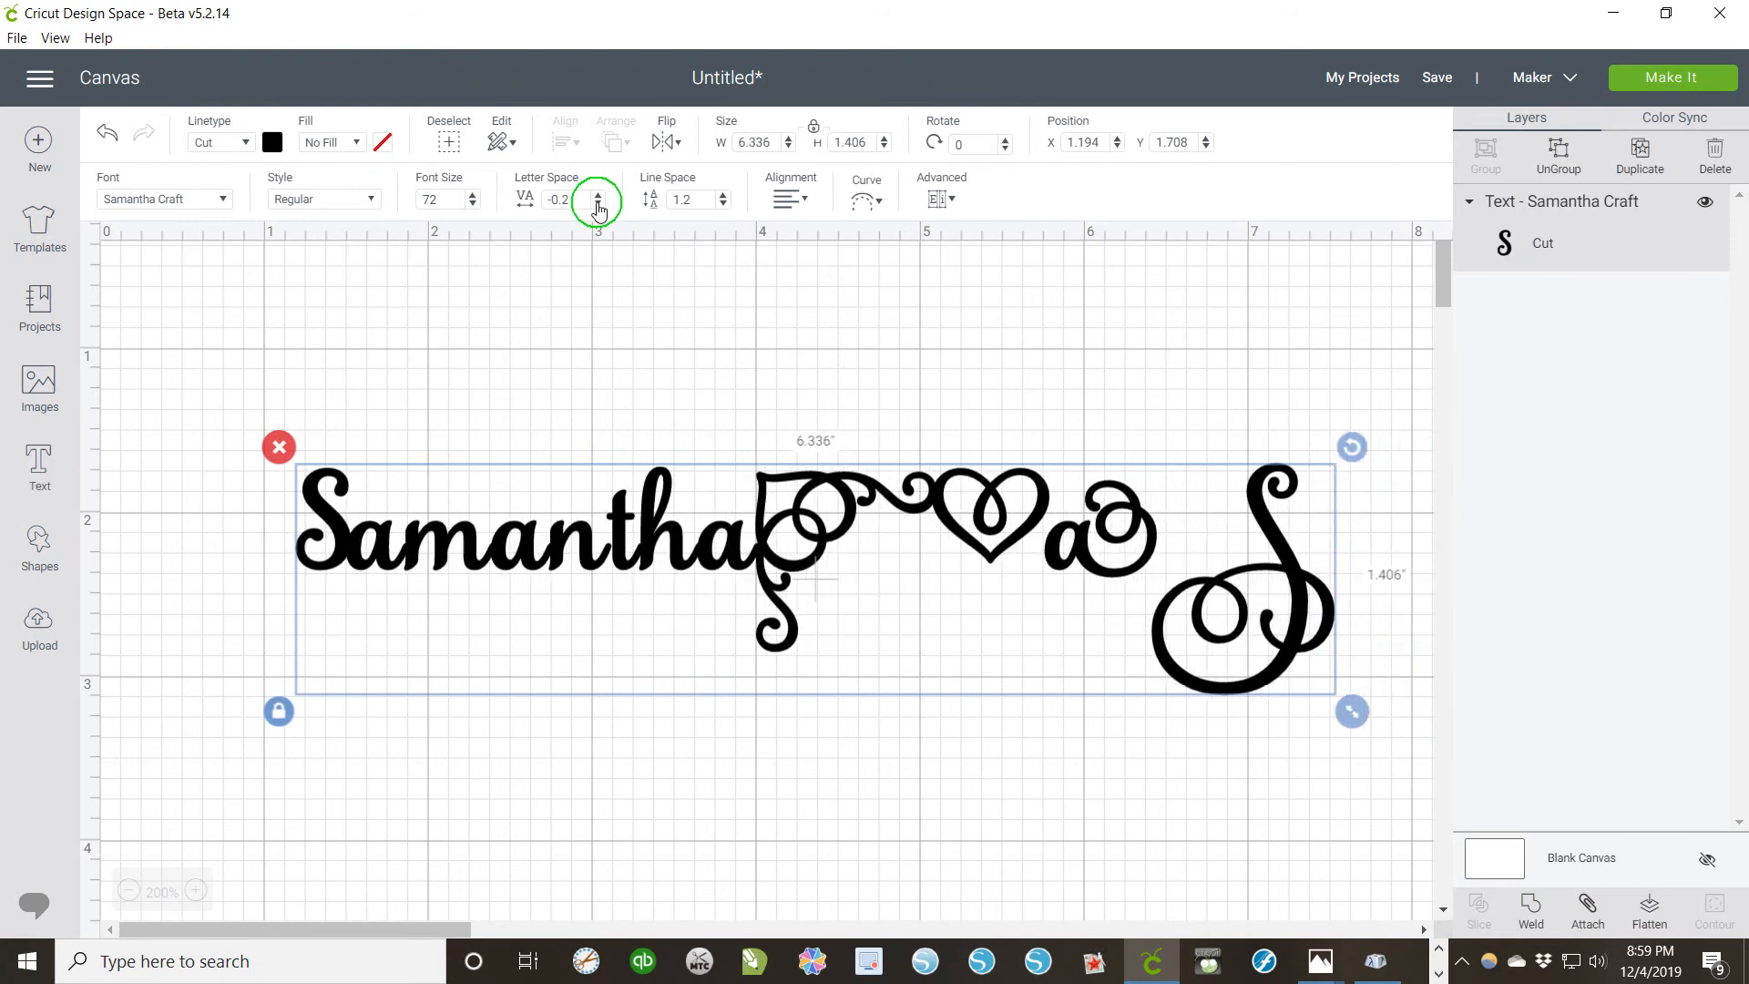
pyautogui.click(598, 206)
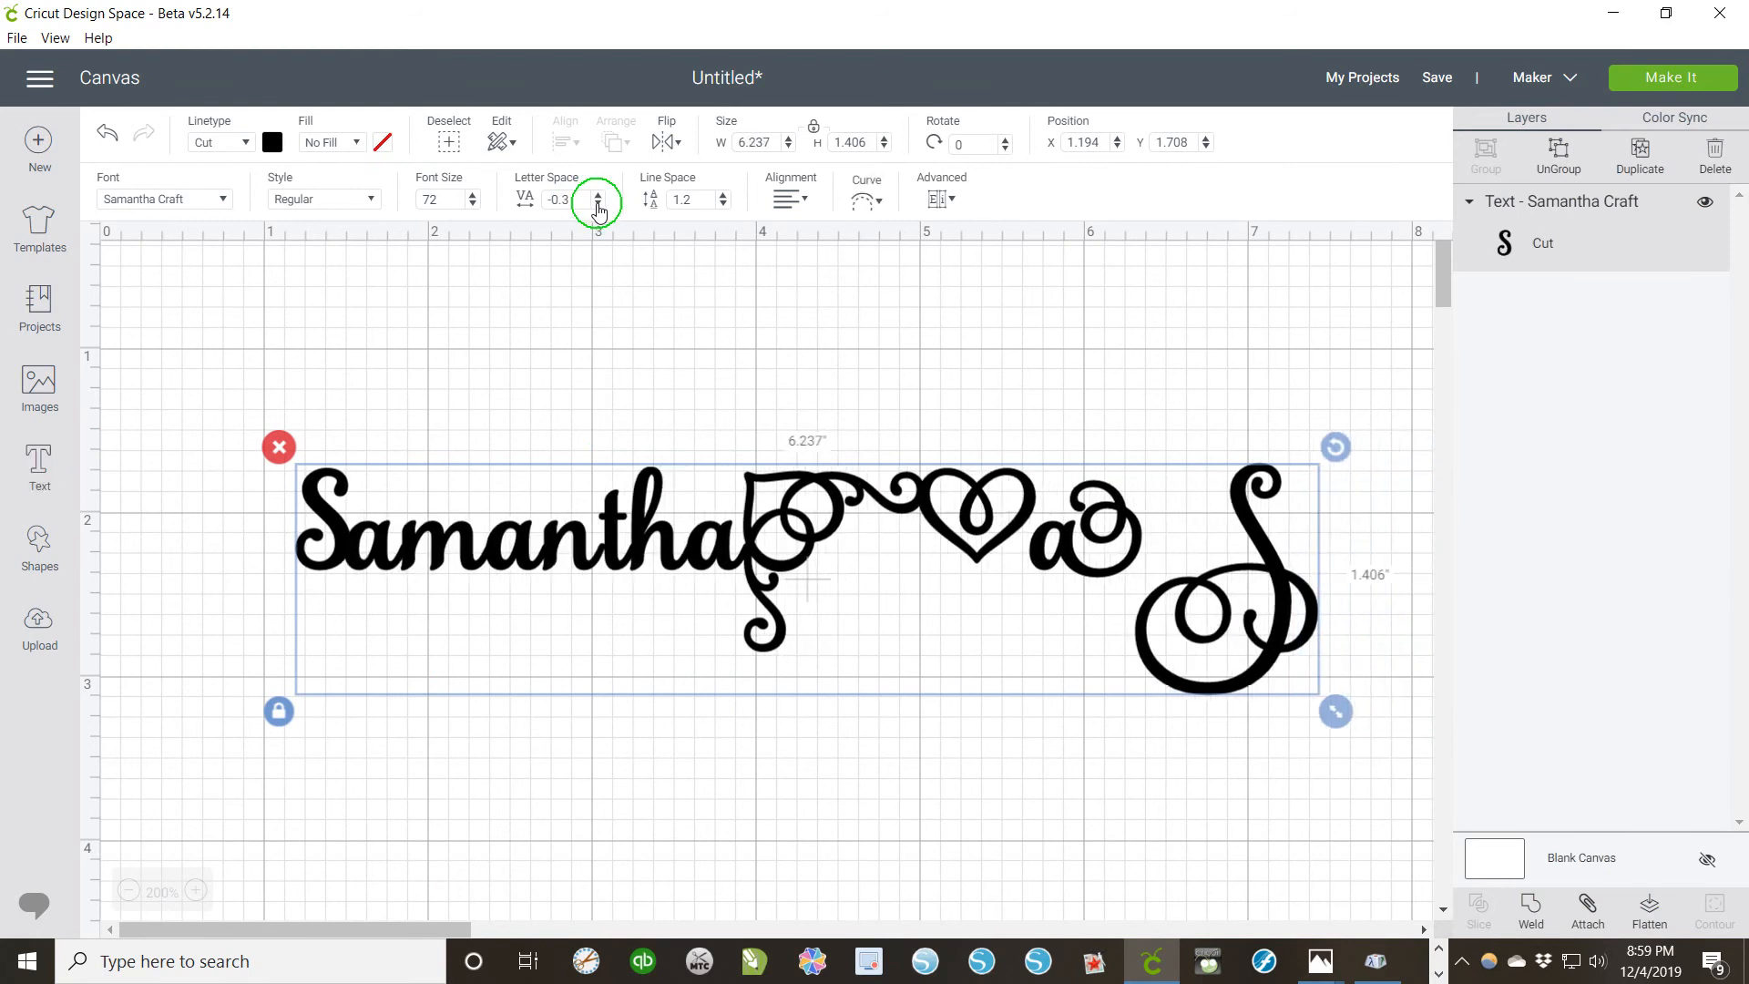
pyautogui.click(598, 206)
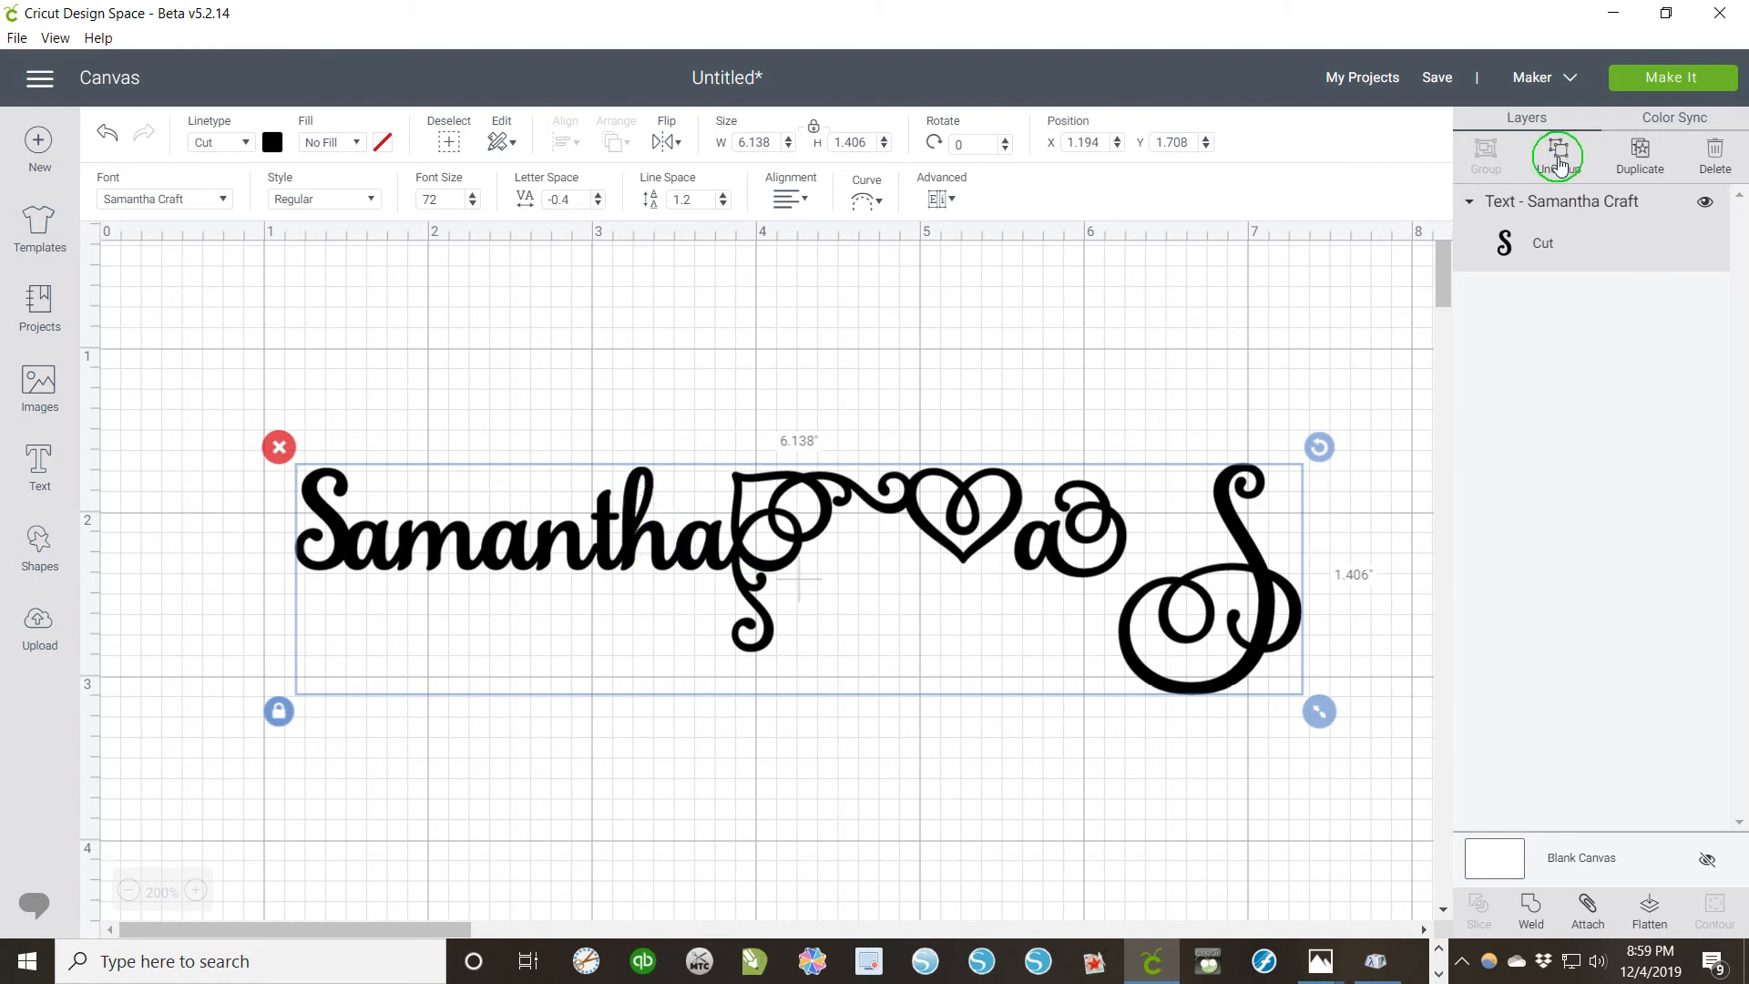
# Step: Ungroup the text into letters, then move the corner flourish and heart above the word and the flourished a closer to it
pyautogui.click(1559, 162)
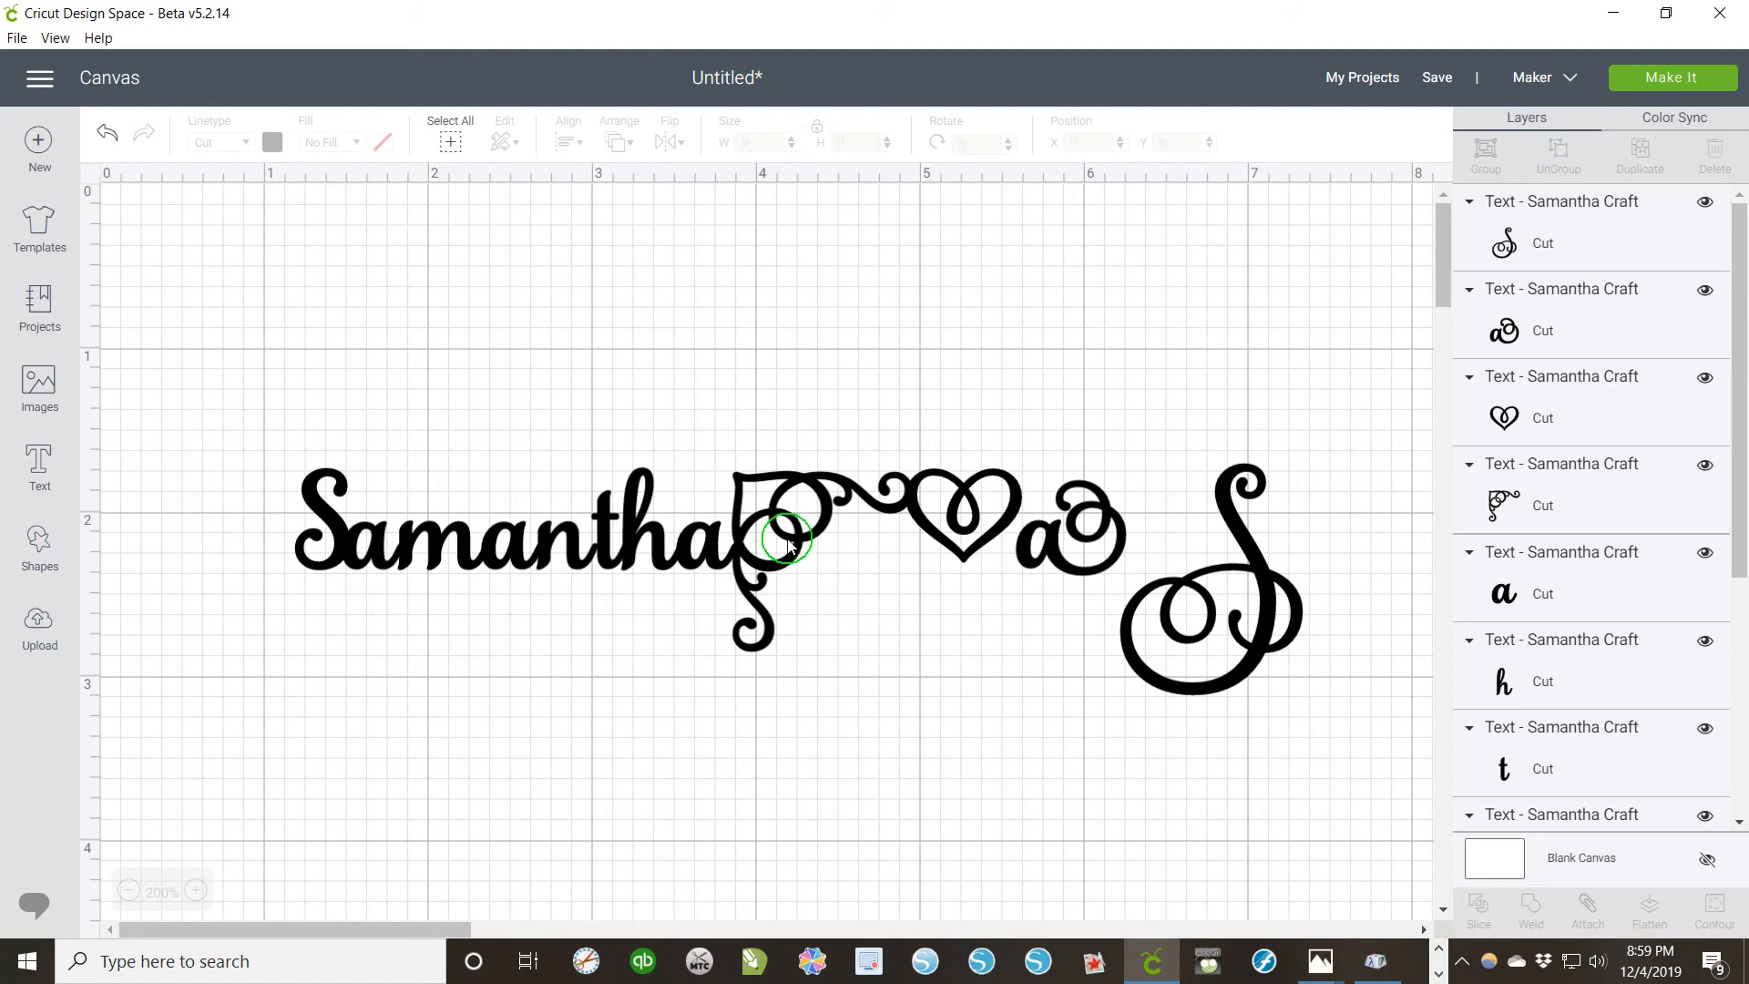
pyautogui.moveTo(789, 535); pyautogui.dragTo(334, 288)
pyautogui.moveTo(974, 500); pyautogui.dragTo(569, 278)
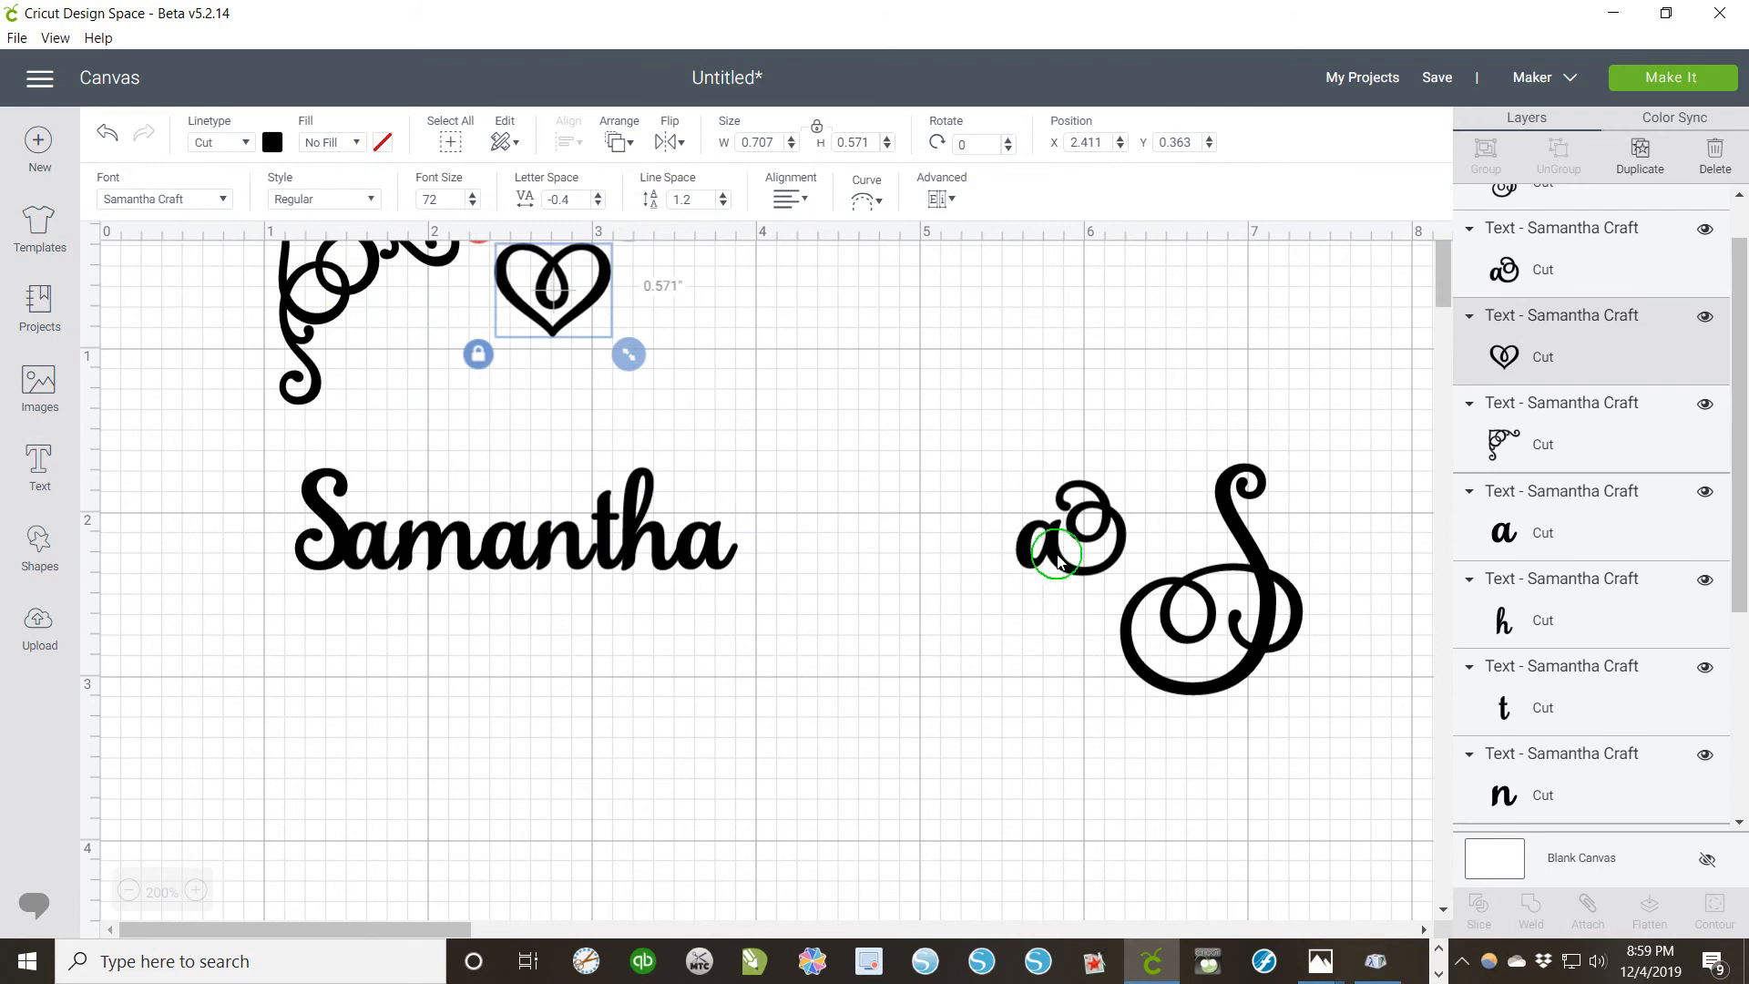
pyautogui.moveTo(1027, 545); pyautogui.dragTo(856, 550)
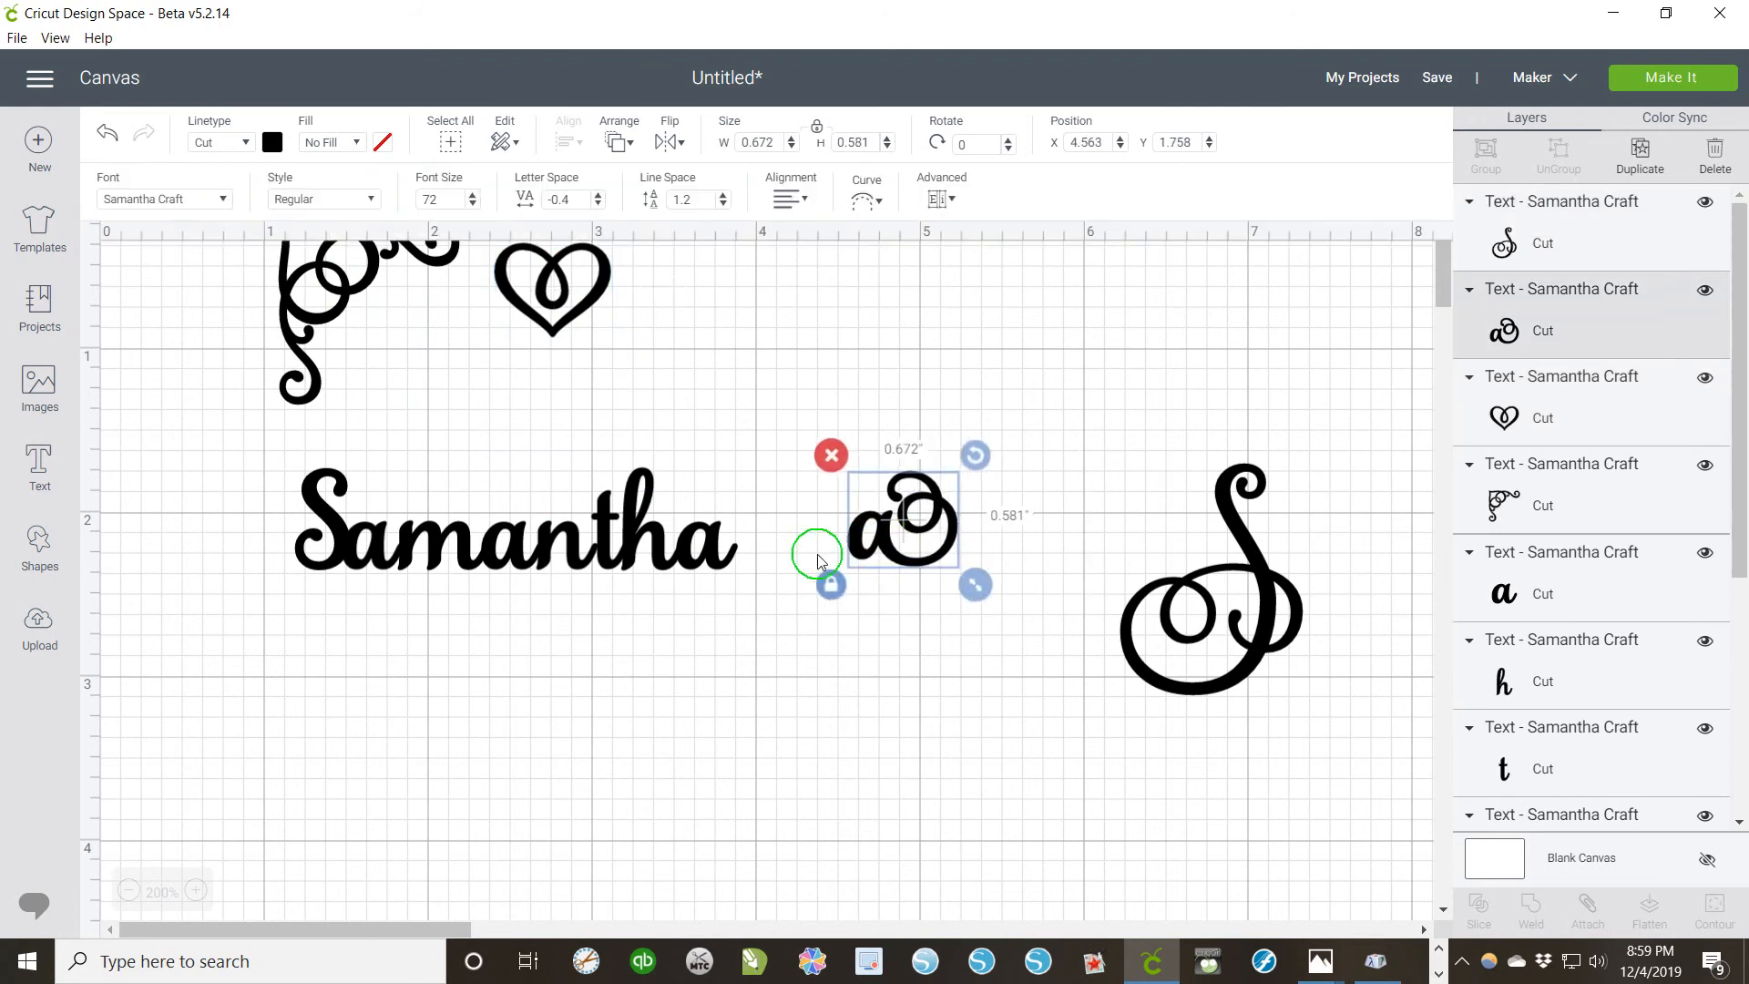
# Step: Select all the plain letters of Samantha and move them together down to about X 1.16, Y 2.38
pyautogui.click(743, 555)
pyautogui.moveTo(743, 556); pyautogui.dragTo(592, 497)
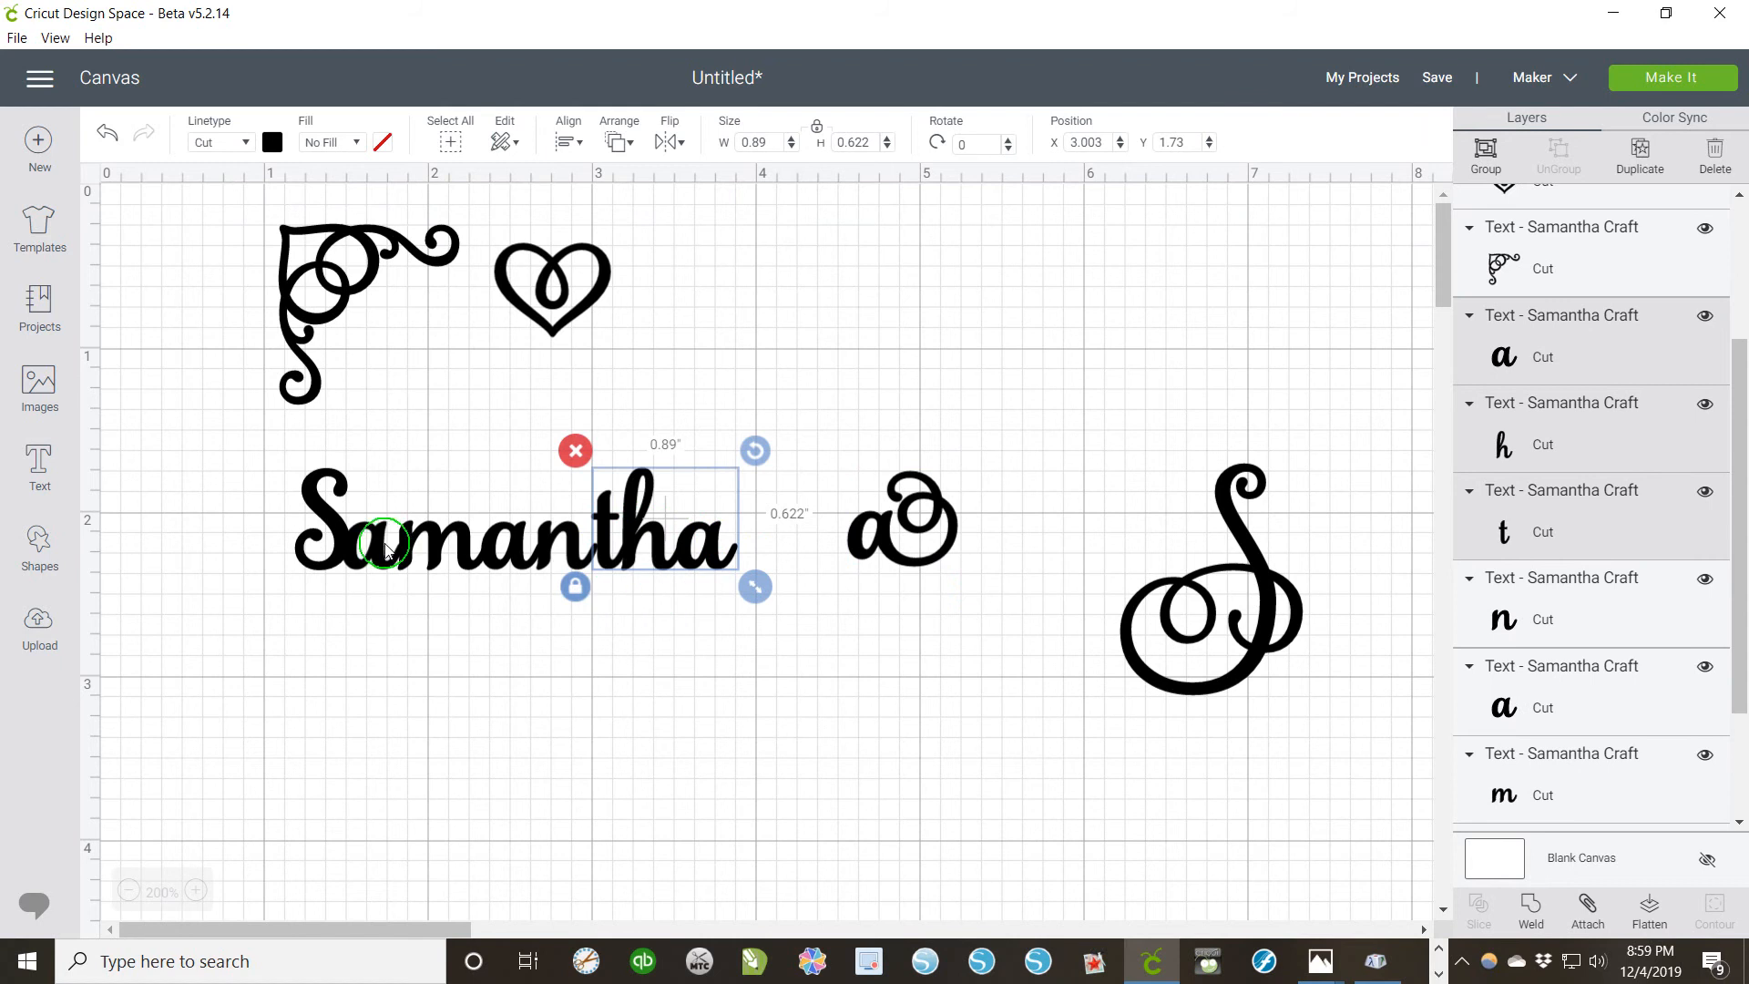
pyautogui.moveTo(262, 435); pyautogui.dragTo(795, 642)
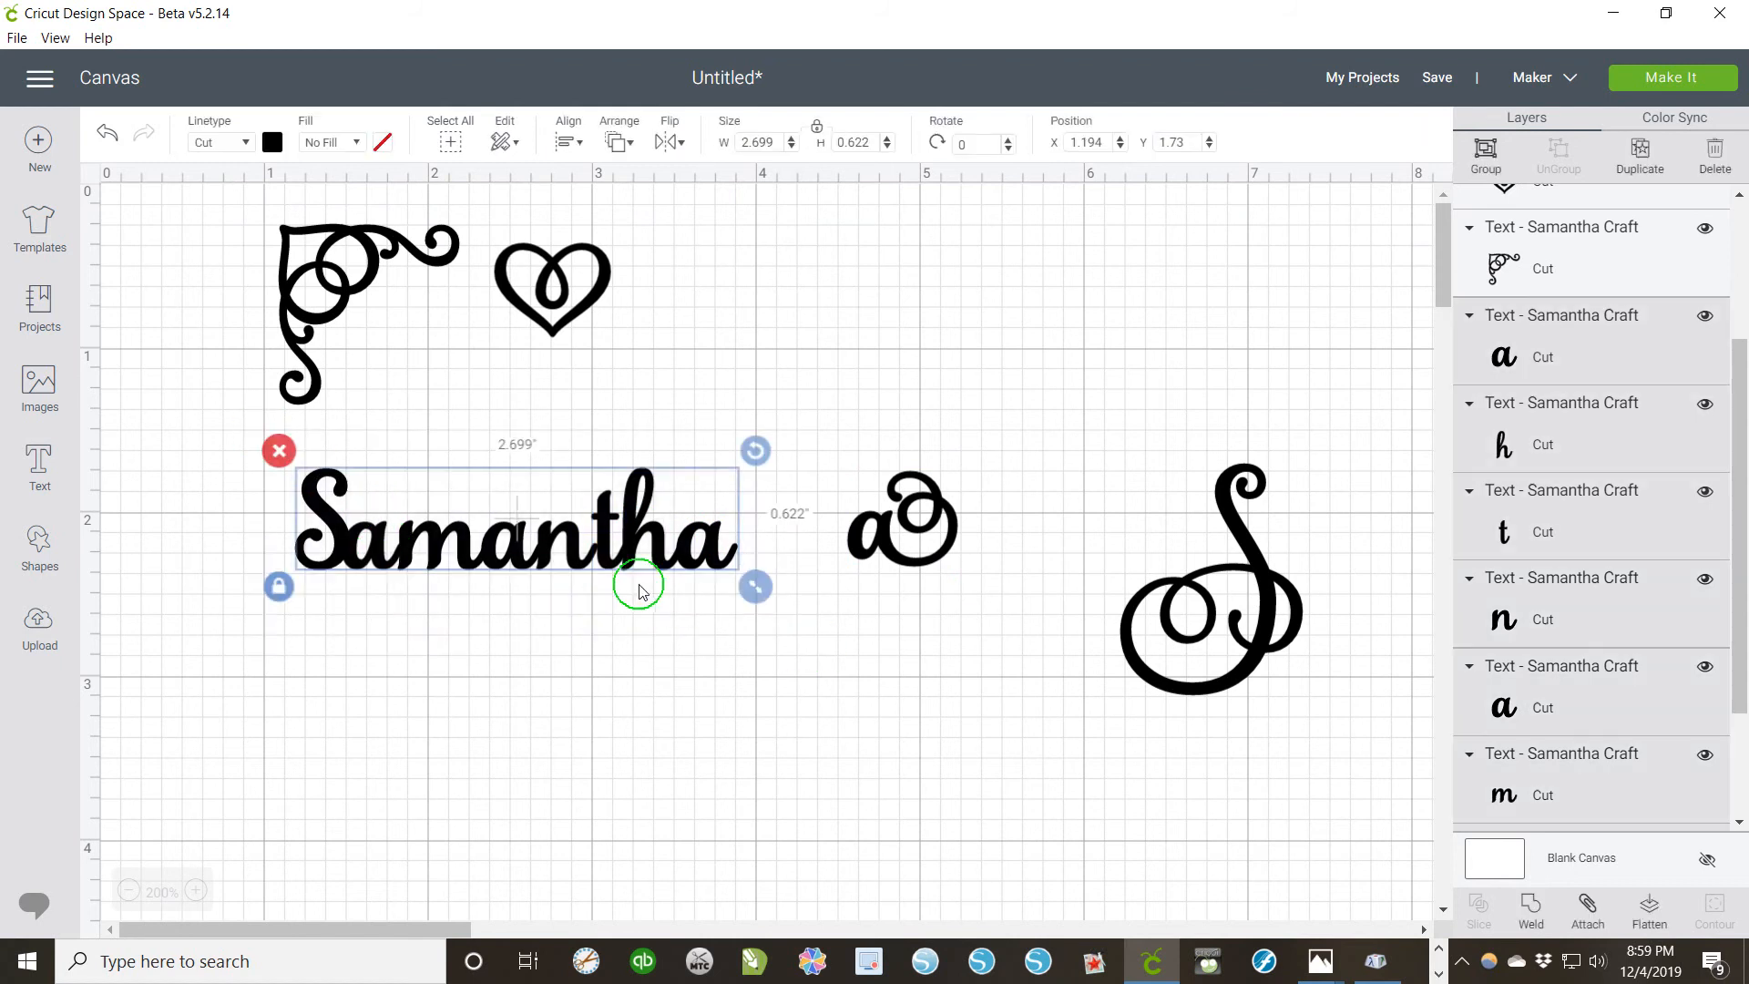
pyautogui.moveTo(611, 560); pyautogui.dragTo(605, 669)
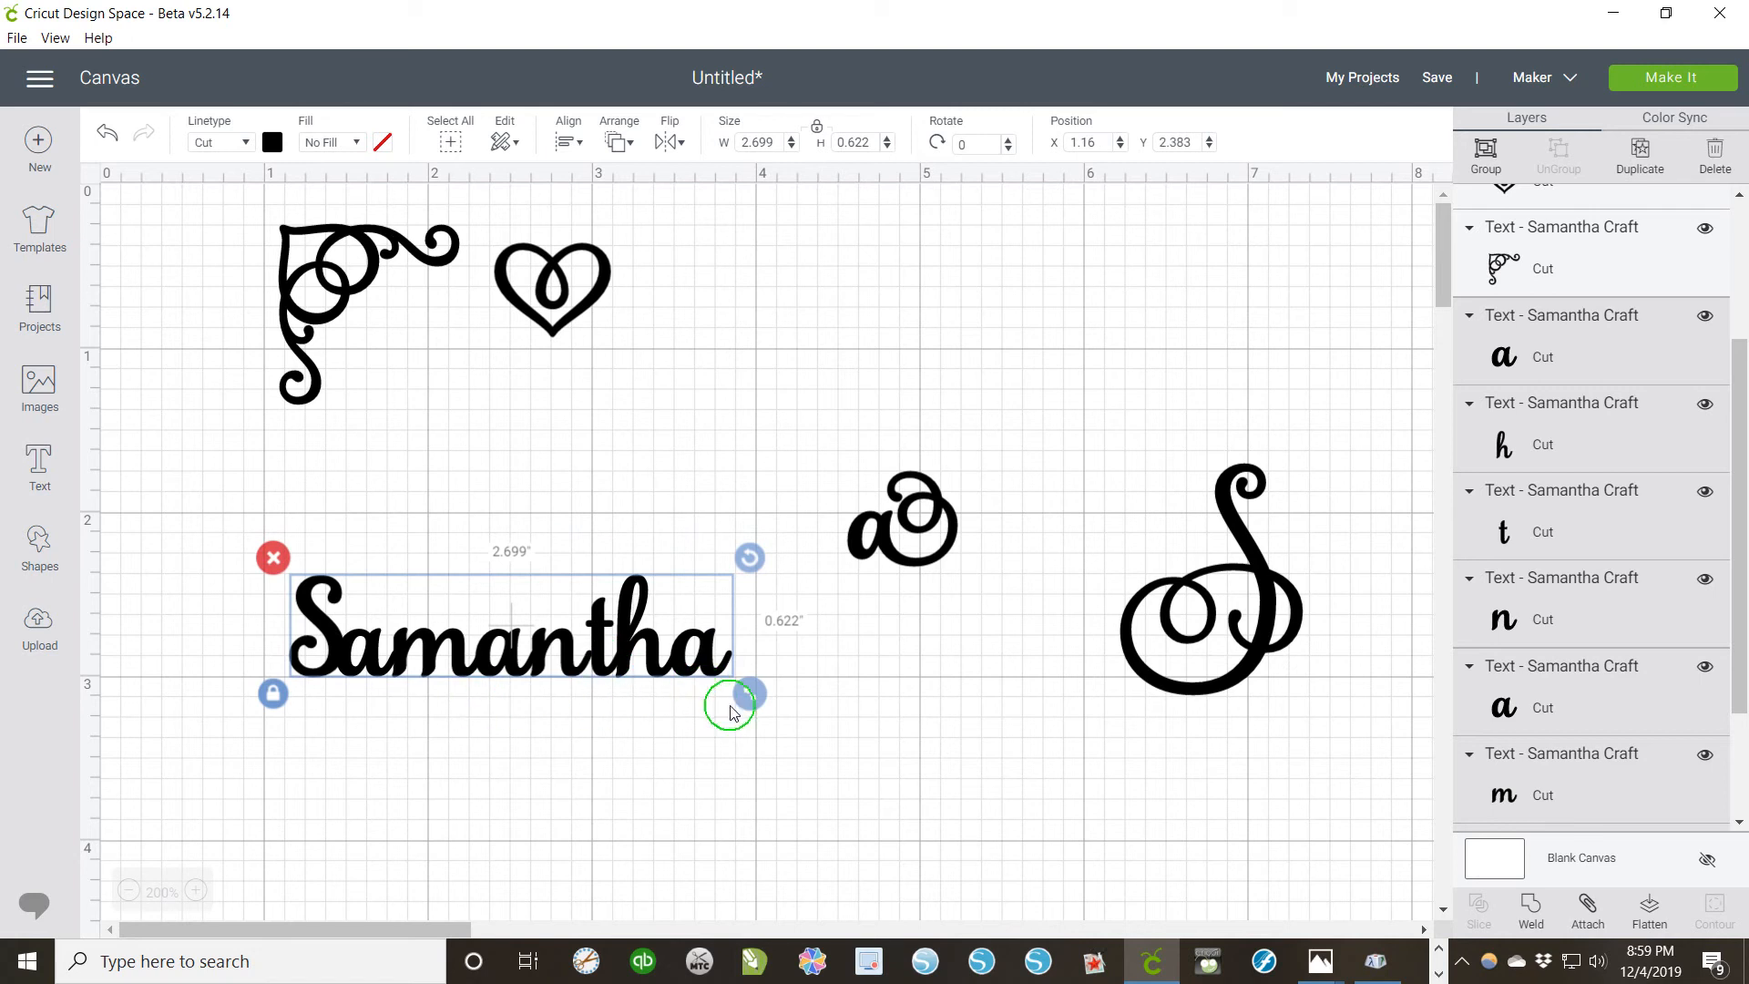
# Step: Shift the letters t, h and a together slightly left to about X 2.93, closing the gap after the n
pyautogui.click(847, 703)
pyautogui.moveTo(832, 706); pyautogui.dragTo(594, 617)
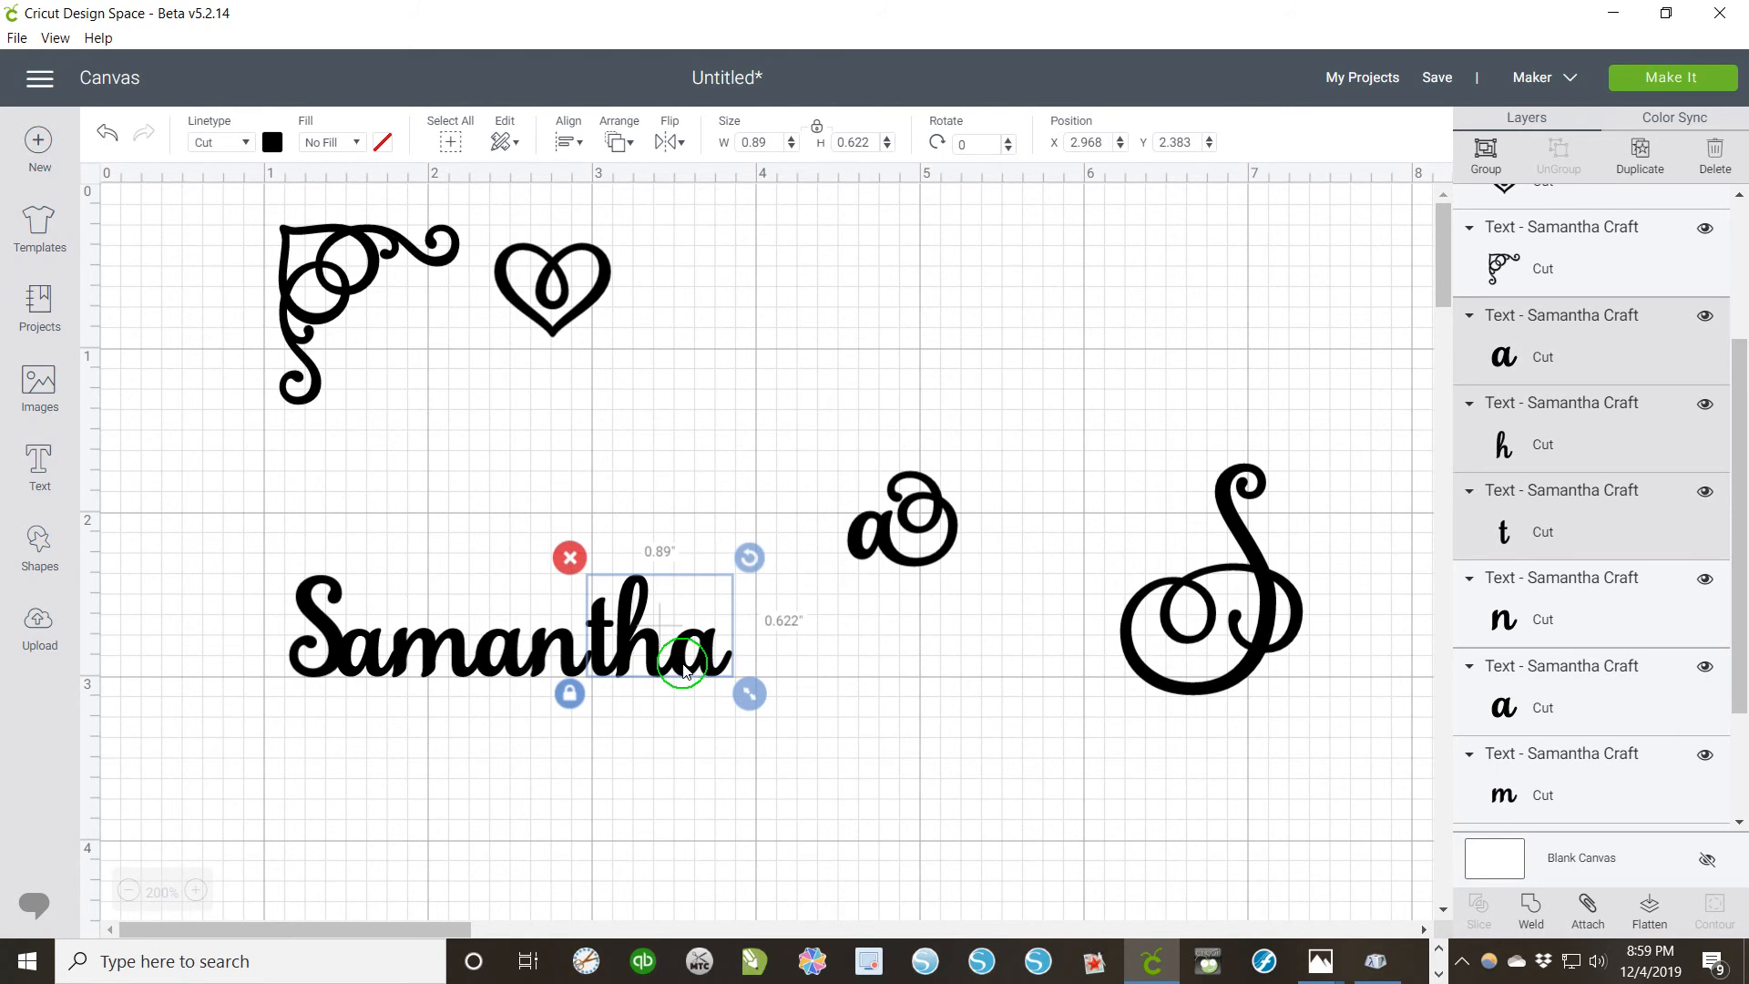
pyautogui.press('Left')
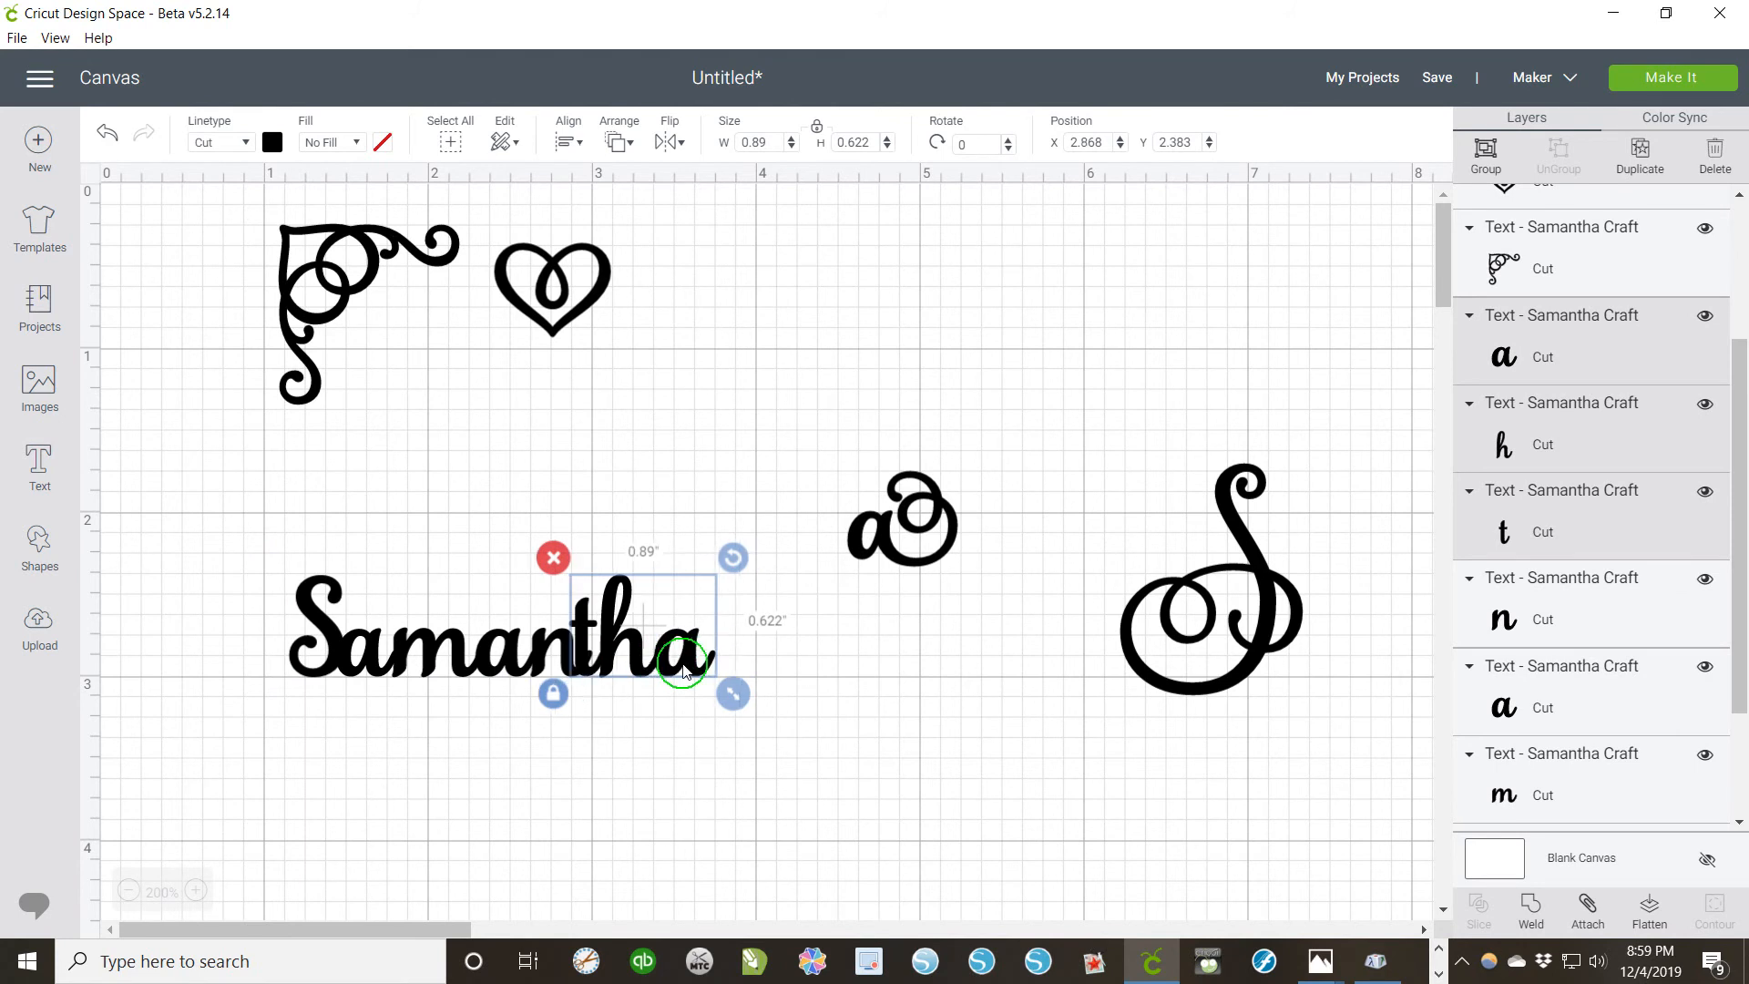
pyautogui.press('Right')
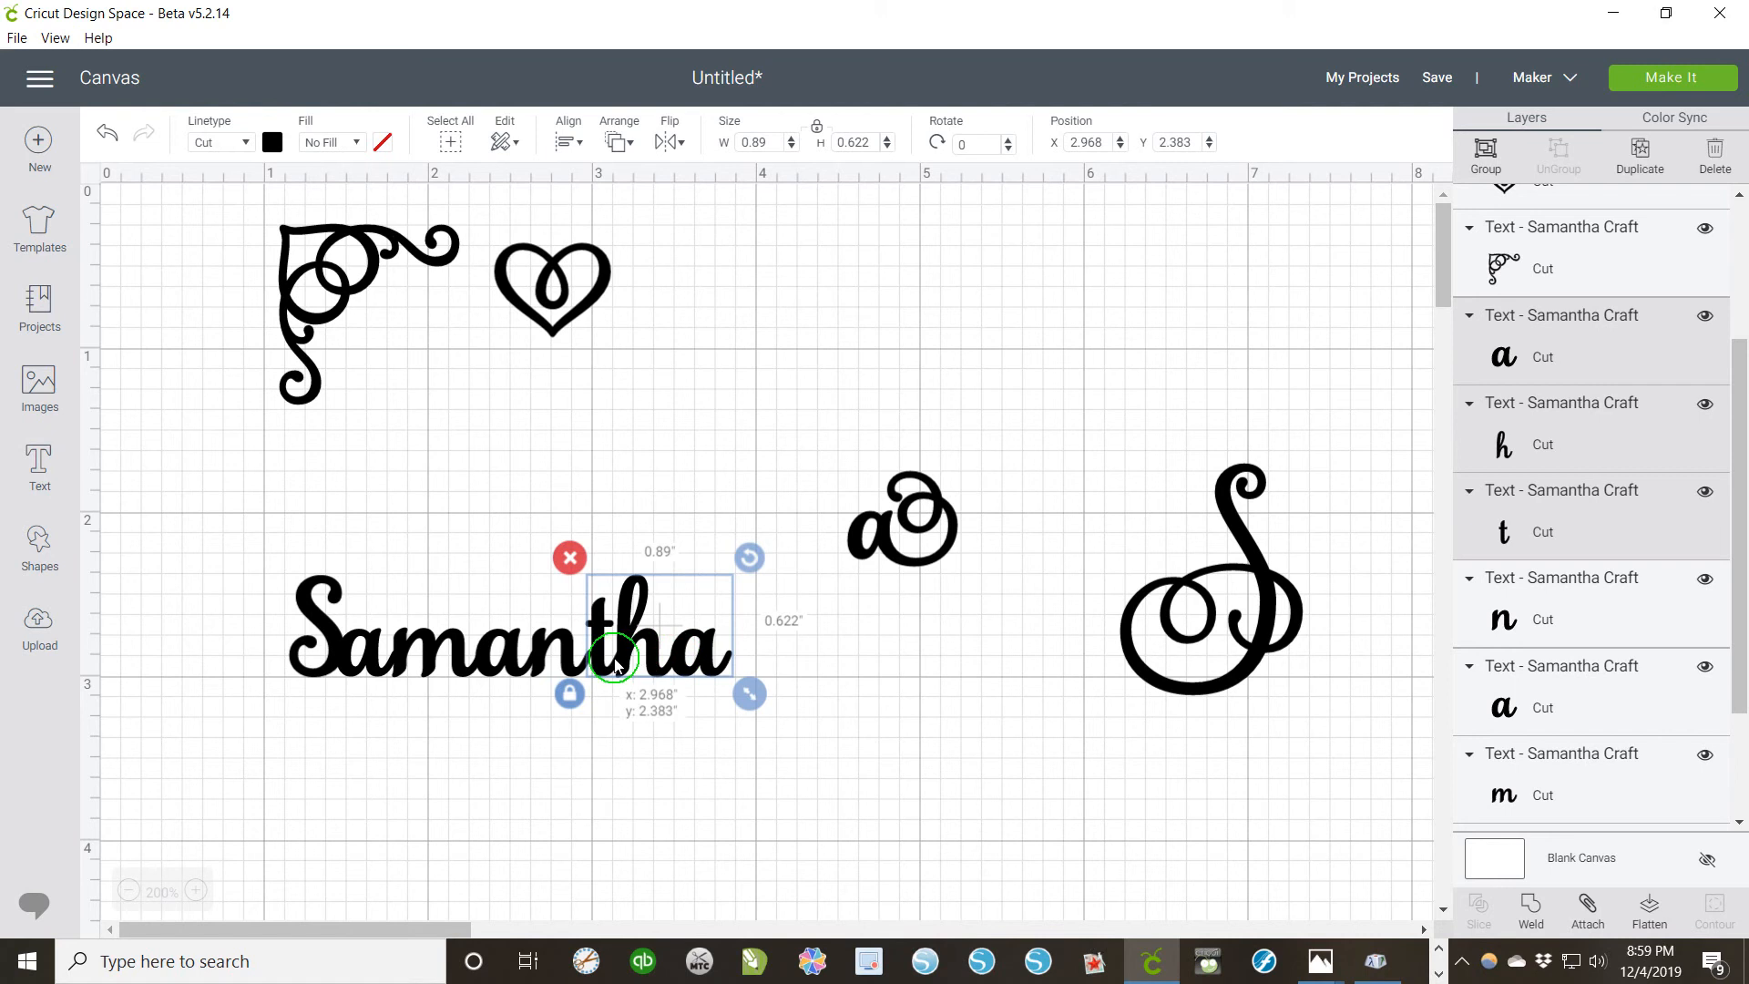
pyautogui.moveTo(616, 663); pyautogui.dragTo(610, 664)
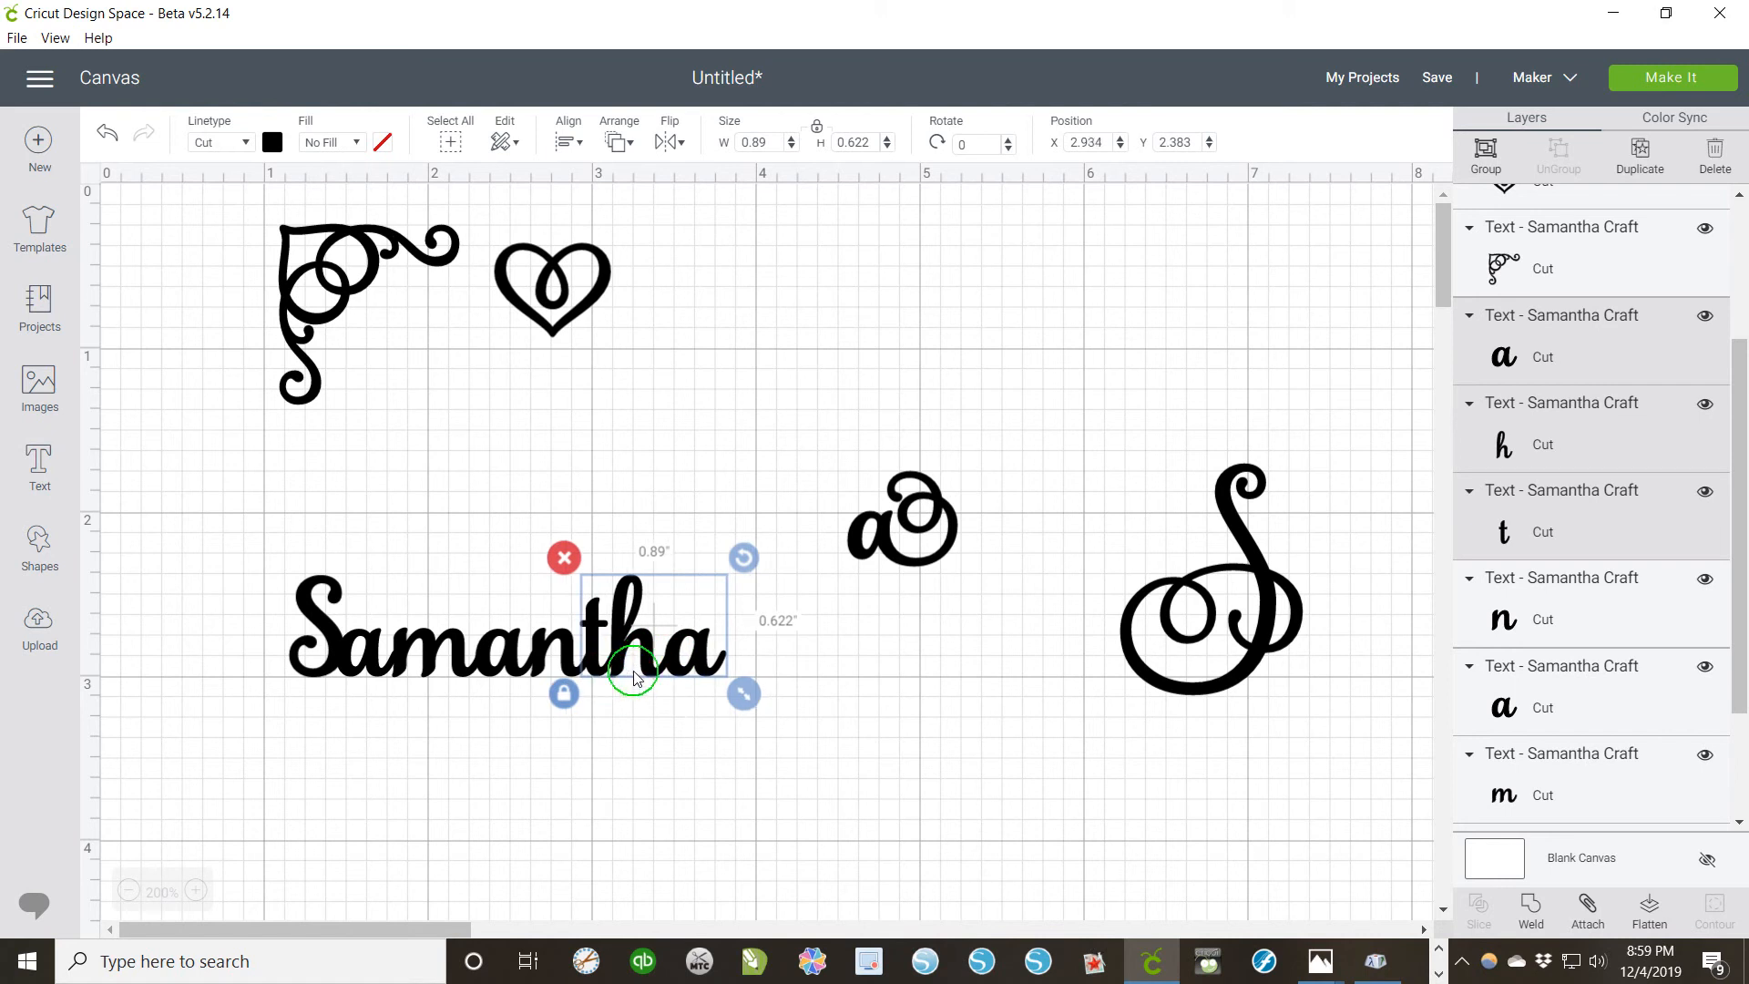
pyautogui.click(803, 672)
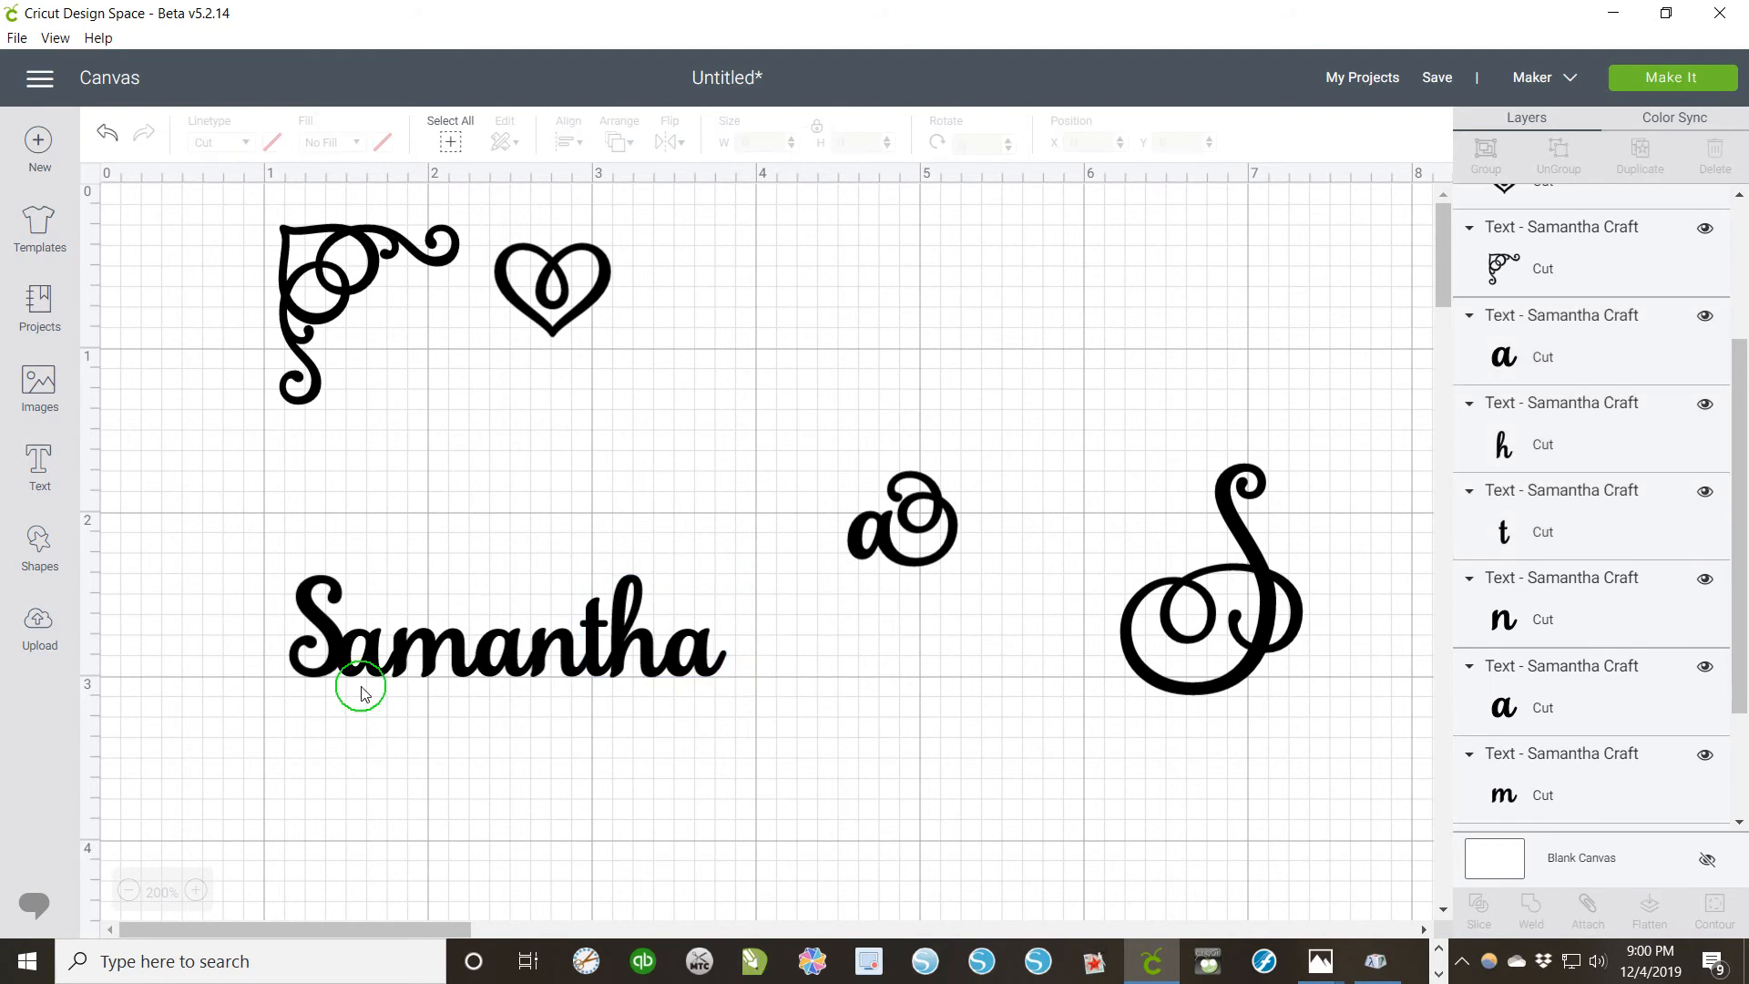
# Step: Move the plain S away from the word and put the swash S in its place at about X 0.40, Y 2.09
pyautogui.click(323, 674)
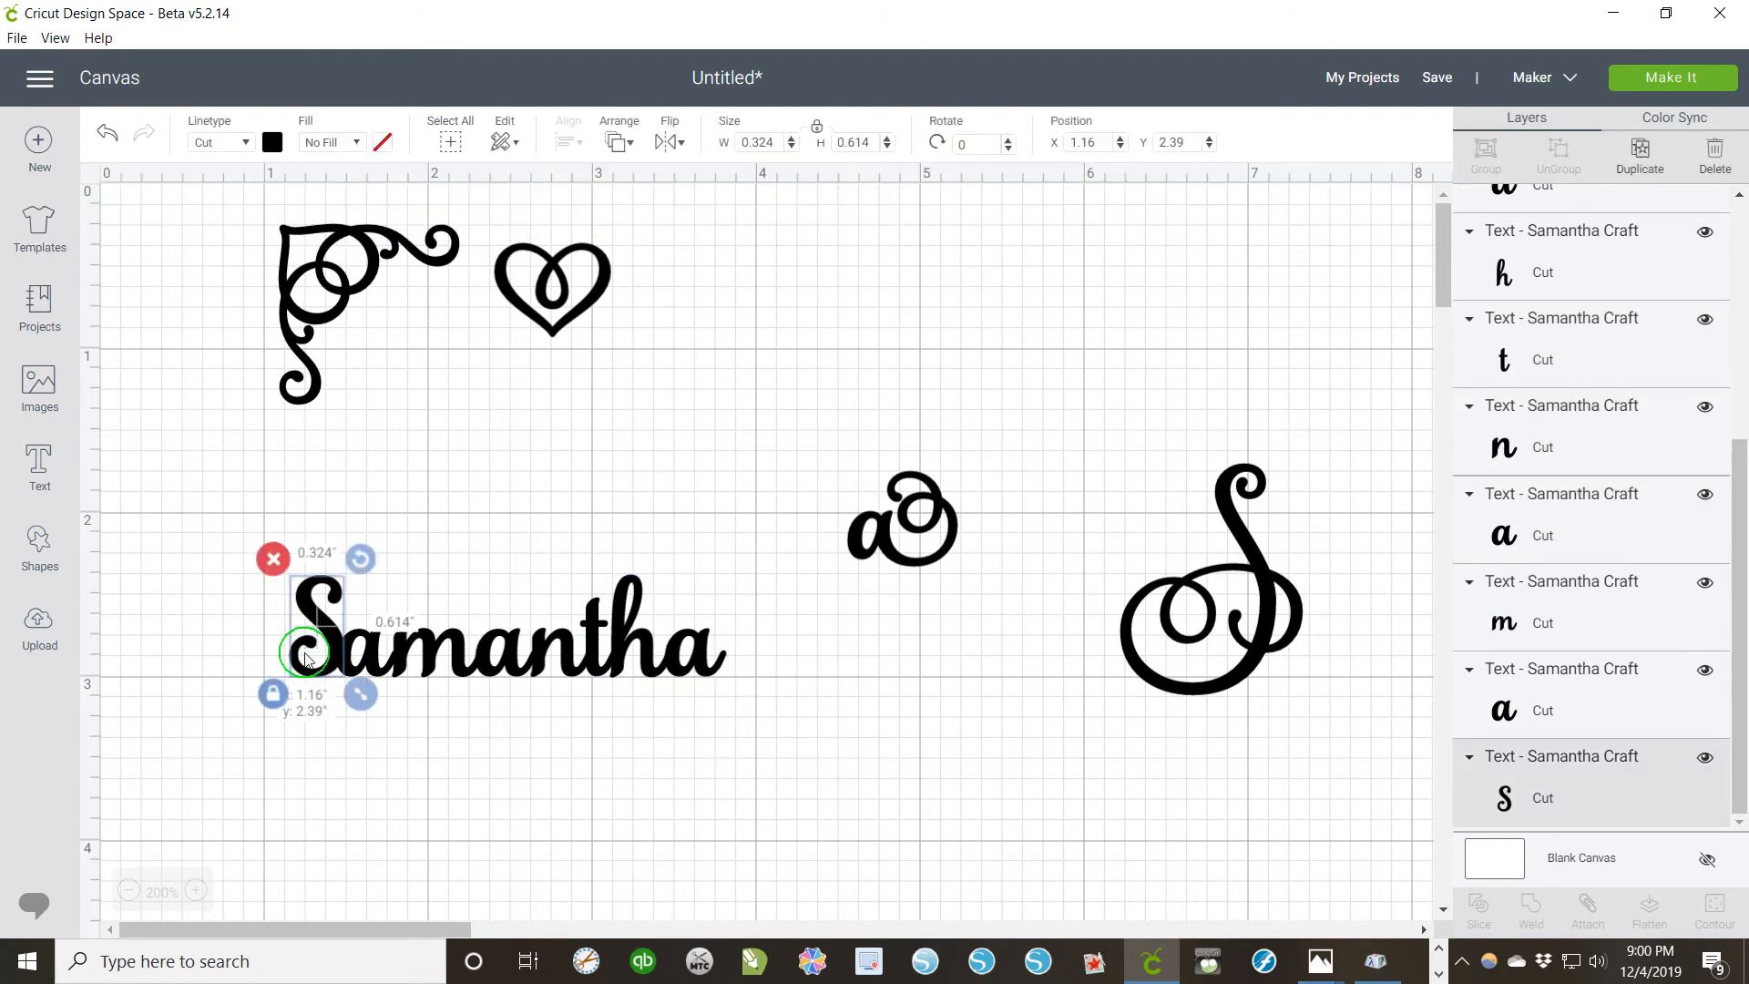
pyautogui.moveTo(323, 674); pyautogui.dragTo(860, 435)
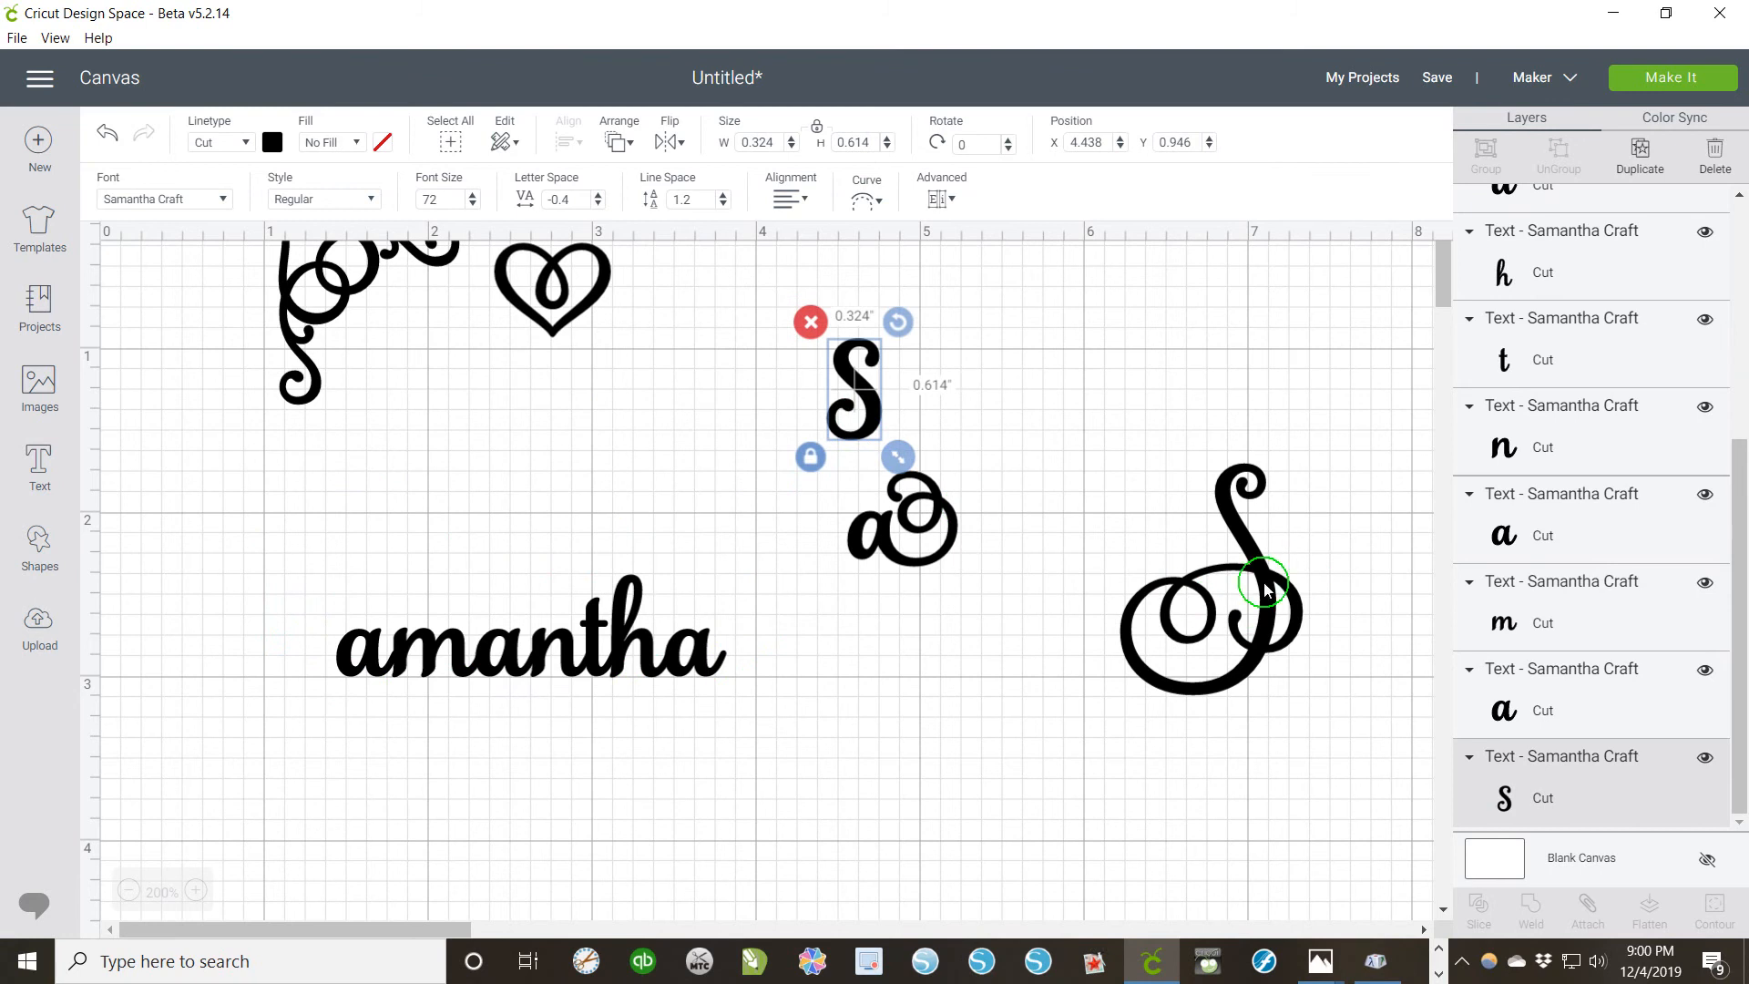
pyautogui.click(1176, 601)
pyautogui.moveTo(1176, 601); pyautogui.dragTo(342, 679)
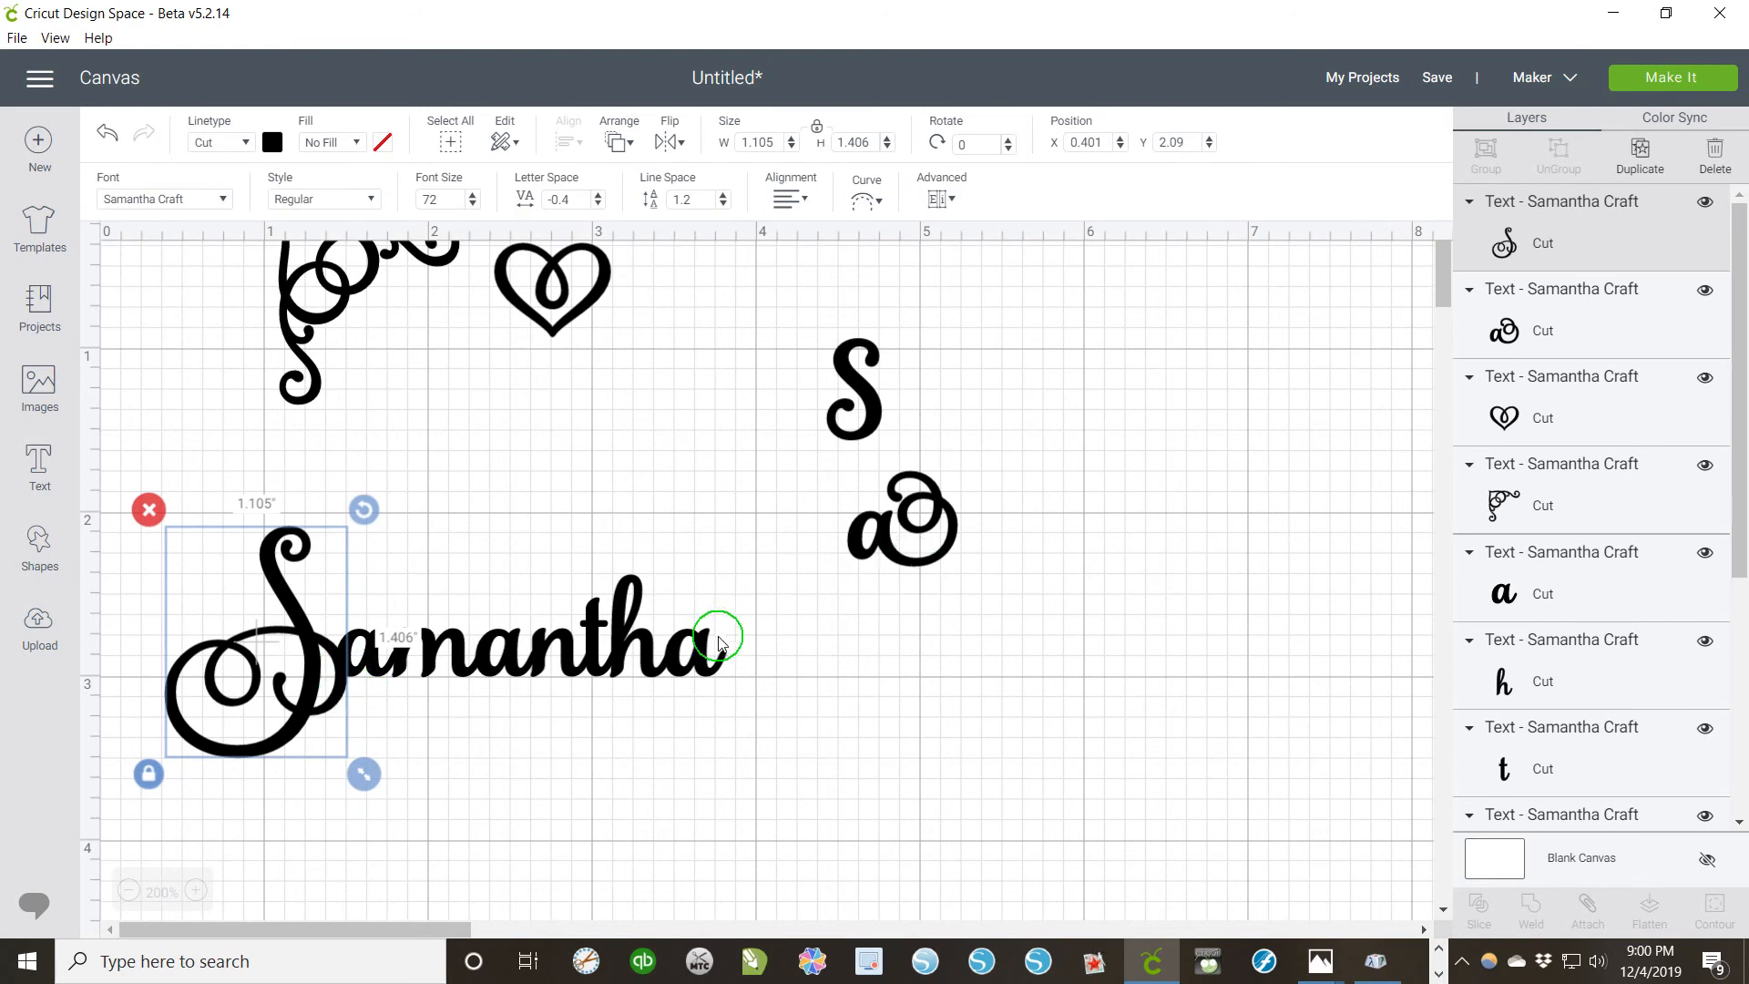
# Step: Move the final plain a beside the spare S and join the flourished a to the h at about X 3.45, Y 2.47
pyautogui.moveTo(706, 656); pyautogui.dragTo(938, 376)
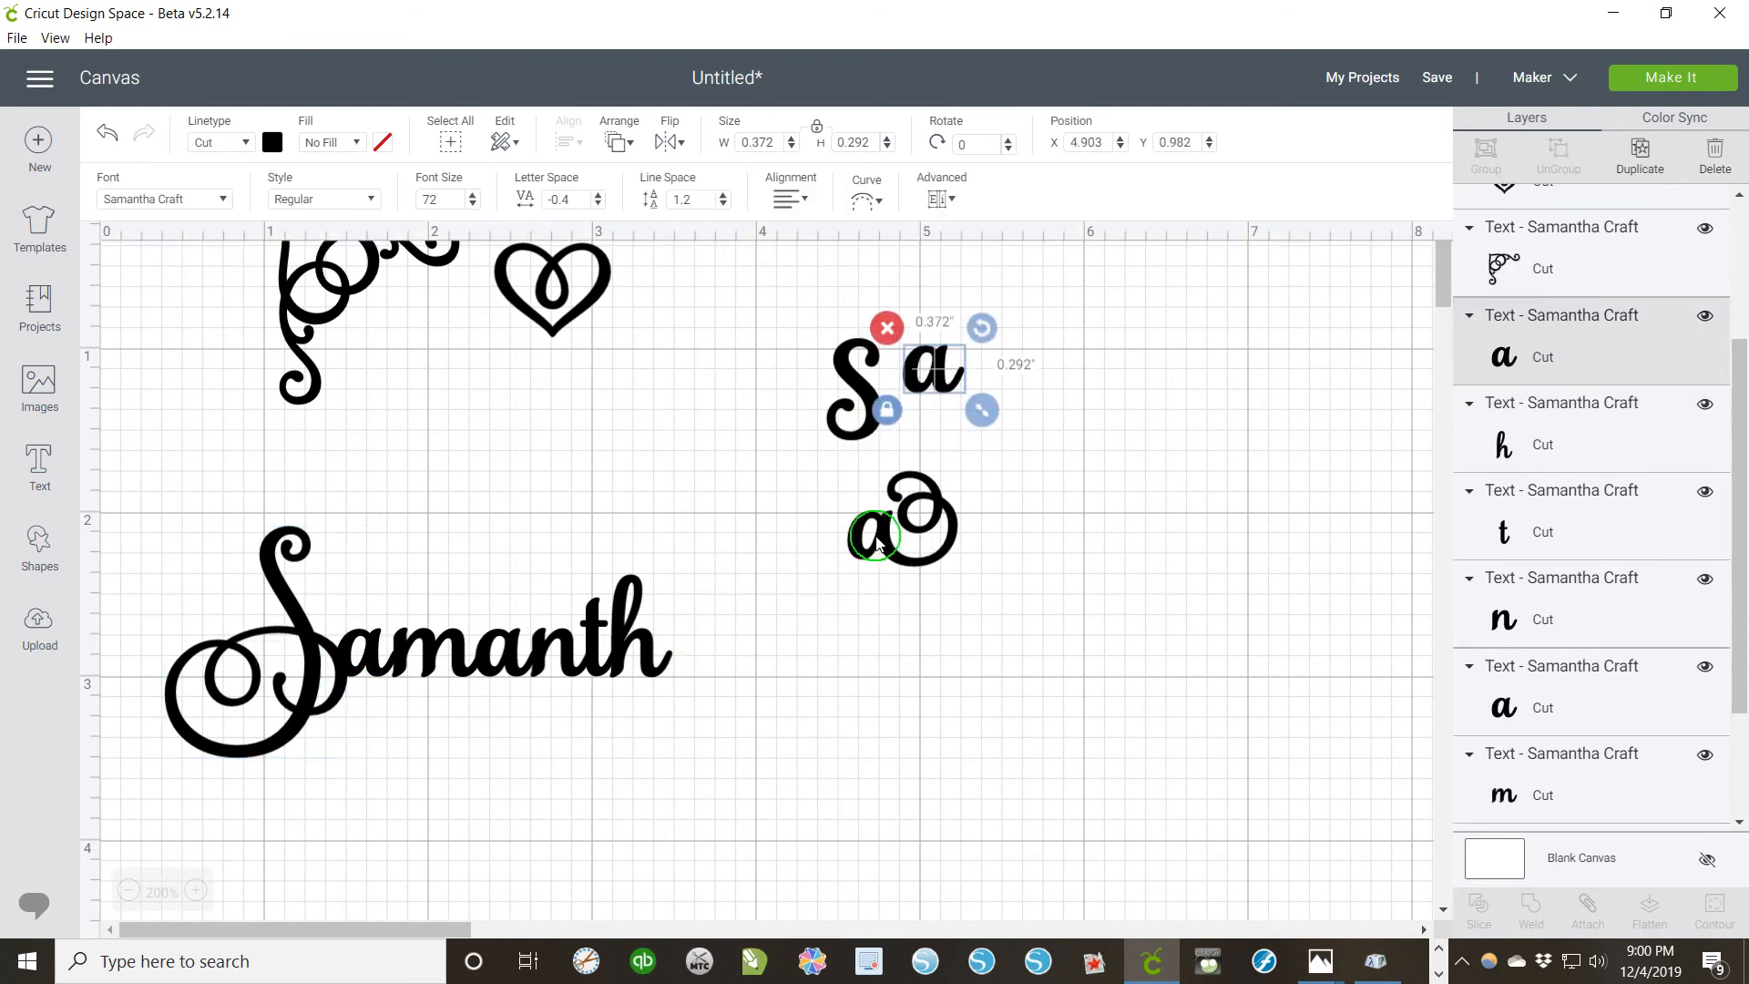
pyautogui.moveTo(880, 545); pyautogui.dragTo(700, 660)
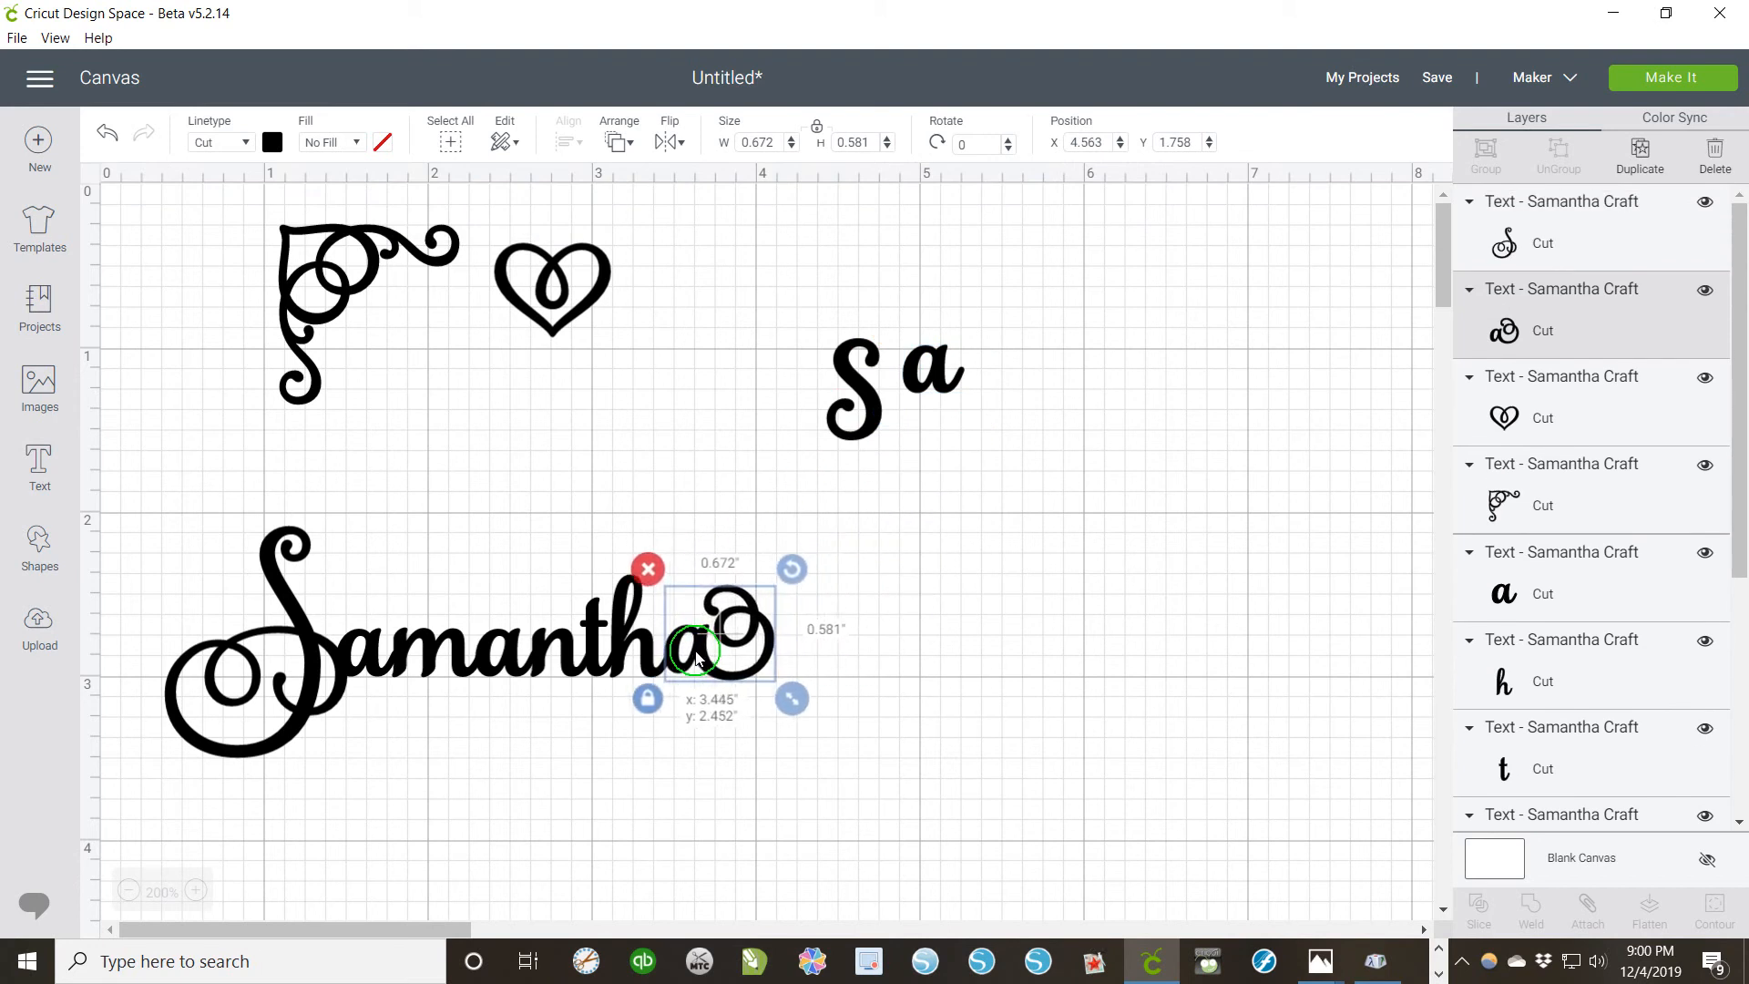
pyautogui.moveTo(696, 657); pyautogui.dragTo(697, 663)
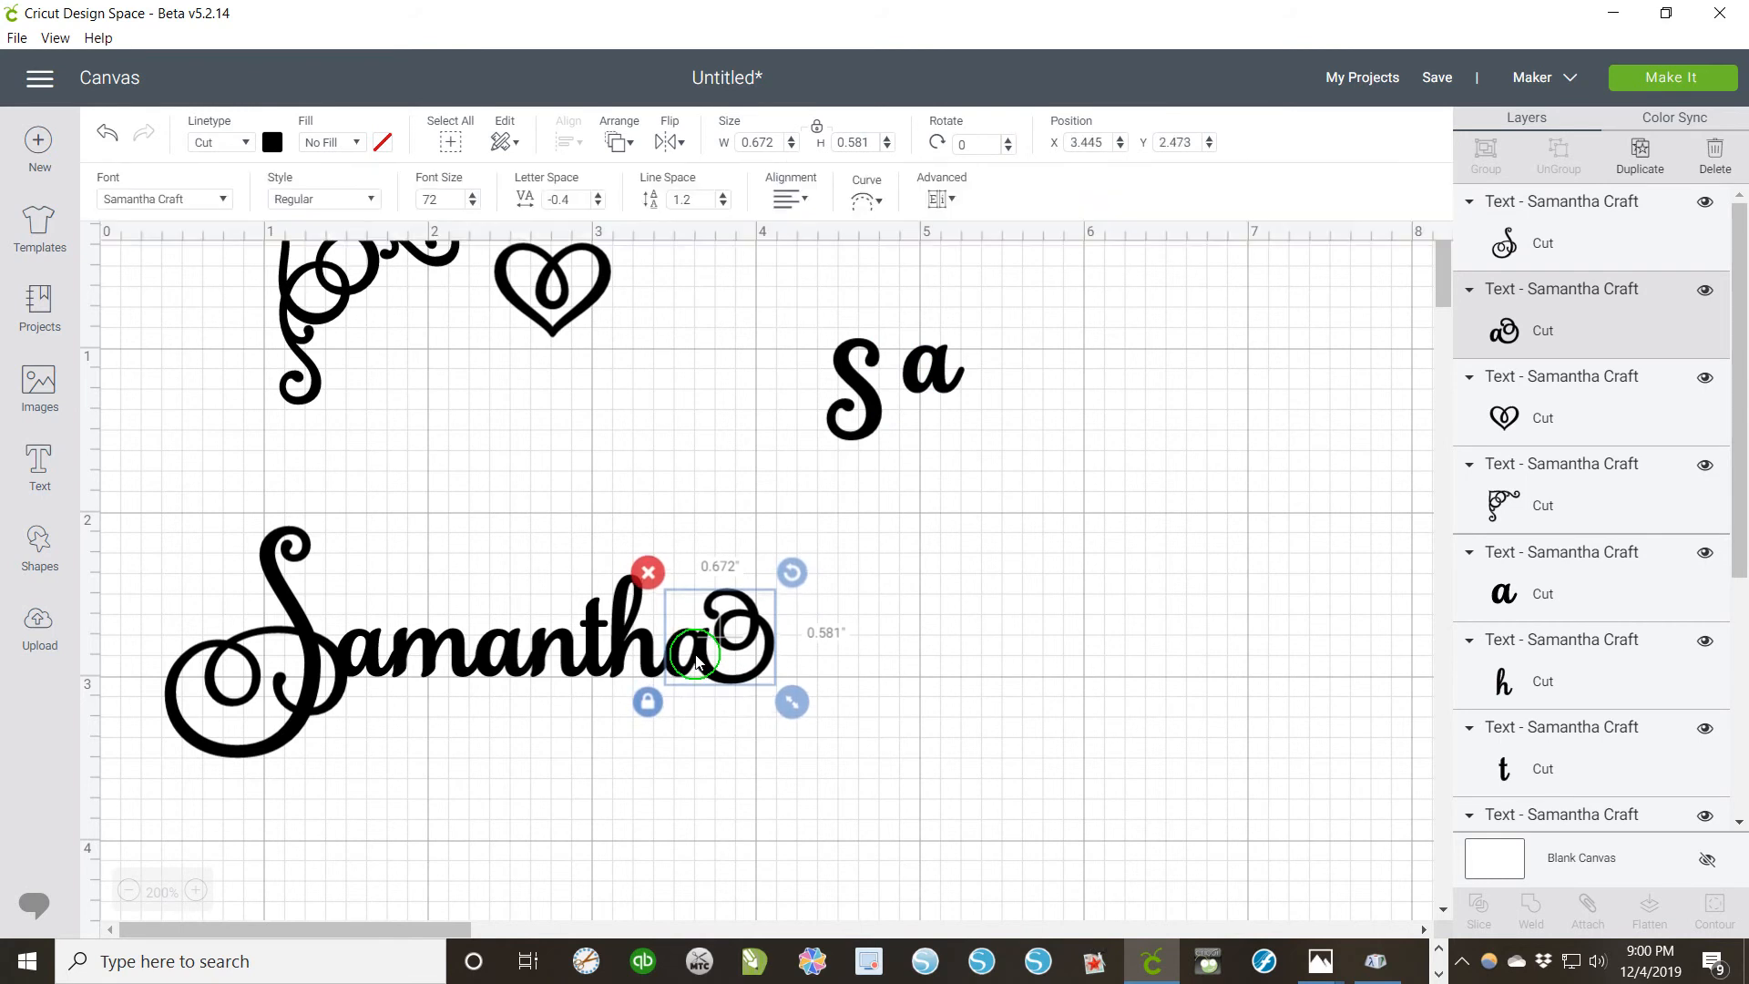
pyautogui.click(857, 729)
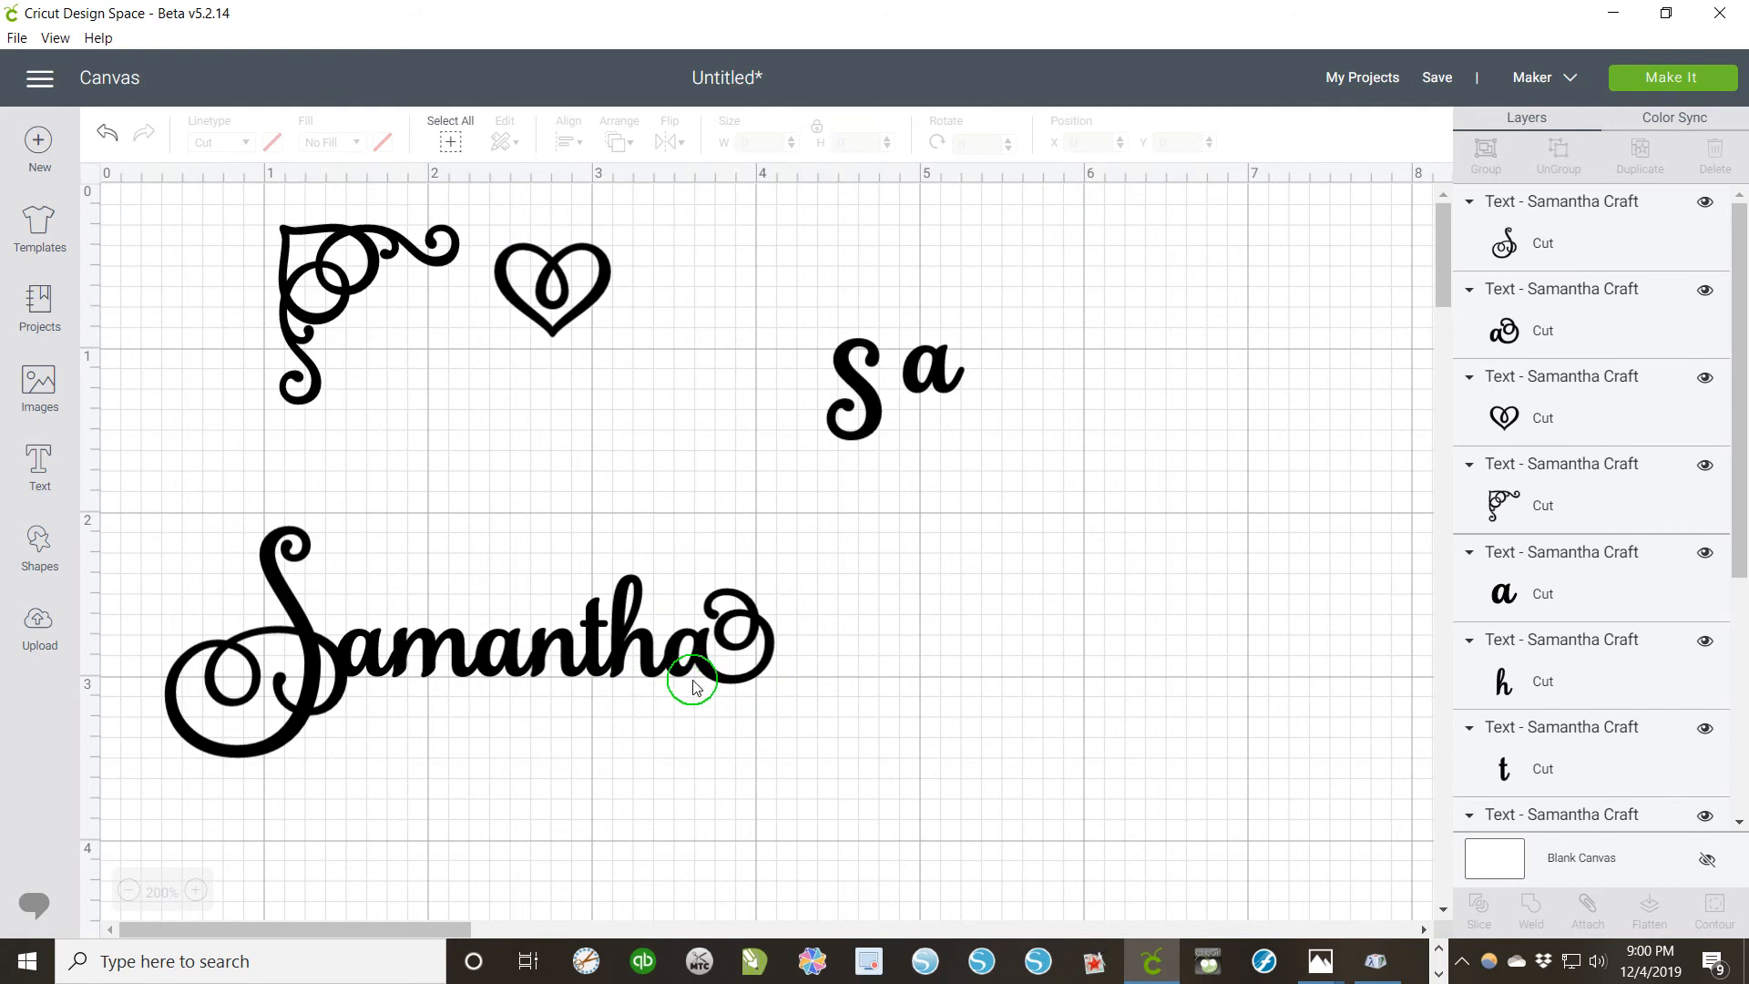
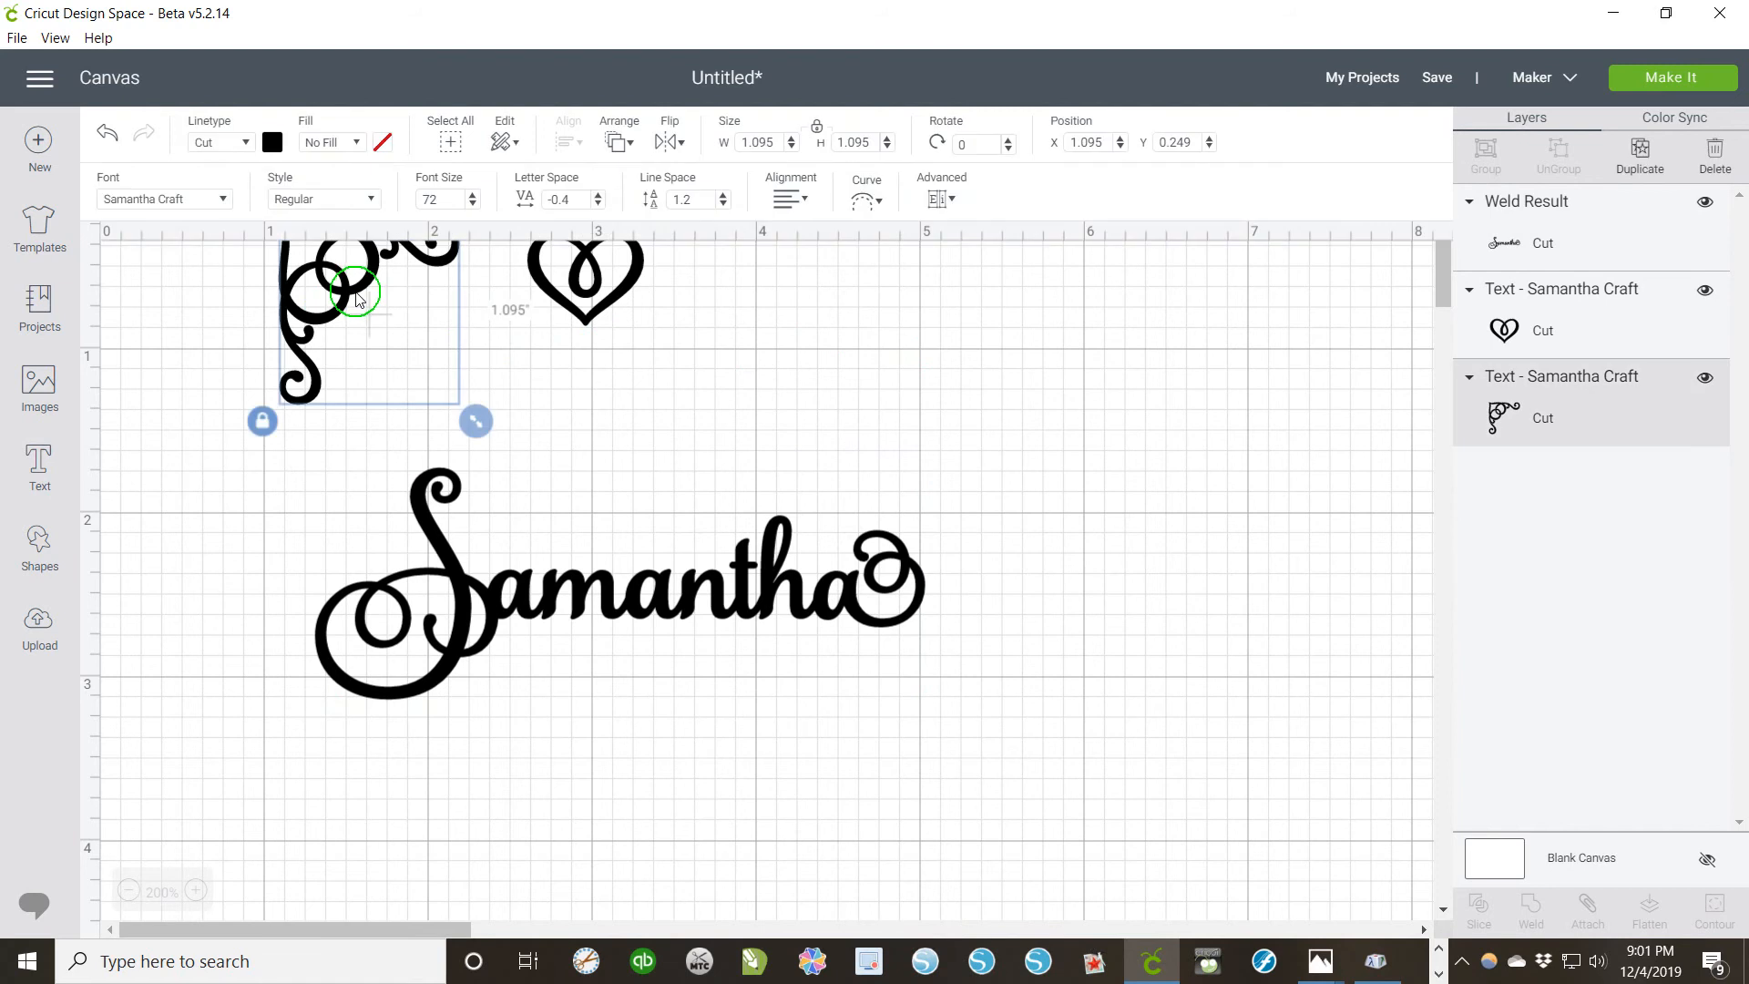
# Step: Duplicate the corner flourish three times
pyautogui.click(1643, 169)
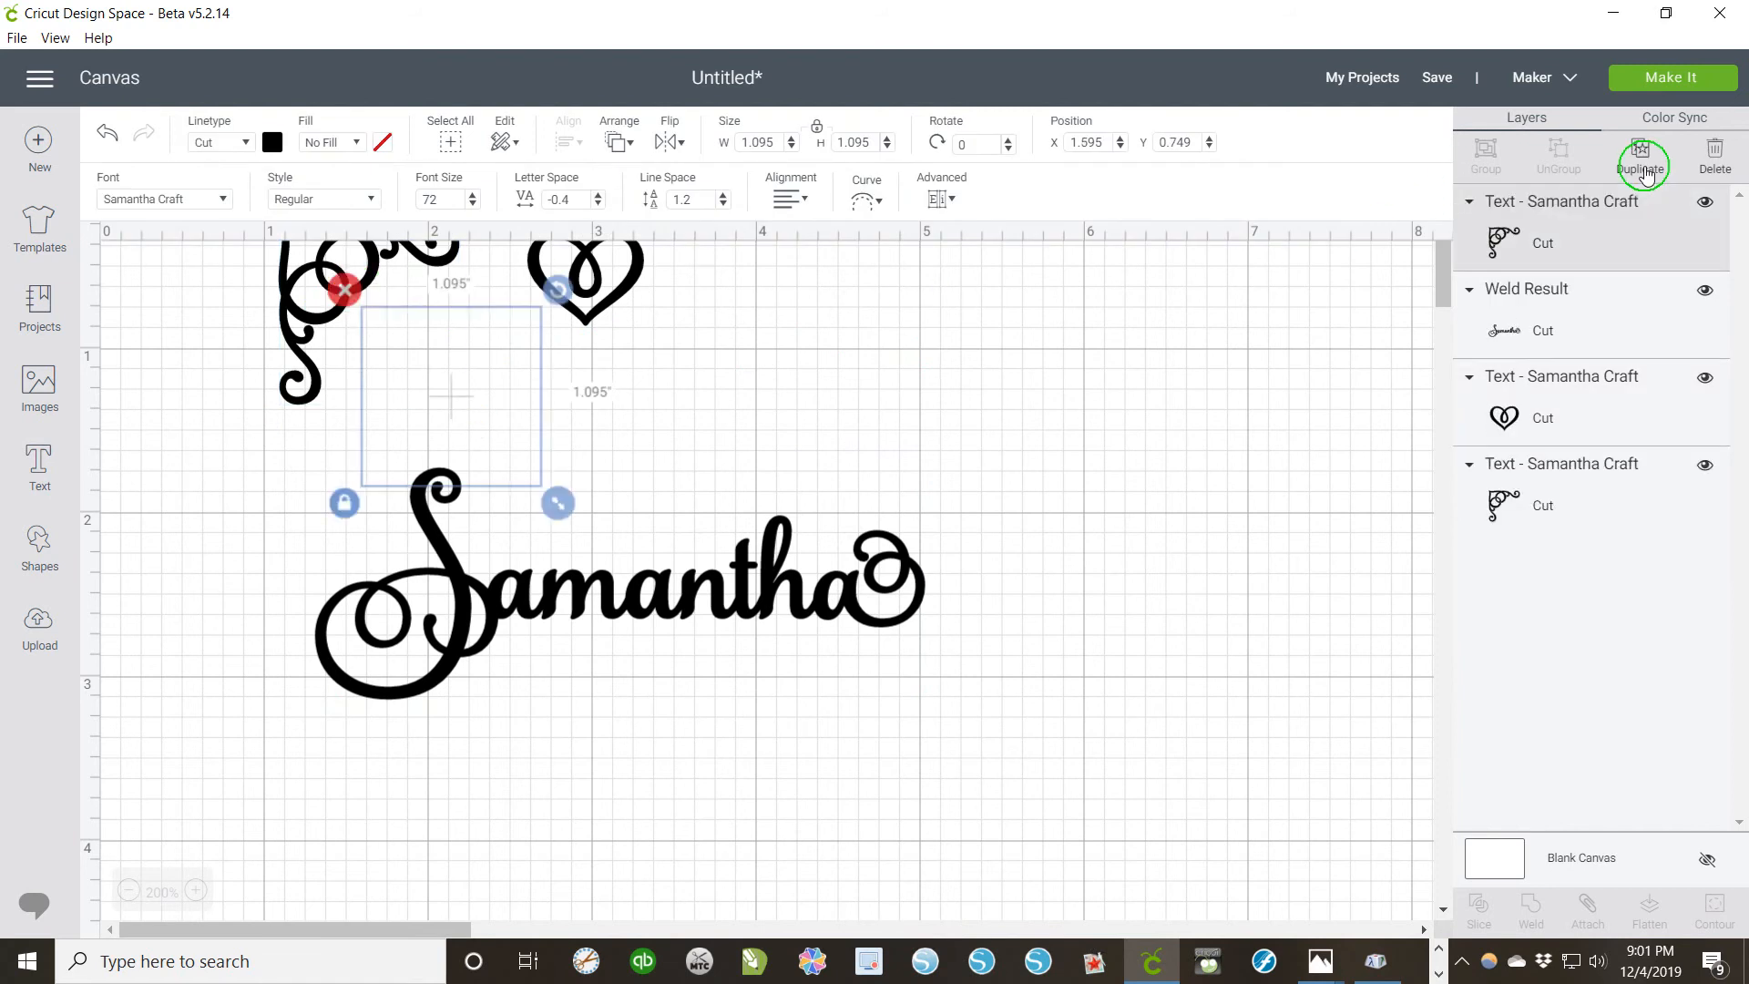
pyautogui.click(1643, 168)
pyautogui.click(1643, 168)
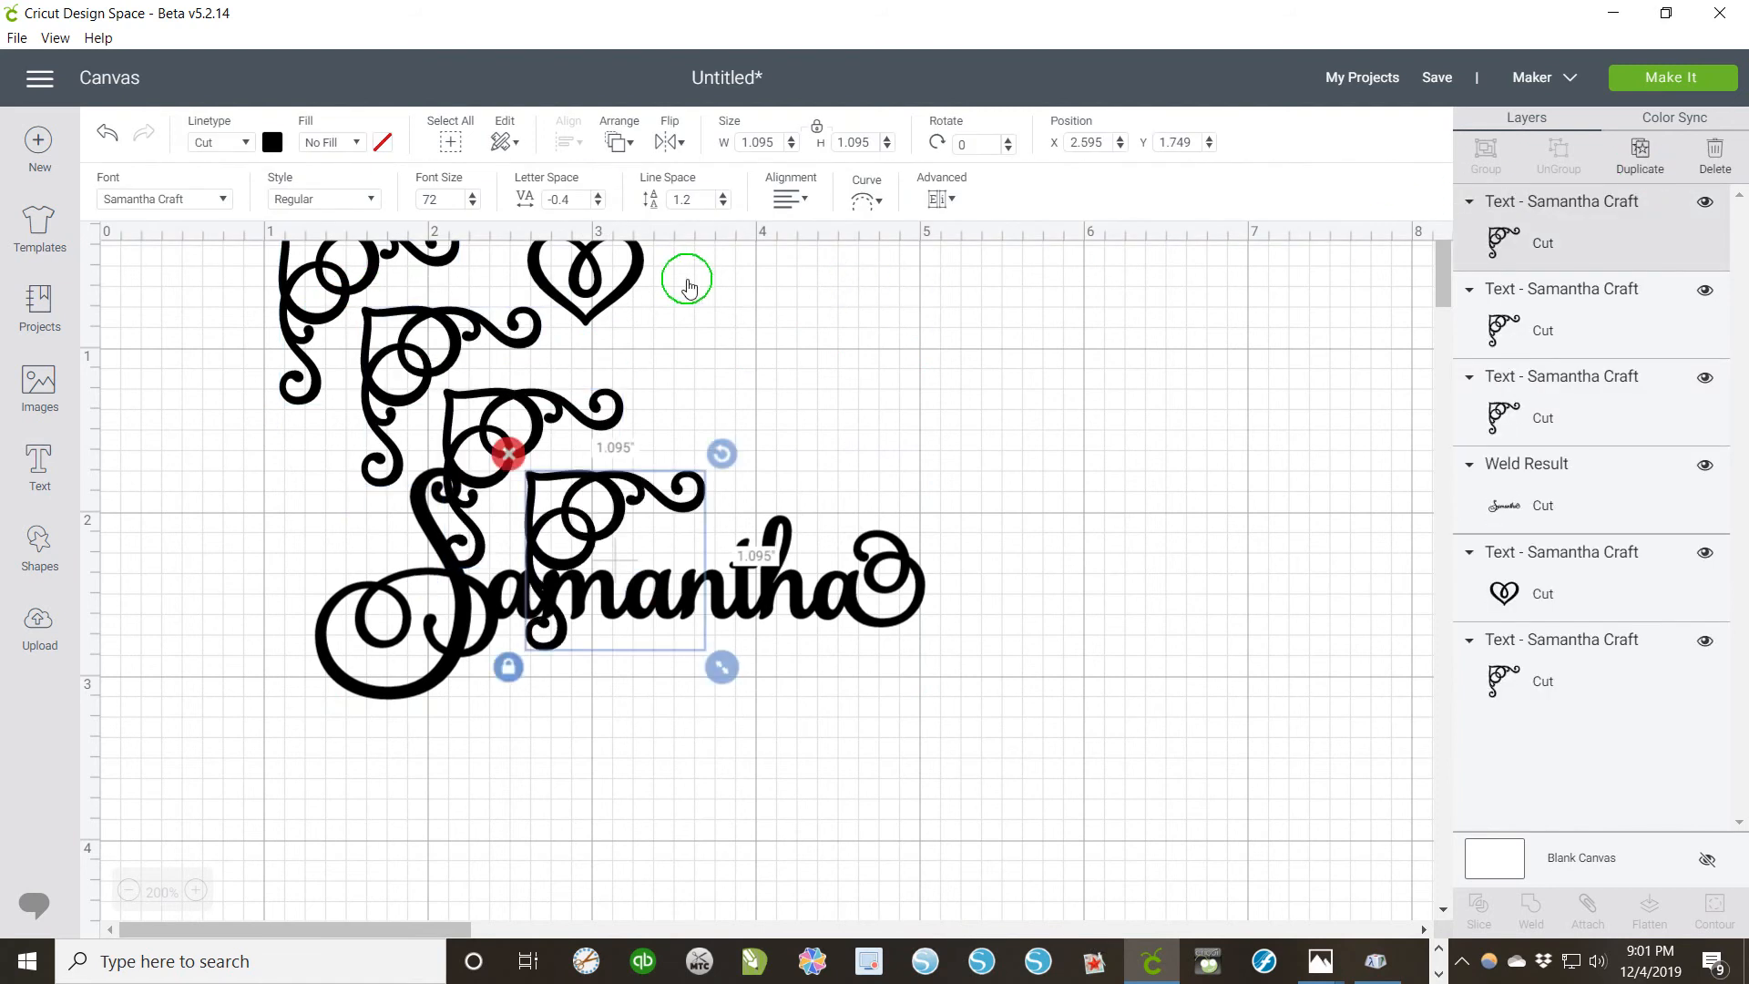
# Step: Duplicate the heart above the name three times
pyautogui.click(619, 297)
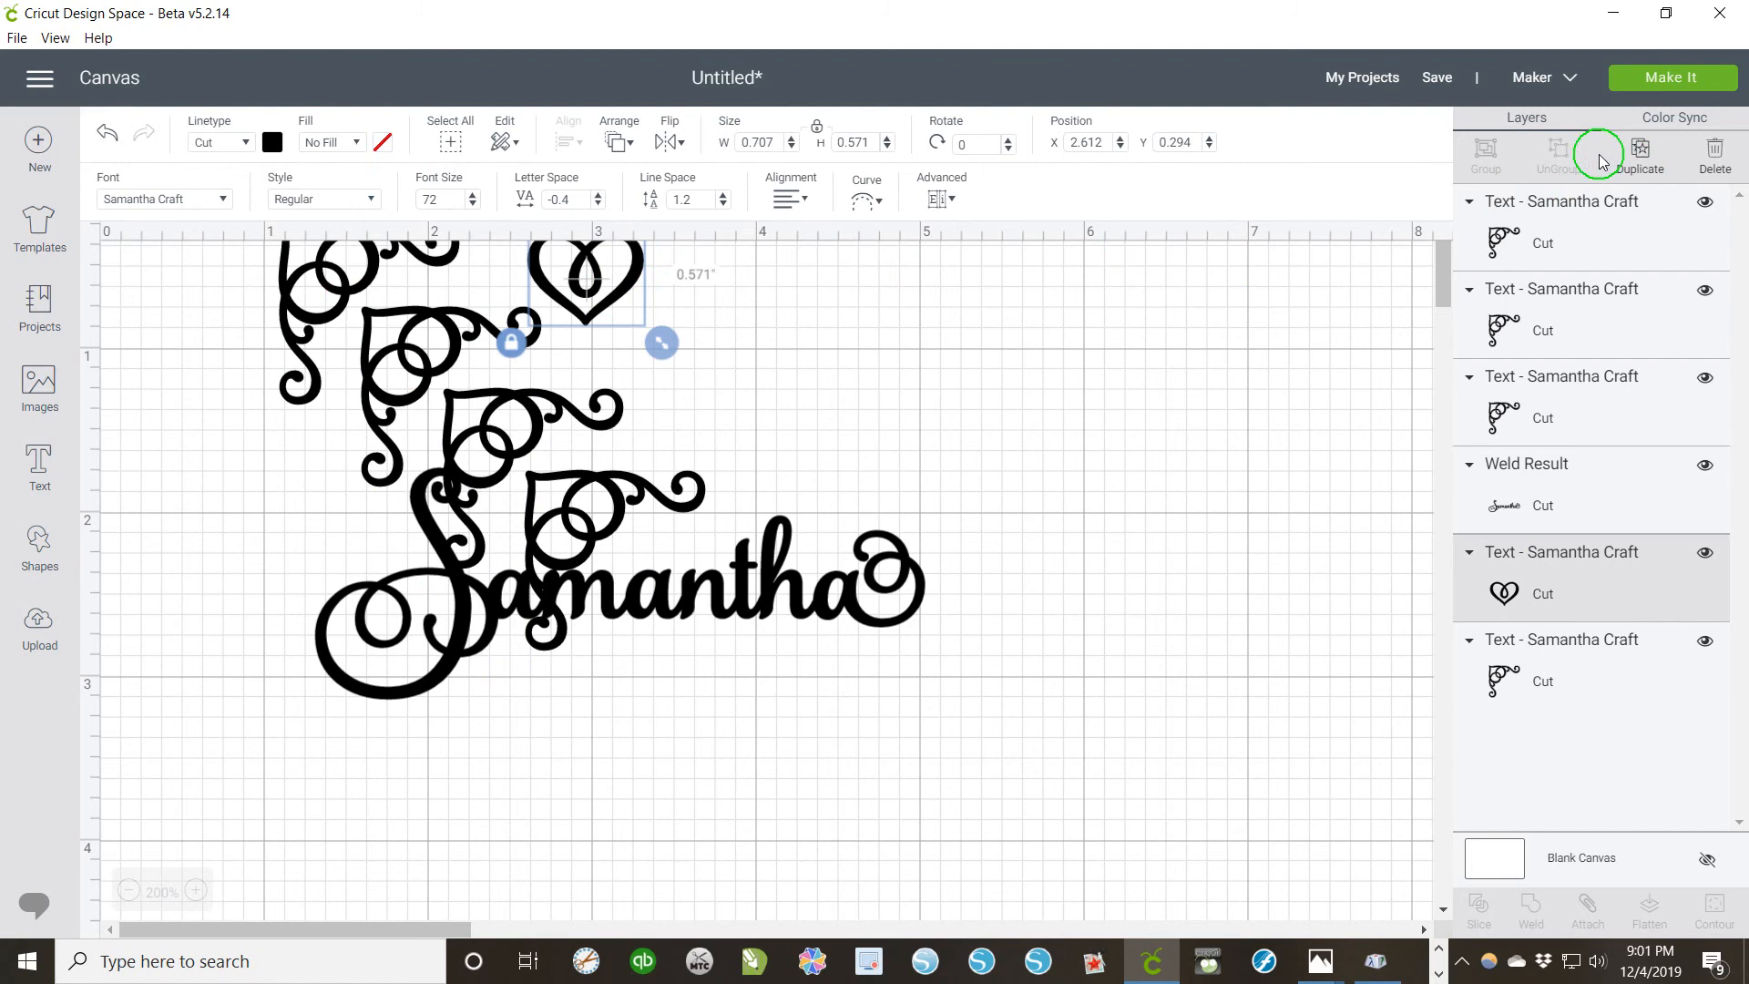
pyautogui.click(1639, 162)
pyautogui.click(1639, 162)
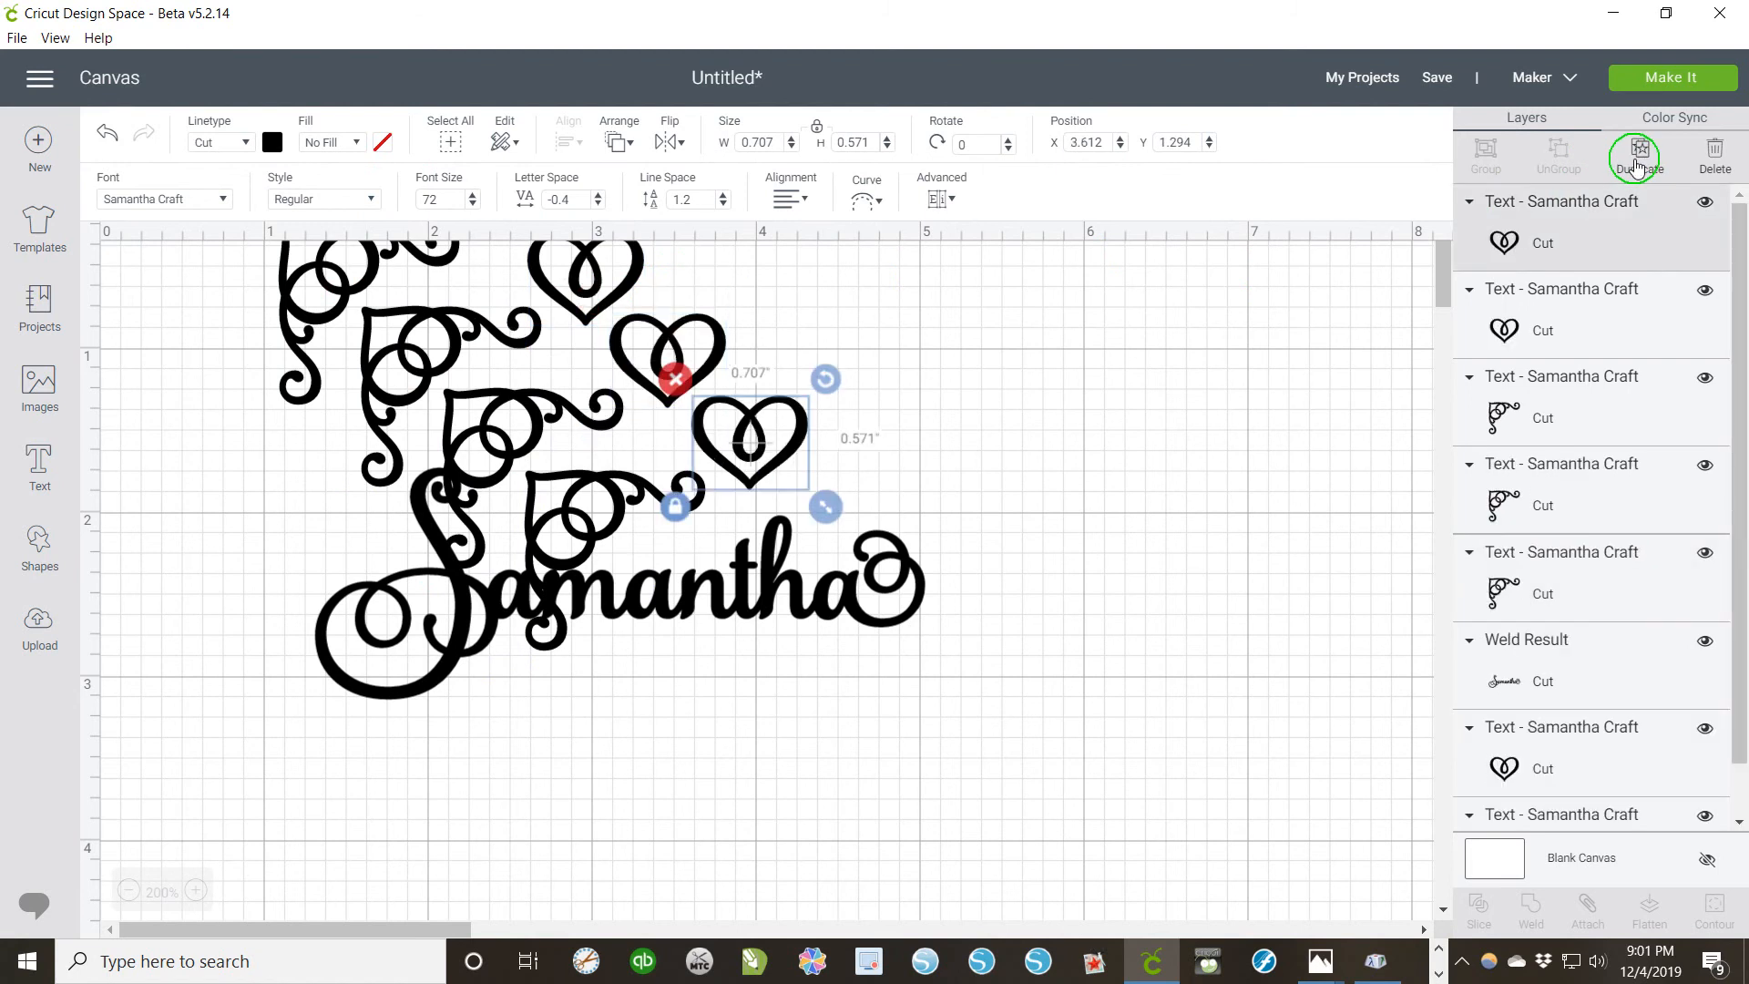
pyautogui.click(1639, 162)
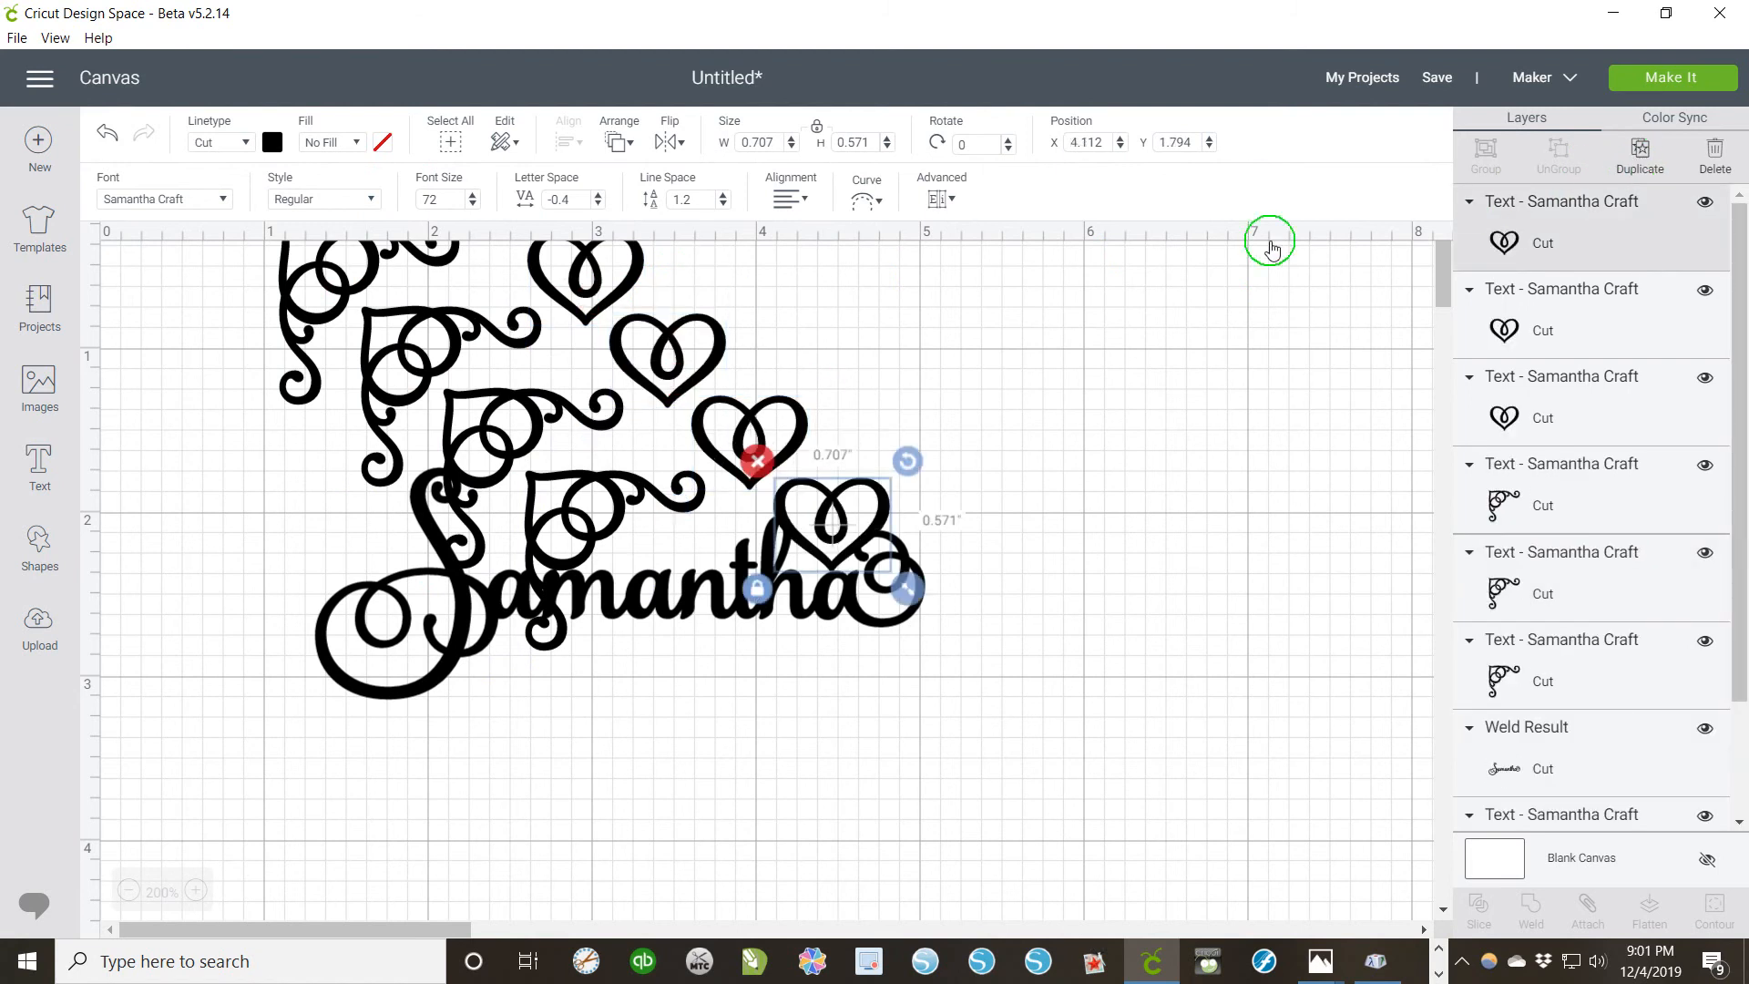
# Step: Spread the hearts around the name: left at about X 0.82, Y 1.66, right at X 5.04, Y 1.66, below at X 3.10, Y 3.15, one above
pyautogui.click(715, 360)
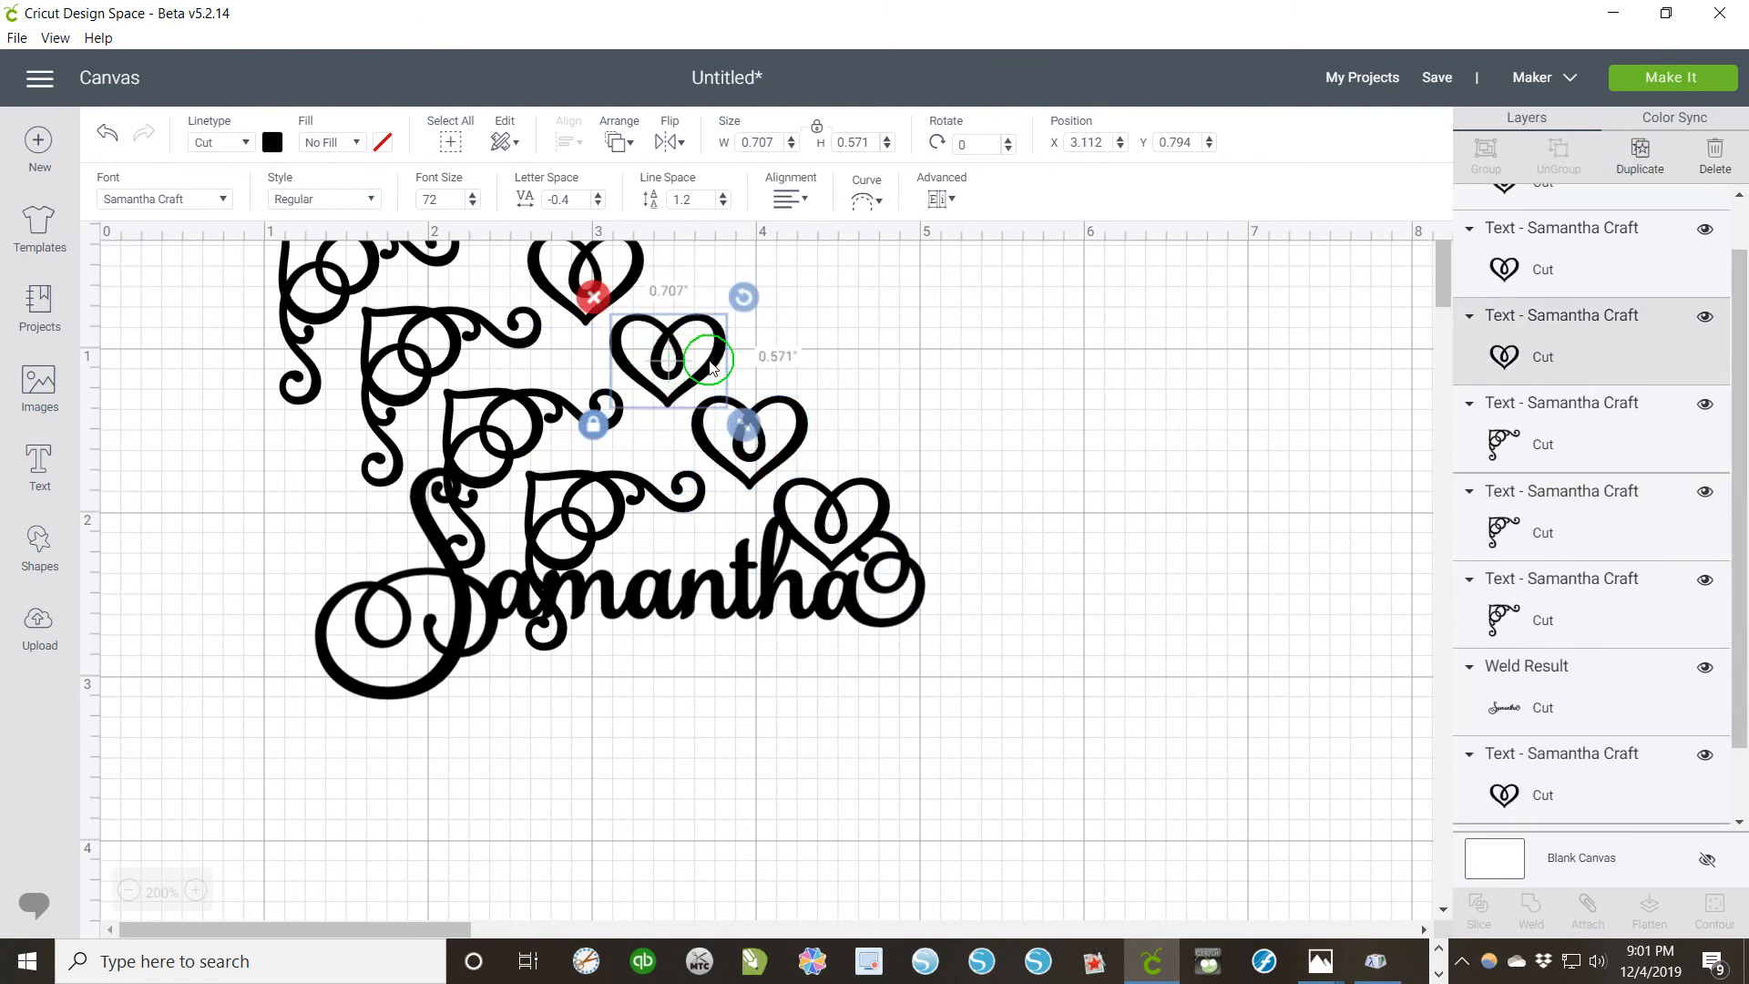
pyautogui.moveTo(711, 364); pyautogui.dragTo(336, 505)
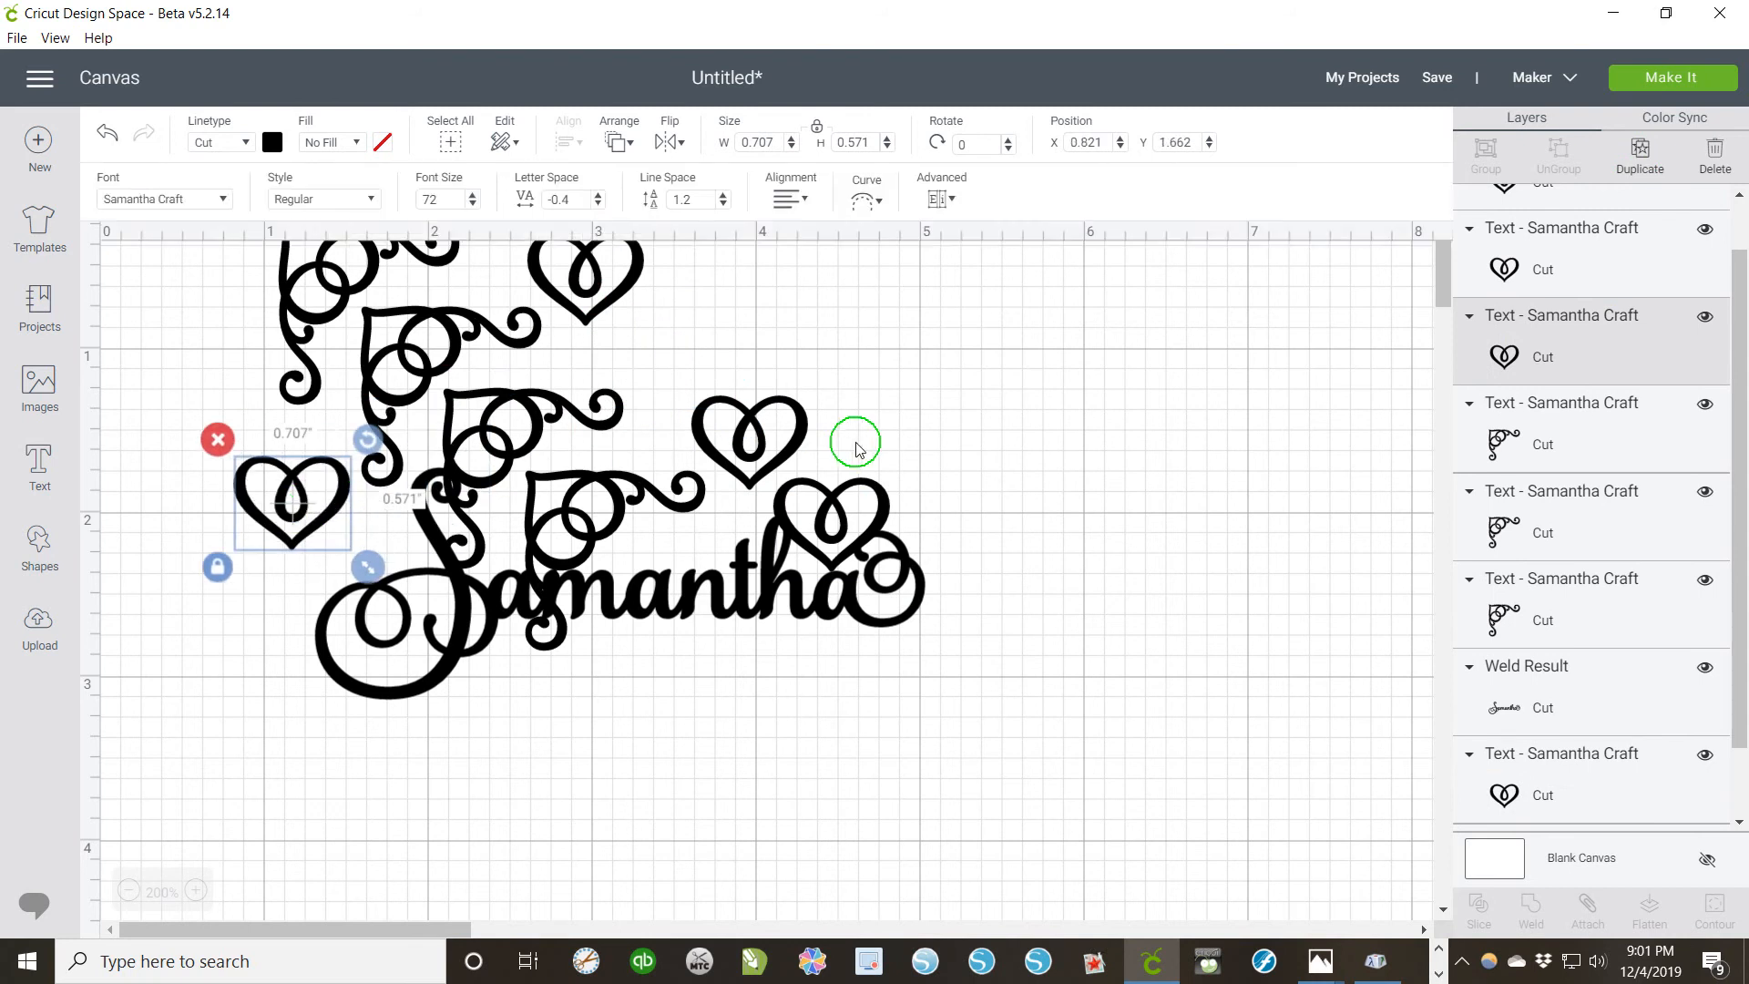
pyautogui.moveTo(801, 452); pyautogui.dragTo(1036, 511)
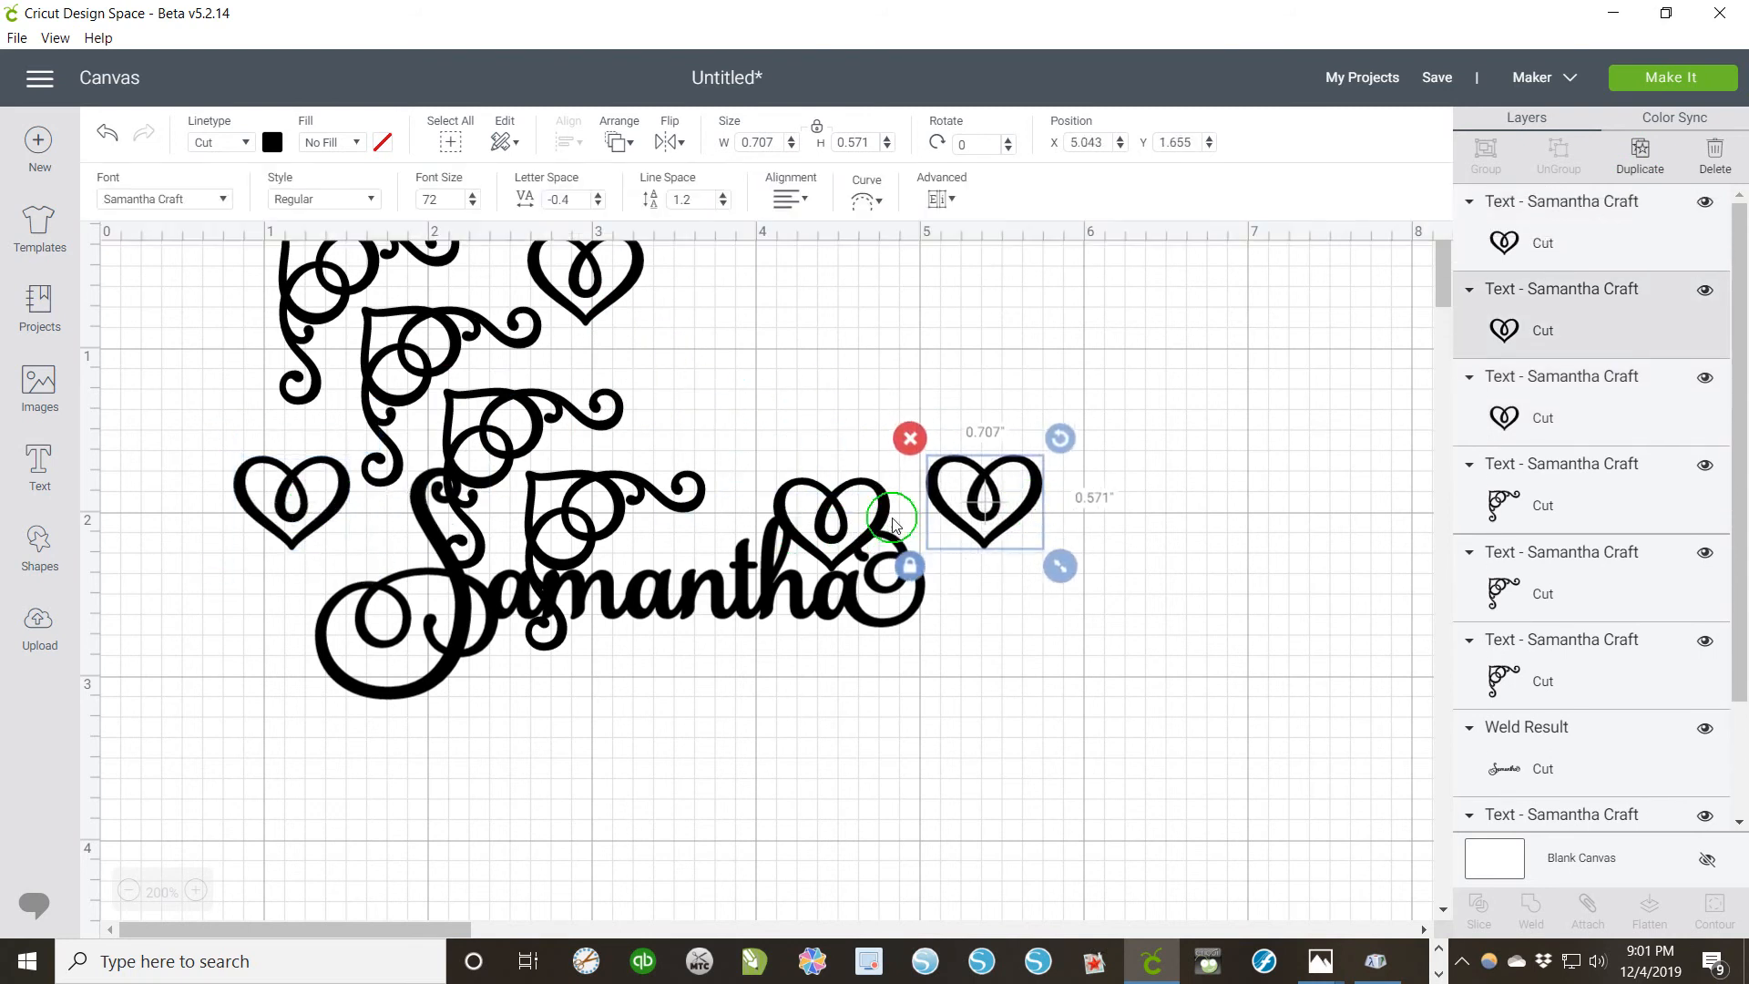
pyautogui.moveTo(875, 519); pyautogui.dragTo(711, 747)
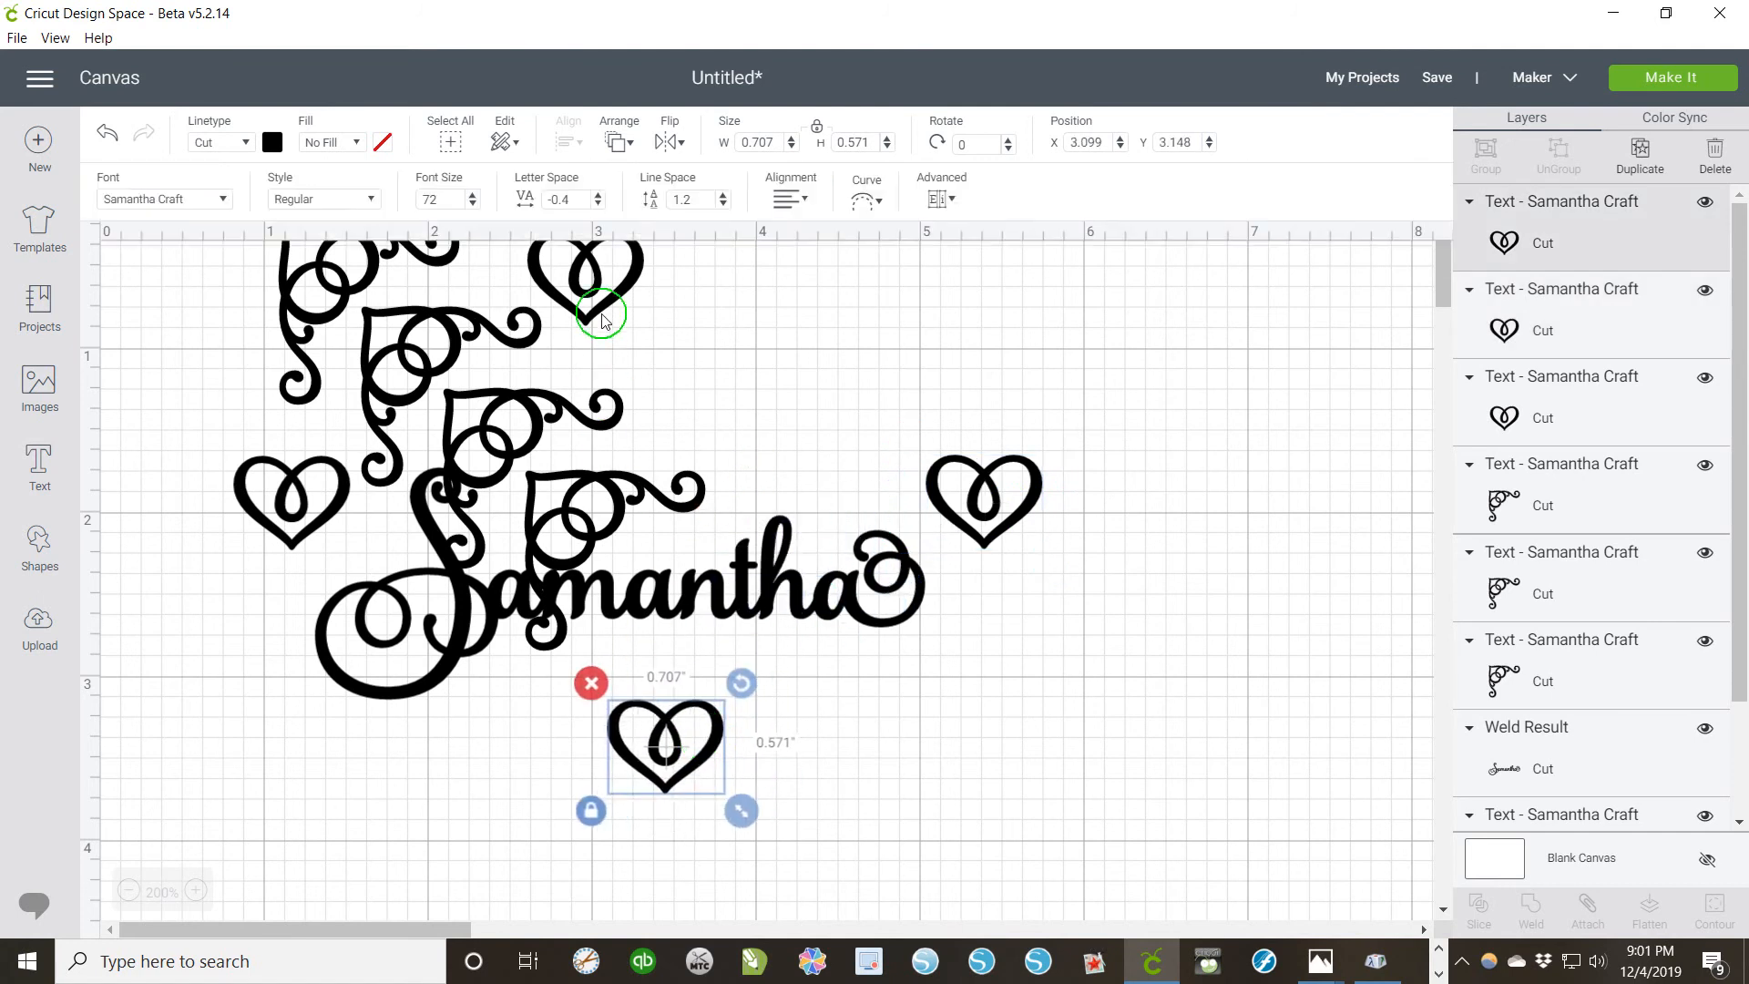
pyautogui.moveTo(603, 314); pyautogui.dragTo(679, 308)
# Step: Rotate one duplicate corner flourish 90 degrees and place it as the design's upper-right corner at about X 4.69, Y 0.26
pyautogui.moveTo(499, 352); pyautogui.dragTo(834, 300)
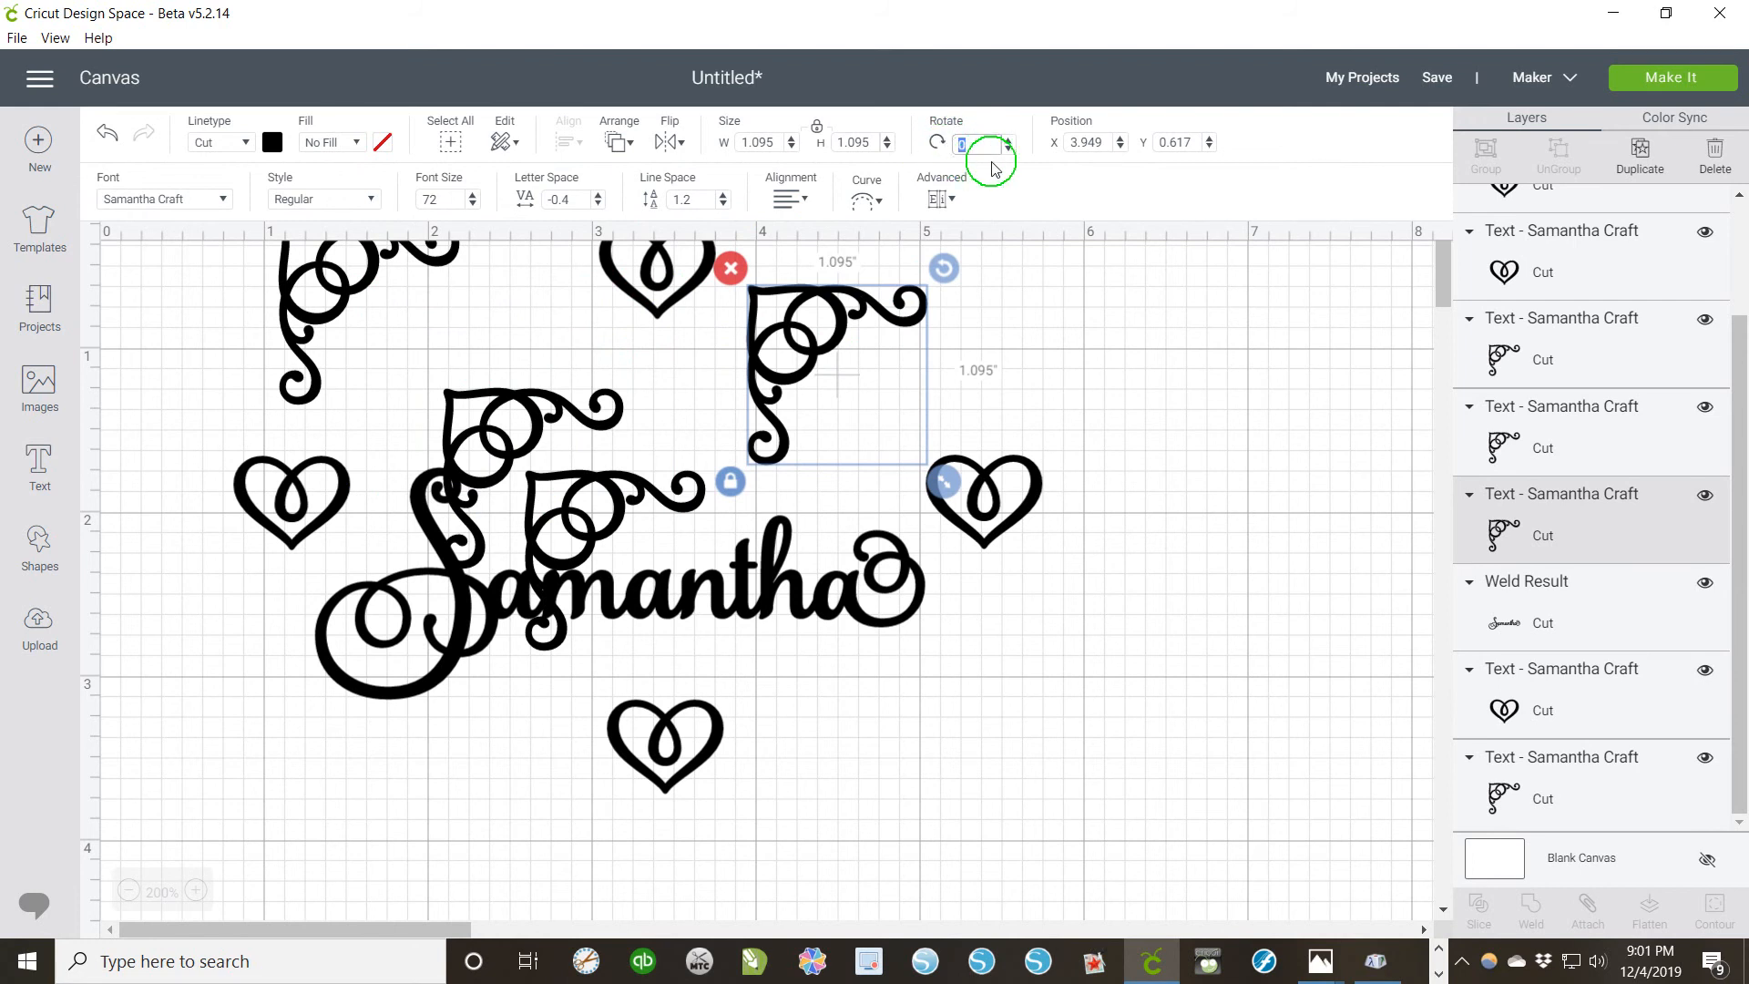
pyautogui.click(939, 267)
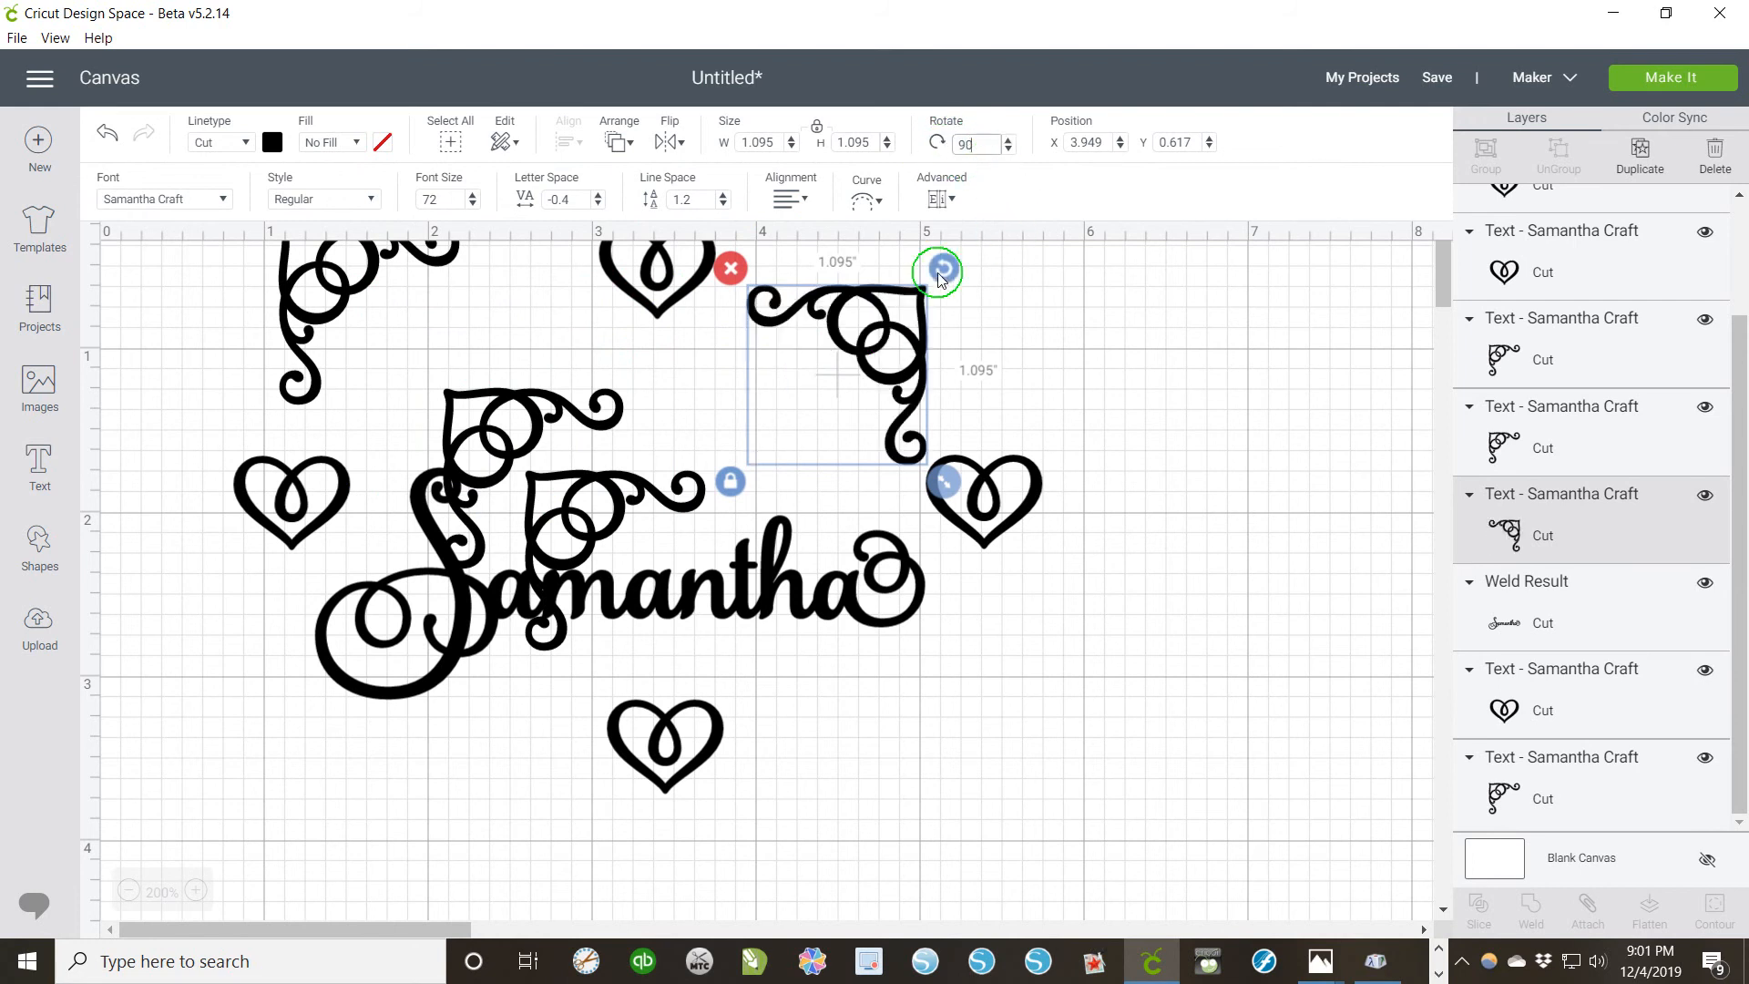
pyautogui.click(887, 344)
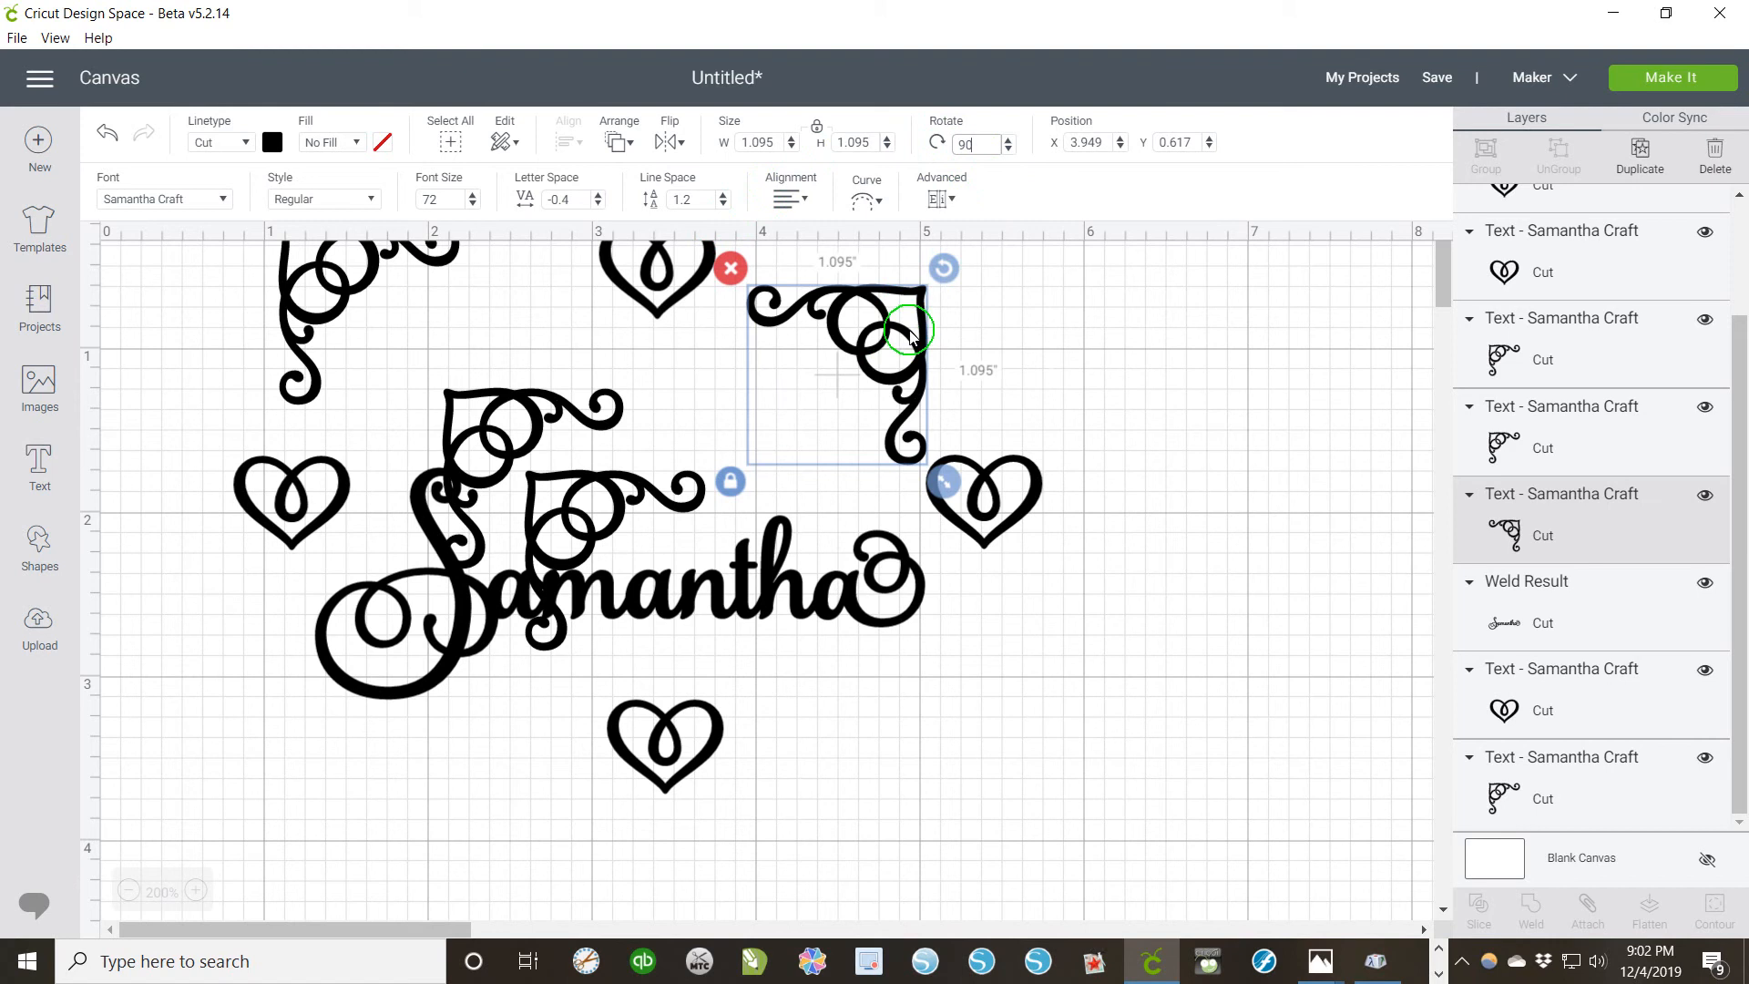
pyautogui.moveTo(911, 334); pyautogui.dragTo(1032, 278)
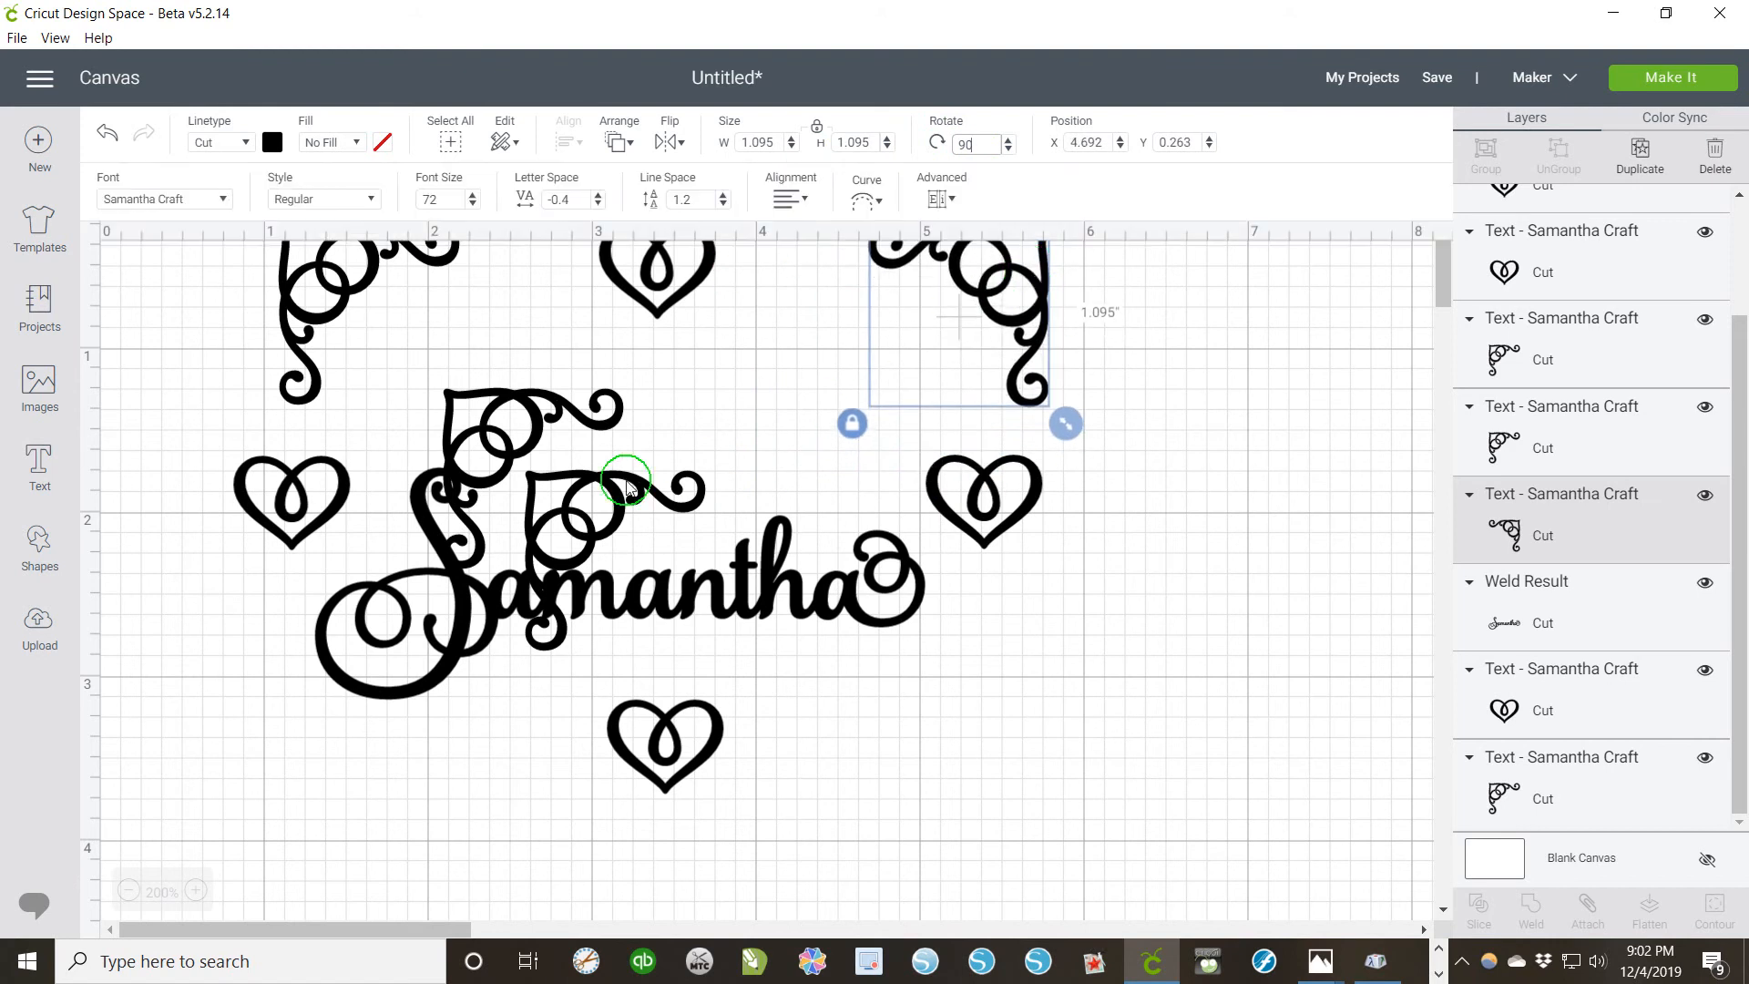
# Step: Rotate another duplicate flourish 180 degrees and place it as the design's lower-right corner at about X 4.87, Y 2.92
pyautogui.moveTo(527, 402); pyautogui.dragTo(338, 670)
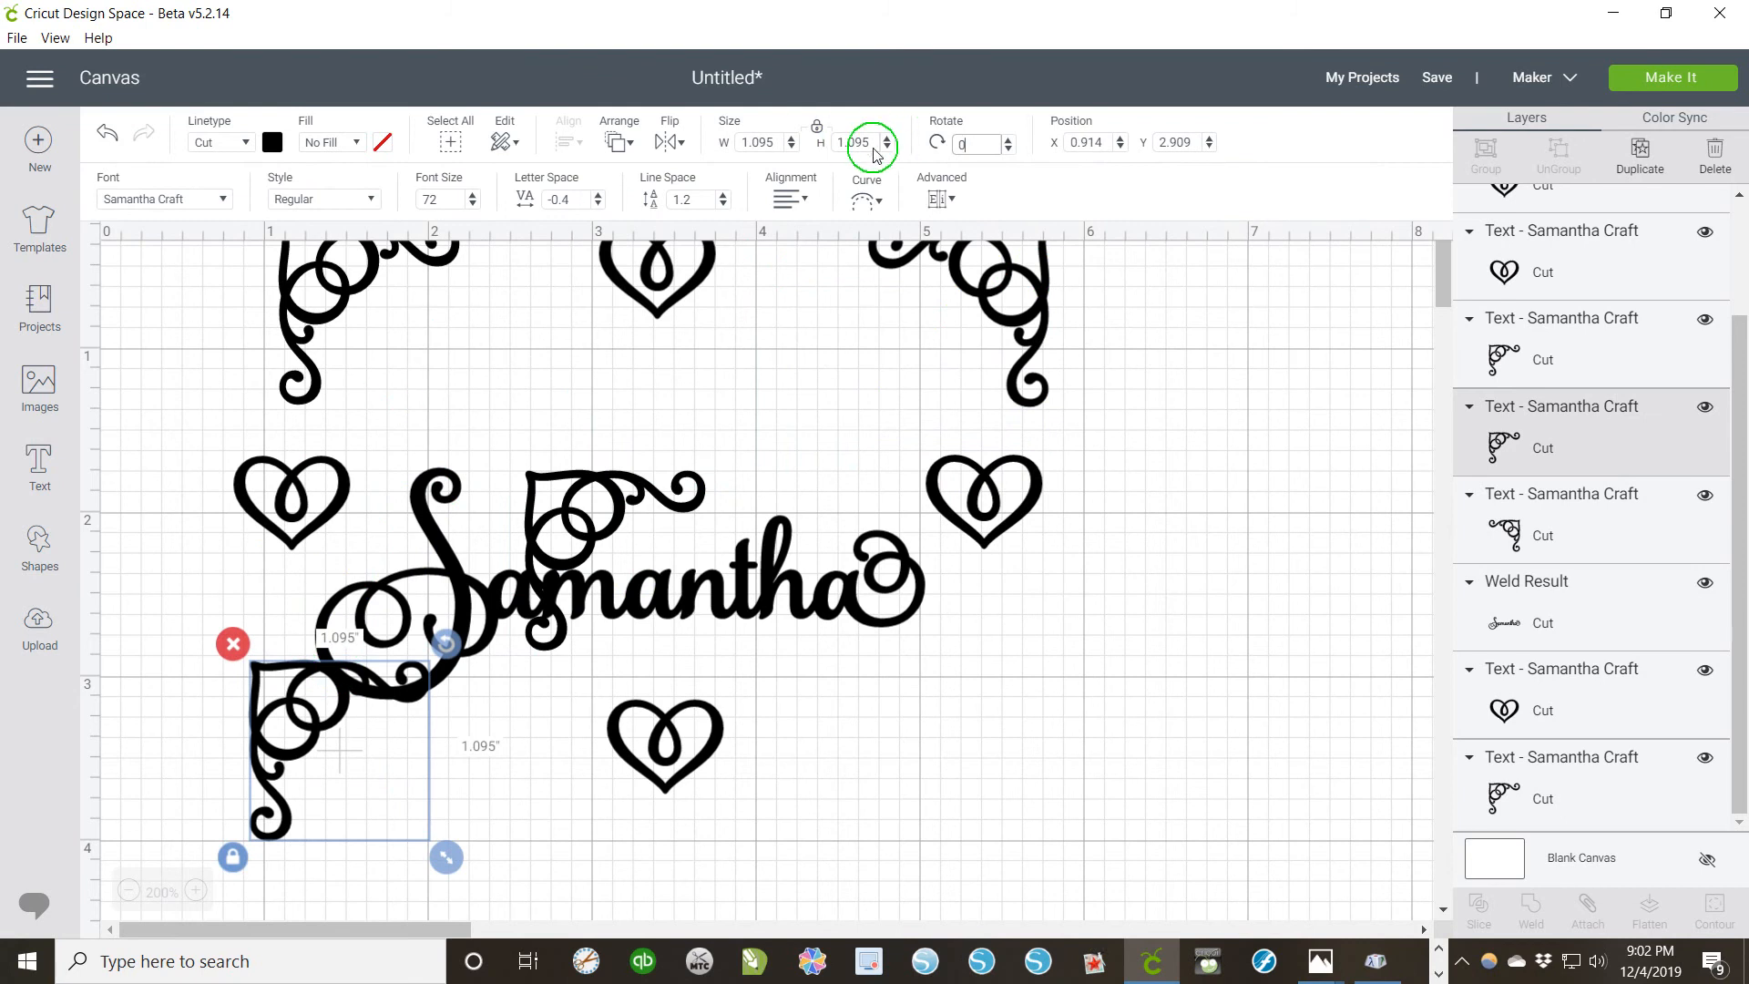
pyautogui.click(972, 142)
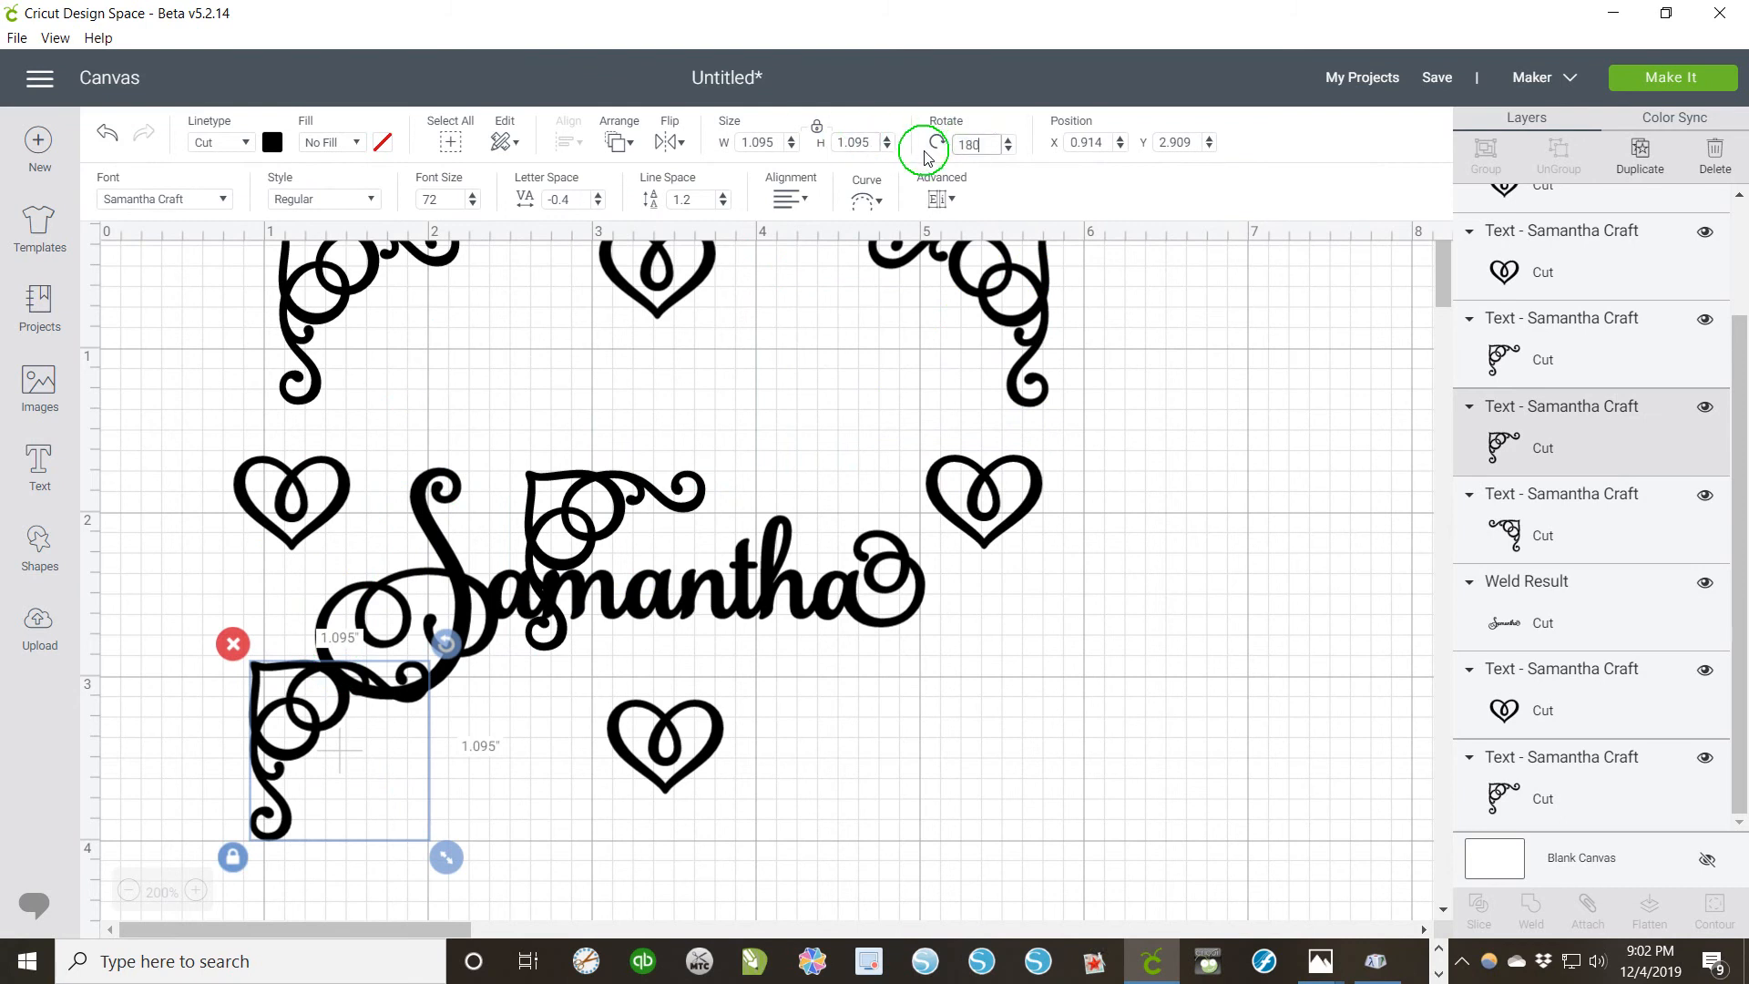
pyautogui.press('Return')
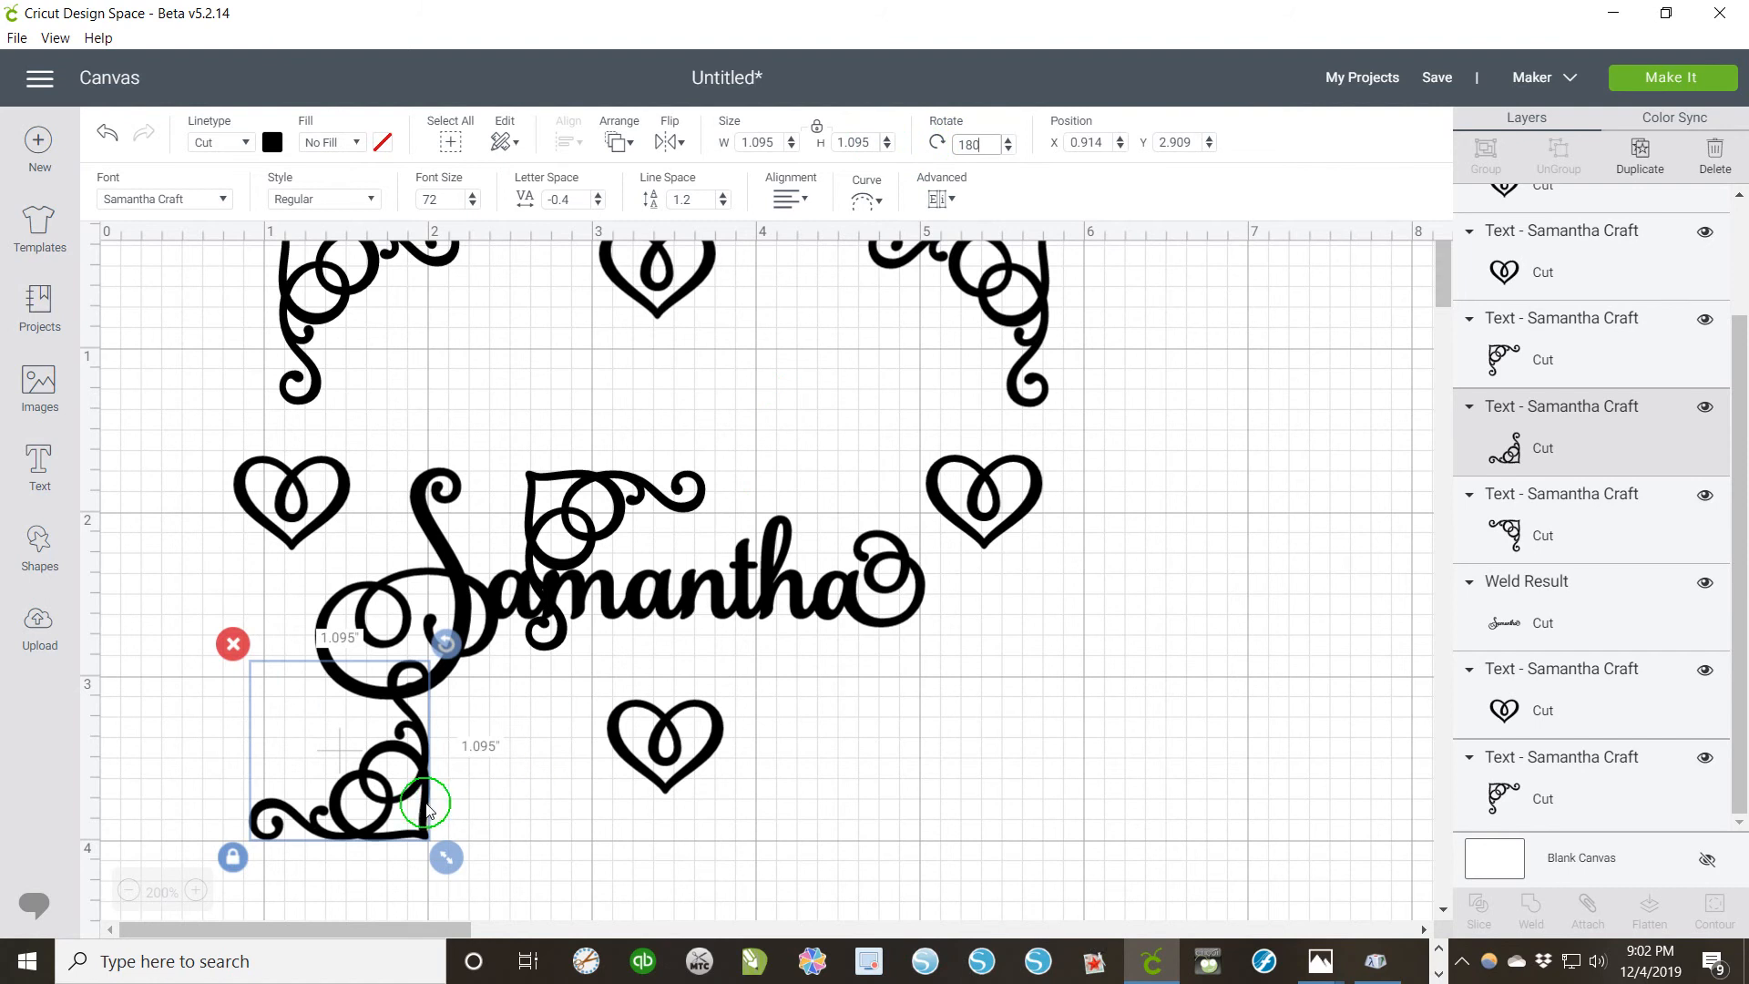
pyautogui.moveTo(428, 808); pyautogui.dragTo(1077, 810)
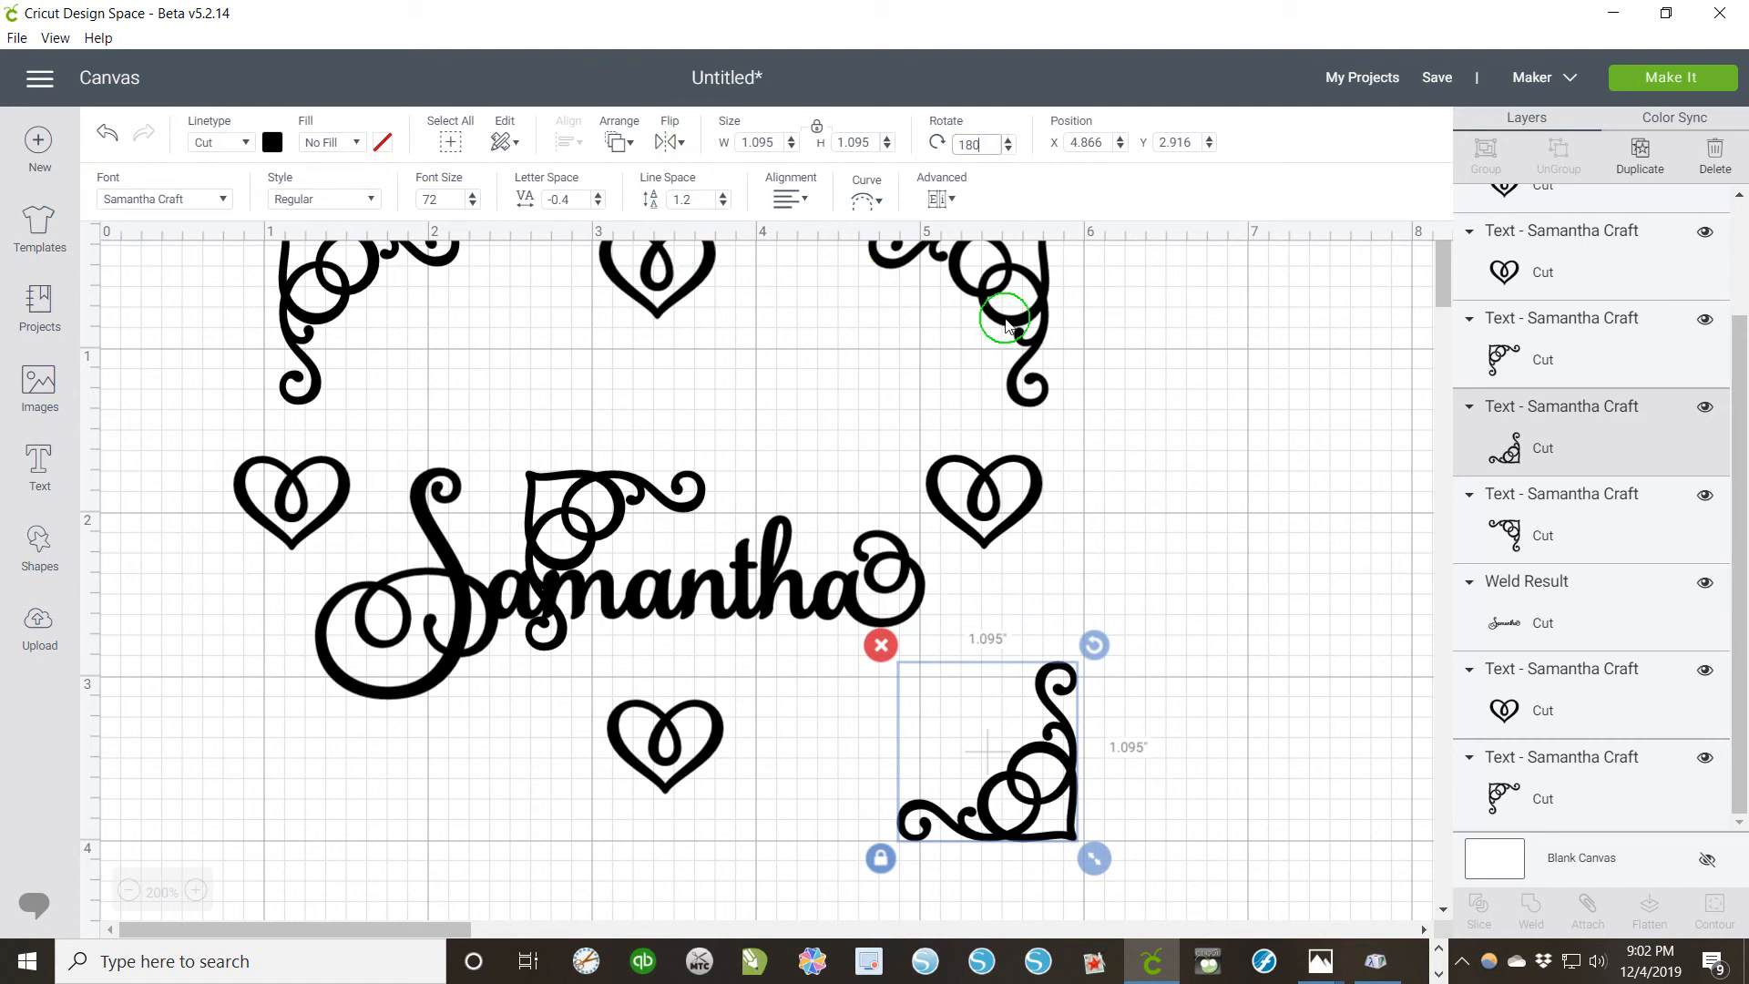
# Step: Flip the remaining flourish over the name vertically and place it as the design's lower-left corner at about X 0.98, Y 2.92
pyautogui.moveTo(551, 484); pyautogui.dragTo(291, 724)
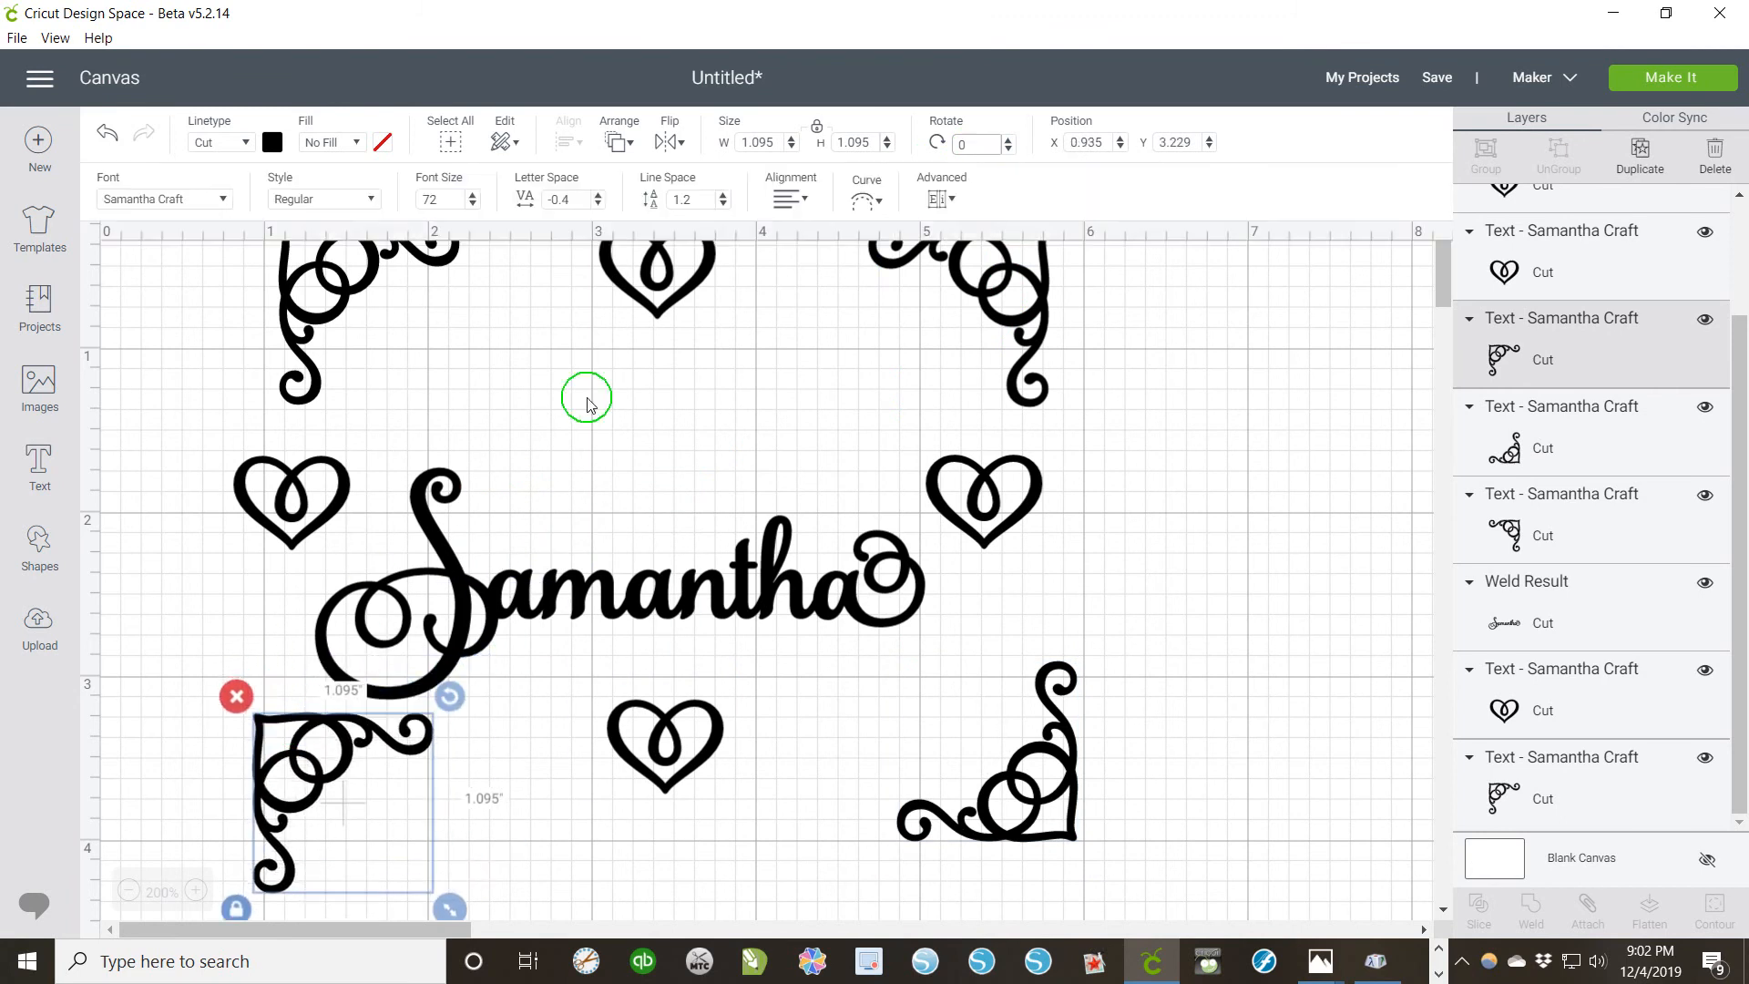
pyautogui.click(665, 143)
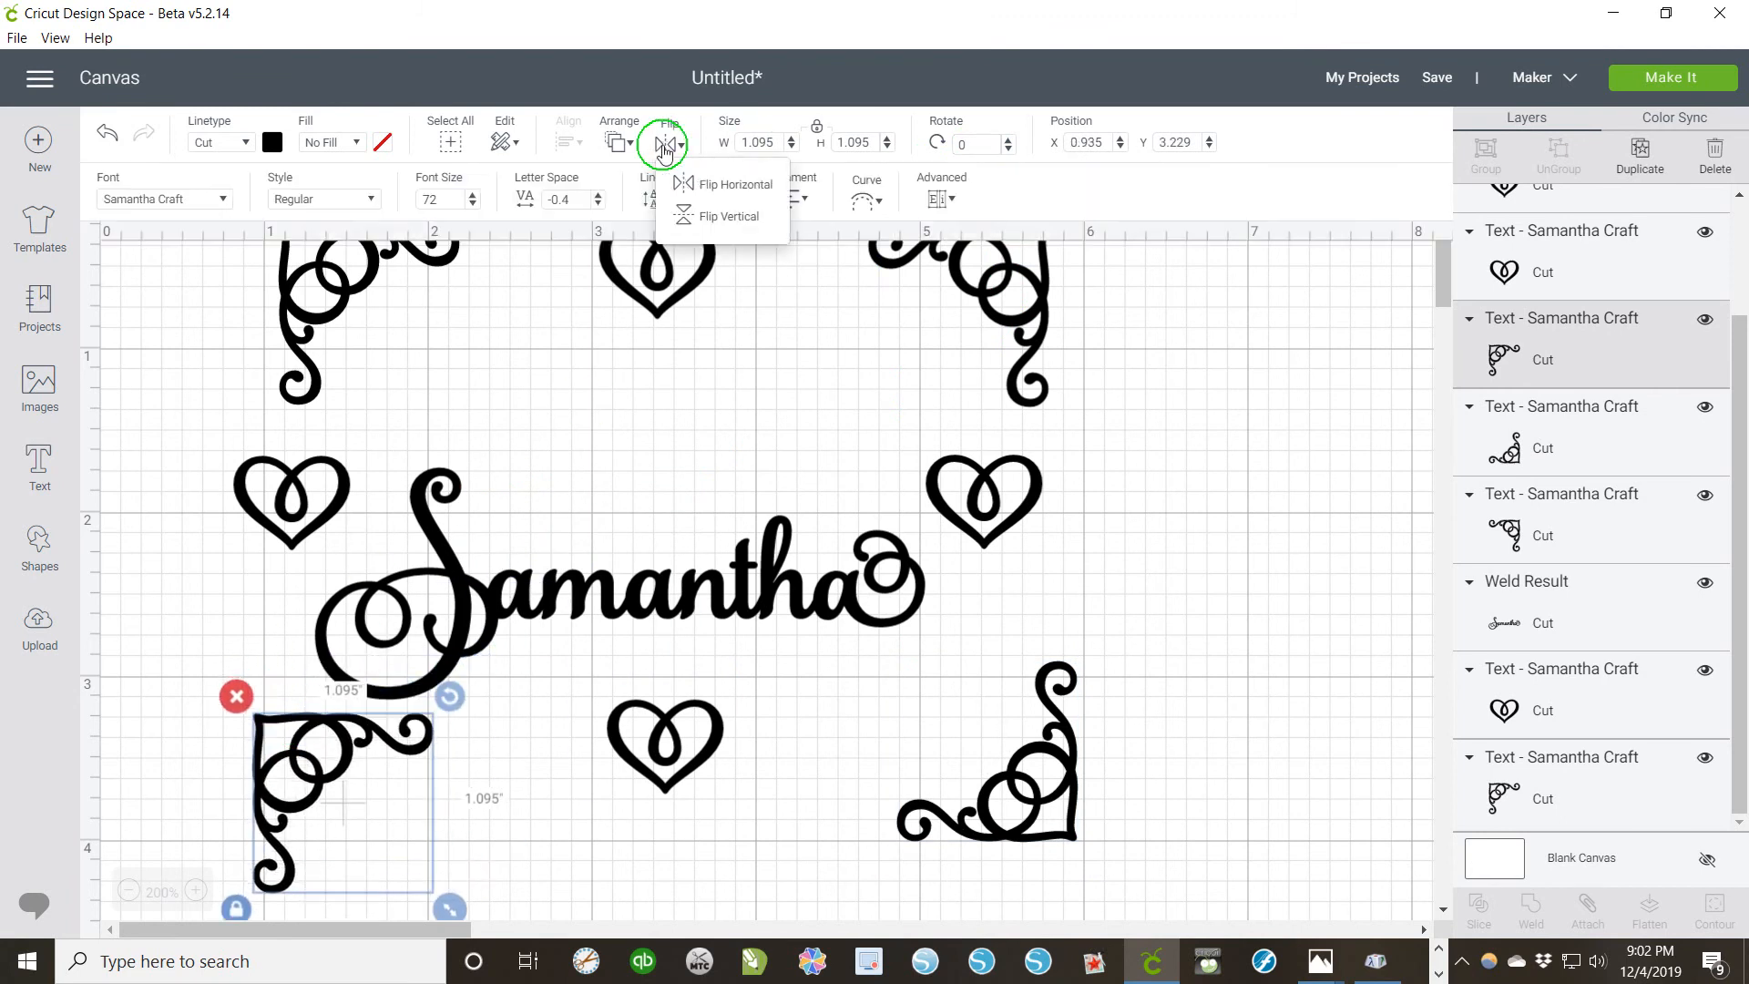
pyautogui.click(704, 215)
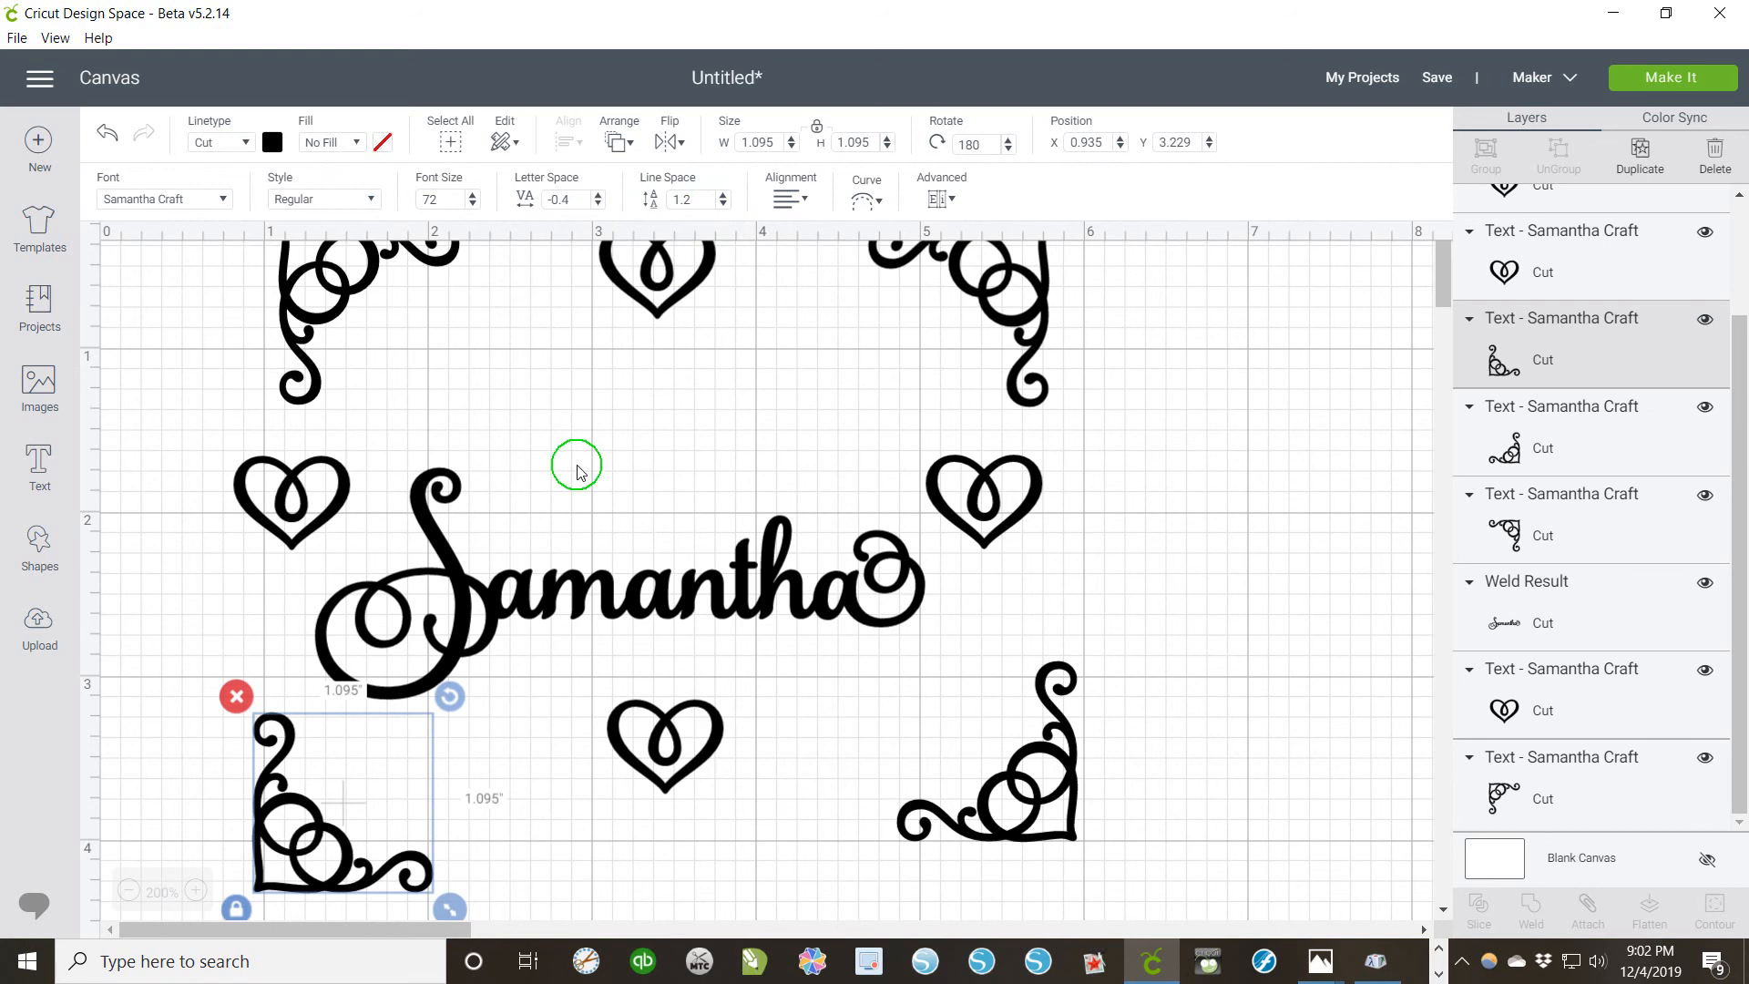
pyautogui.moveTo(312, 831); pyautogui.dragTo(324, 781)
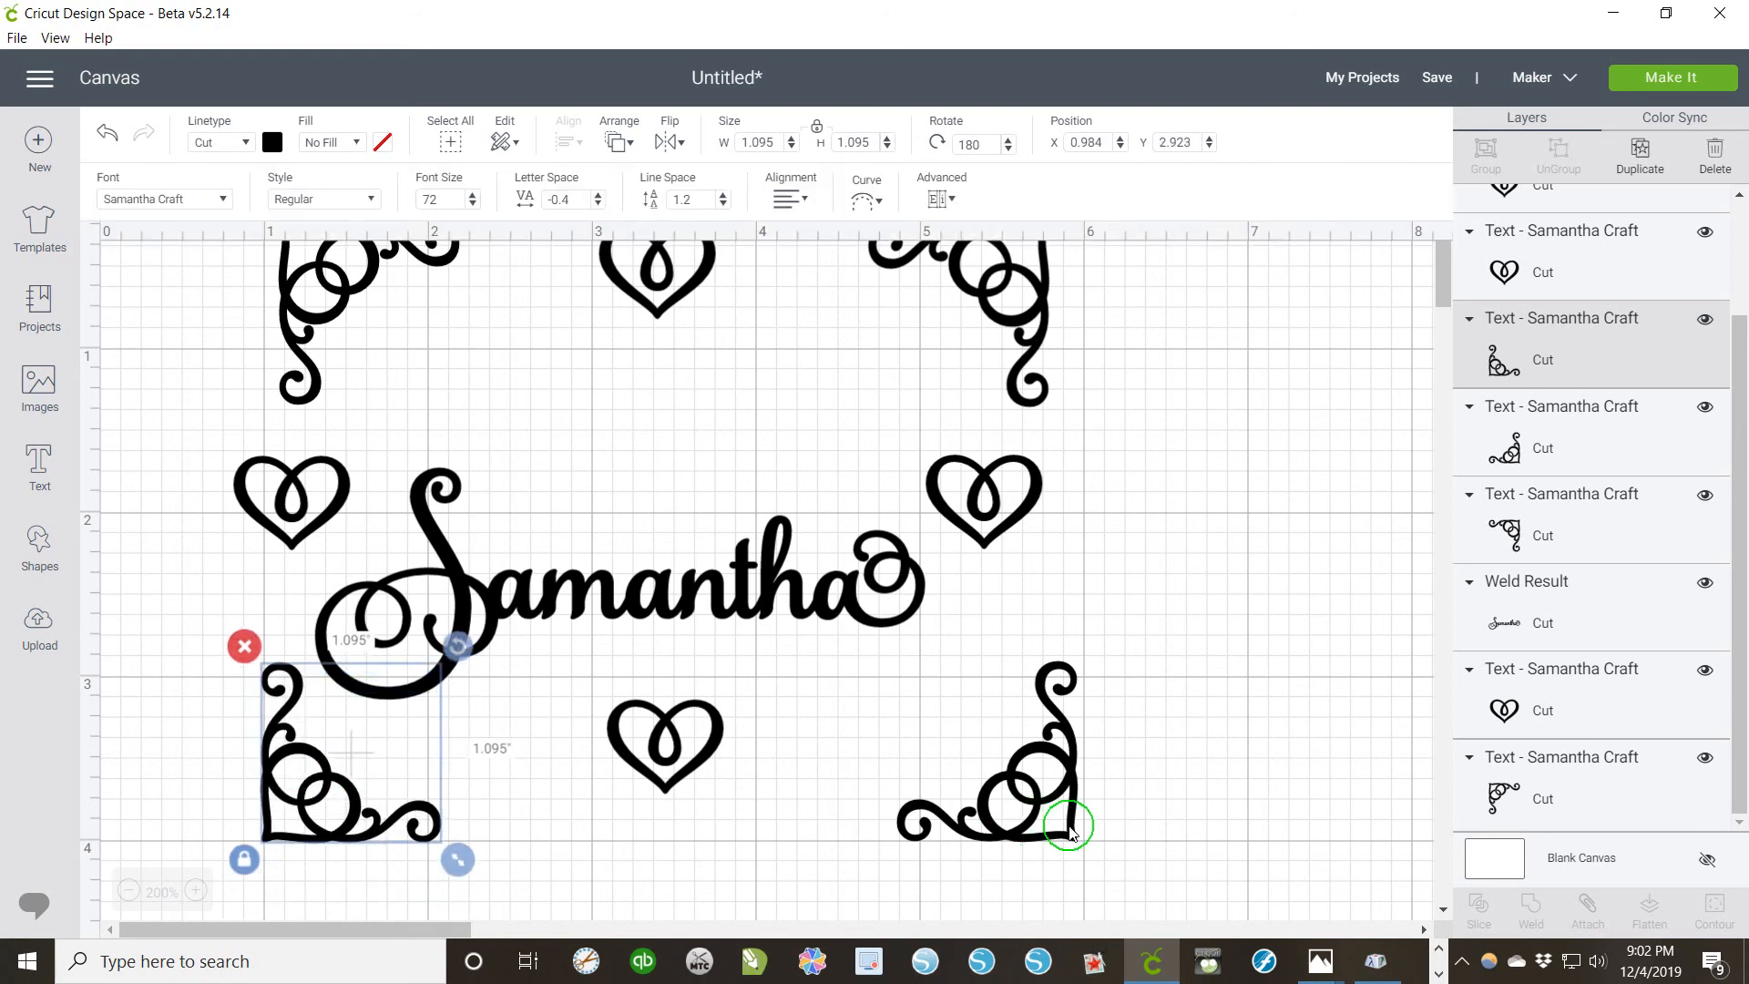
# Step: Shift the lower-right flourish to about X 4.71, Y 2.90 and lower the heart below the name to about Y 3.41
pyautogui.moveTo(1068, 831); pyautogui.dragTo(1045, 829)
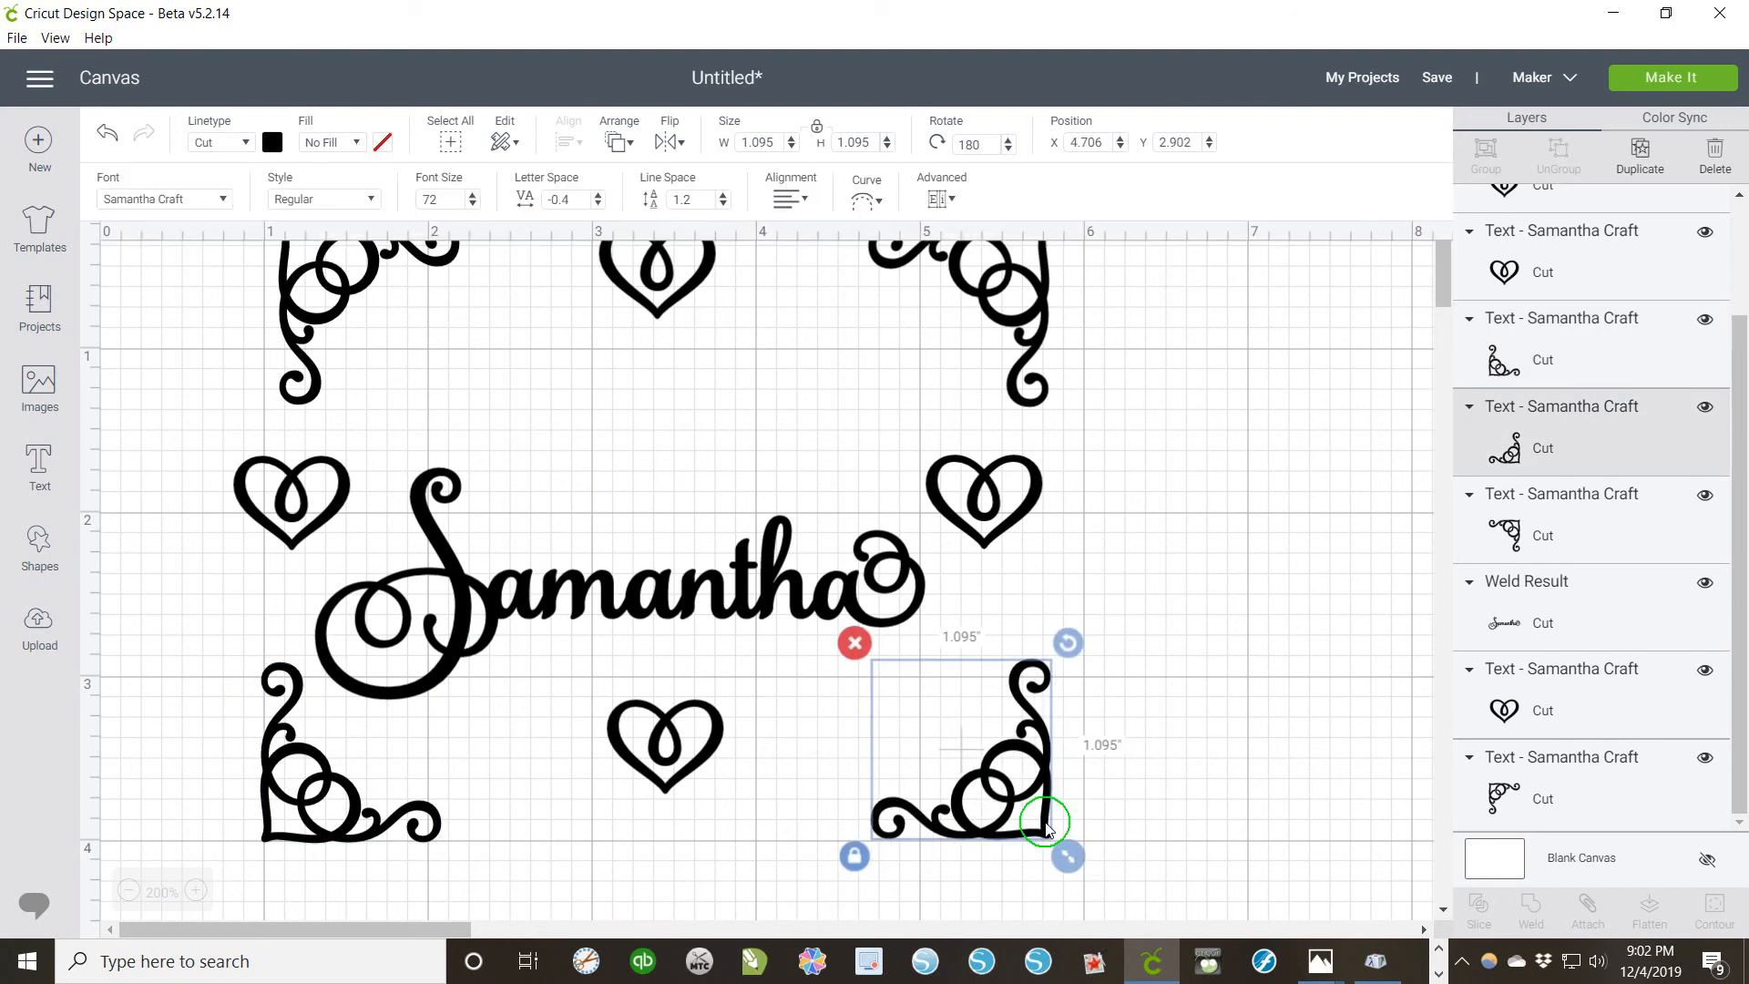
pyautogui.click(668, 789)
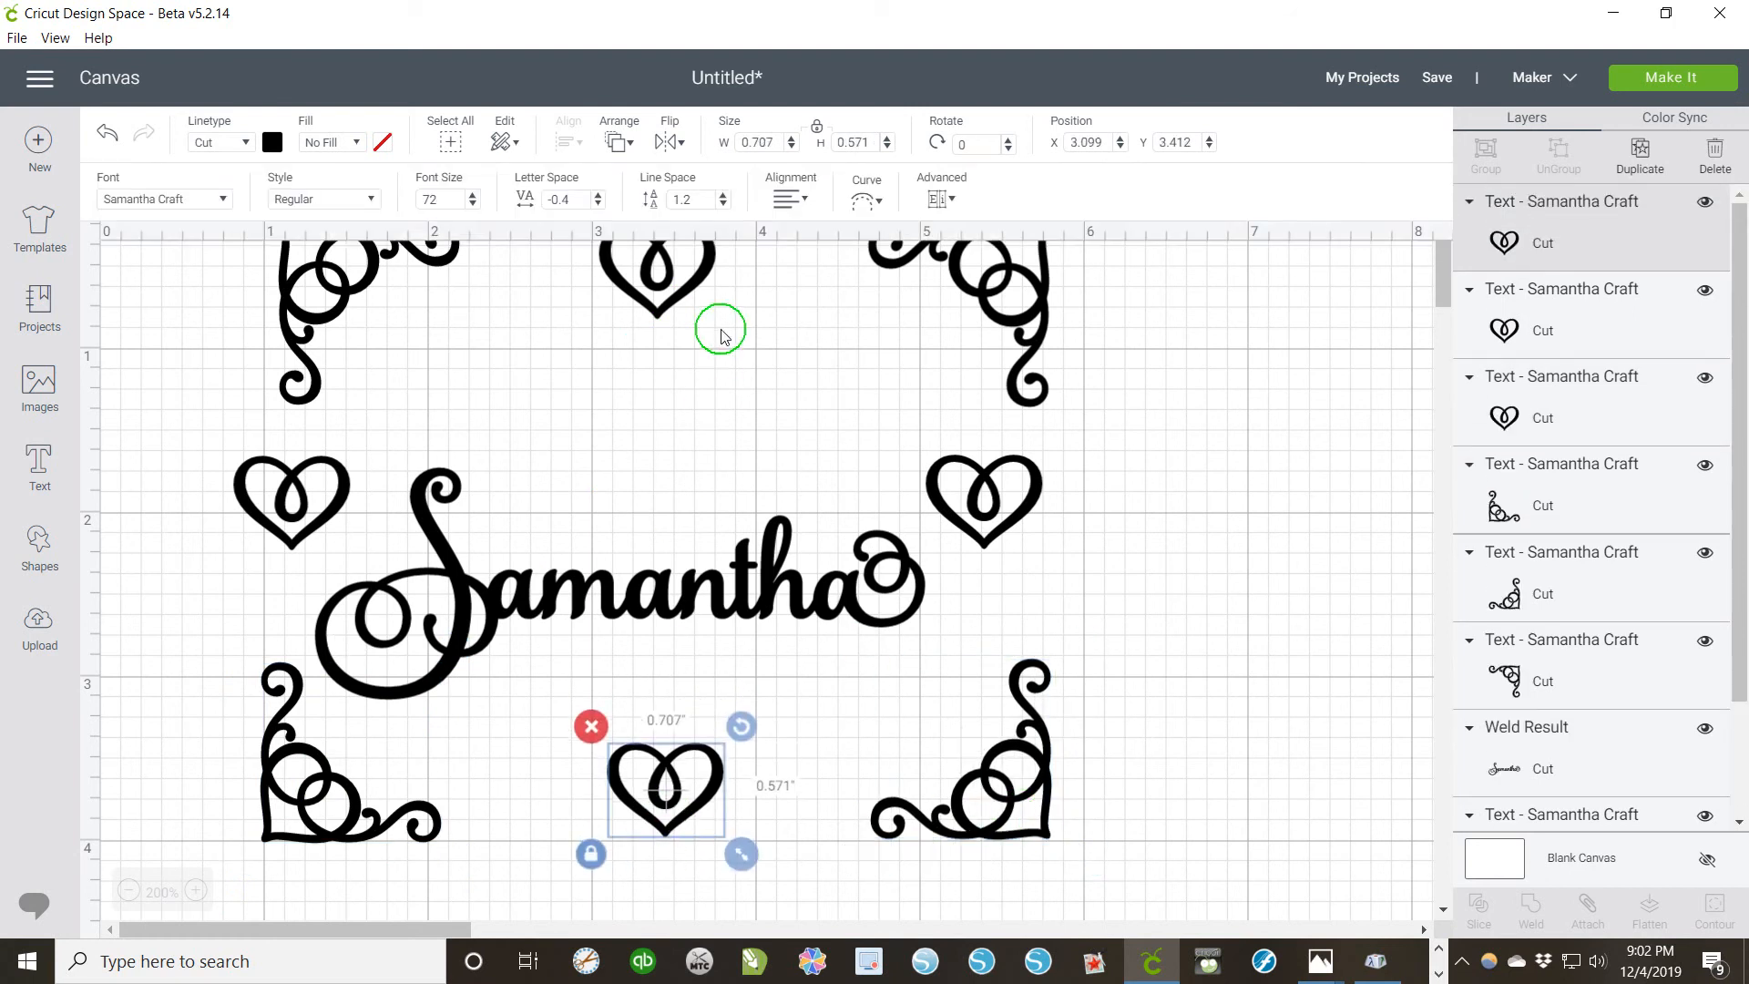
pyautogui.click(1210, 515)
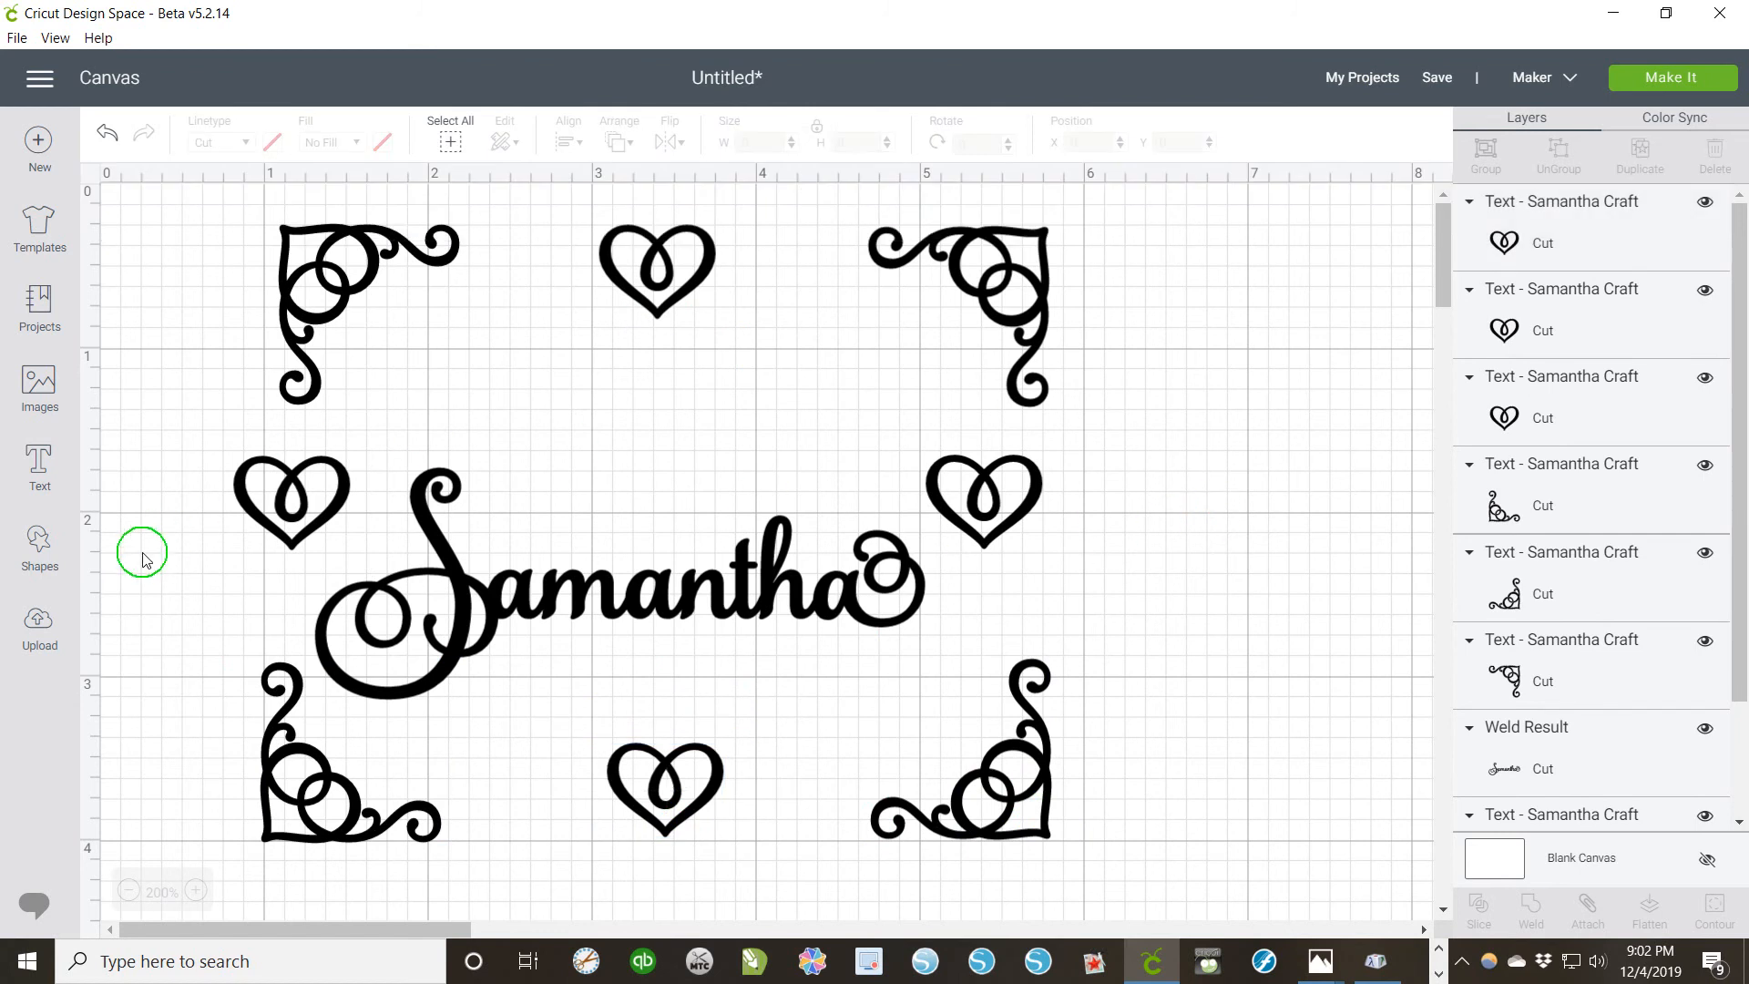
# Step: Add a square shape, colour it salmon pink, and move it over the design at about X 0.87, Y 0.28
pyautogui.click(42, 546)
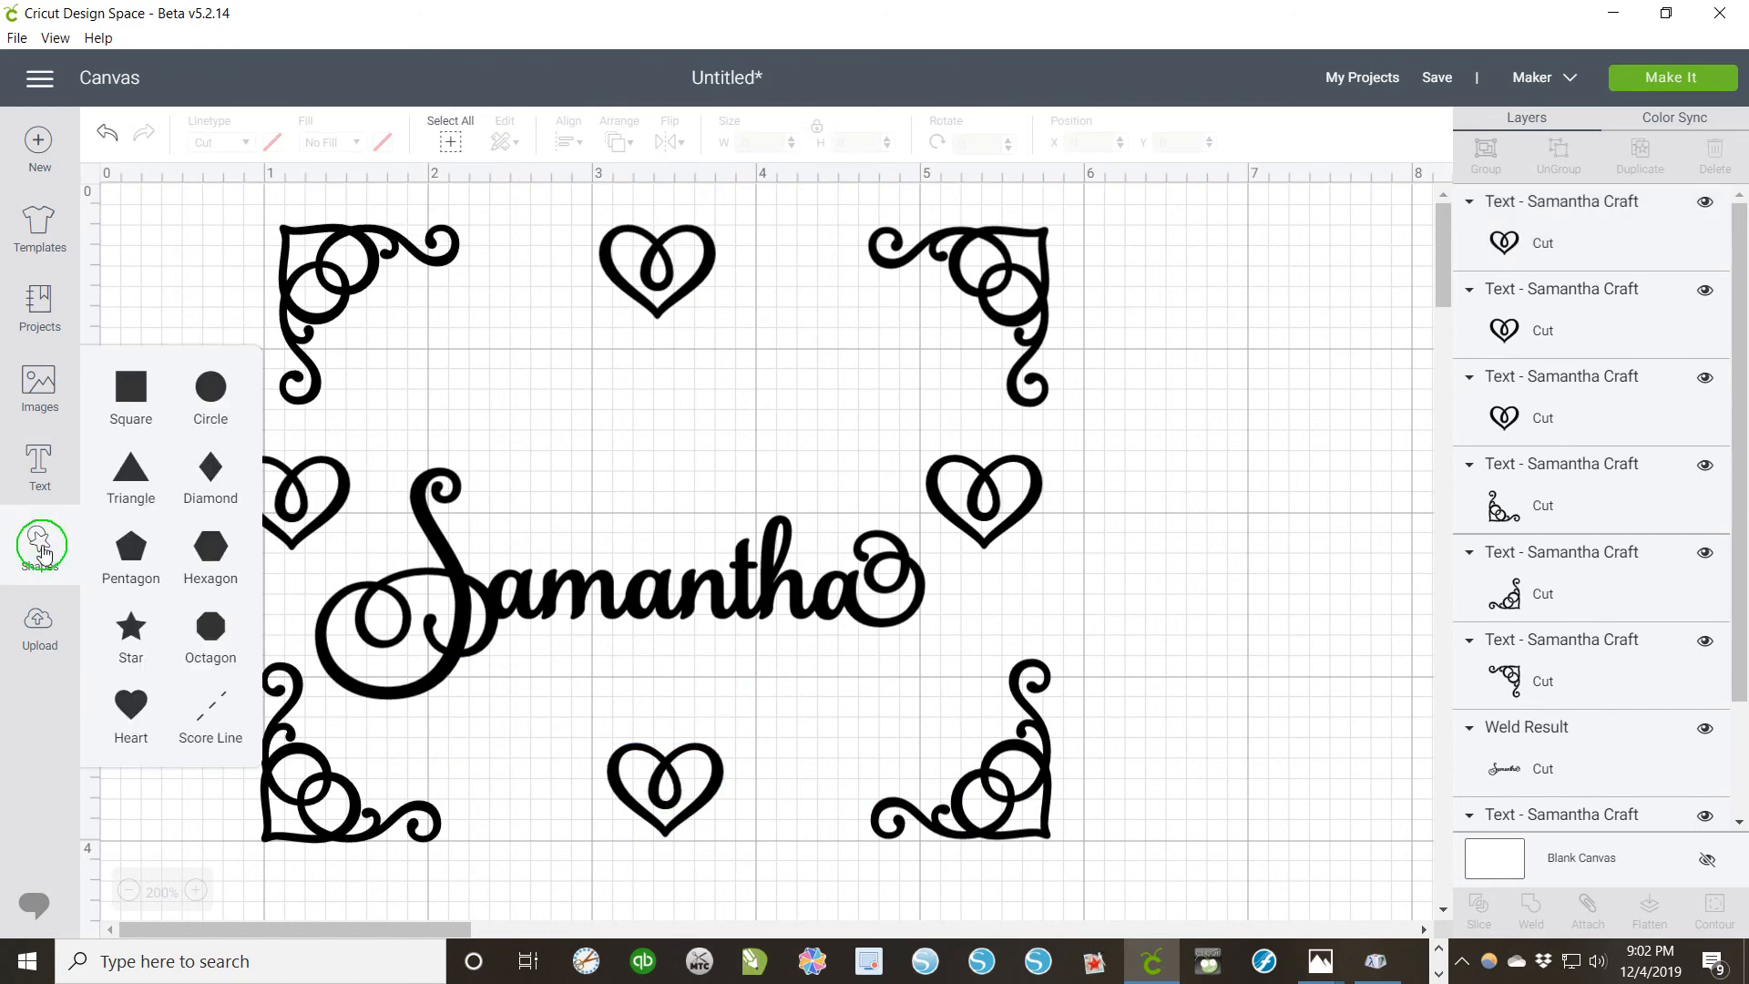
pyautogui.click(131, 401)
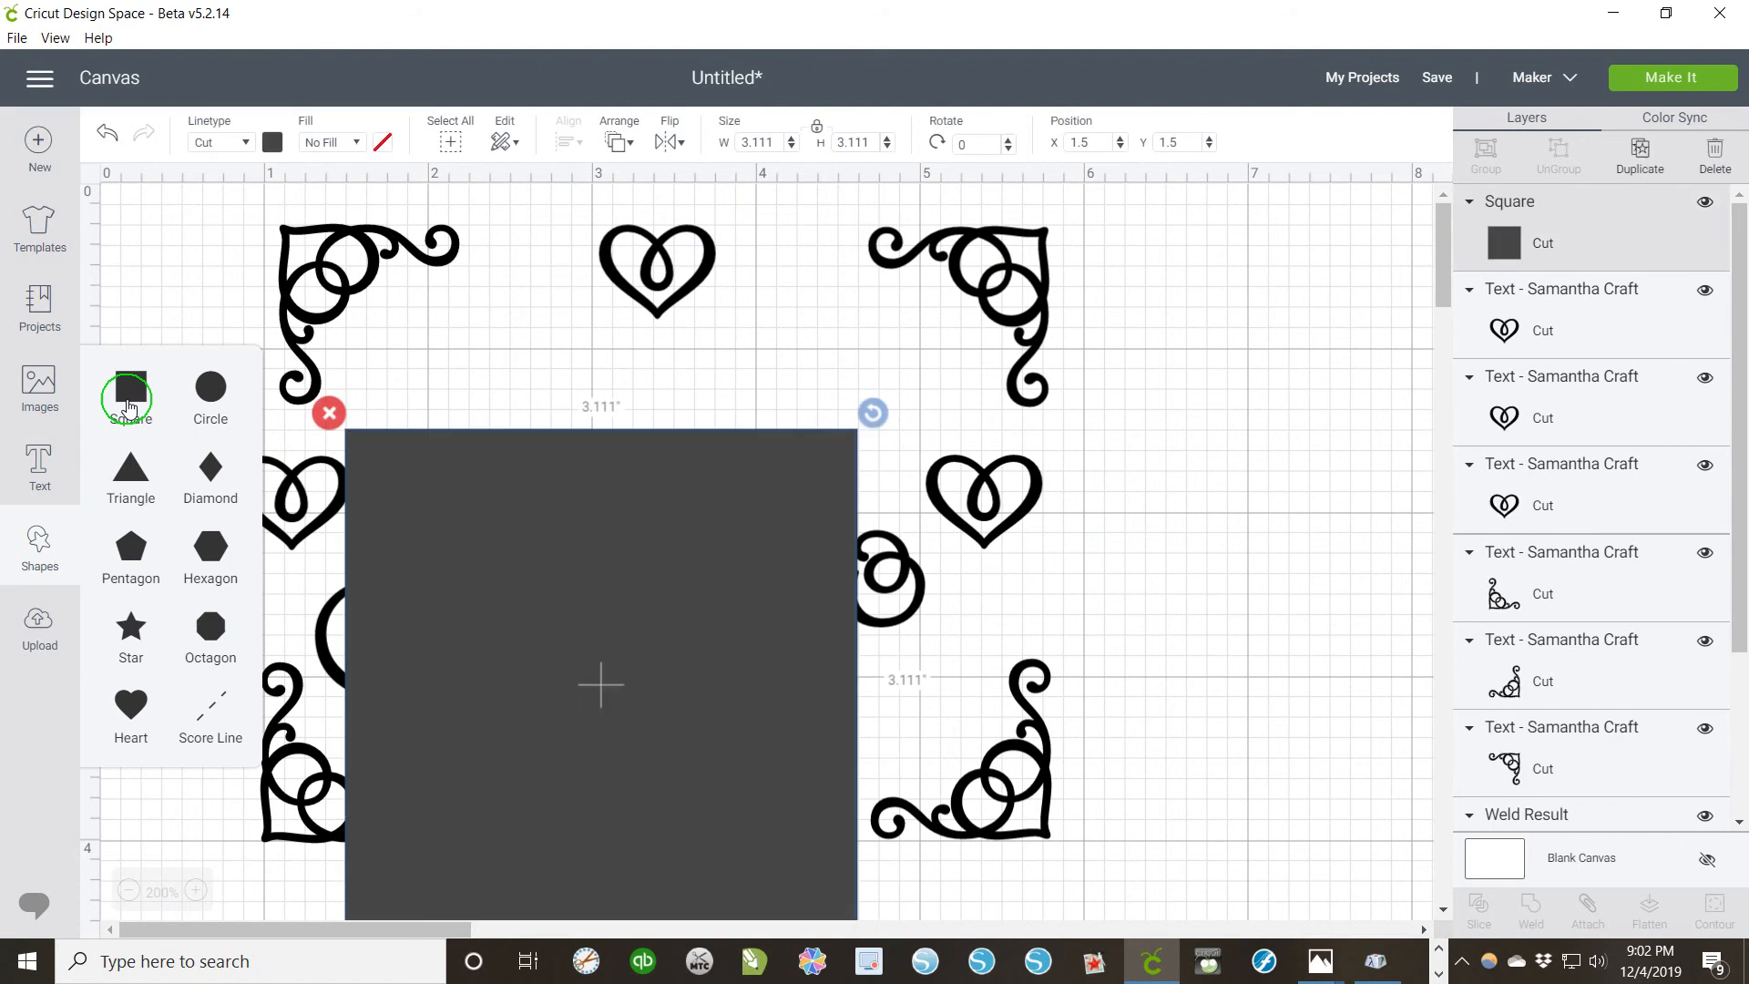
pyautogui.click(272, 142)
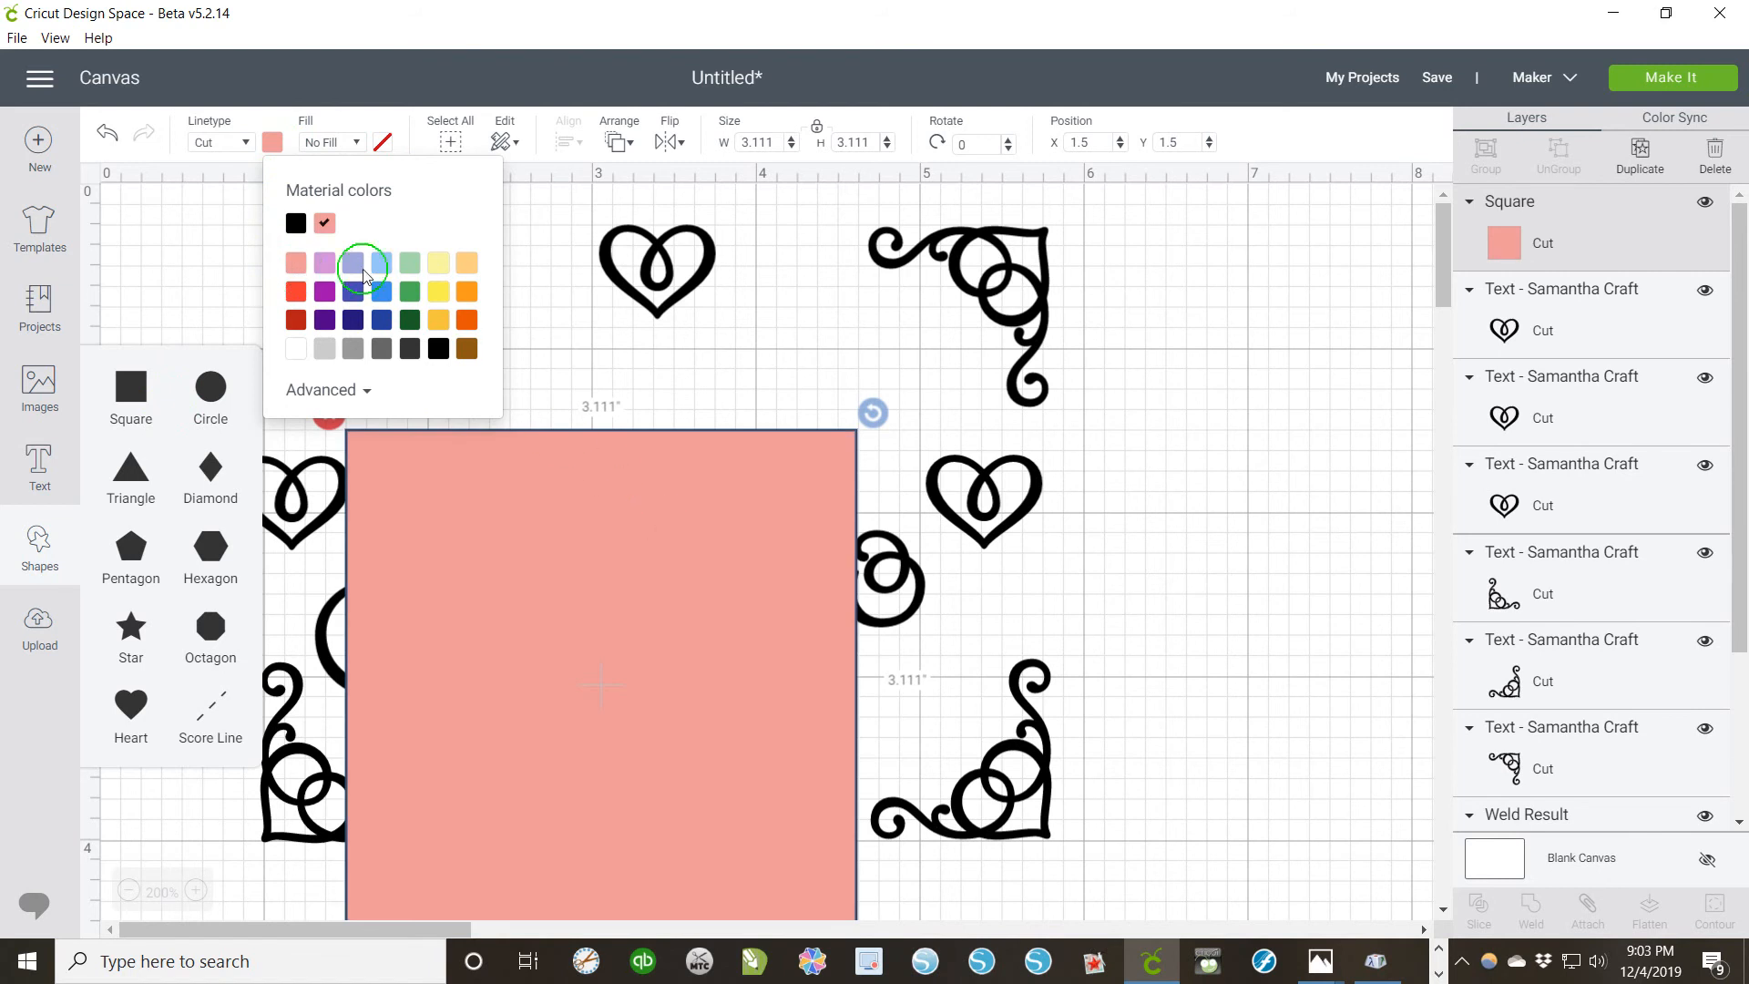
pyautogui.moveTo(581, 580); pyautogui.dragTo(431, 415)
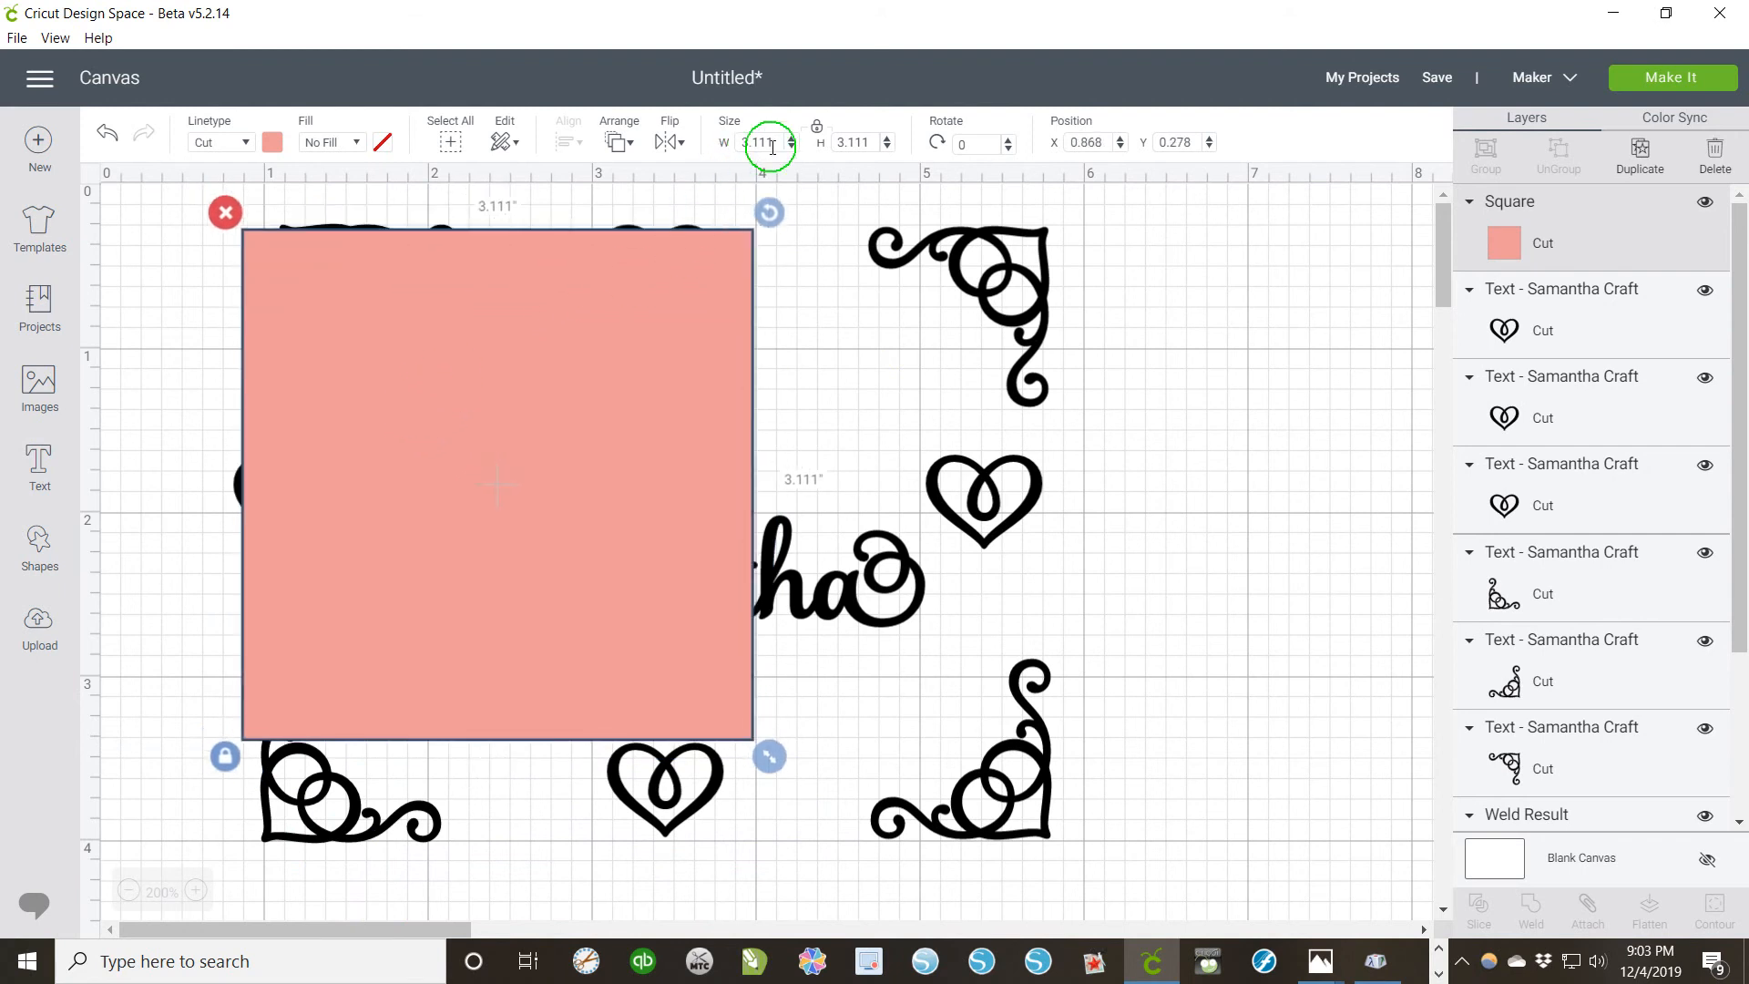
# Step: Set the pink square's width to 4 inches, unlock its proportions, and set its height to 3 inches
pyautogui.moveTo(779, 143); pyautogui.dragTo(747, 143)
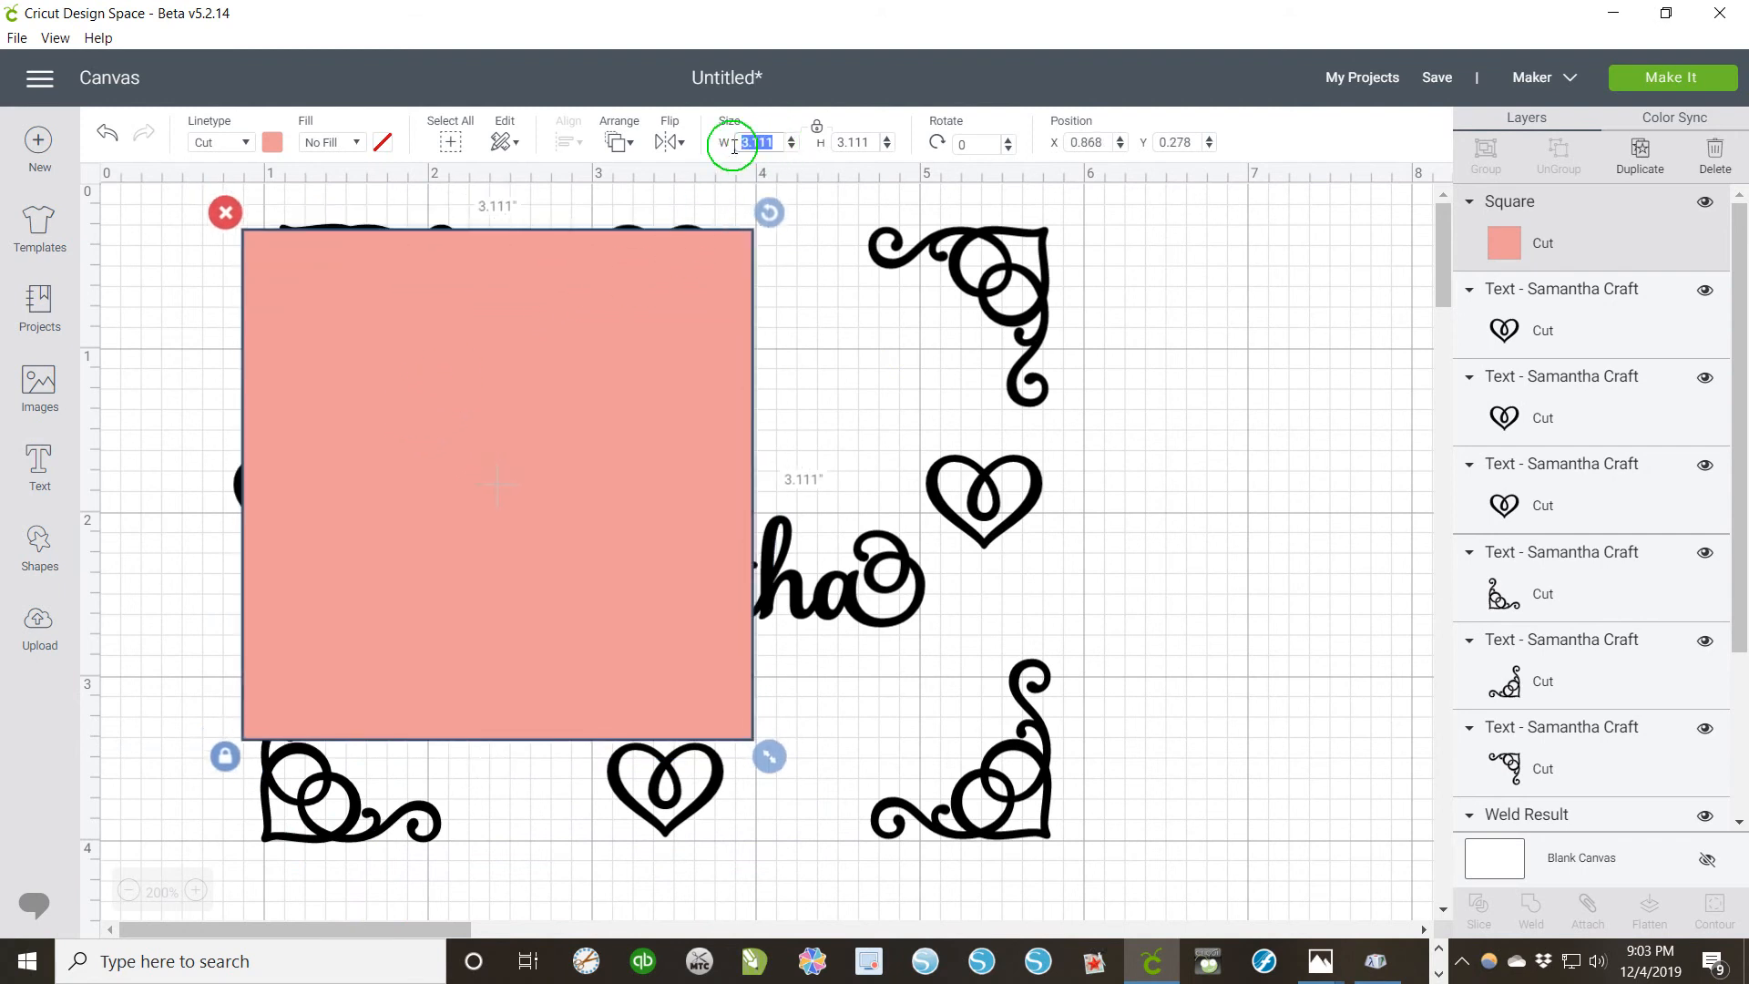
pyautogui.write('4')
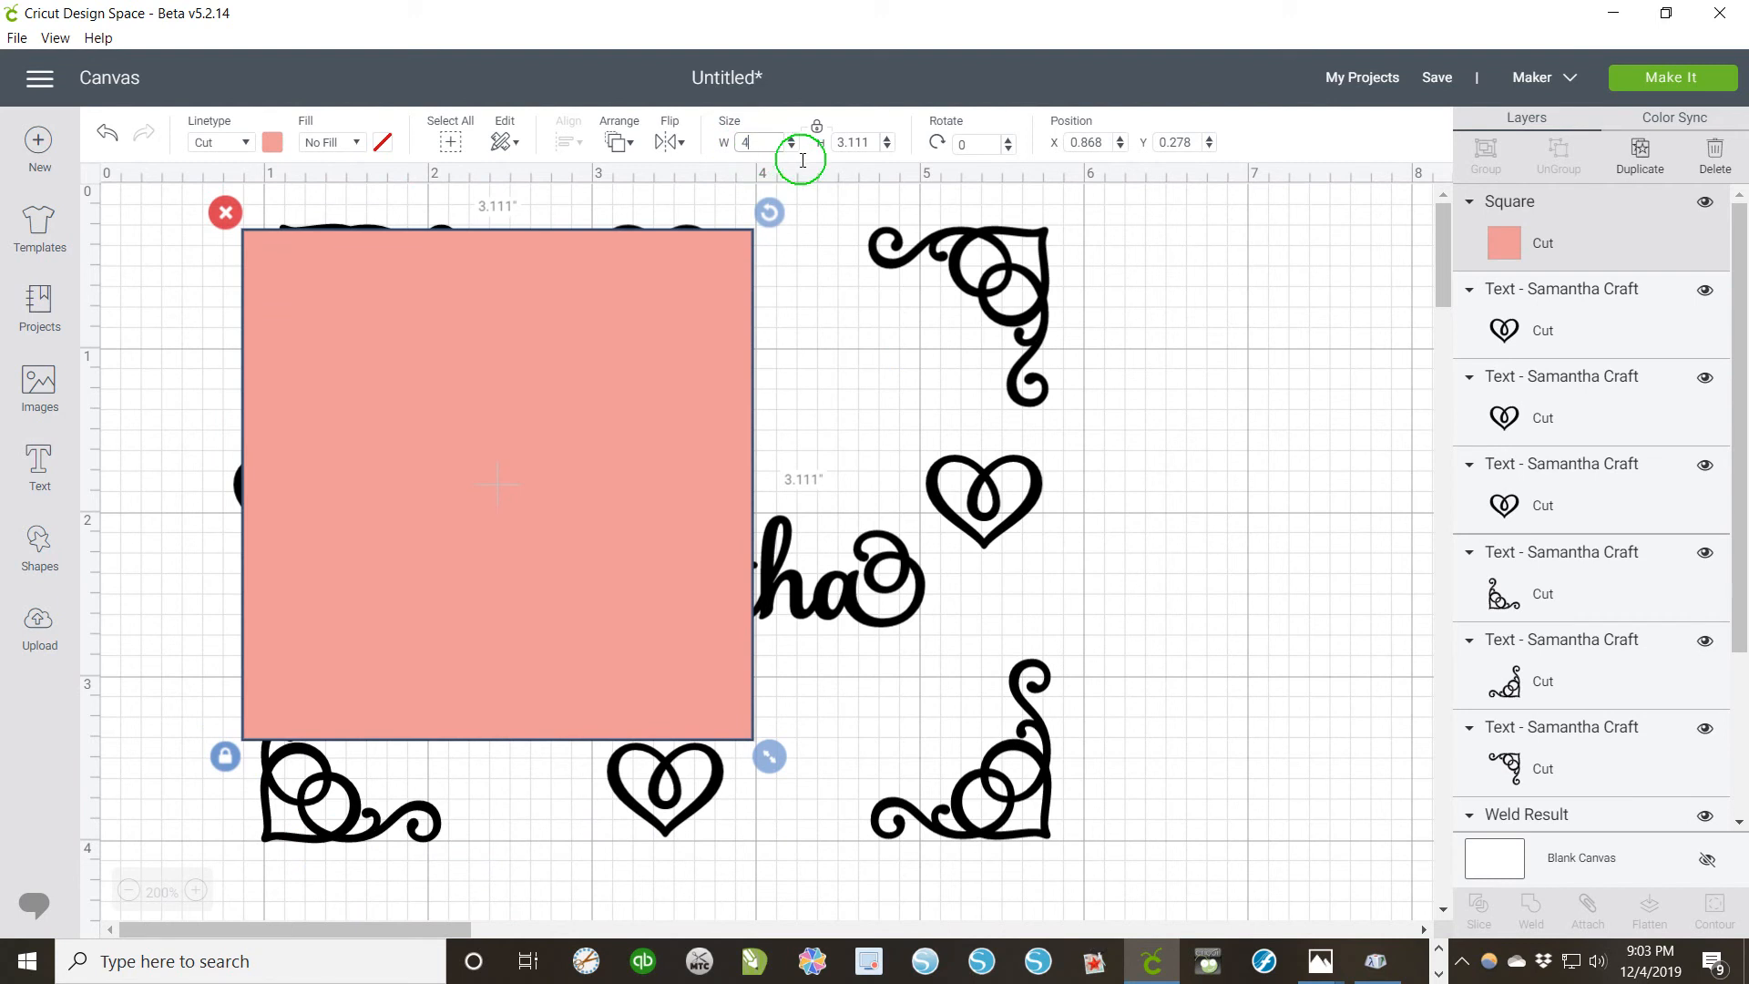
pyautogui.click(856, 142)
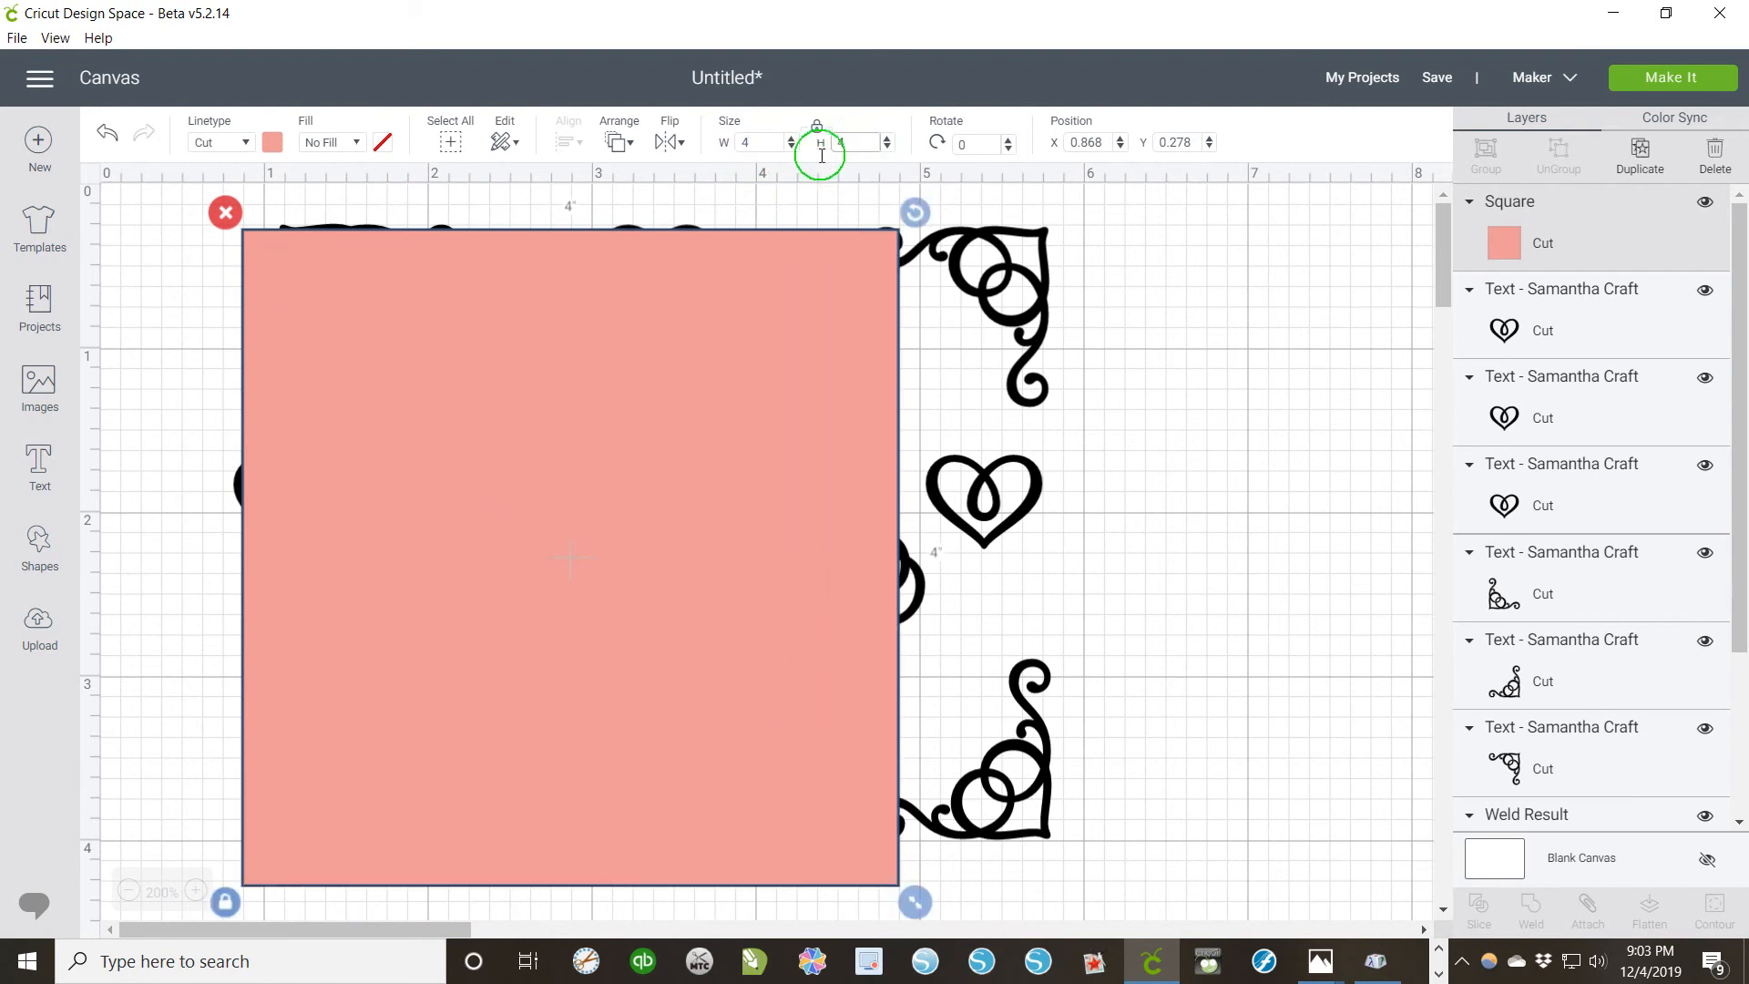
pyautogui.click(817, 133)
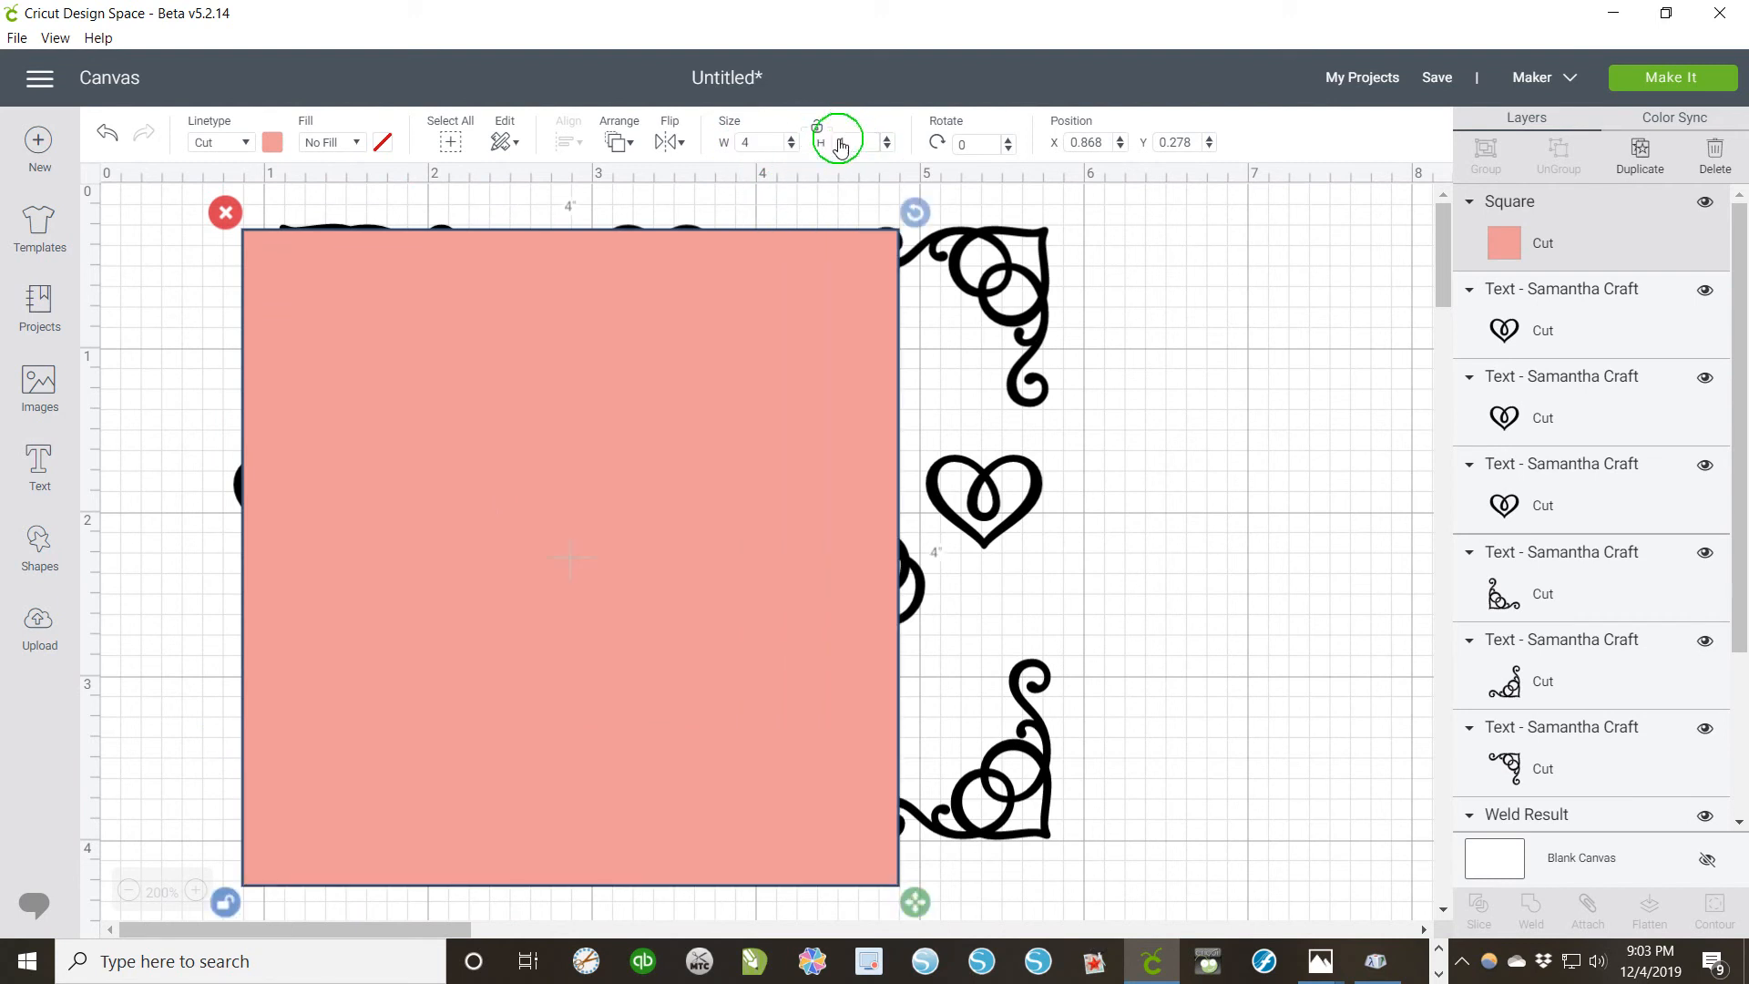
pyautogui.moveTo(845, 143); pyautogui.dragTo(823, 151)
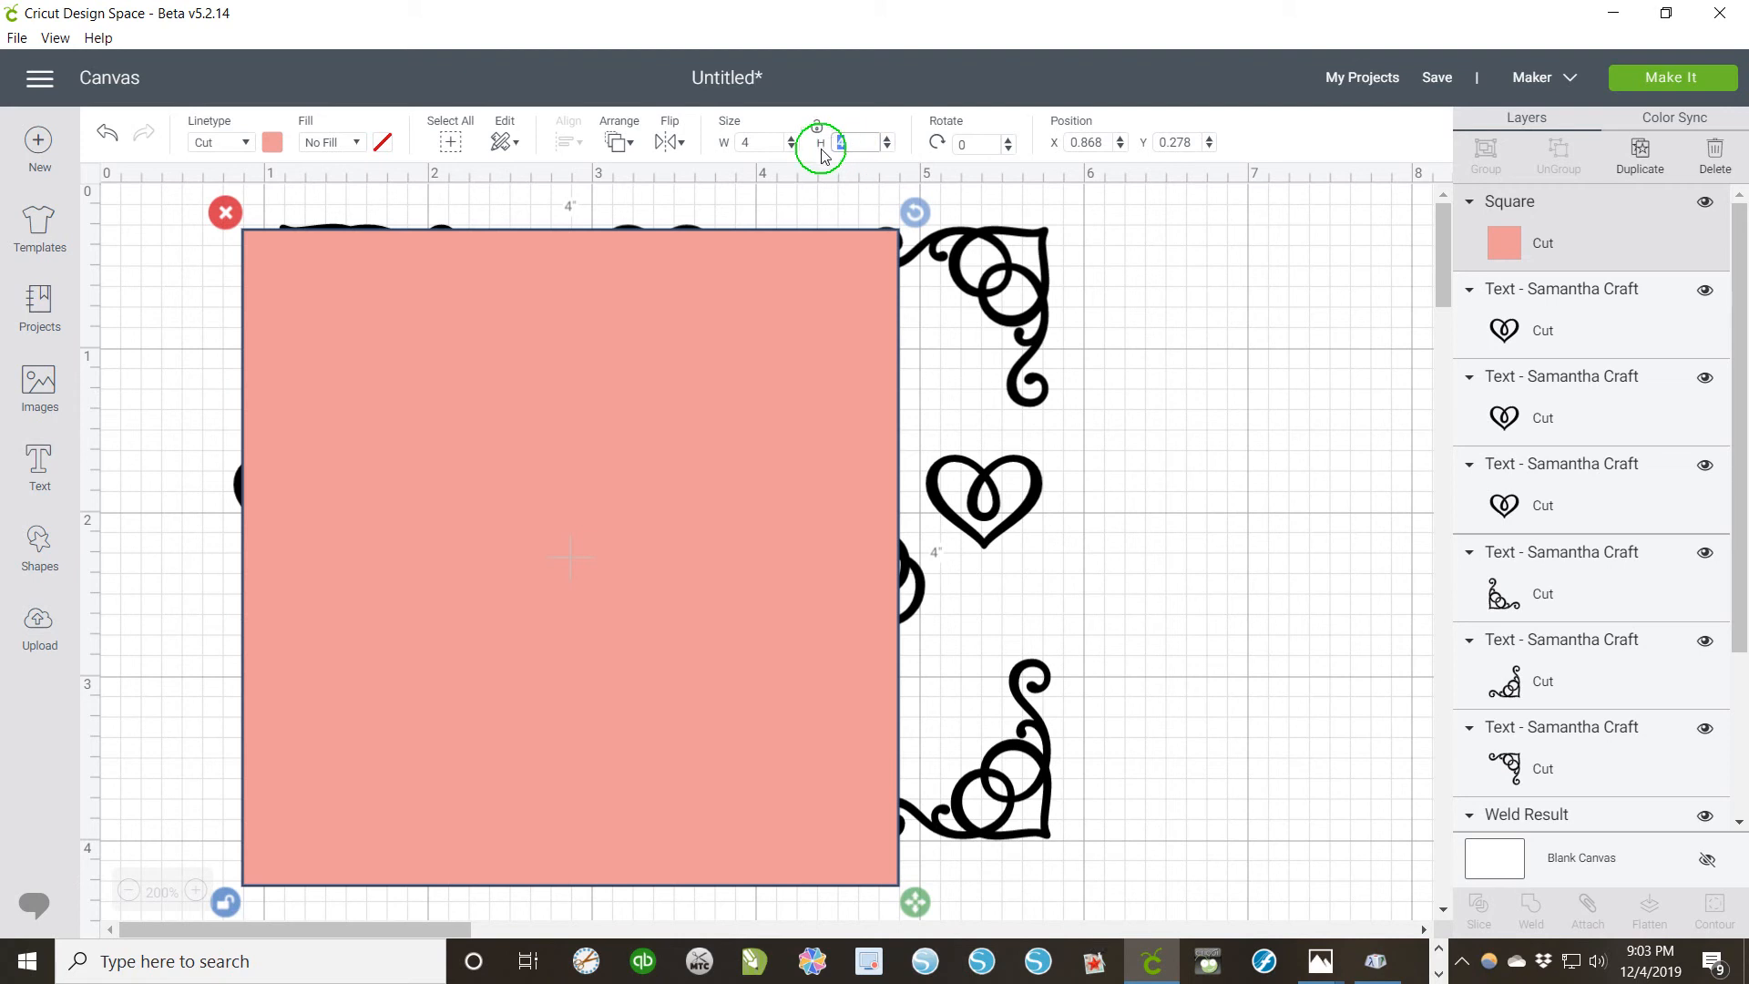
pyautogui.write('3')
pyautogui.press('Return')
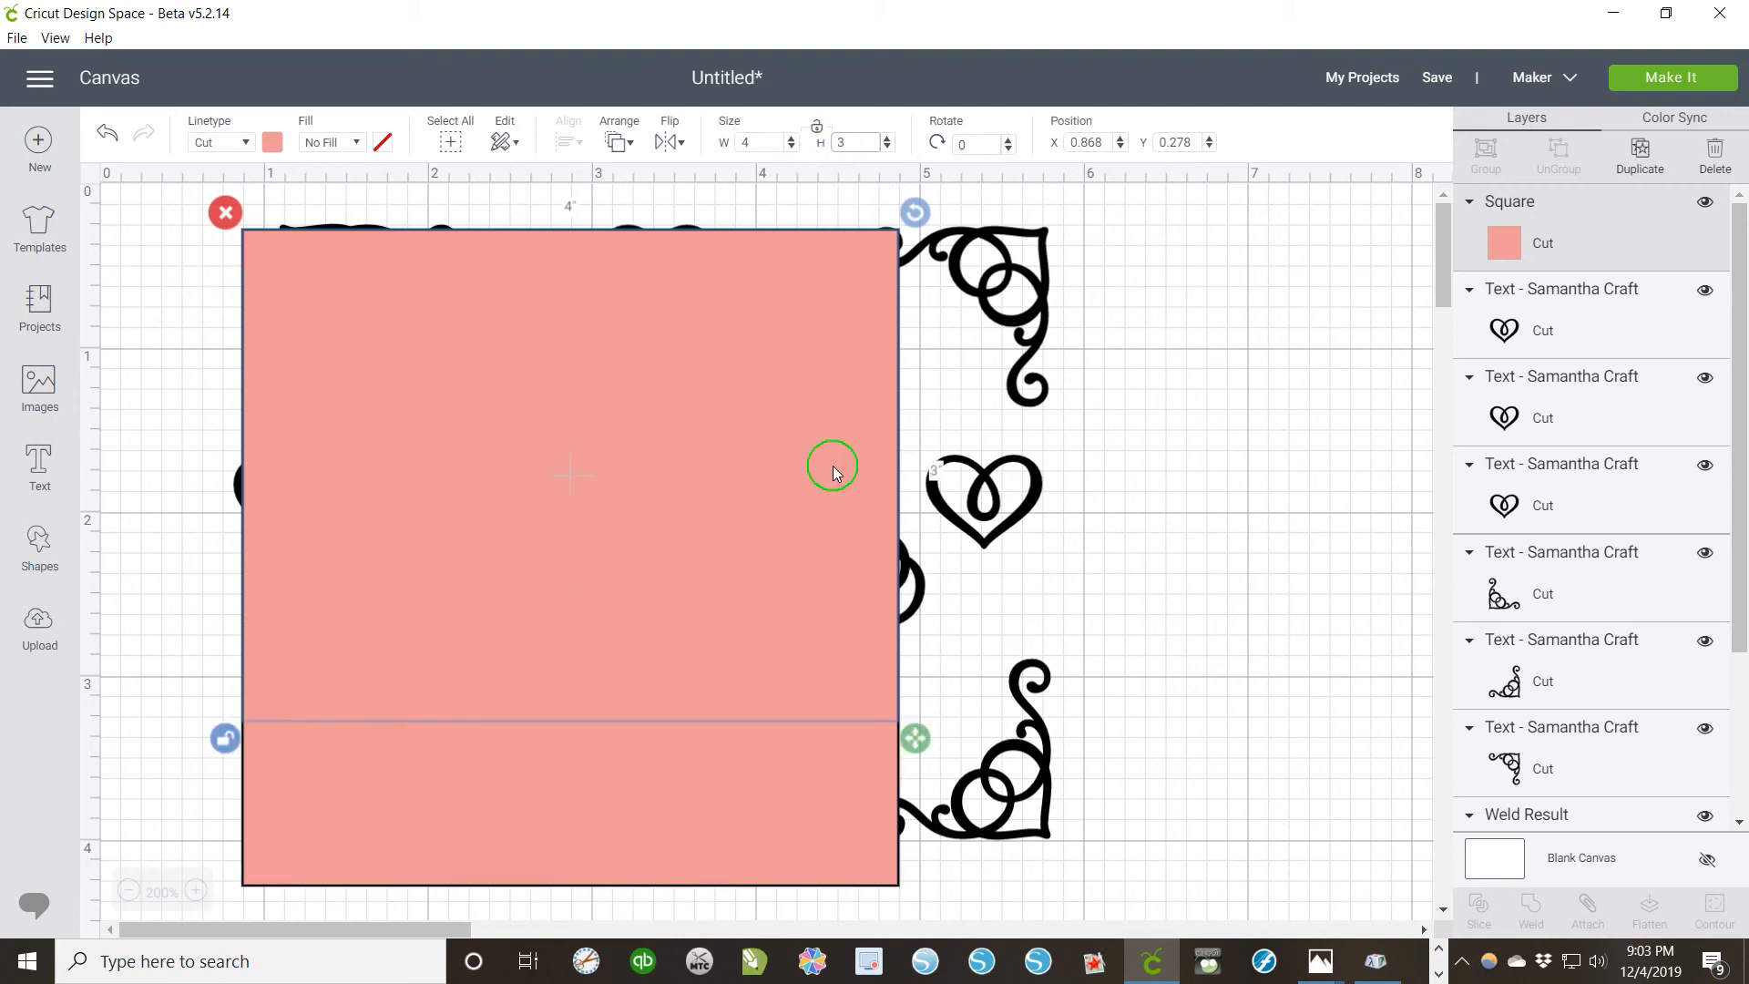
# Step: Move the pink rectangle beside the design to about X 6, Y 0.40, and the welded name onto it at about X 6.30, Y 1.14
pyautogui.moveTo(772, 545); pyautogui.dragTo(1184, 601)
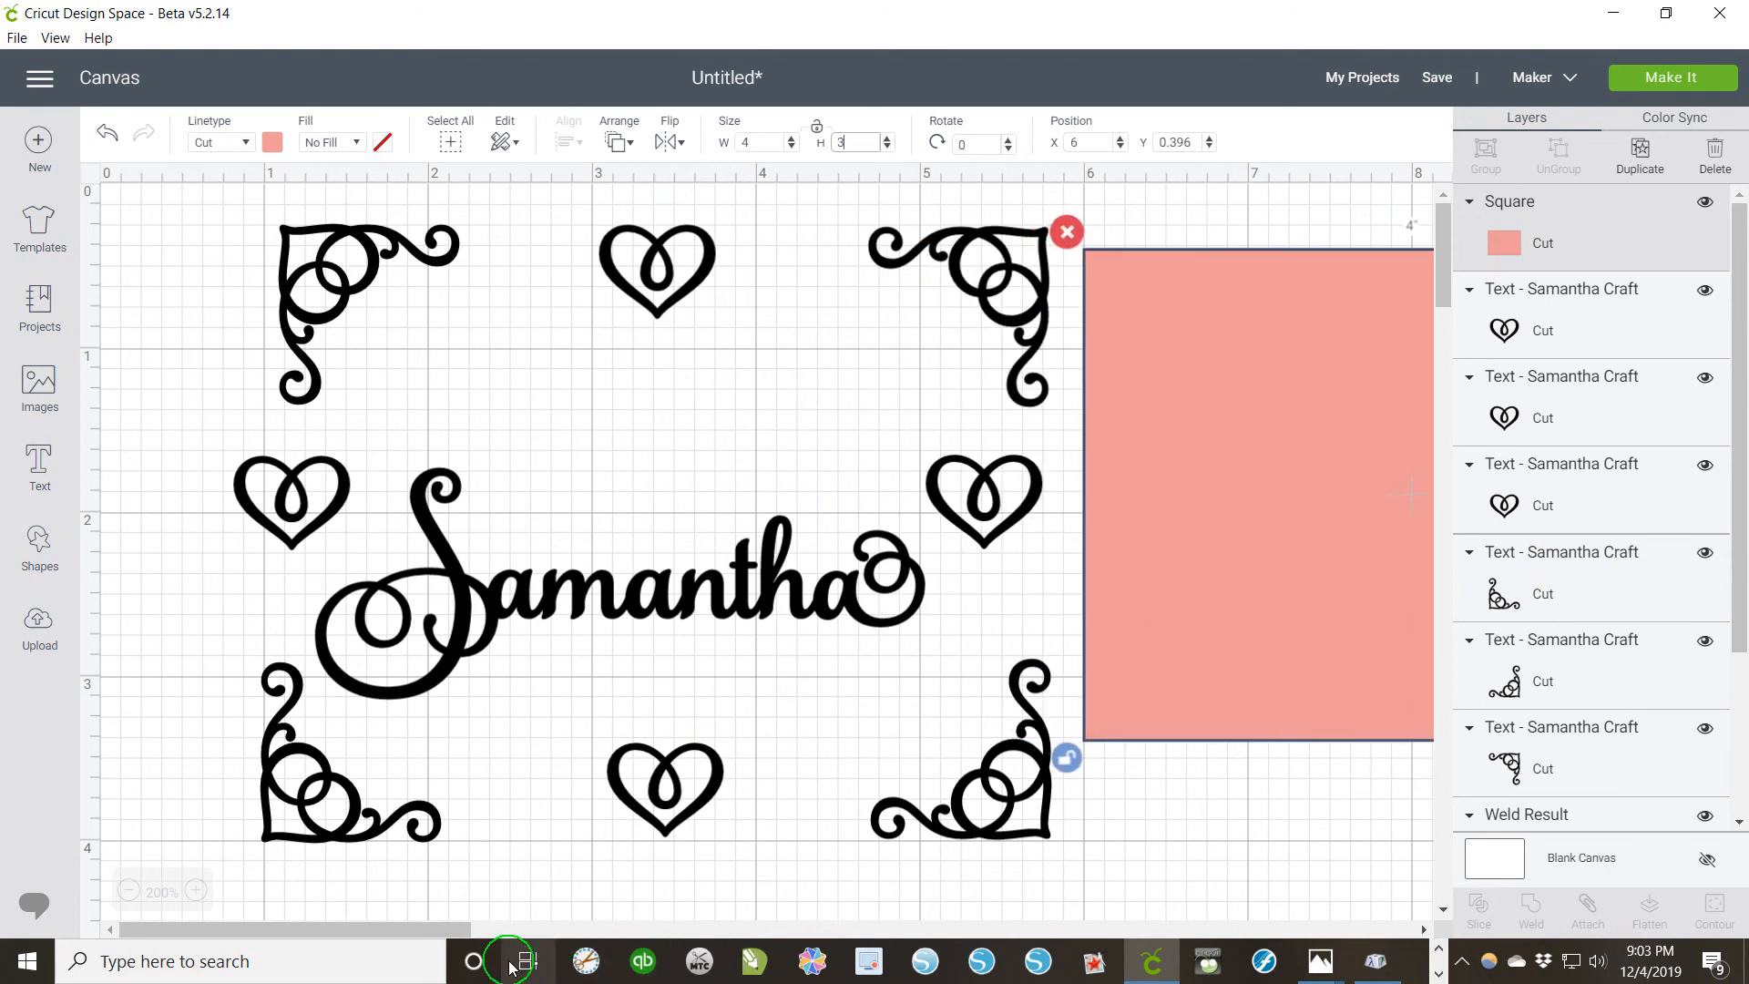
pyautogui.moveTo(437, 929); pyautogui.dragTo(505, 936)
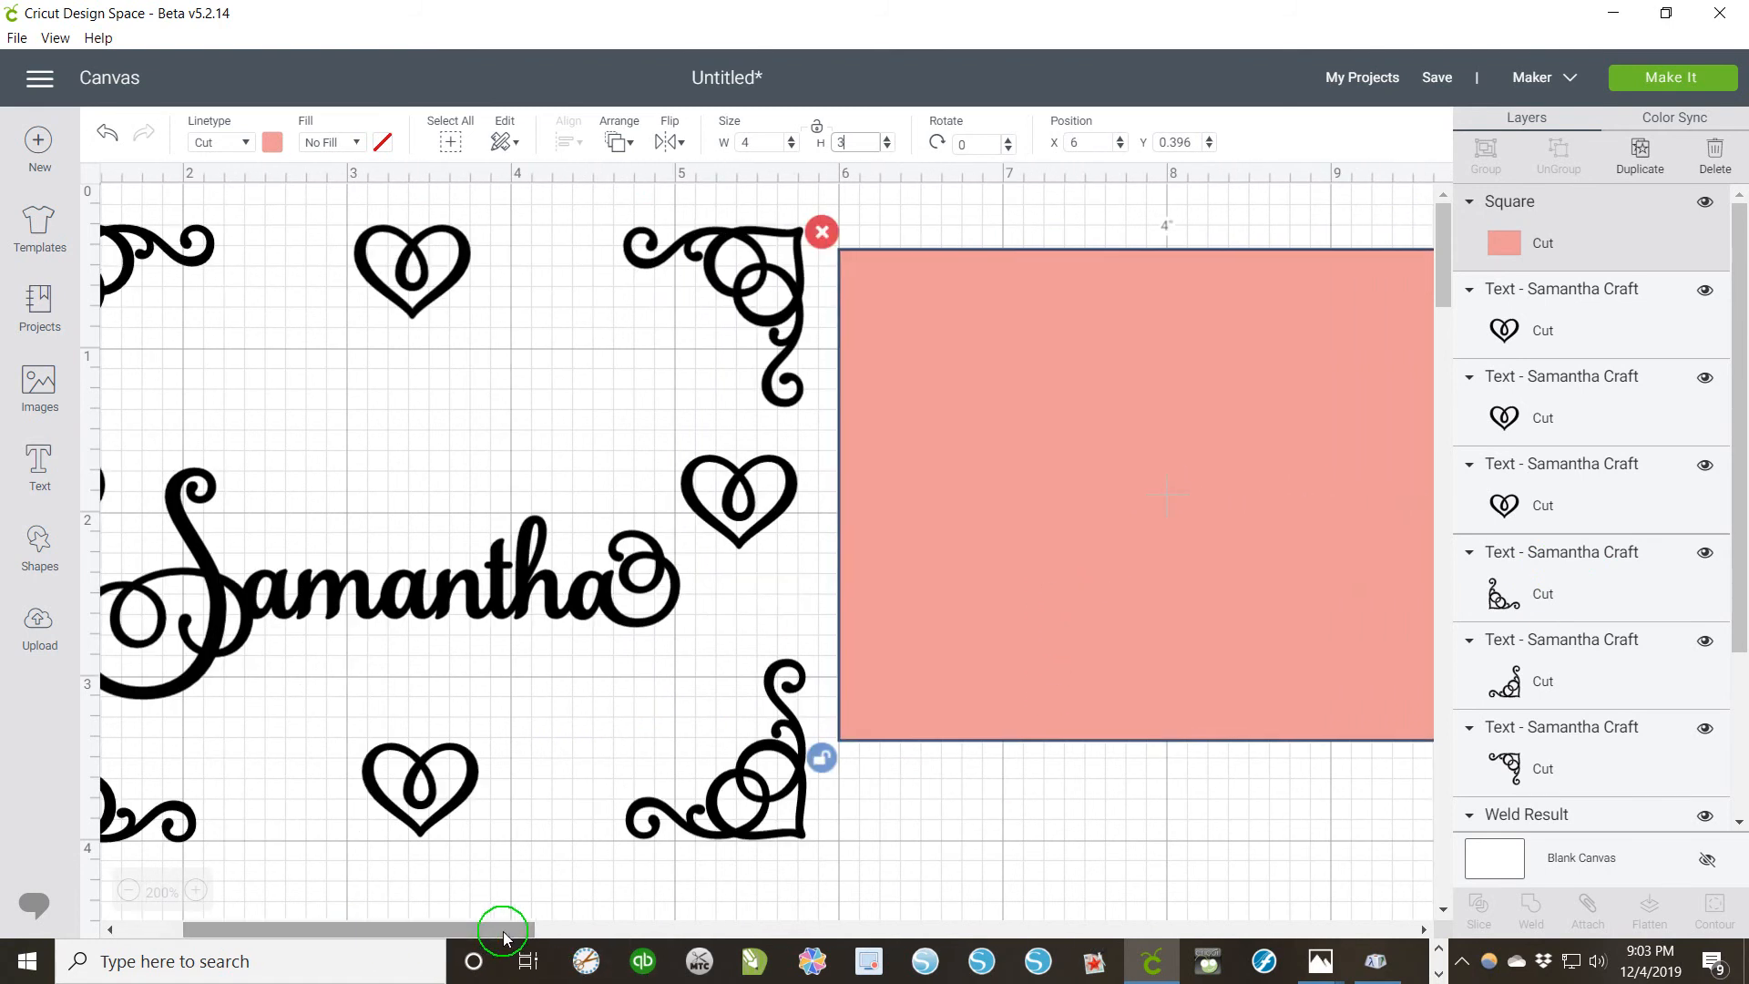
pyautogui.moveTo(519, 613); pyautogui.dragTo(1339, 507)
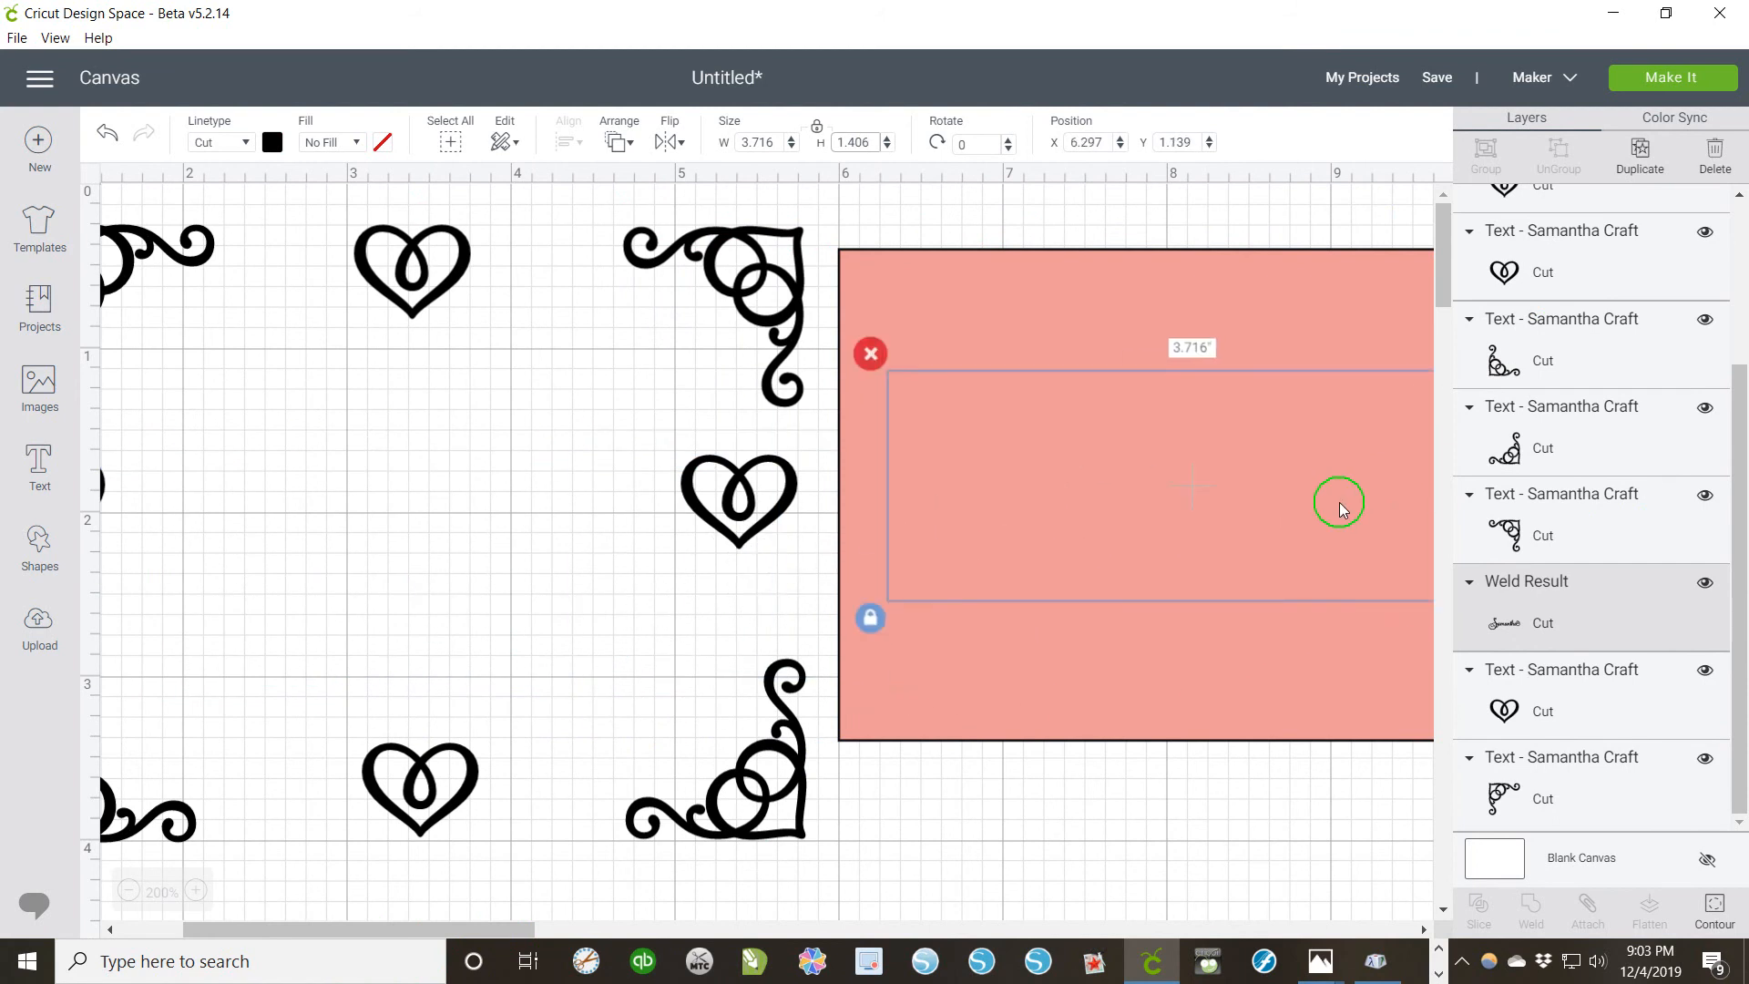
# Step: Send the pink rectangle to the back so it sits behind the welded Samantha name
pyautogui.click(611, 149)
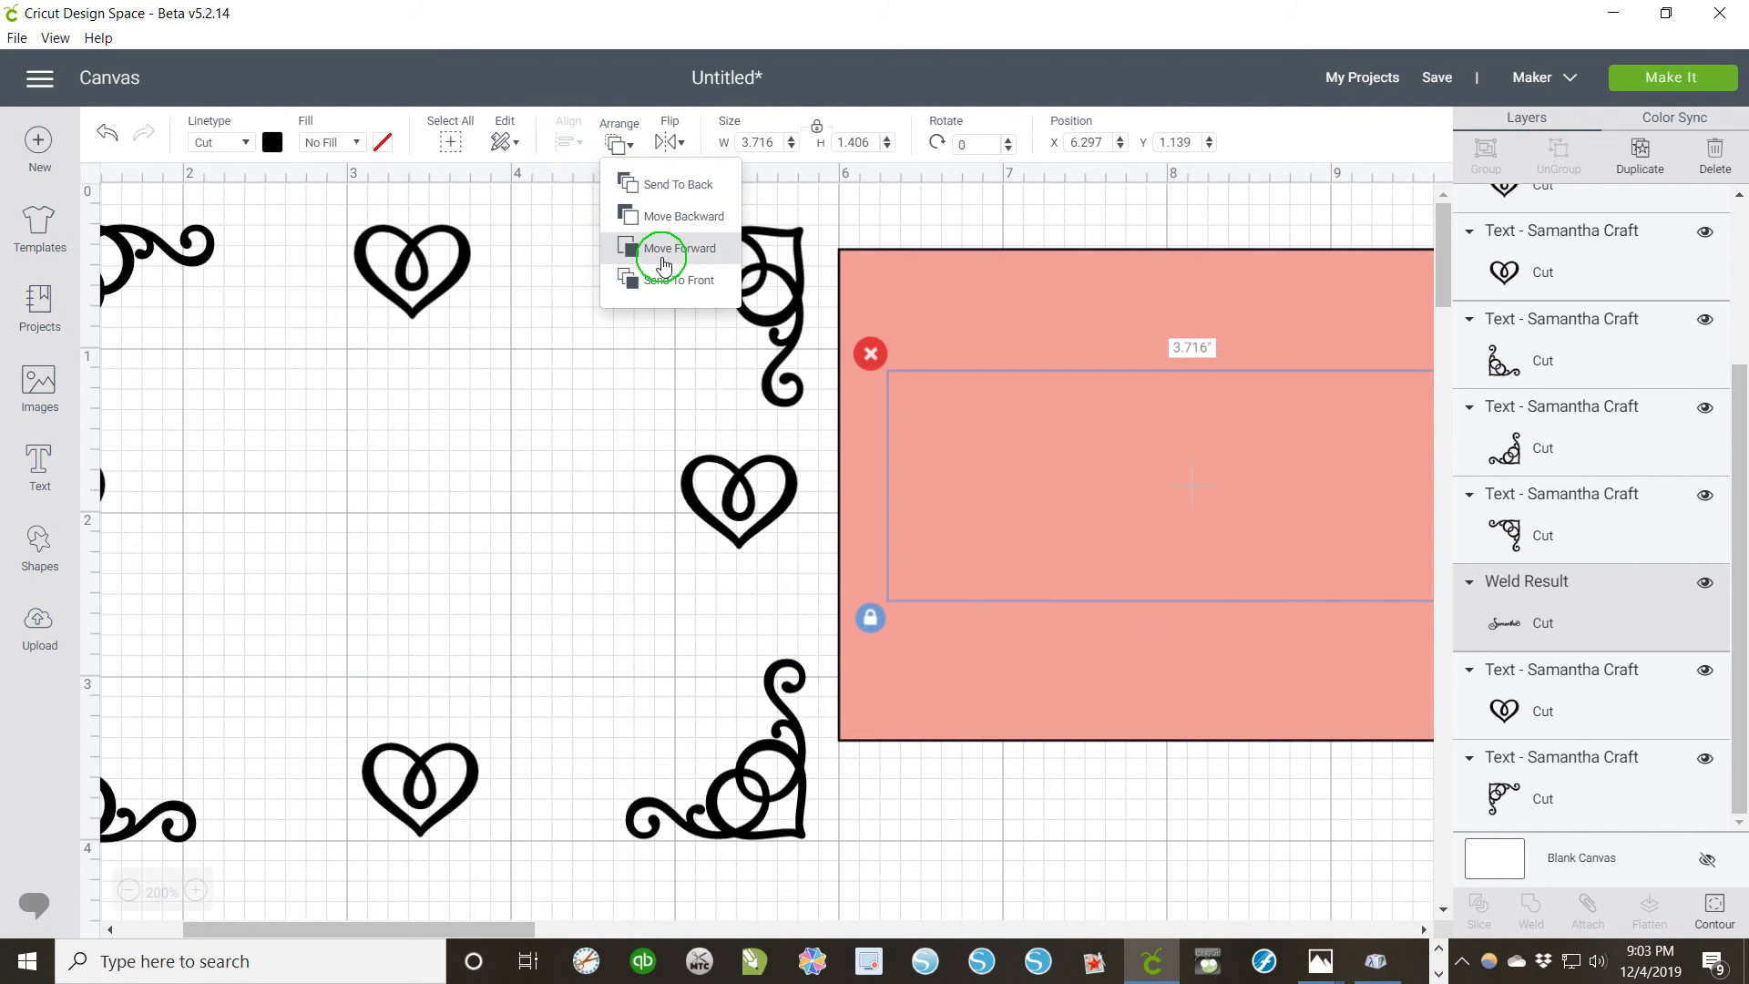
pyautogui.click(917, 223)
pyautogui.click(914, 262)
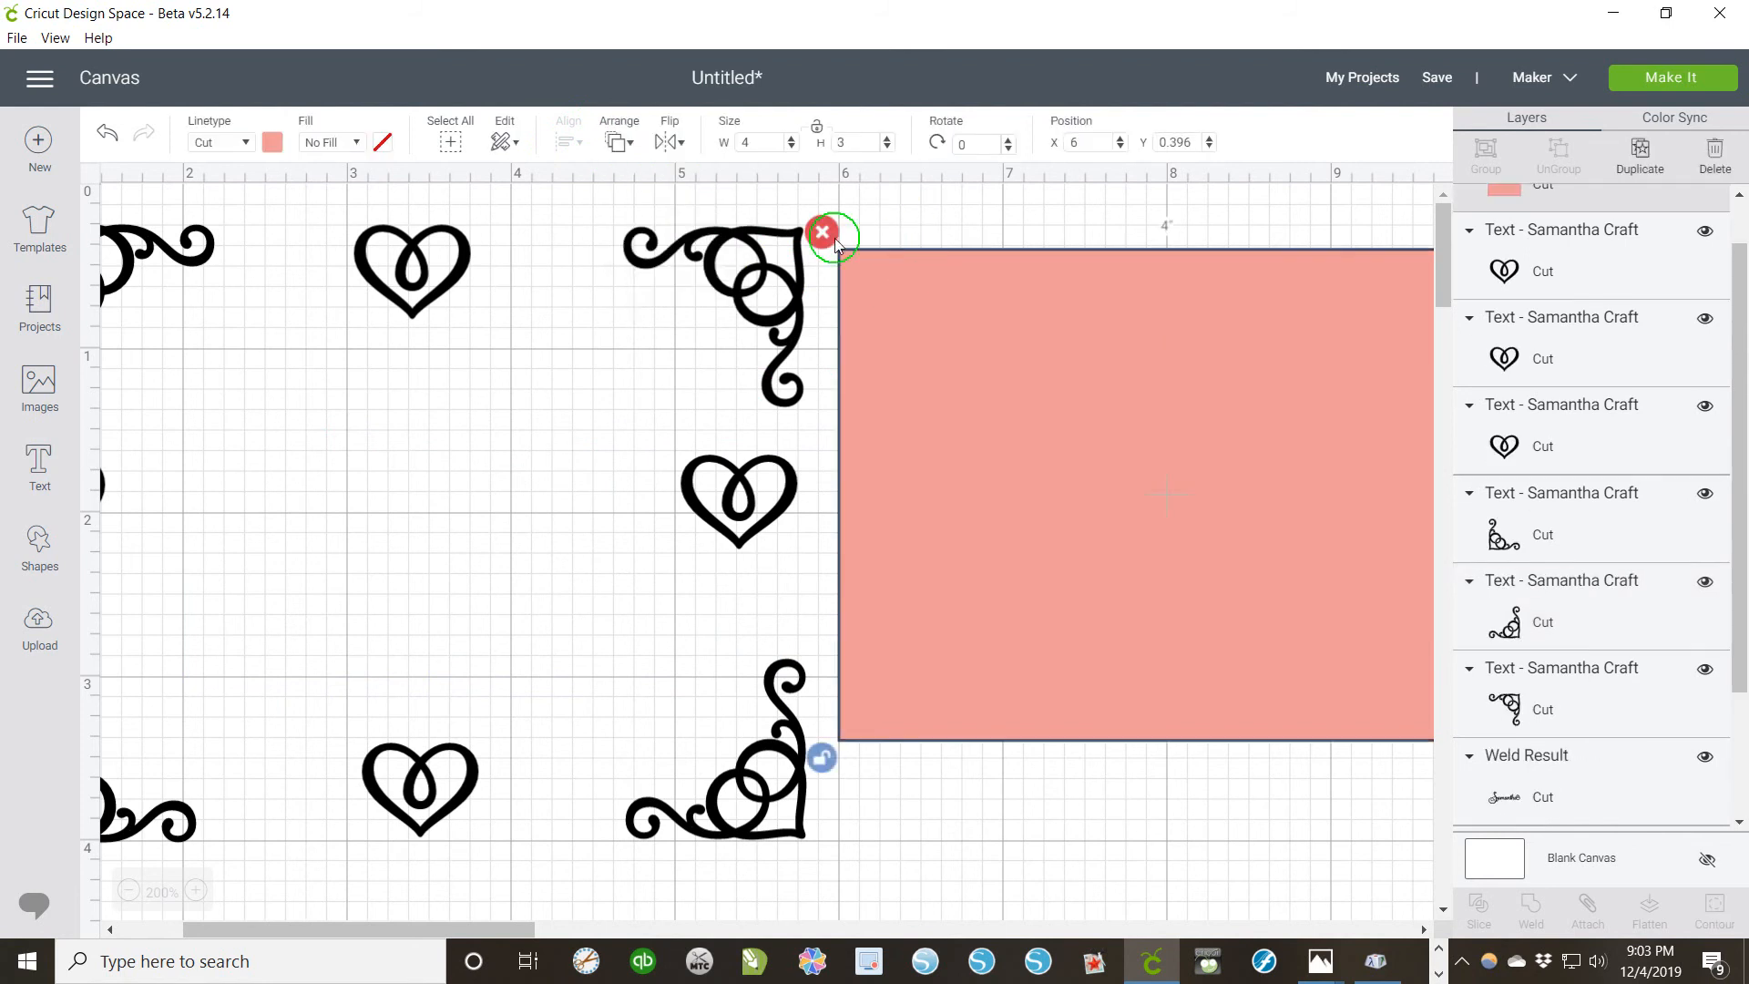
pyautogui.click(635, 141)
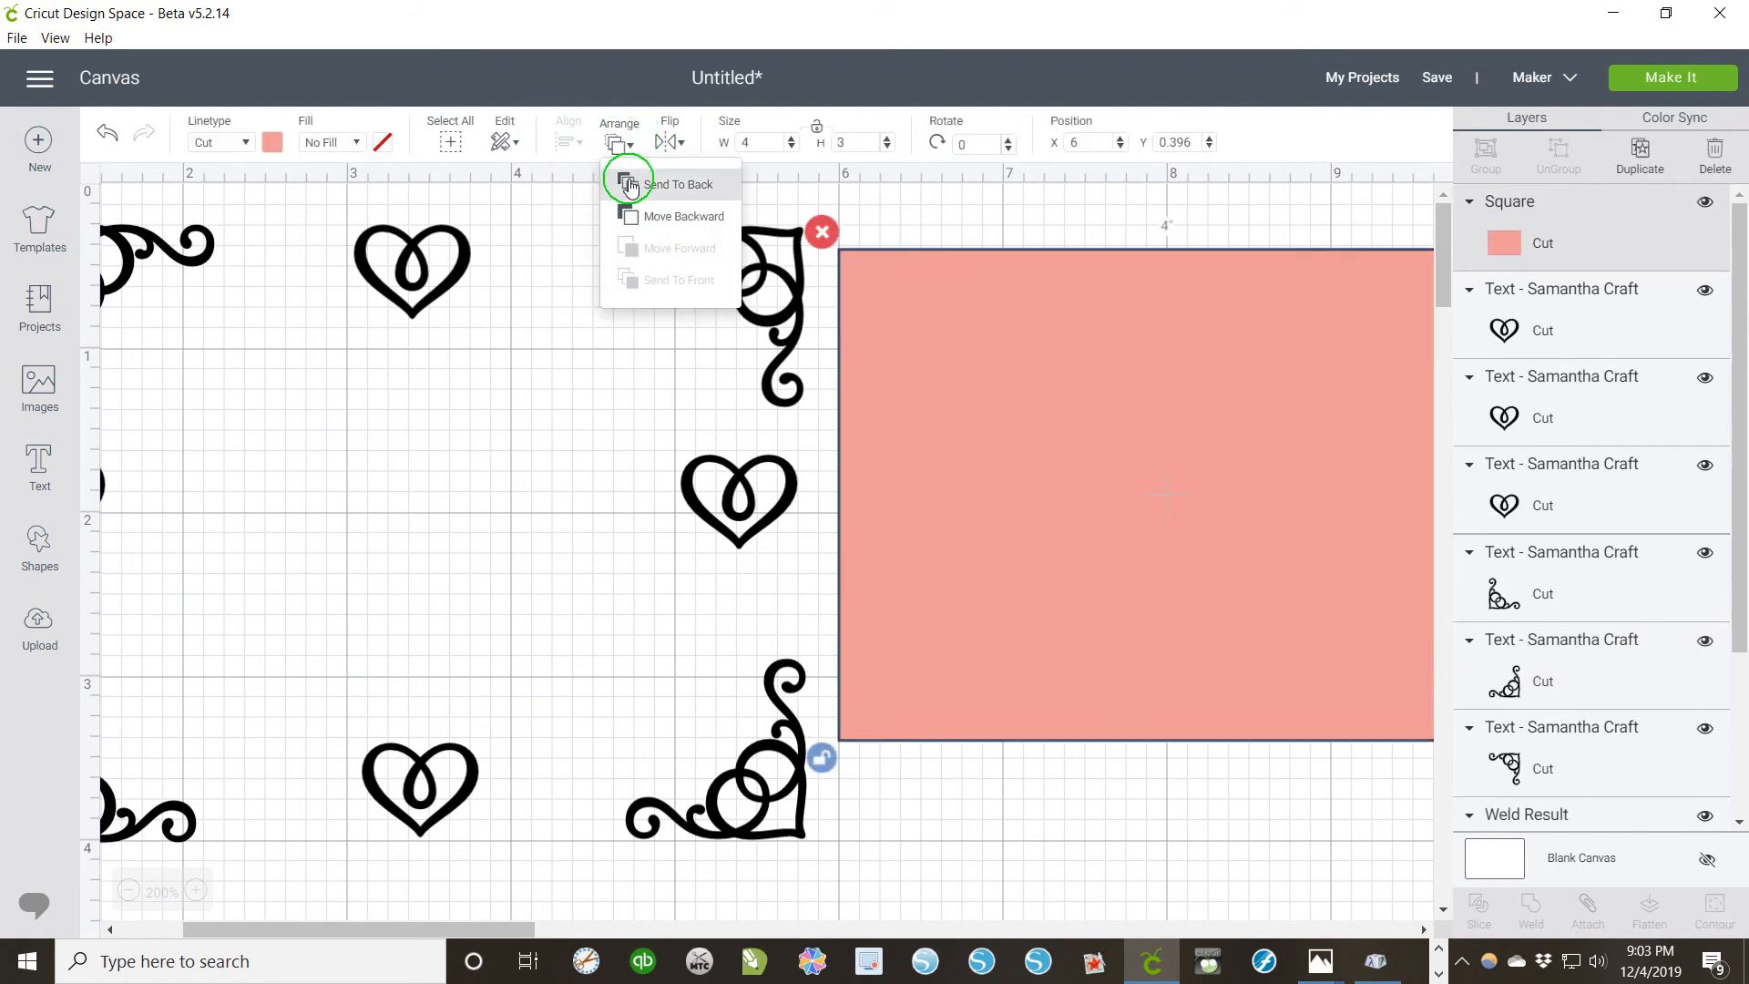
pyautogui.click(625, 176)
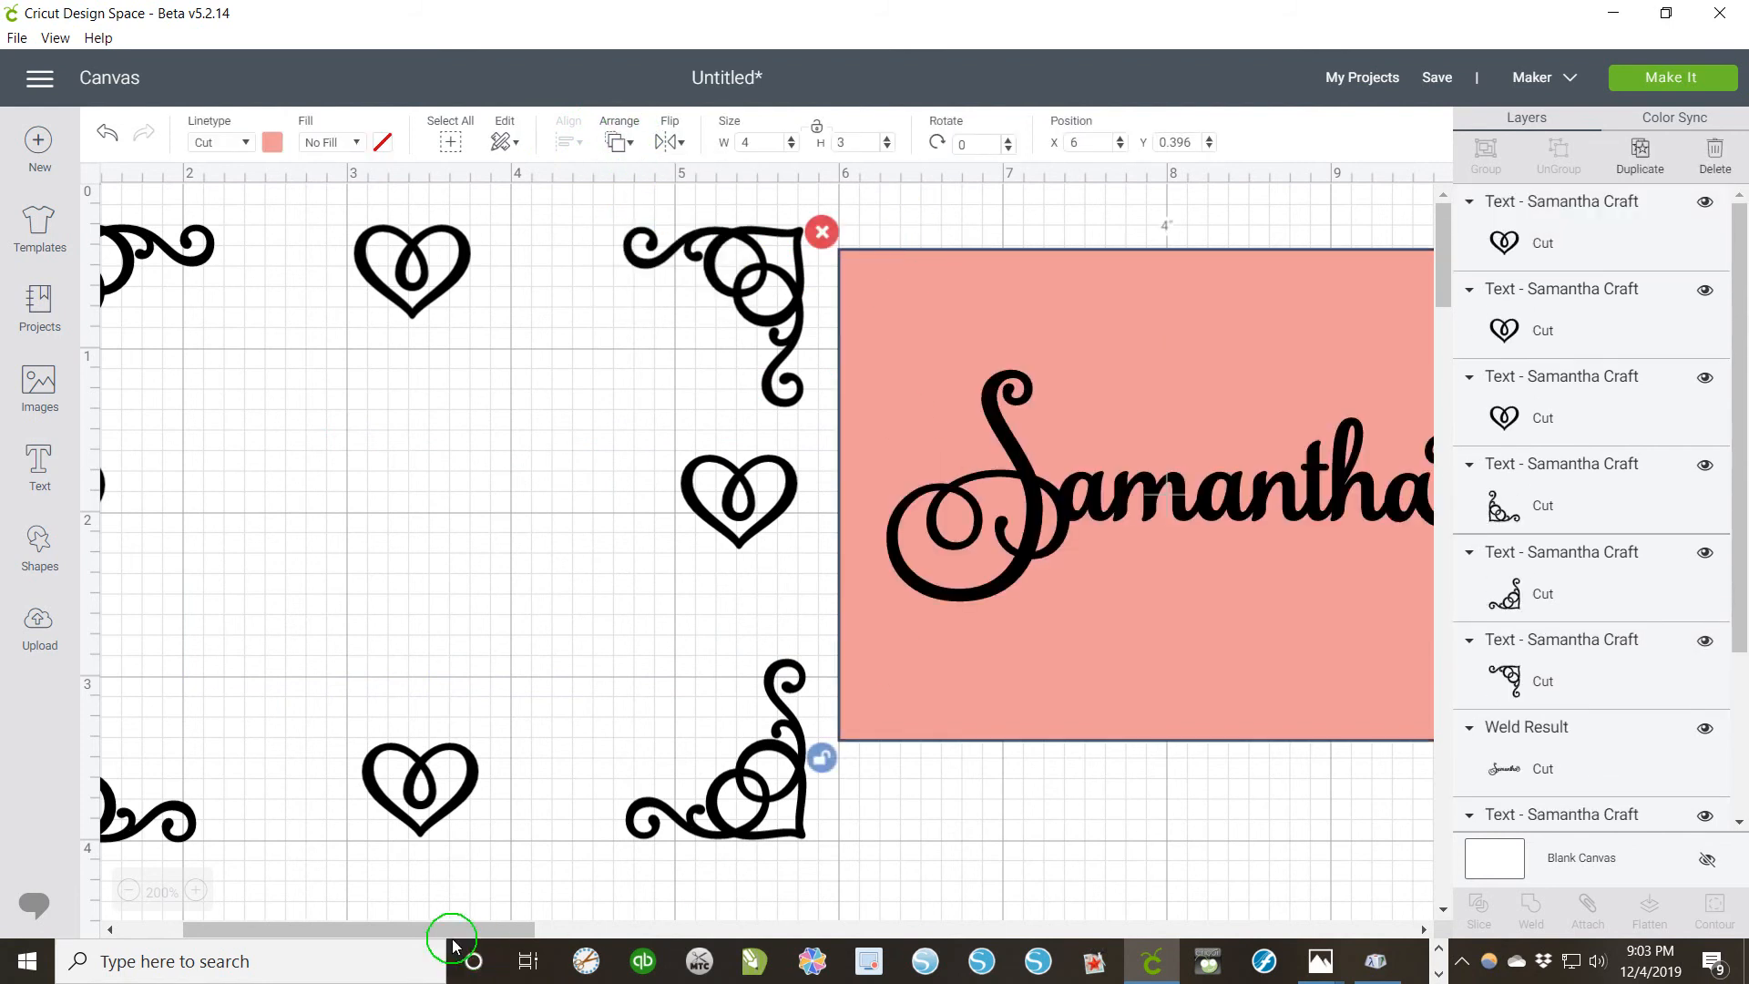
# Step: Shrink the welded name to about 2.62 inches wide and place it on the pink rectangle at about X 6.59, Y 1.40
pyautogui.moveTo(532, 933); pyautogui.dragTo(590, 934)
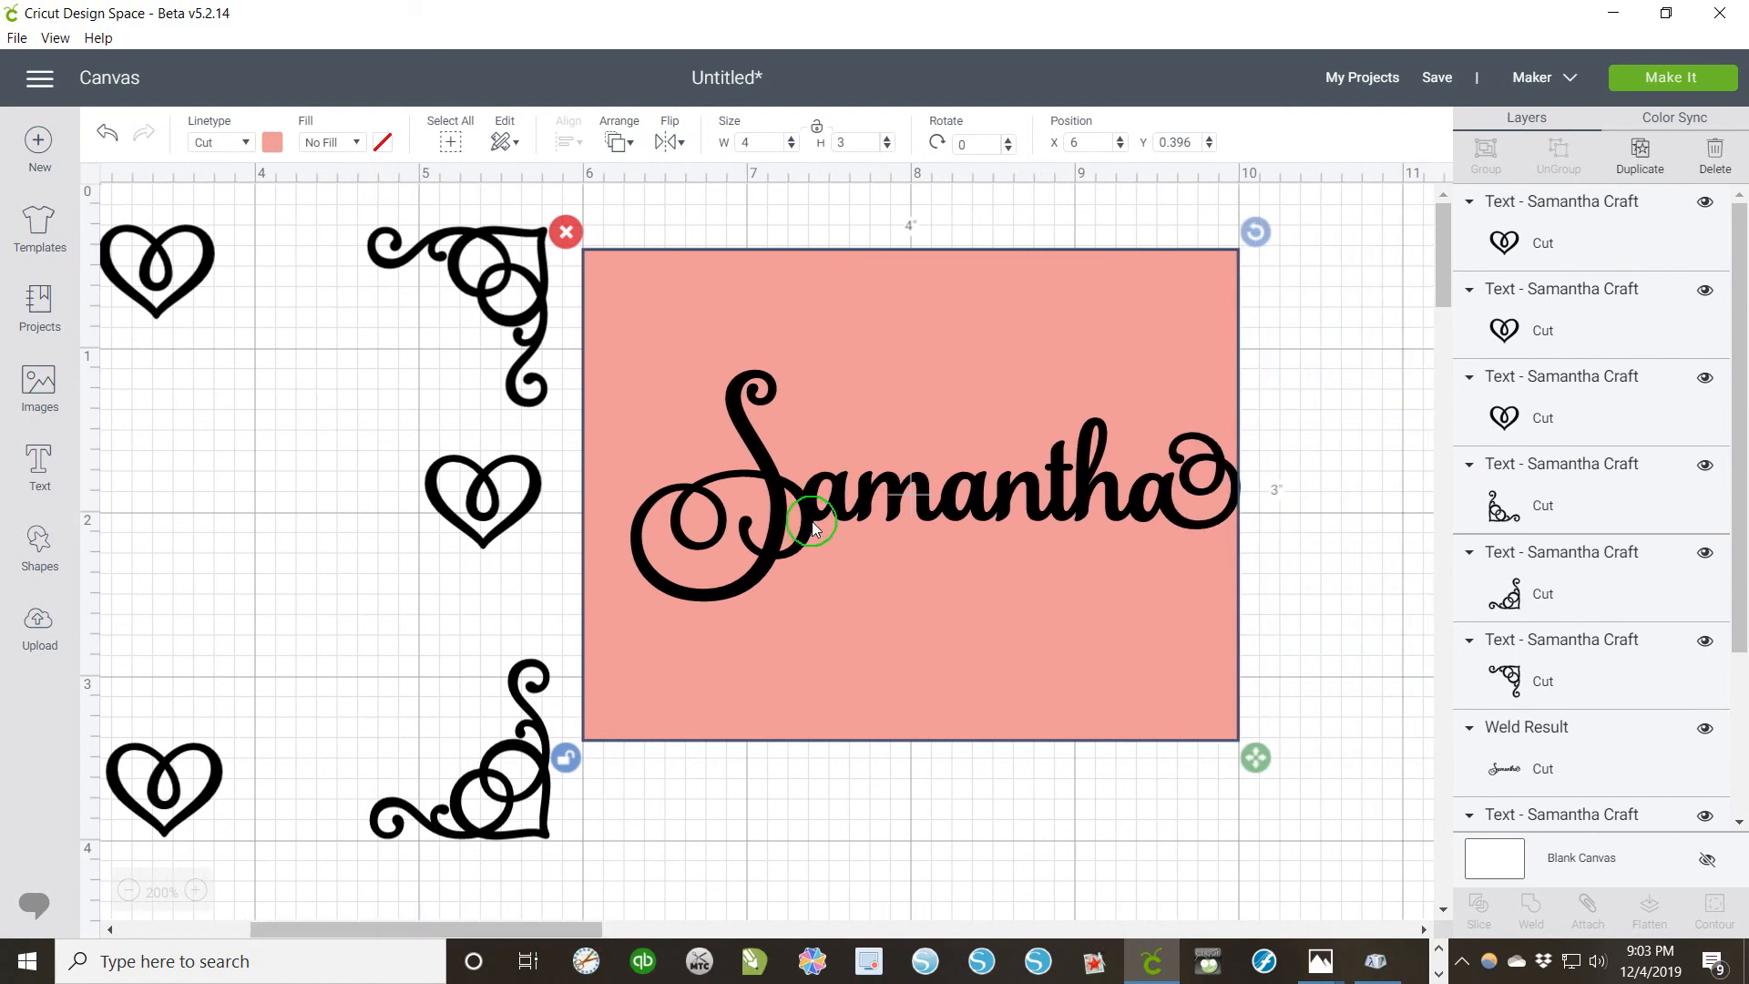
pyautogui.moveTo(817, 520)
pyautogui.mouseDown()
pyautogui.moveTo(789, 538)
pyautogui.moveTo(792, 525)
pyautogui.mouseUp()
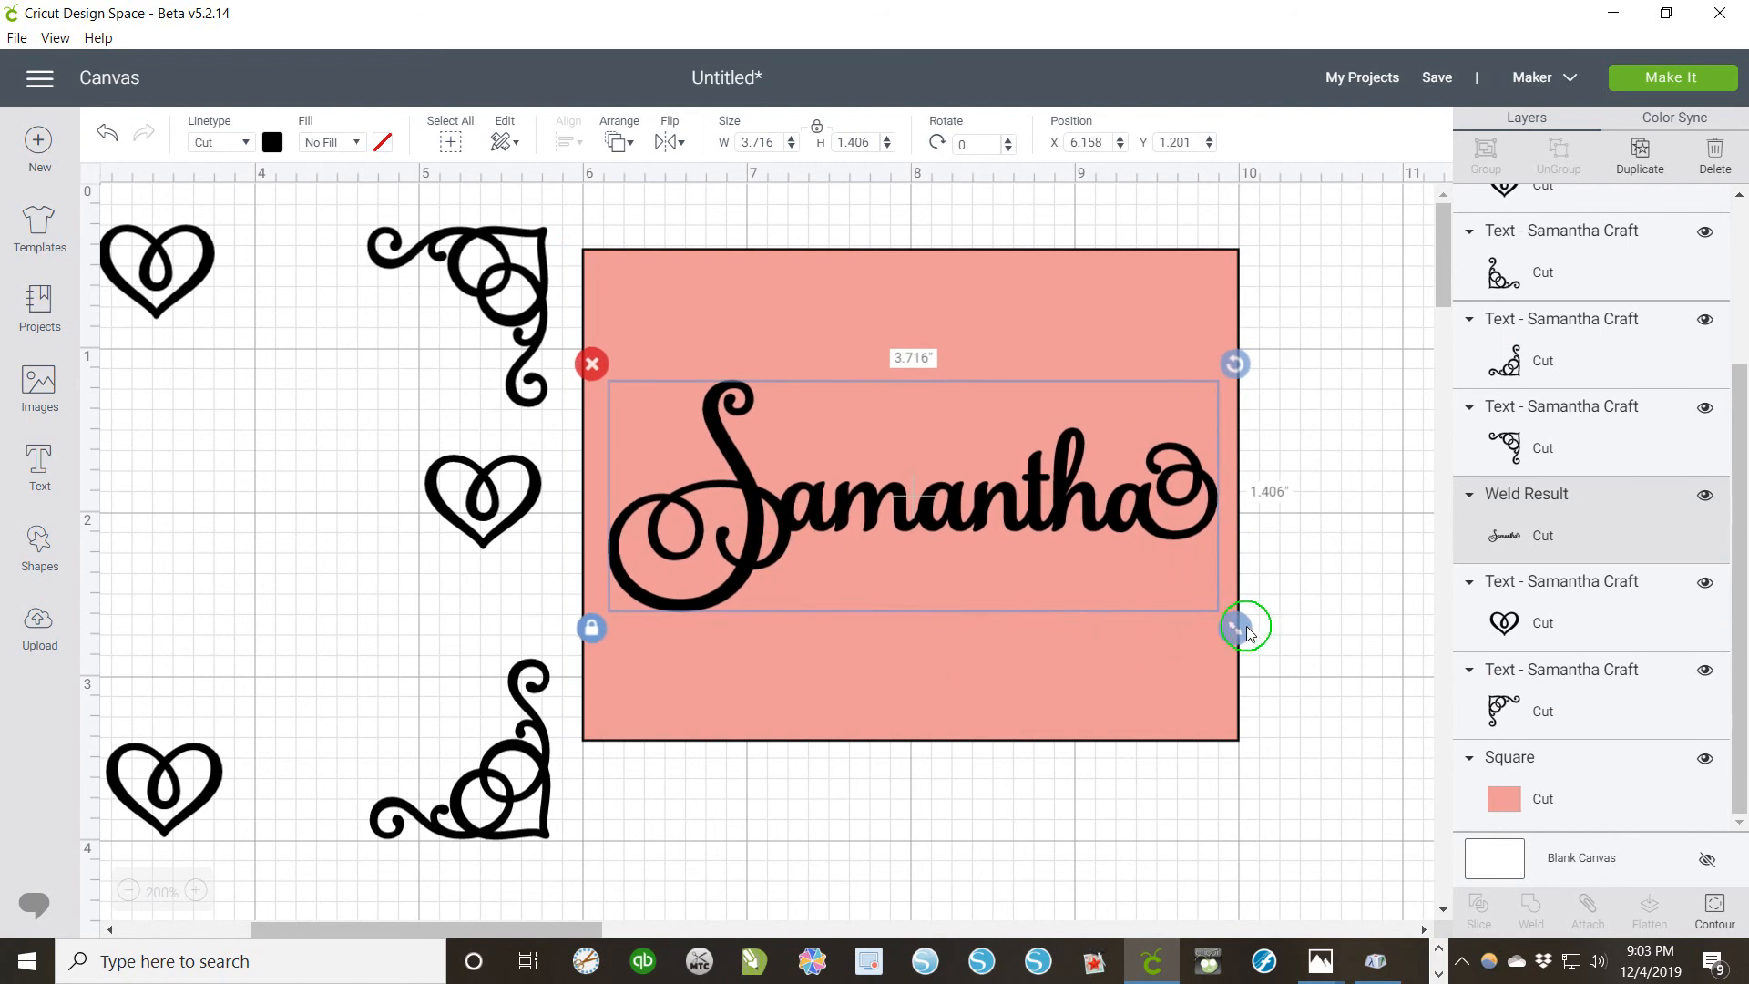
pyautogui.moveTo(1237, 630); pyautogui.dragTo(1054, 559)
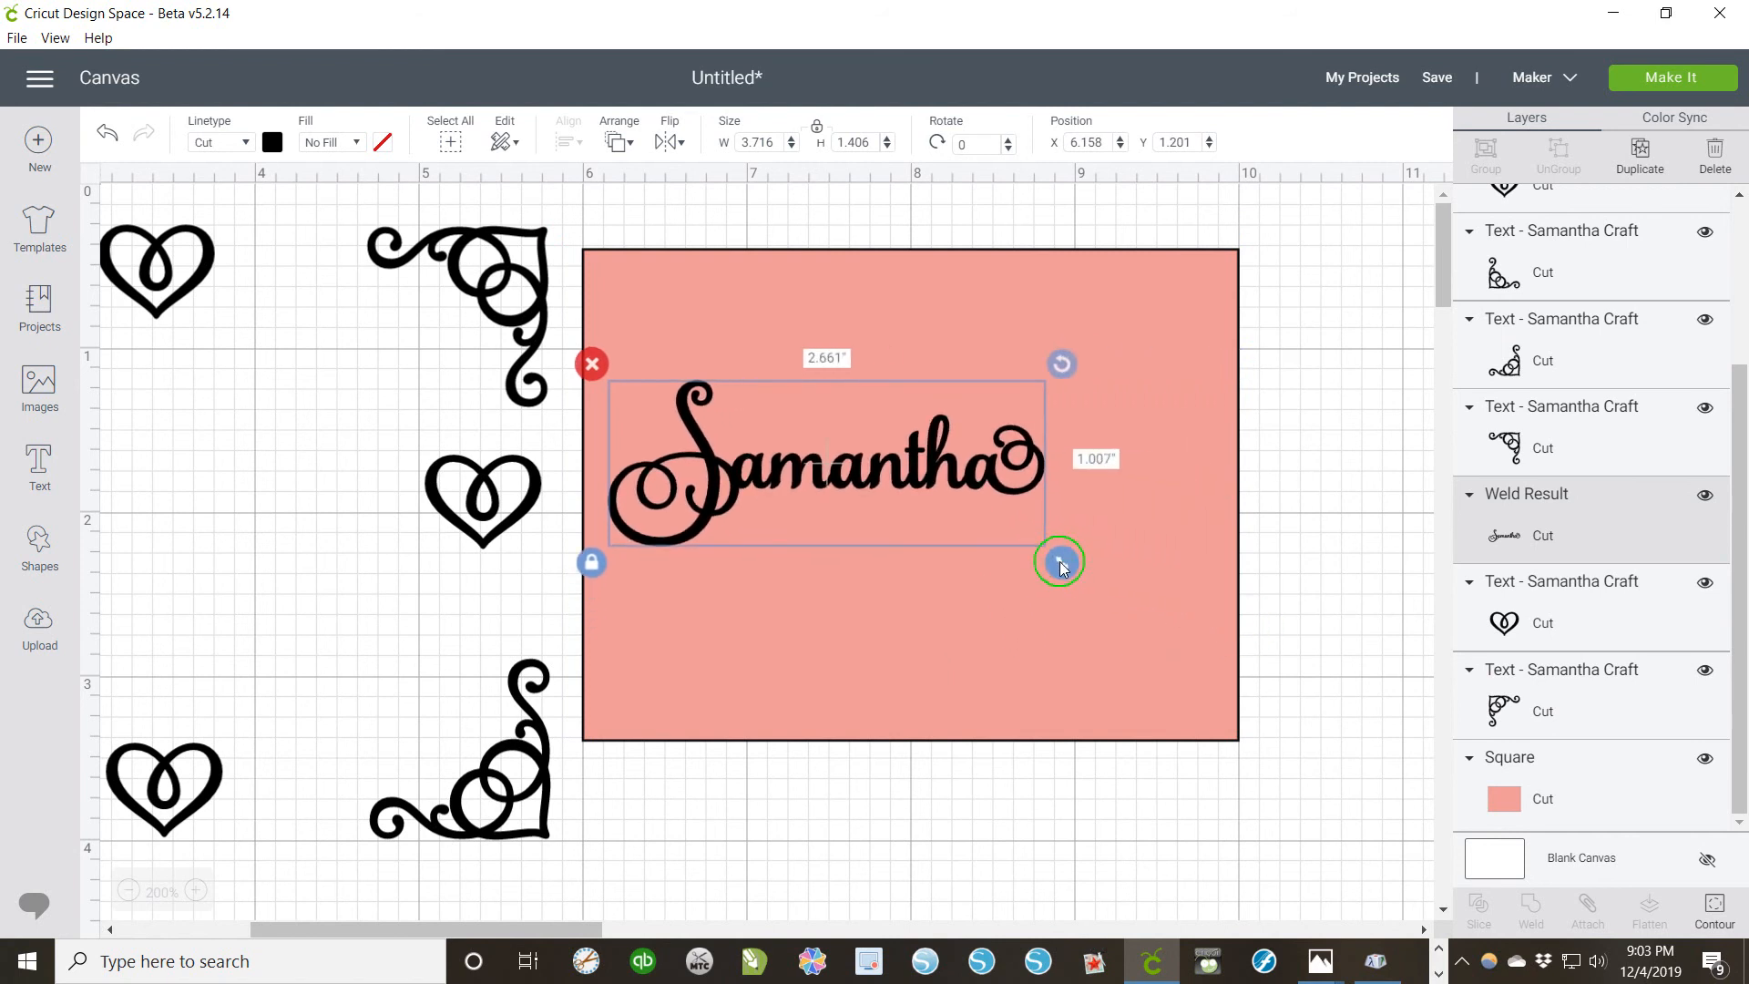
pyautogui.moveTo(852, 474); pyautogui.dragTo(924, 507)
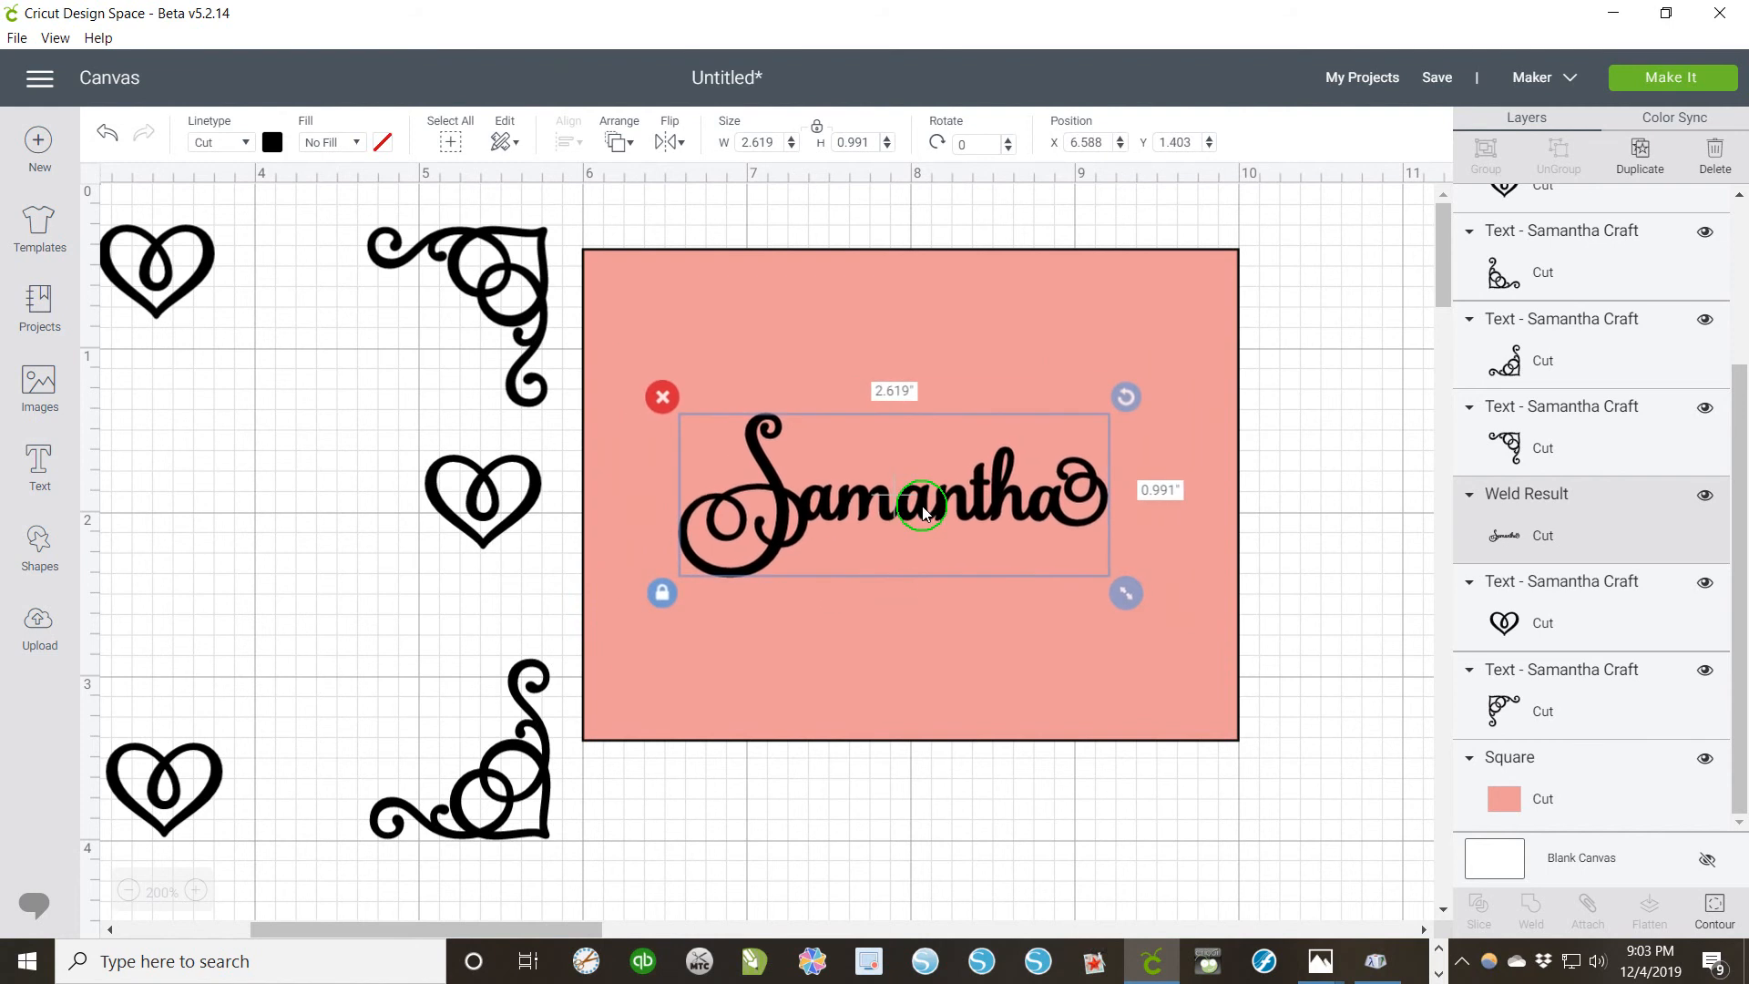
# Step: Center the welded name on the pink rectangle both horizontally and vertically
pyautogui.click(909, 319)
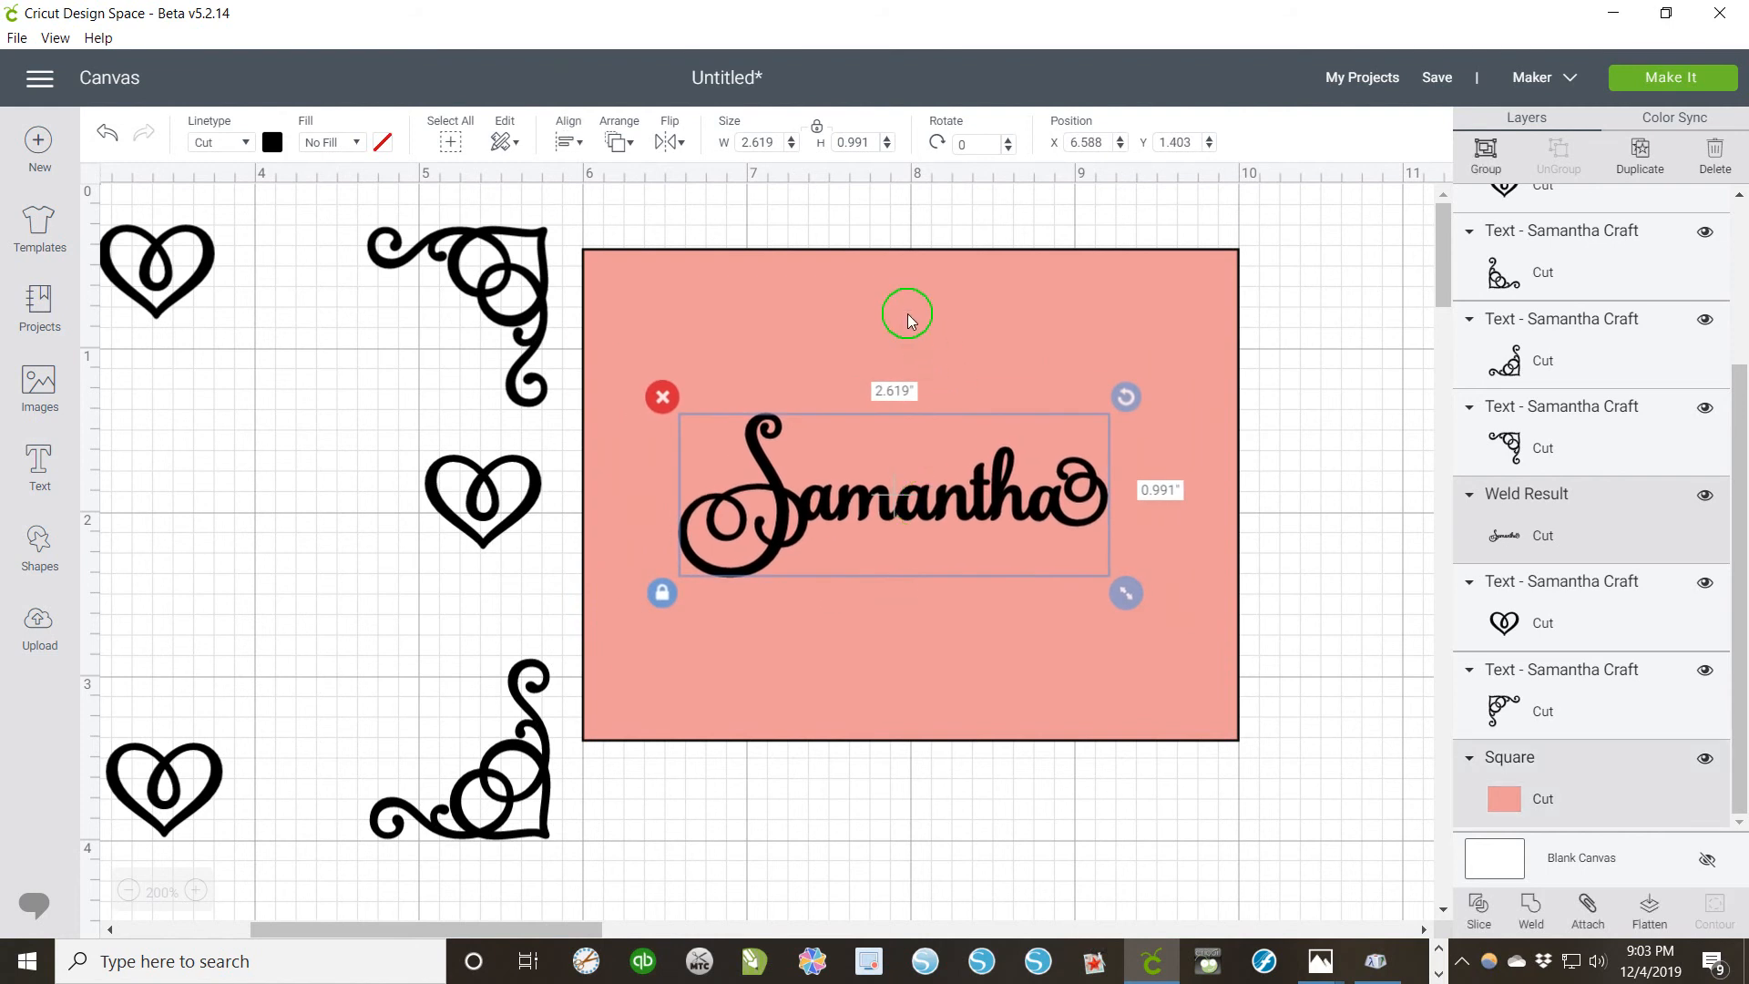
pyautogui.click(566, 145)
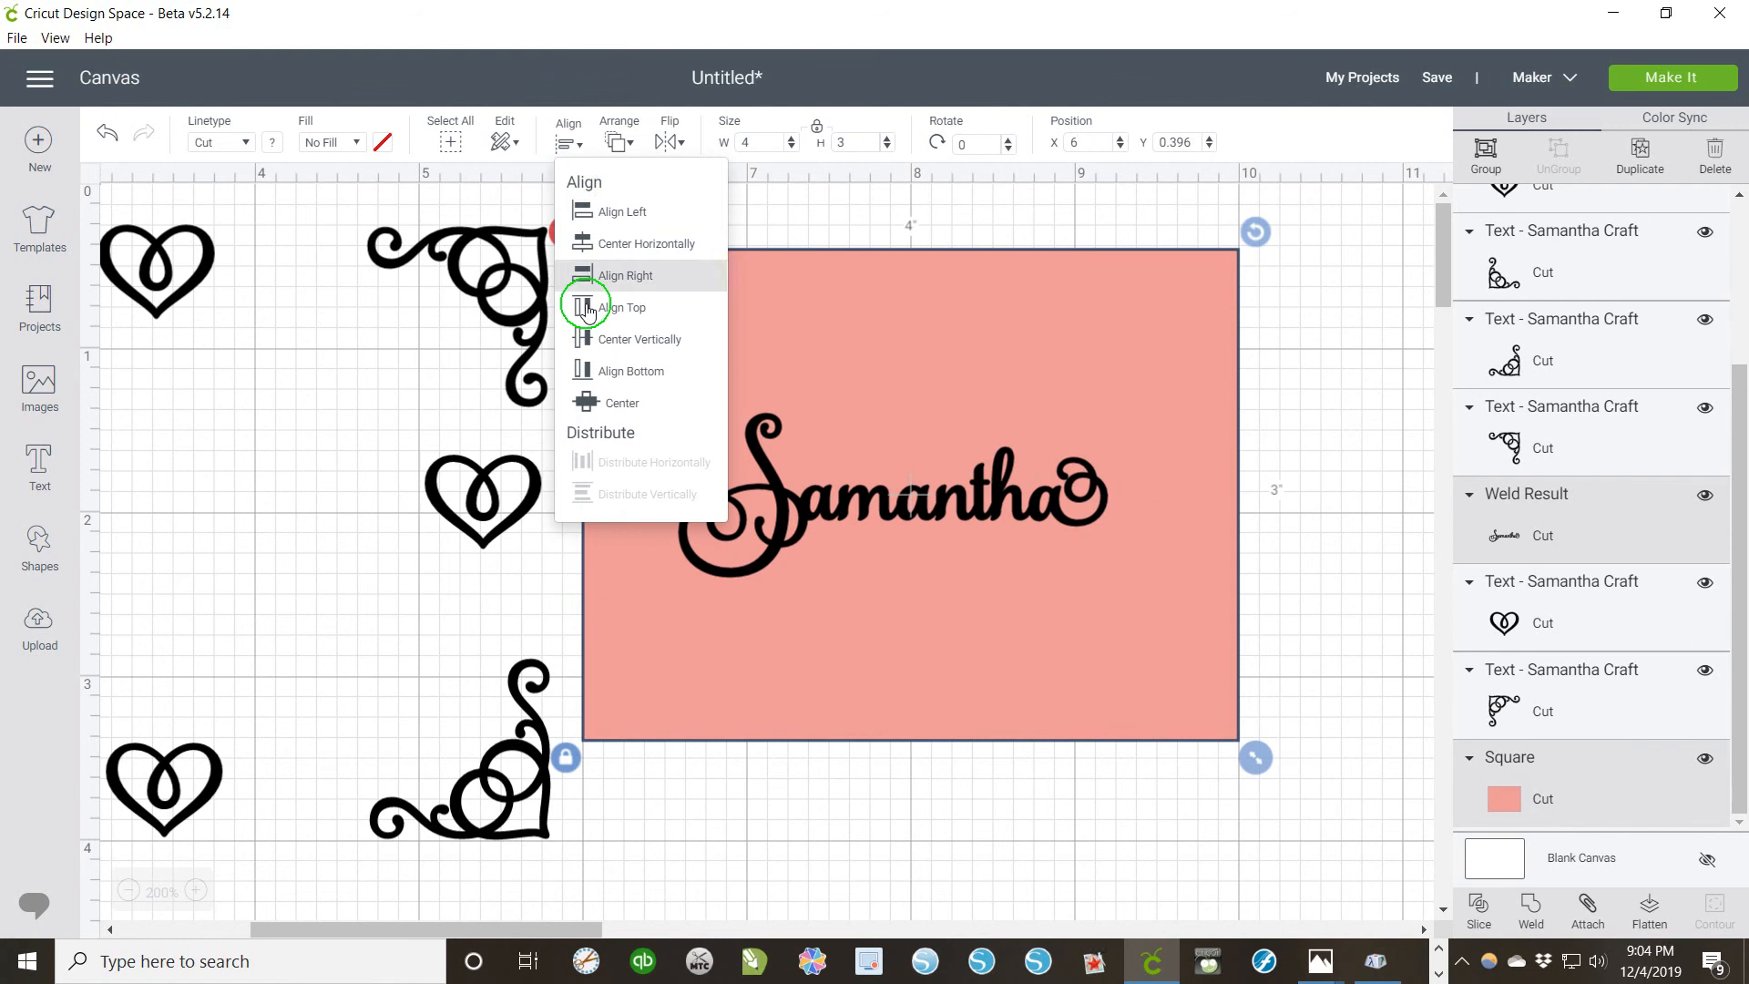
pyautogui.click(591, 394)
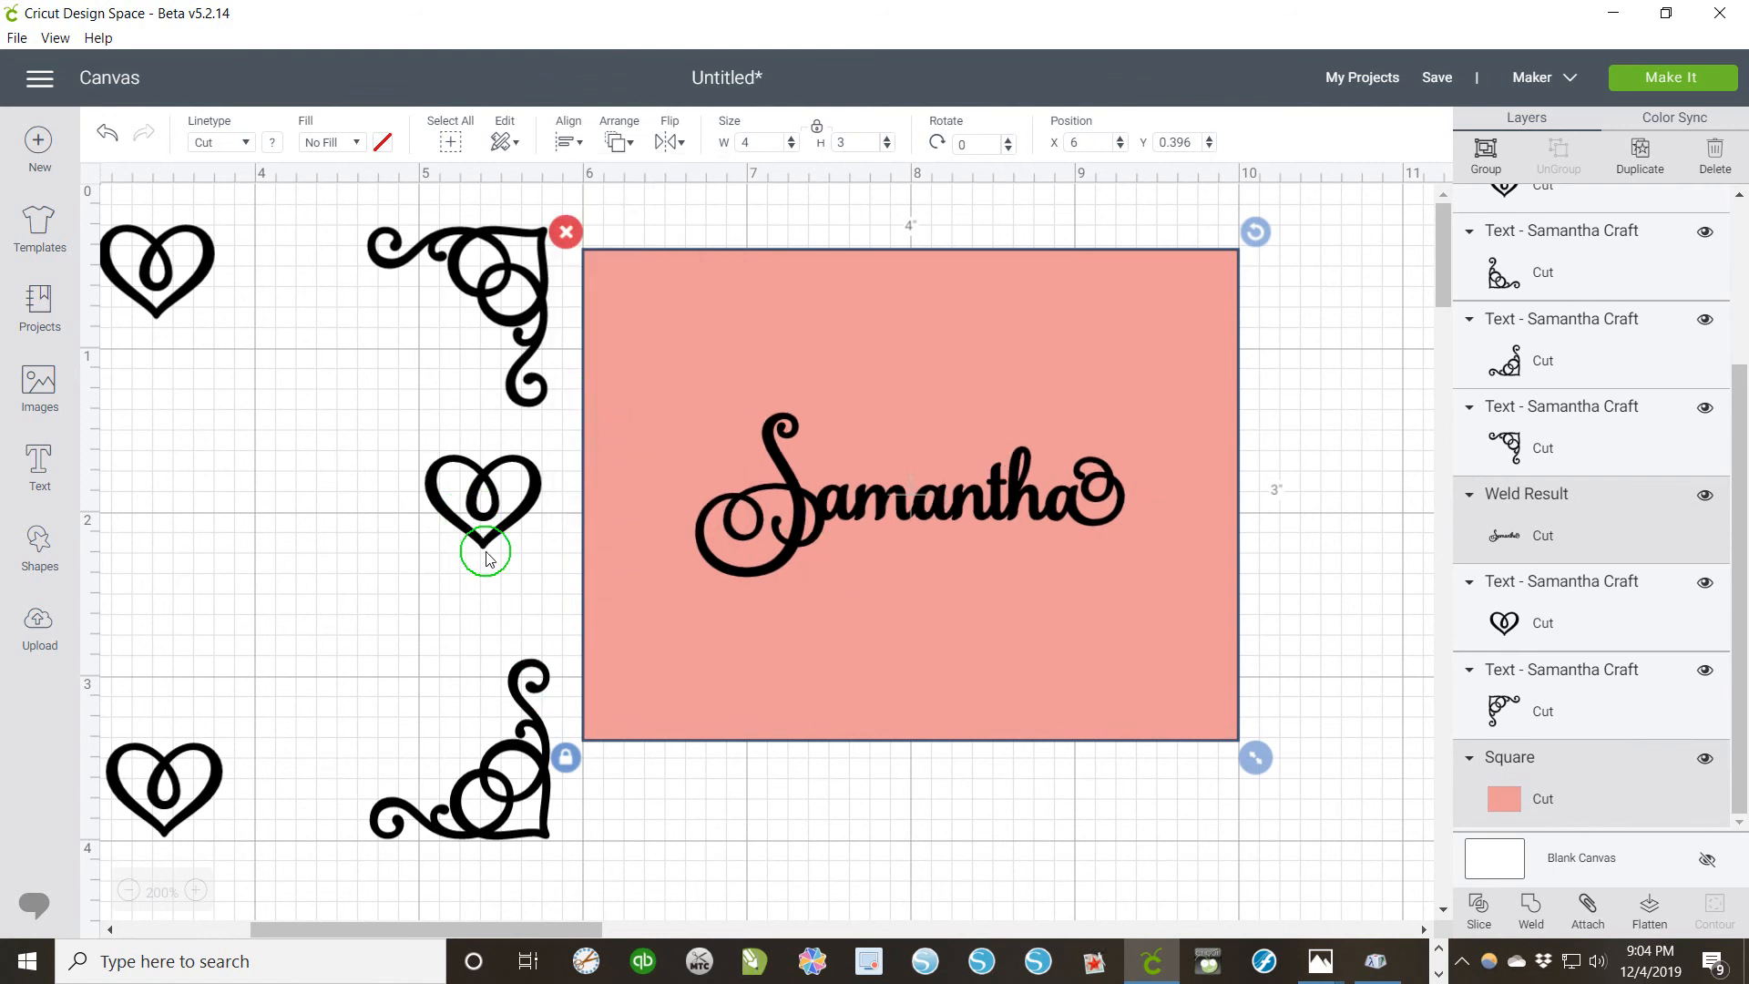
# Step: Place the heart after the name, shrunk to about 0.41 inches wide, and position a duplicate before the name at about X 6.20, Y 1.75
pyautogui.moveTo(483, 544); pyautogui.dragTo(1258, 558)
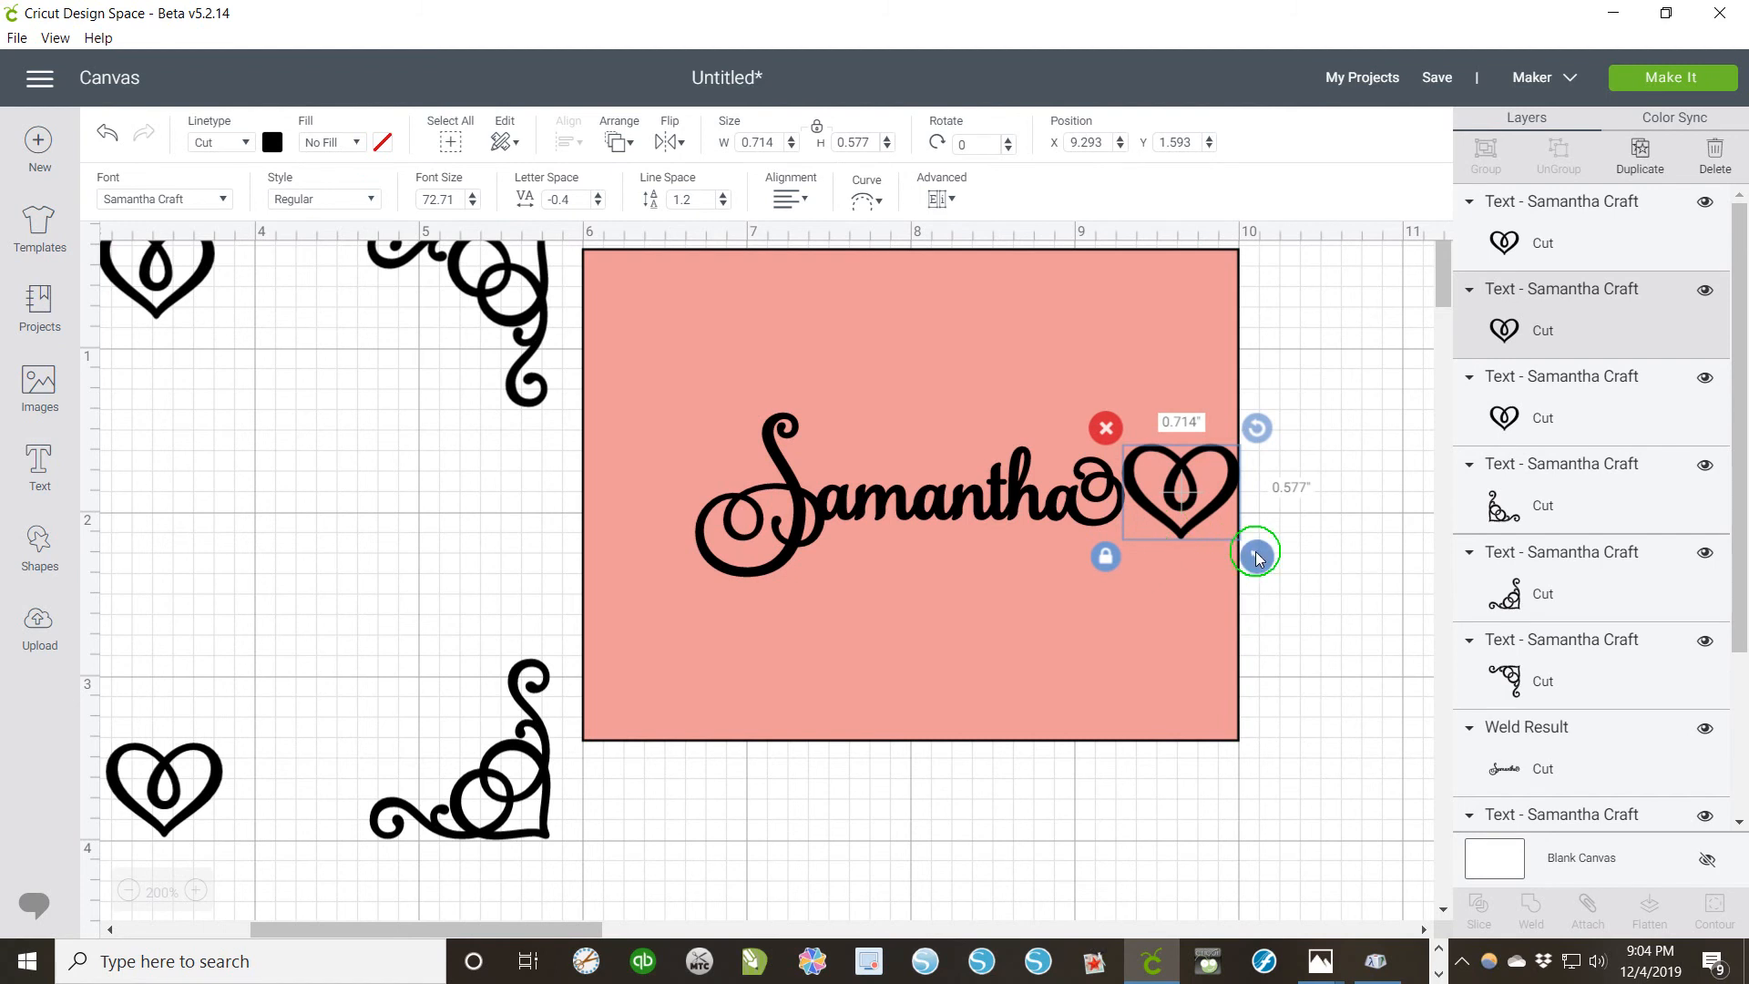
pyautogui.moveTo(1257, 557); pyautogui.dragTo(1188, 501)
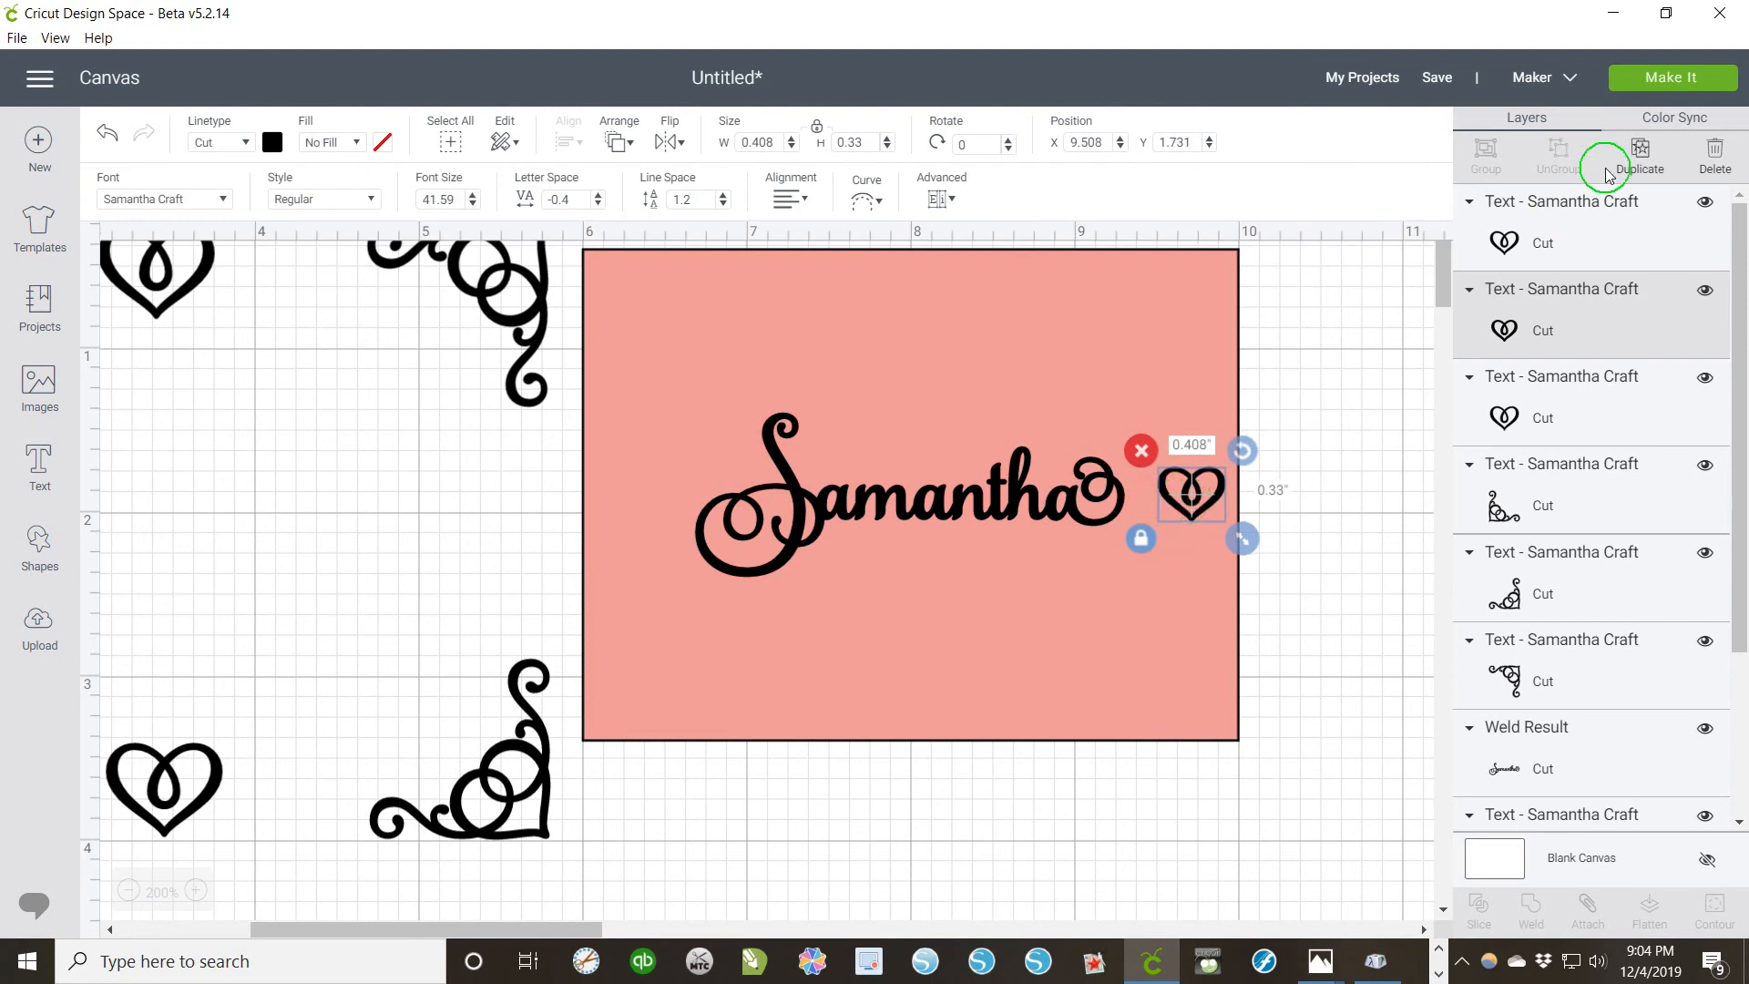
pyautogui.click(1645, 154)
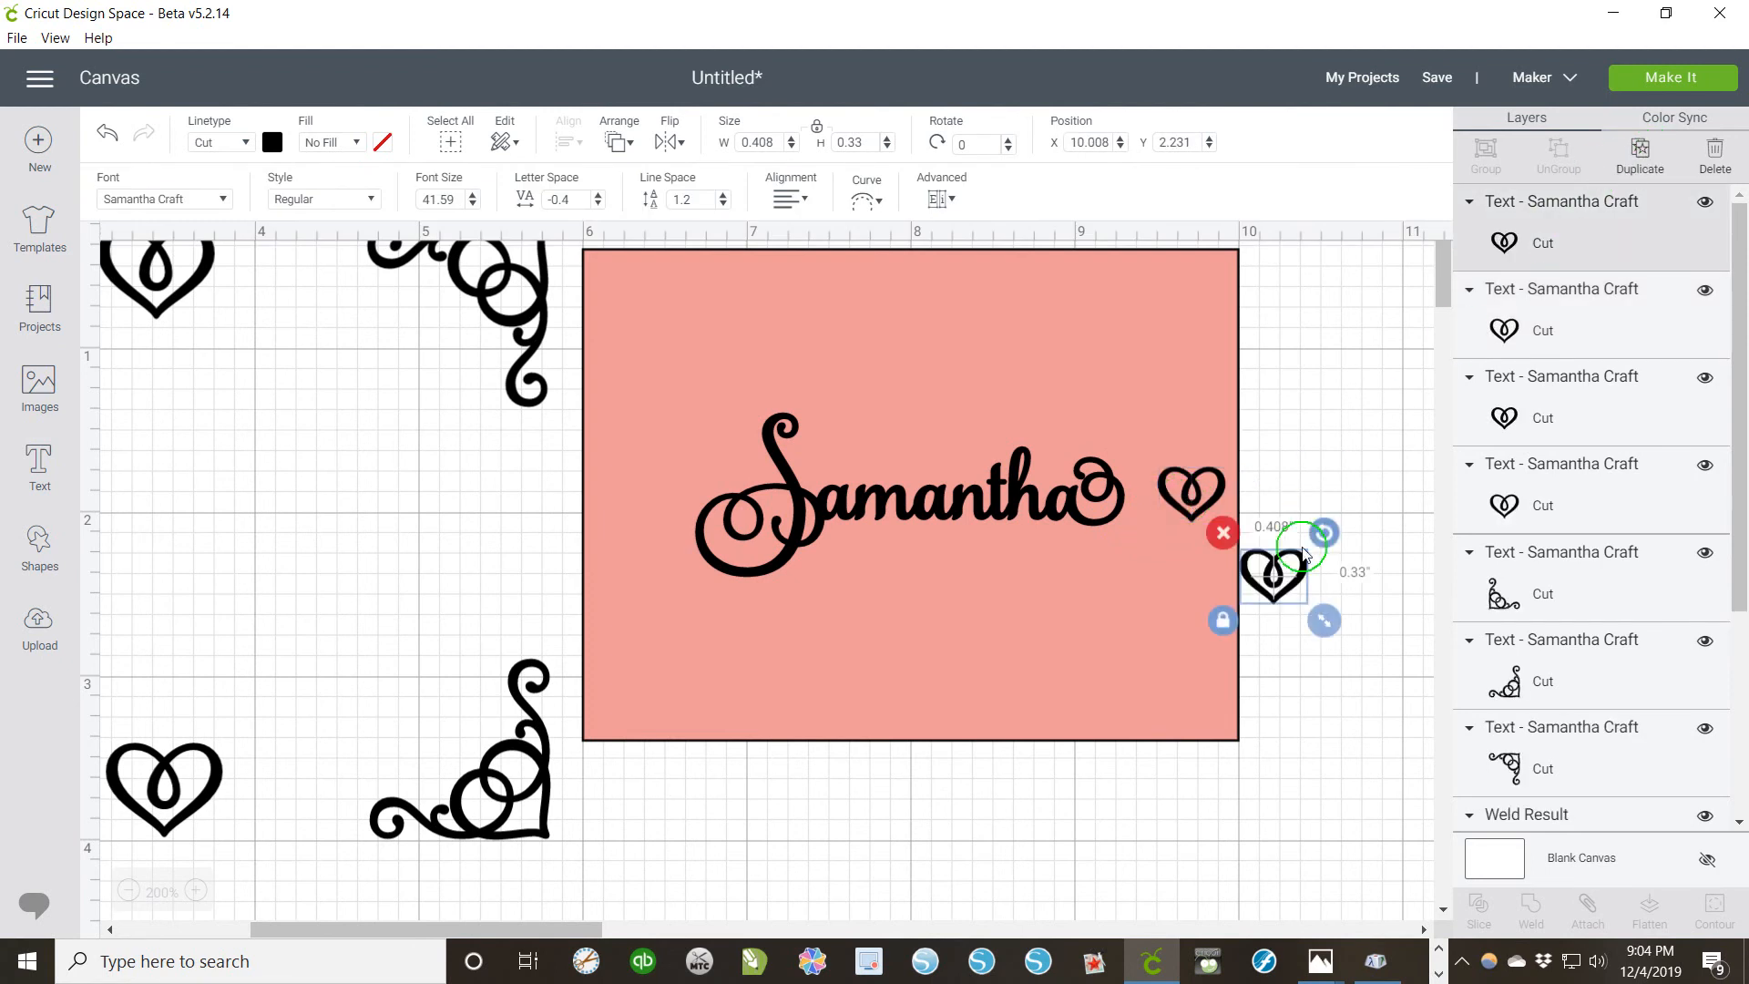
pyautogui.moveTo(1274, 574); pyautogui.dragTo(642, 484)
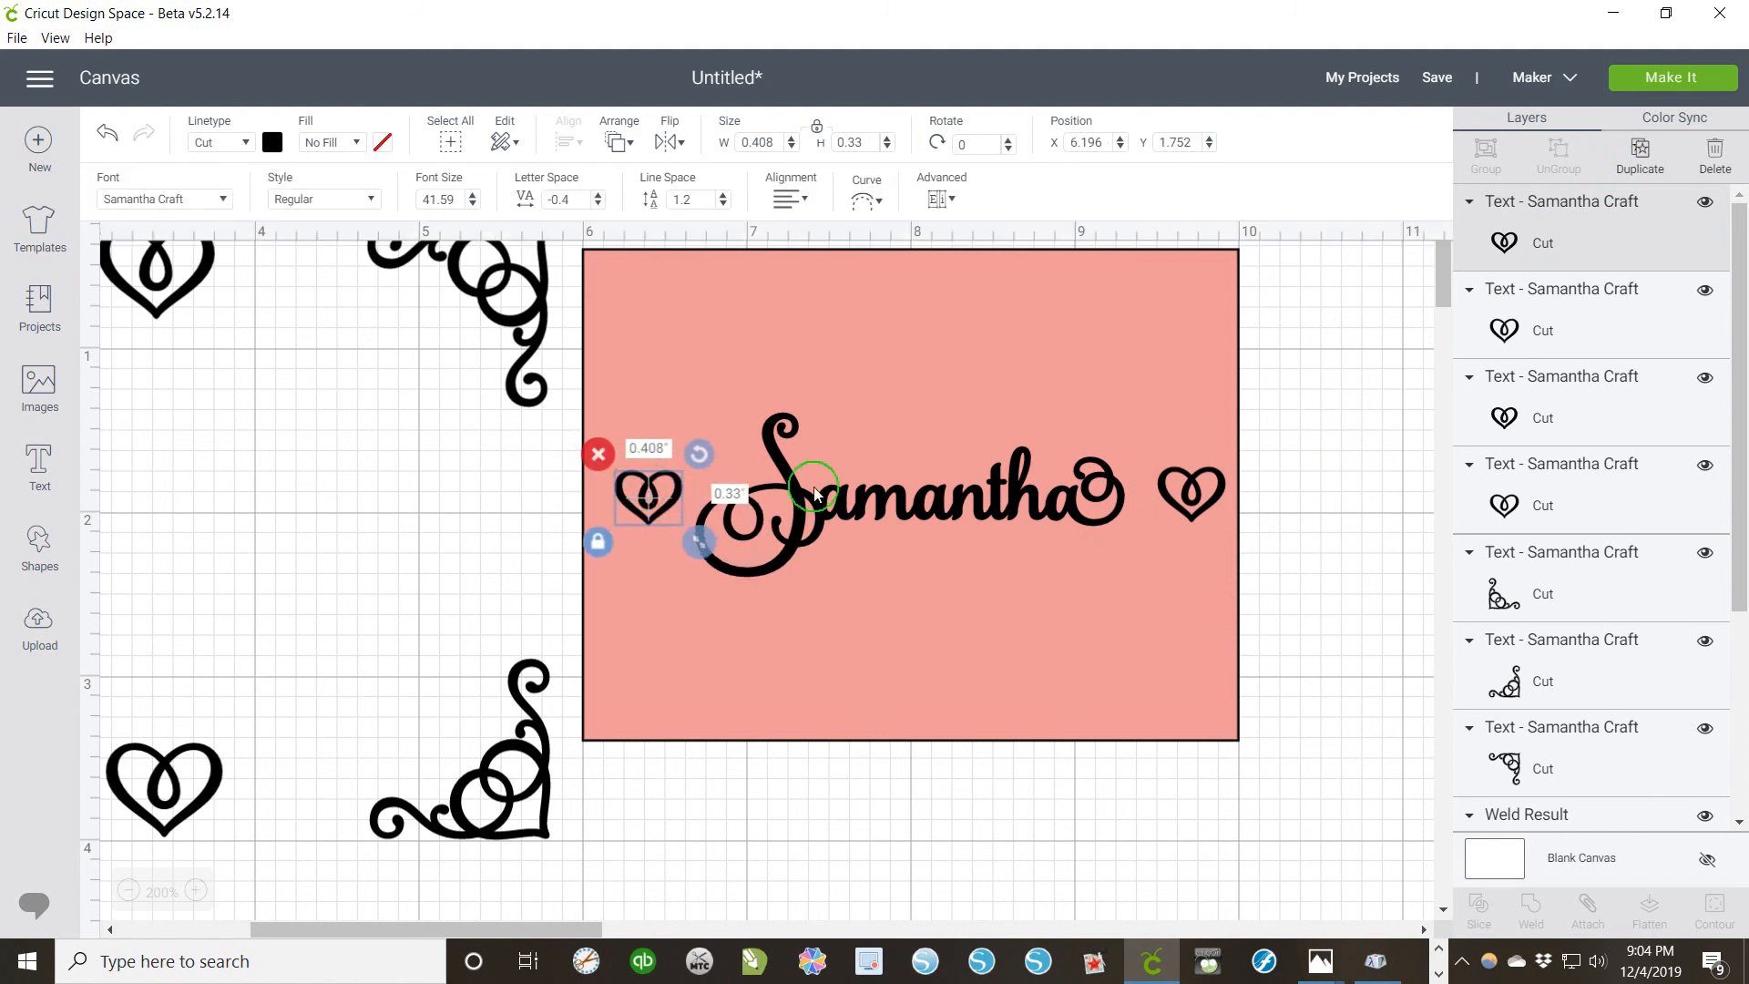
# Step: Try Center Horizontally on the name and its two side hearts, and undo that alignment
pyautogui.keyDown('shift'); pyautogui.click(842, 500); pyautogui.keyUp('shift')
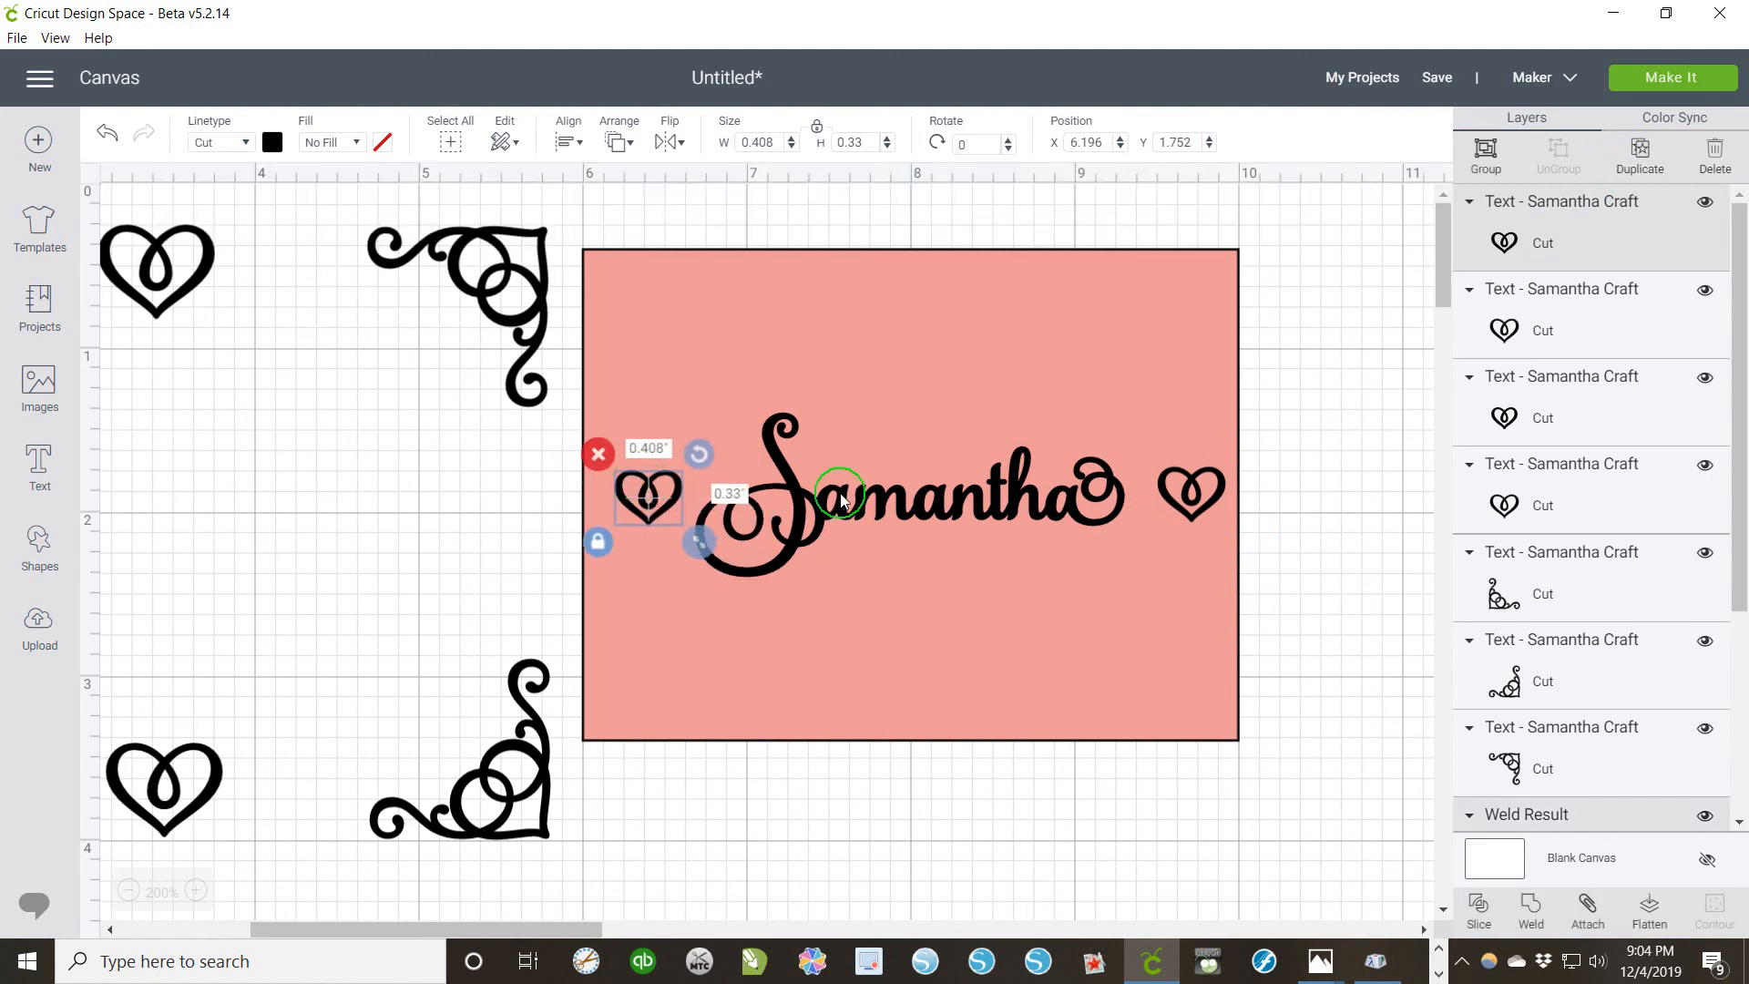
pyautogui.keyDown('shift'); pyautogui.click(1198, 474); pyautogui.keyUp('shift')
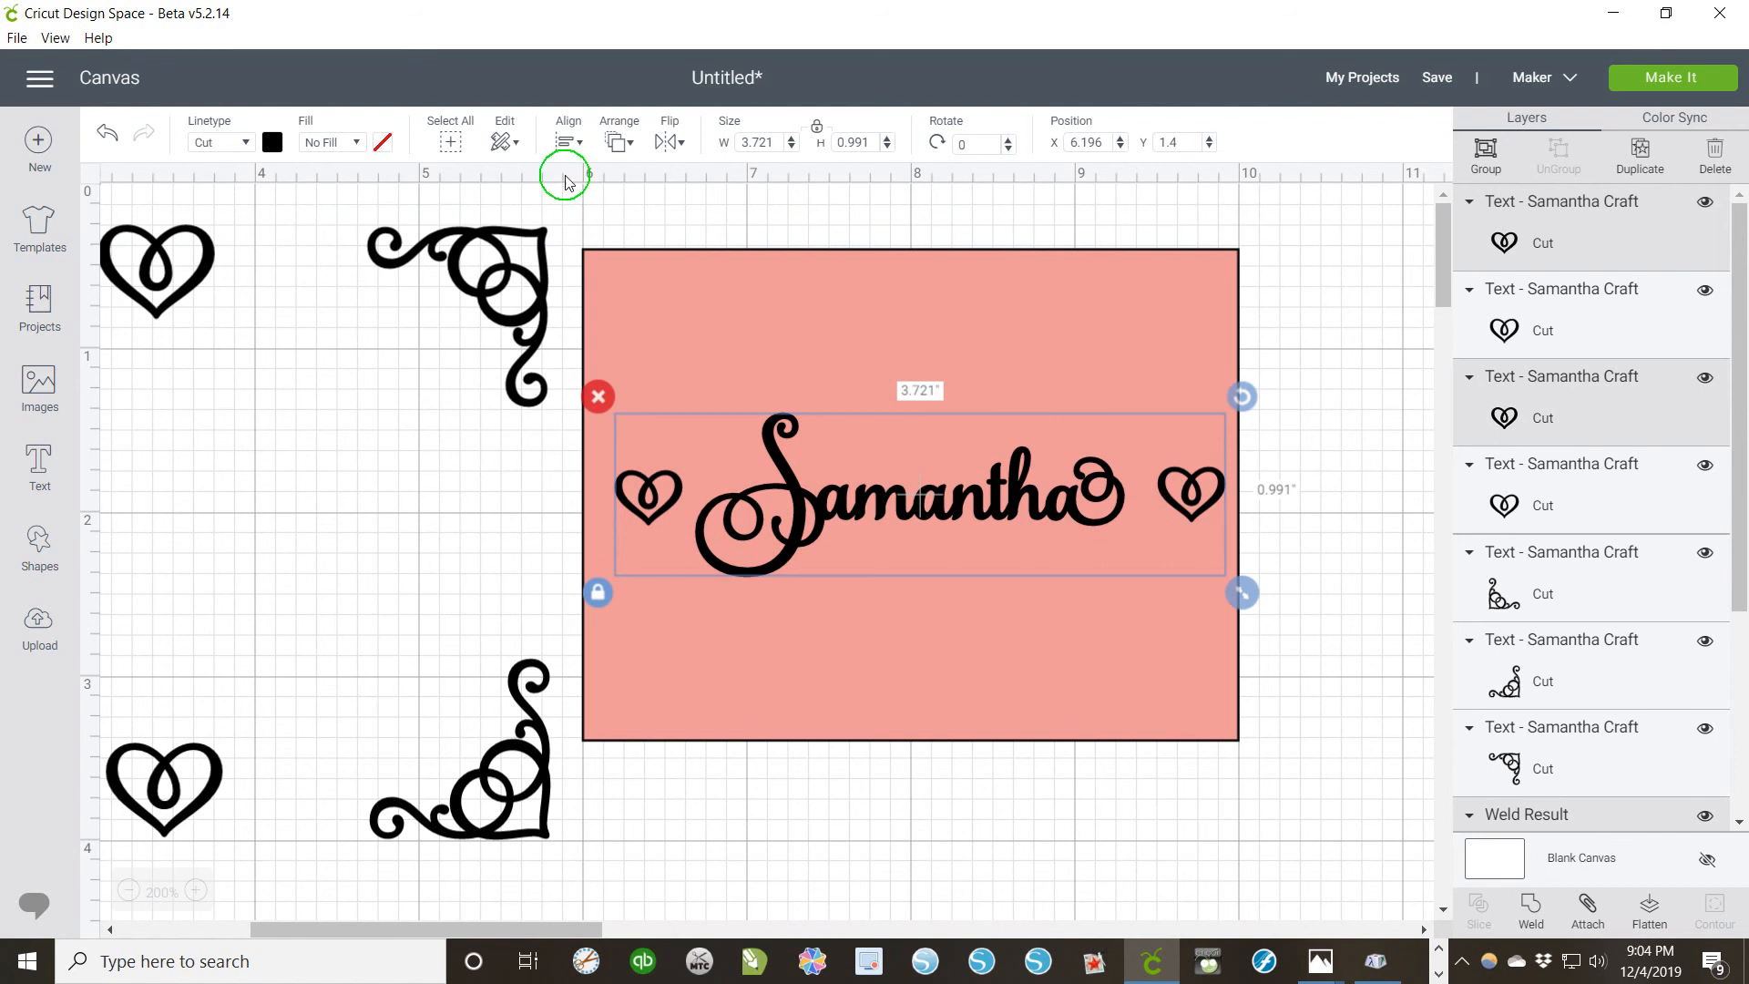
pyautogui.click(571, 143)
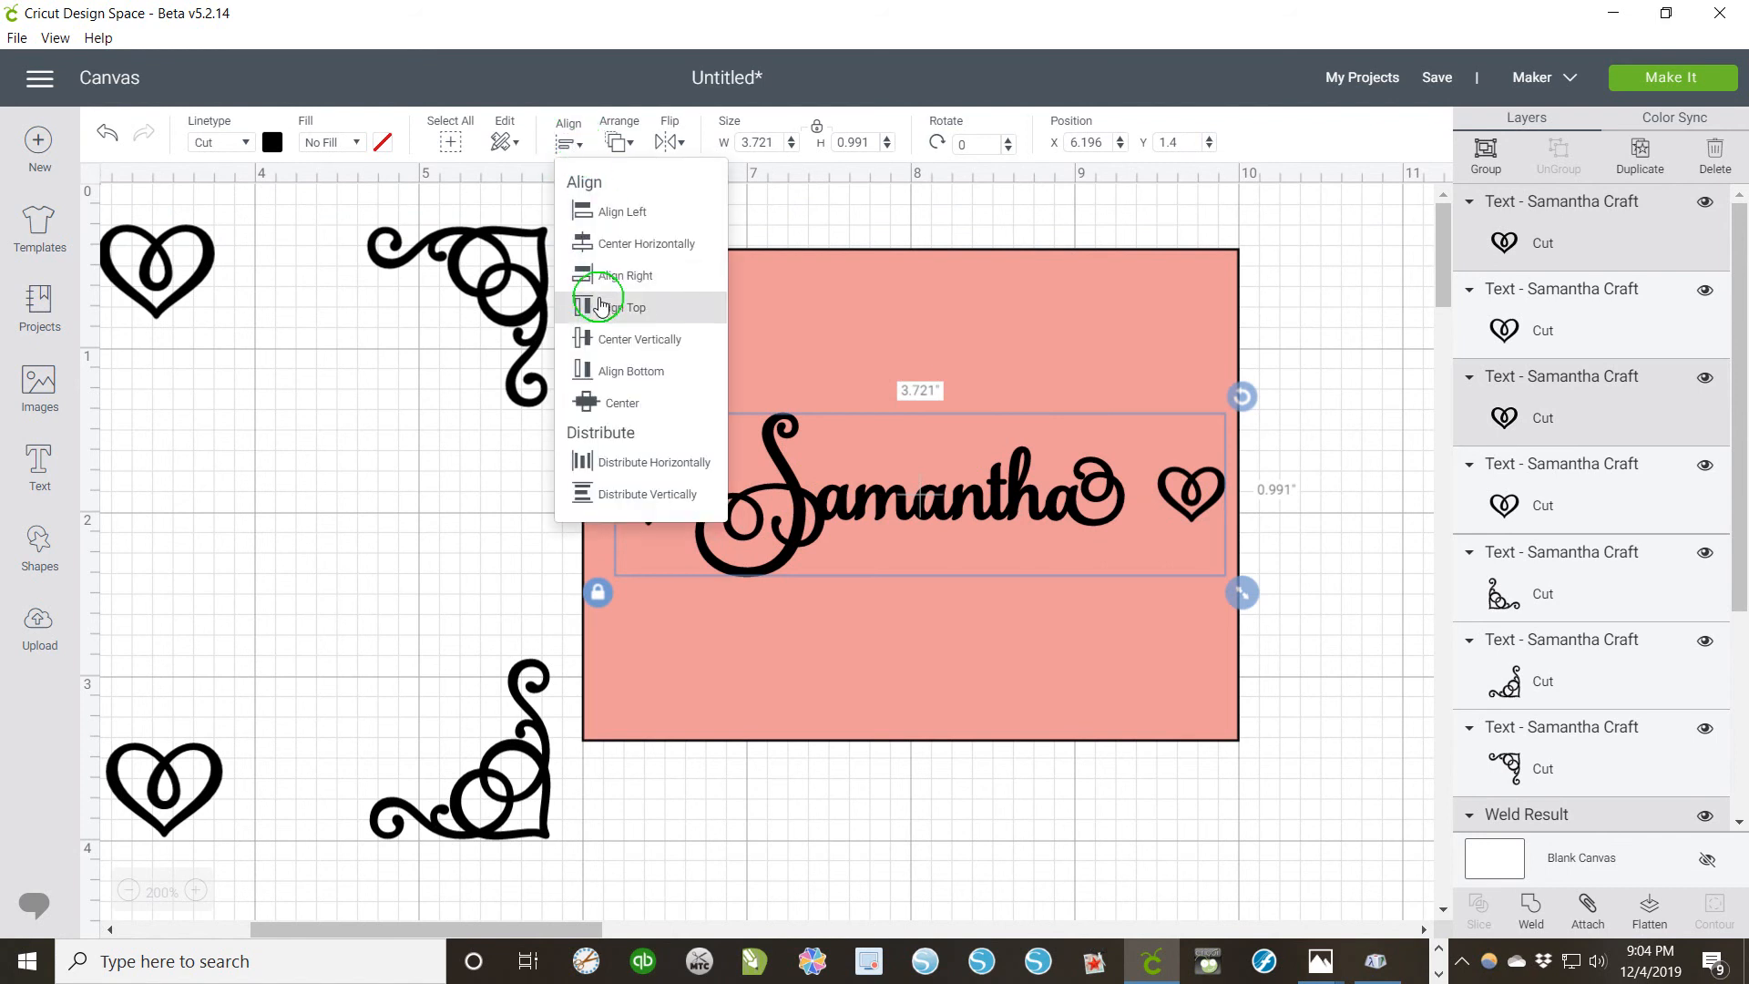
pyautogui.click(590, 244)
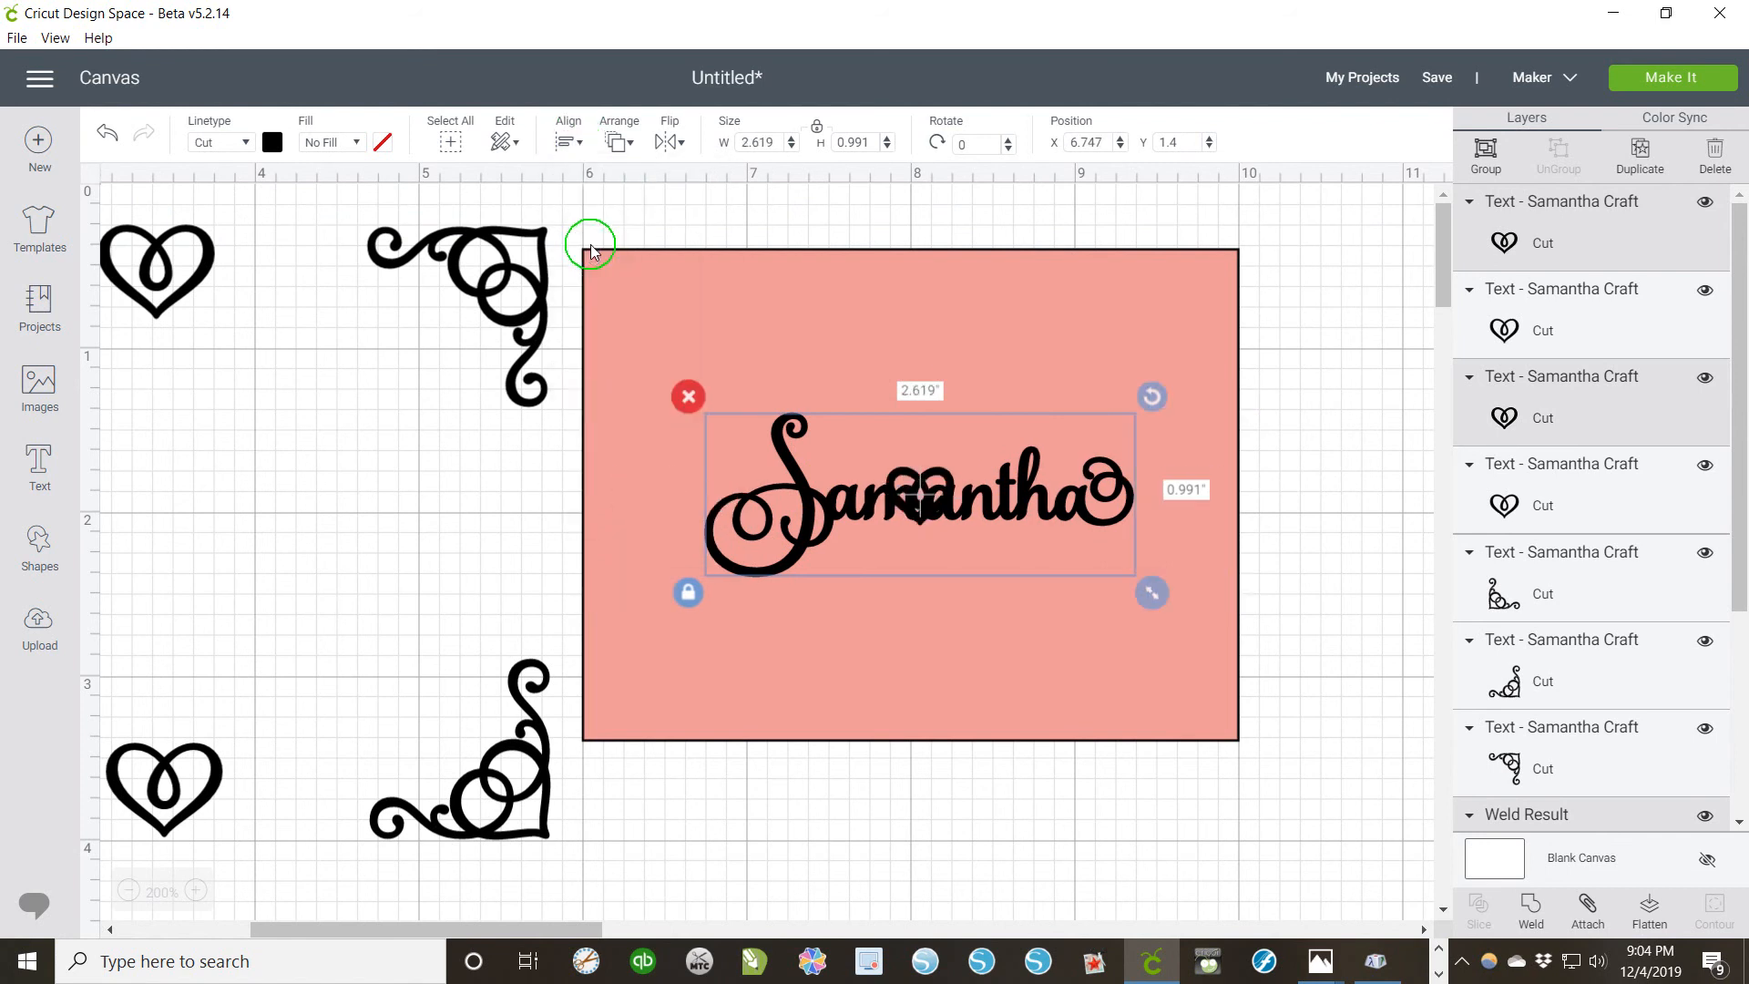
pyautogui.hotkey('ctrl', 'z')
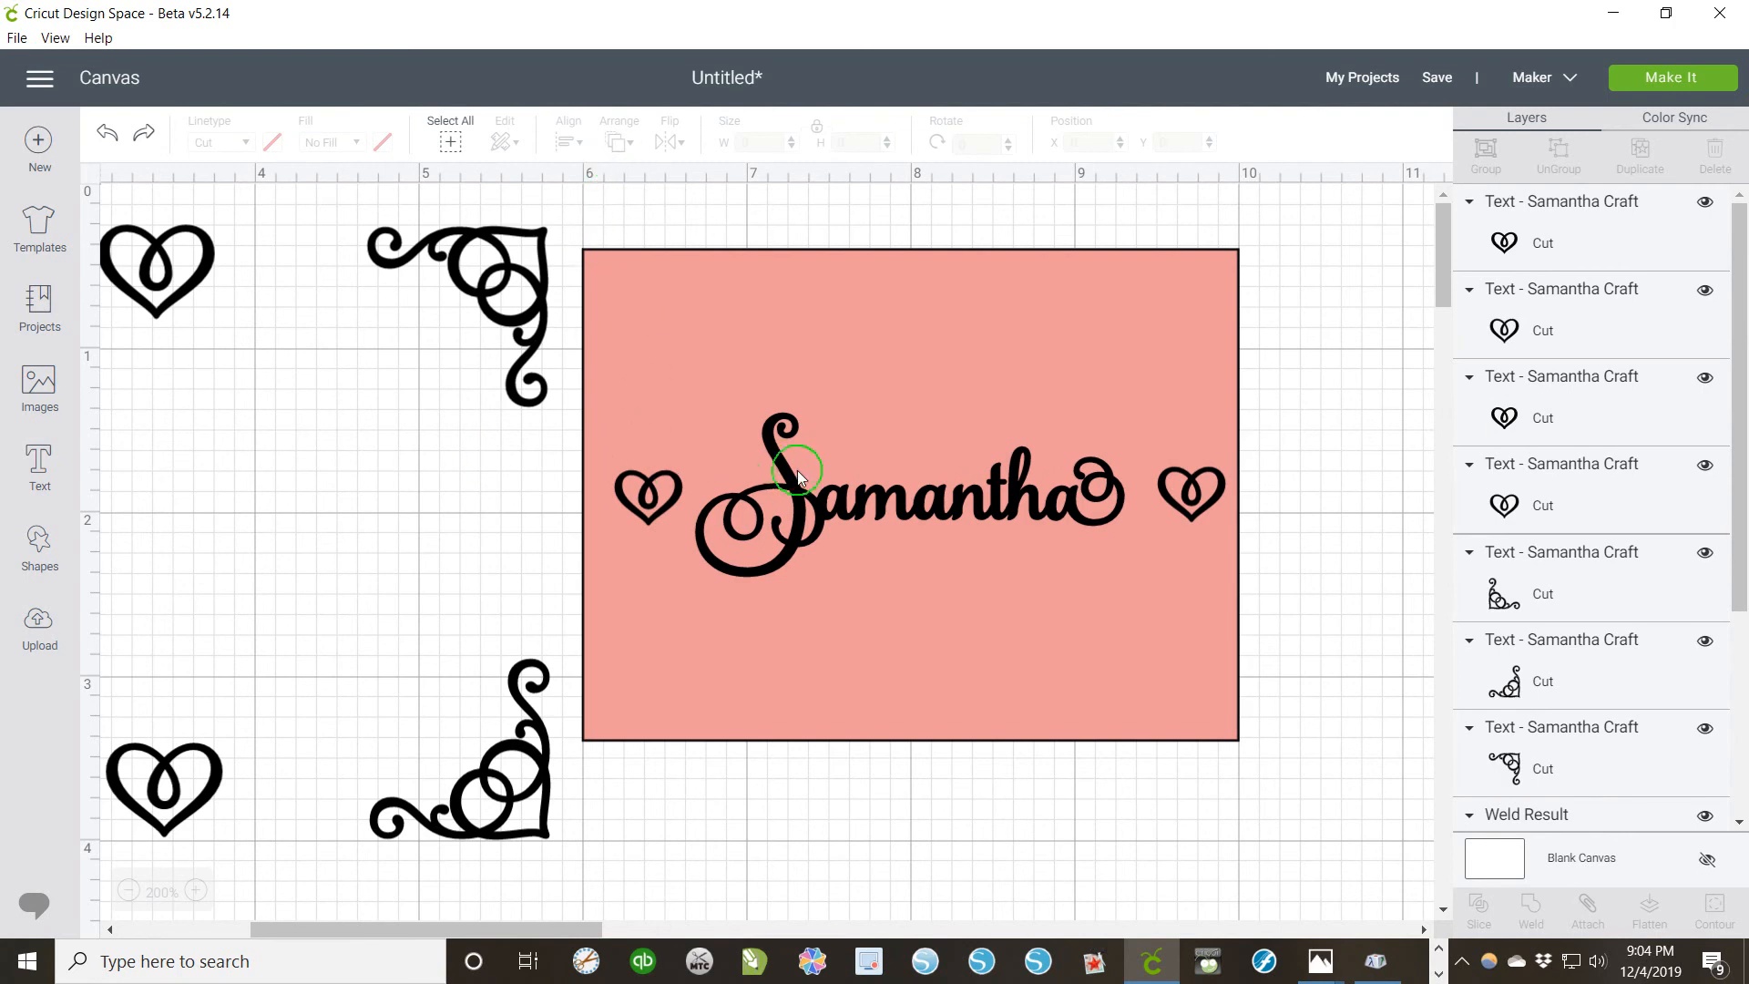
# Step: Align the name and its two side hearts with Center Vertically, and shift them together to about X 6.09, Y 1.39
pyautogui.click(795, 499)
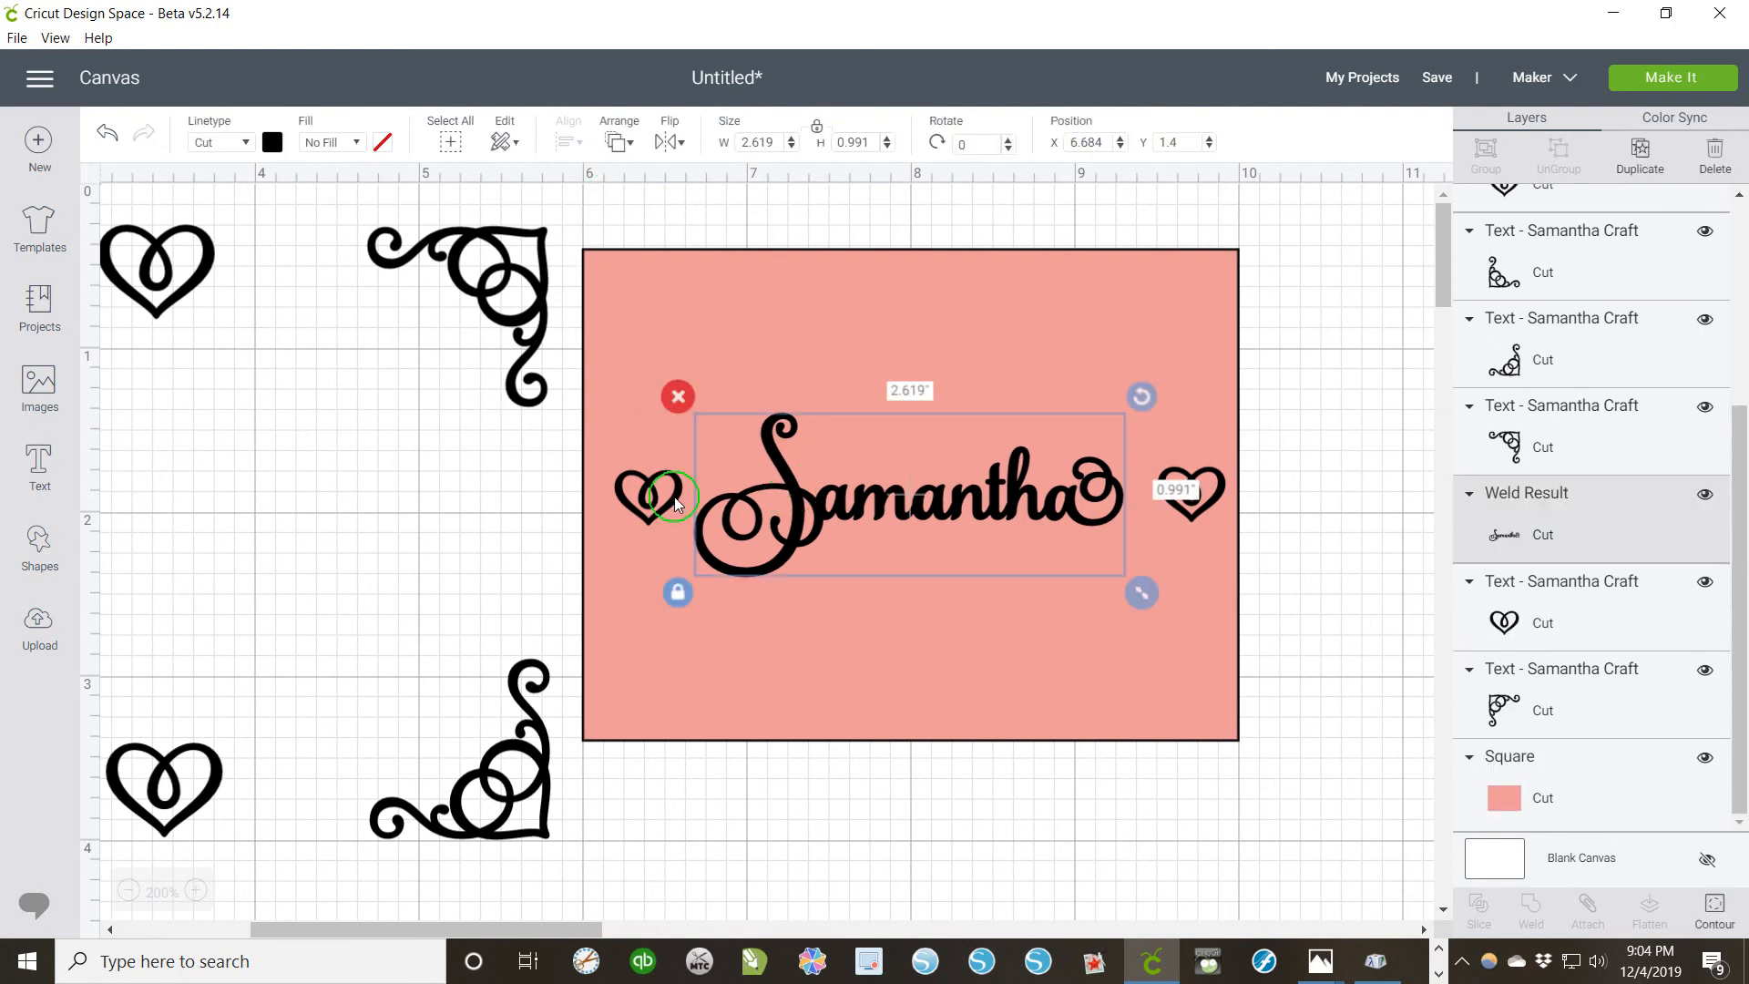
pyautogui.keyDown('shift'); pyautogui.click(1224, 480); pyautogui.keyUp('shift')
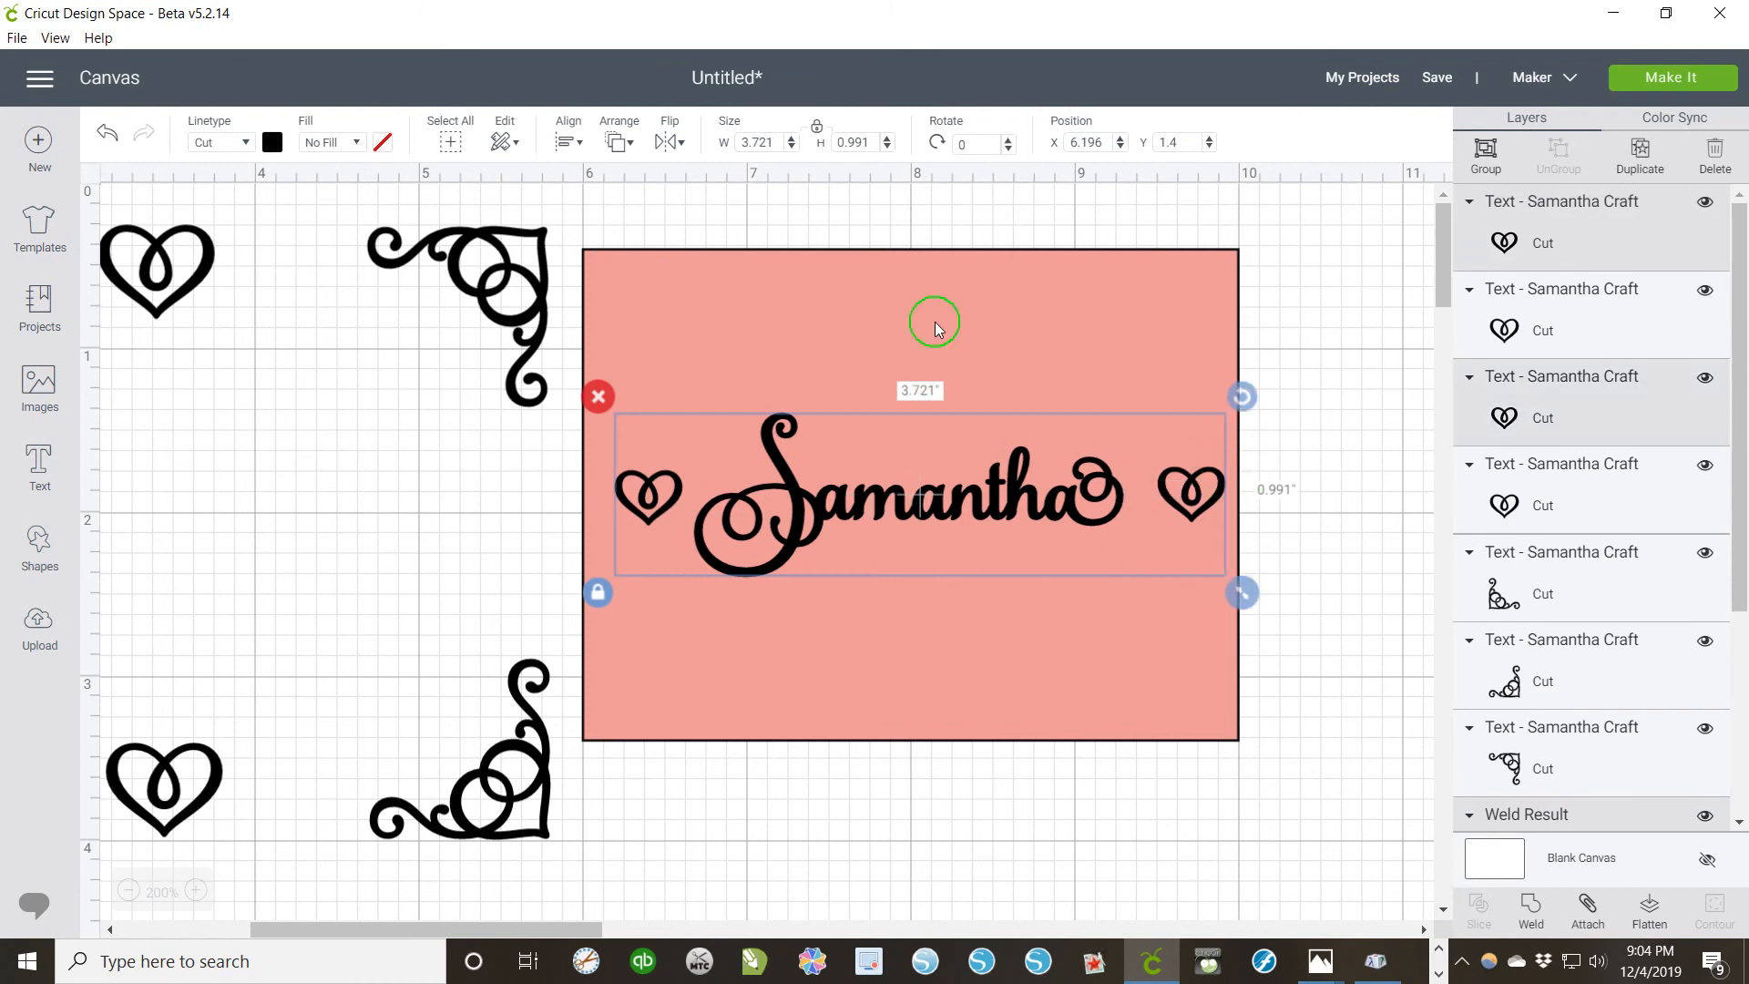
pyautogui.click(567, 143)
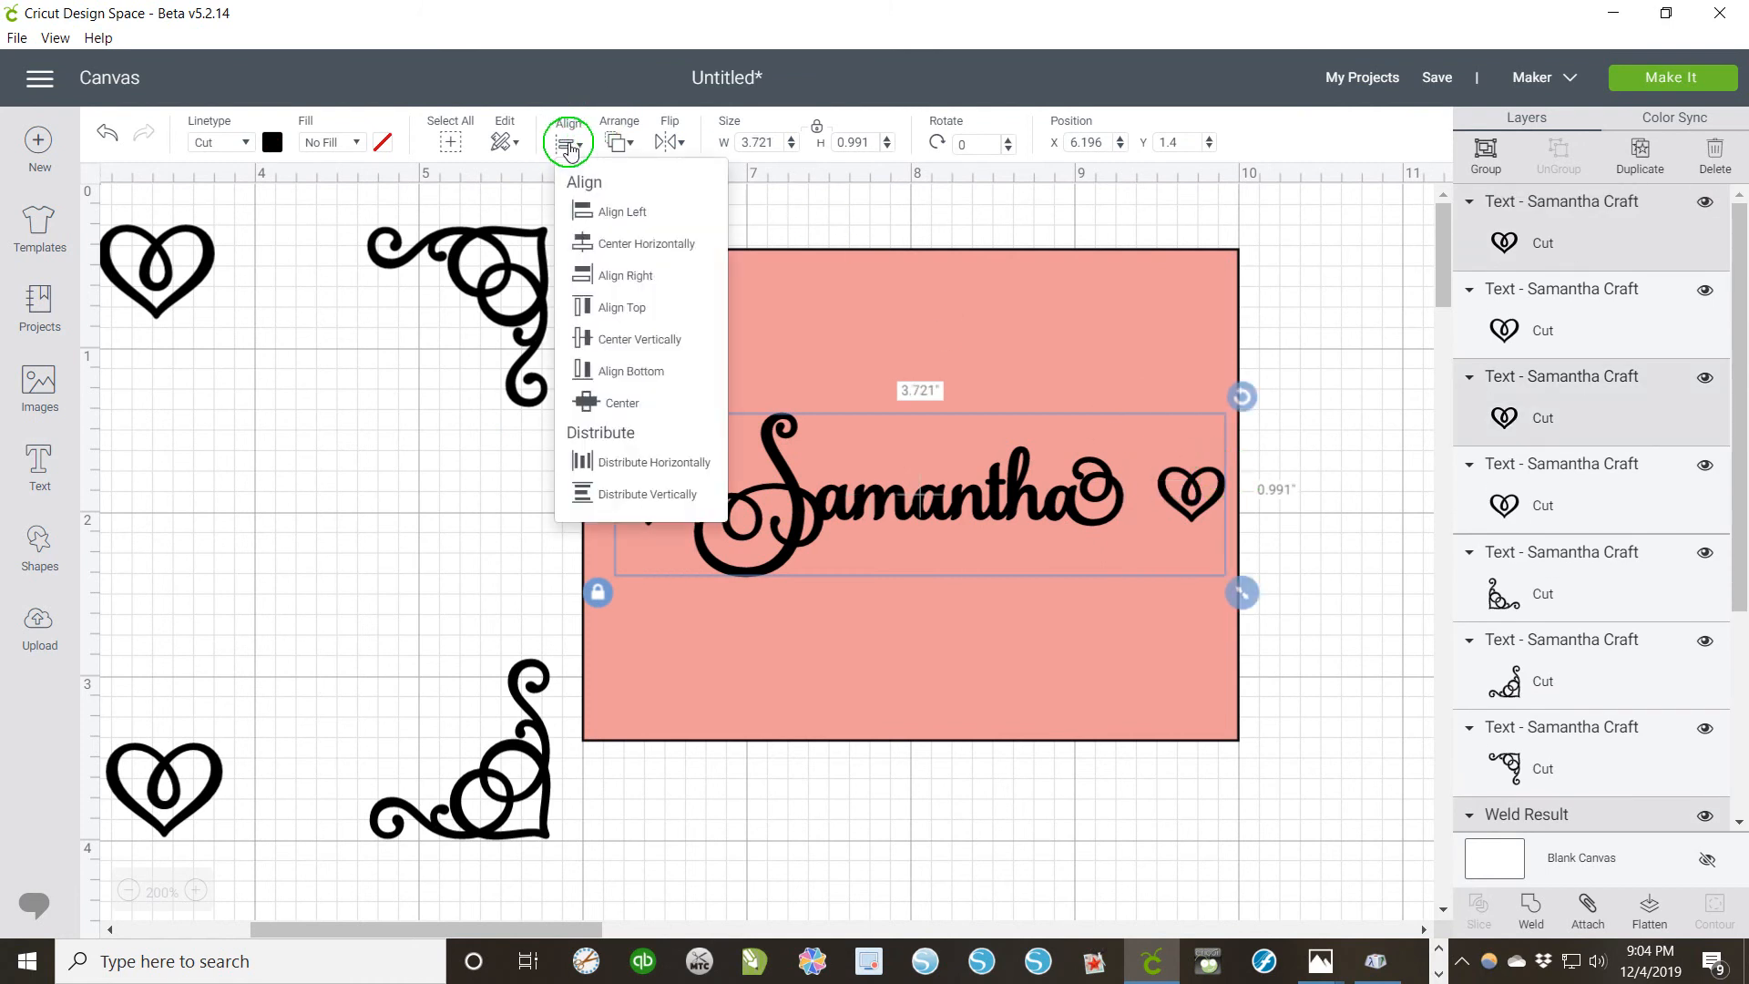
pyautogui.click(652, 340)
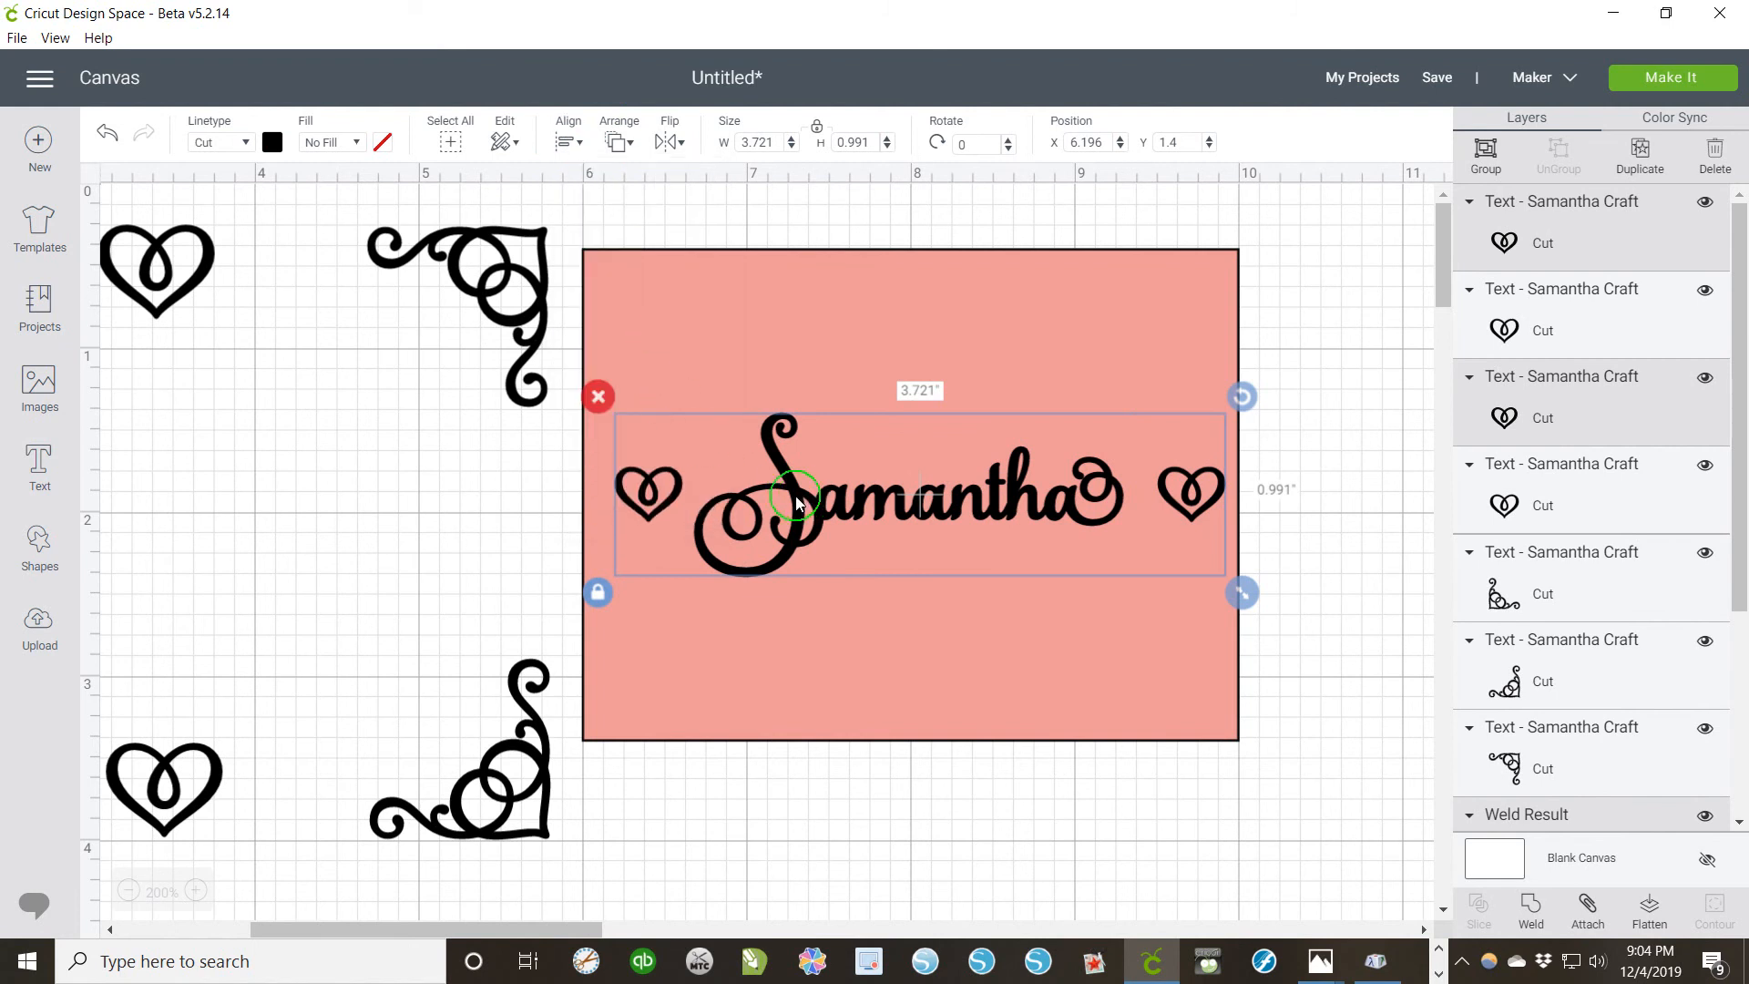
pyautogui.moveTo(796, 501)
pyautogui.mouseDown()
pyautogui.moveTo(766, 500)
pyautogui.moveTo(783, 502)
pyautogui.mouseUp()
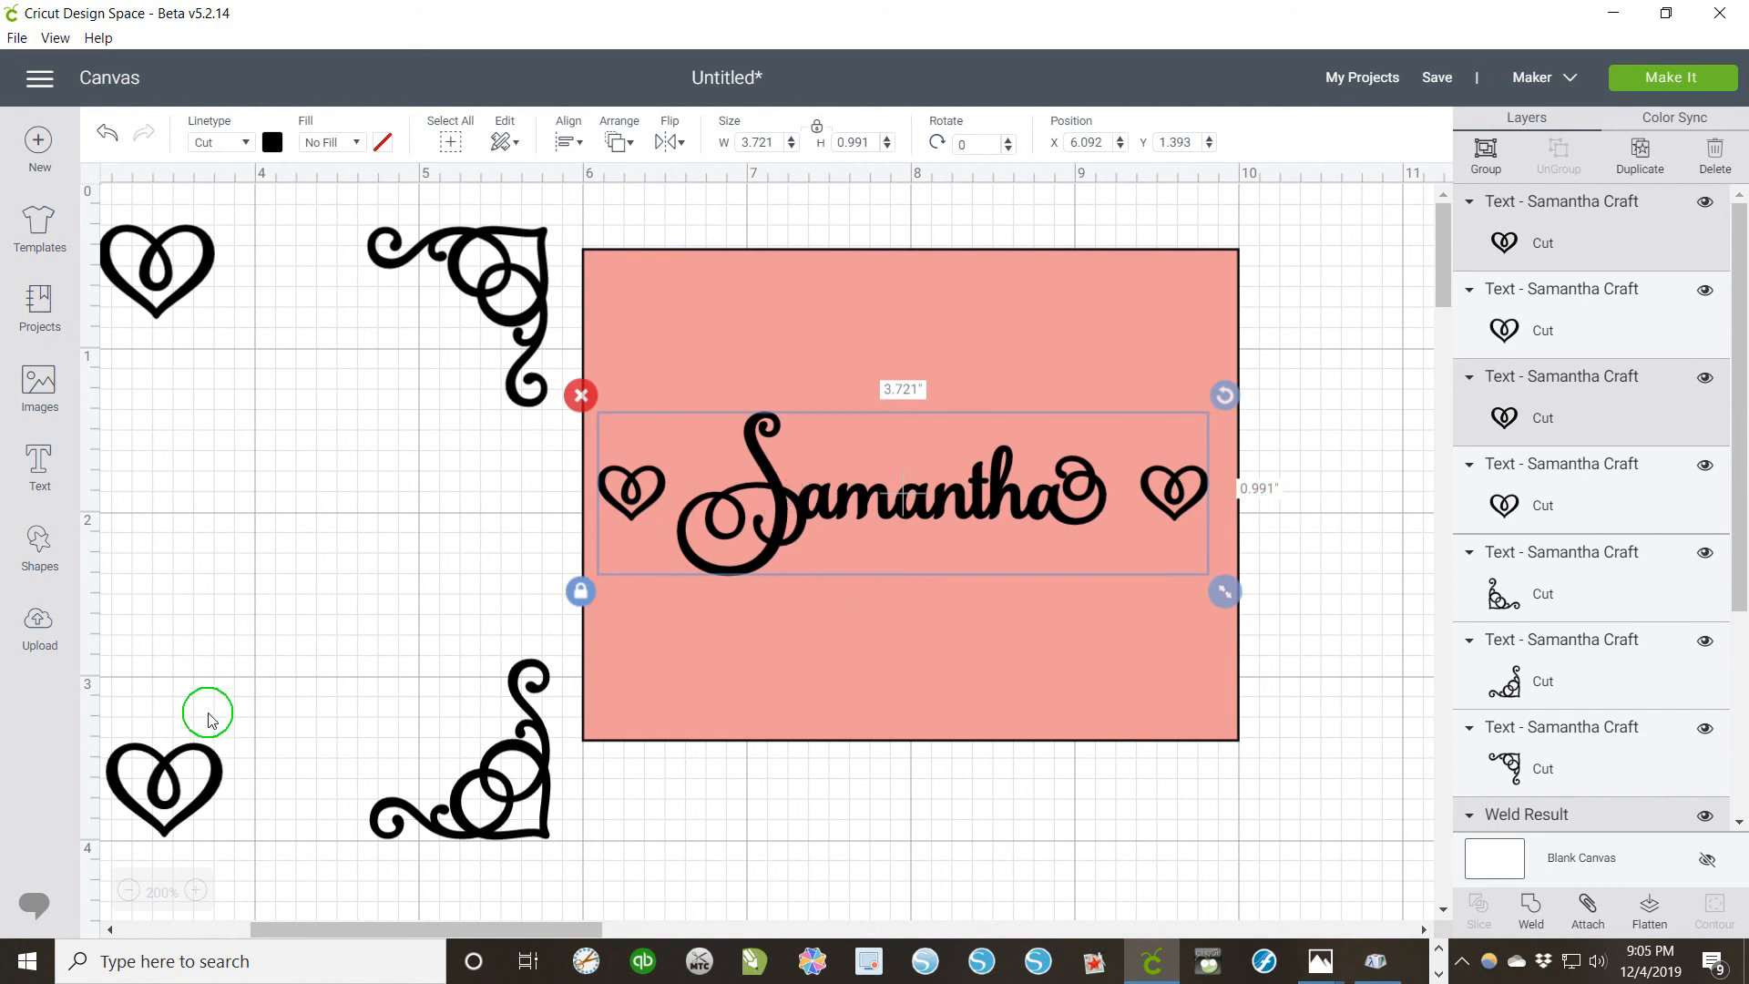
# Step: Move the upper-right flourish onto the rectangle at about X 8.78, Y 0.47 and the lower-right flourish to about X 8.81, Y 2.20
pyautogui.click(209, 761)
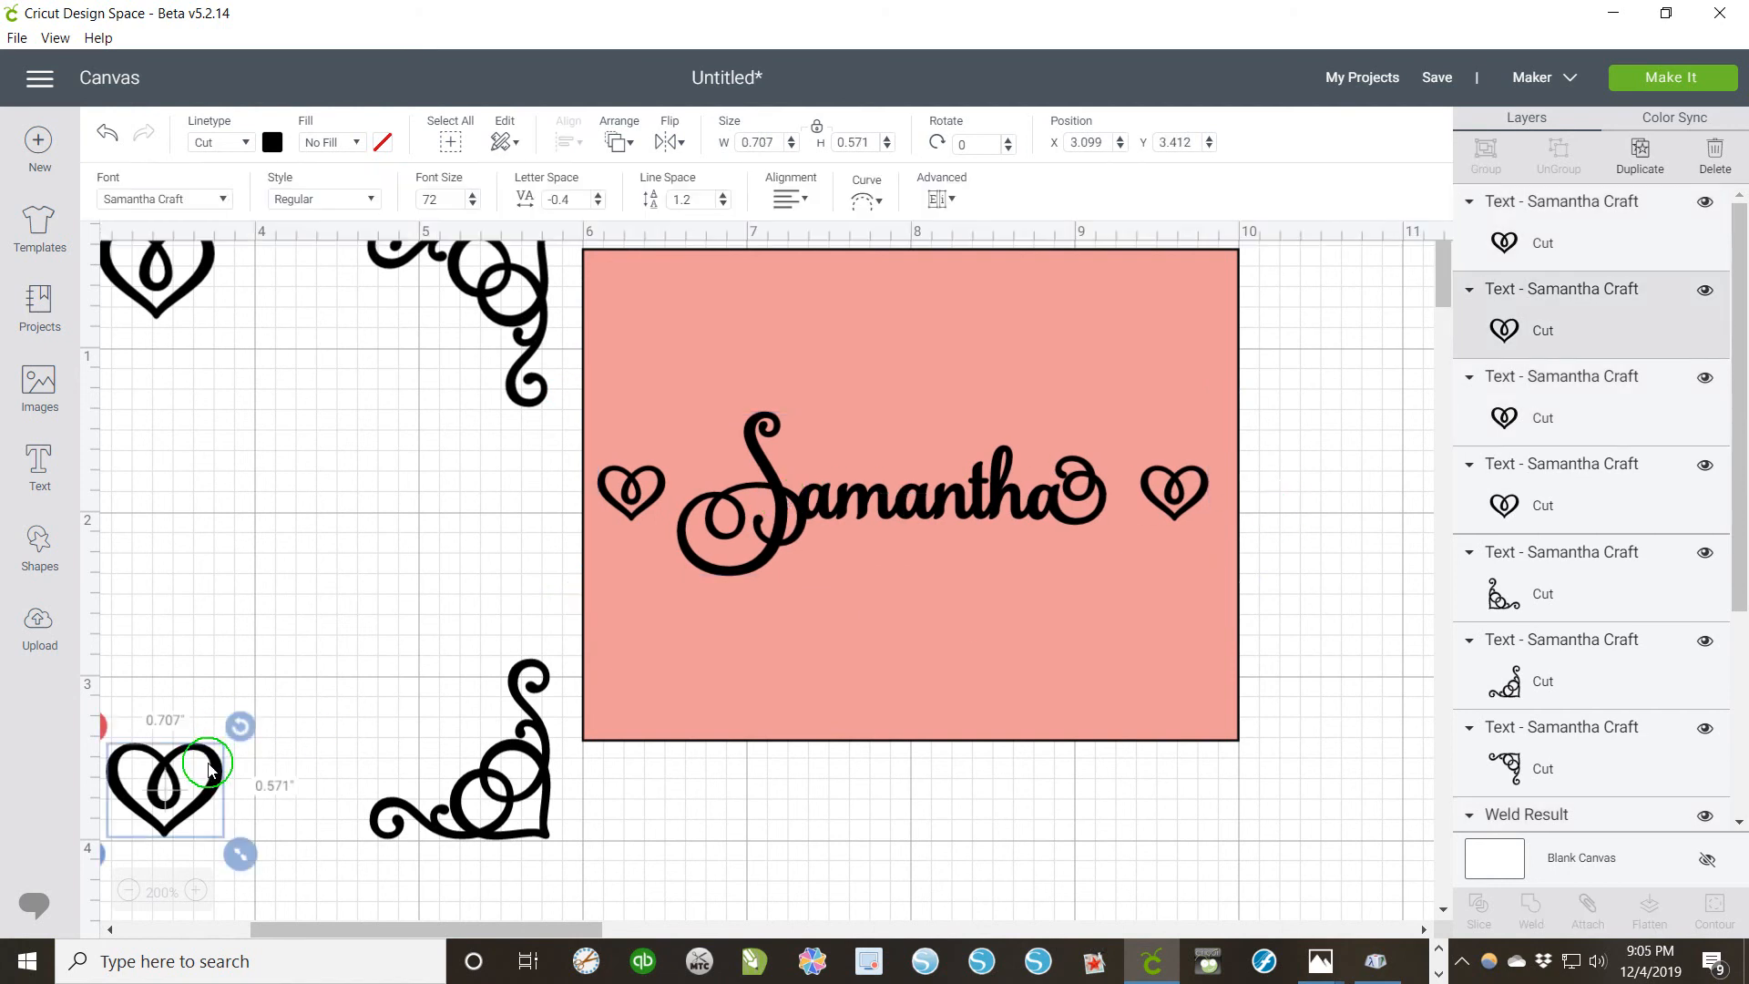
pyautogui.click(515, 325)
pyautogui.moveTo(515, 325); pyautogui.dragTo(1184, 351)
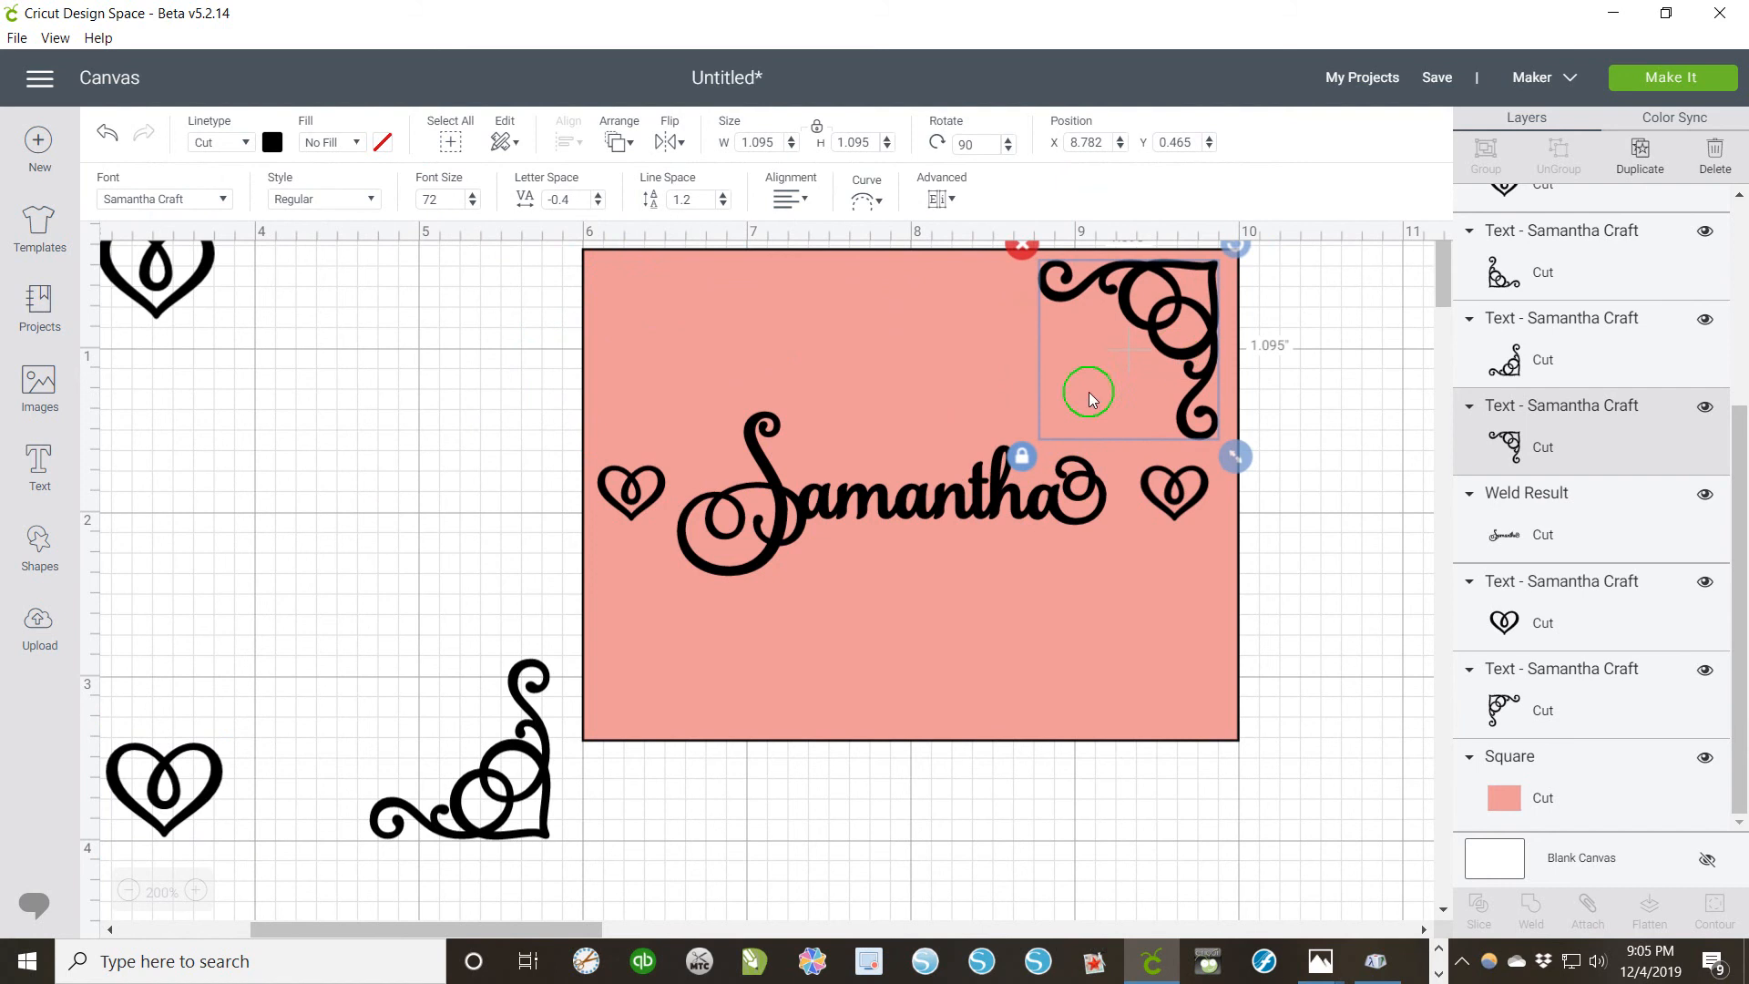
pyautogui.moveTo(489, 791); pyautogui.dragTo(1163, 674)
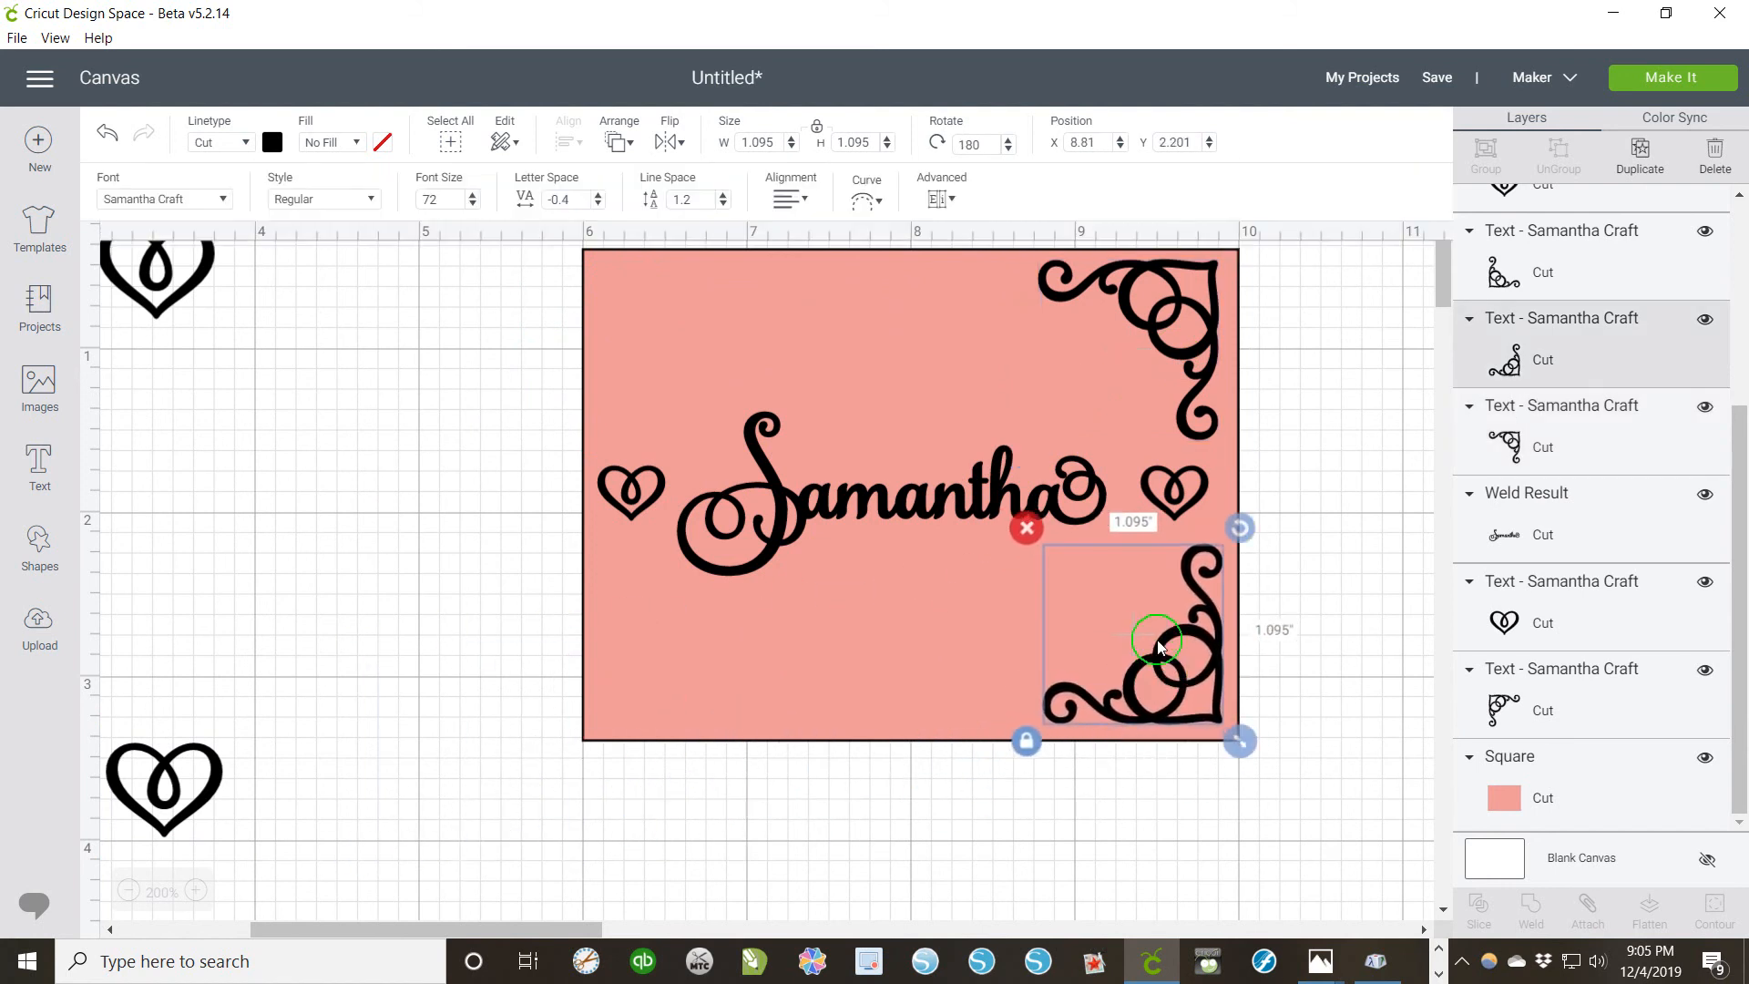
# Step: Align the upper-right and lower-right flourishes with each other using Center Horizontally
pyautogui.keyDown('shift'); pyautogui.click(1198, 351); pyautogui.keyUp('shift')
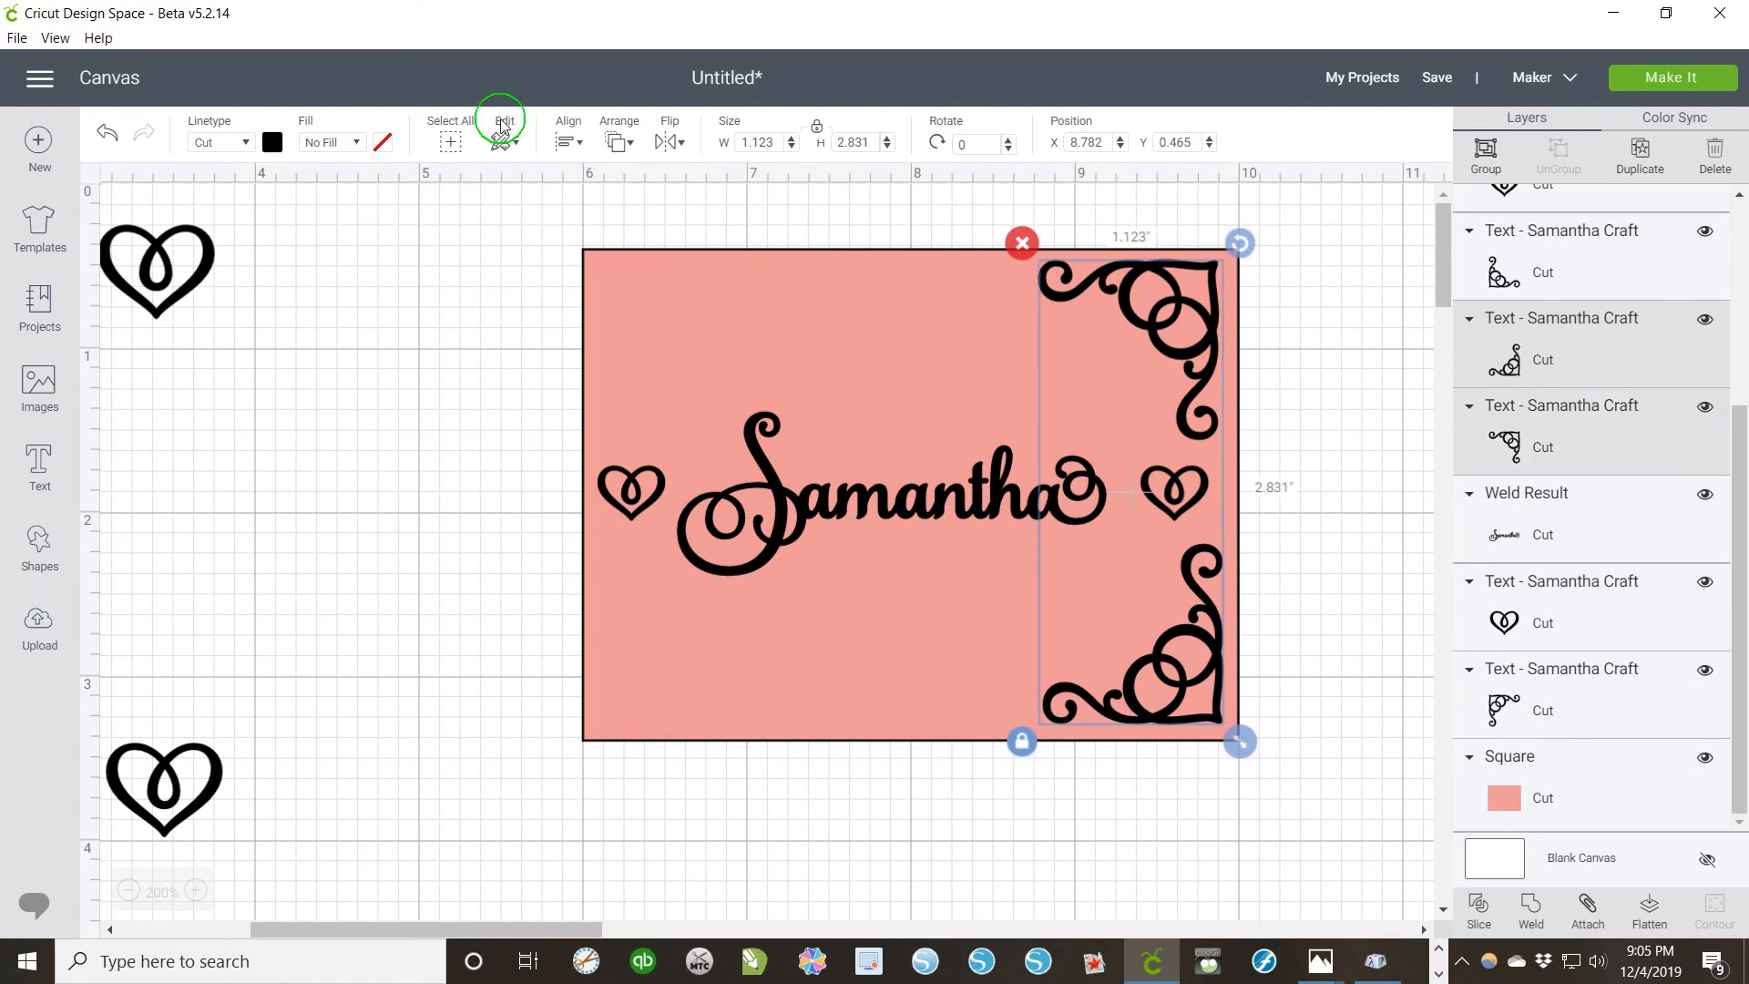
pyautogui.click(572, 144)
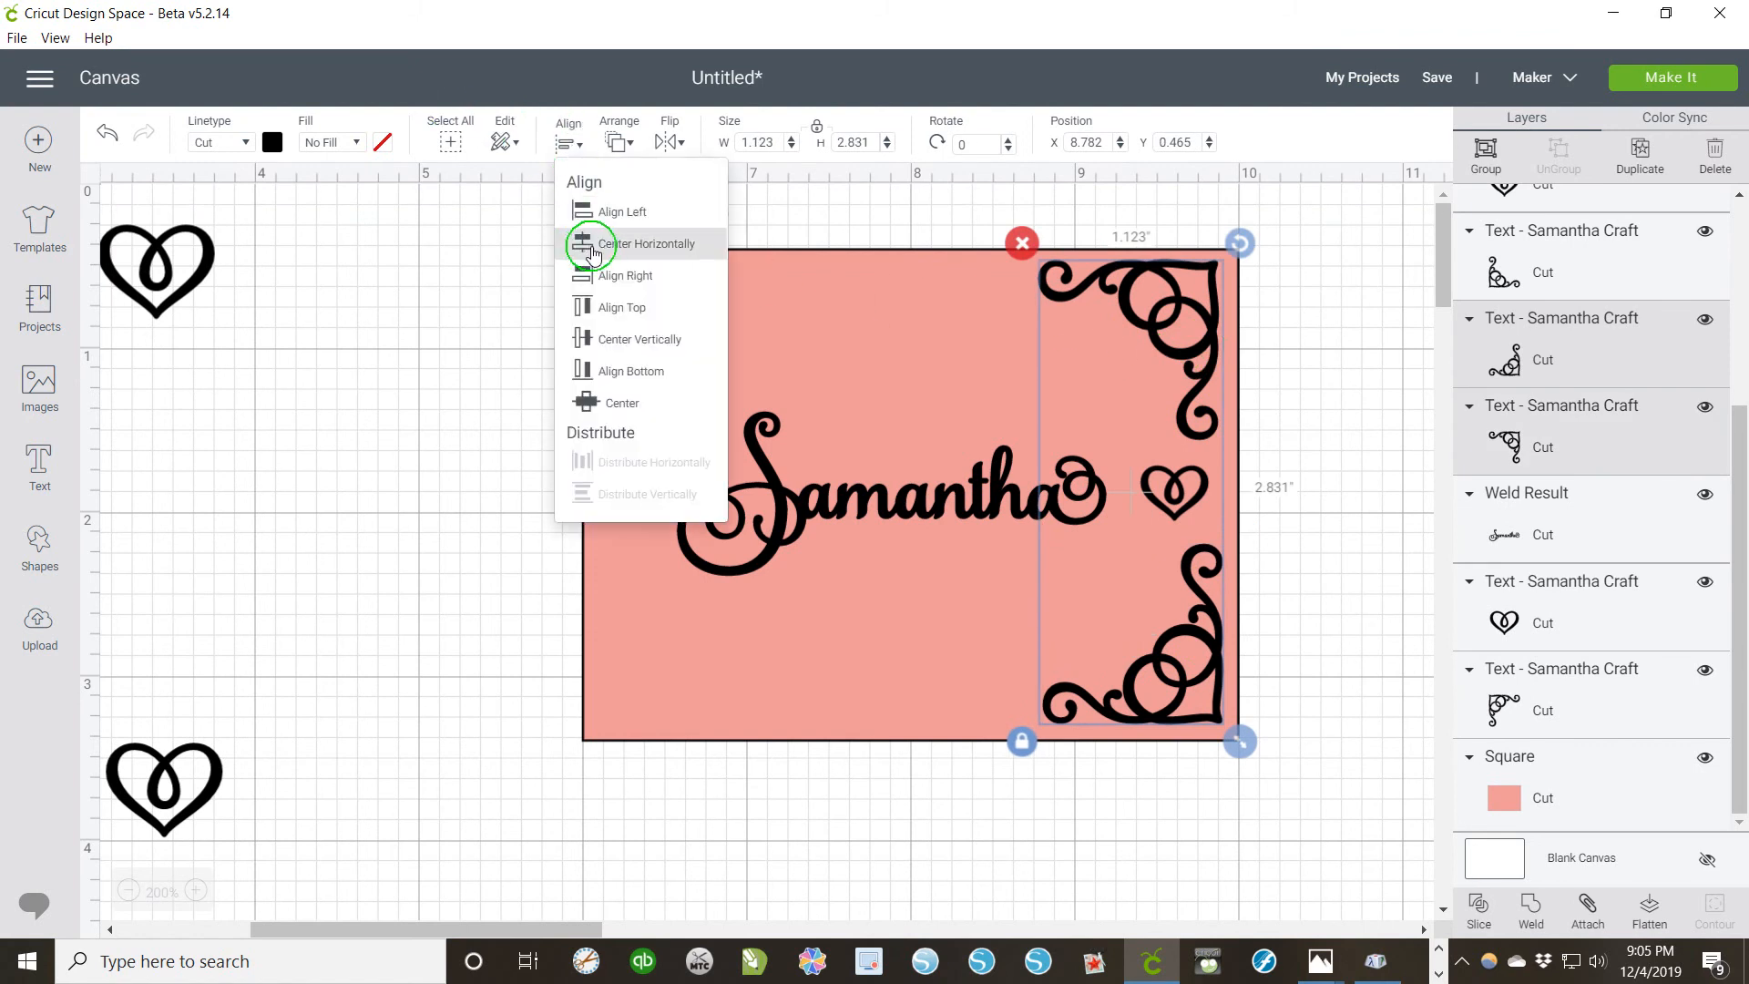
pyautogui.click(590, 246)
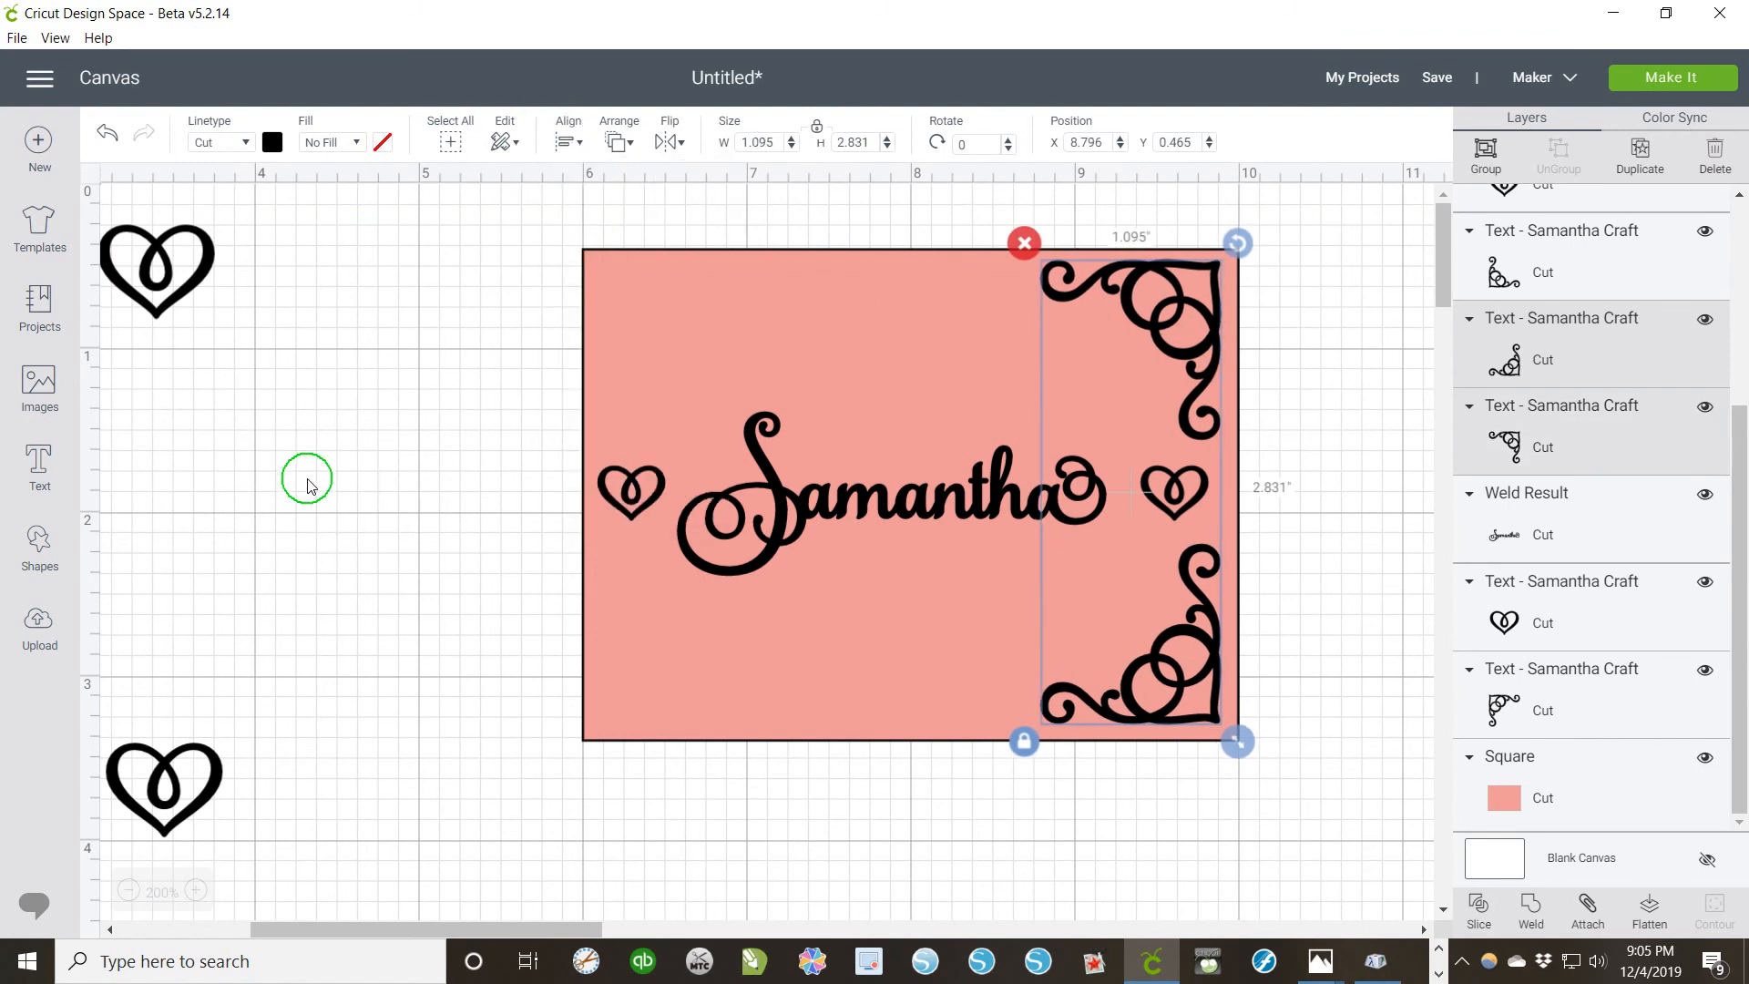
# Step: Move the upper-left flourish onto the rectangle at about X 6.07, Y 0.44 and the lower-left flourish into the rectangle's lower-left corner
pyautogui.moveTo(414, 934); pyautogui.dragTo(328, 931)
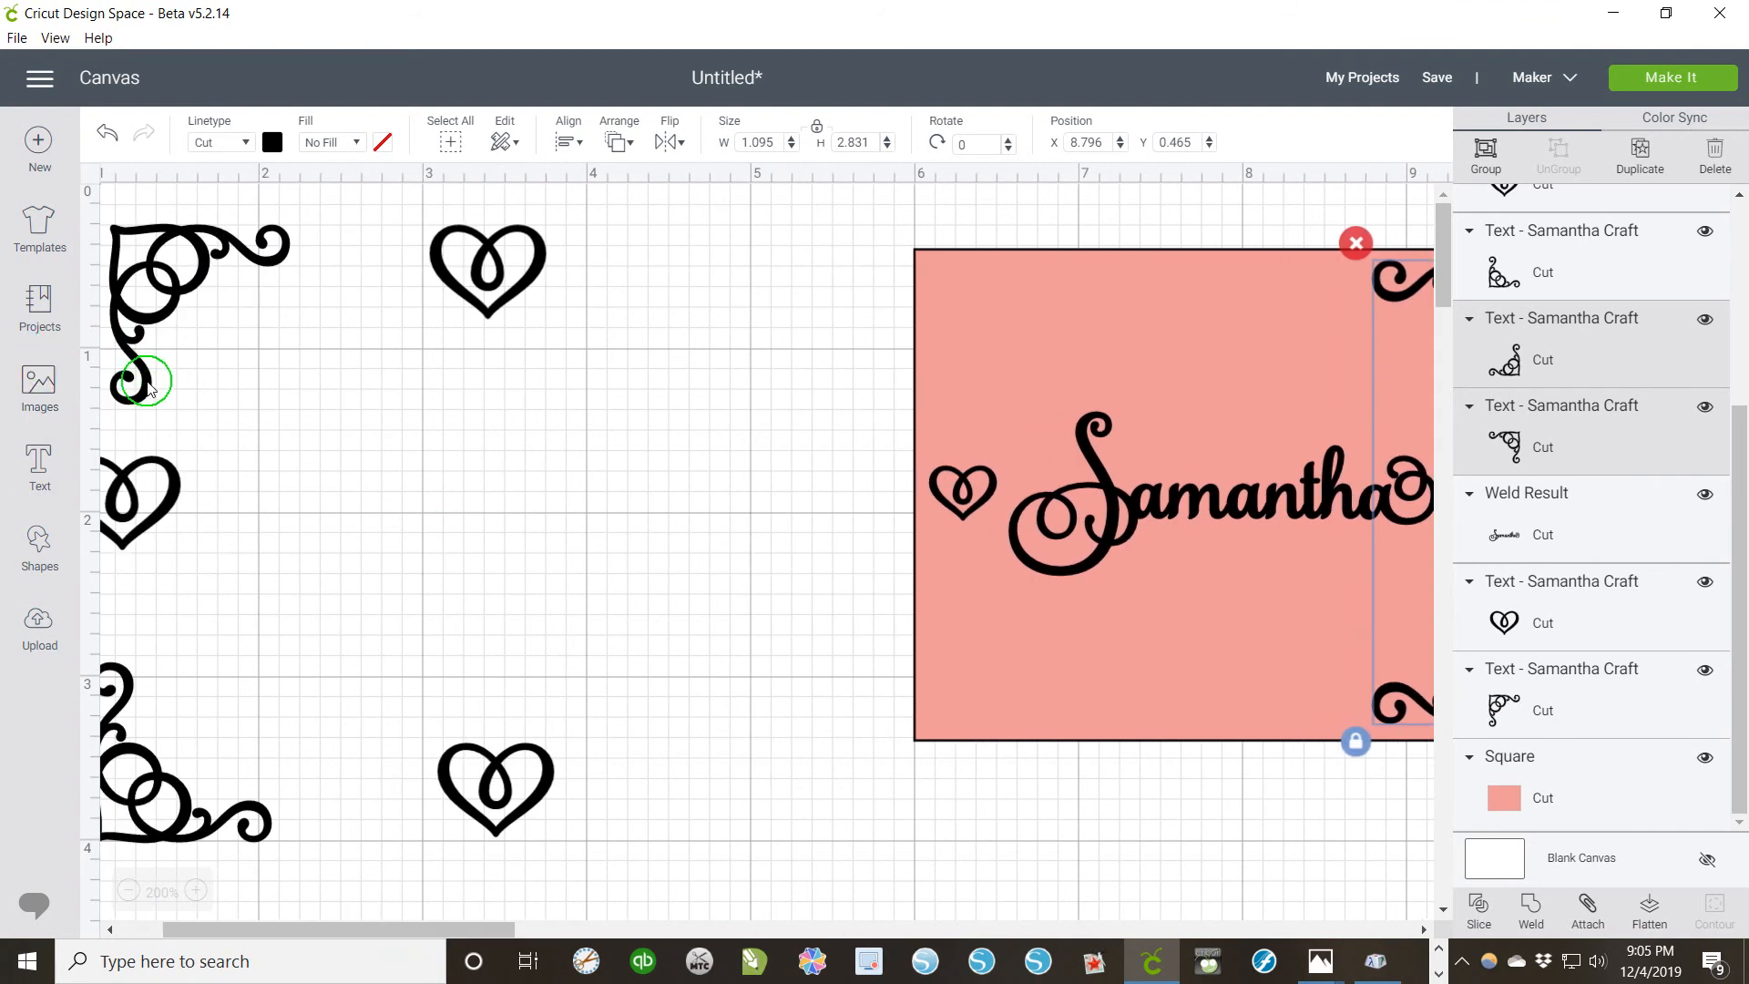
pyautogui.moveTo(136, 369); pyautogui.dragTo(963, 421)
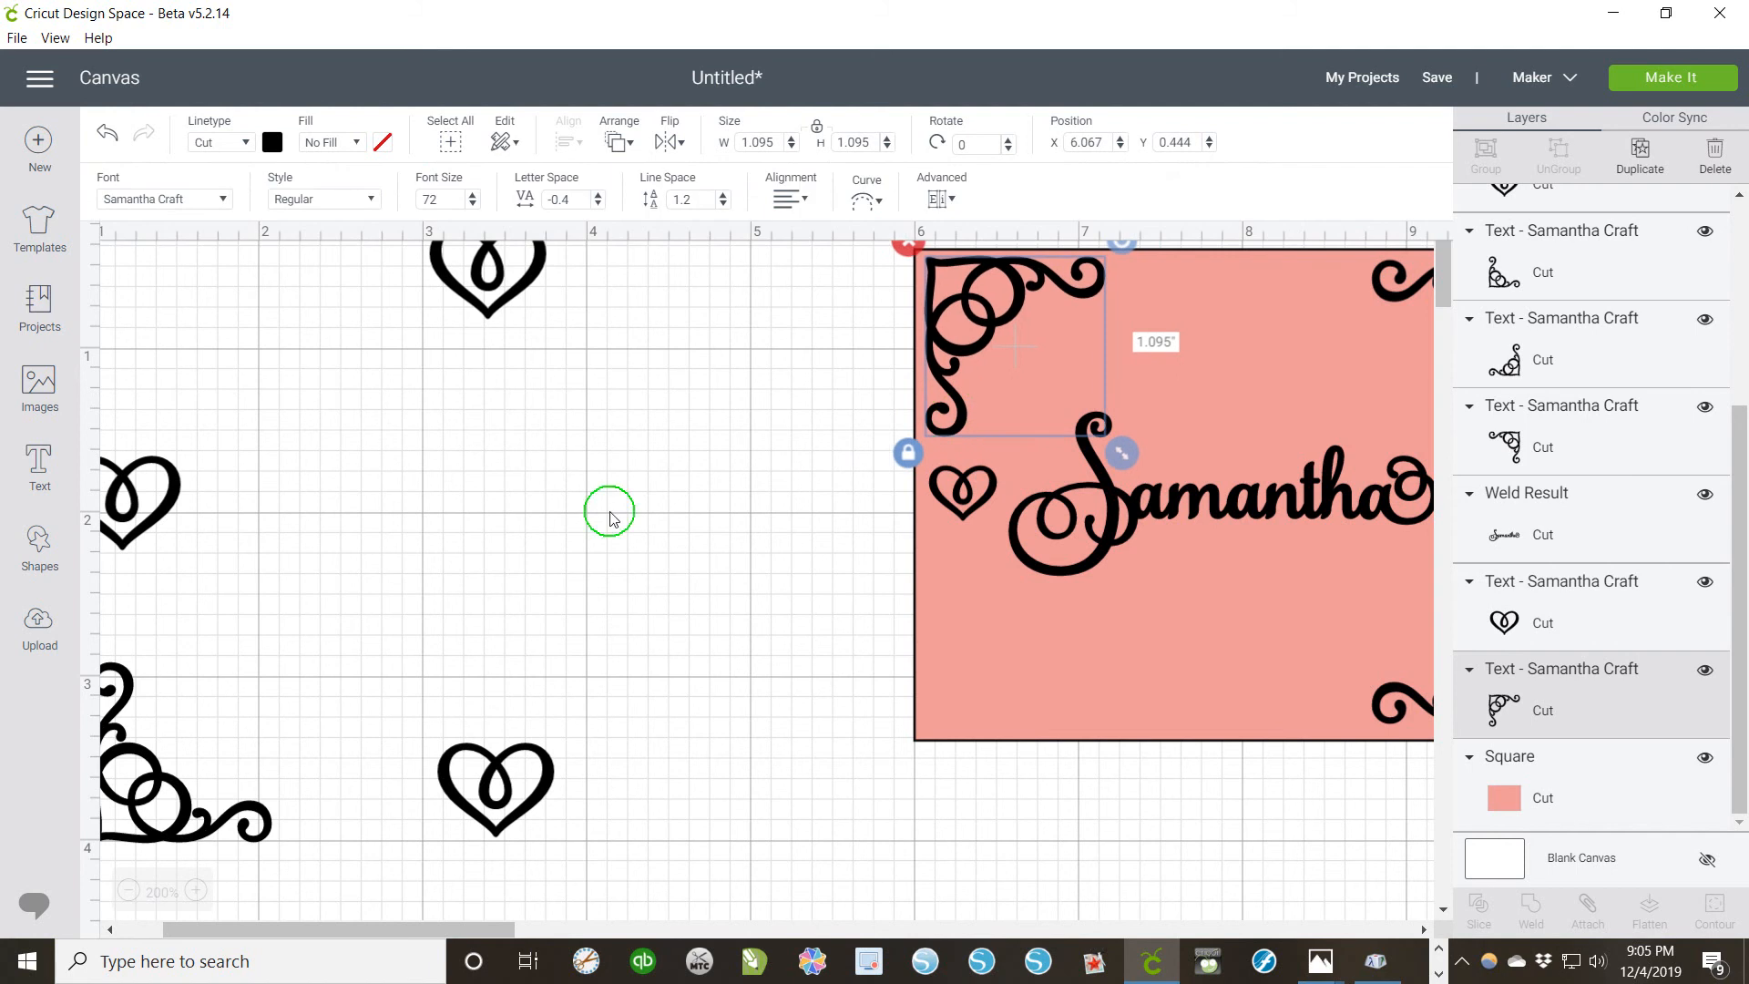
pyautogui.moveTo(256, 814); pyautogui.dragTo(1120, 697)
# Step: Align the upper-left and lower-left flourishes with each other using Center Horizontally
pyautogui.keyDown('shift'); pyautogui.click(963, 415); pyautogui.keyUp('shift')
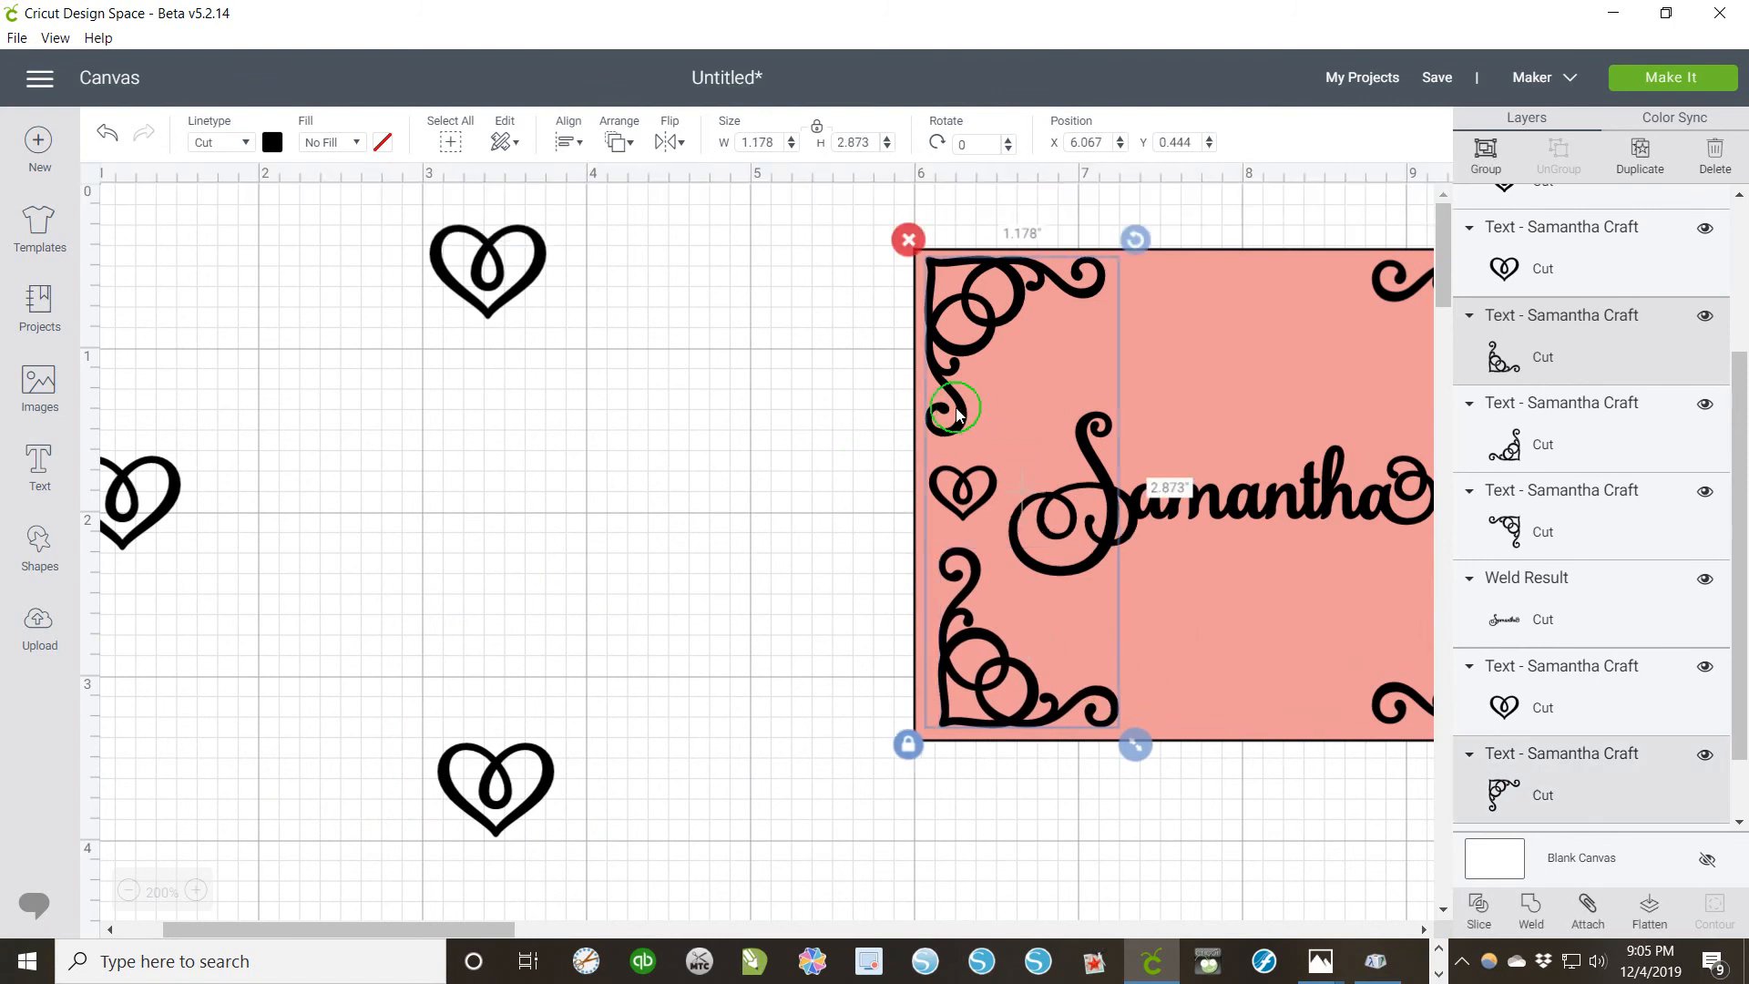
pyautogui.click(572, 143)
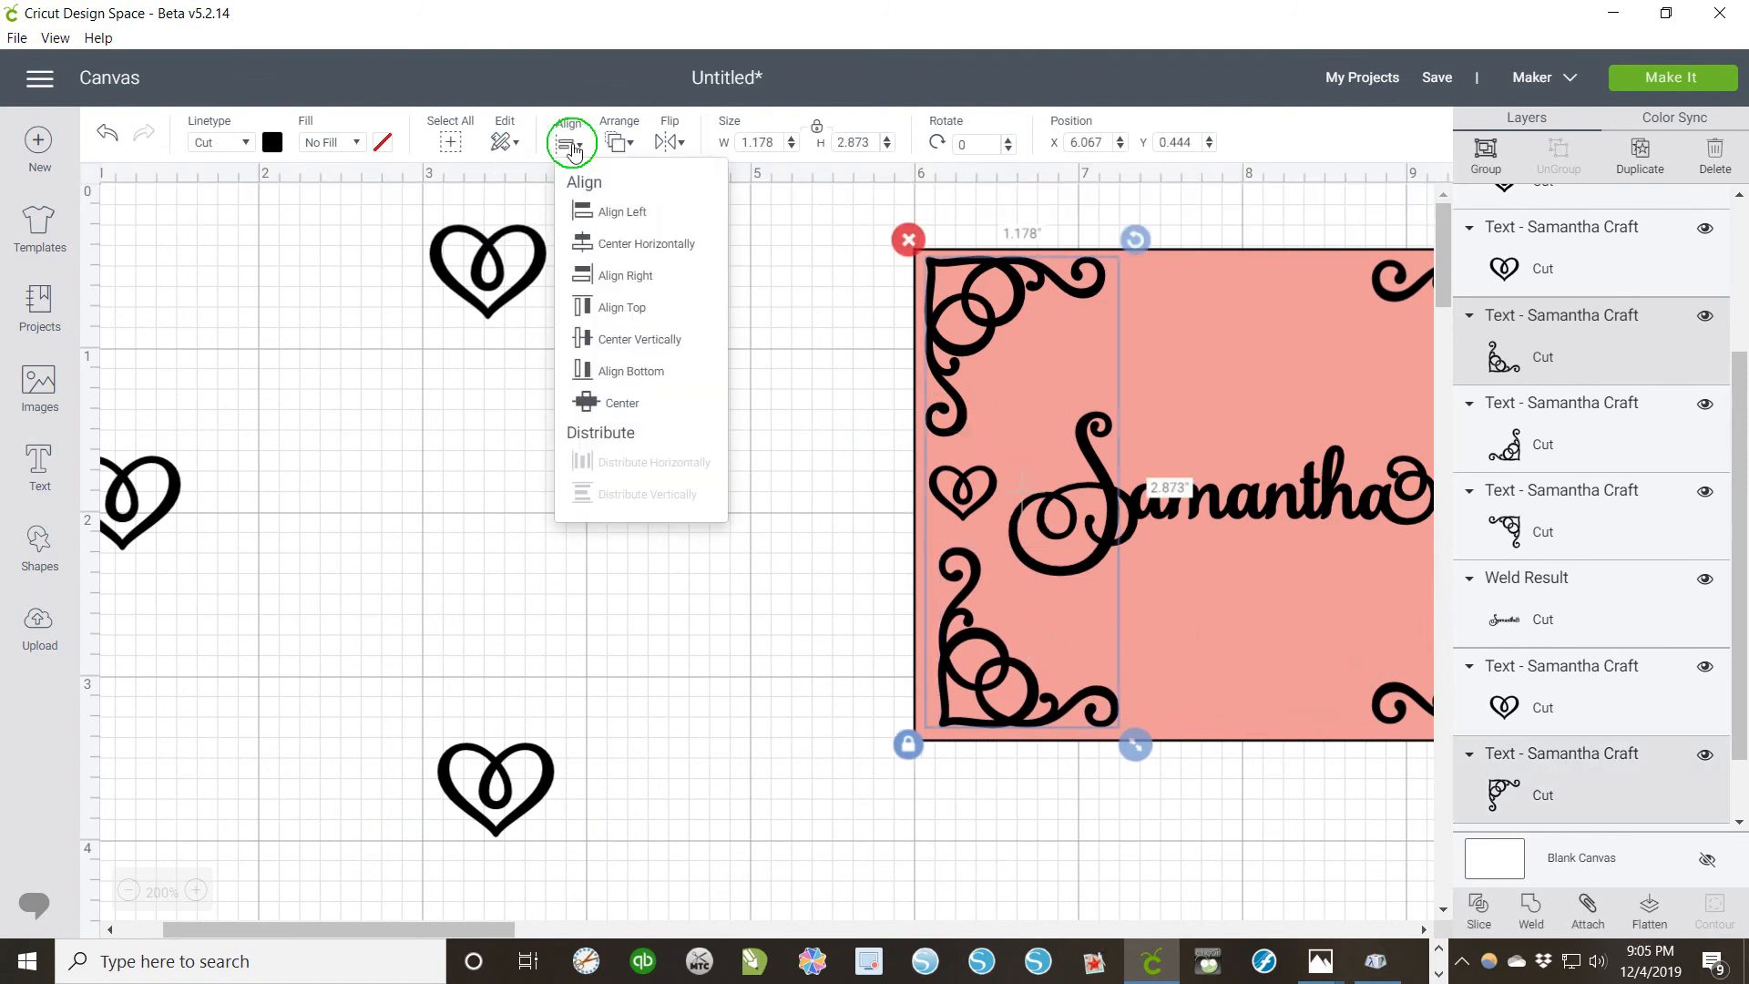
pyautogui.click(604, 246)
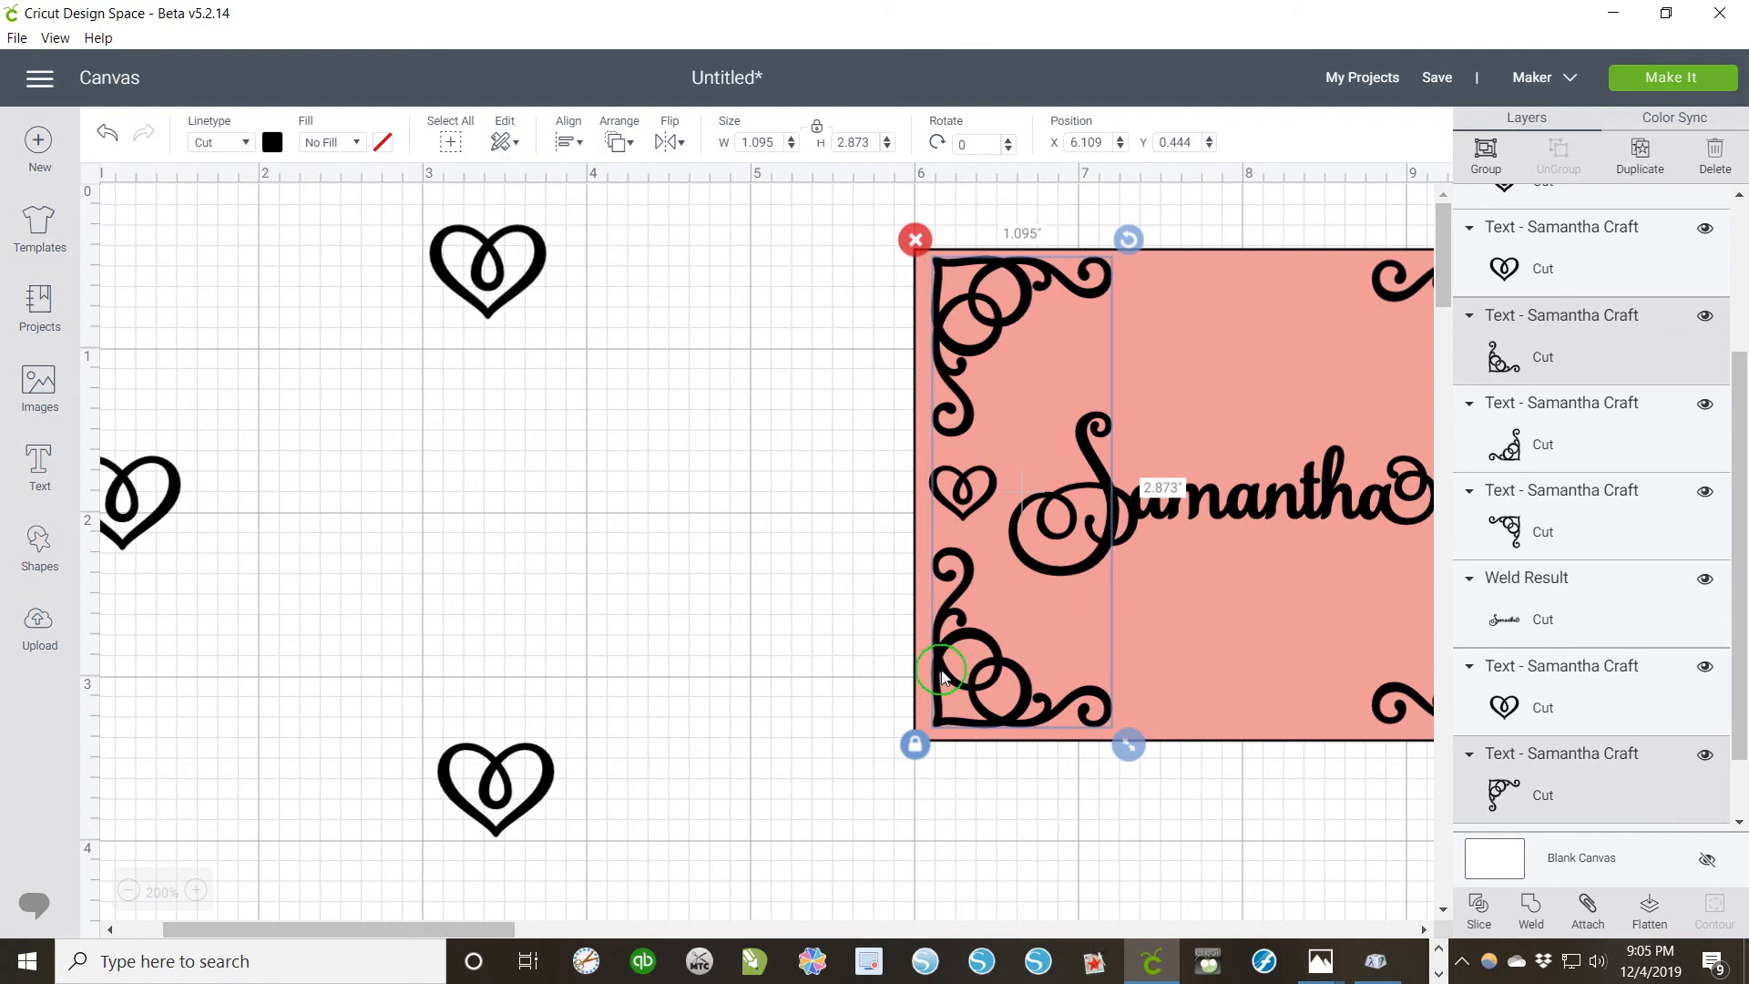
# Step: Move the two large hearts onto the rectangle, the lower one to about X 7.62, Y 2.73 and the upper one to about X 7.57, Y 0.49
pyautogui.moveTo(476, 938); pyautogui.dragTo(544, 935)
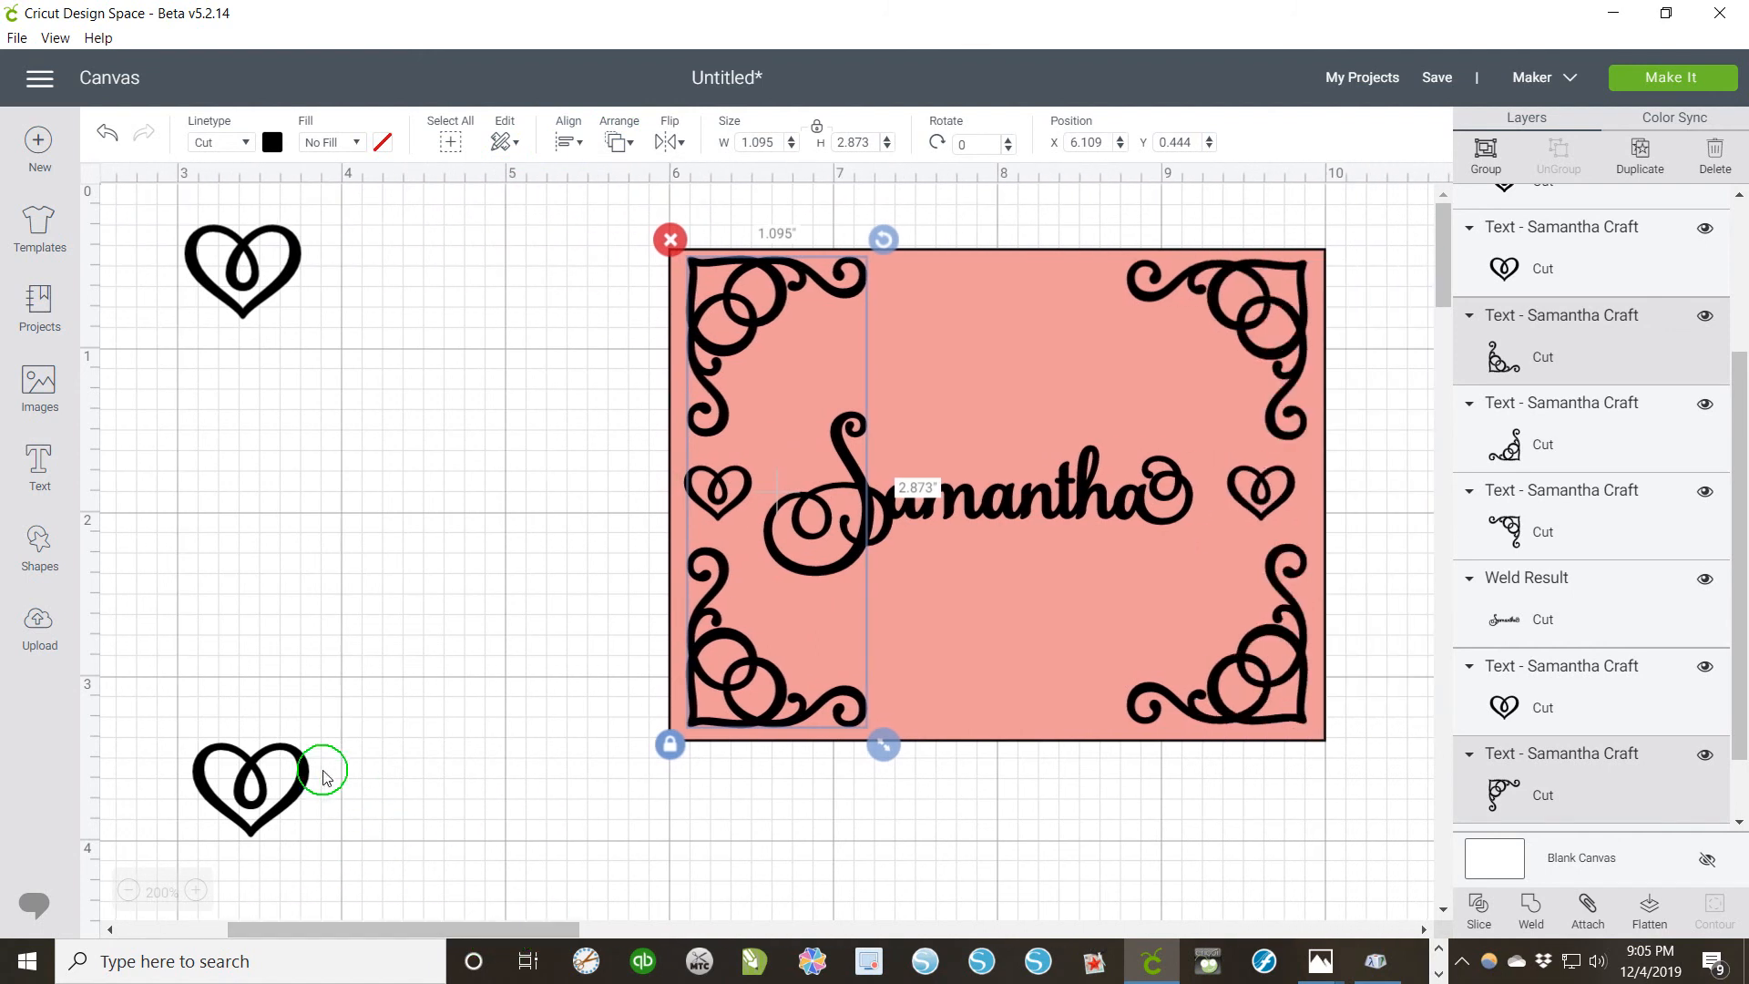
pyautogui.moveTo(300, 769); pyautogui.dragTo(1051, 665)
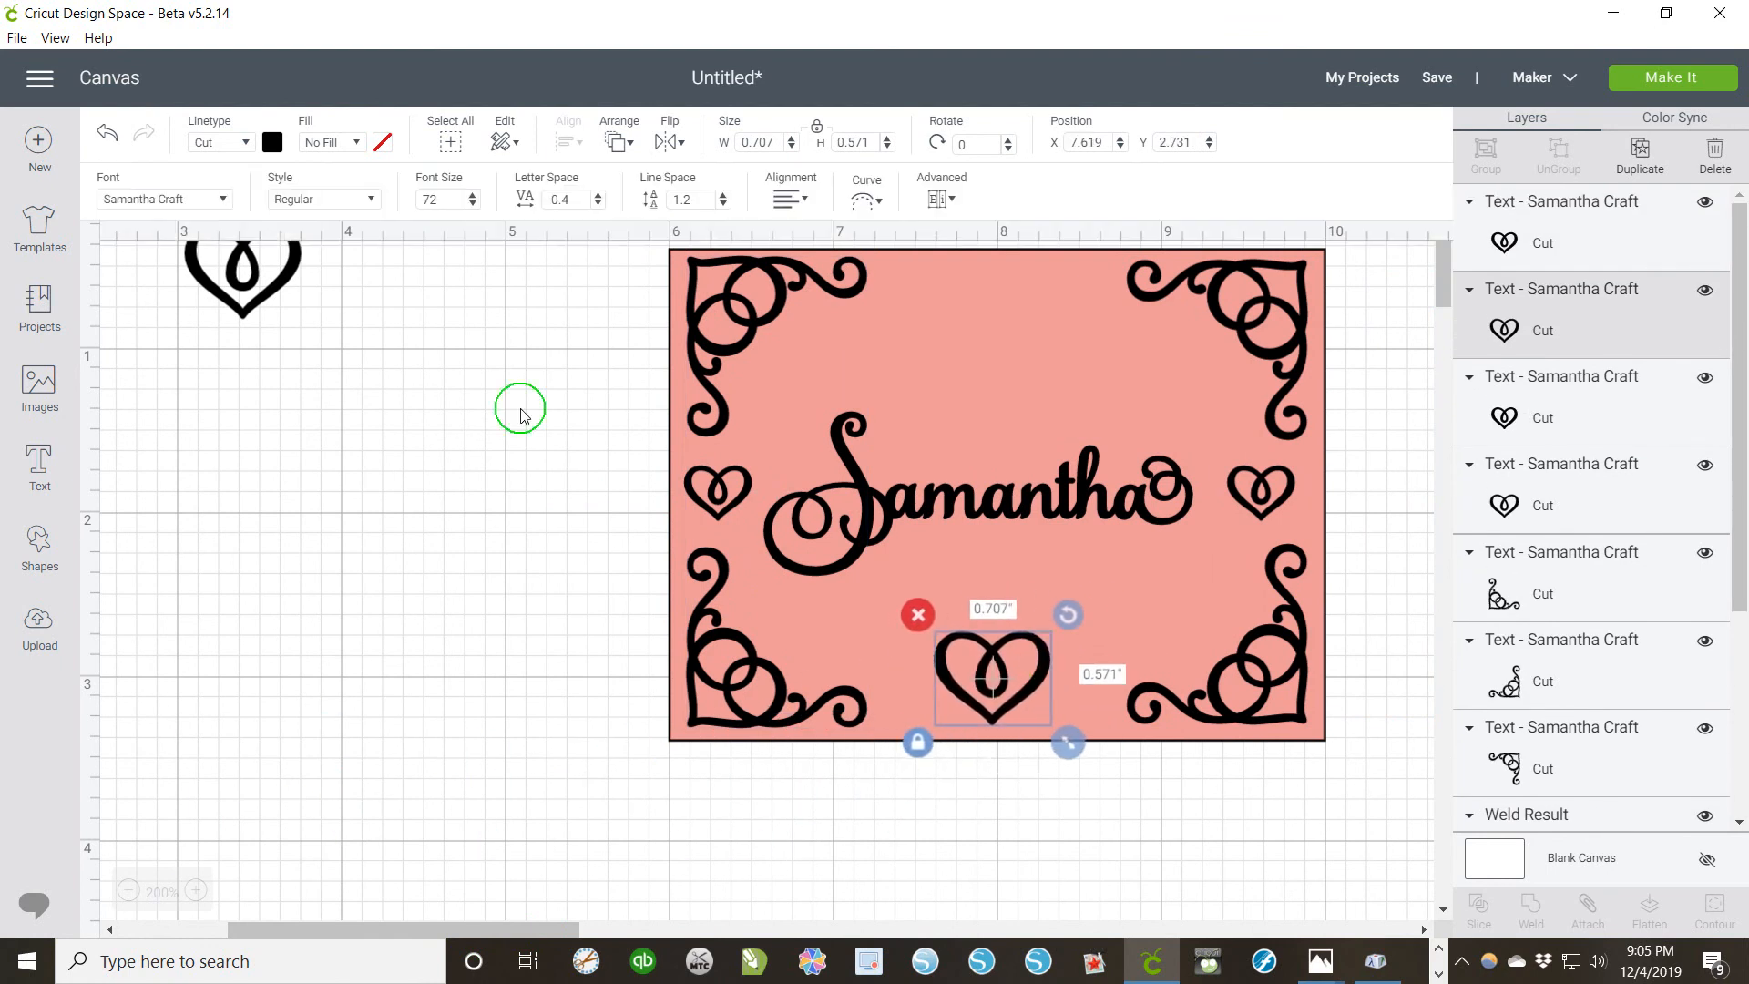
pyautogui.moveTo(280, 291); pyautogui.dragTo(1031, 323)
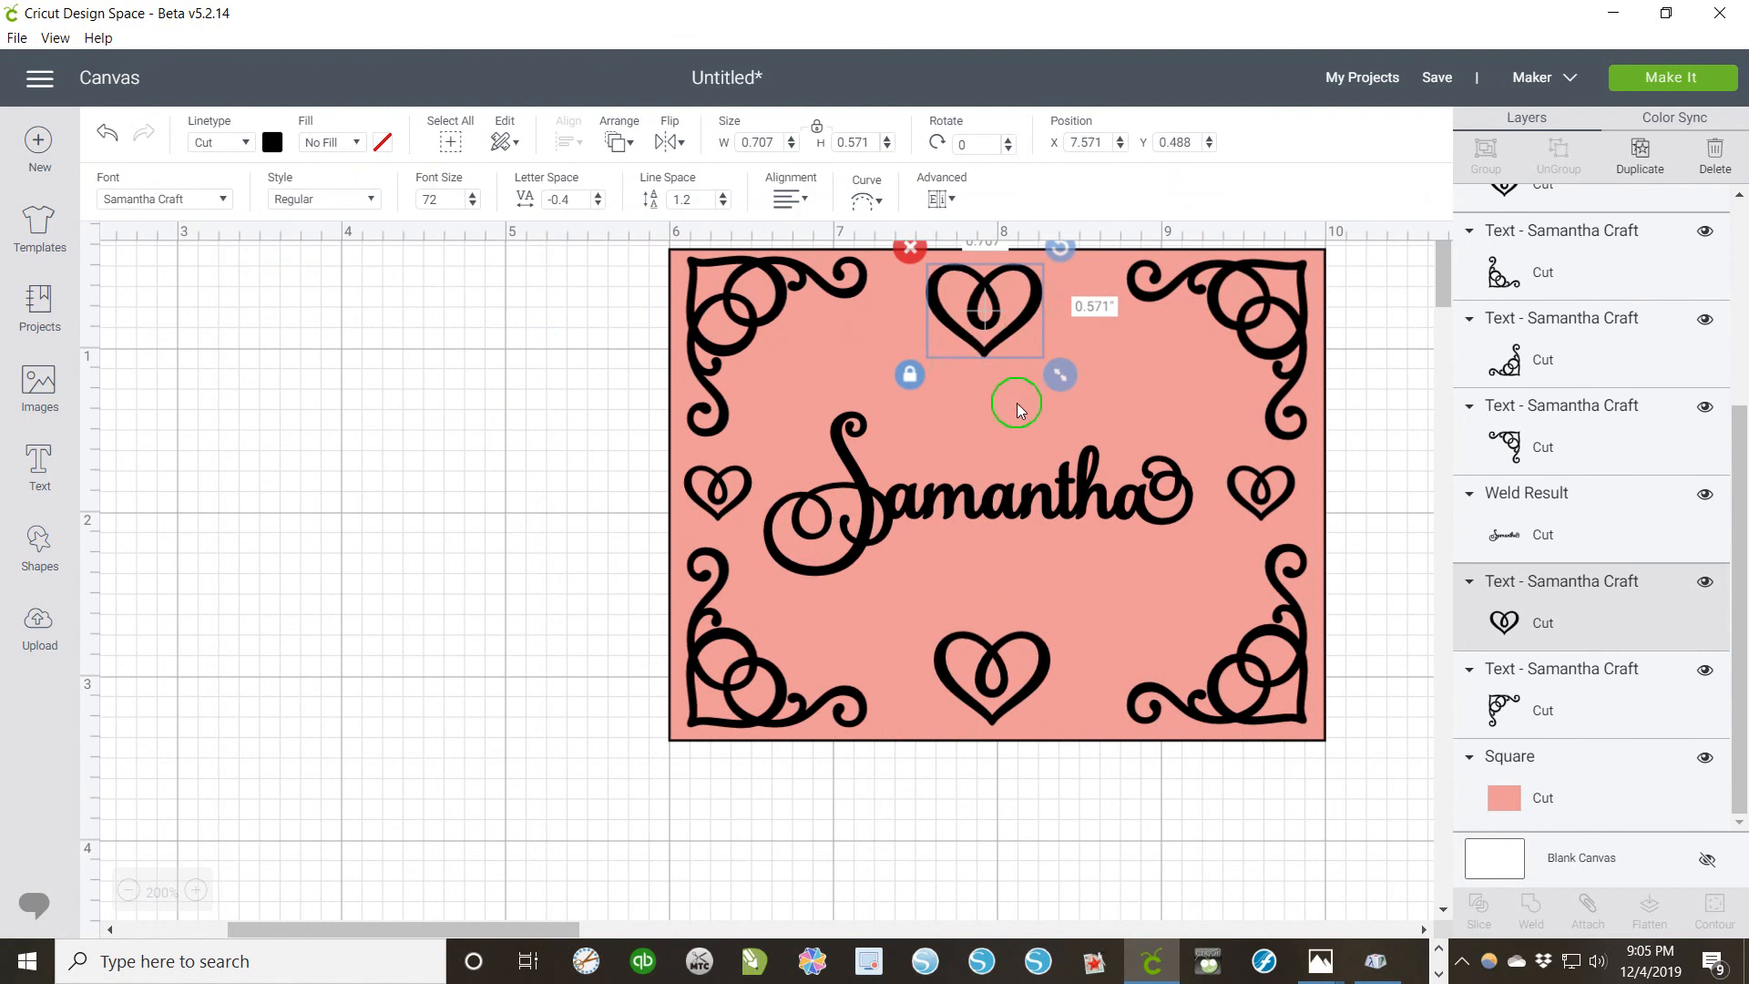
# Step: Try aligning the upper and lower large hearts with Center Vertically, and undo that alignment
pyautogui.keyDown('shift'); pyautogui.click(1048, 664); pyautogui.keyUp('shift')
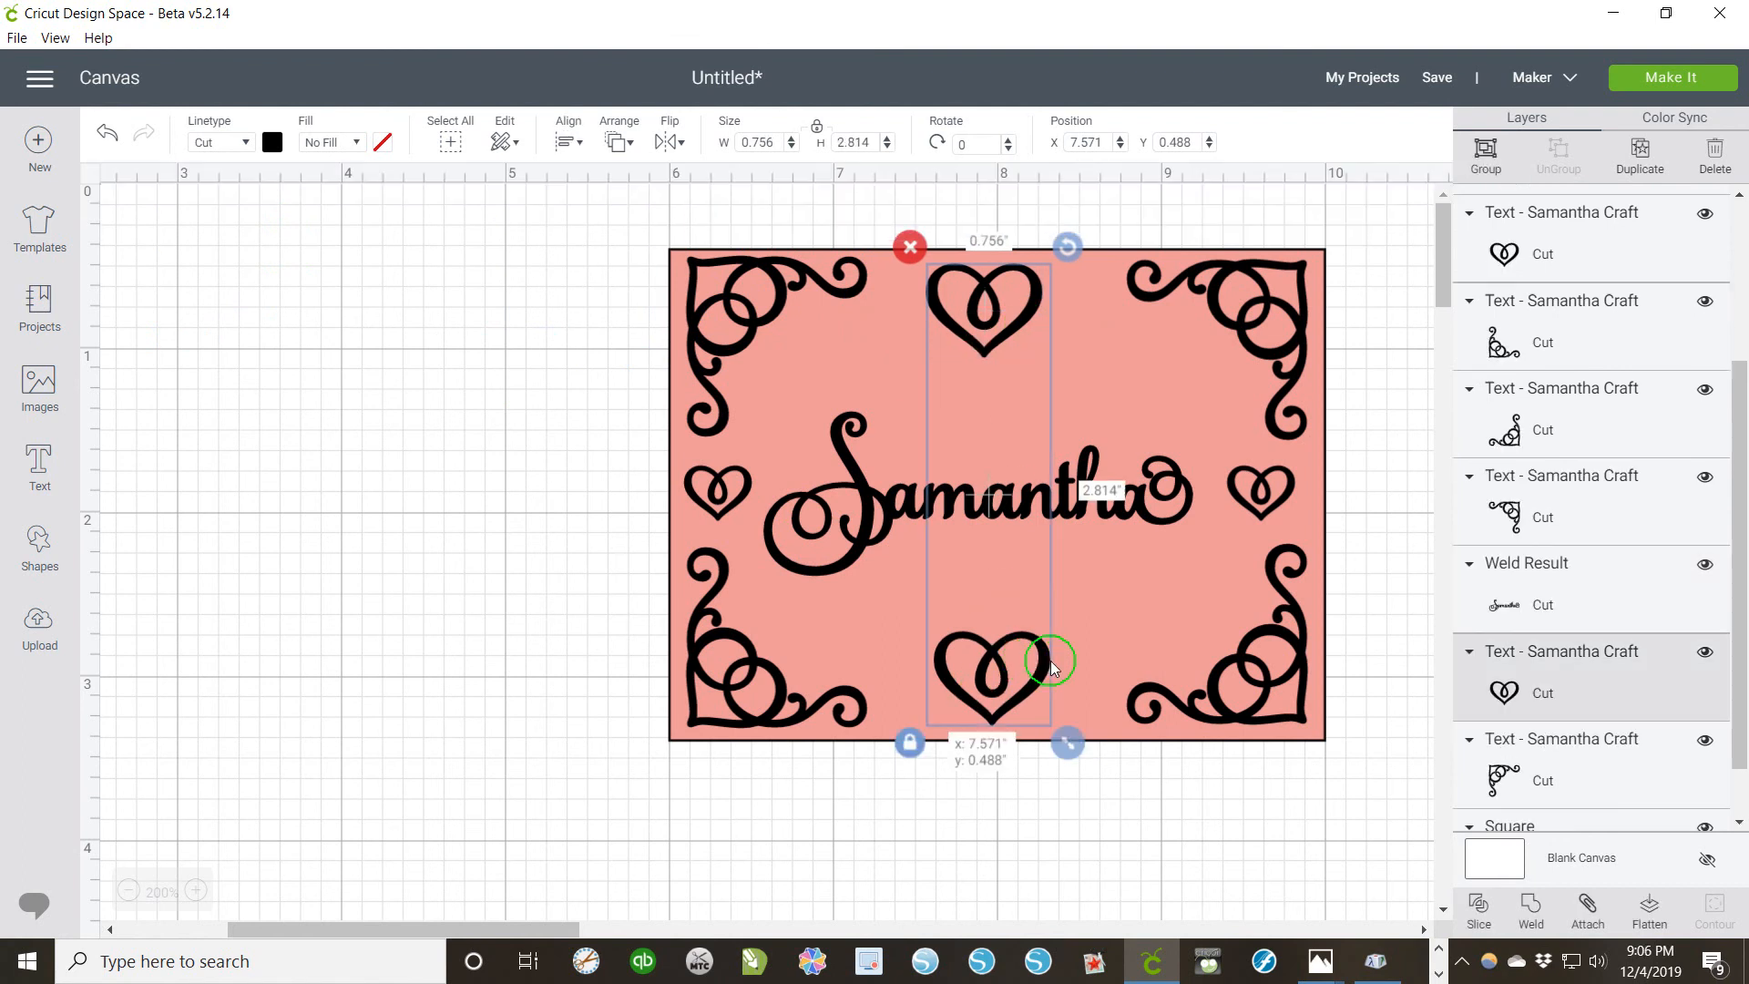
pyautogui.click(568, 141)
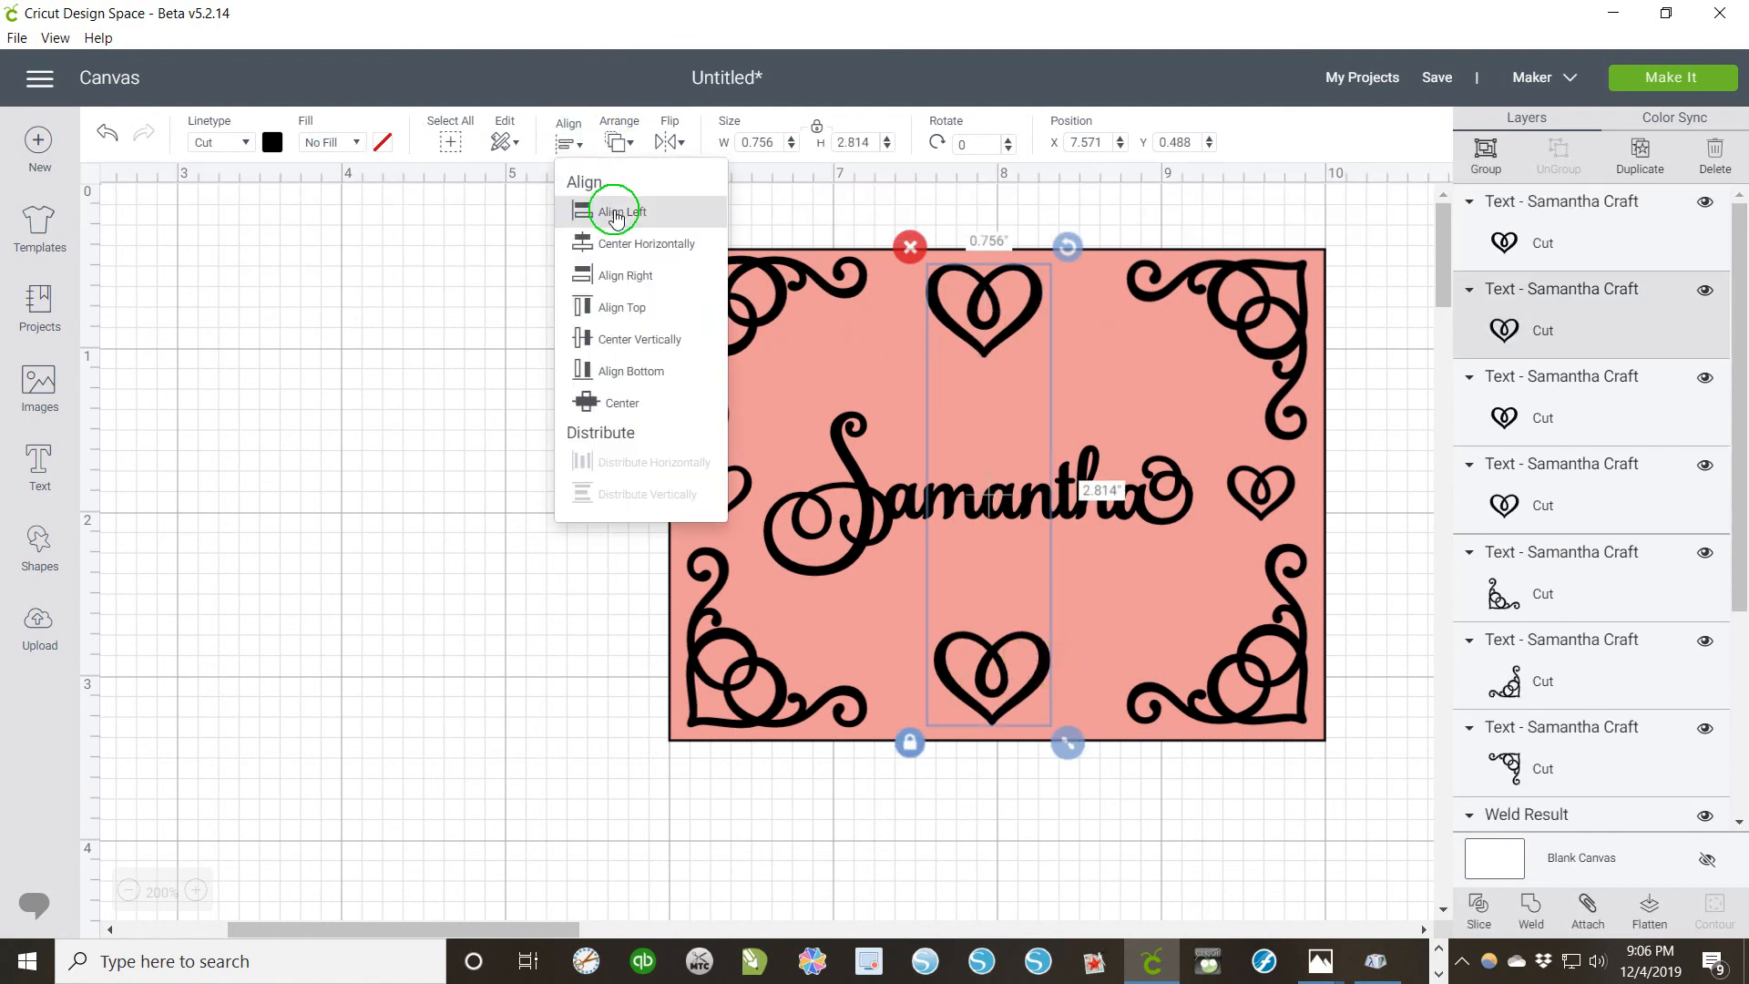
pyautogui.click(638, 339)
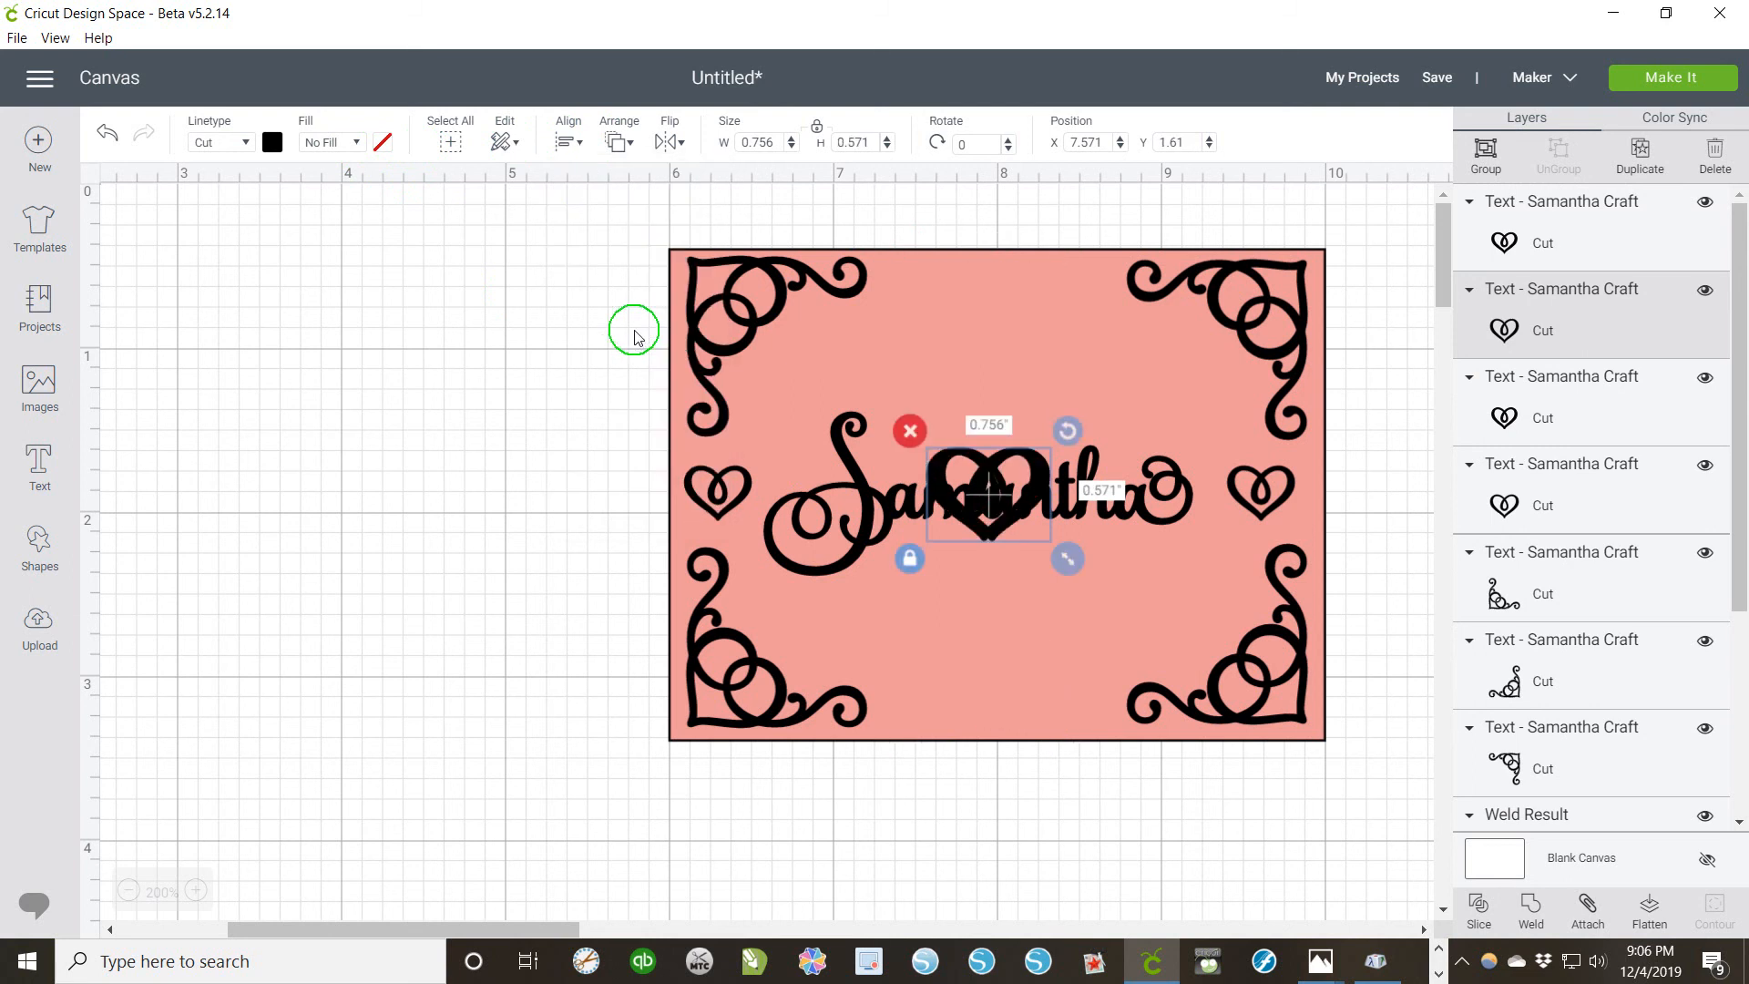
pyautogui.hotkey('ctrl', 'z')
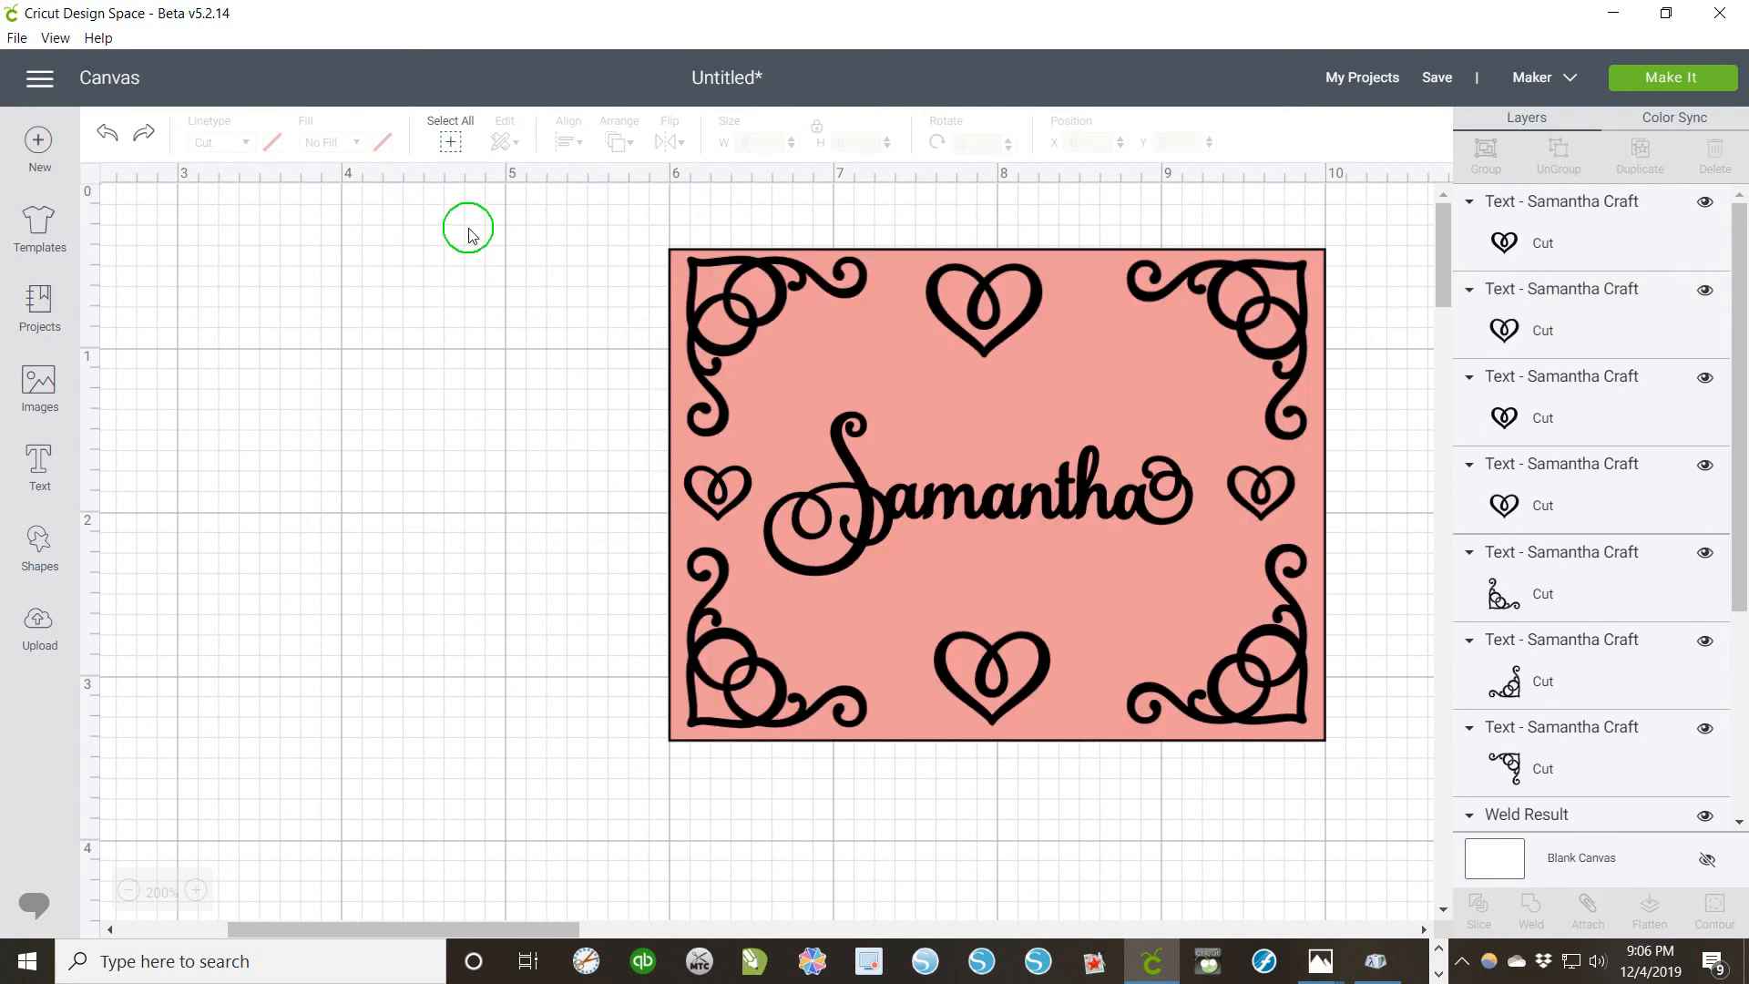
# Step: Align the upper and lower large hearts with each other using Center Horizontally
pyautogui.click(941, 319)
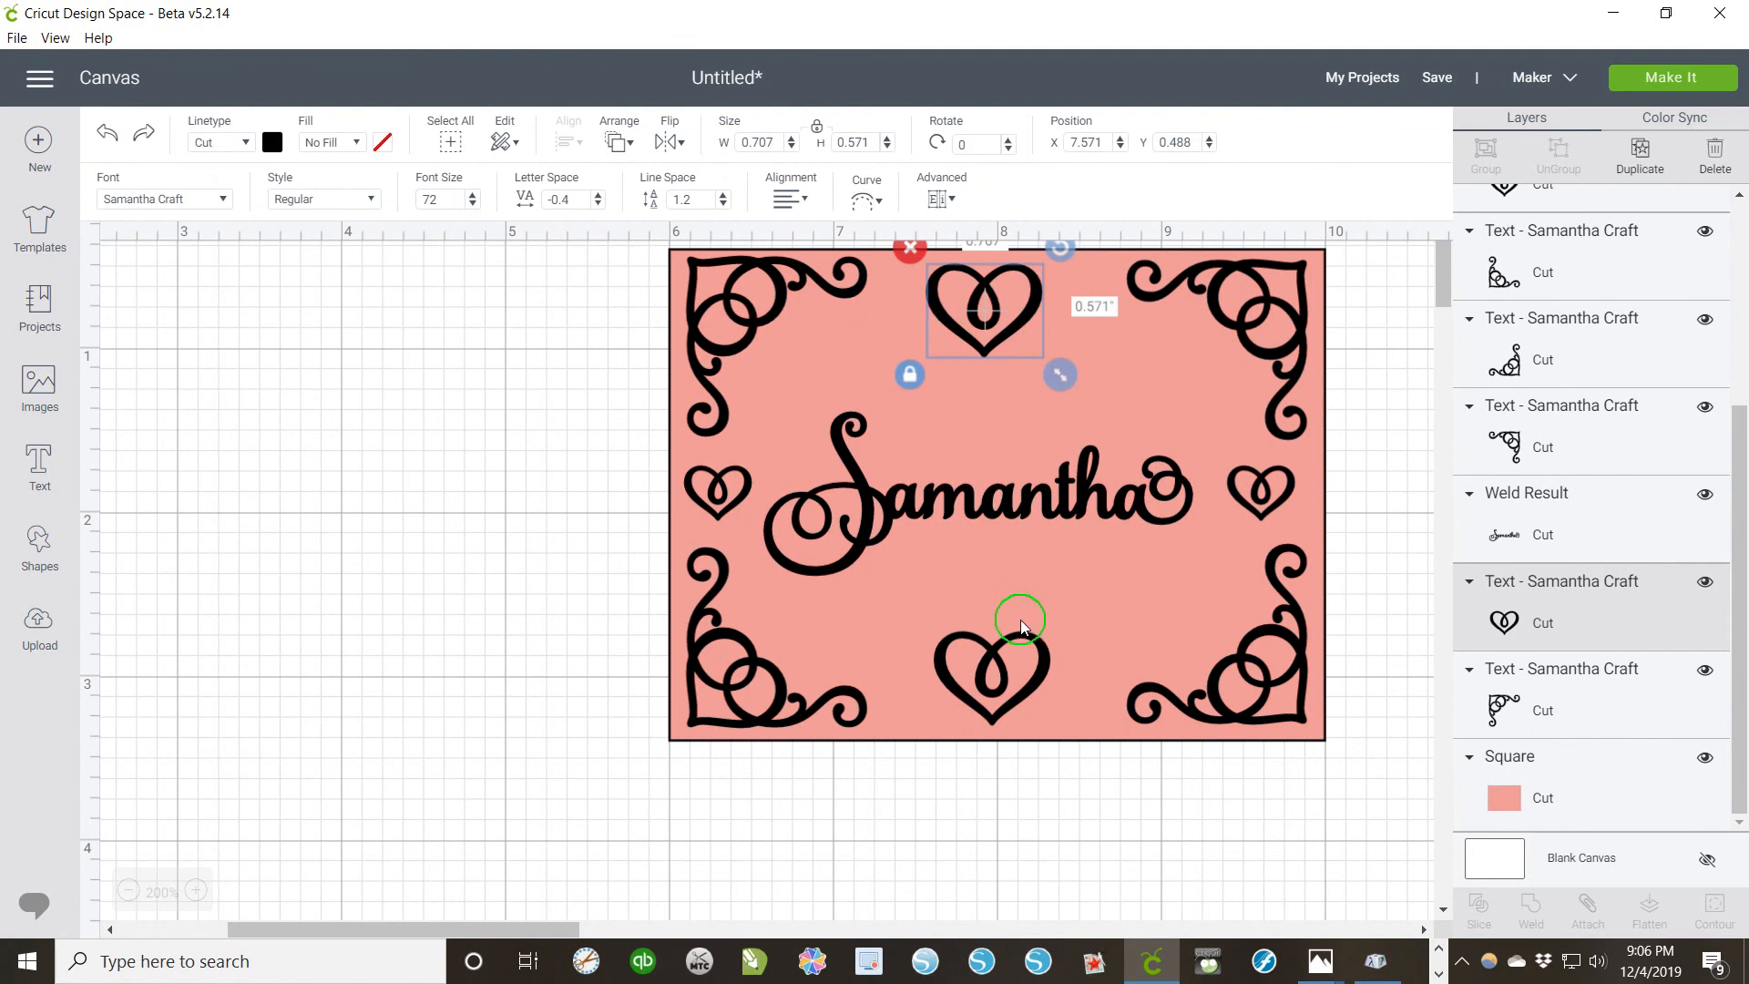
pyautogui.keyDown('shift'); pyautogui.click(1044, 674); pyautogui.keyUp('shift')
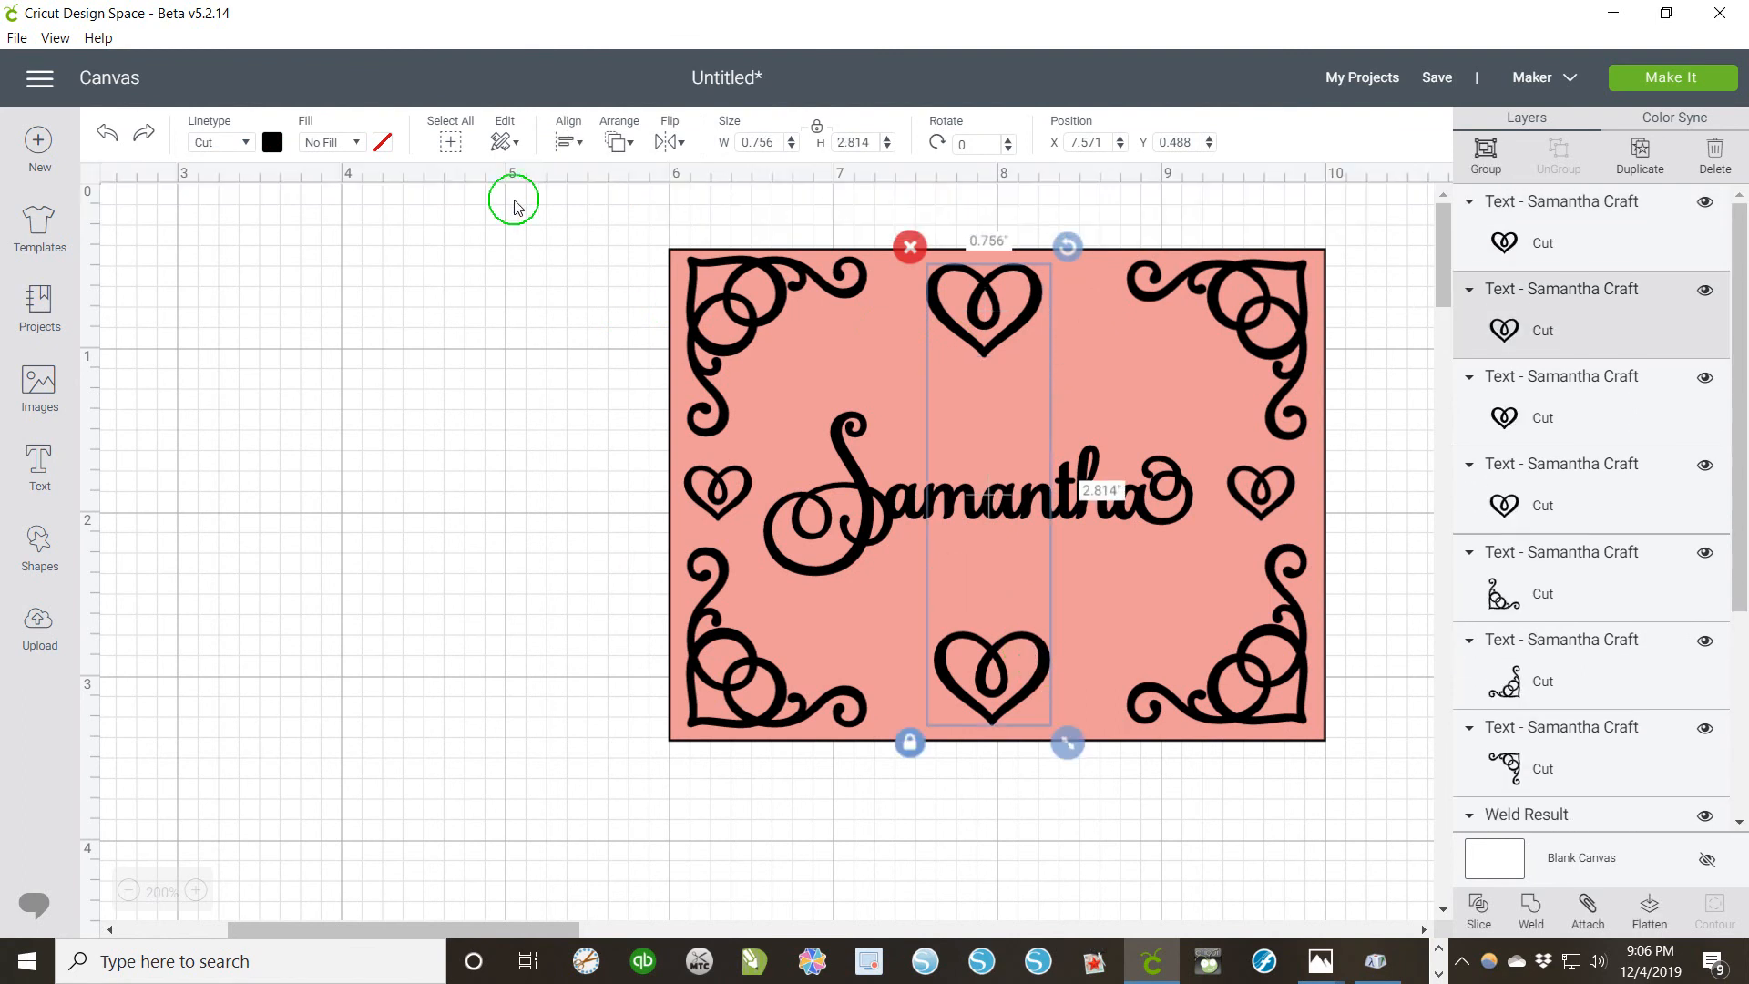
pyautogui.click(559, 146)
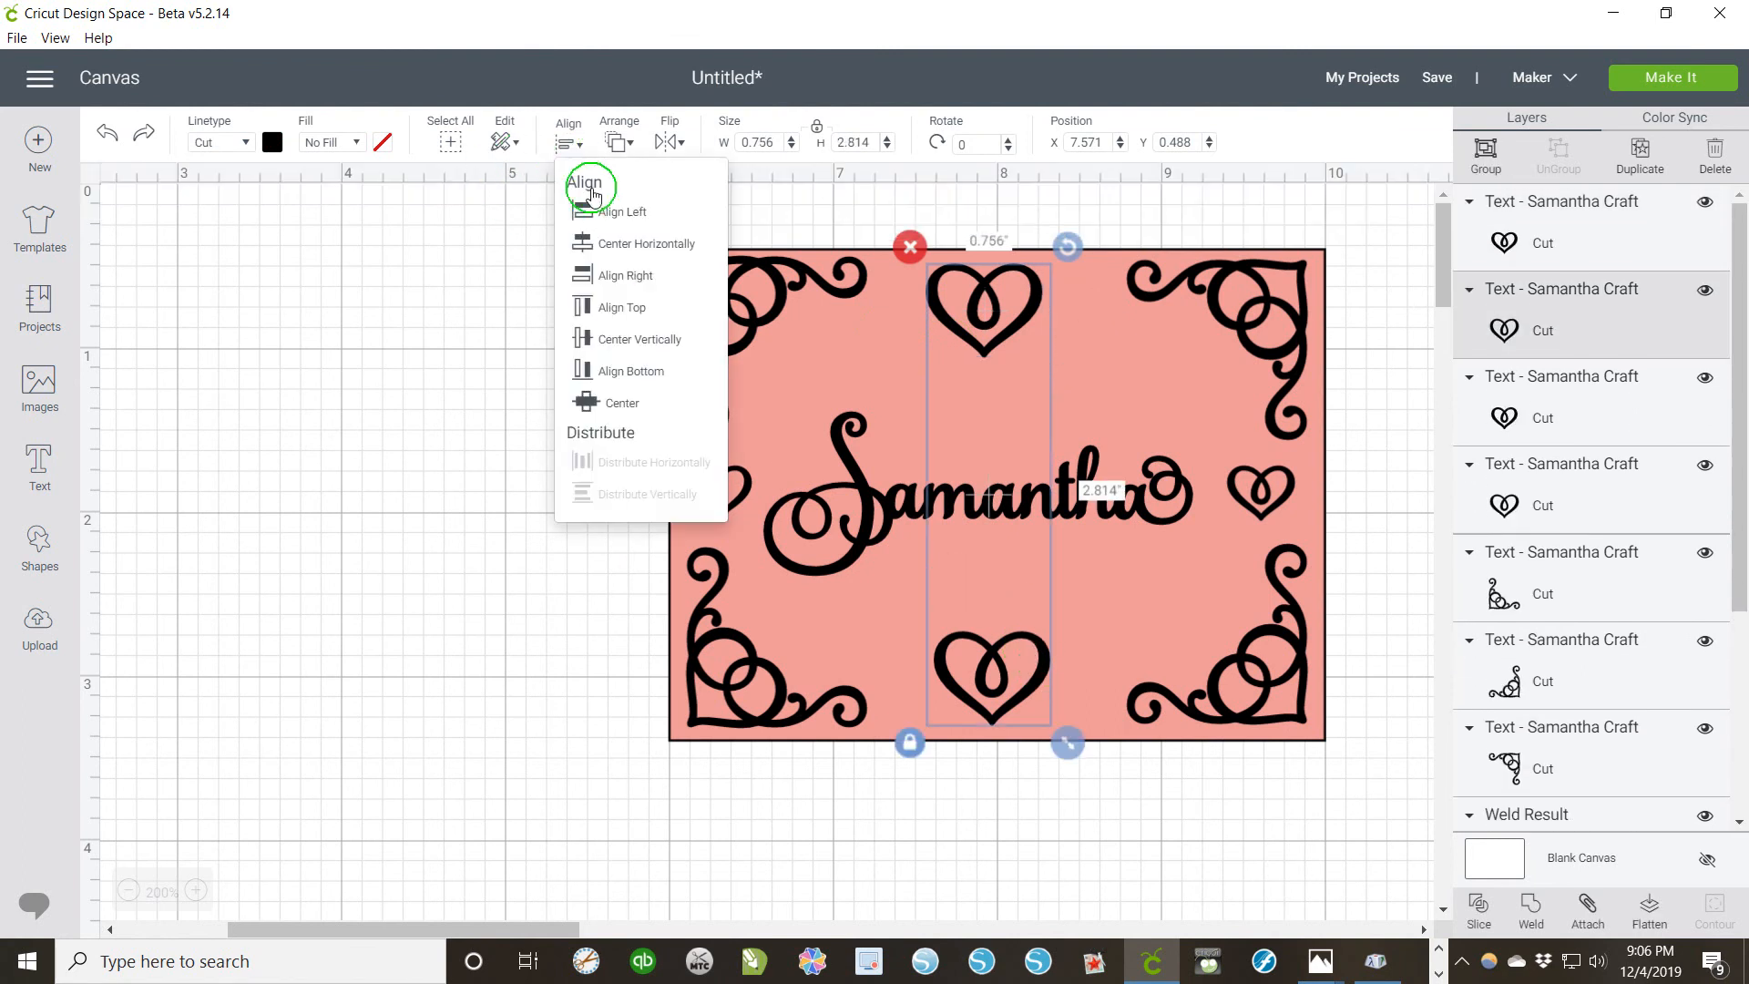
pyautogui.click(605, 235)
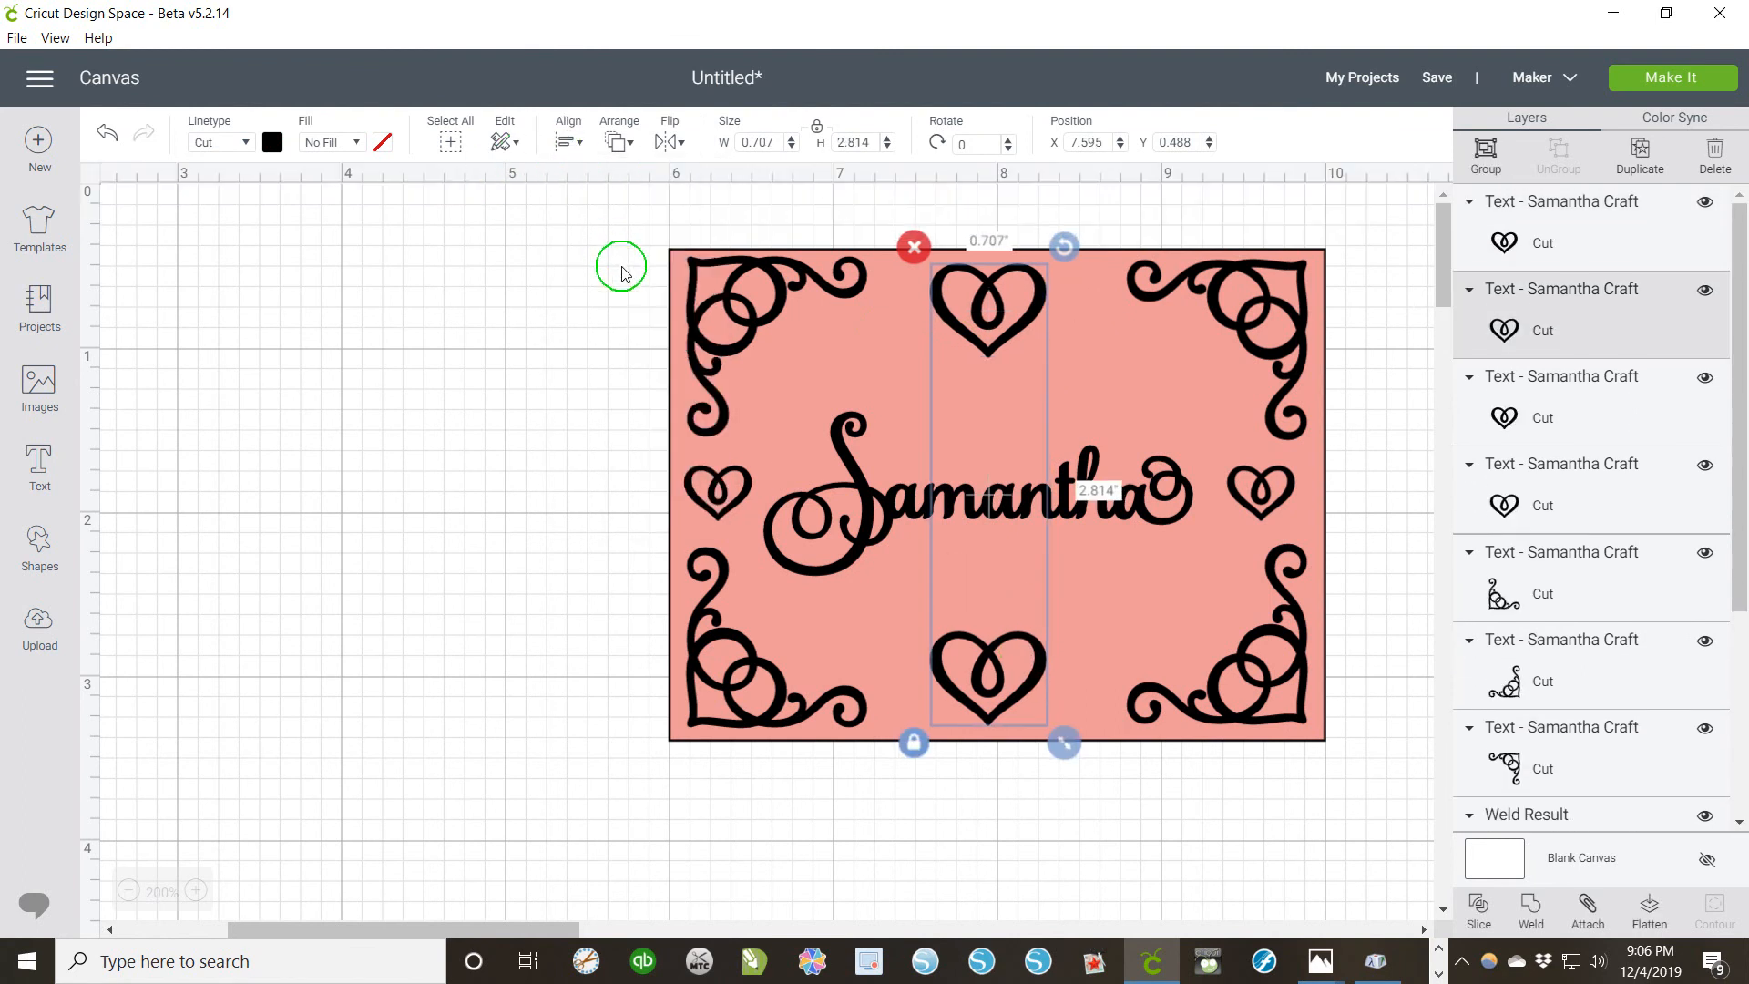
pyautogui.click(997, 808)
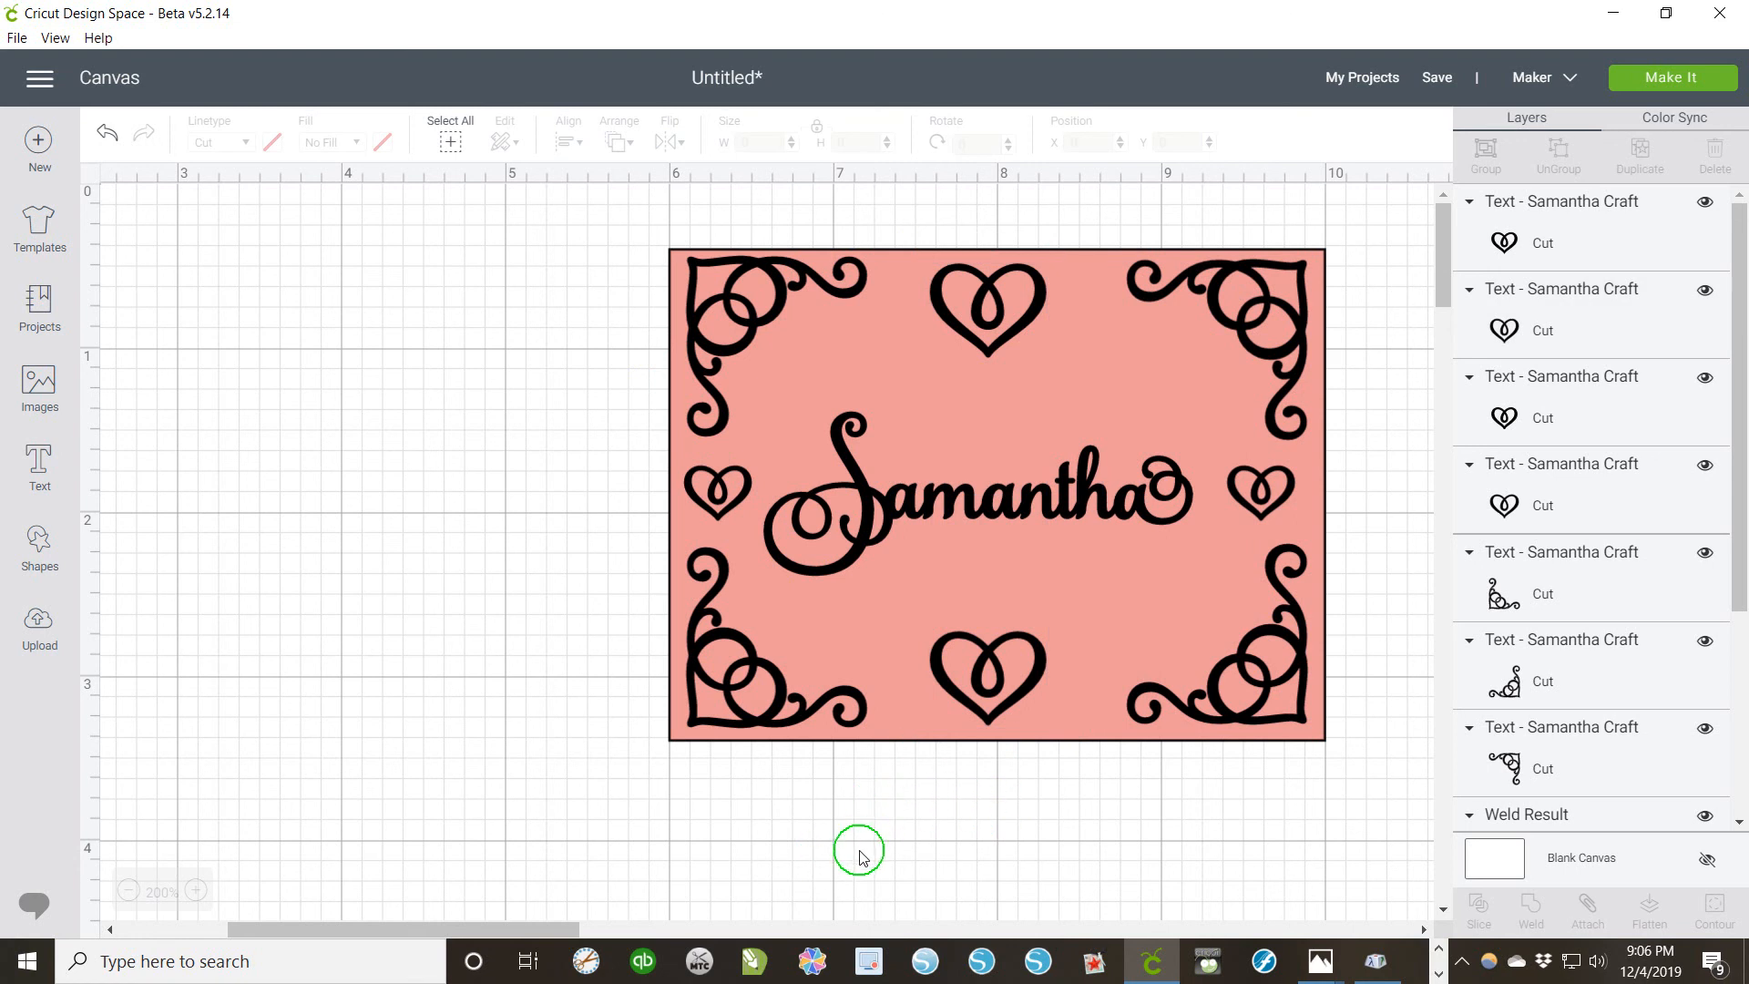
# Step: Space the Samantha name evenly between its two small side hearts with Distribute Horizontally
pyautogui.click(931, 510)
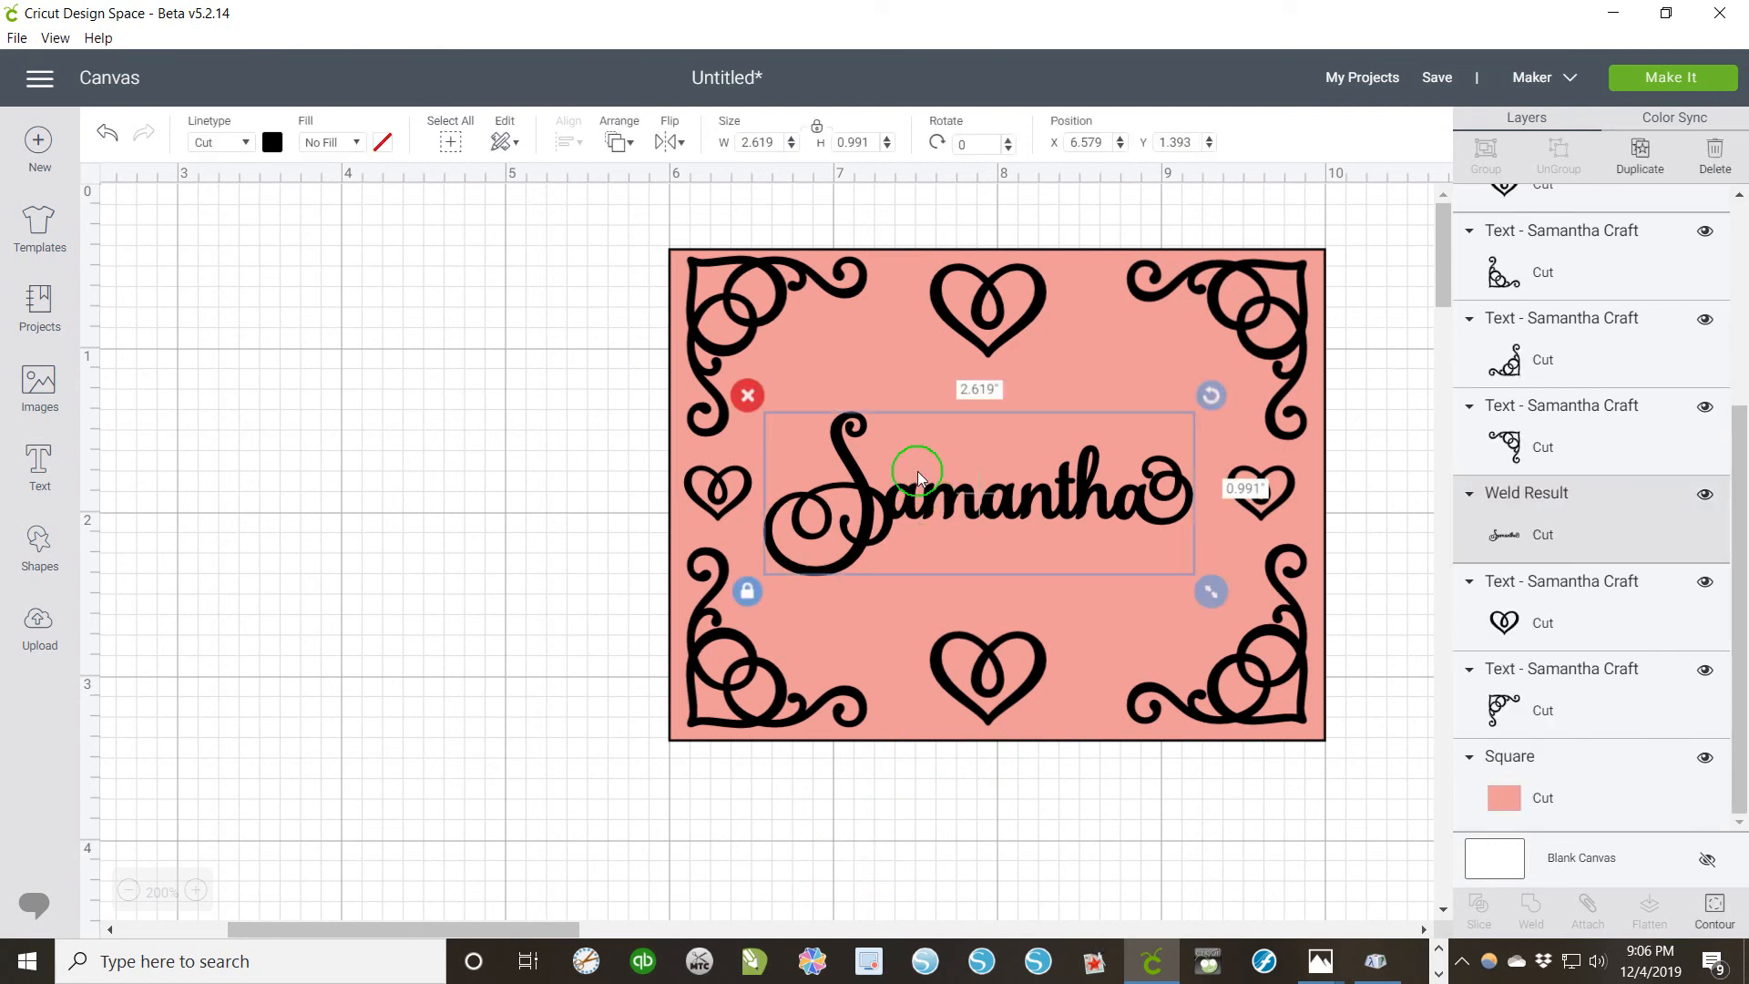
pyautogui.keyDown('shift'); pyautogui.click(746, 490); pyautogui.keyUp('shift')
pyautogui.keyDown('shift'); pyautogui.click(1282, 497); pyautogui.keyUp('shift')
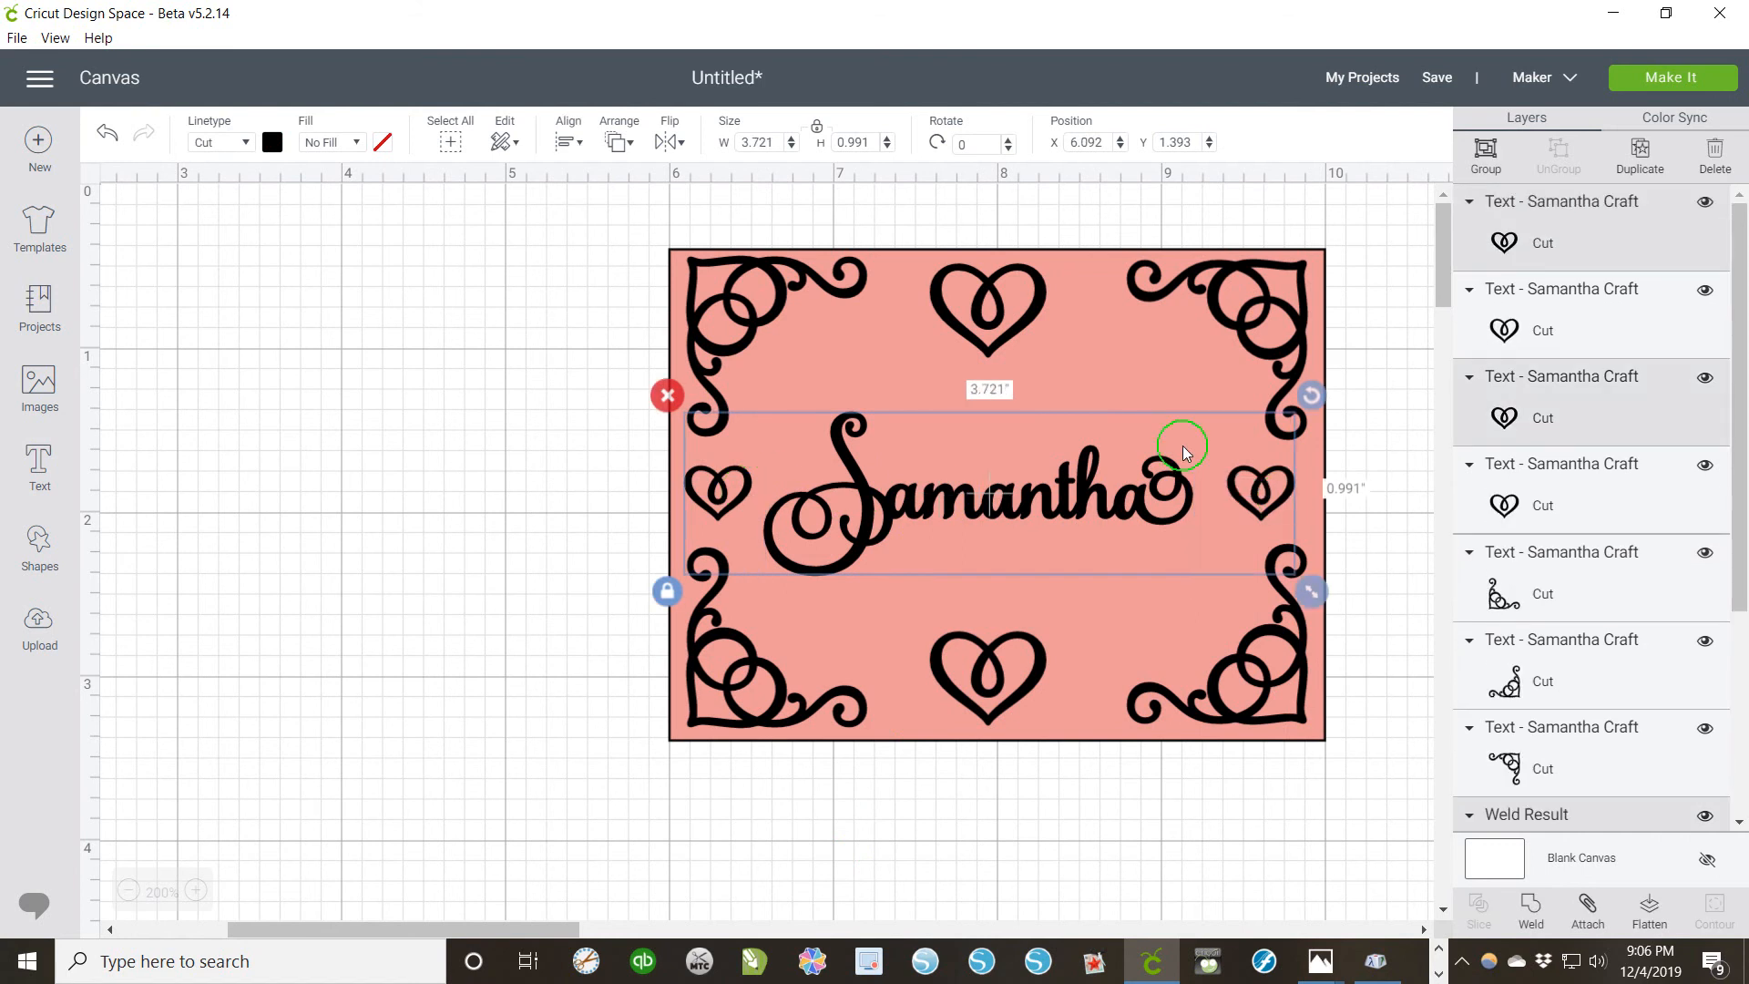
pyautogui.click(568, 143)
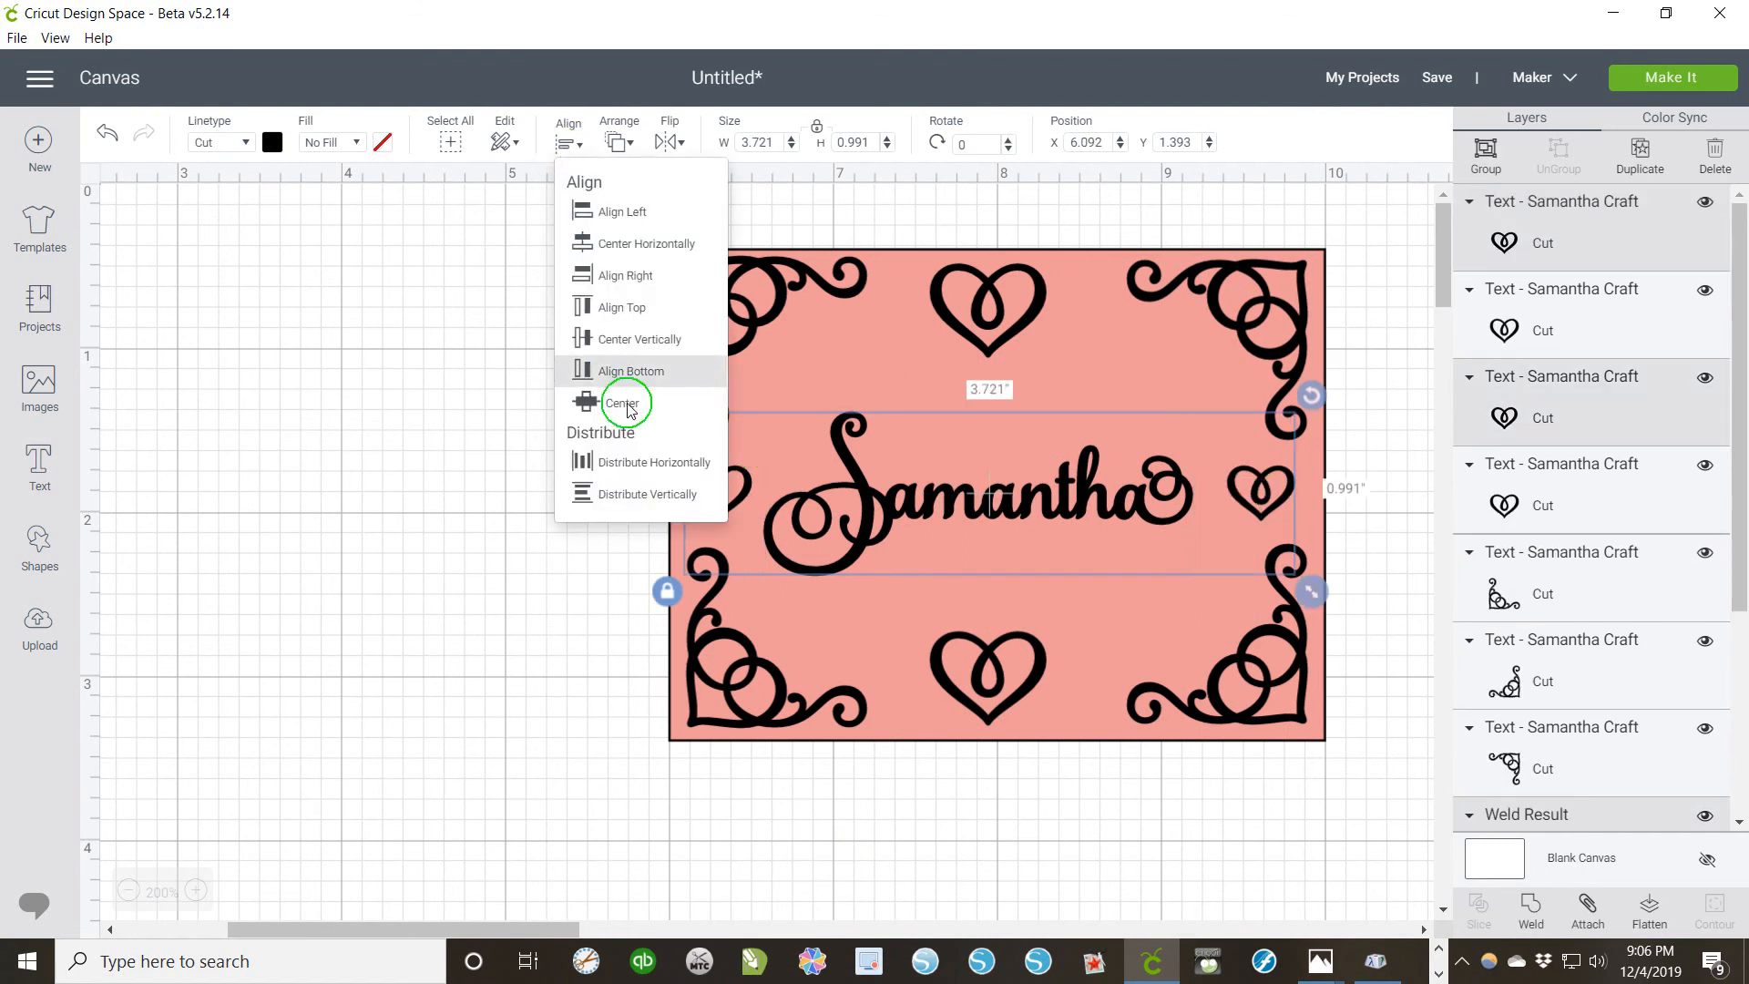
pyautogui.click(629, 464)
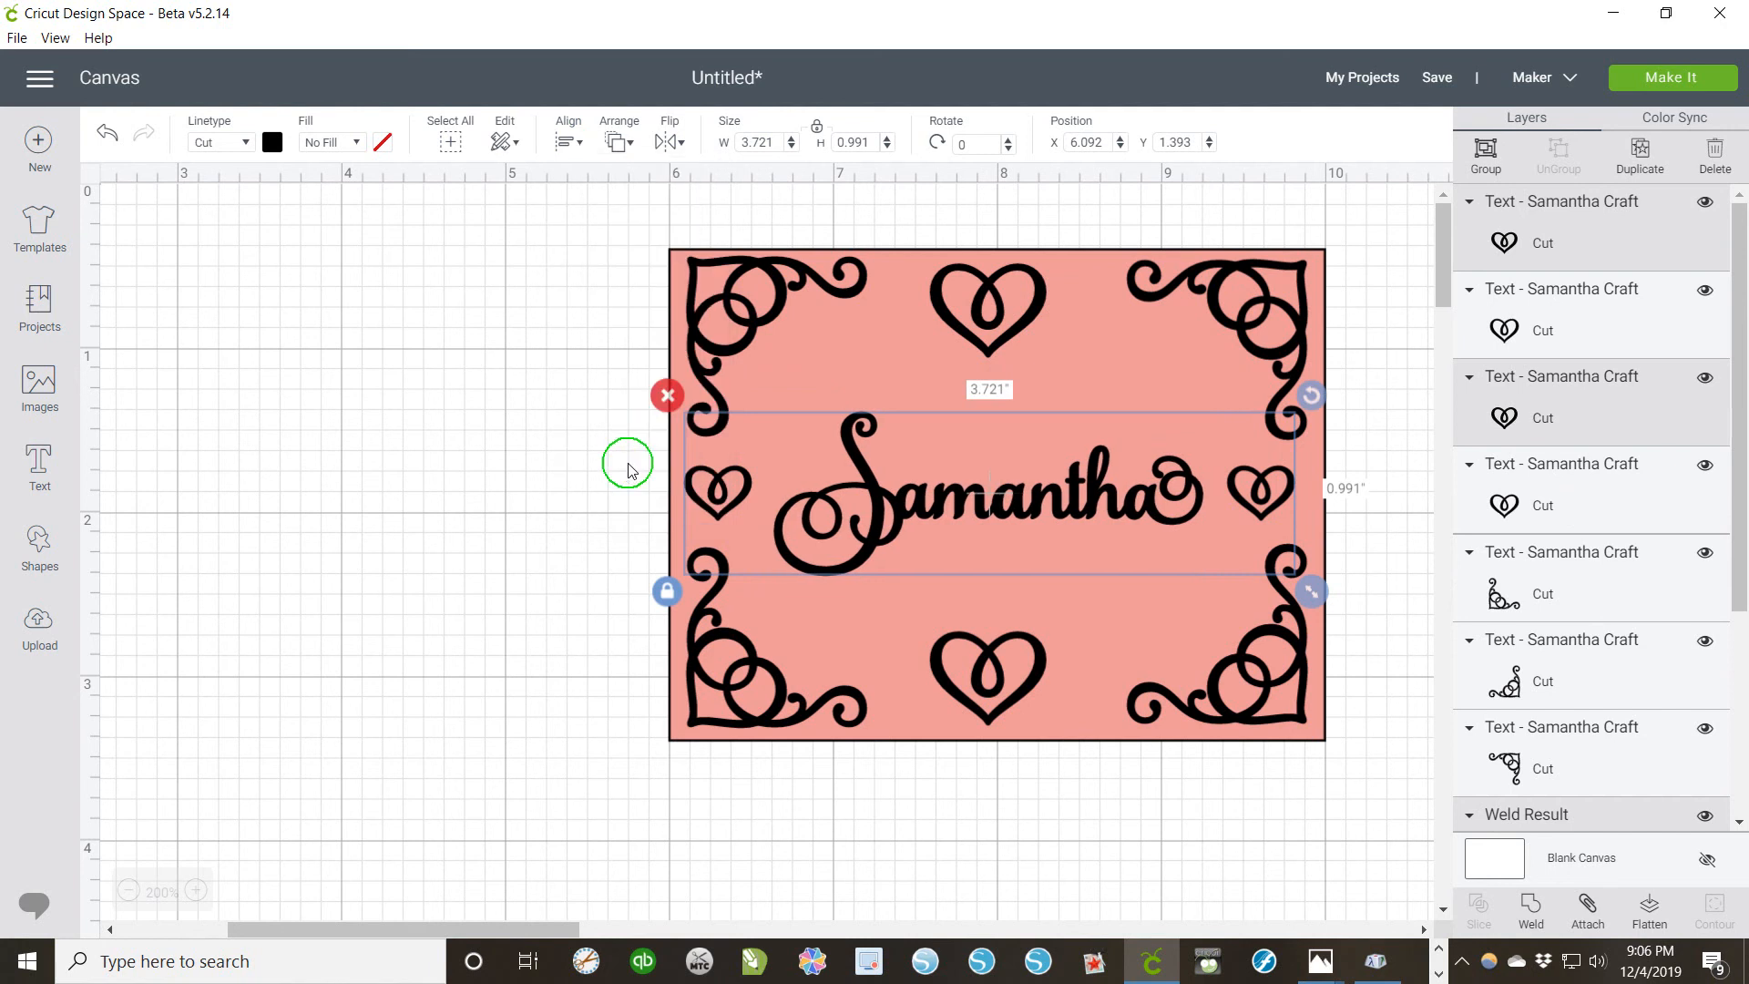
pyautogui.click(593, 488)
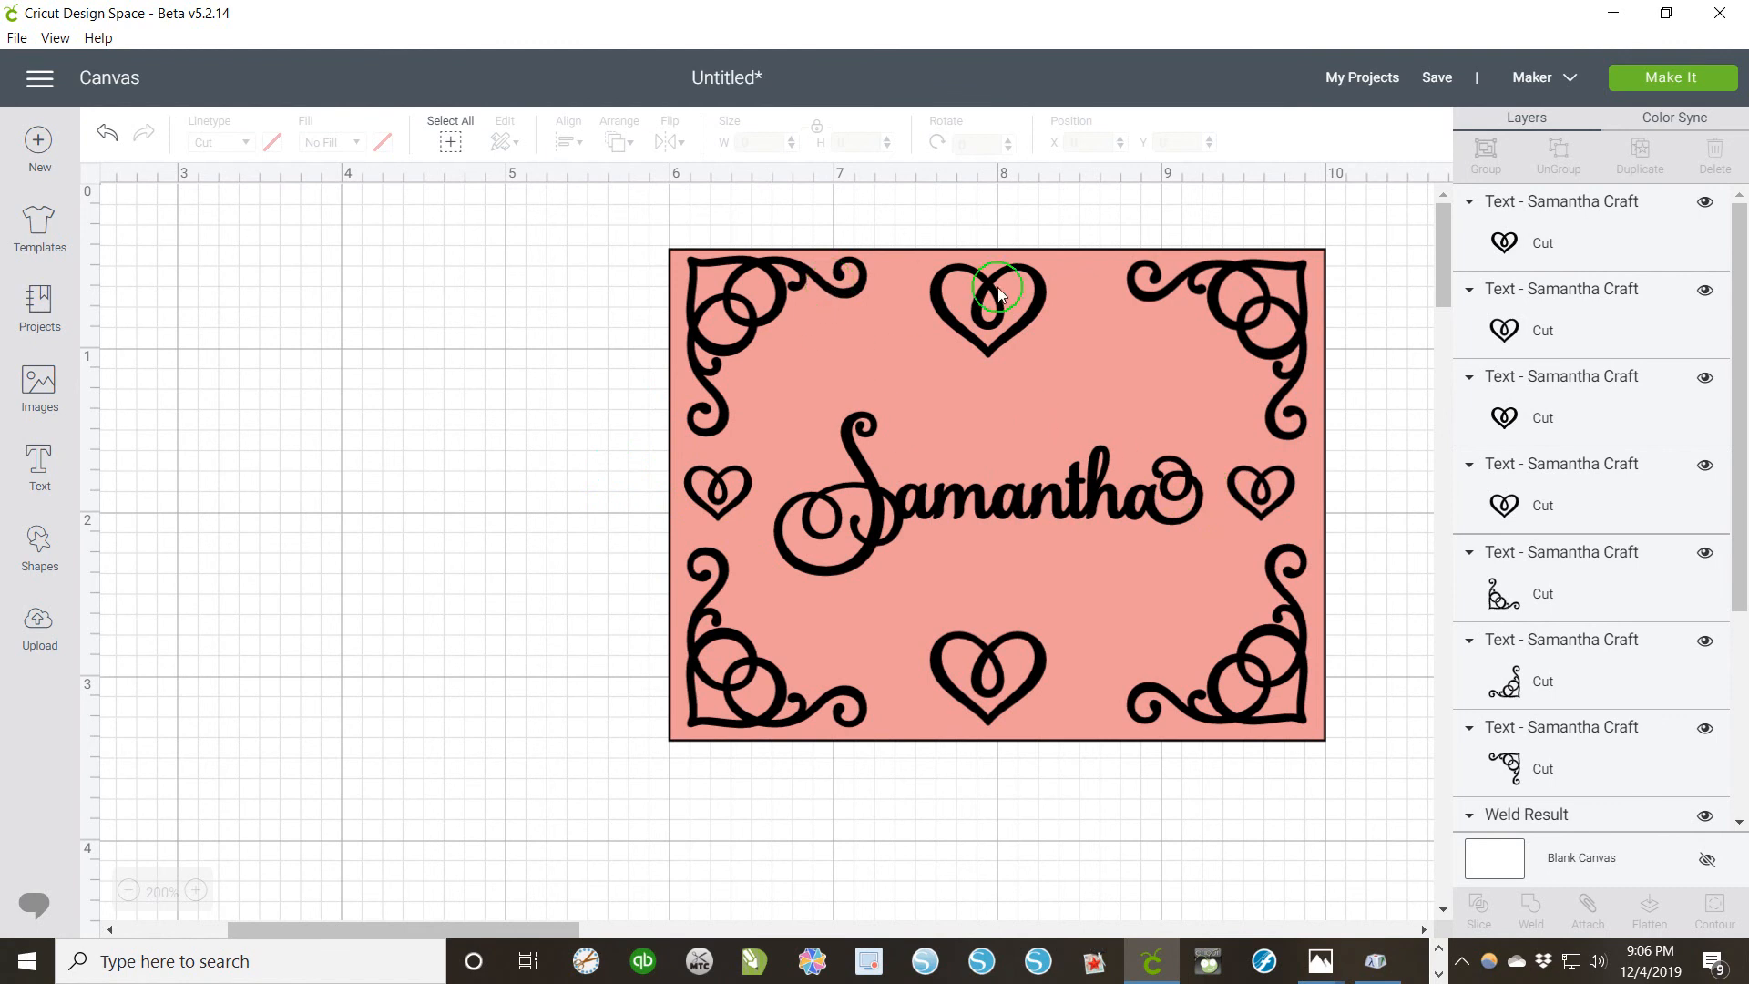
# Step: Space the upper large heart evenly between the two upper corner flourishes with Distribute Horizontally
pyautogui.click(845, 287)
pyautogui.keyDown('shift'); pyautogui.click(949, 313); pyautogui.keyUp('shift')
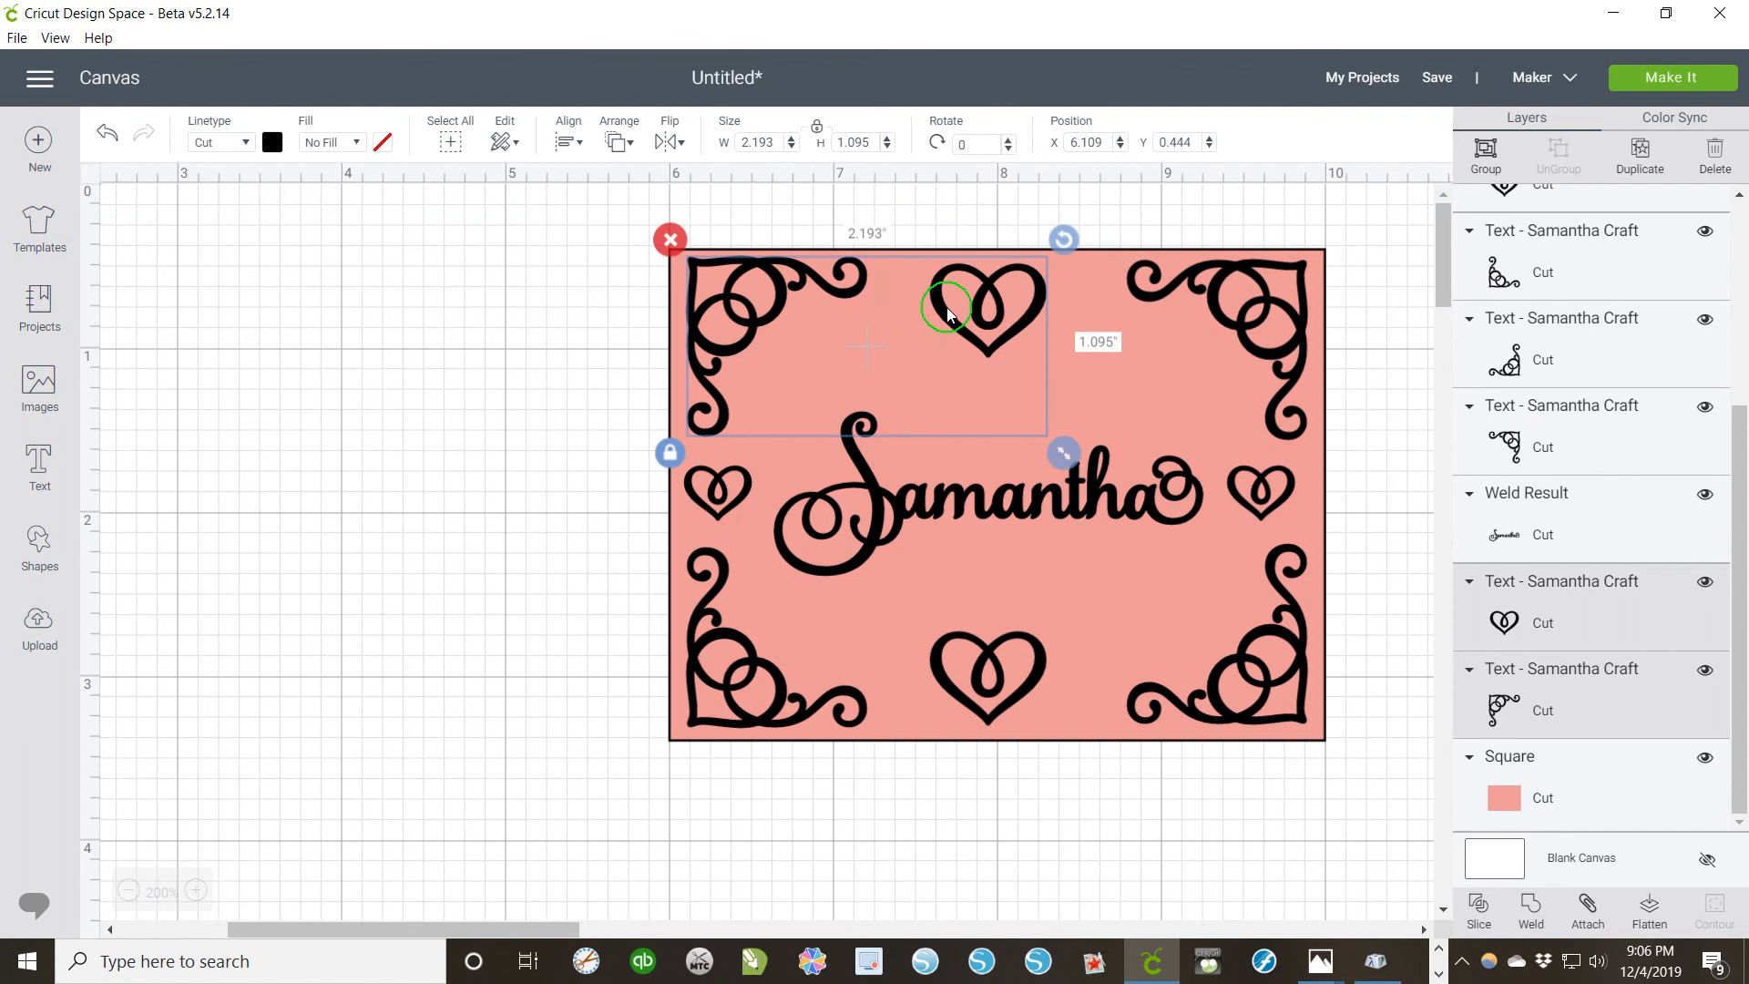
pyautogui.keyDown('shift'); pyautogui.click(1169, 292); pyautogui.keyUp('shift')
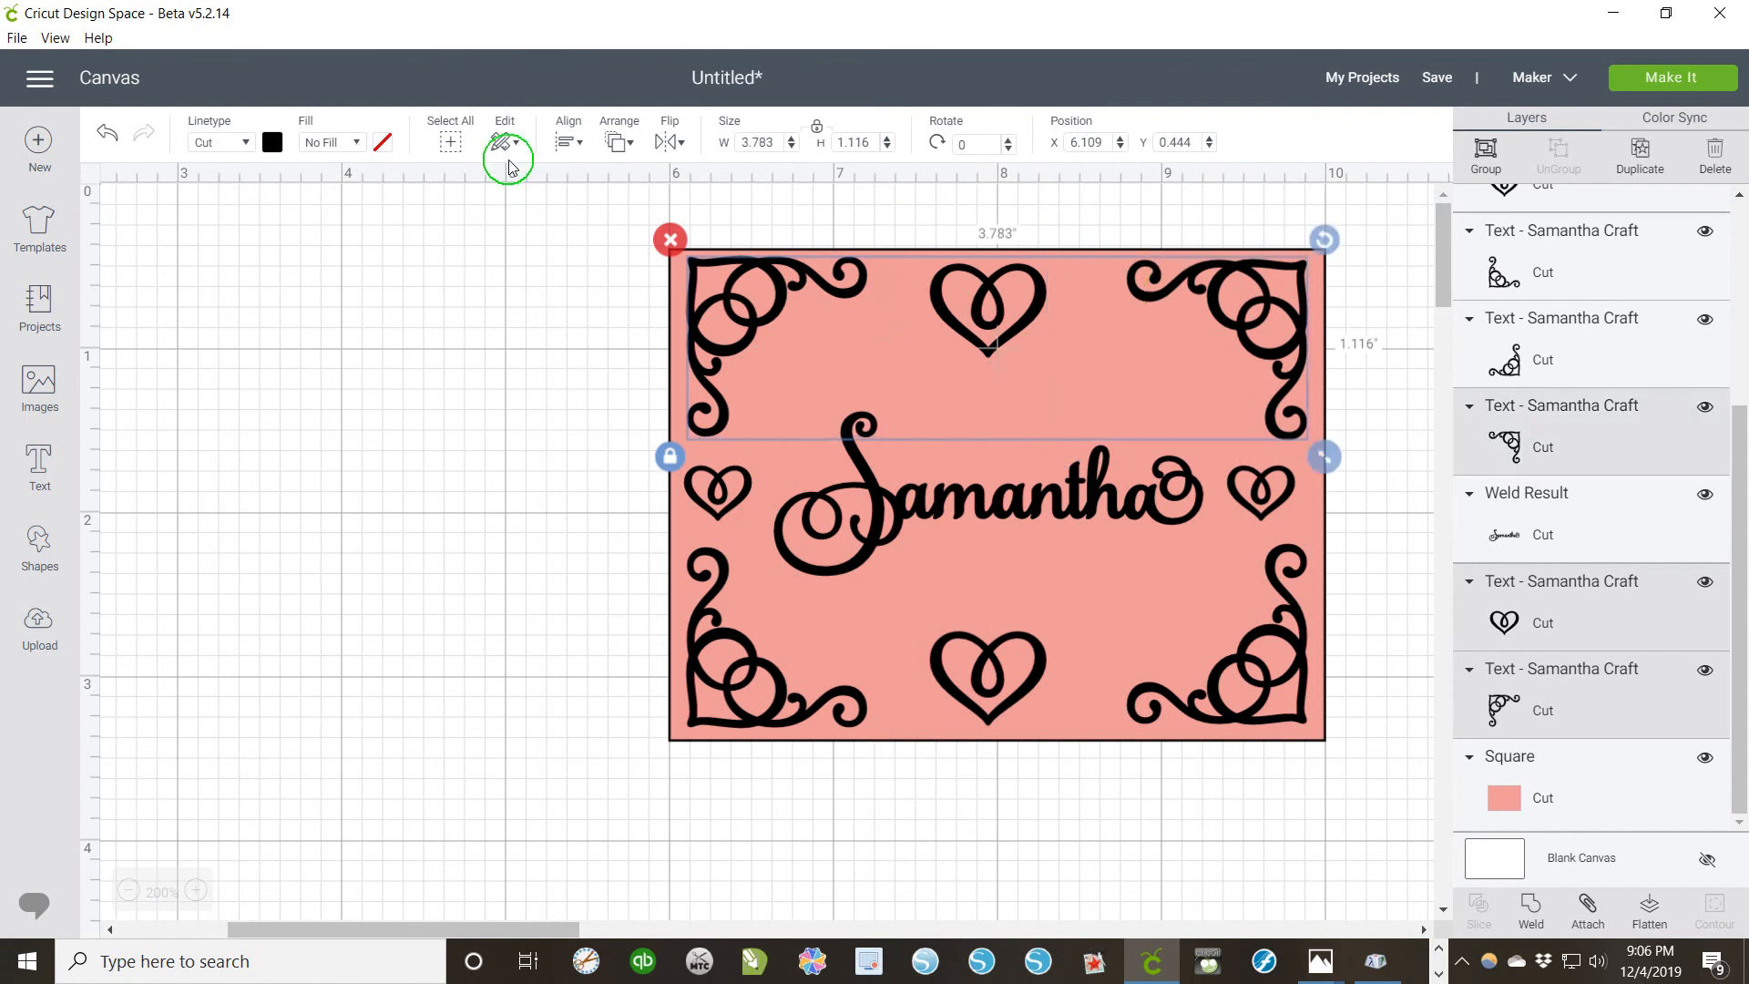
pyautogui.click(577, 155)
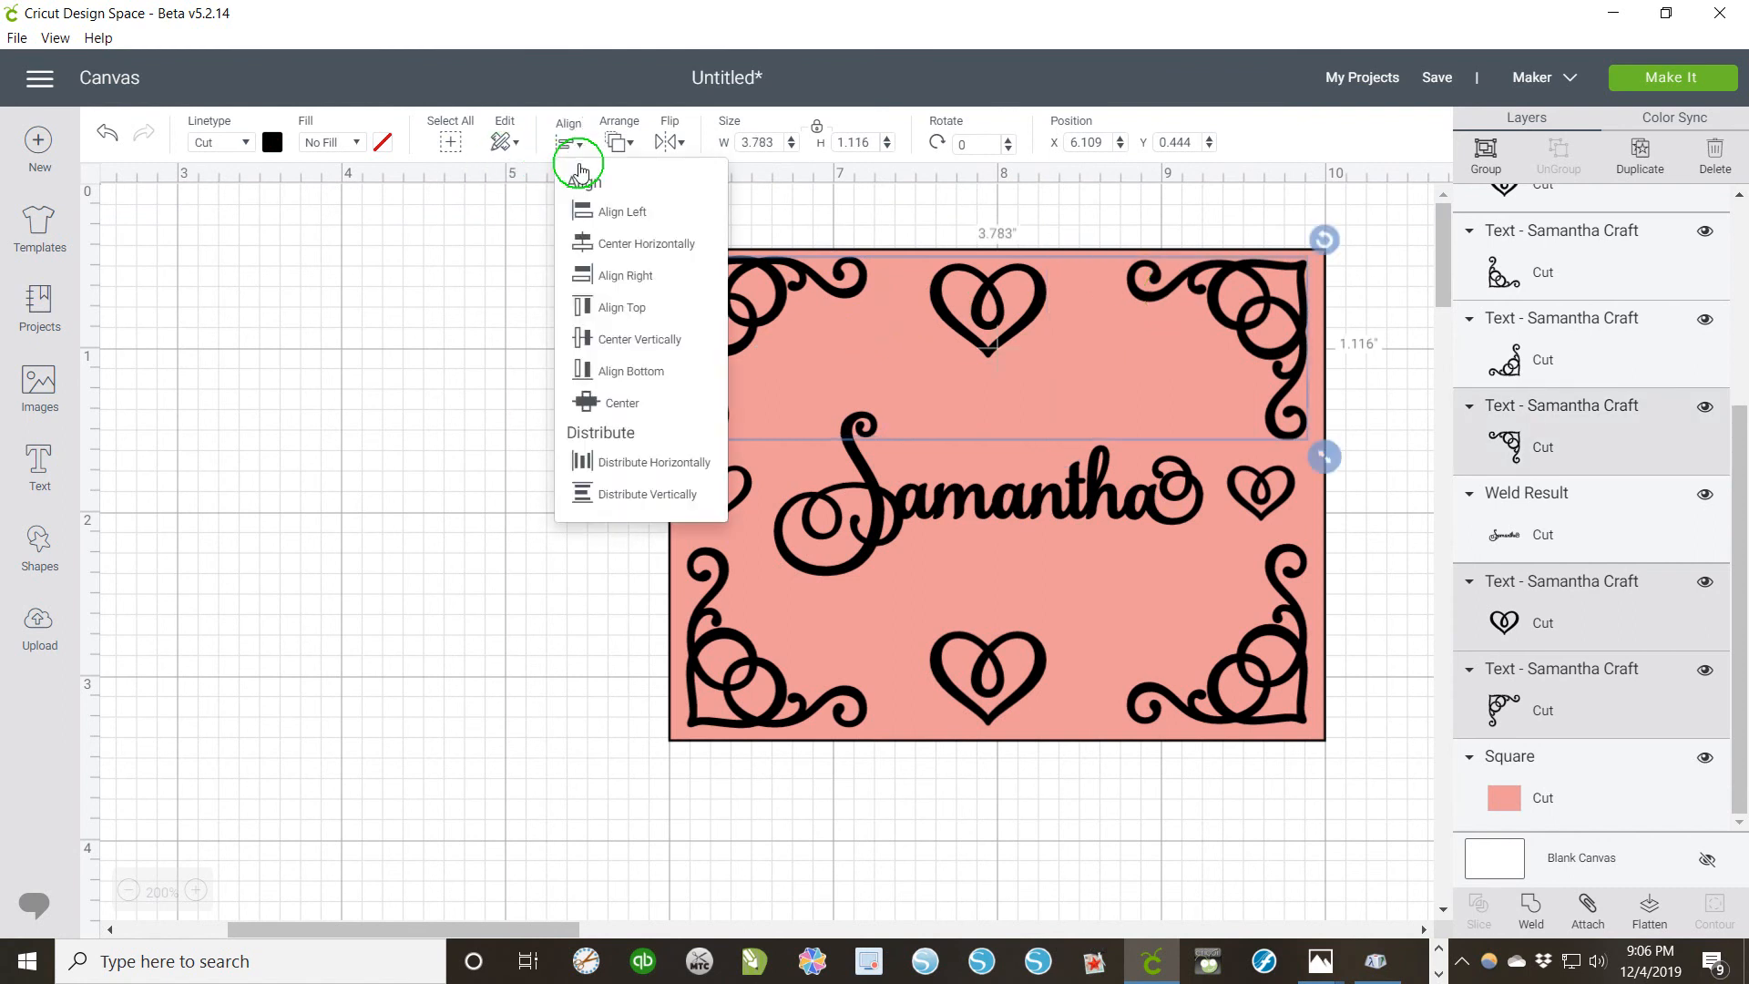
pyautogui.click(647, 463)
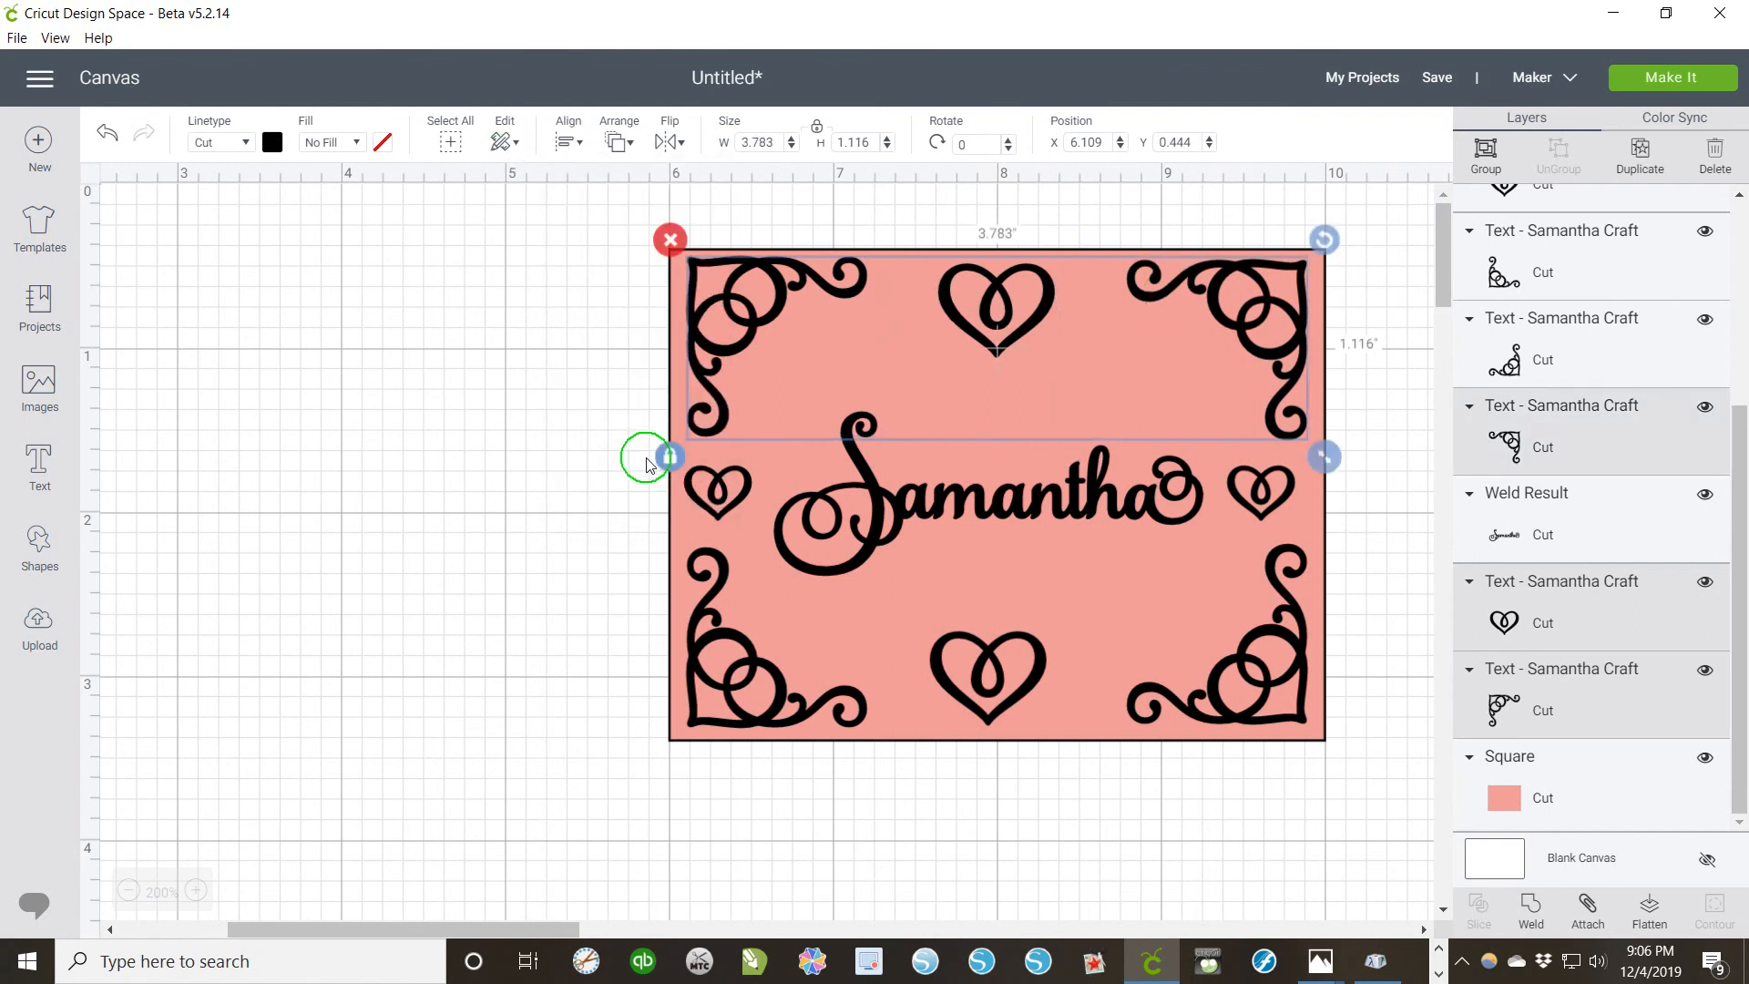
# Step: Space the lower large heart evenly between the two lower corner flourishes with Distribute Horizontally
pyautogui.click(837, 698)
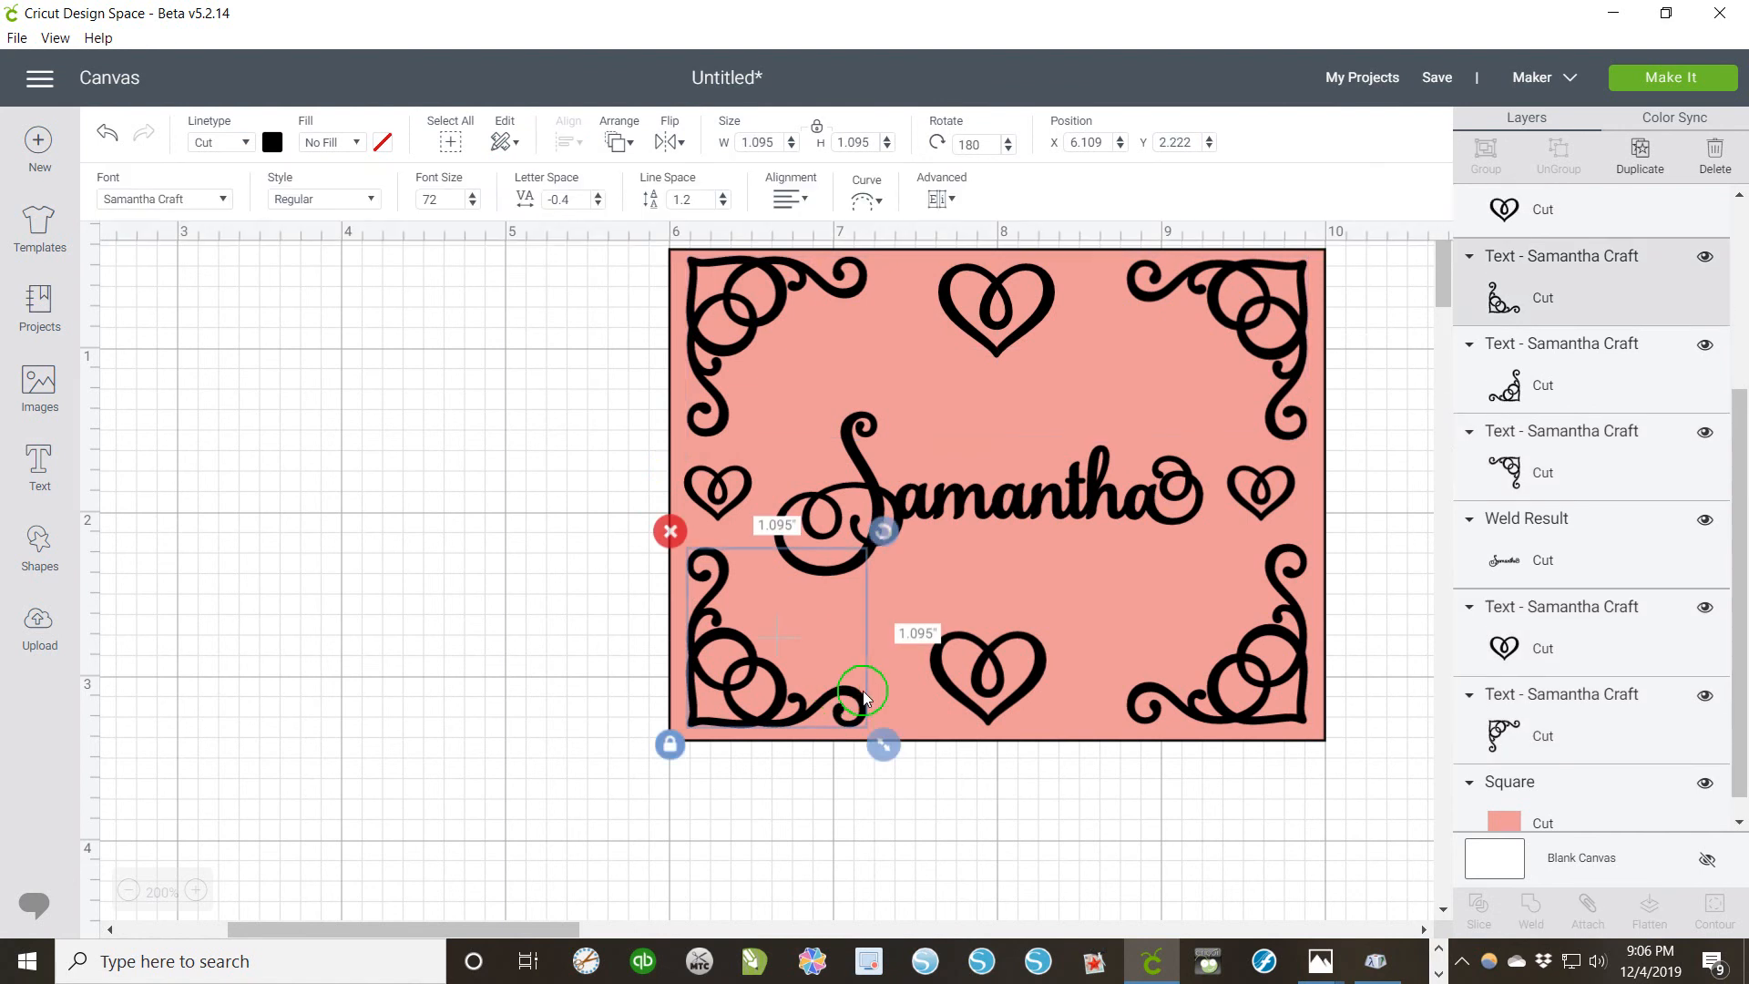
pyautogui.keyDown('shift'); pyautogui.click(998, 681); pyautogui.keyUp('shift')
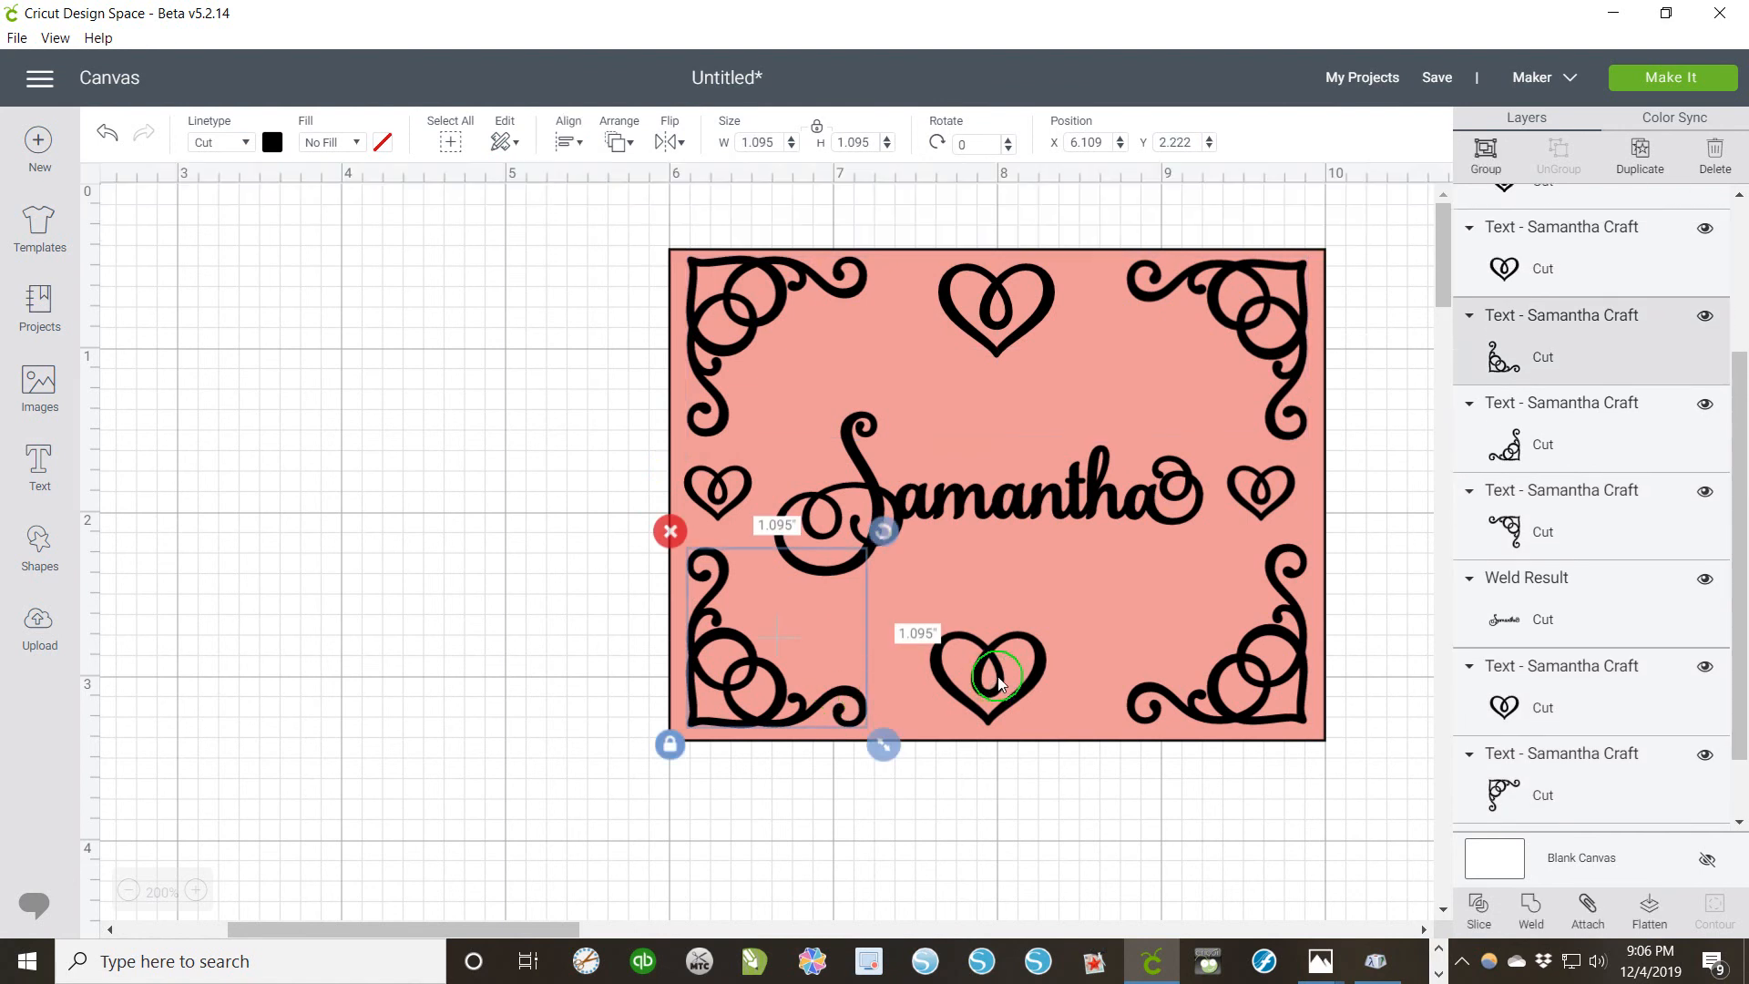
pyautogui.keyDown('shift'); pyautogui.click(1211, 689); pyautogui.keyUp('shift')
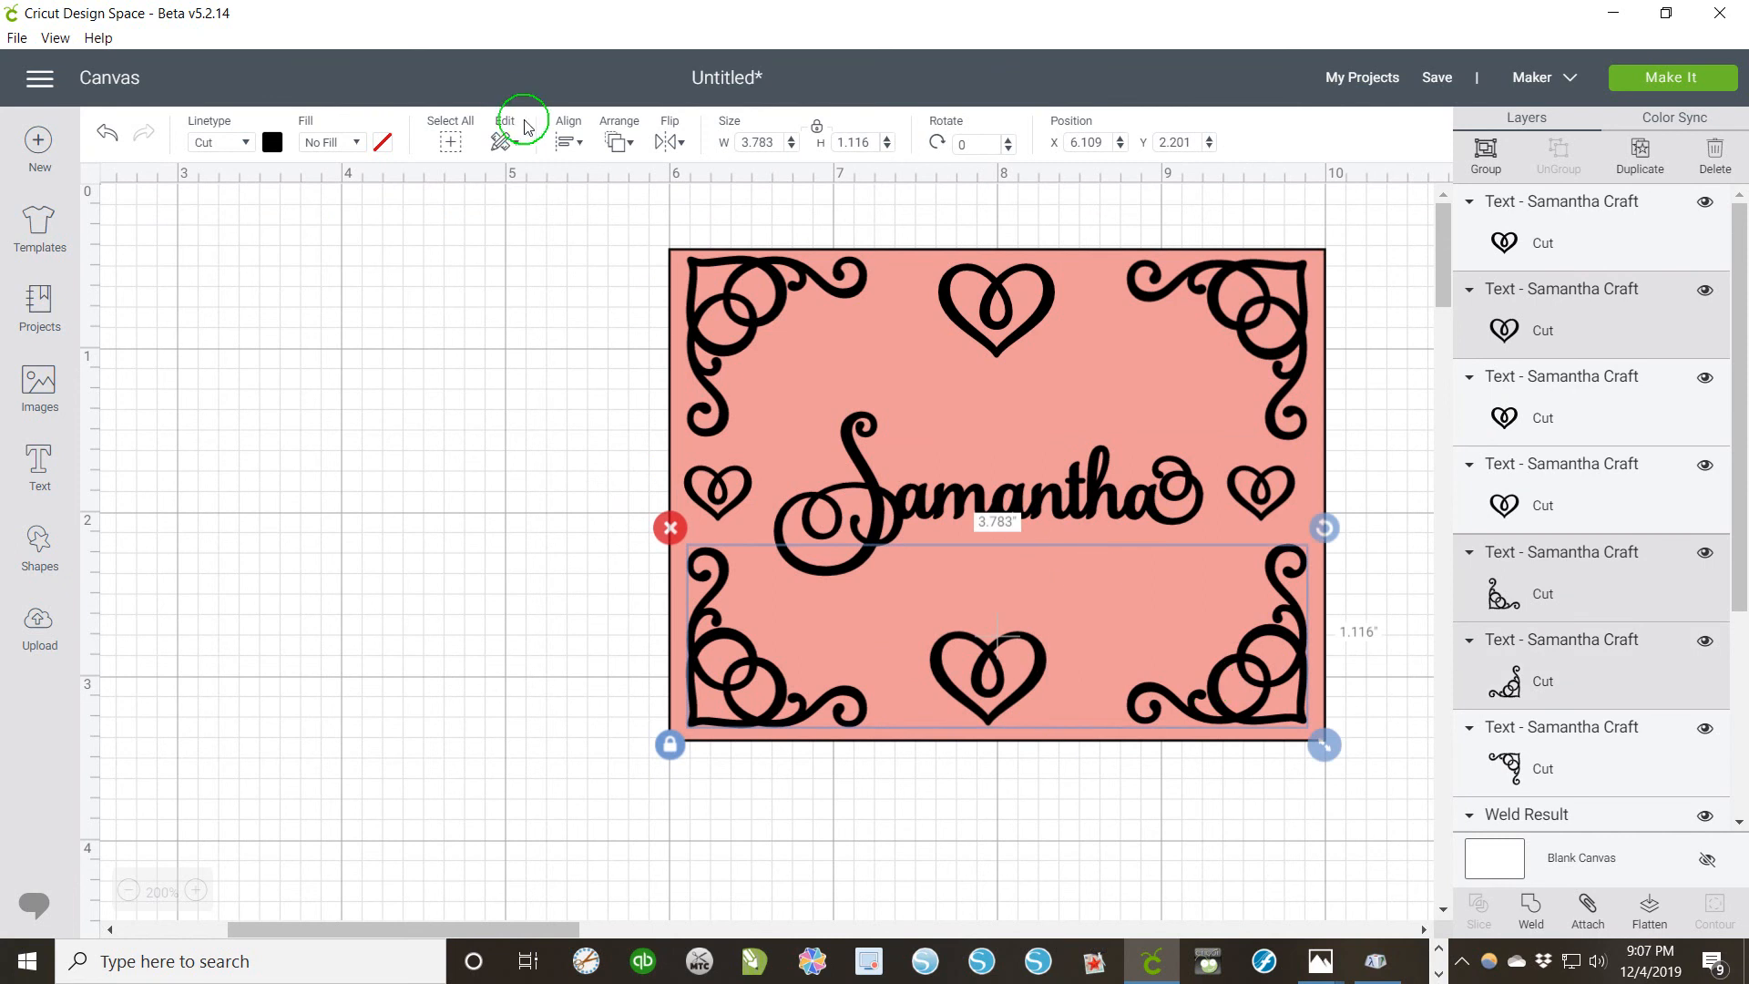
pyautogui.click(569, 142)
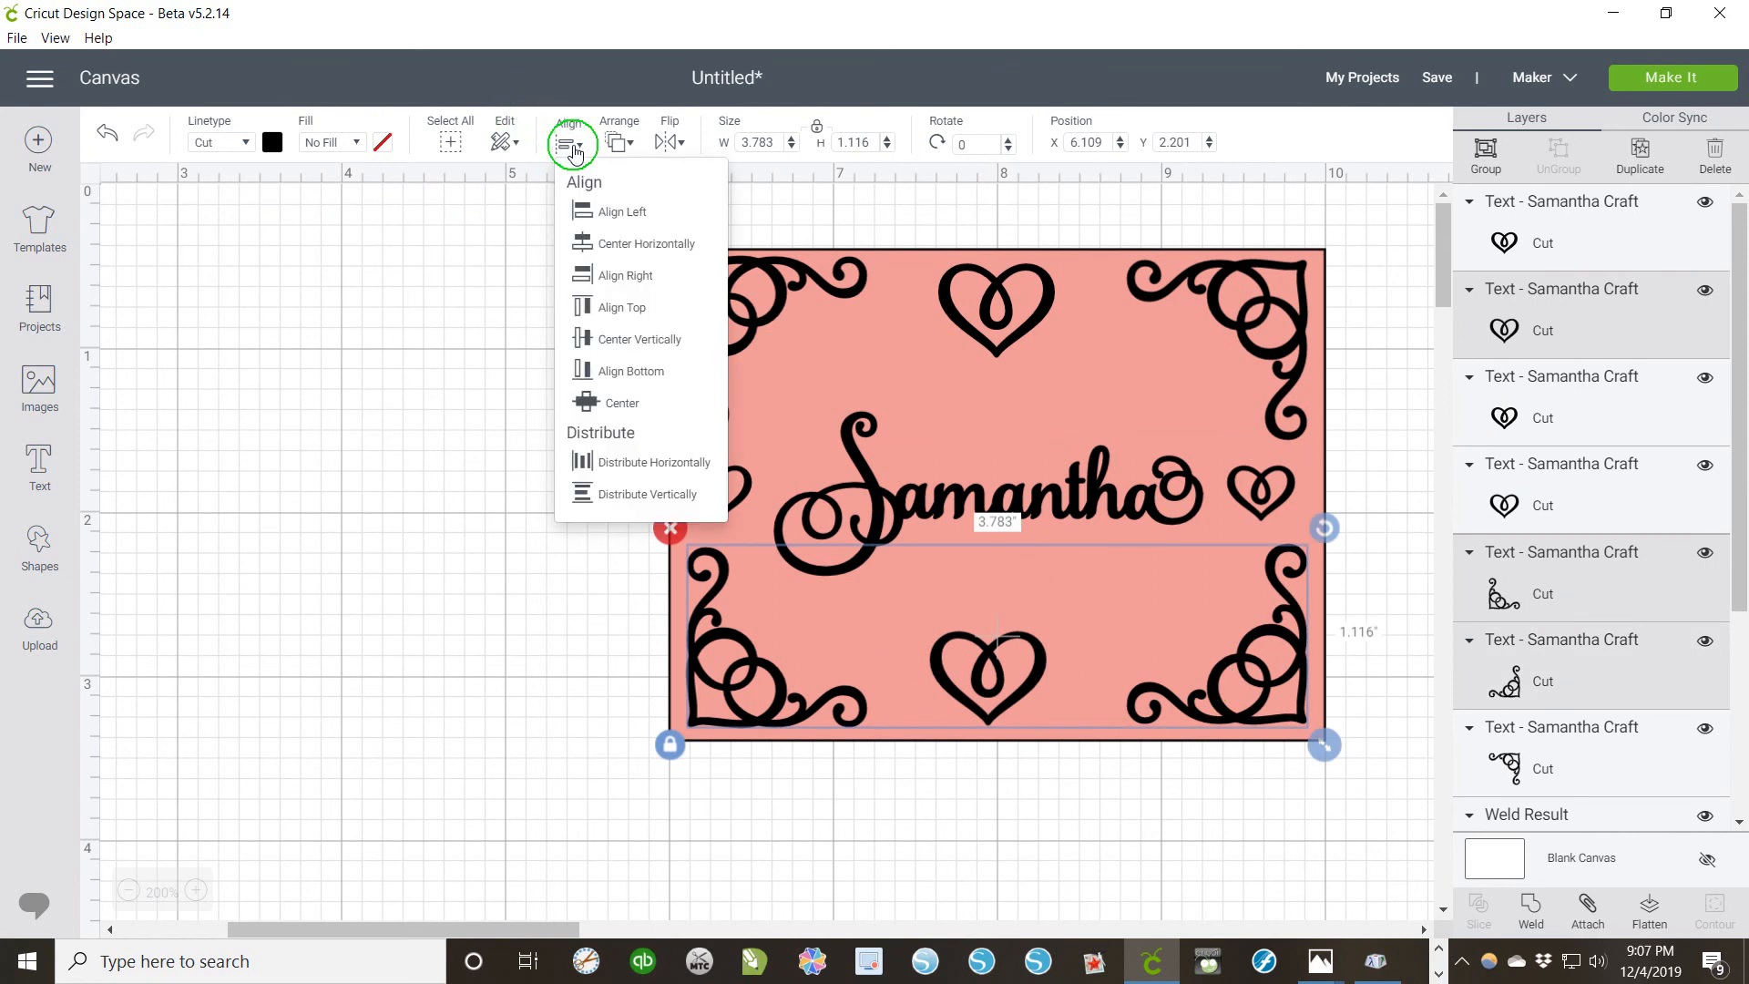
pyautogui.click(625, 467)
pyautogui.click(515, 541)
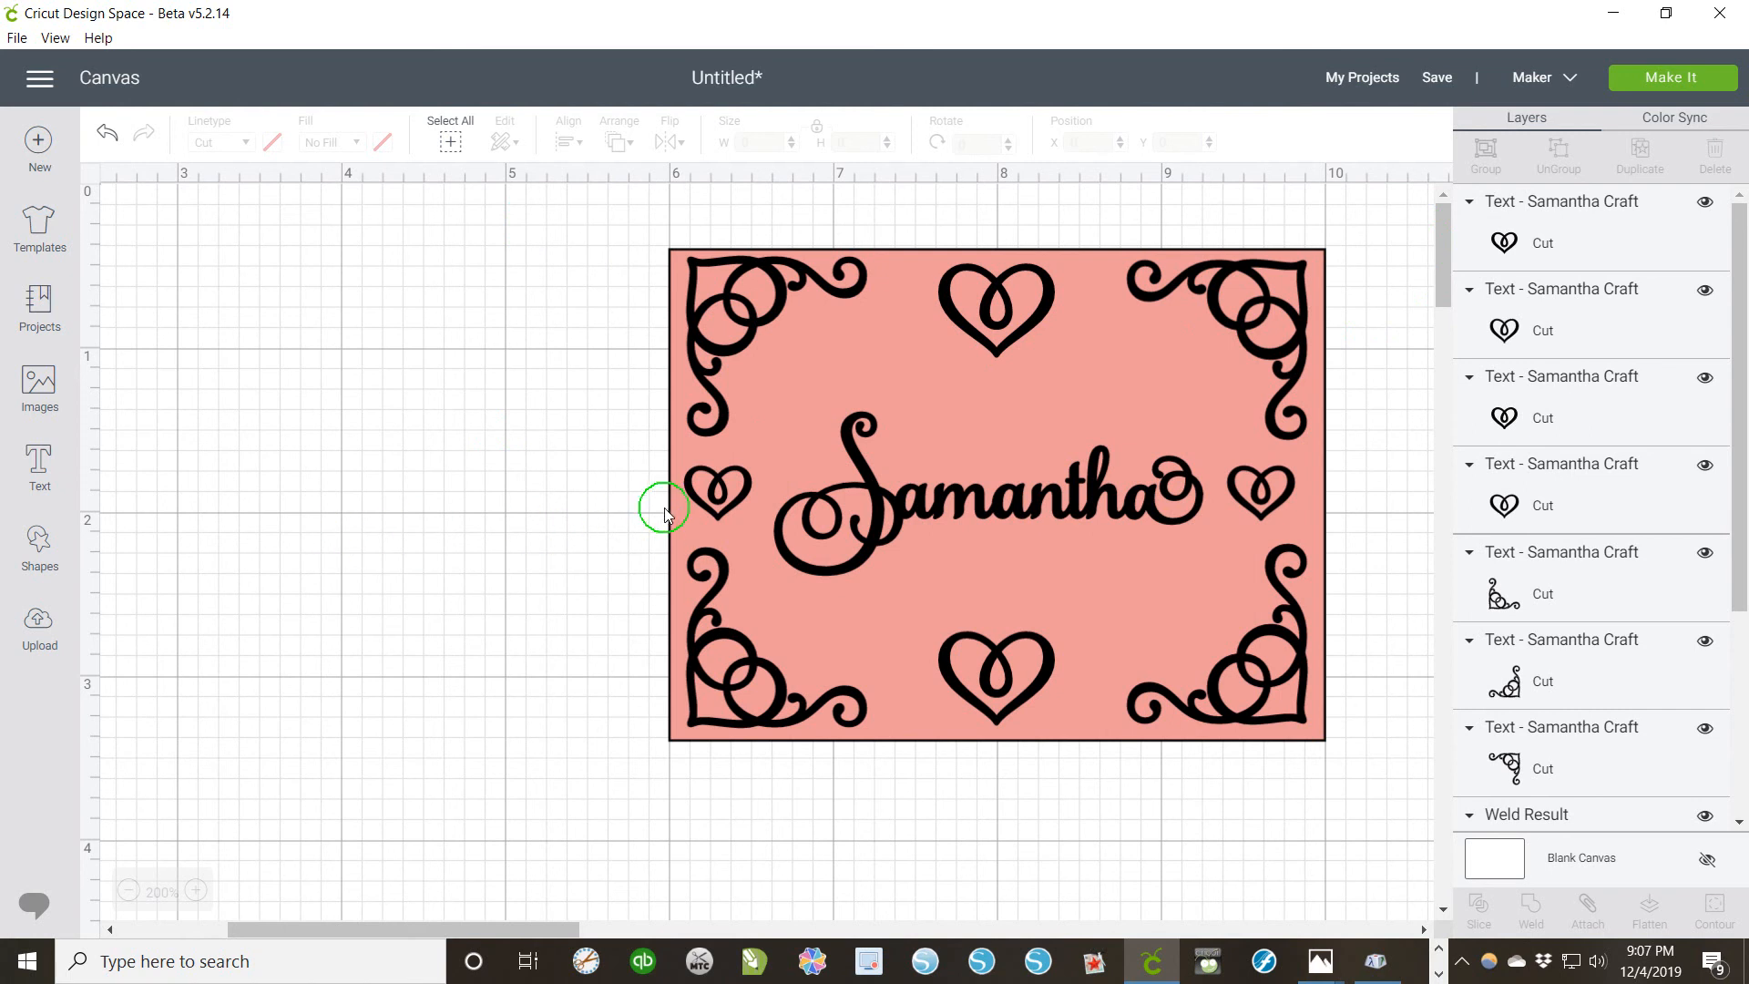
# Step: Add a red square to the canvas and move it over the pink rectangle to about X 5.63, Y 1.48
pyautogui.click(39, 540)
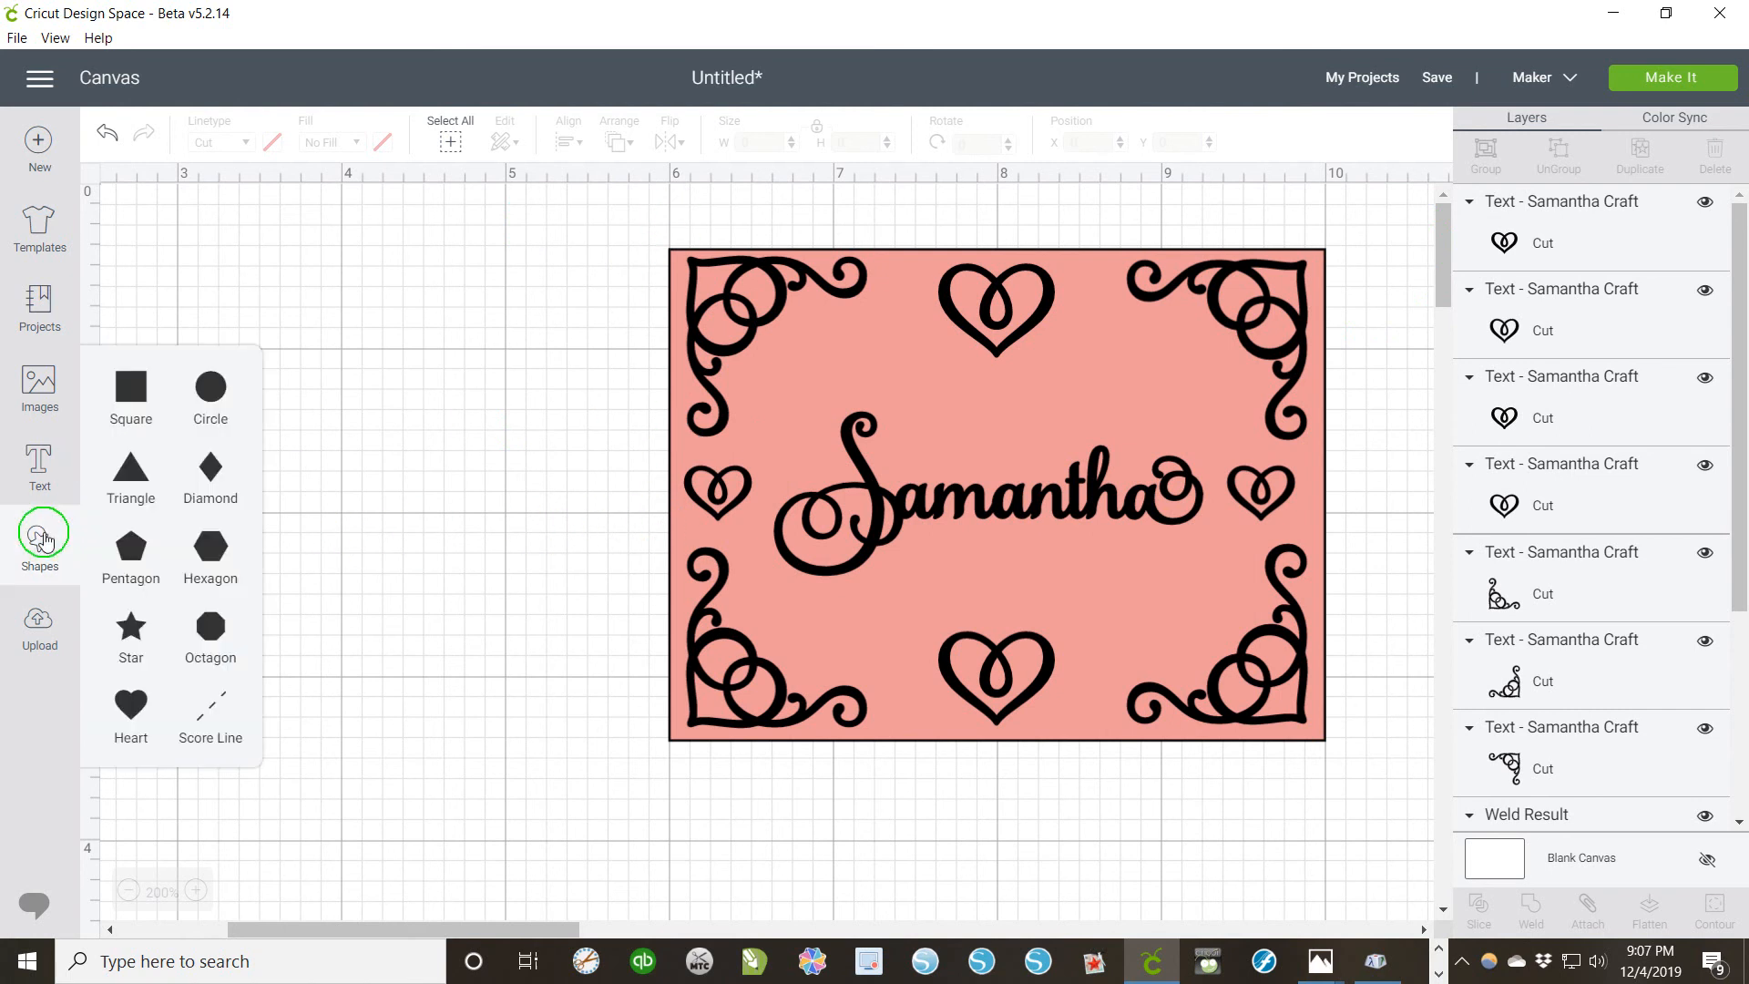
pyautogui.click(130, 392)
pyautogui.click(272, 142)
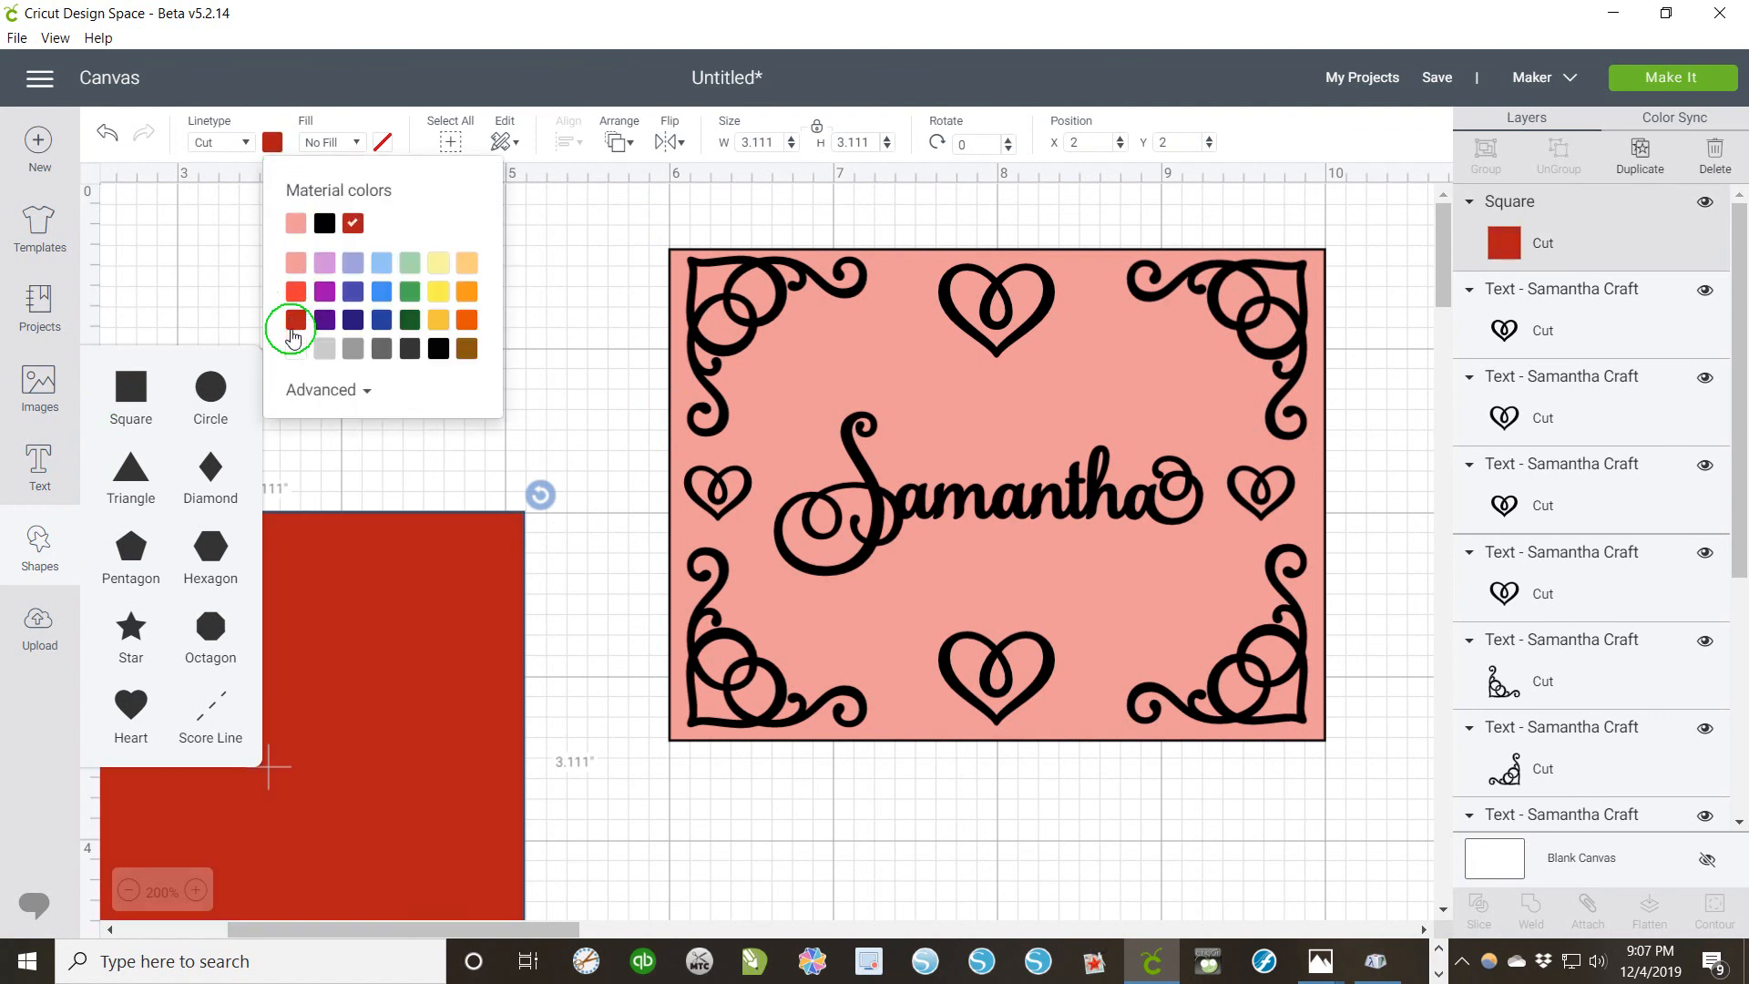
pyautogui.click(362, 466)
pyautogui.moveTo(417, 561); pyautogui.dragTo(1002, 472)
# Step: Set the red square's width to 4.25 inches with its proportions locked
pyautogui.click(782, 144)
pyautogui.moveTo(781, 146); pyautogui.dragTo(712, 130)
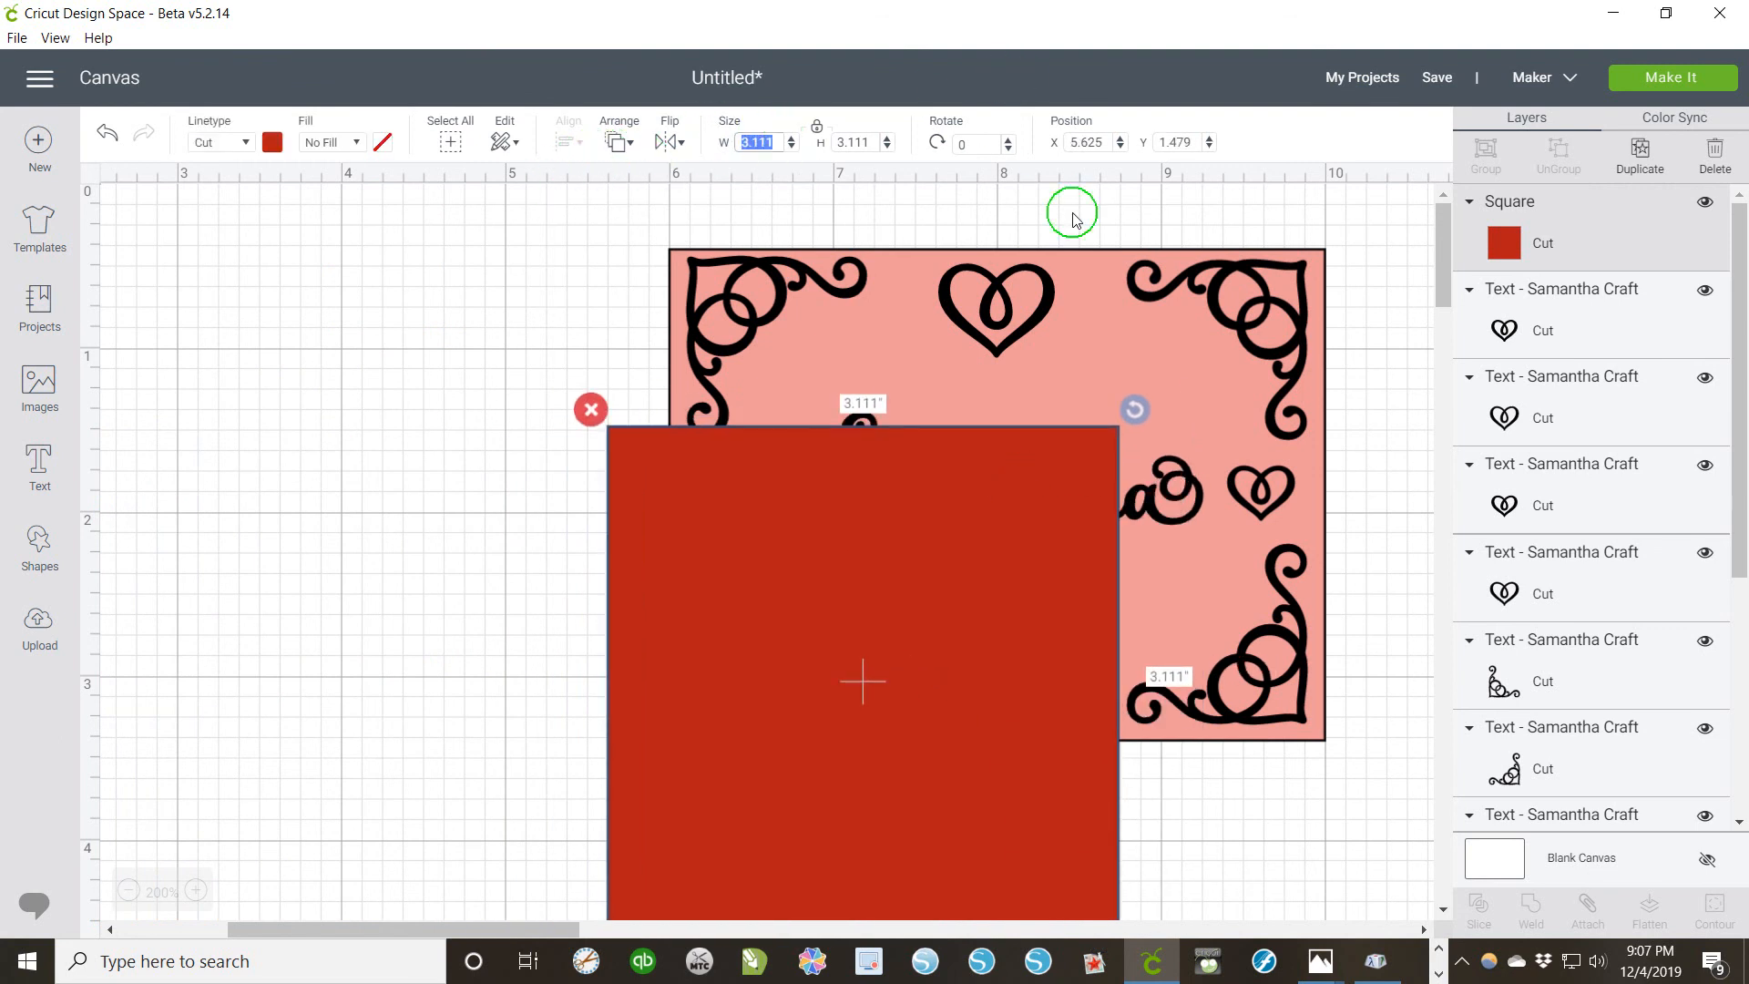
pyautogui.click(1077, 265)
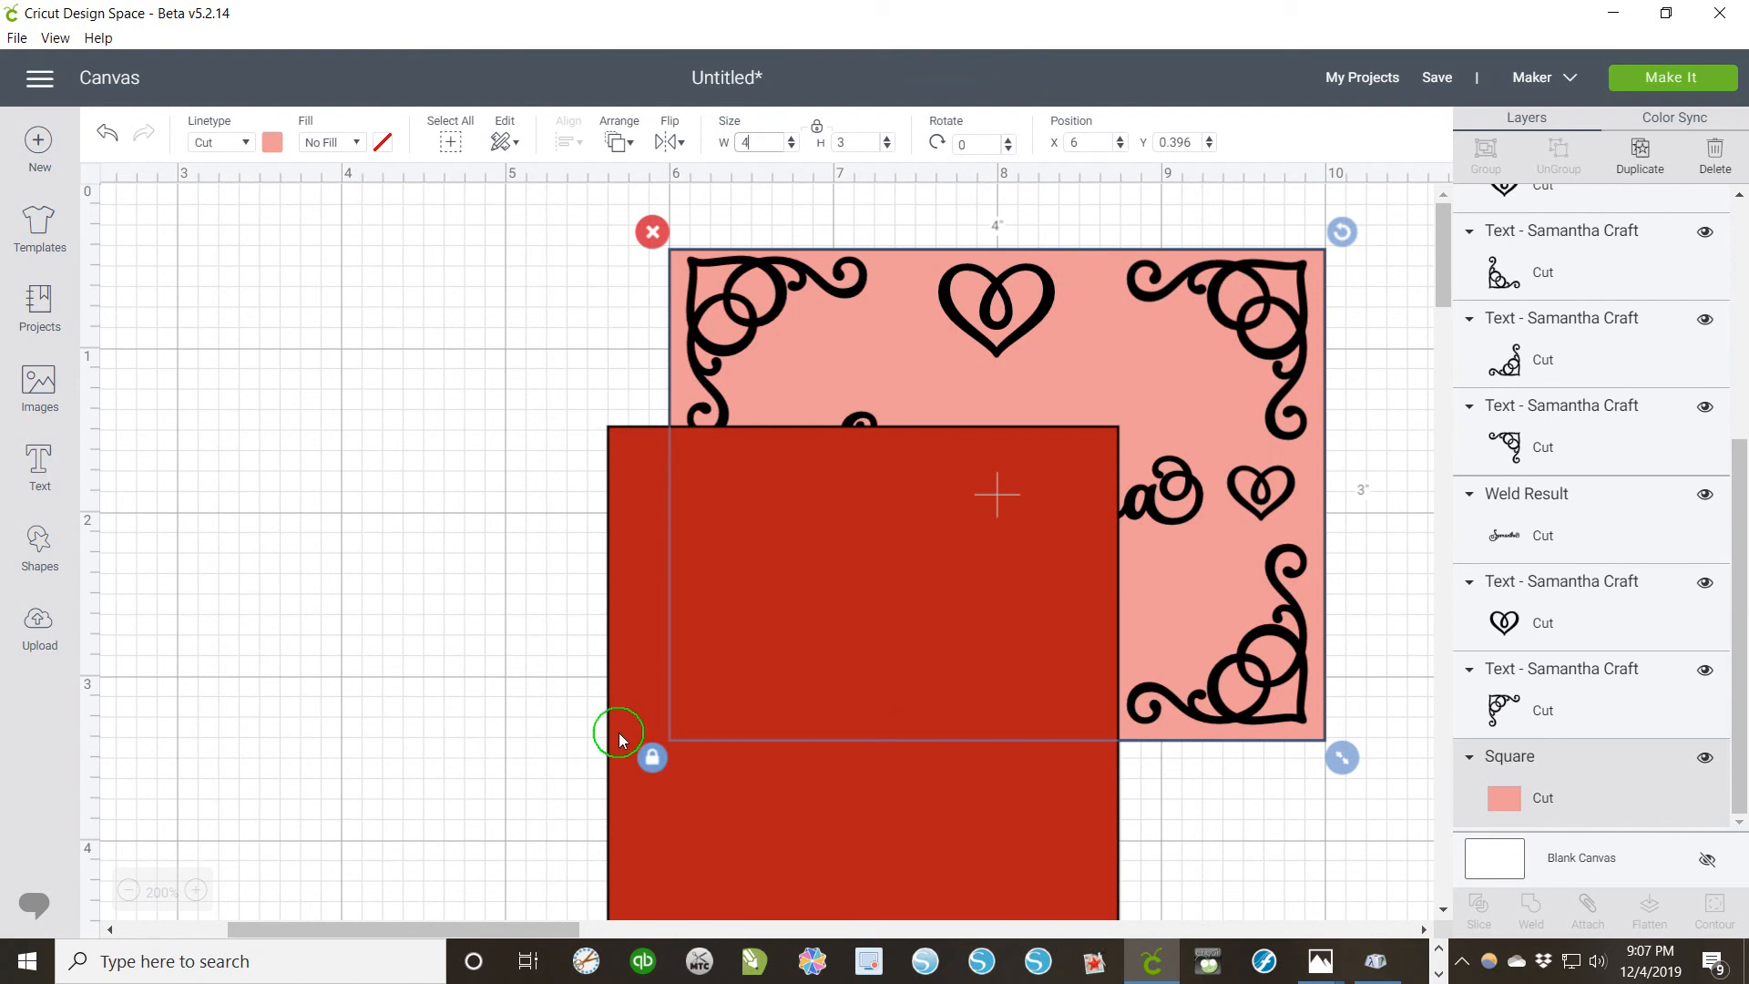
pyautogui.click(713, 801)
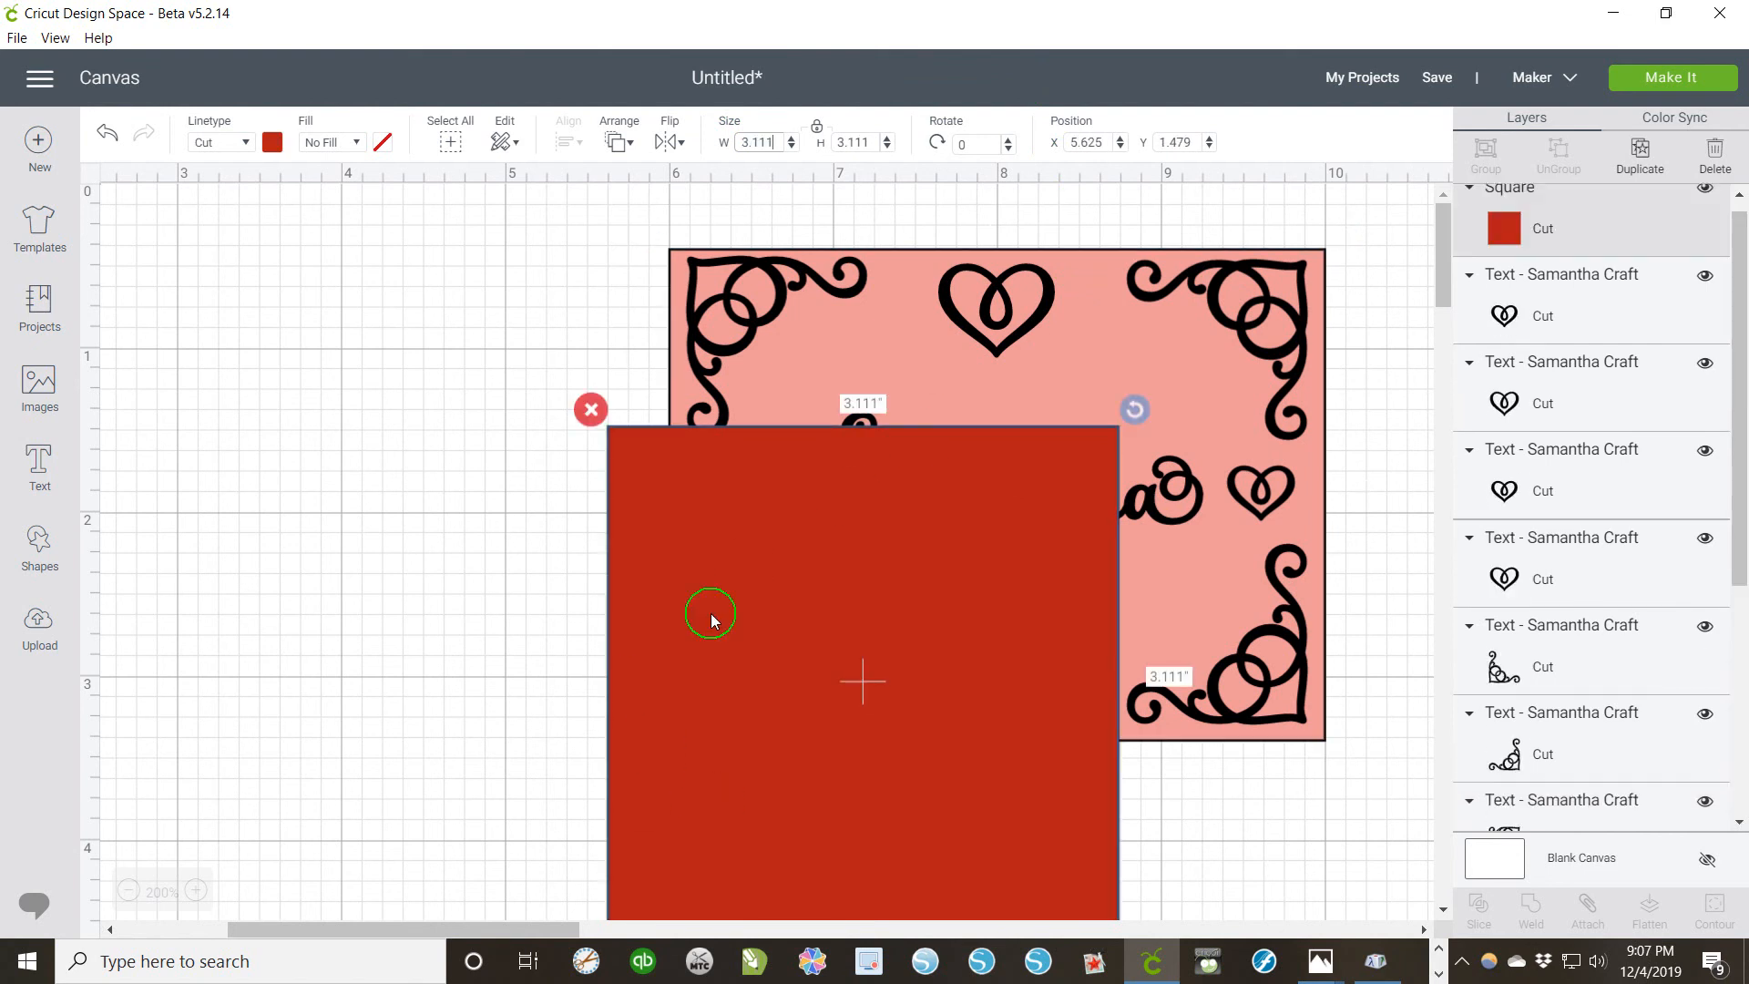
pyautogui.doubleClick(772, 143)
pyautogui.write('4')
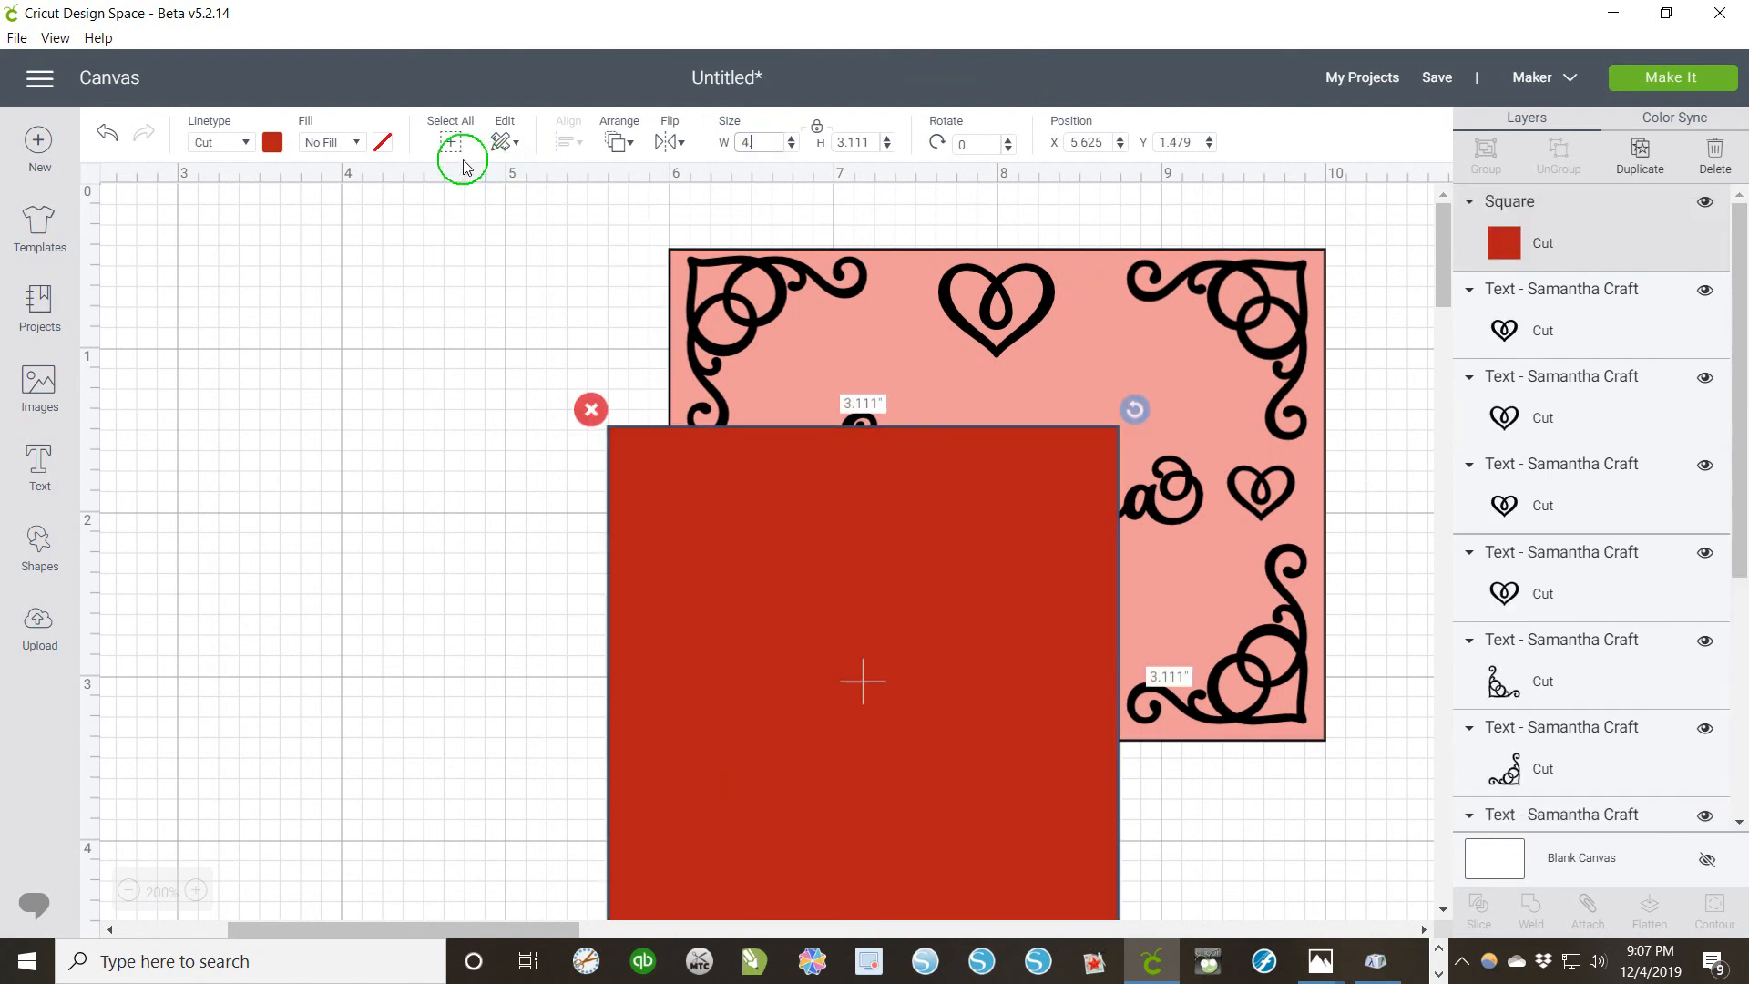
pyautogui.write('.25')
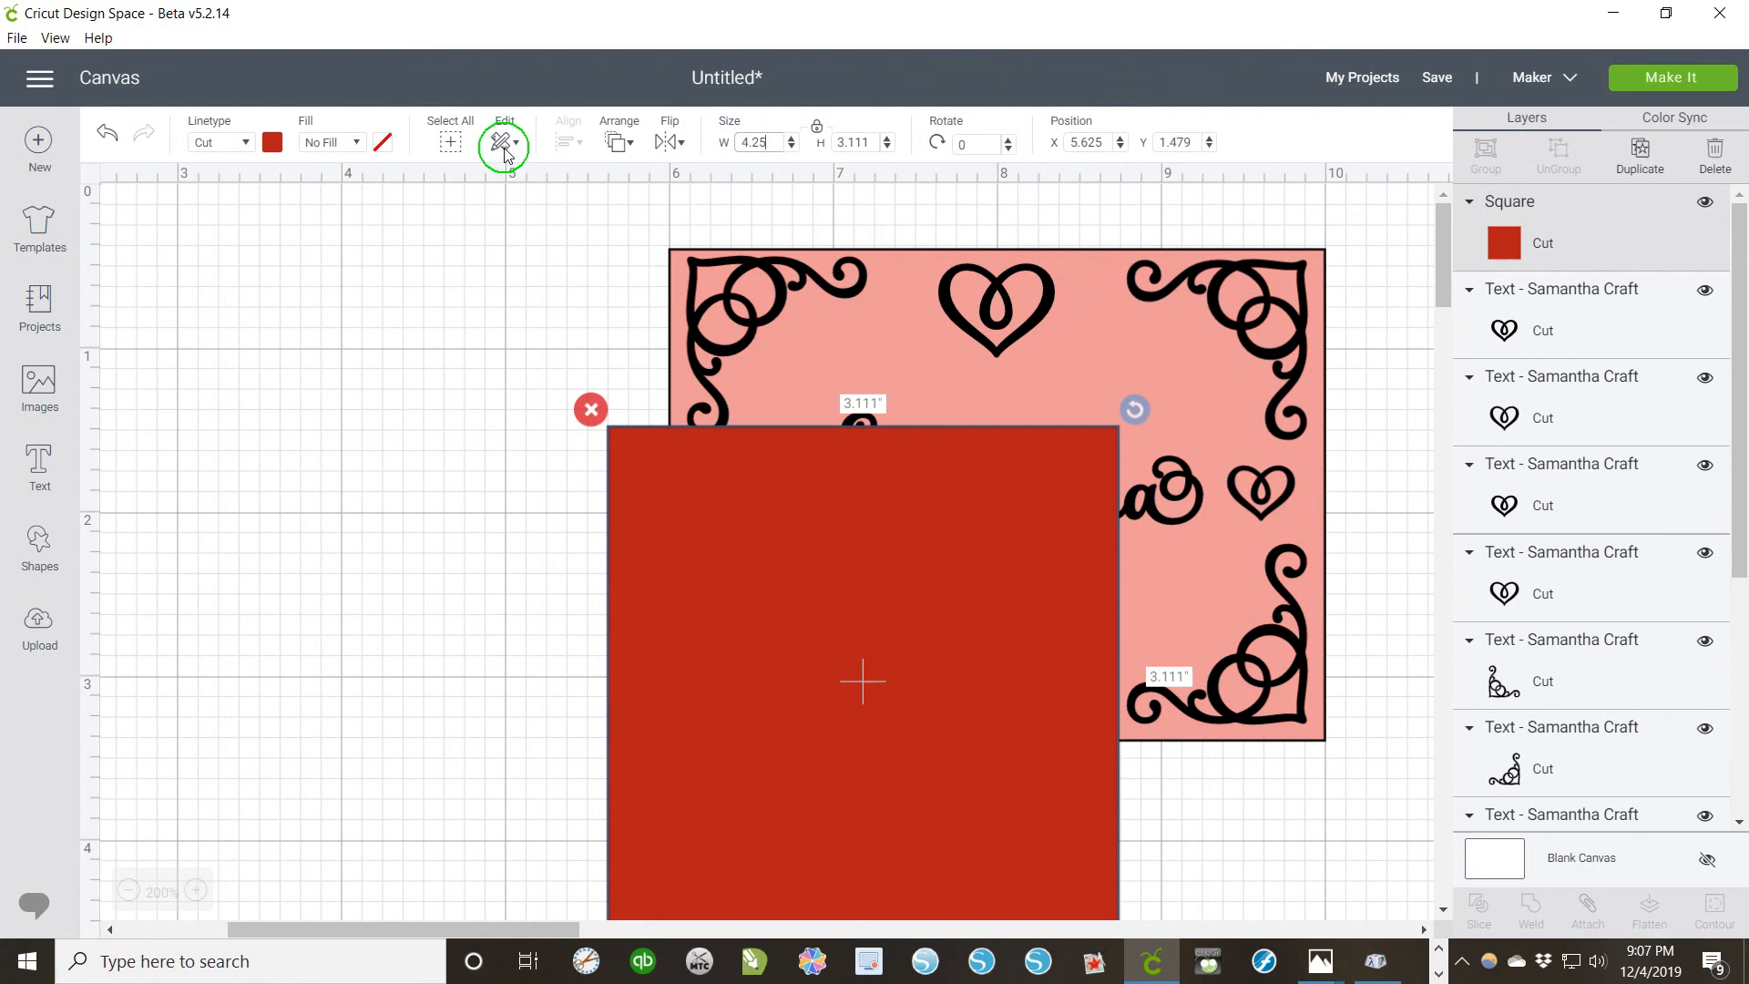
pyautogui.click(851, 141)
pyautogui.click(732, 144)
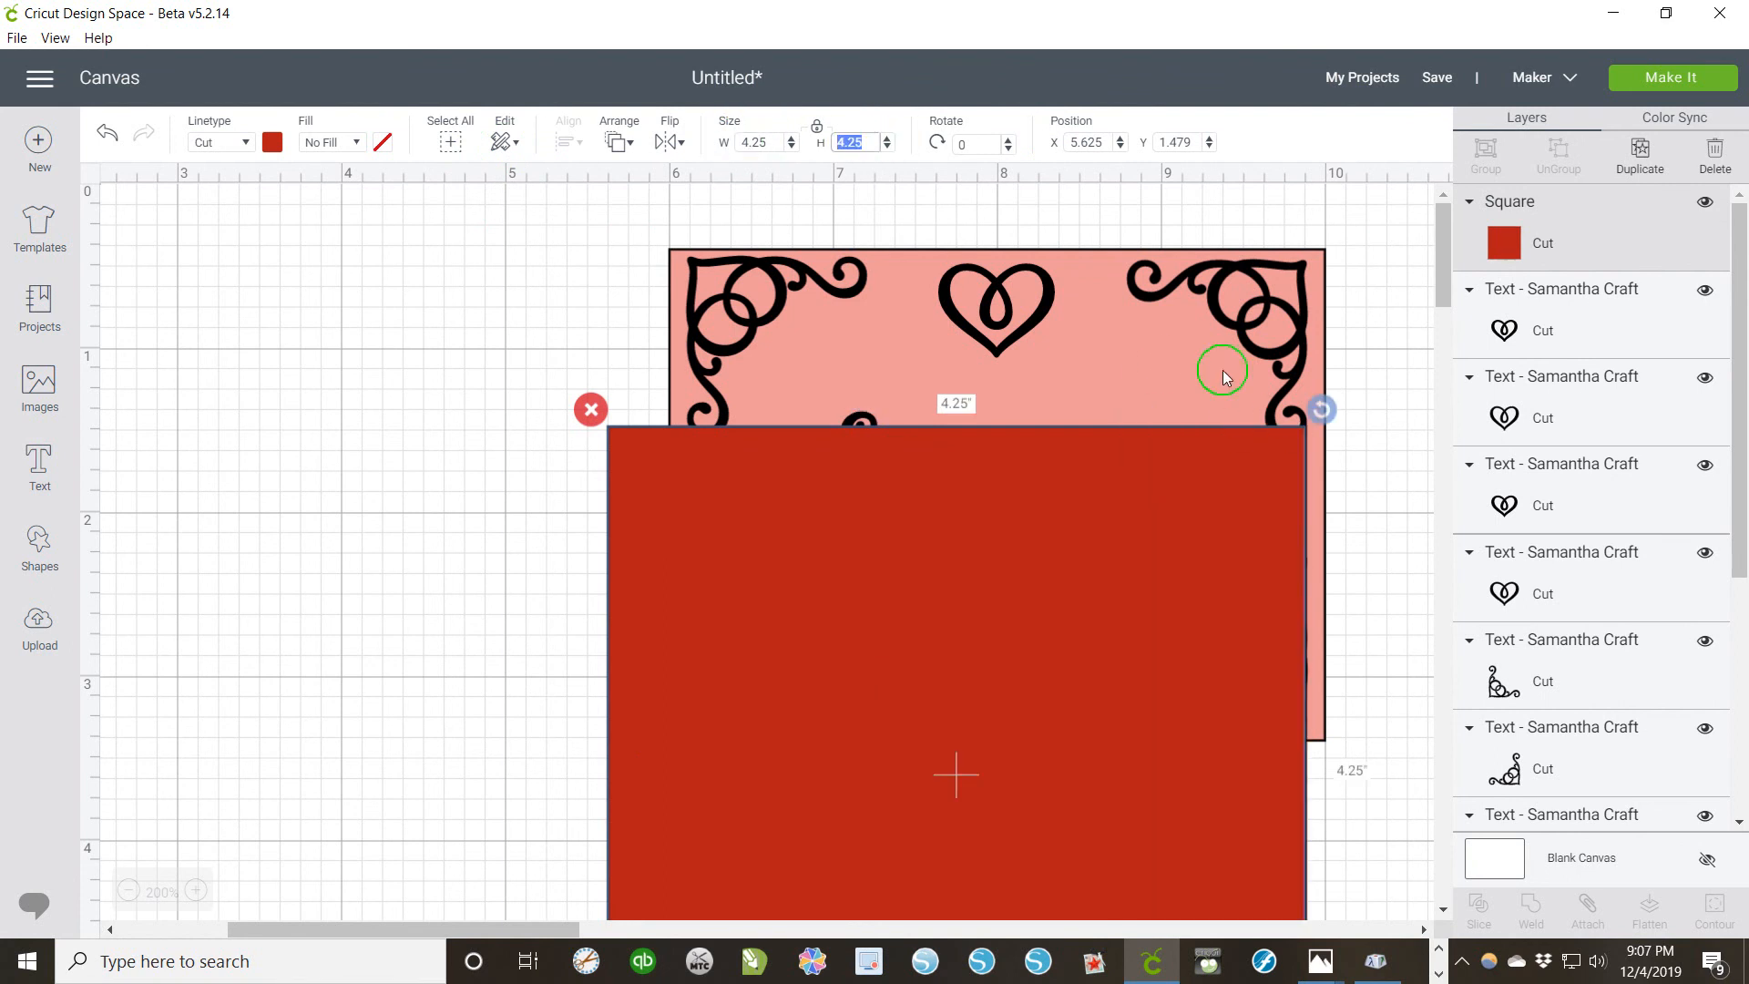
pyautogui.click(1127, 364)
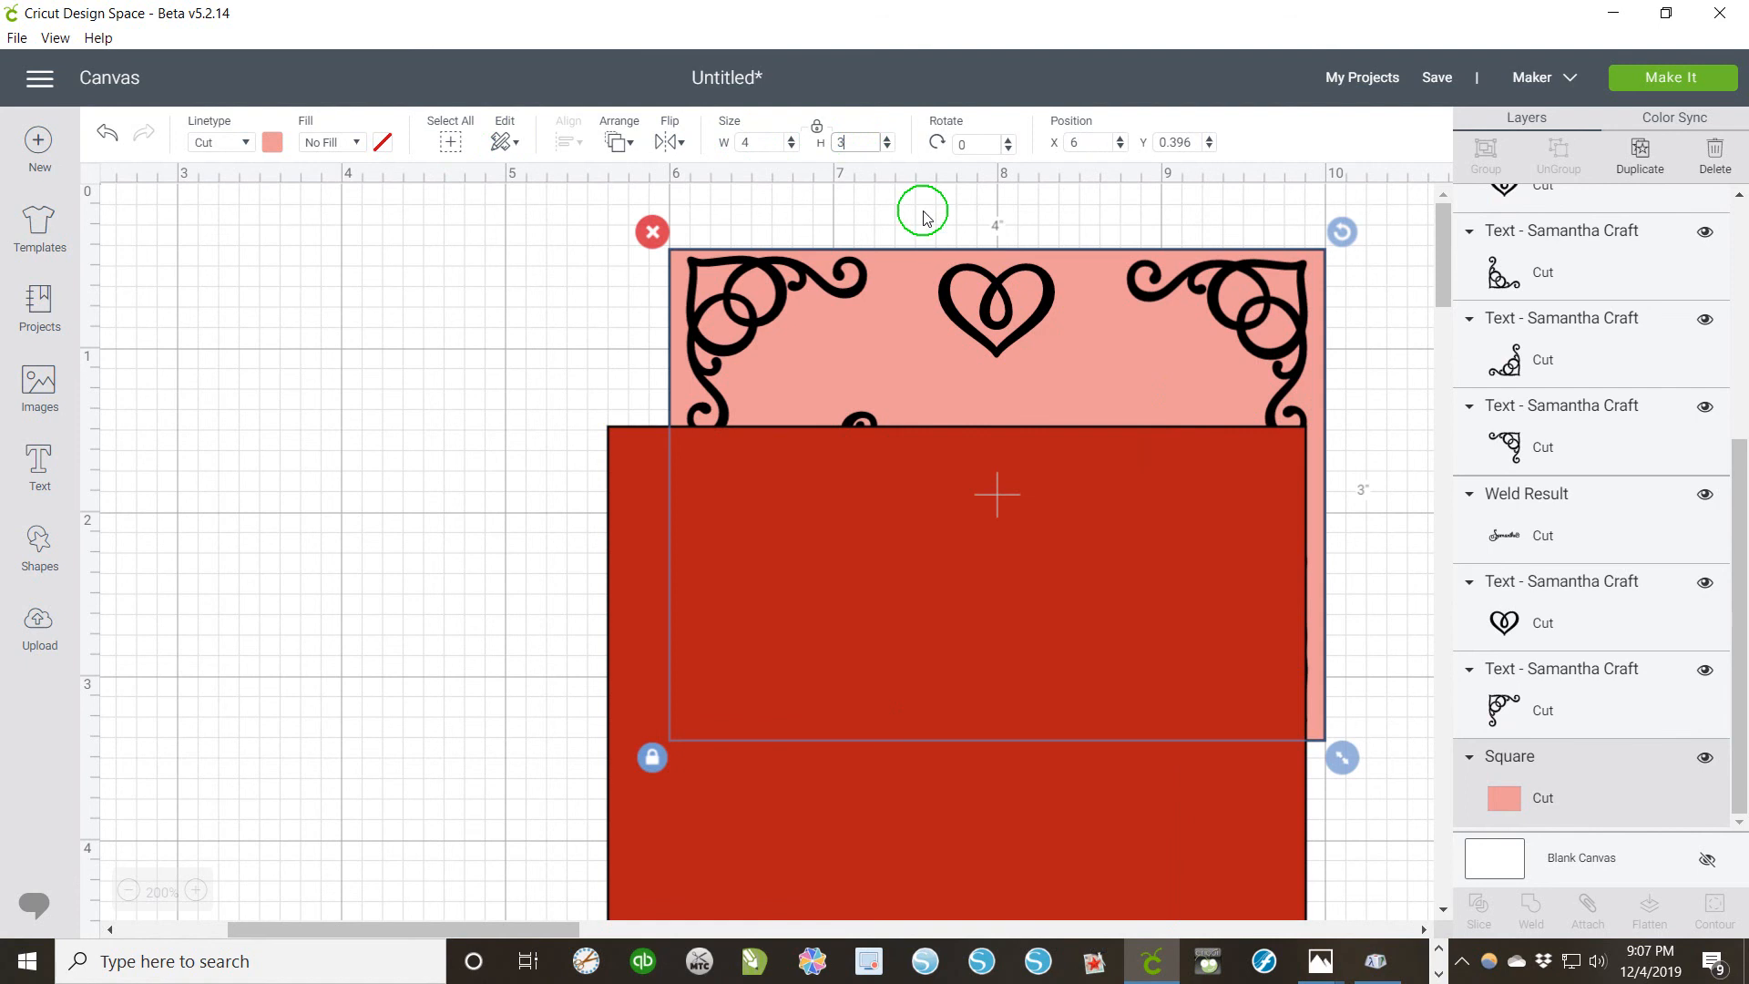
pyautogui.click(851, 141)
pyautogui.click(627, 685)
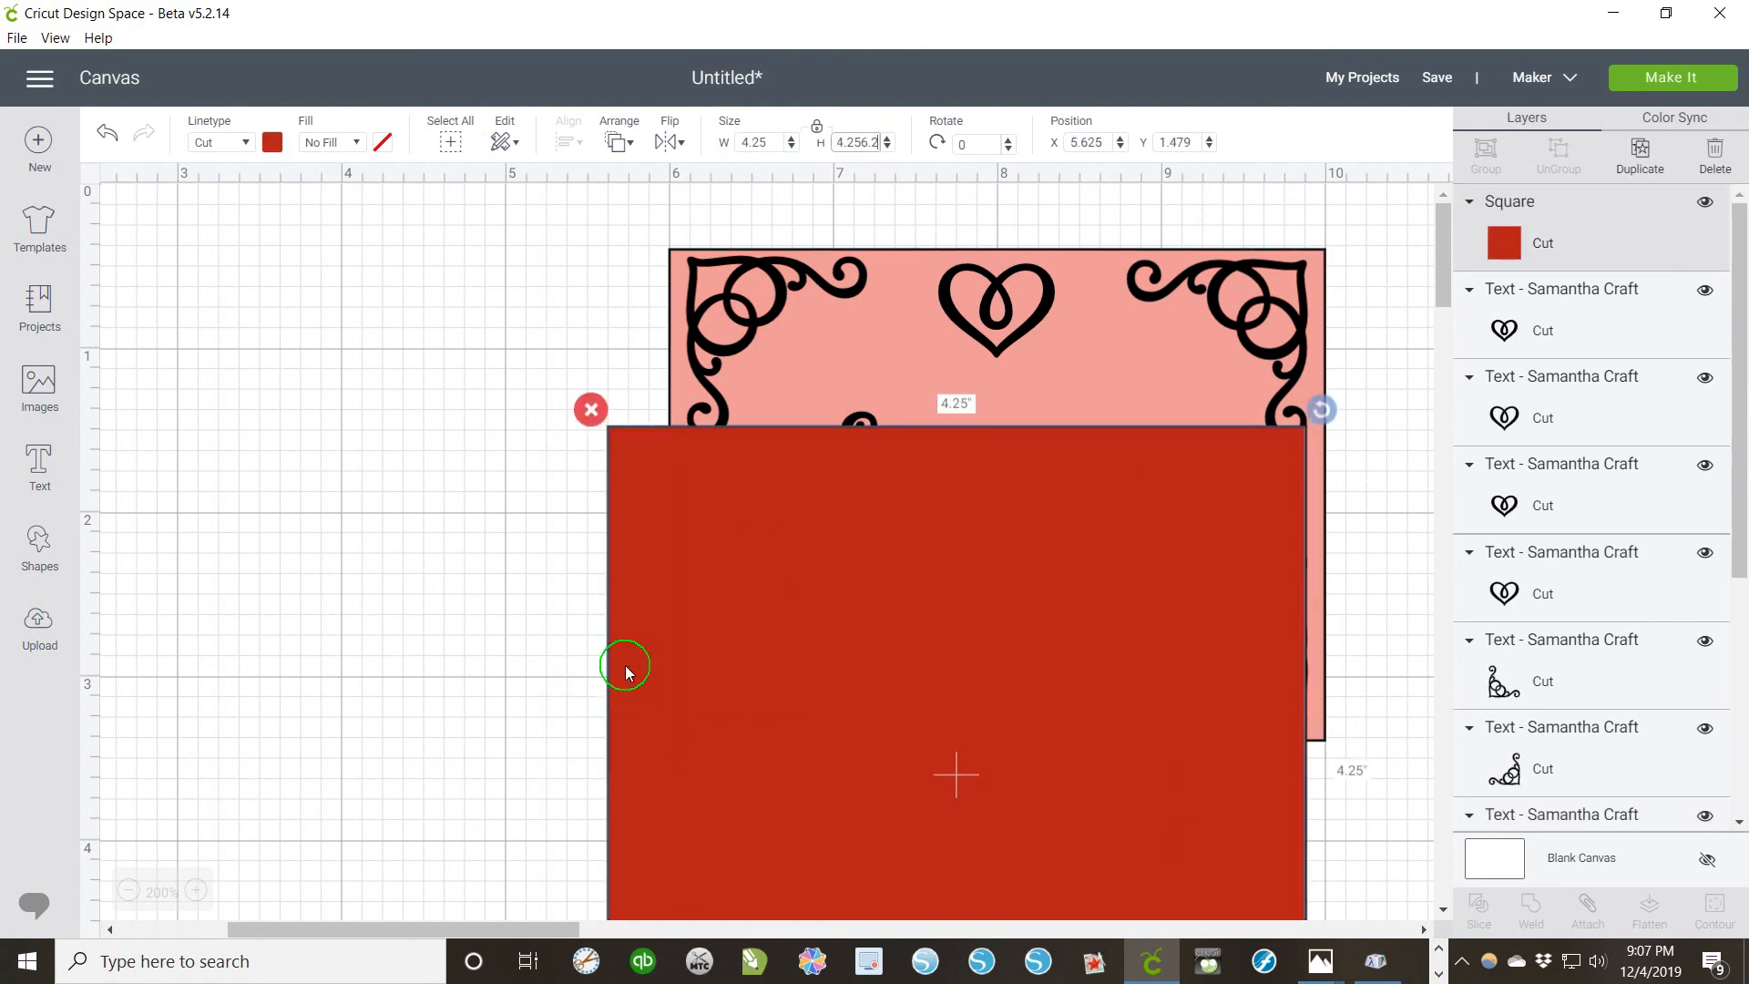
pyautogui.press('Return')
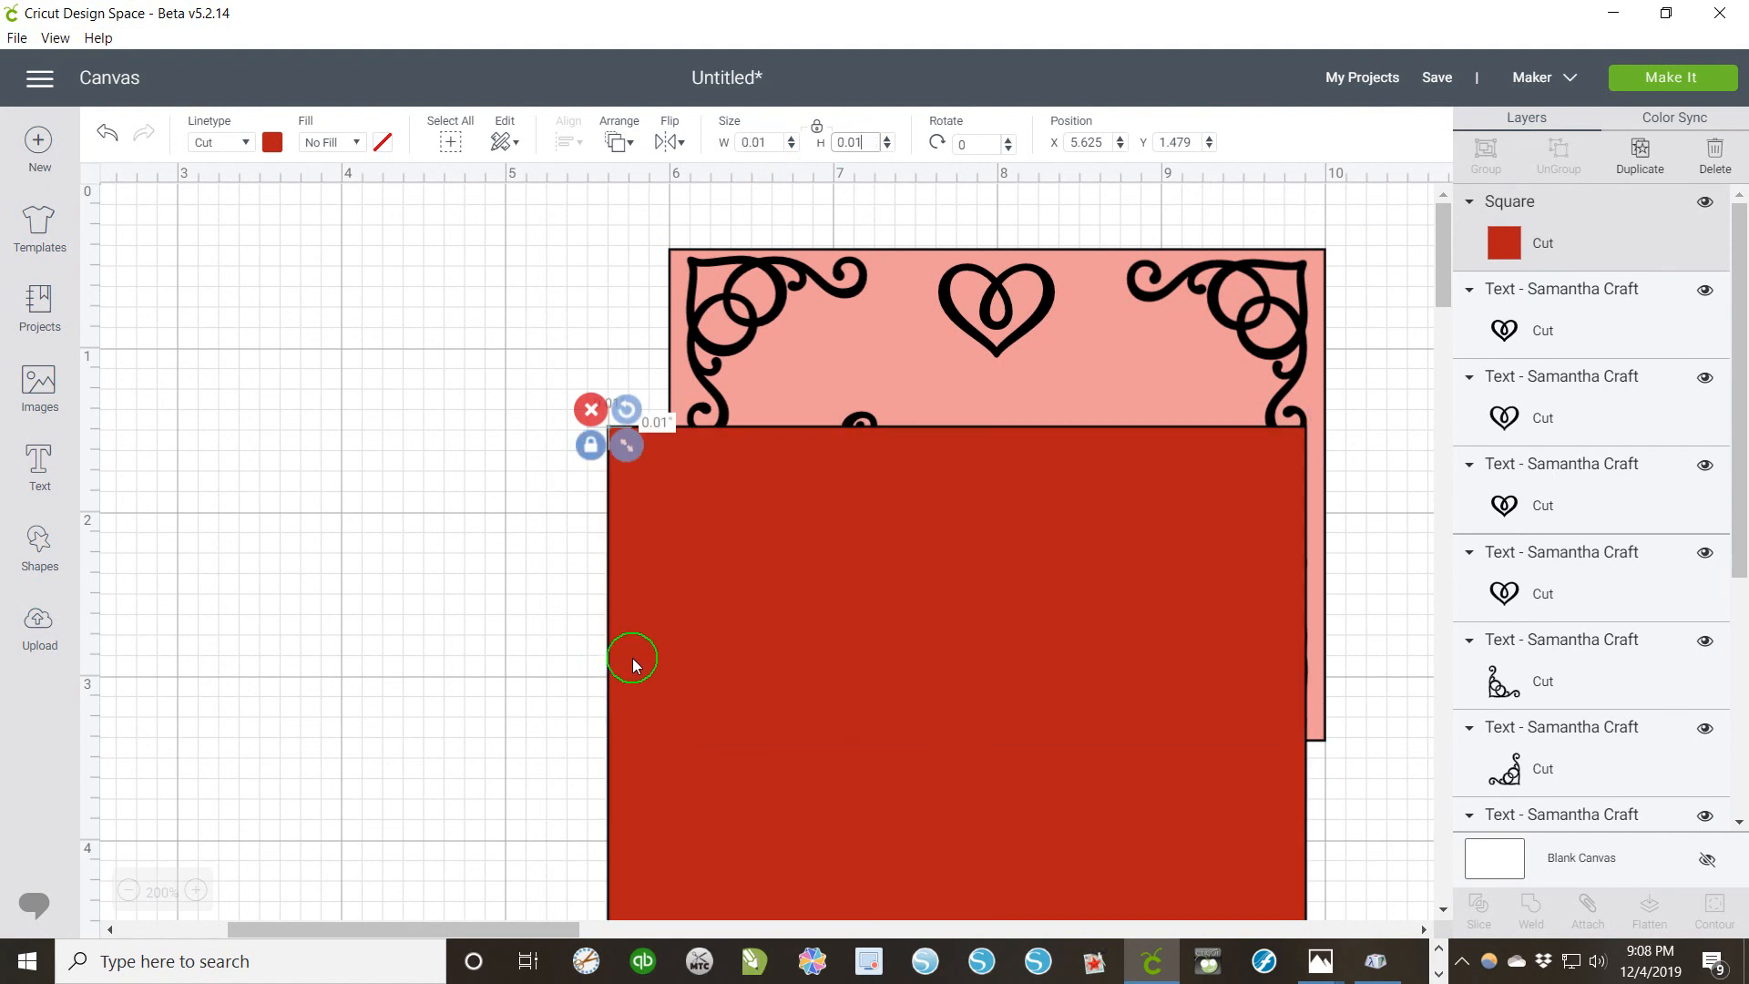
pyautogui.moveTo(1445, 292); pyautogui.dragTo(1563, 262)
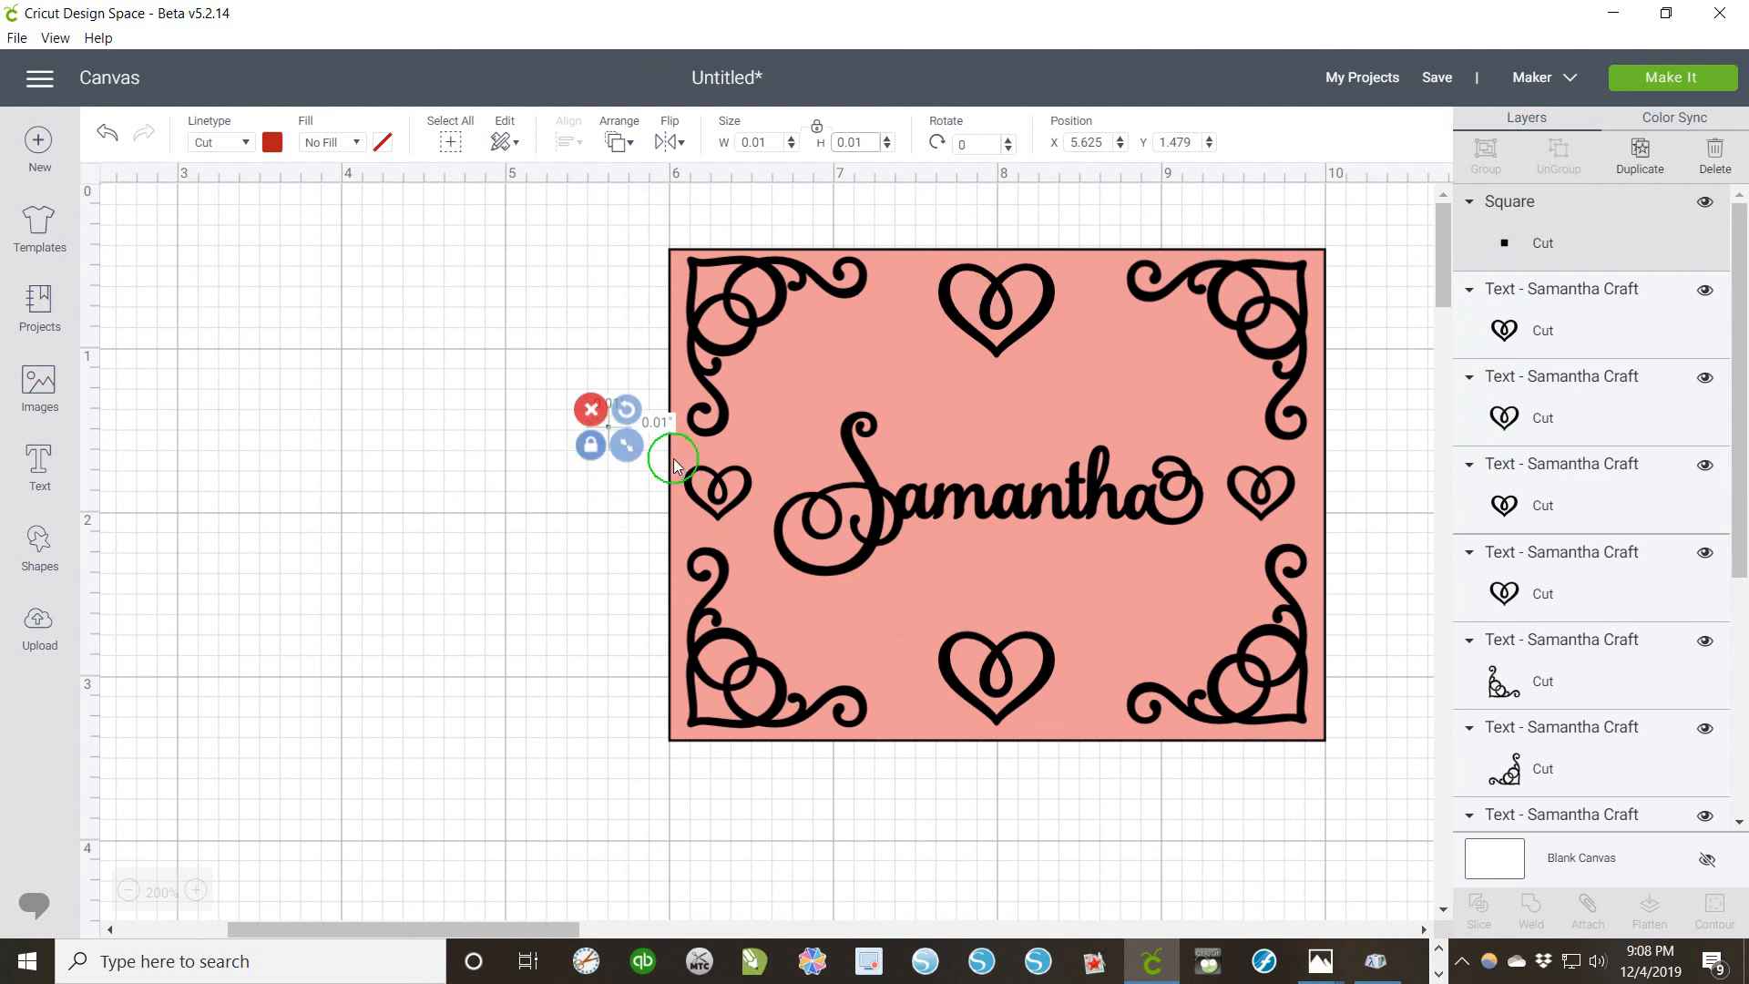
pyautogui.click(521, 489)
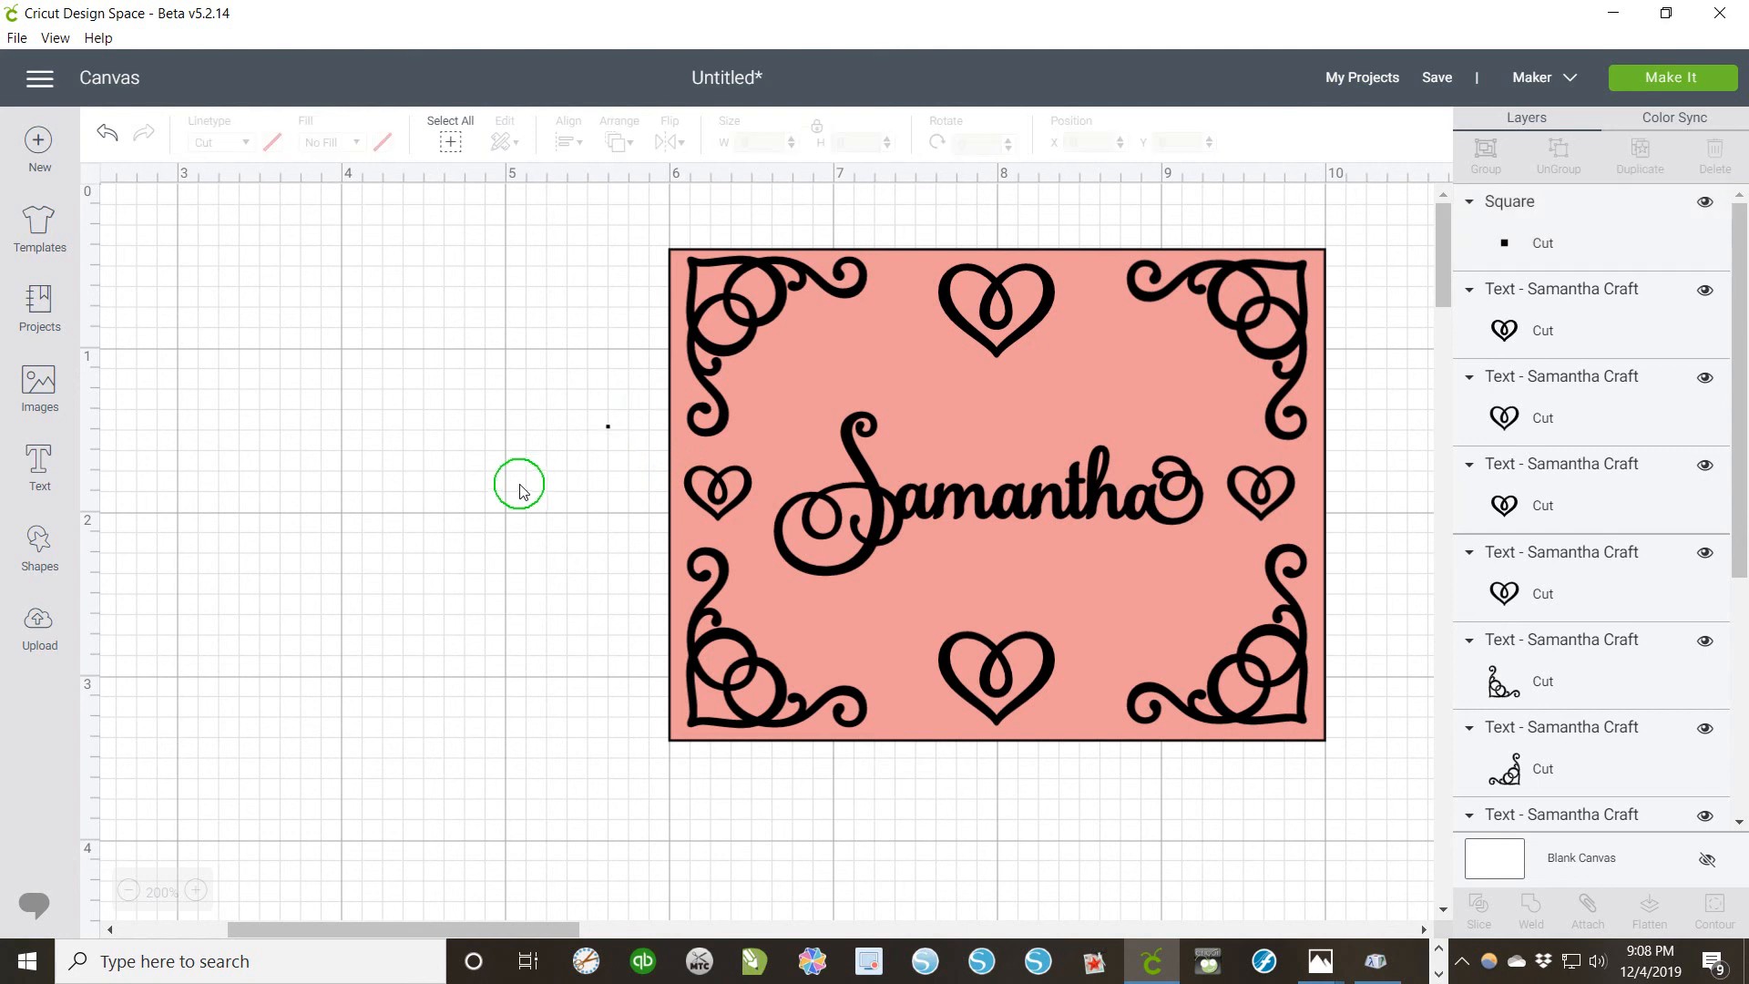
# Step: Set the red square's height to 6.25 inches independently of its width and move it to about X 3.11, Y 0.22
pyautogui.moveTo(705, 463); pyautogui.dragTo(523, 430)
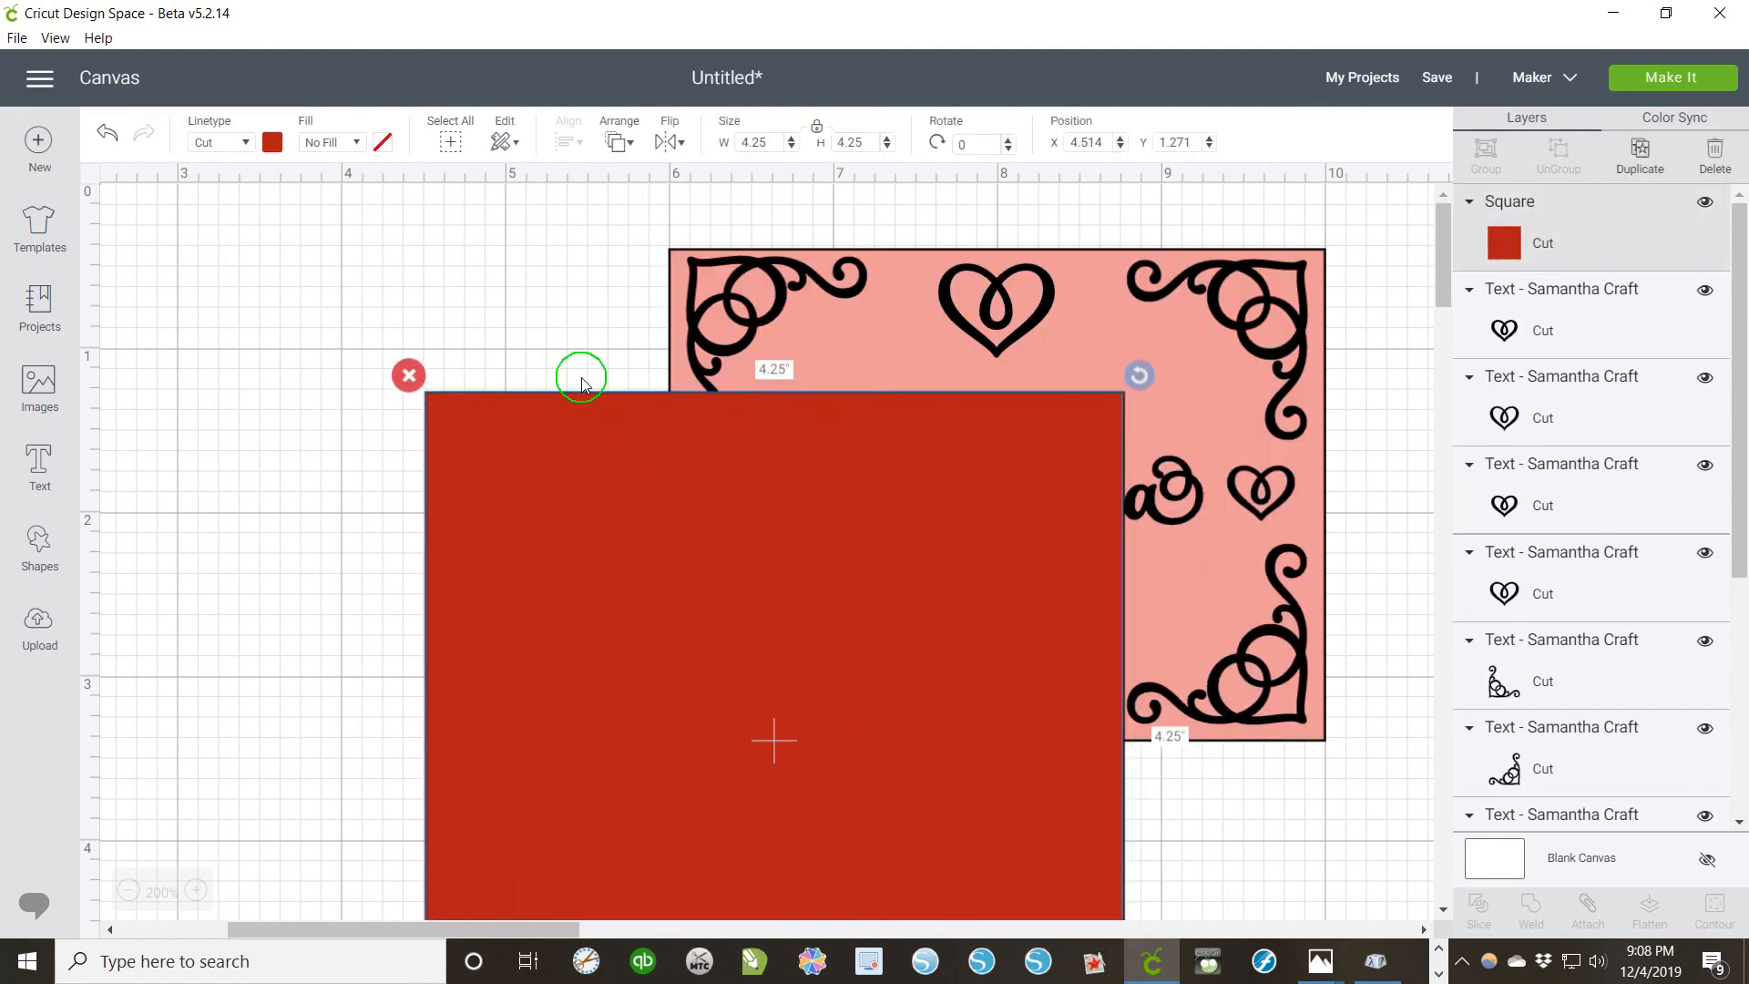
pyautogui.click(868, 141)
pyautogui.write('6')
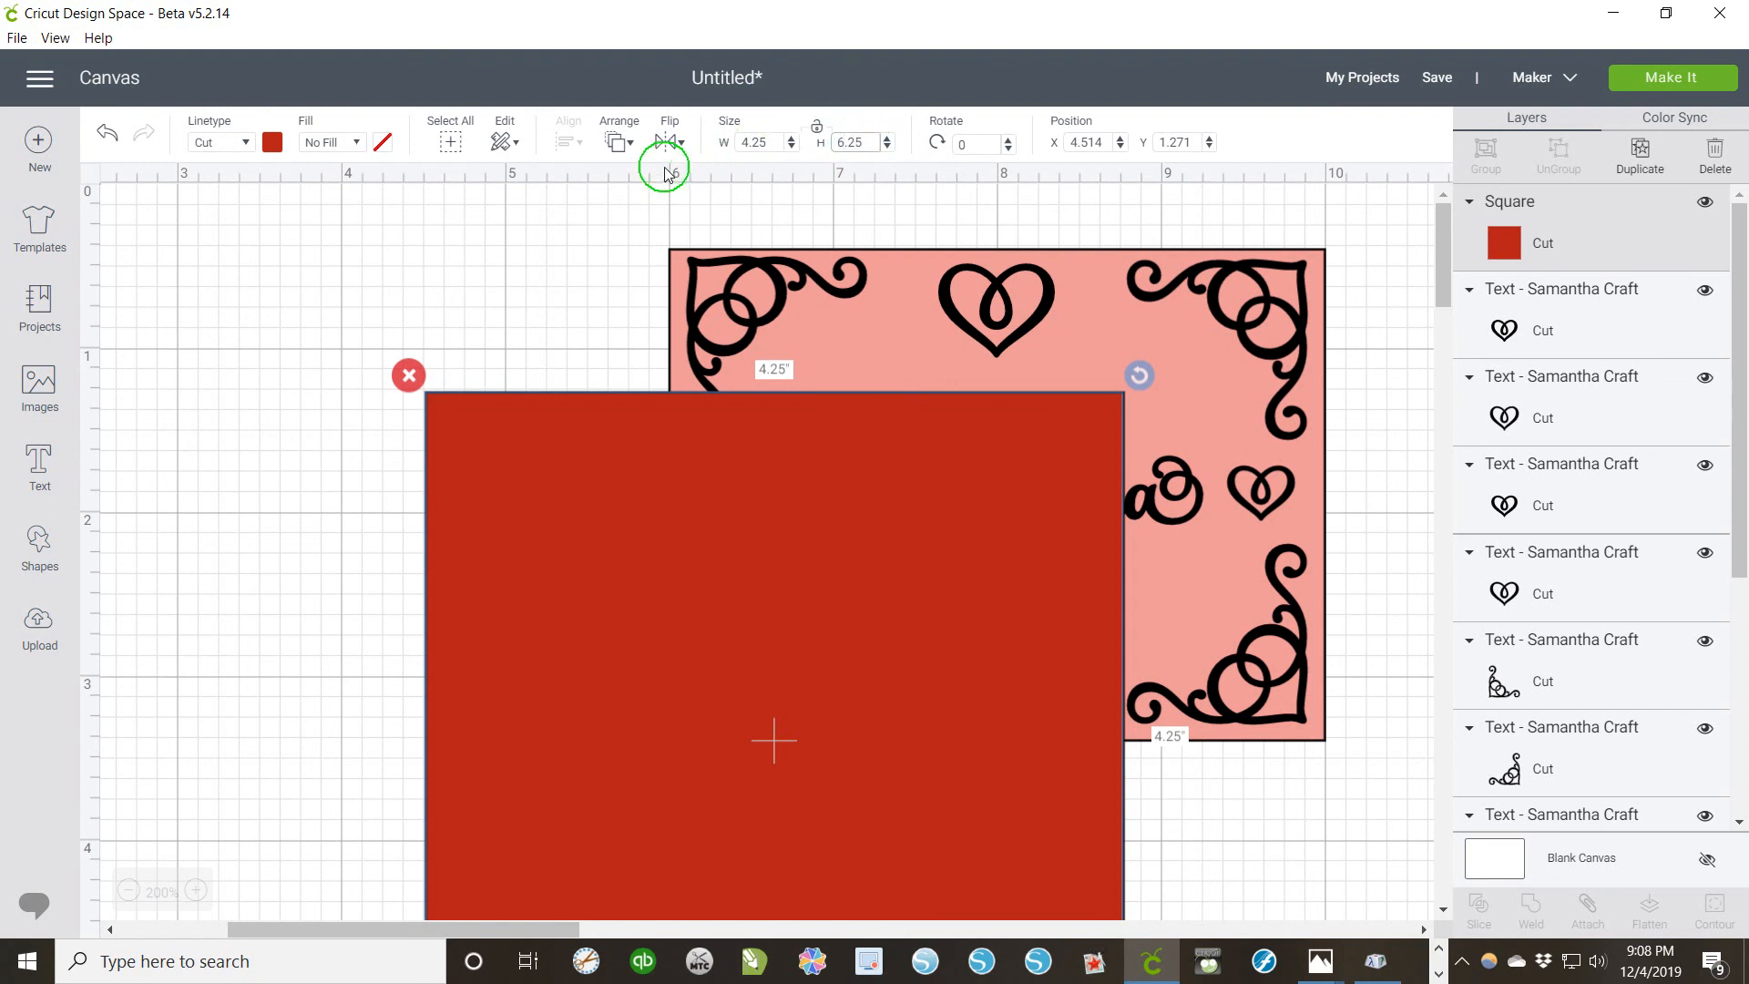
pyautogui.press('Return')
pyautogui.moveTo(772, 467); pyautogui.dragTo(541, 319)
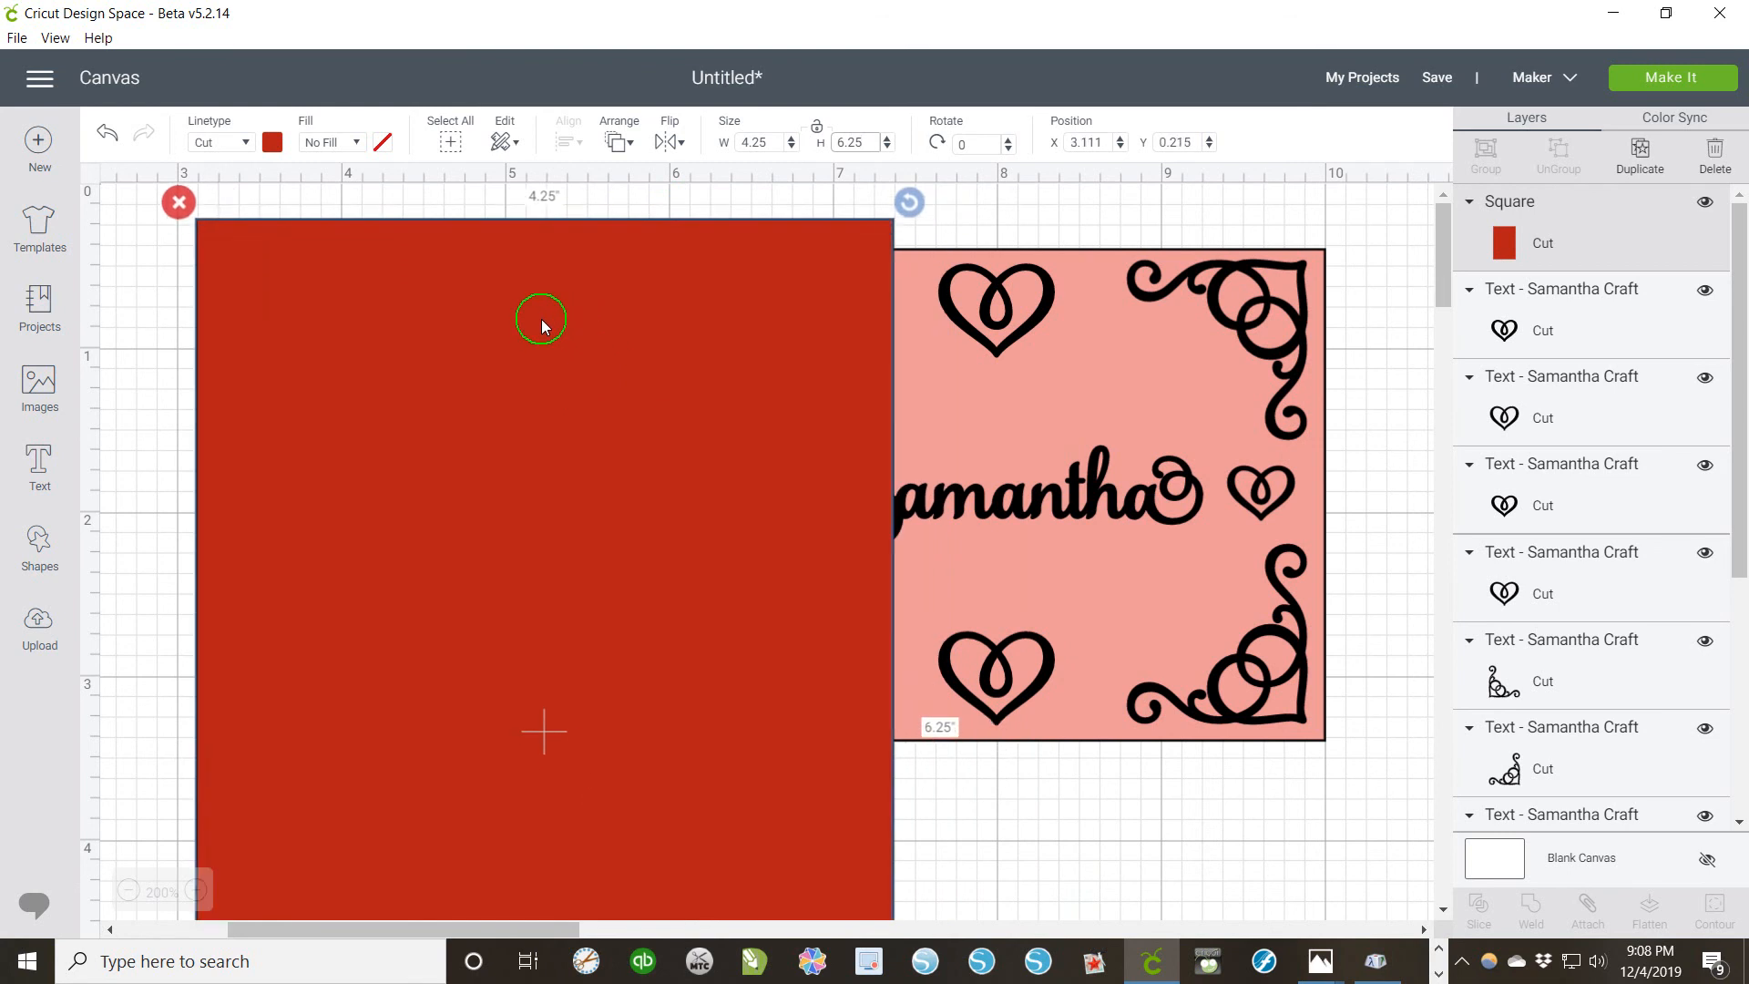
# Step: Add a score line to the canvas
pyautogui.click(42, 542)
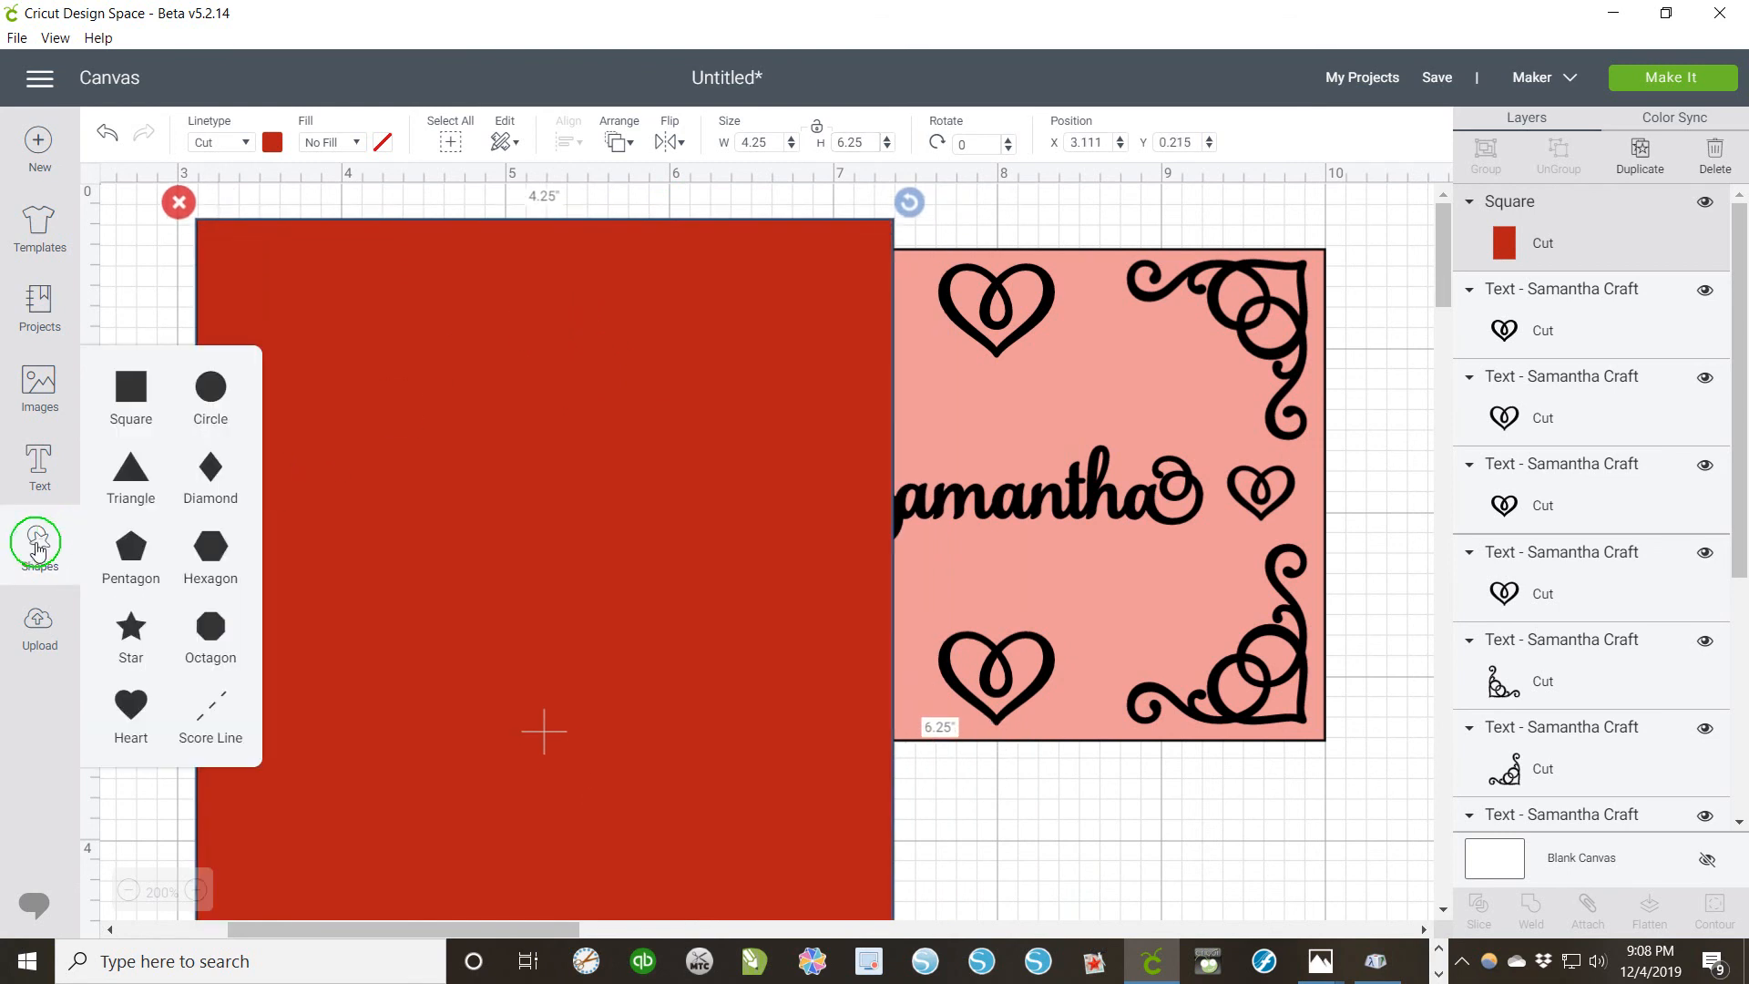
pyautogui.click(215, 705)
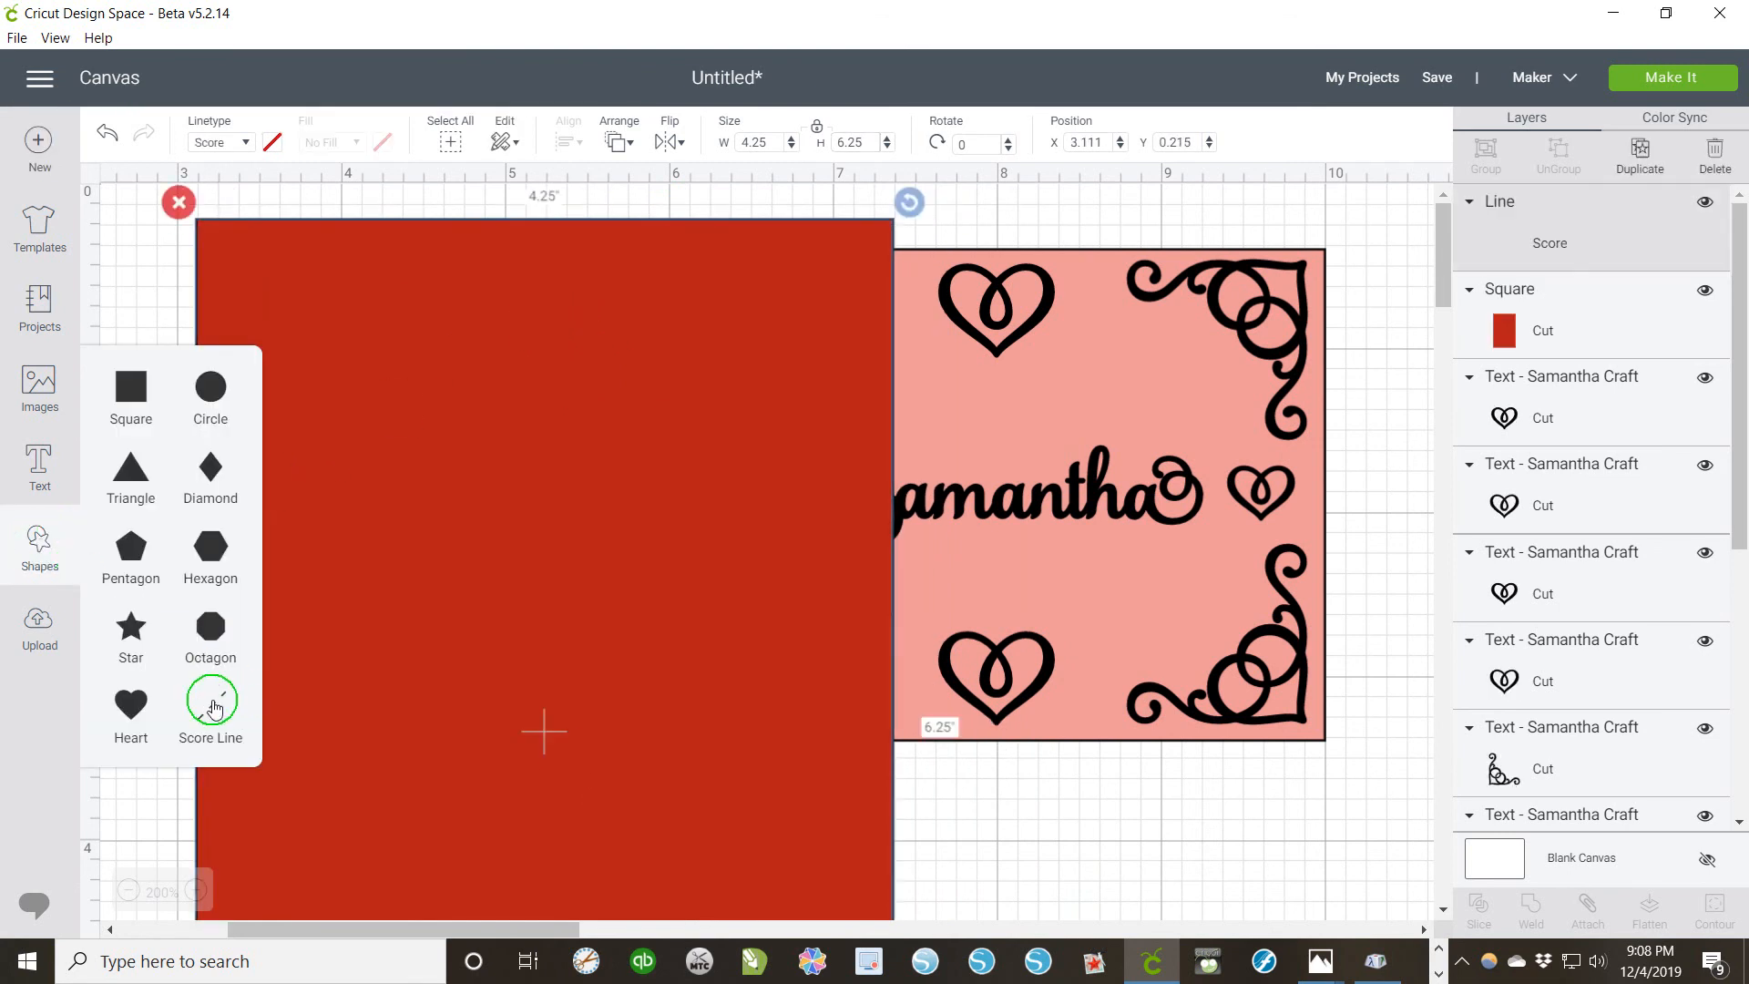
pyautogui.click(160, 341)
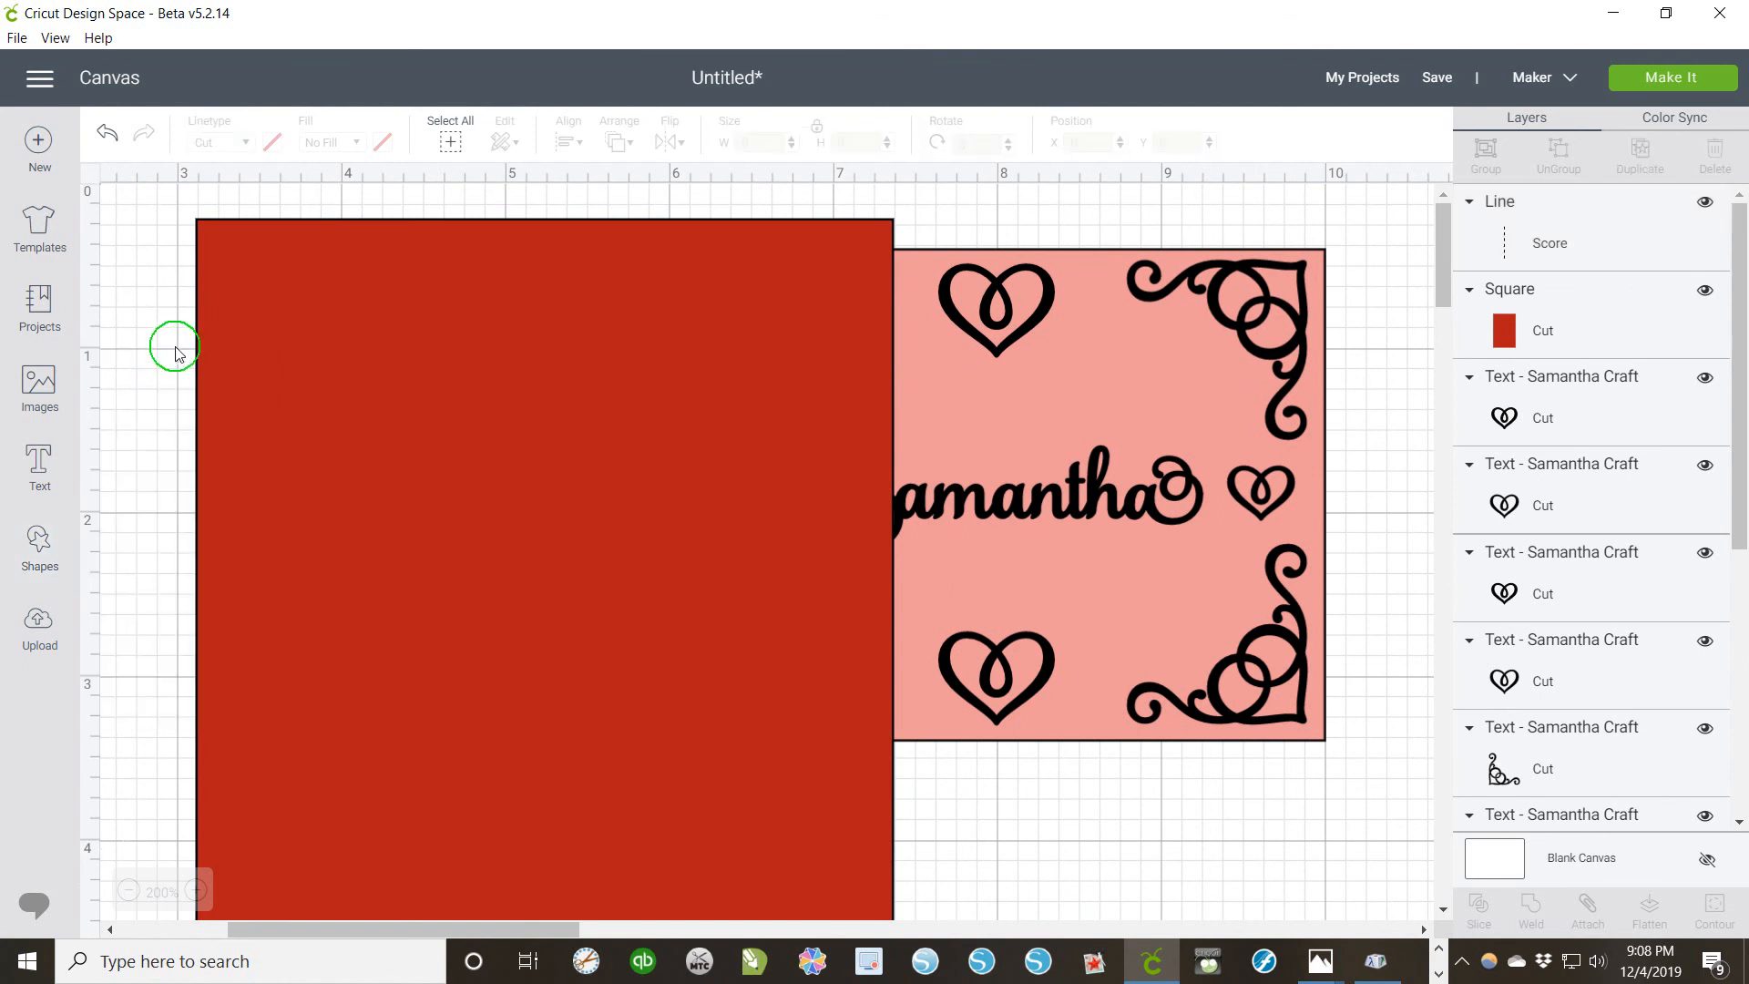
# Step: Send the red rectangle to the back and move it to about X 2.79, Y 0.21
pyautogui.click(309, 374)
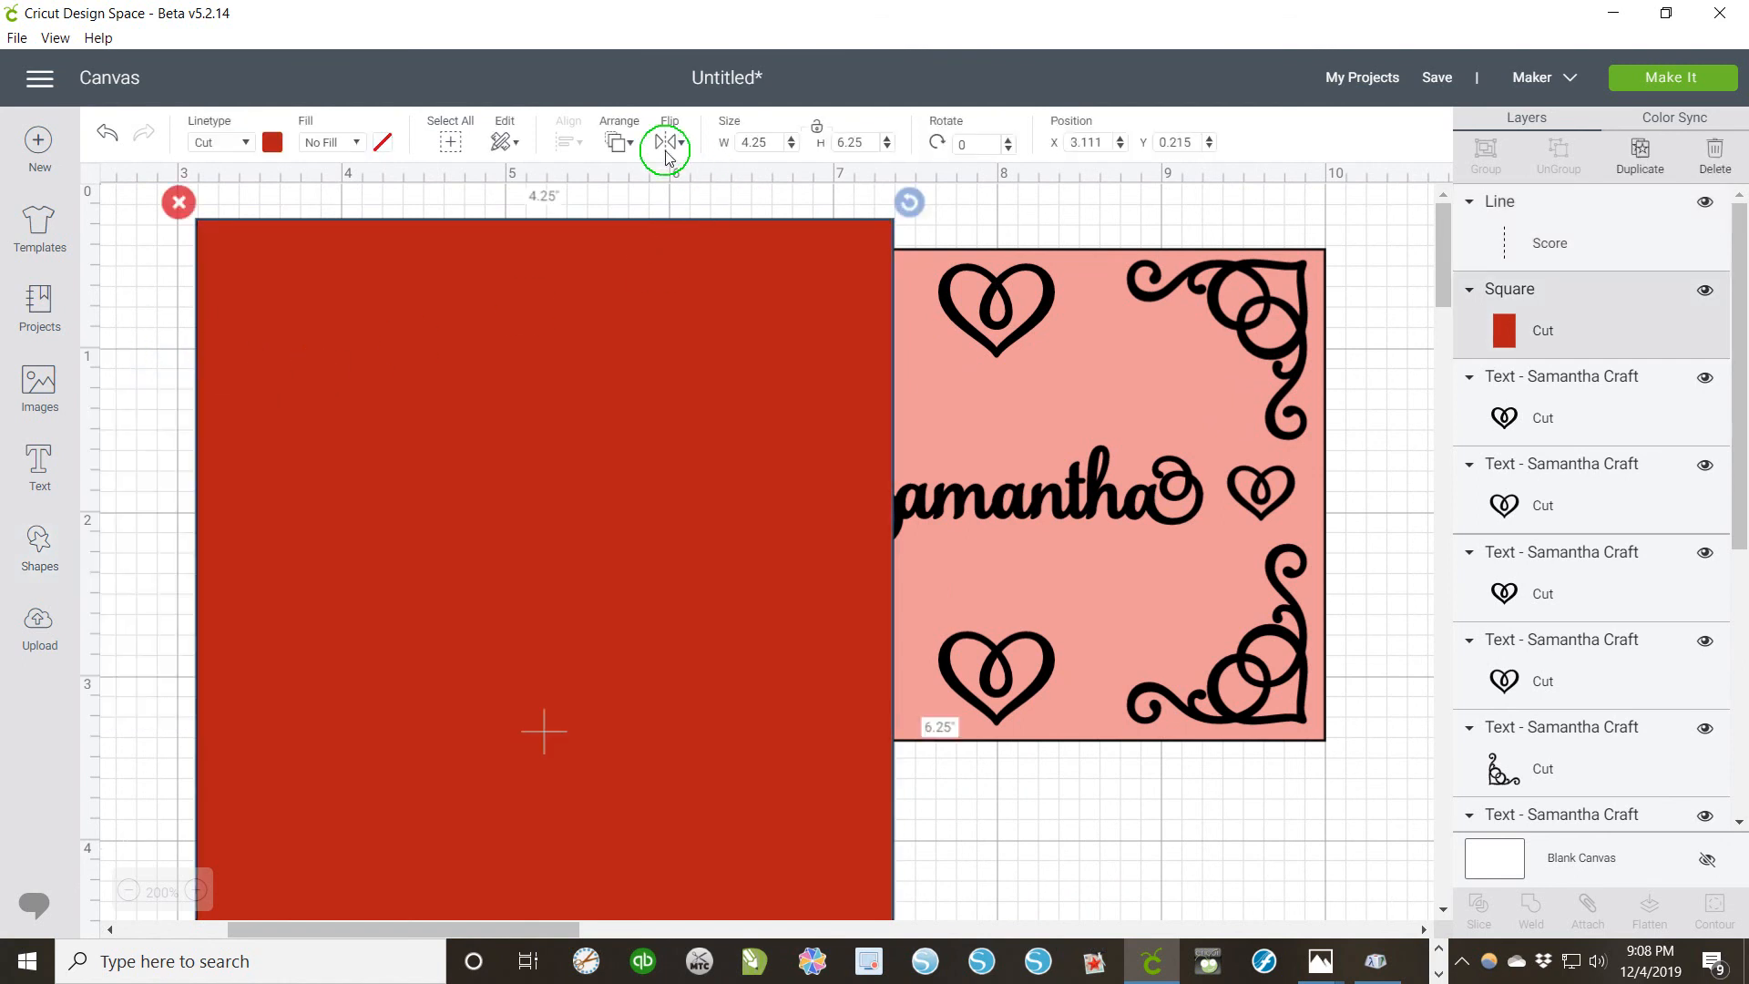
pyautogui.click(633, 144)
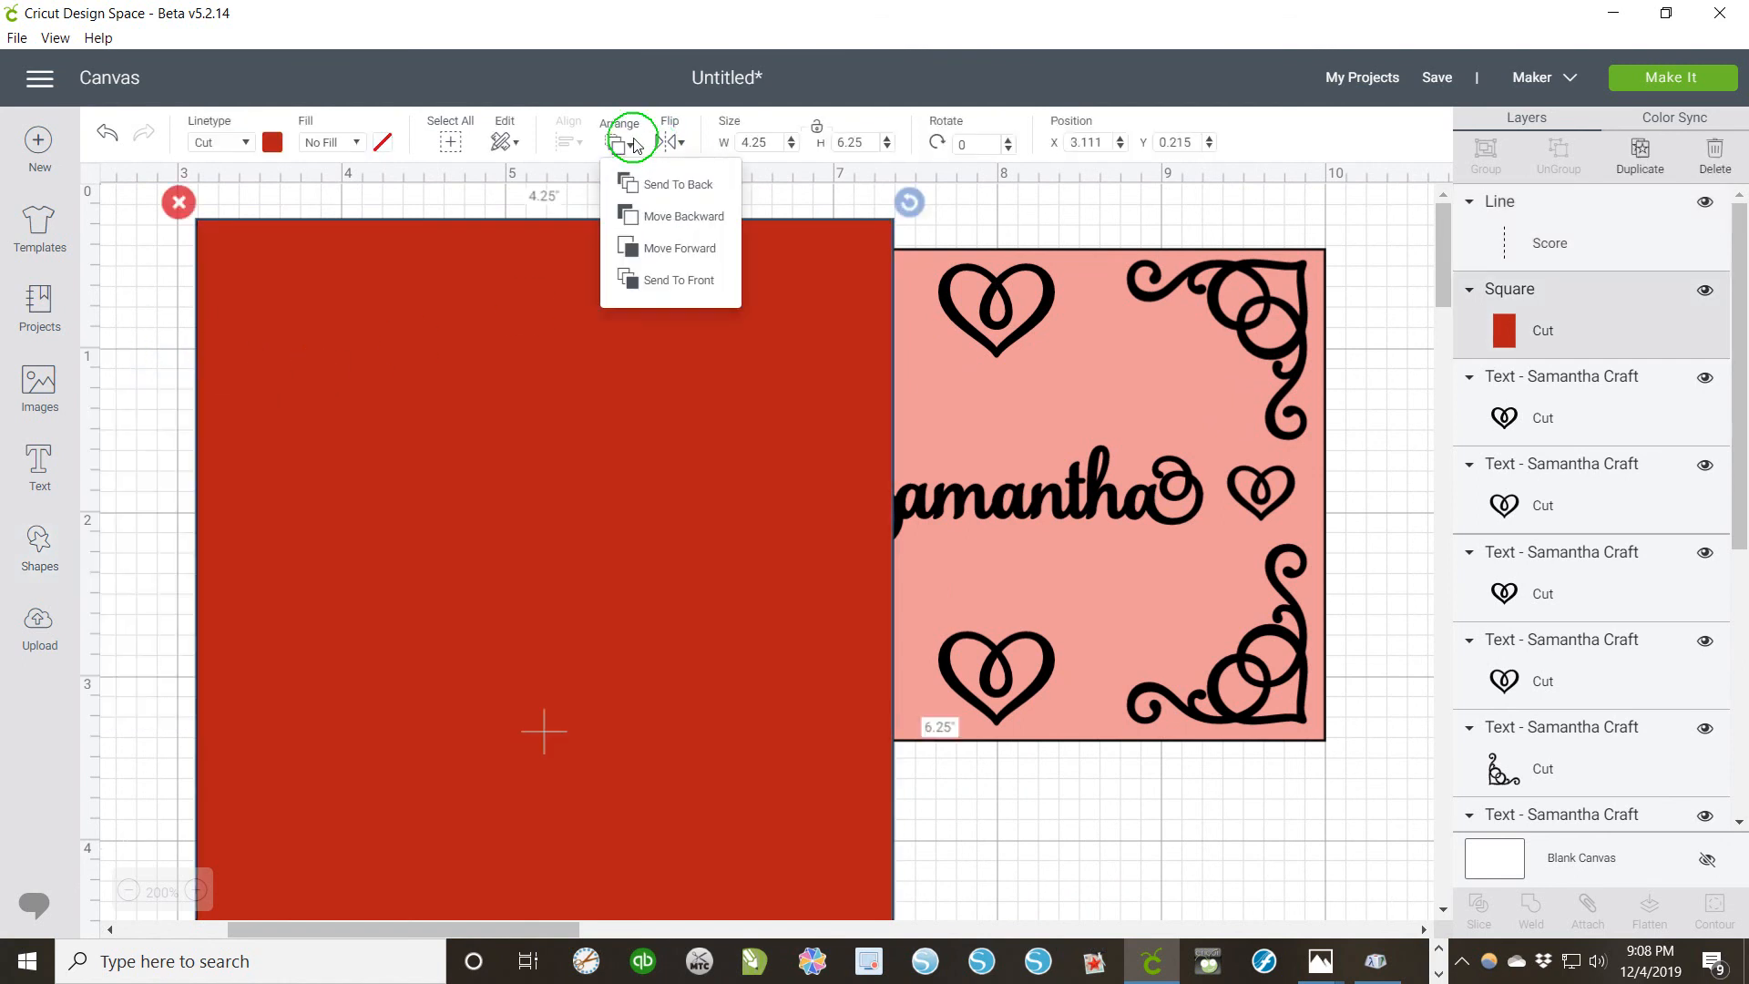
pyautogui.click(638, 185)
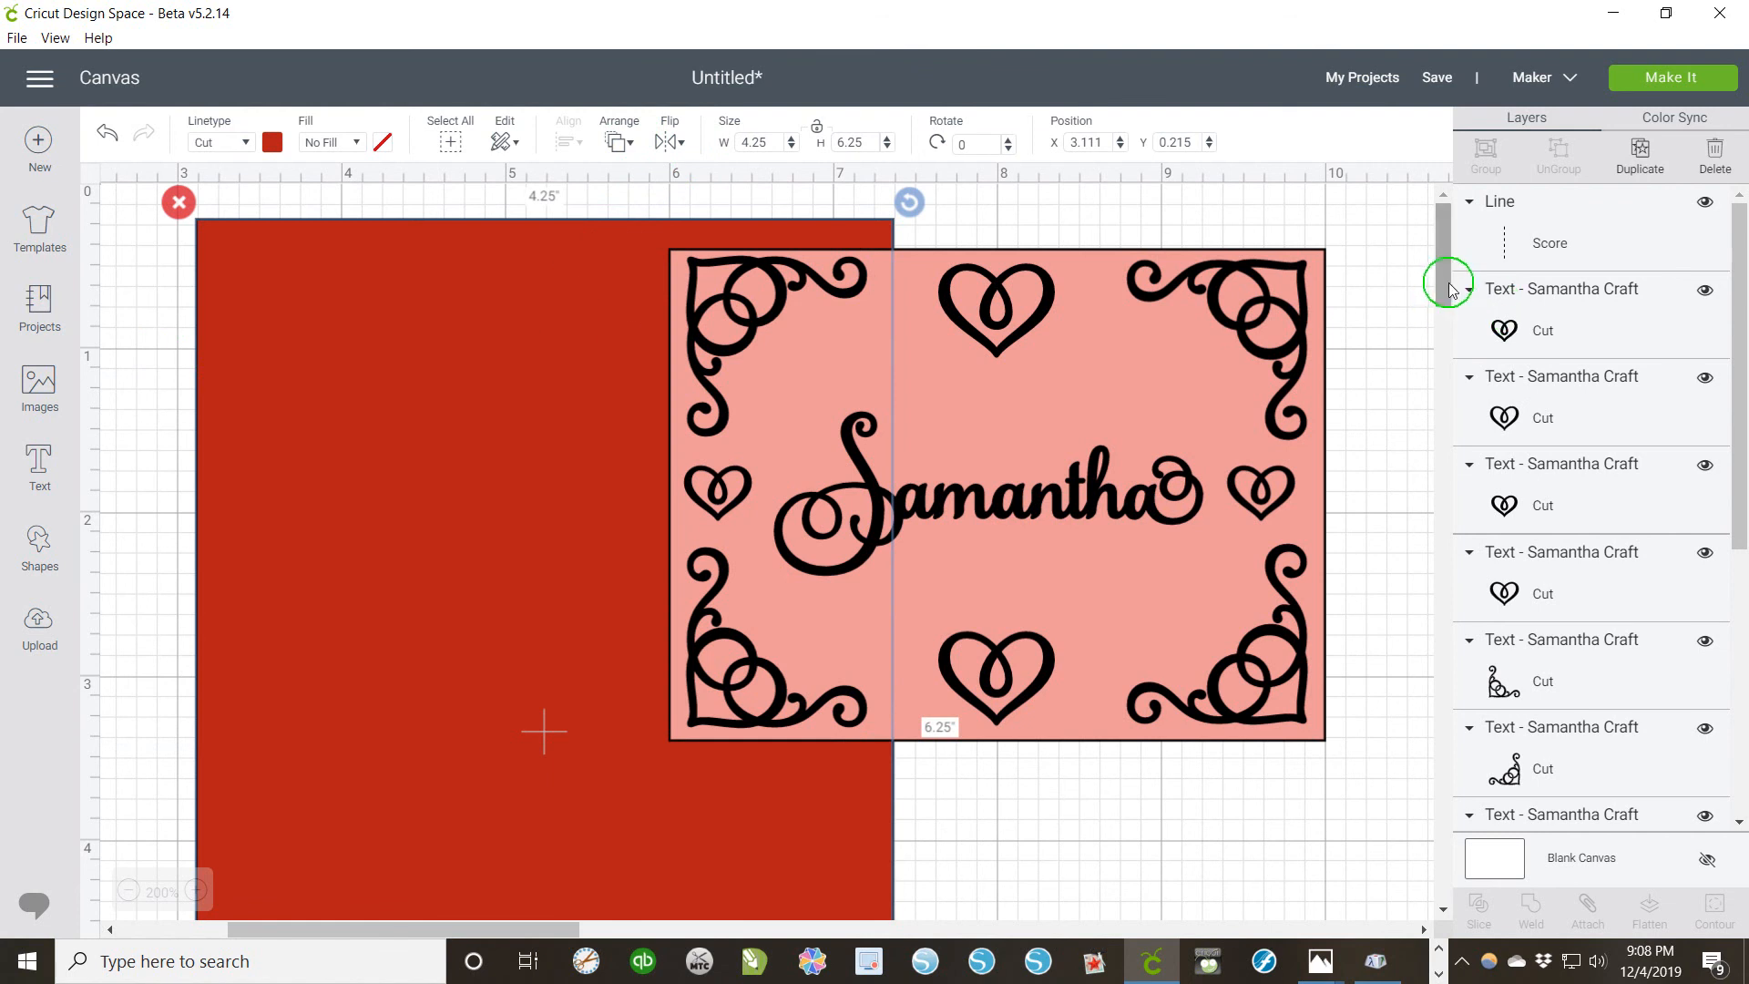
pyautogui.moveTo(1446, 287)
pyautogui.mouseDown()
pyautogui.moveTo(1460, 363)
pyautogui.moveTo(1476, 274)
pyautogui.mouseUp()
pyautogui.moveTo(407, 598); pyautogui.dragTo(371, 624)
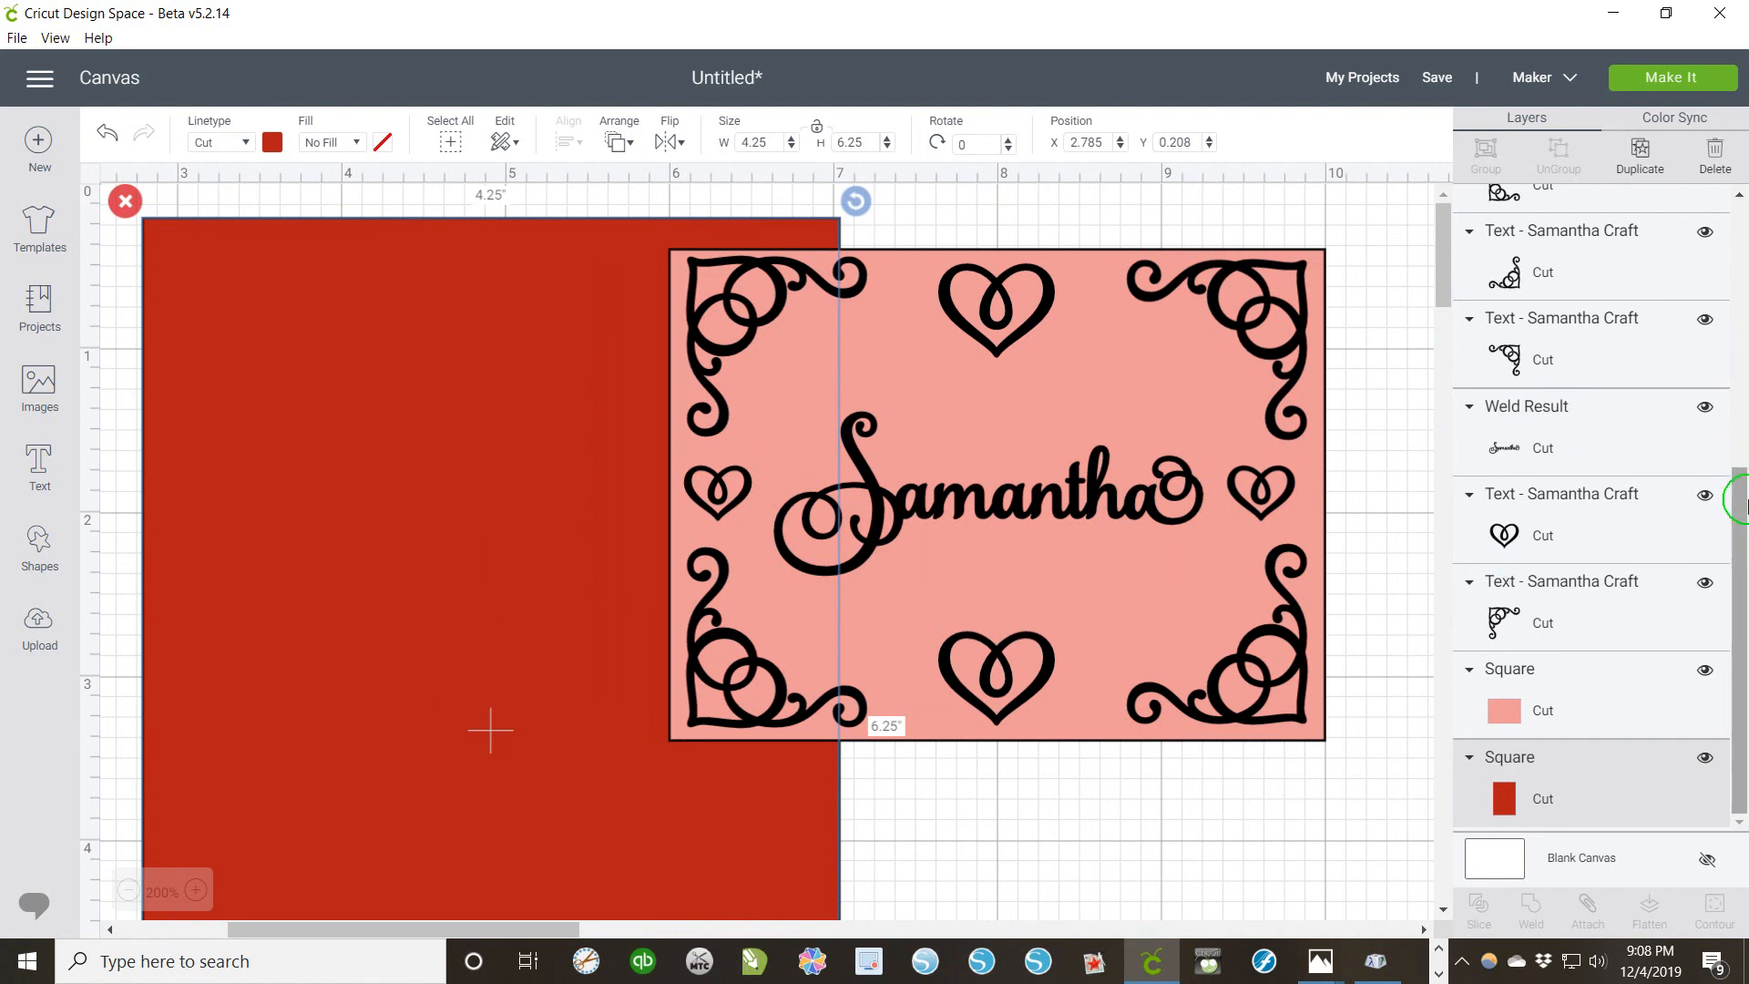
# Step: Rotate the score line 90 degrees so that it lies horizontally
pyautogui.moveTo(1741, 512); pyautogui.dragTo(1731, 215)
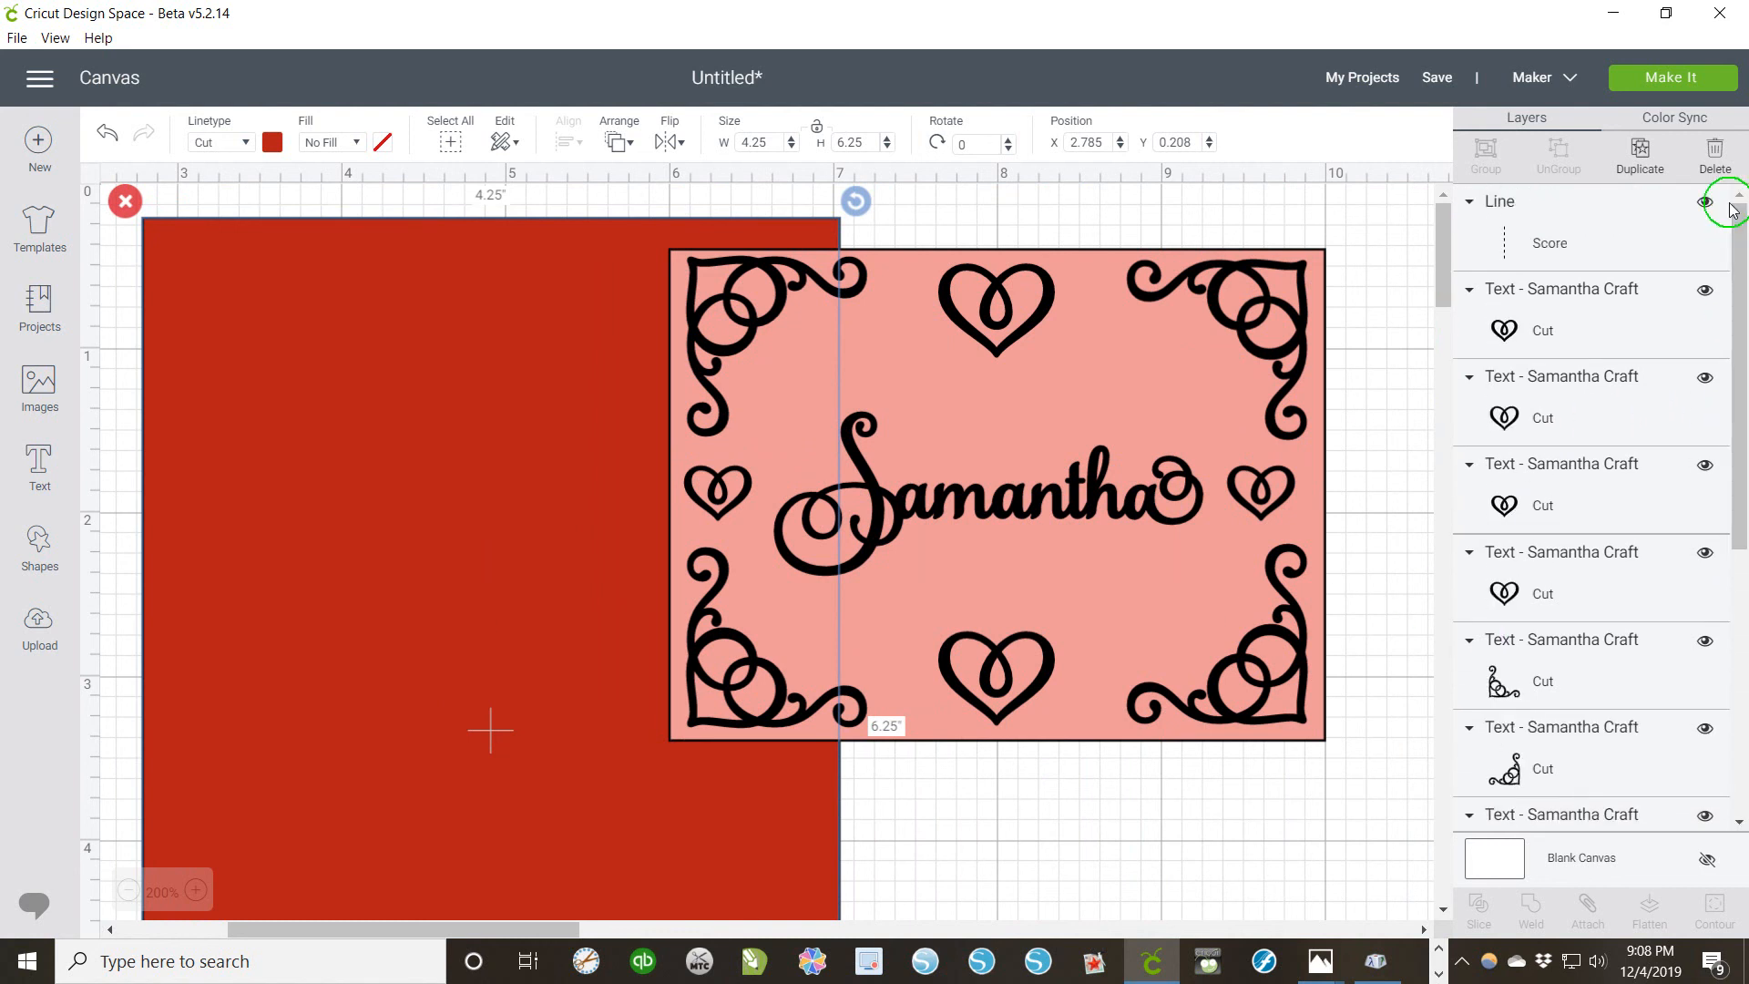
pyautogui.click(1526, 267)
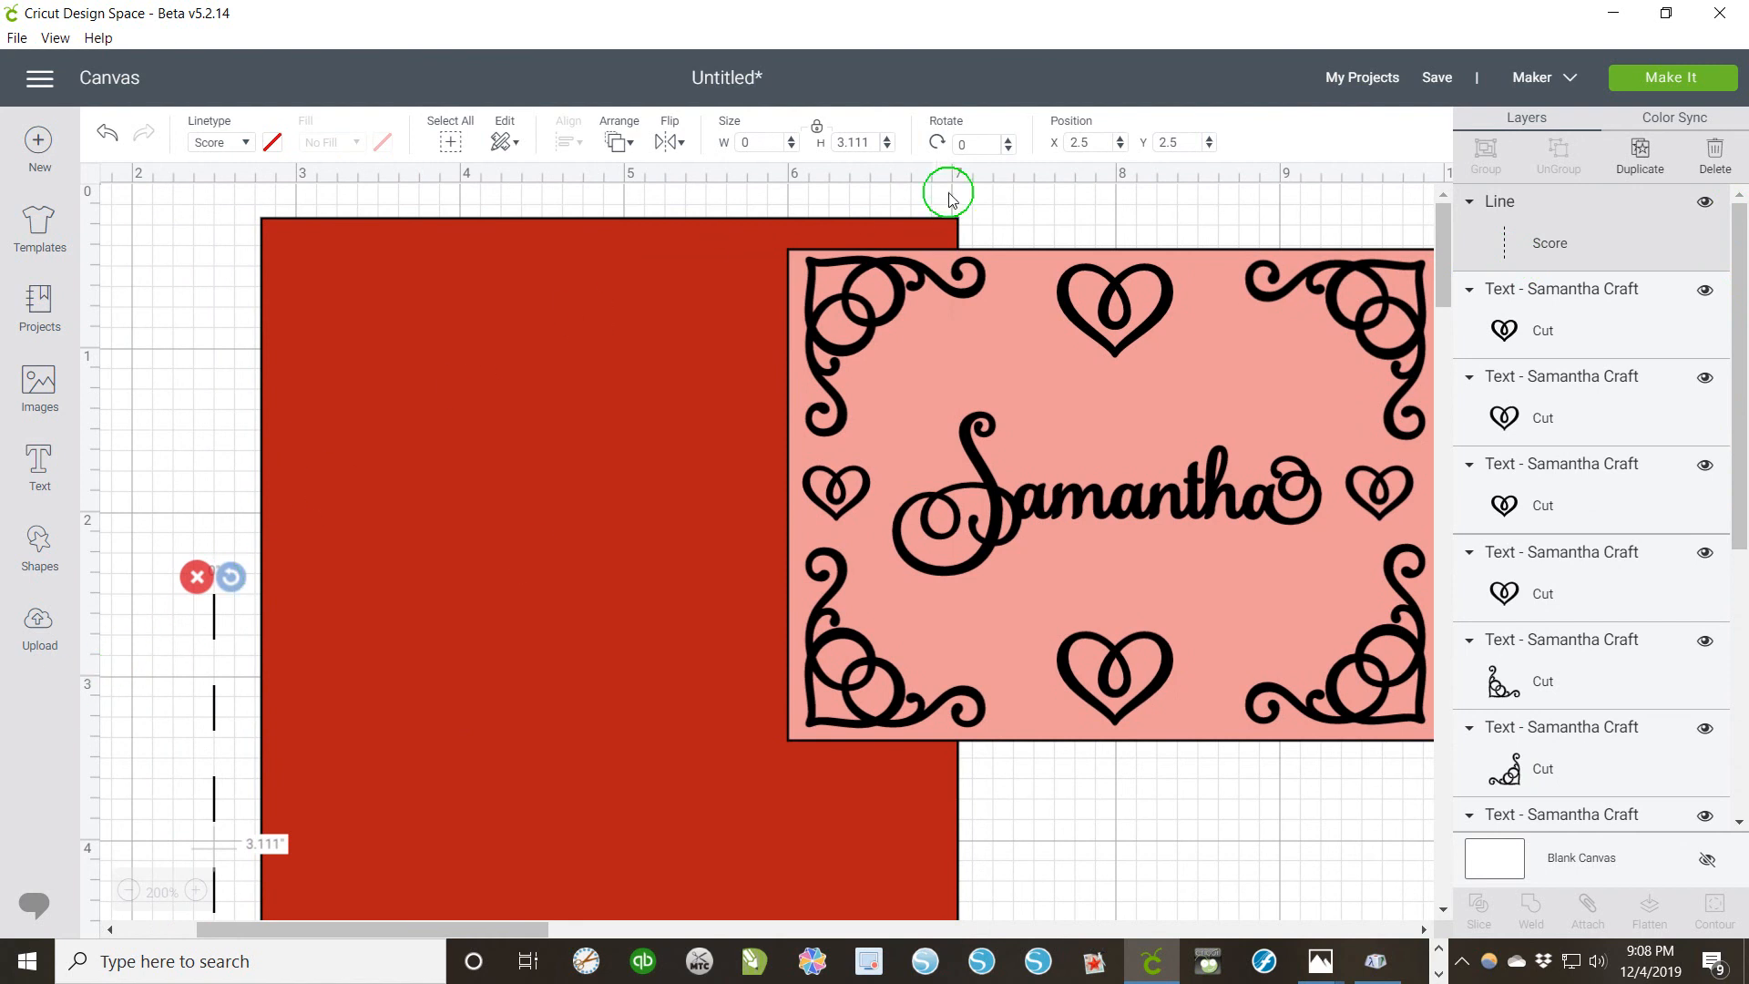
pyautogui.doubleClick(963, 149)
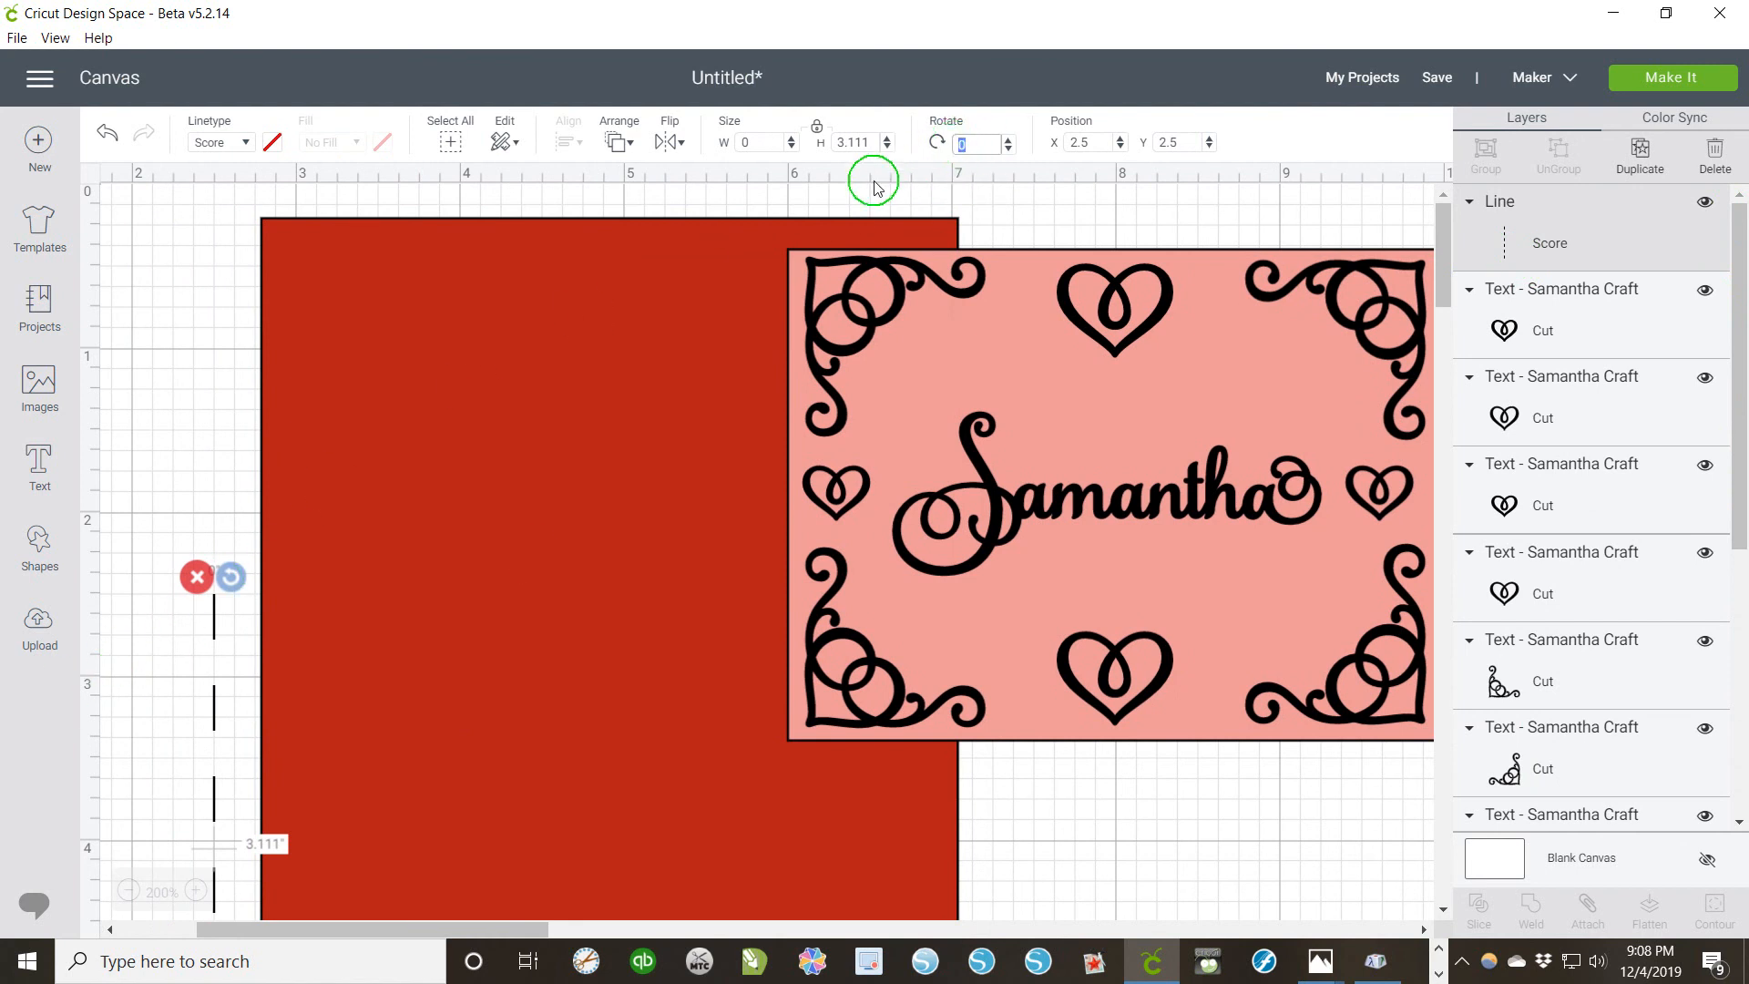
pyautogui.write('90')
pyautogui.press('Return')
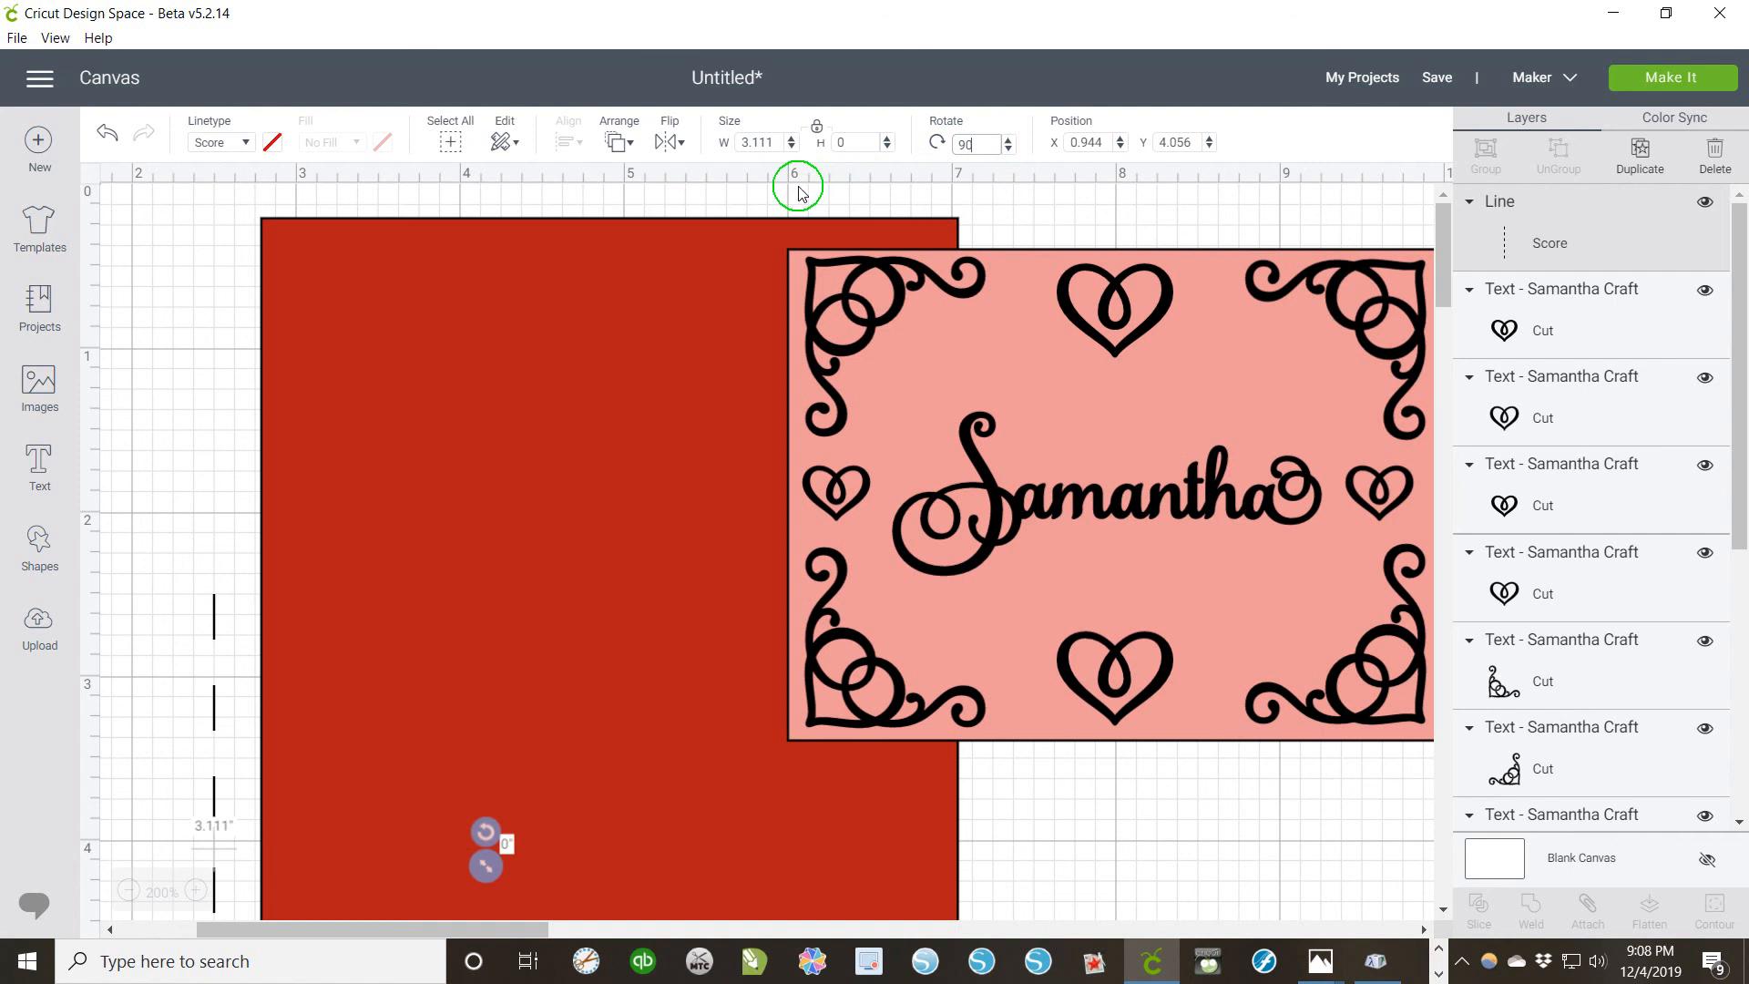
# Step: Center the score line and the red rectangle on each other with Align Center
pyautogui.keyDown('shift'); pyautogui.click(332, 692); pyautogui.keyUp('shift')
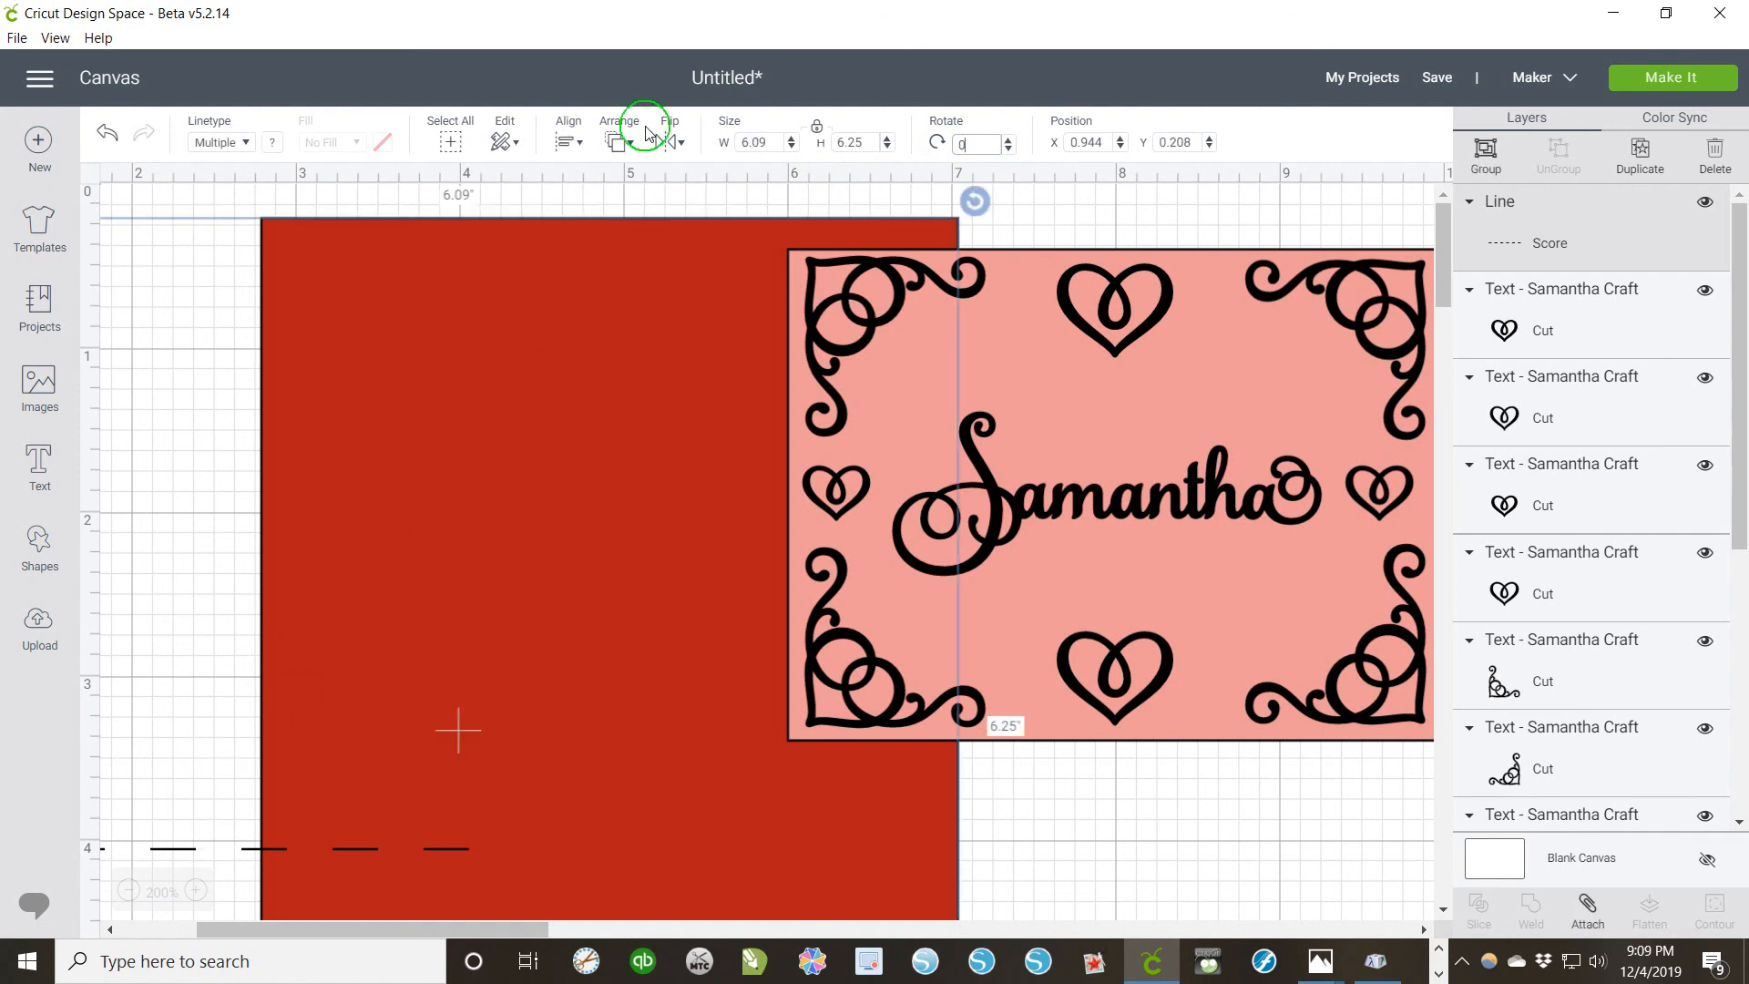
pyautogui.click(555, 144)
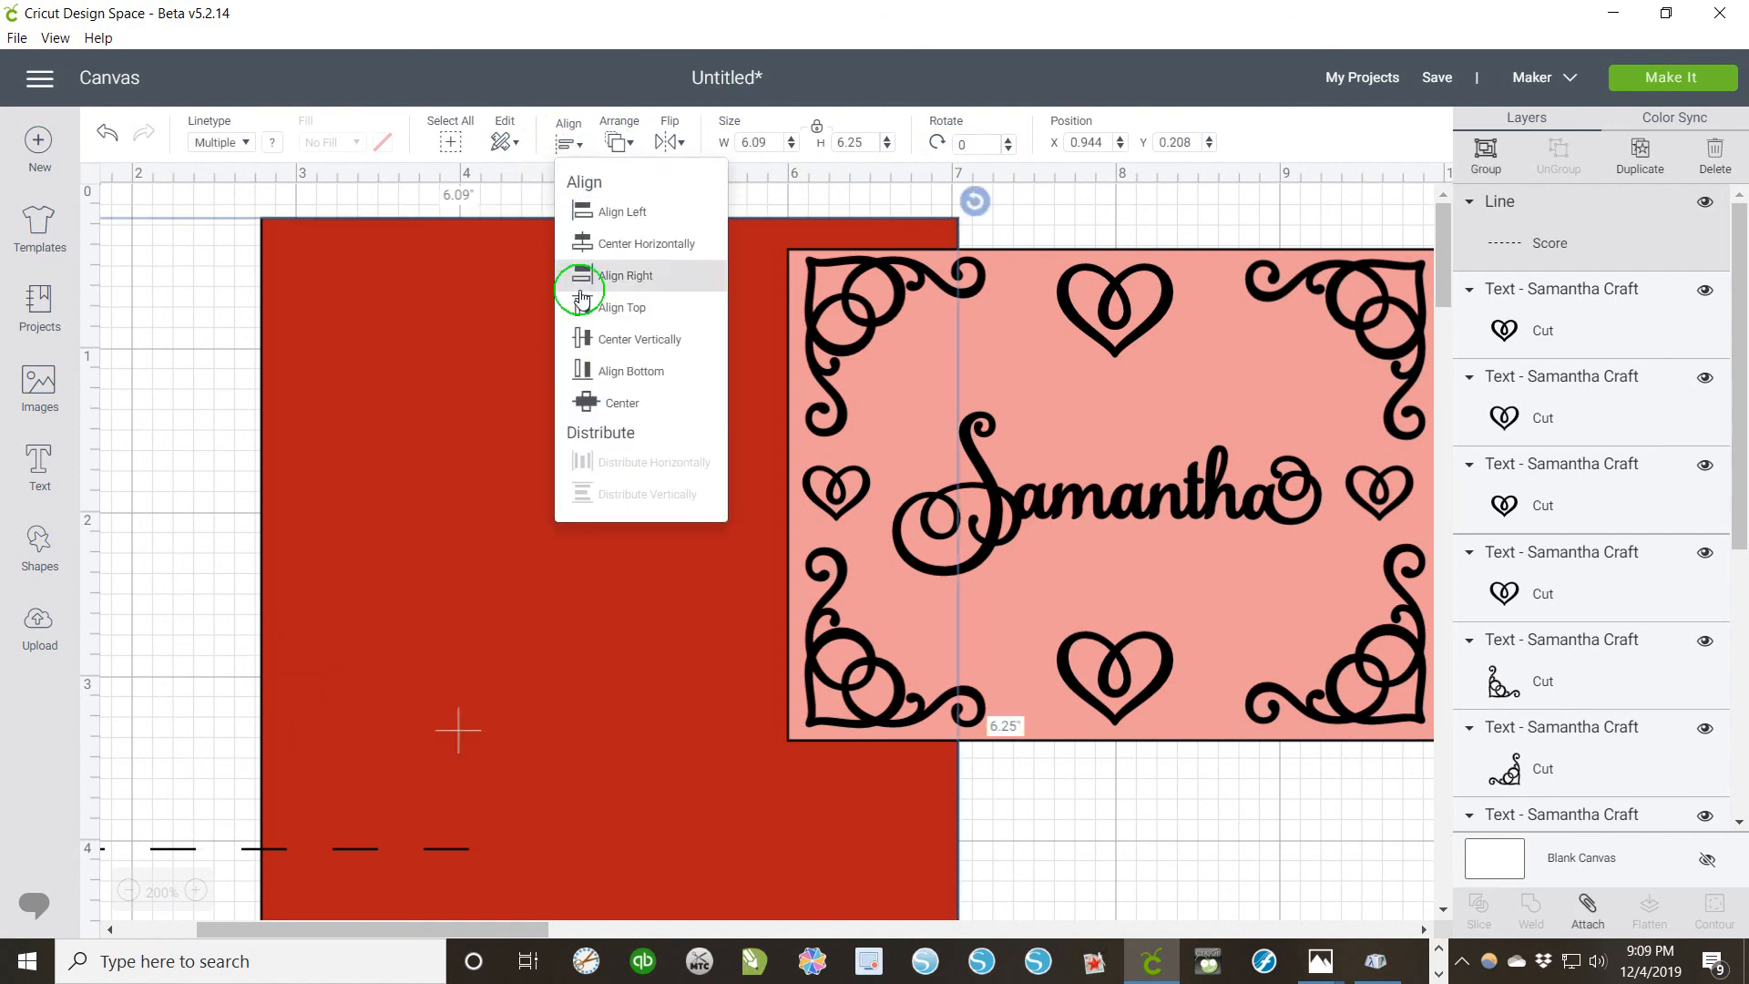
pyautogui.click(616, 401)
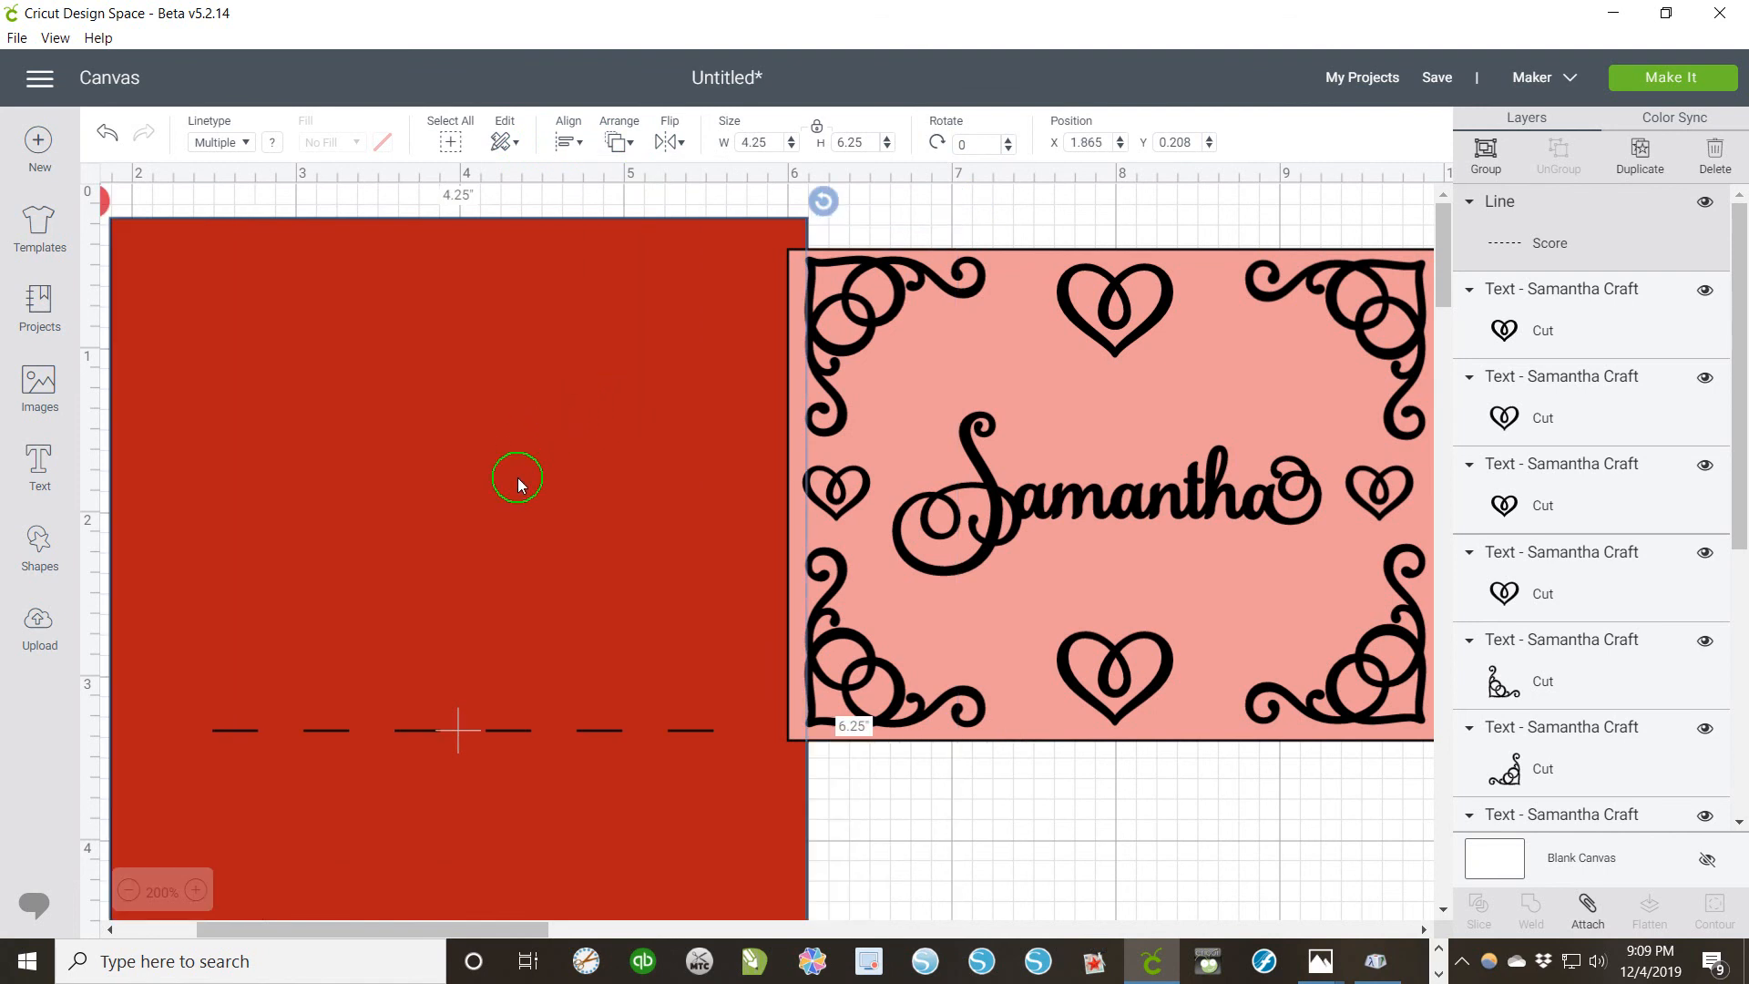
pyautogui.click(865, 854)
# Step: Attach the score line to the red rectangle and move the pair clear of the pink rectangle to about X 1.60
pyautogui.click(702, 727)
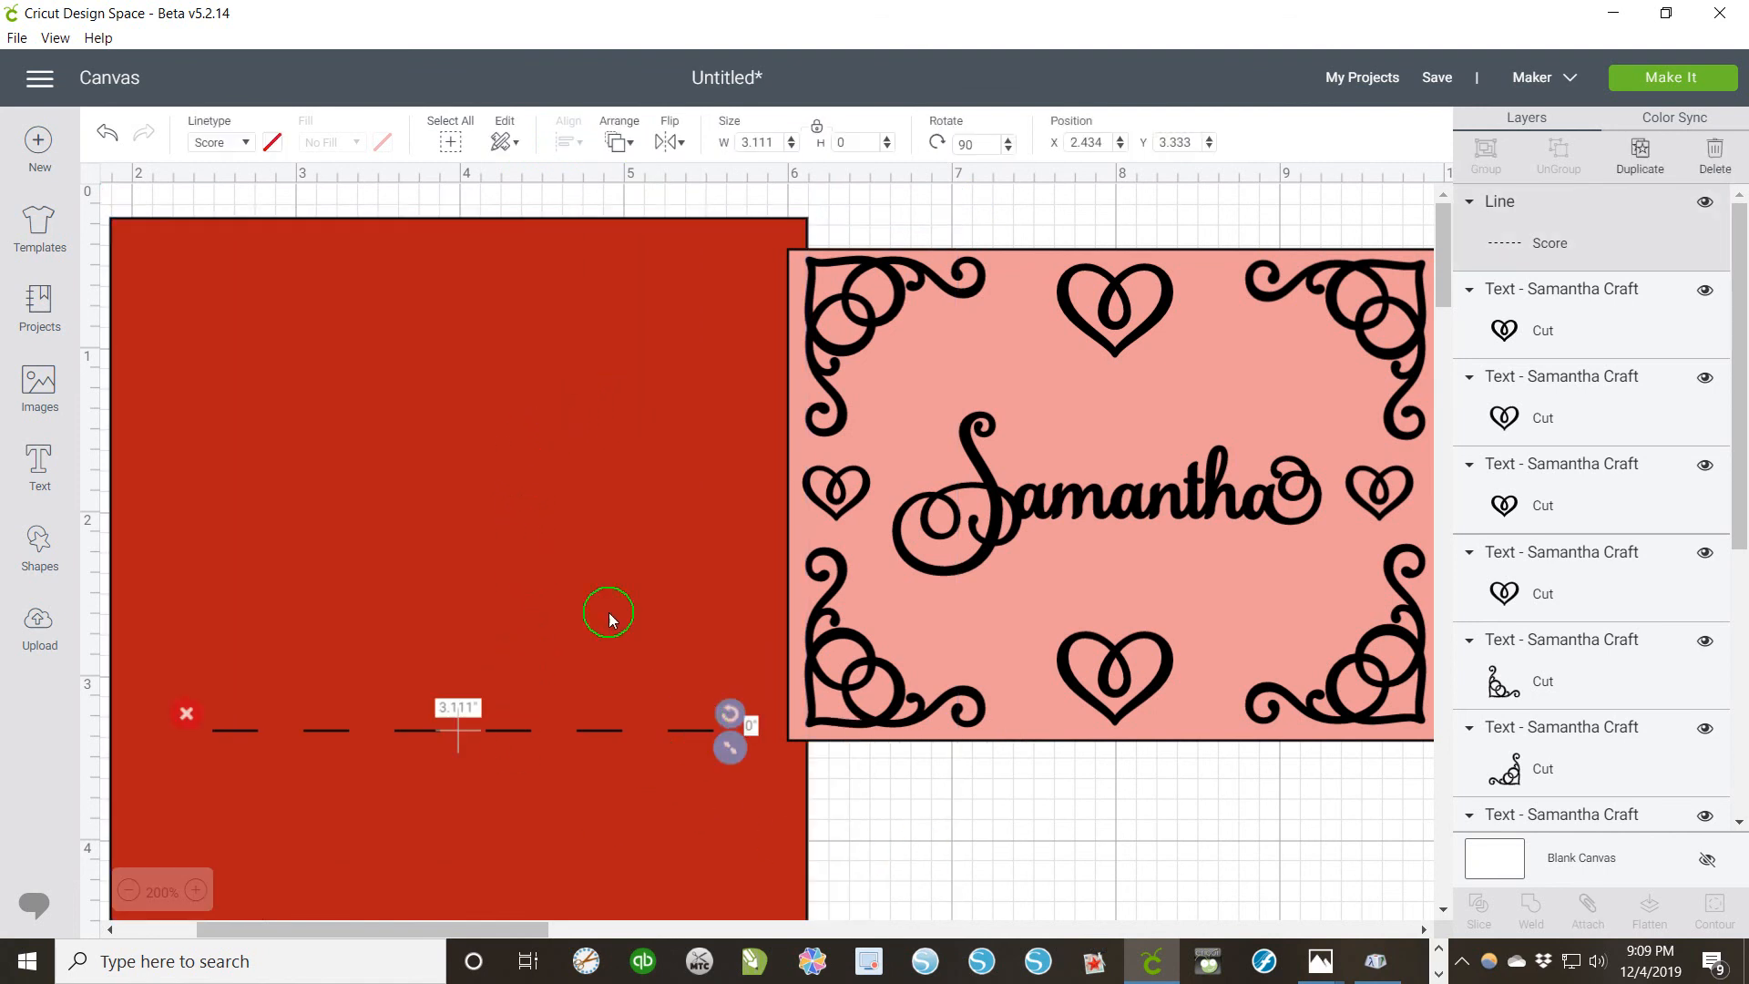
pyautogui.keyDown('shift'); pyautogui.click(599, 570); pyautogui.keyUp('shift')
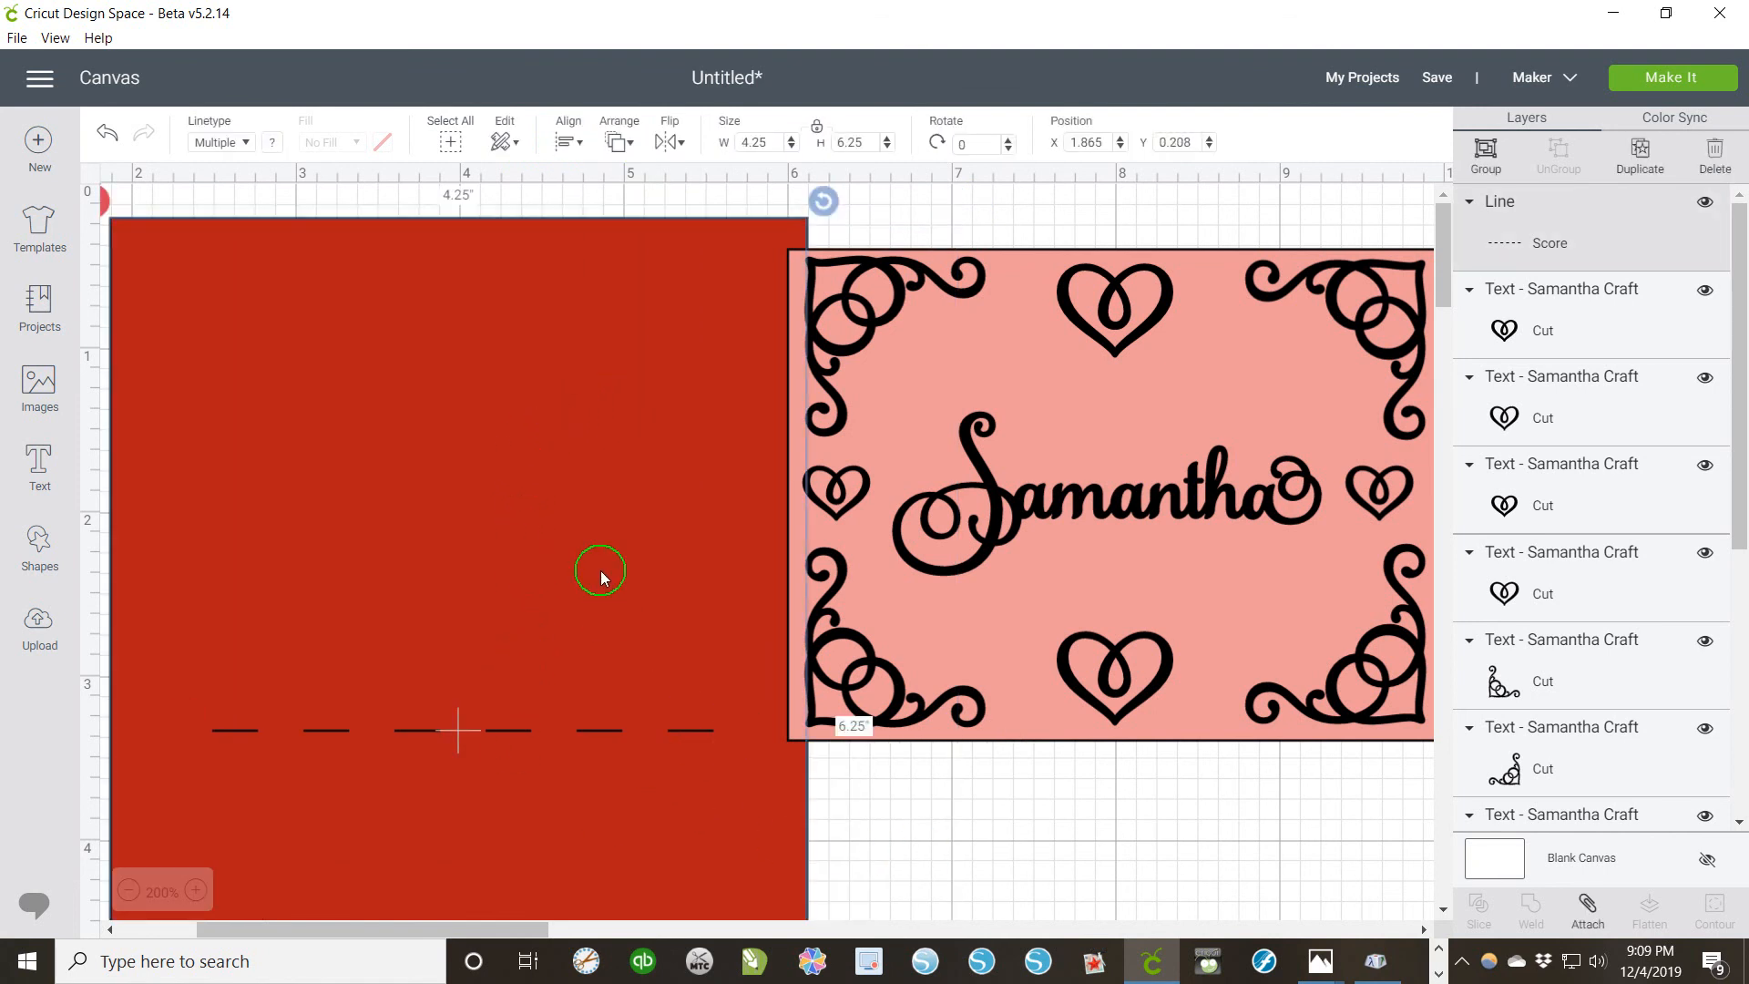
pyautogui.rightClick(521, 532)
pyautogui.click(565, 653)
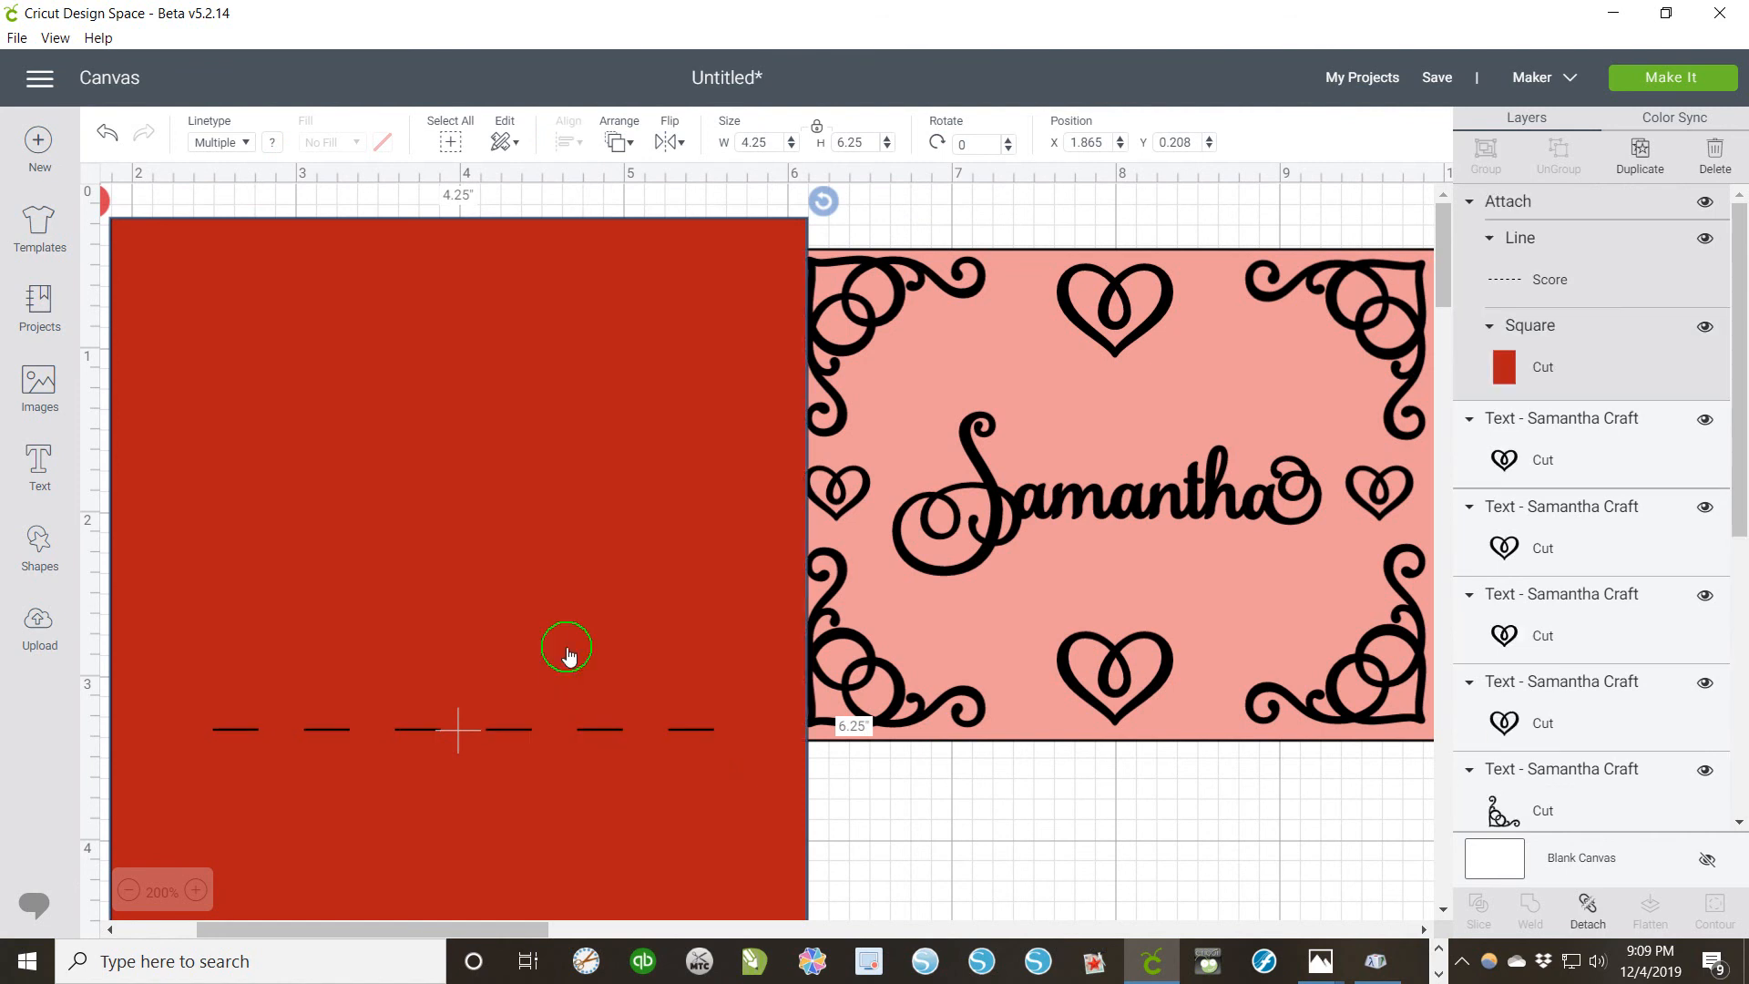
pyautogui.moveTo(567, 650); pyautogui.dragTo(459, 578)
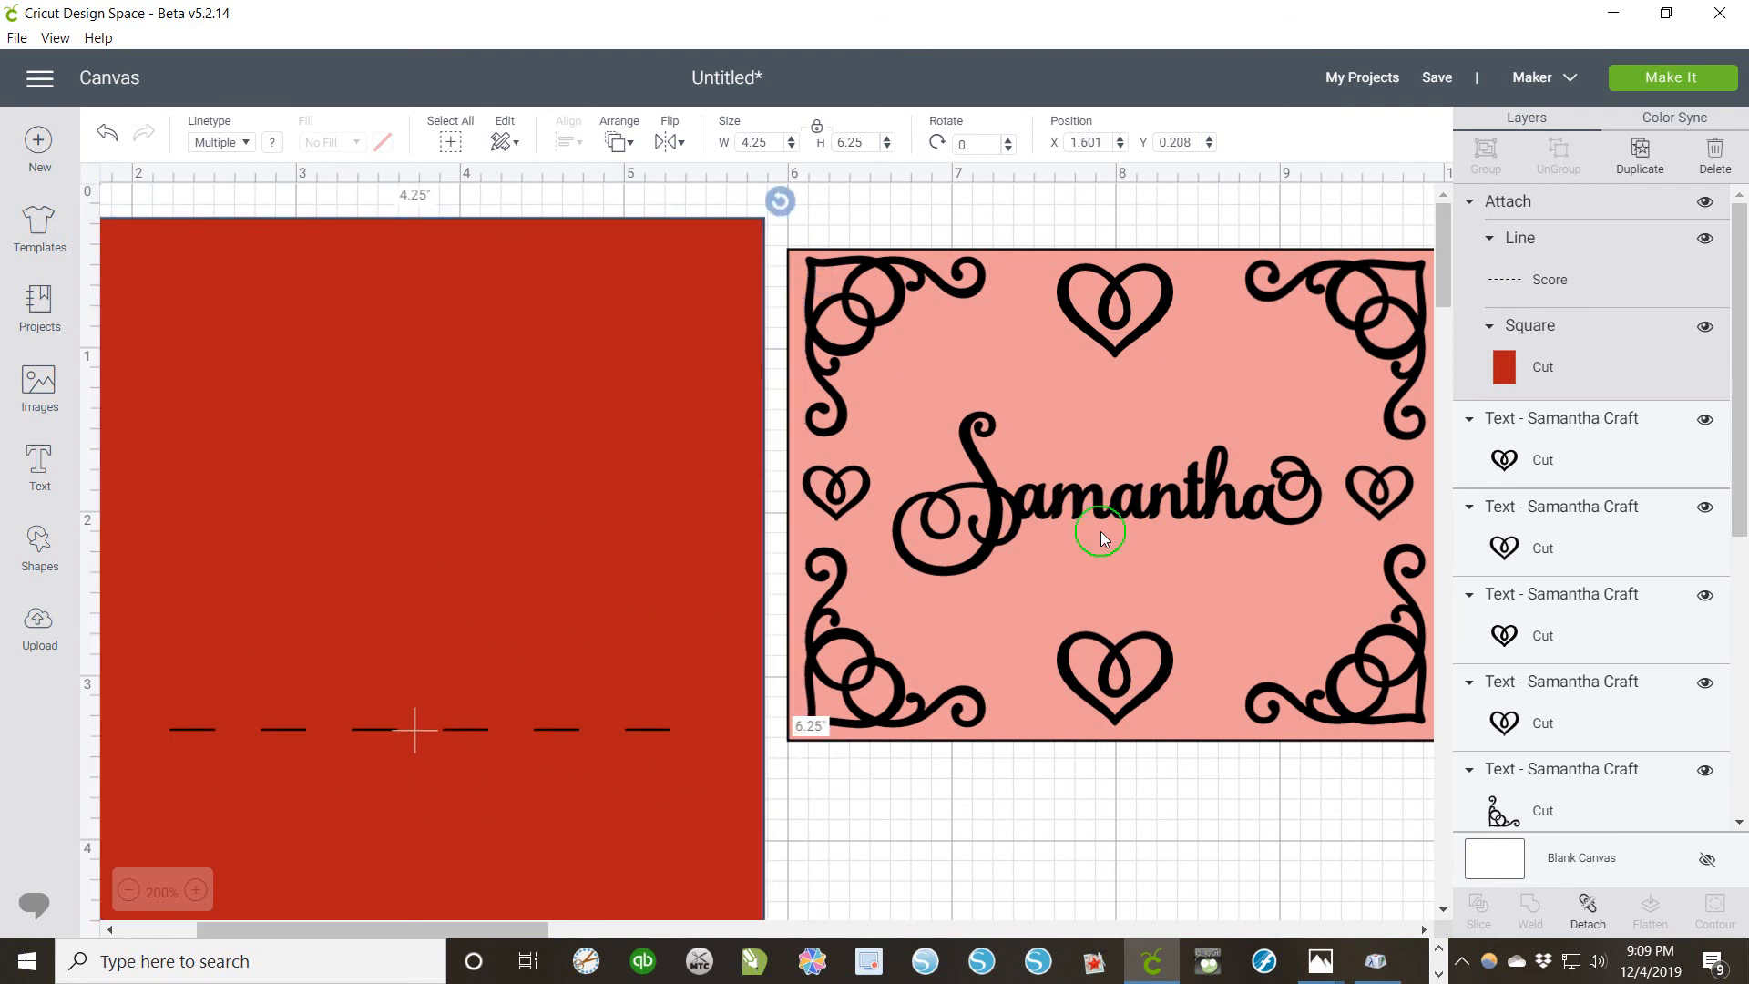
# Step: Delete the stray black heart beside the red rectangle
pyautogui.click(127, 891)
pyautogui.click(127, 891)
pyautogui.click(127, 891)
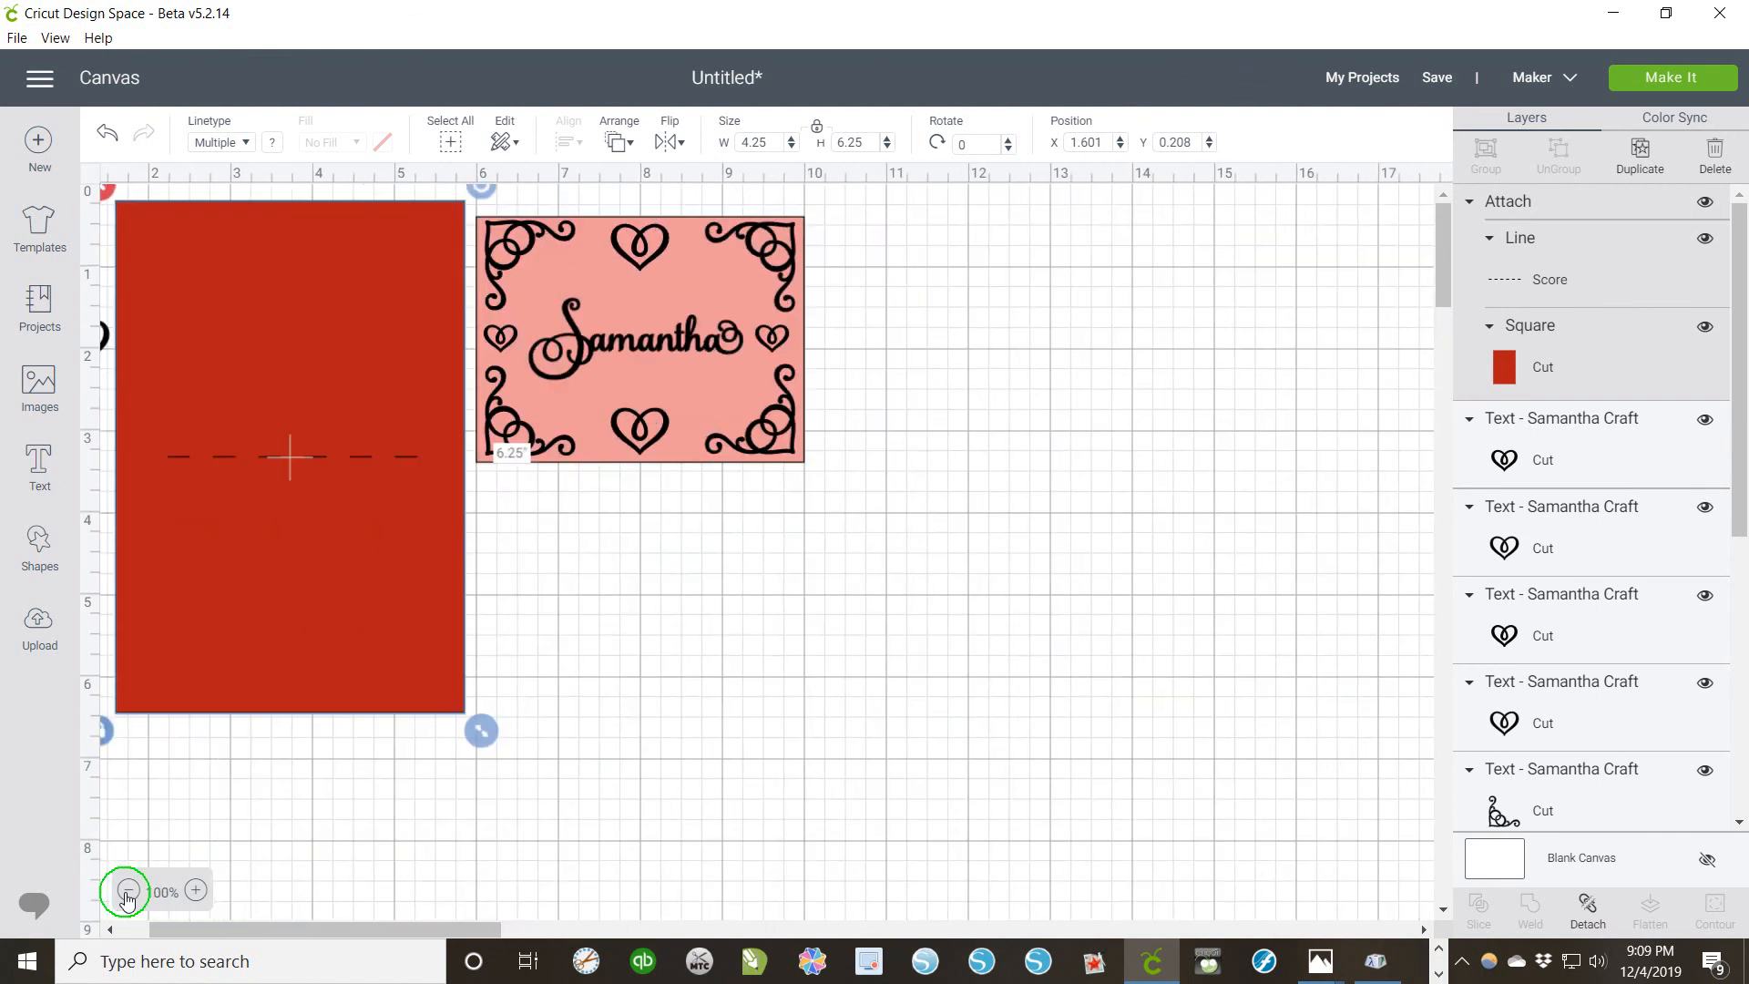
pyautogui.moveTo(391, 928); pyautogui.dragTo(353, 928)
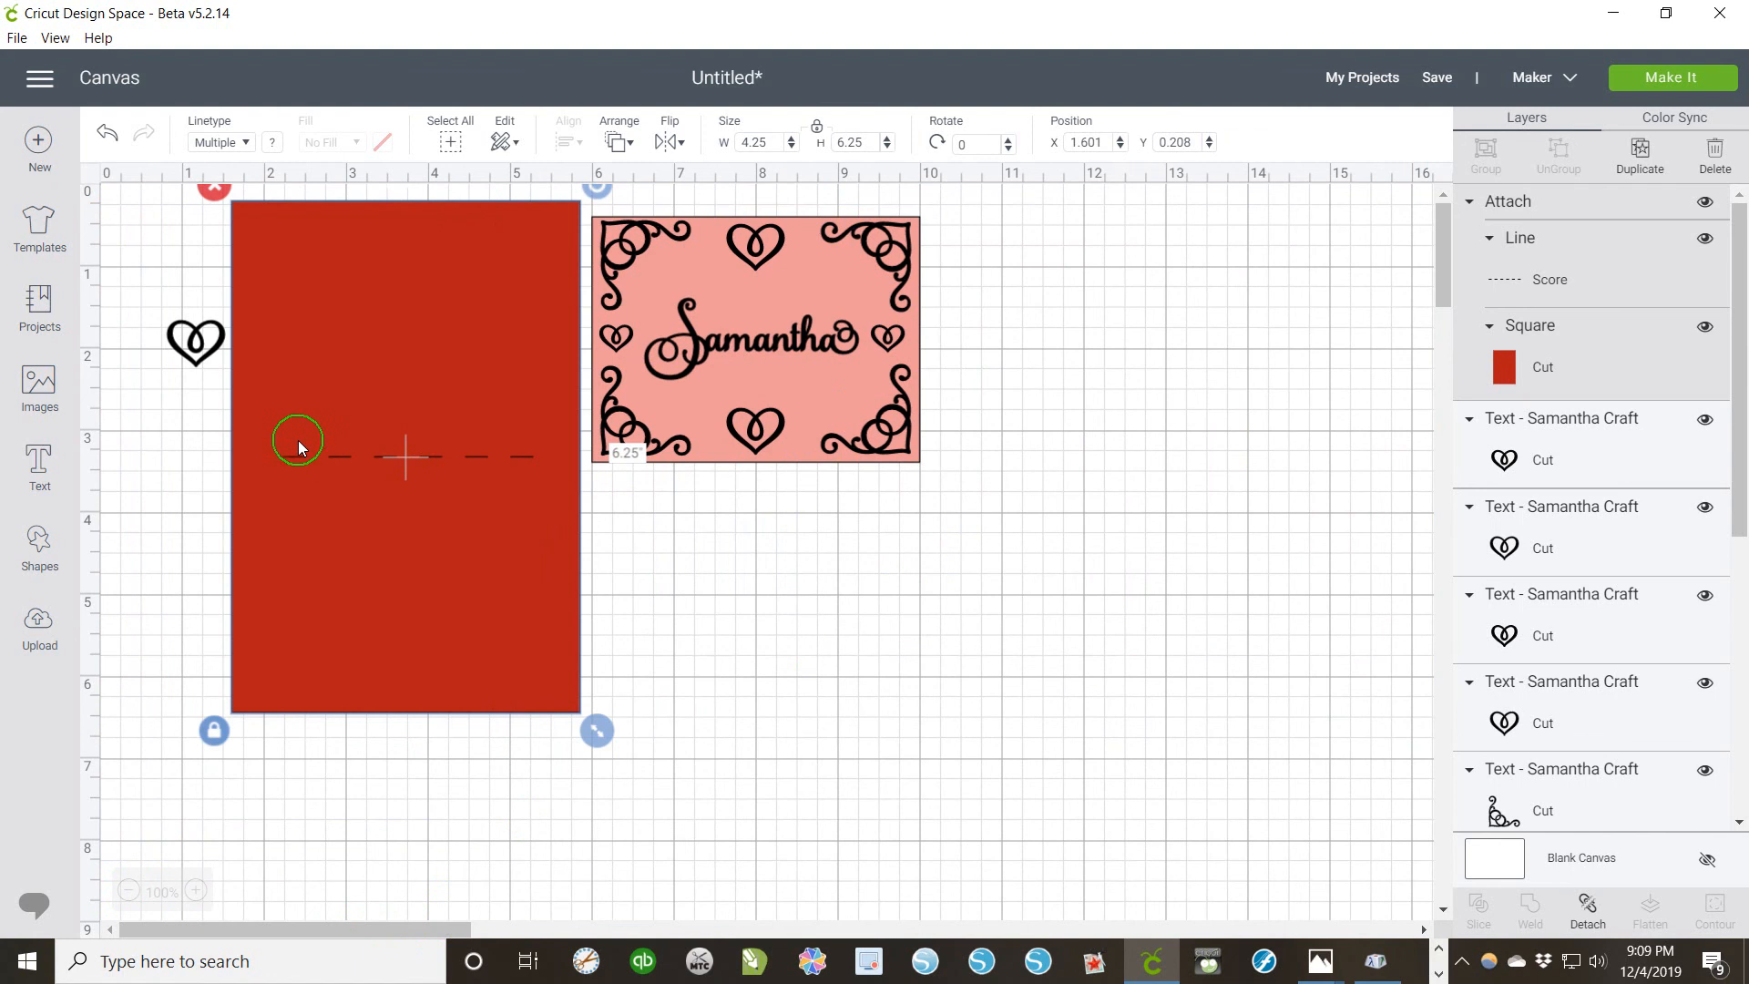
pyautogui.click(194, 354)
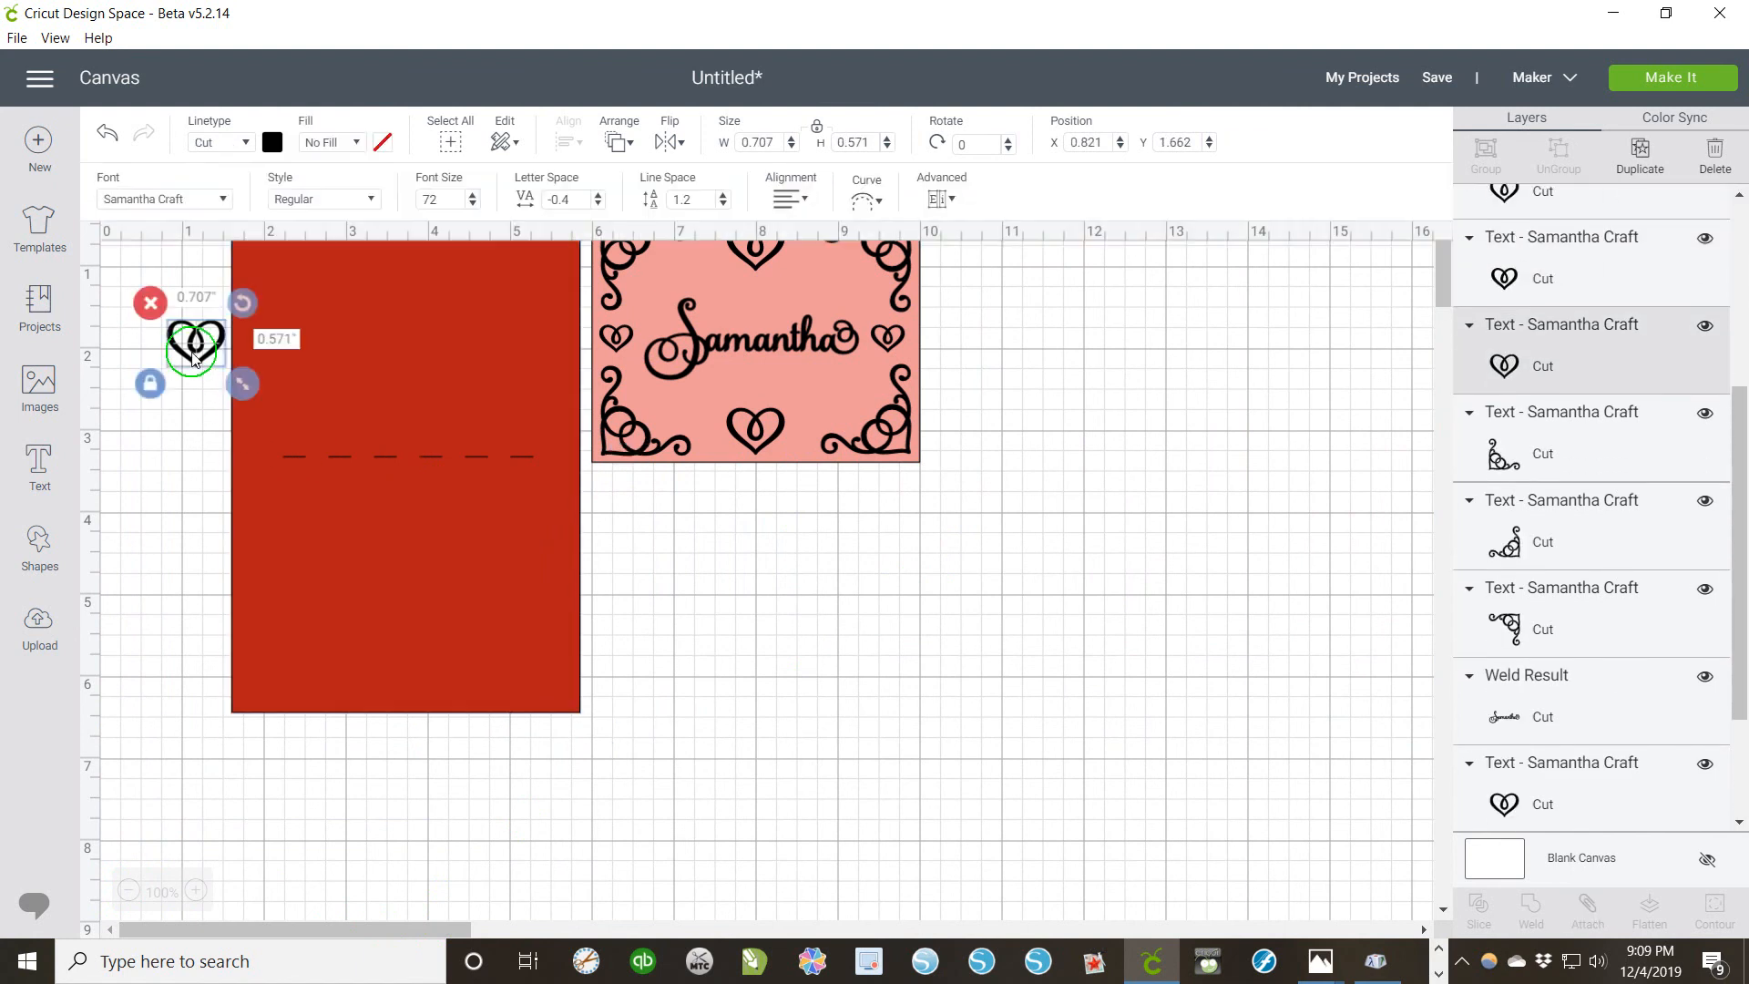
pyautogui.press('Delete')
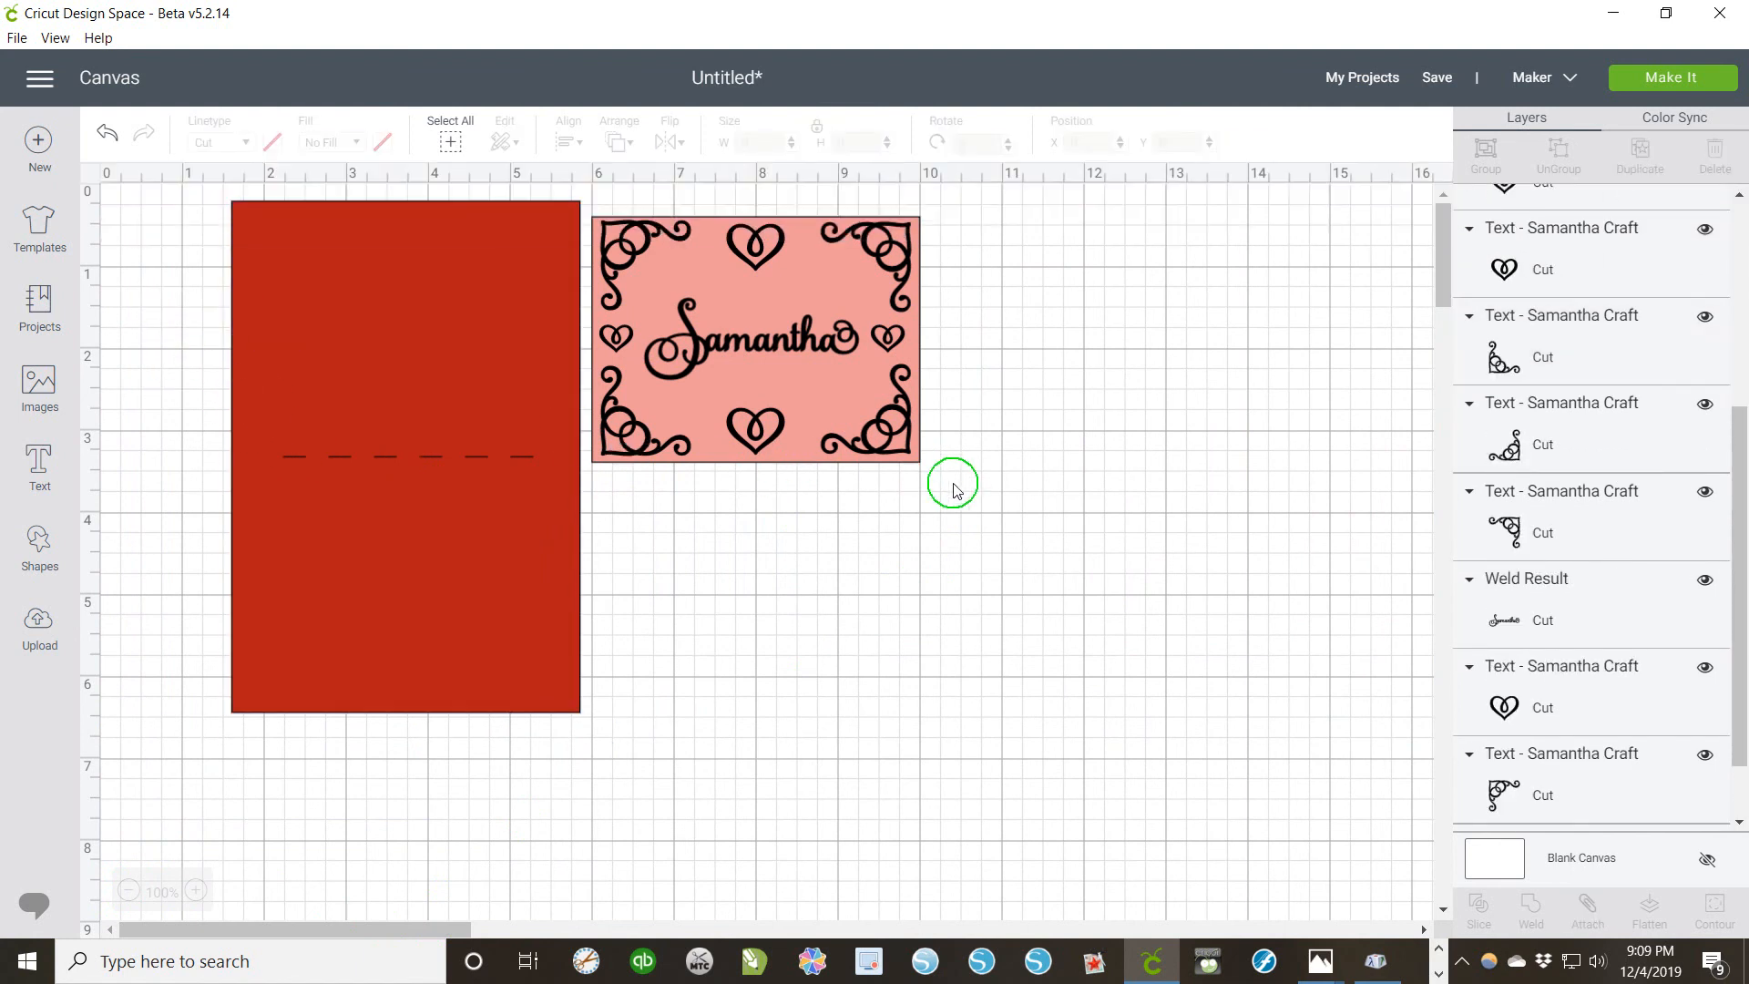
# Step: Move the complete decorated pink panel onto the red card's lower half, at about X 1.694, Y 3.396, and send it to the front
pyautogui.moveTo(934, 496); pyautogui.dragTo(276, 488)
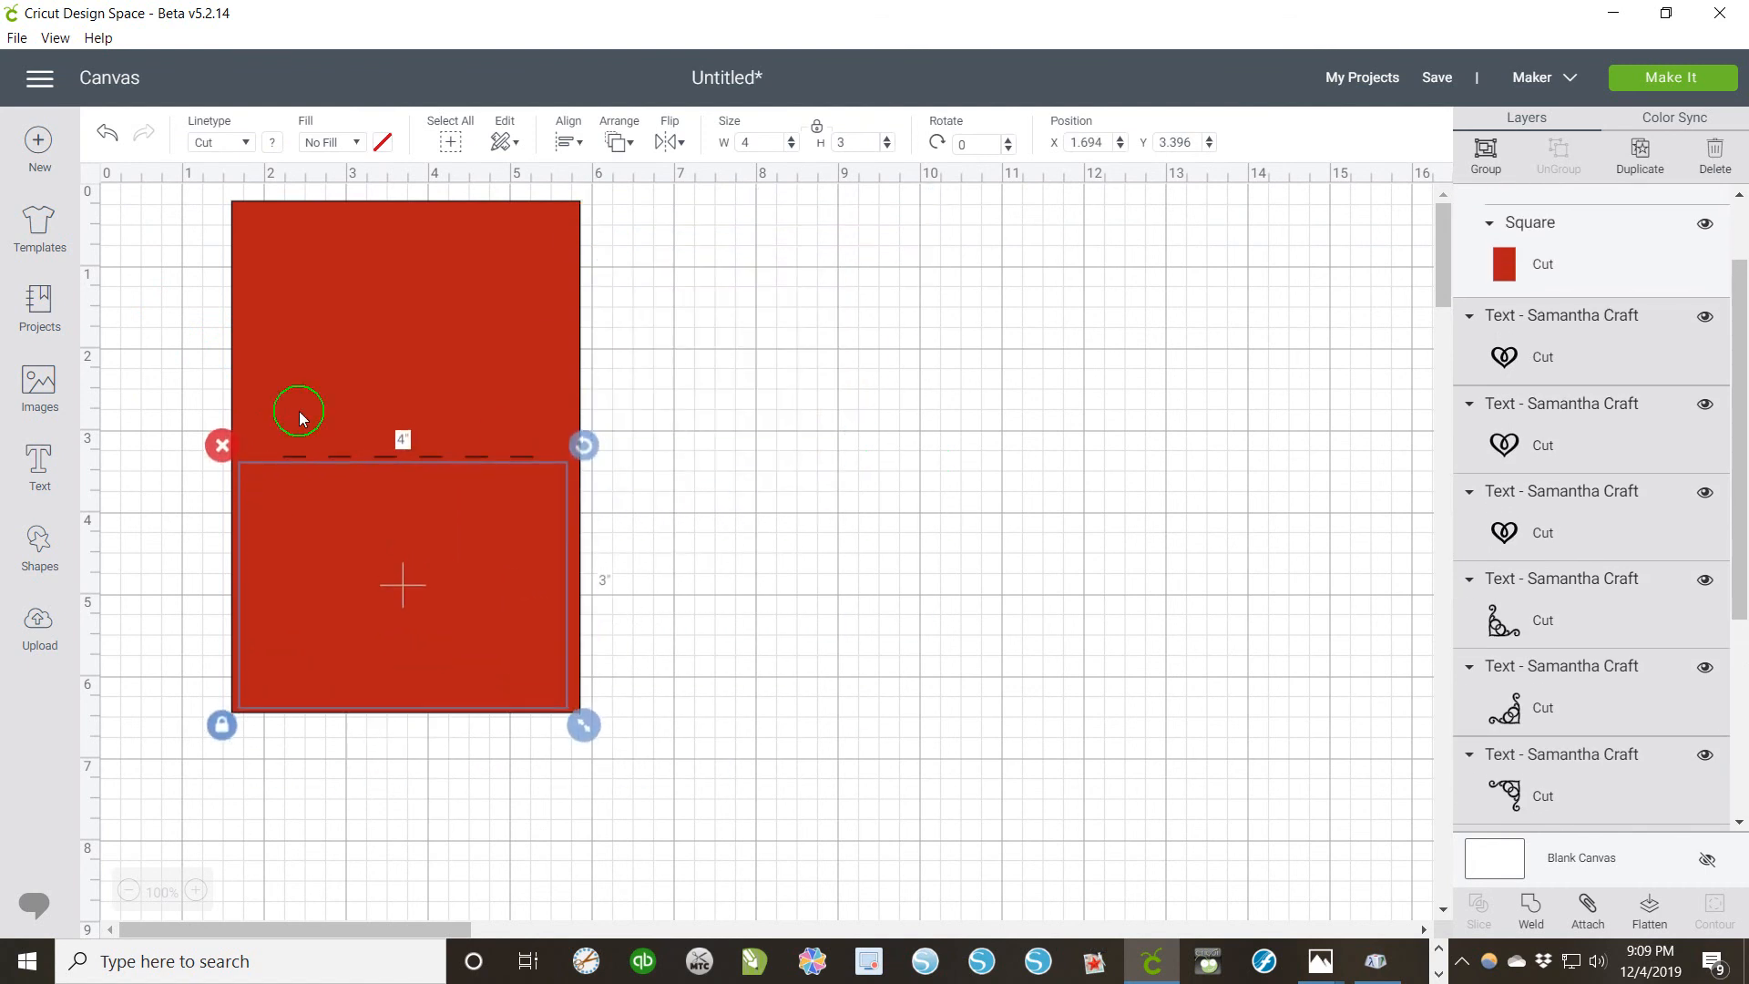
pyautogui.click(619, 143)
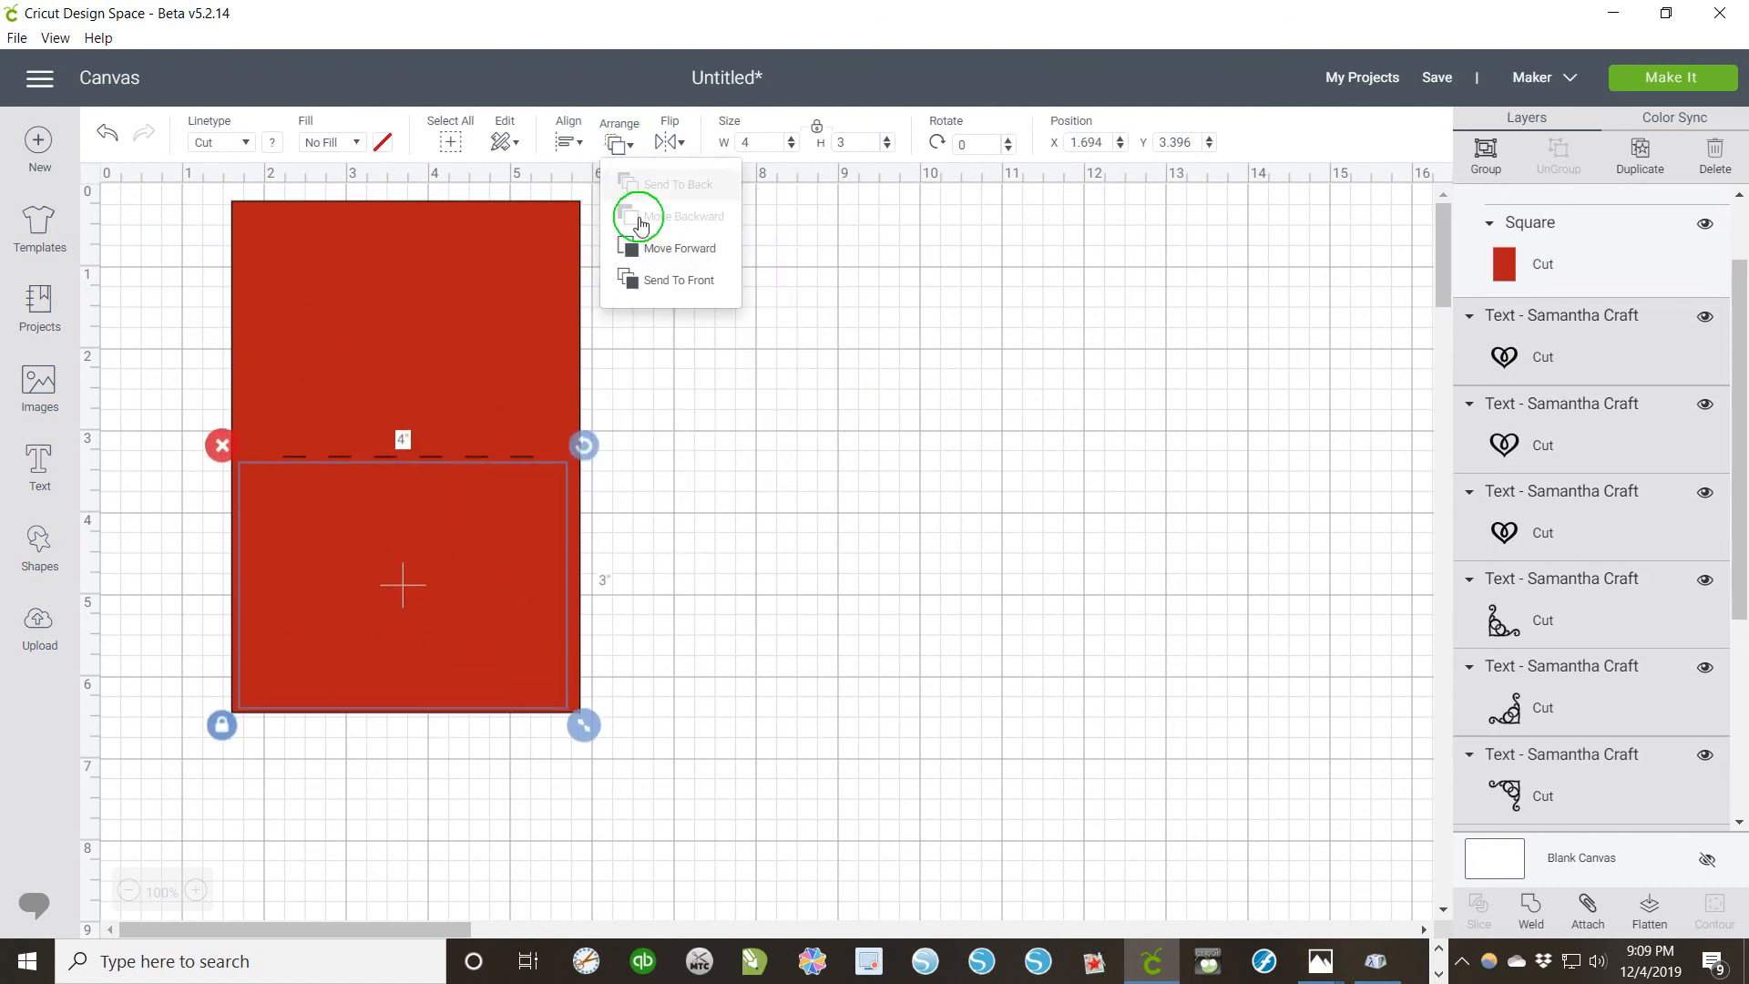
pyautogui.click(649, 281)
pyautogui.click(768, 453)
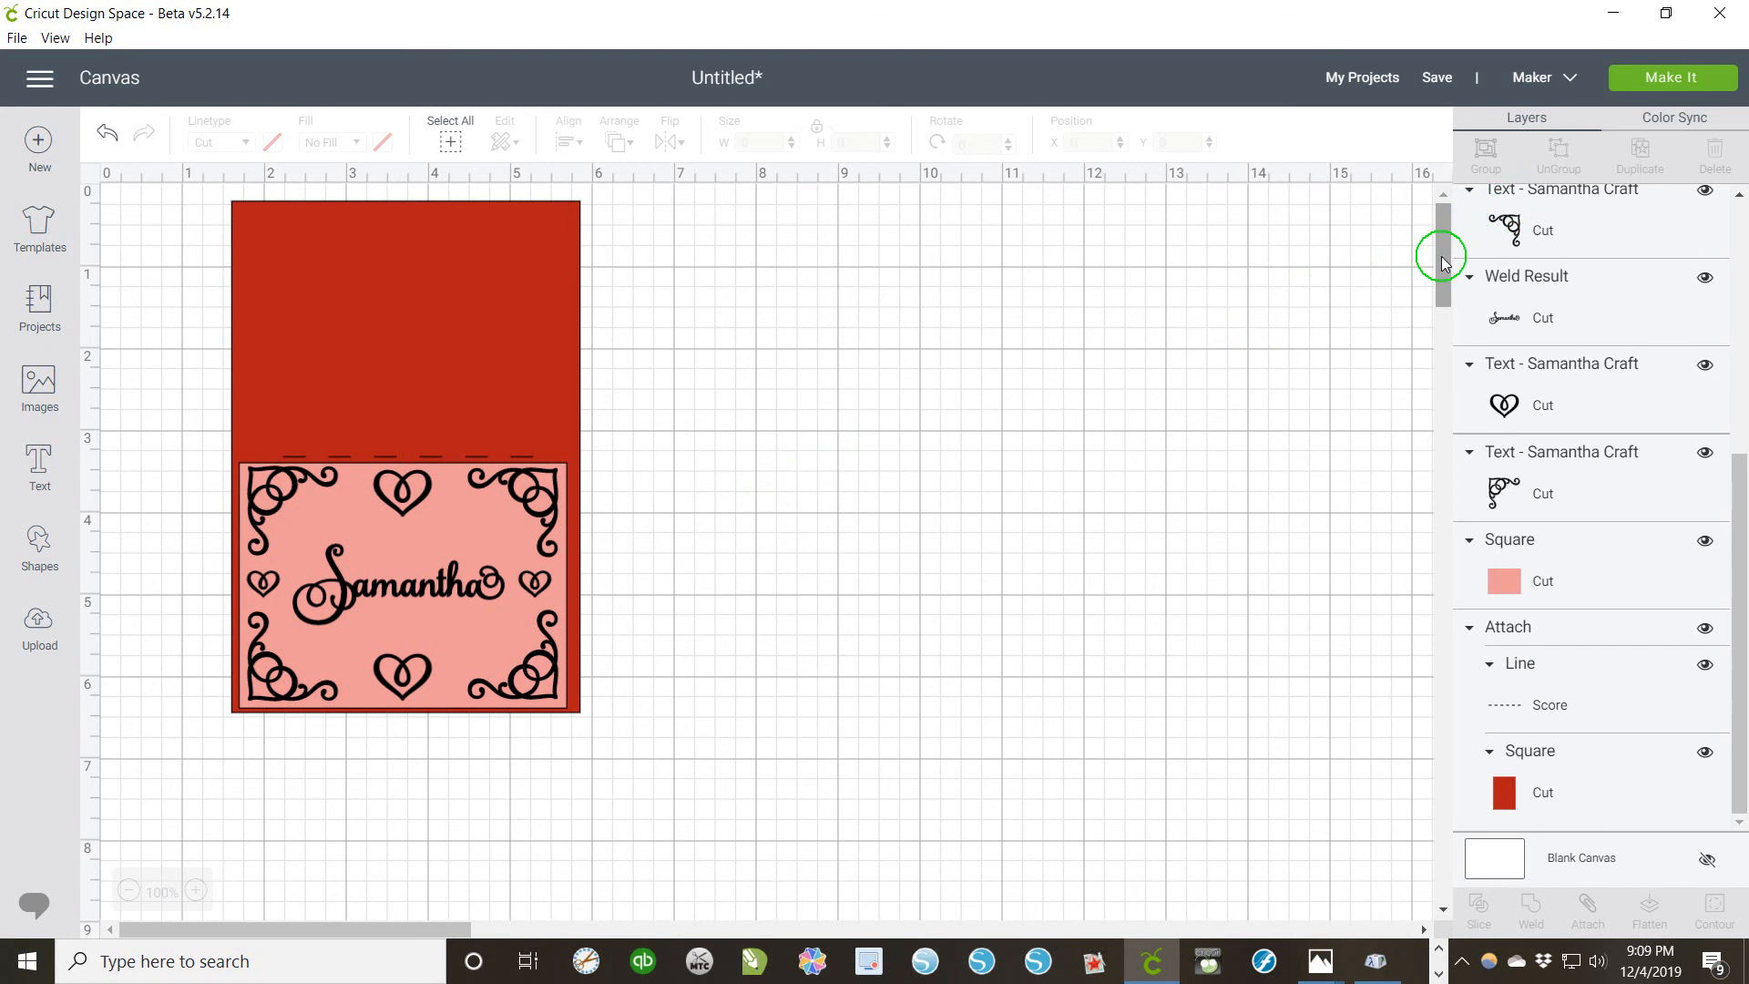
# Step: Open the cutting preview and review the black, red and pink mats
pyautogui.click(1688, 81)
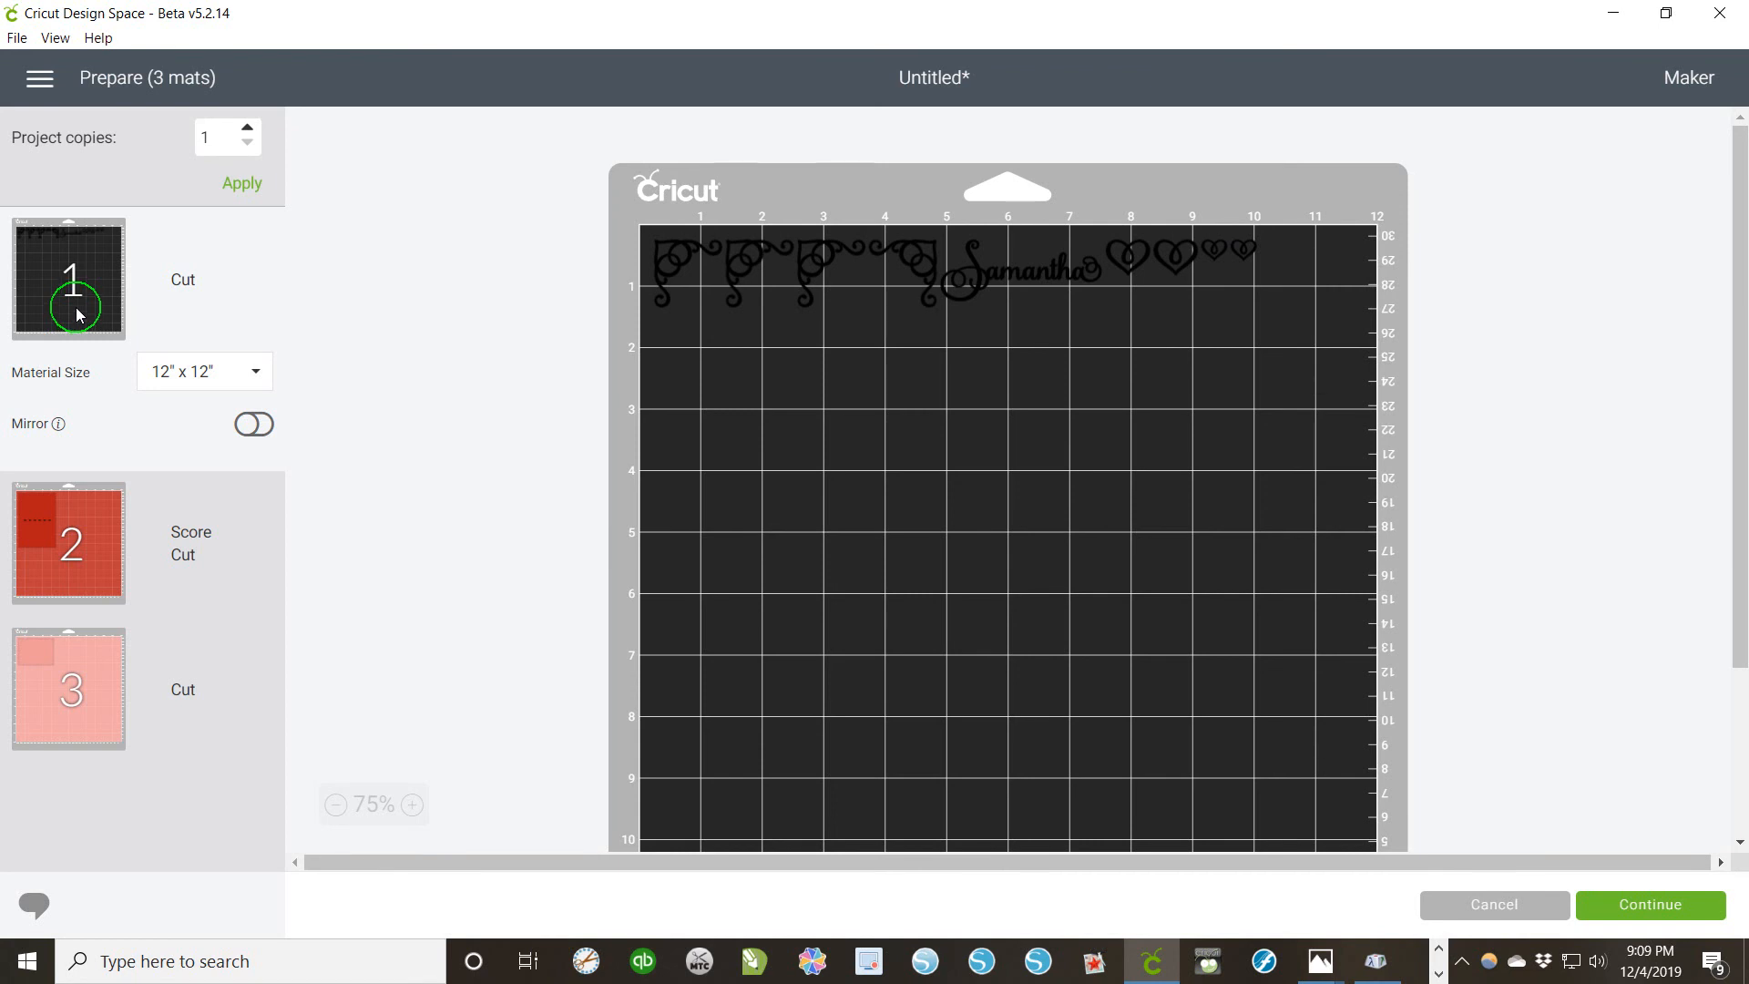
pyautogui.click(86, 530)
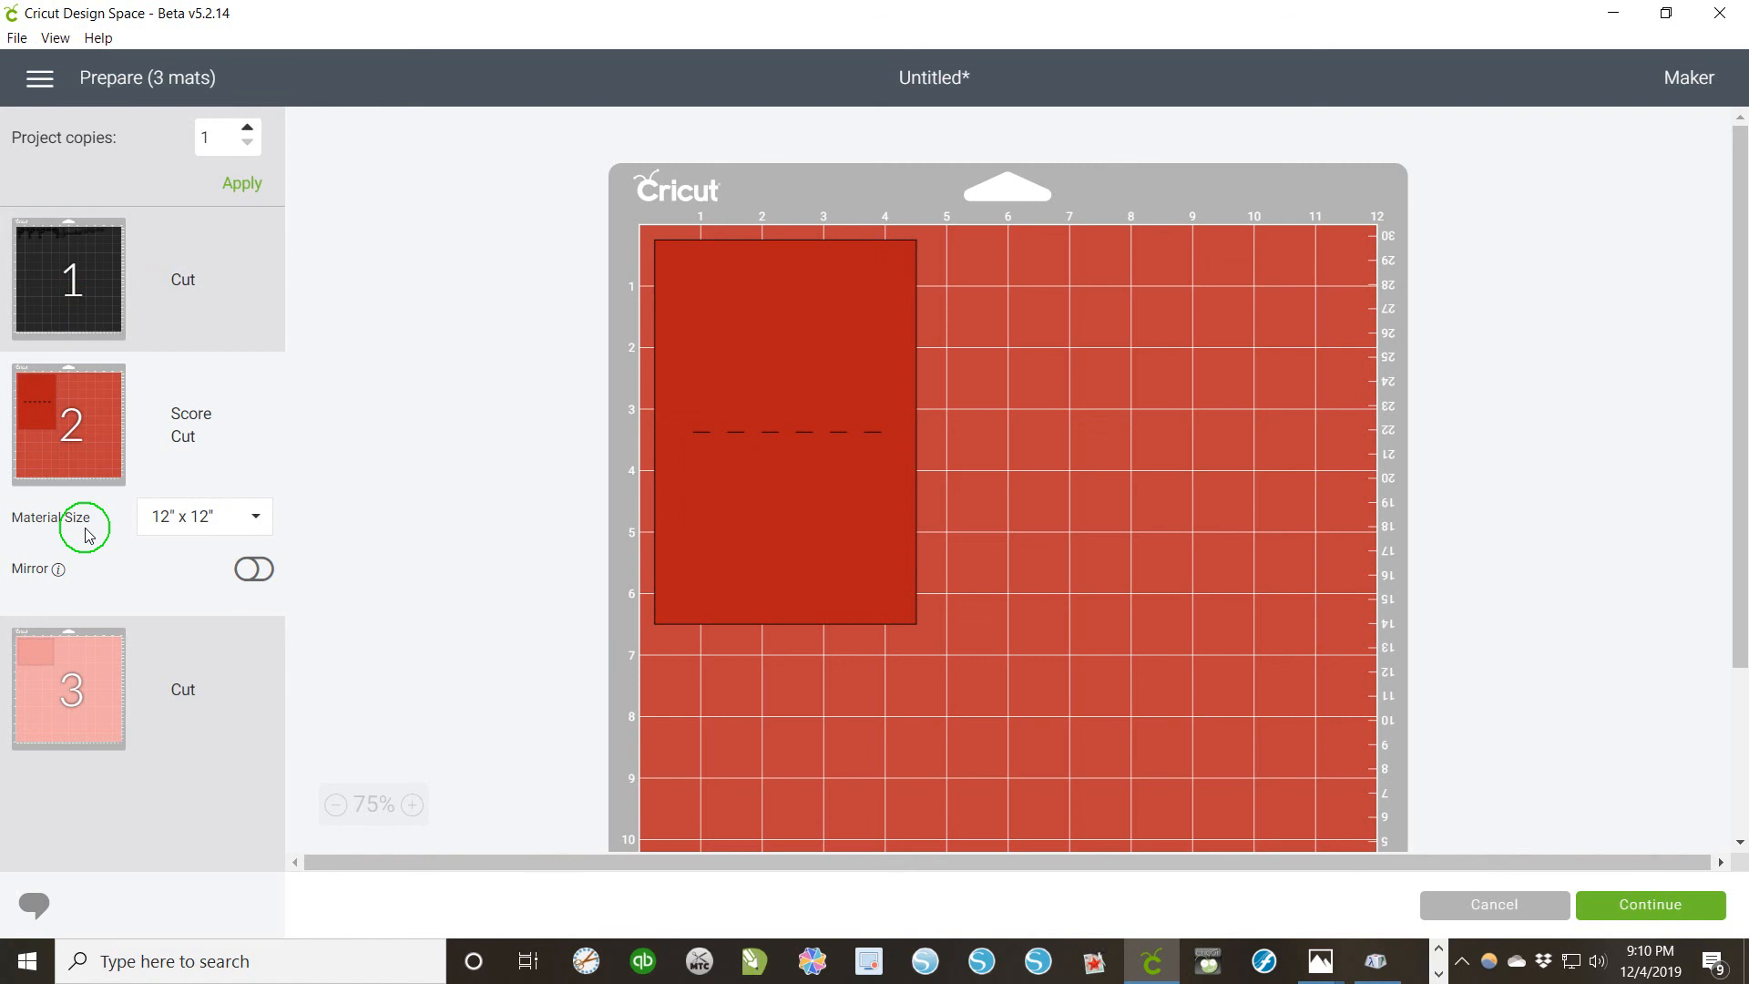
pyautogui.click(84, 696)
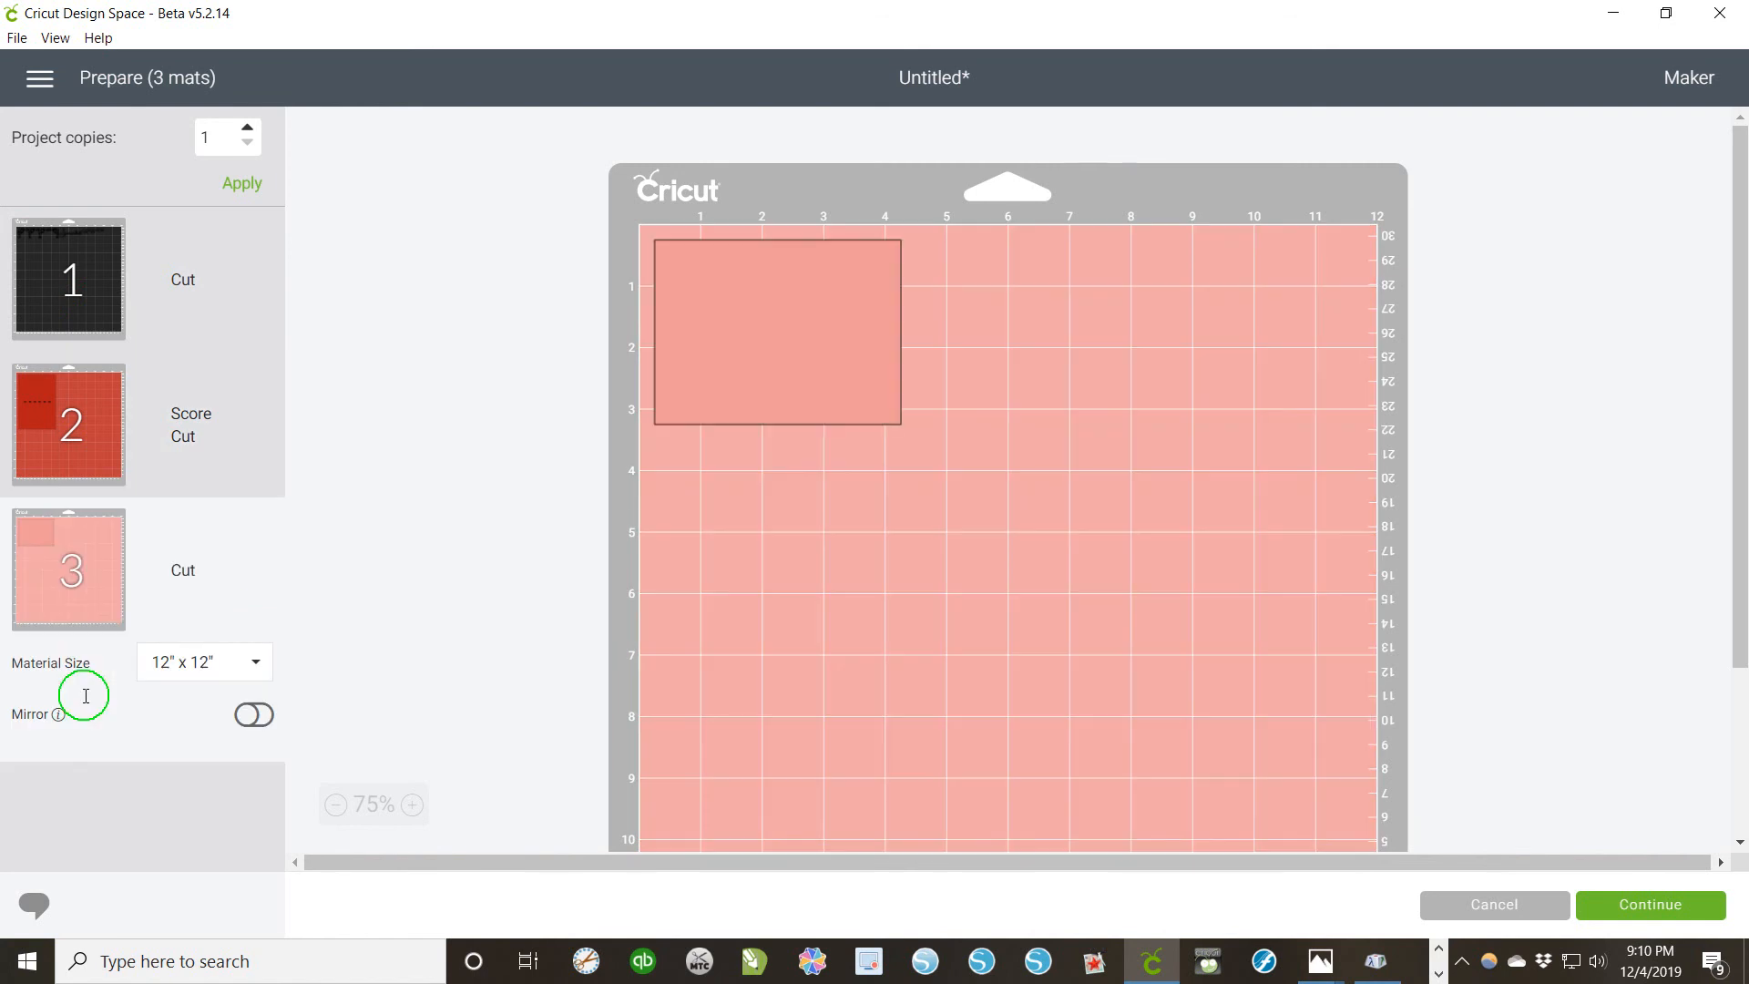
pyautogui.click(81, 306)
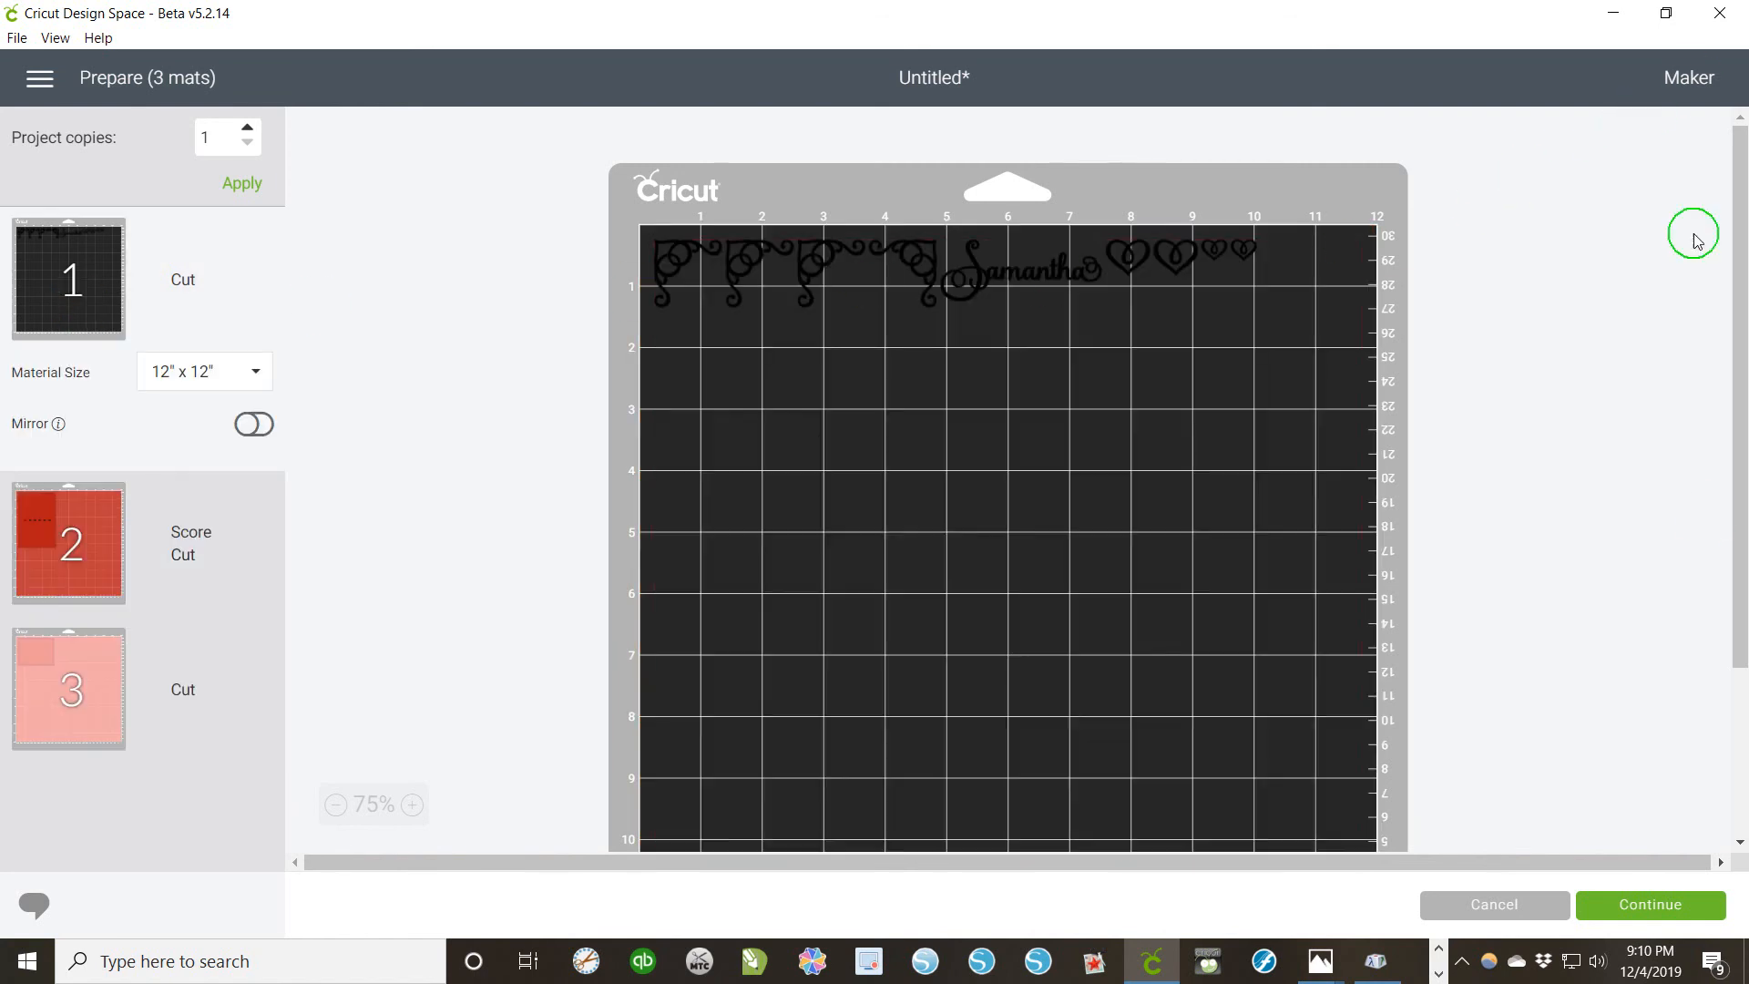
# Step: Continue to the machine connection stage, cancel the cut and return to the design canvas
pyautogui.click(1617, 908)
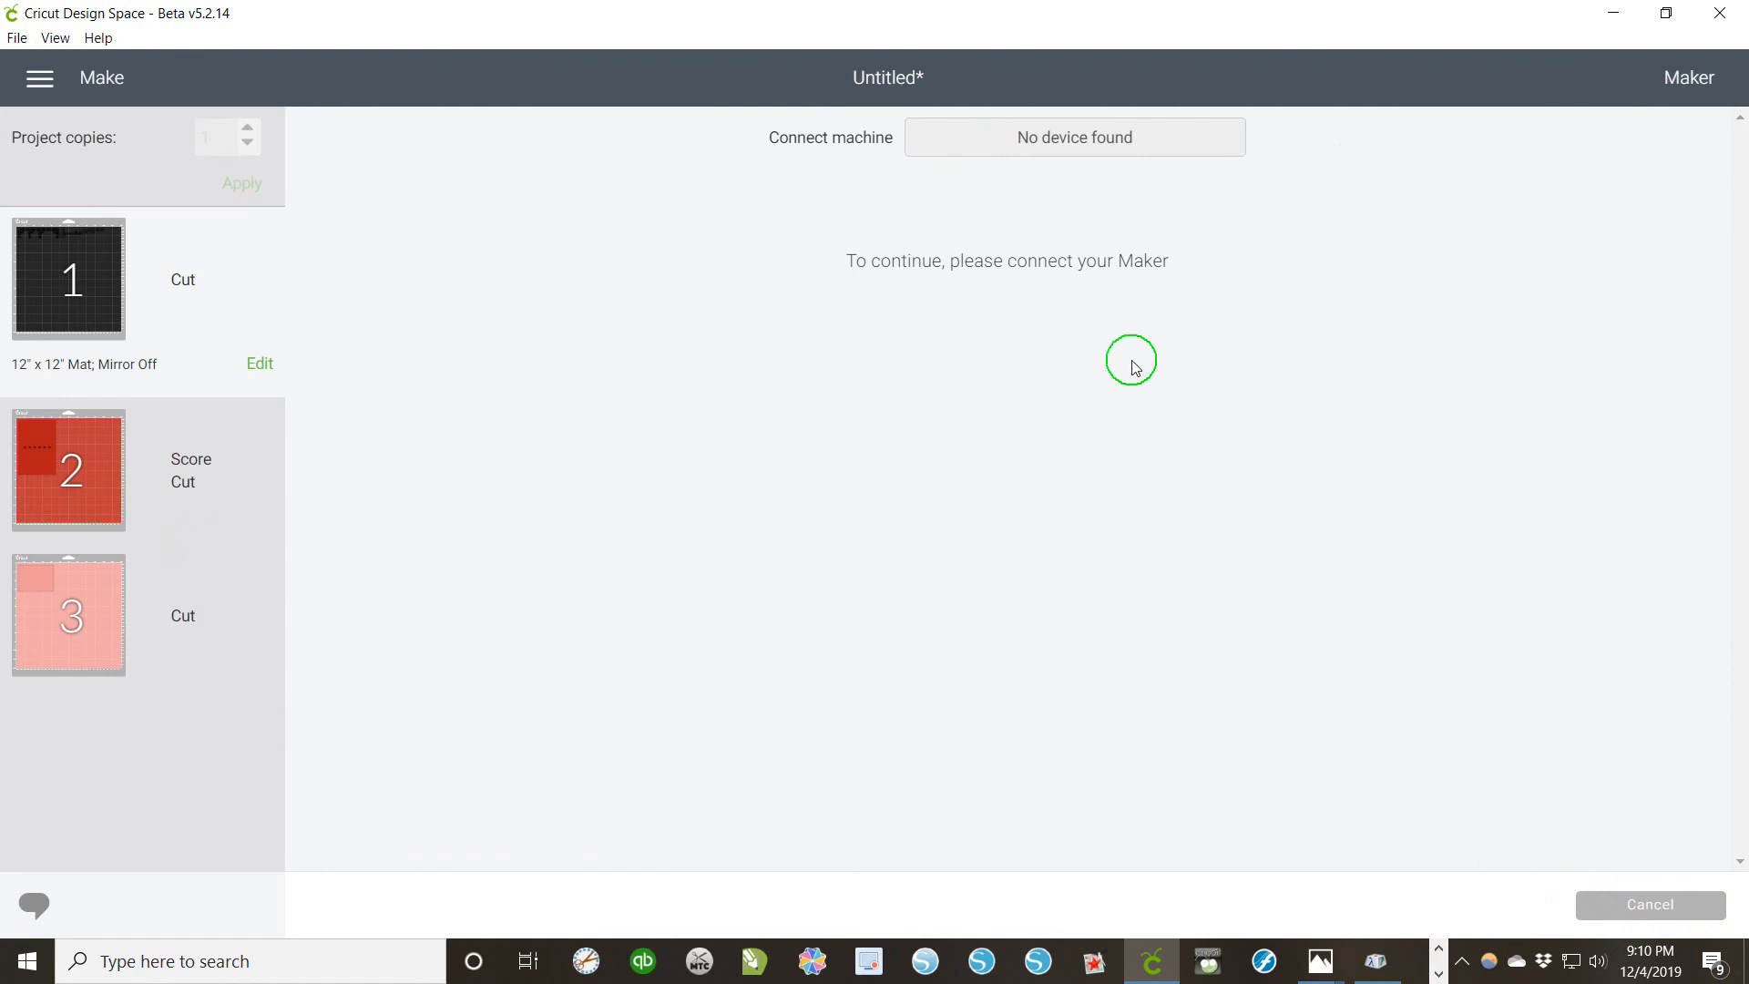
pyautogui.click(1614, 921)
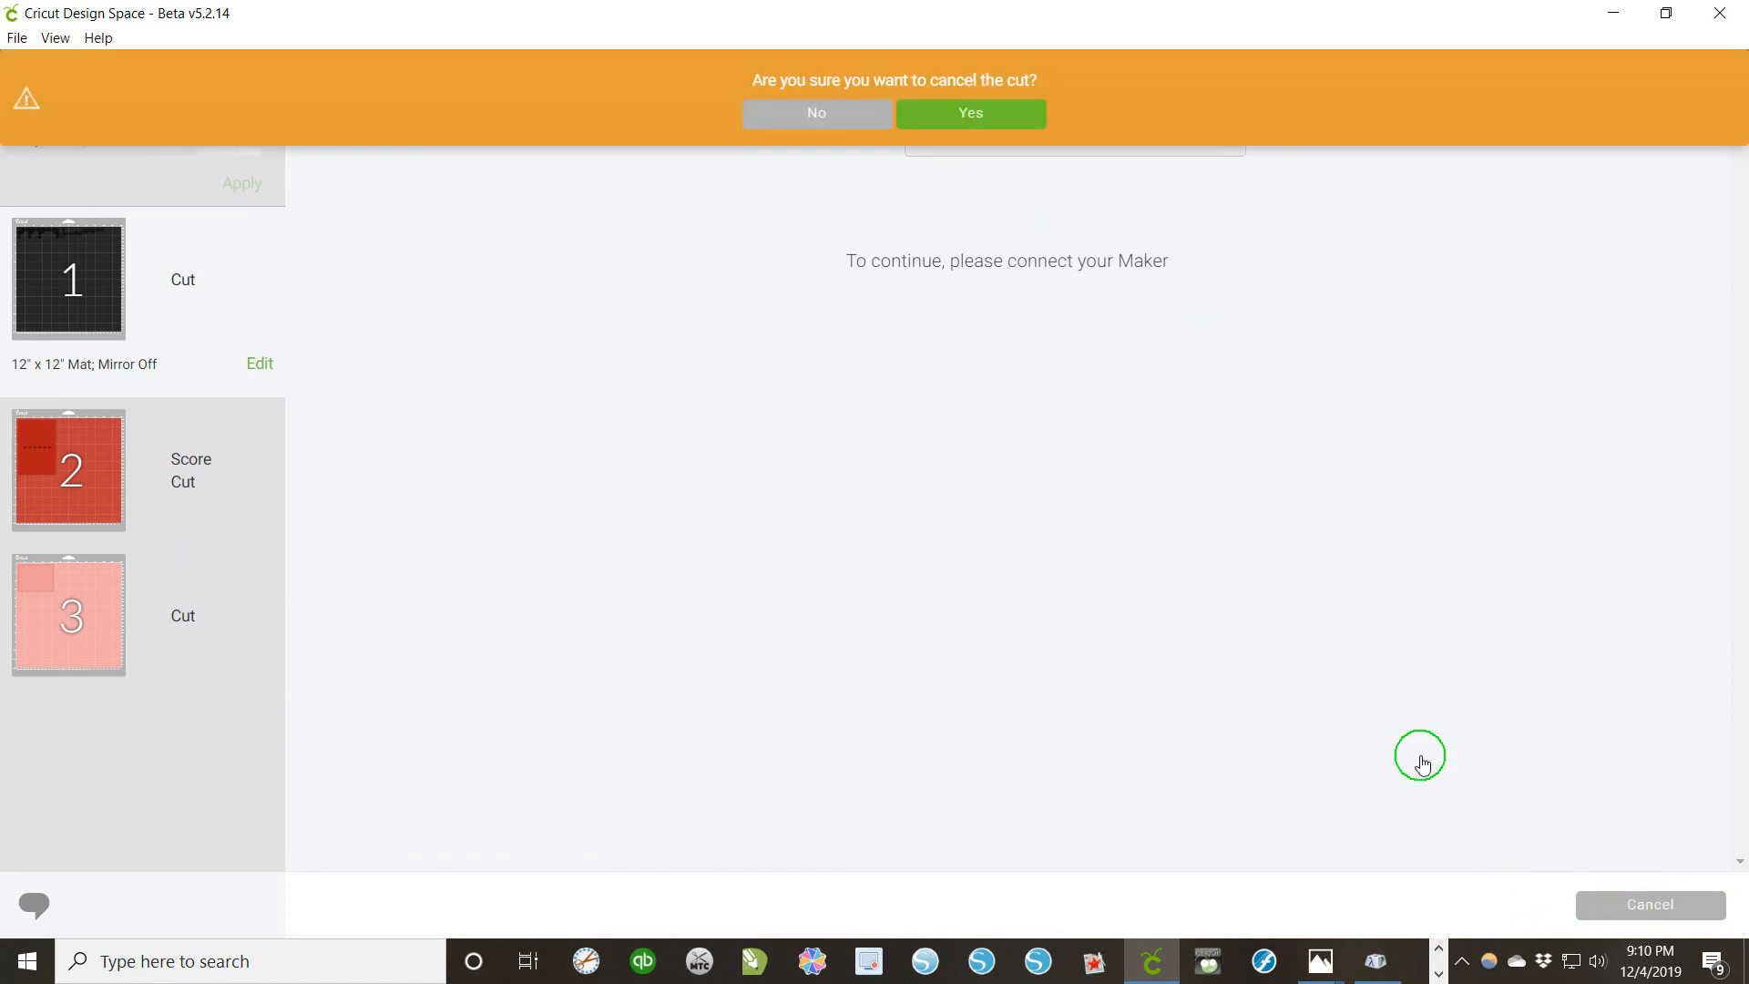
pyautogui.click(922, 121)
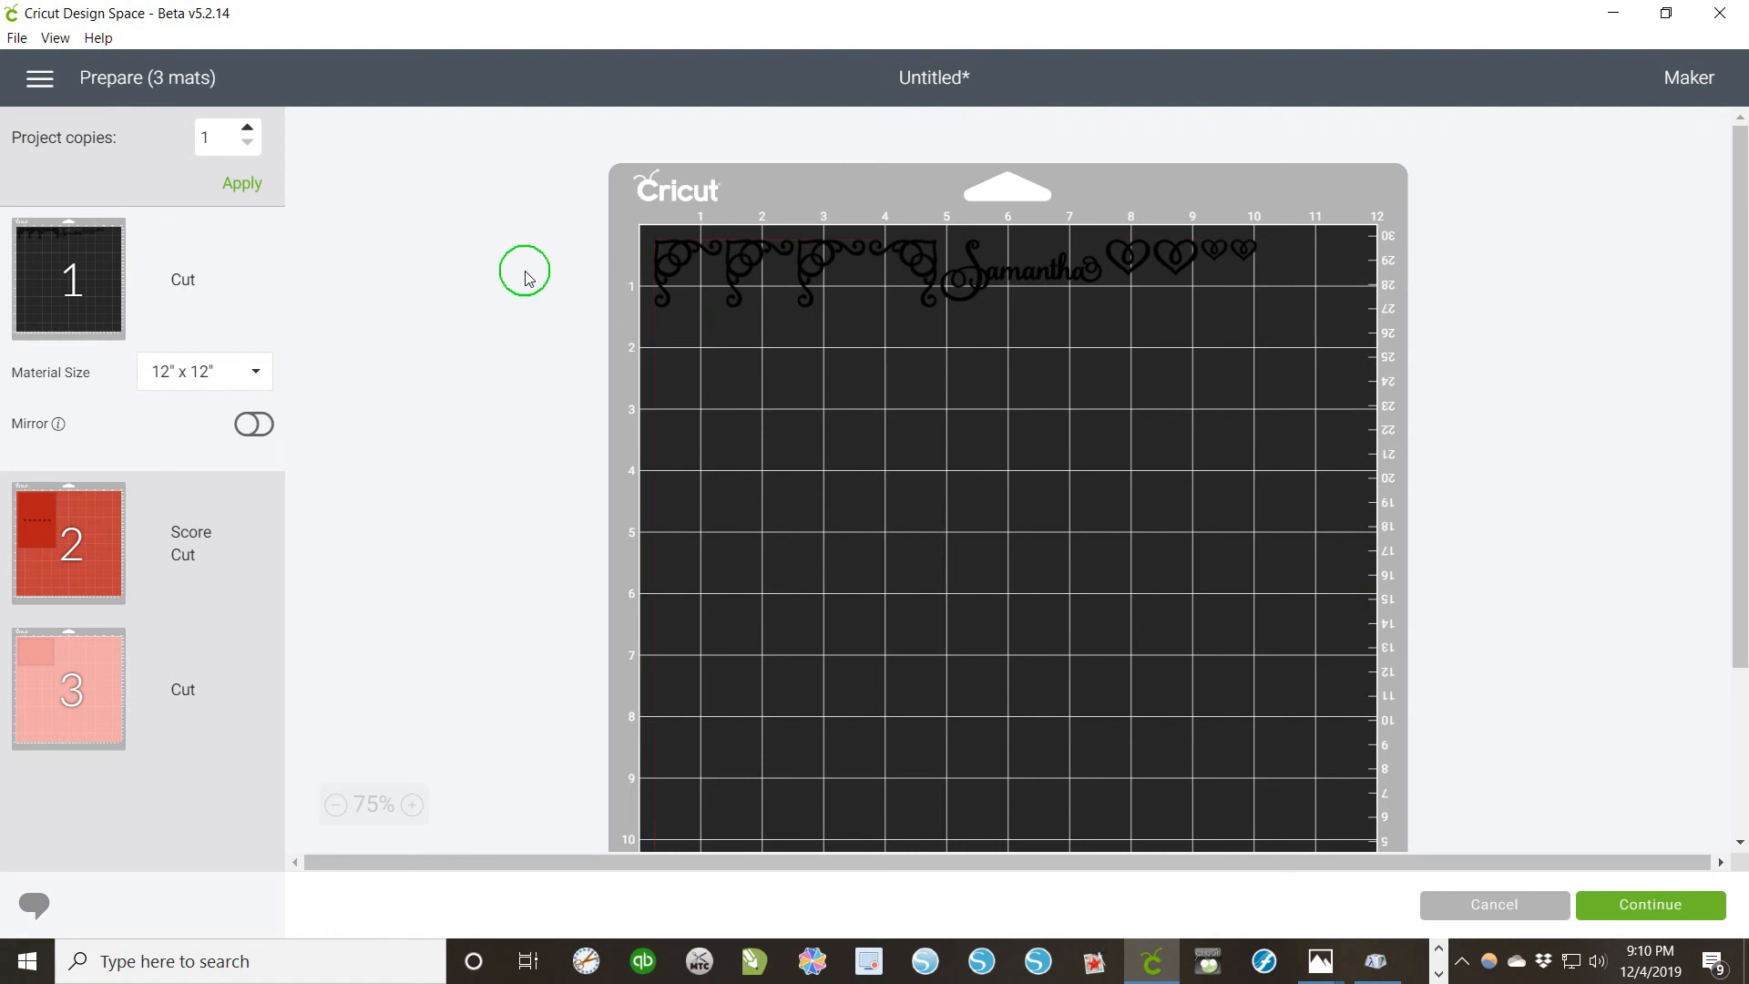
pyautogui.click(1504, 905)
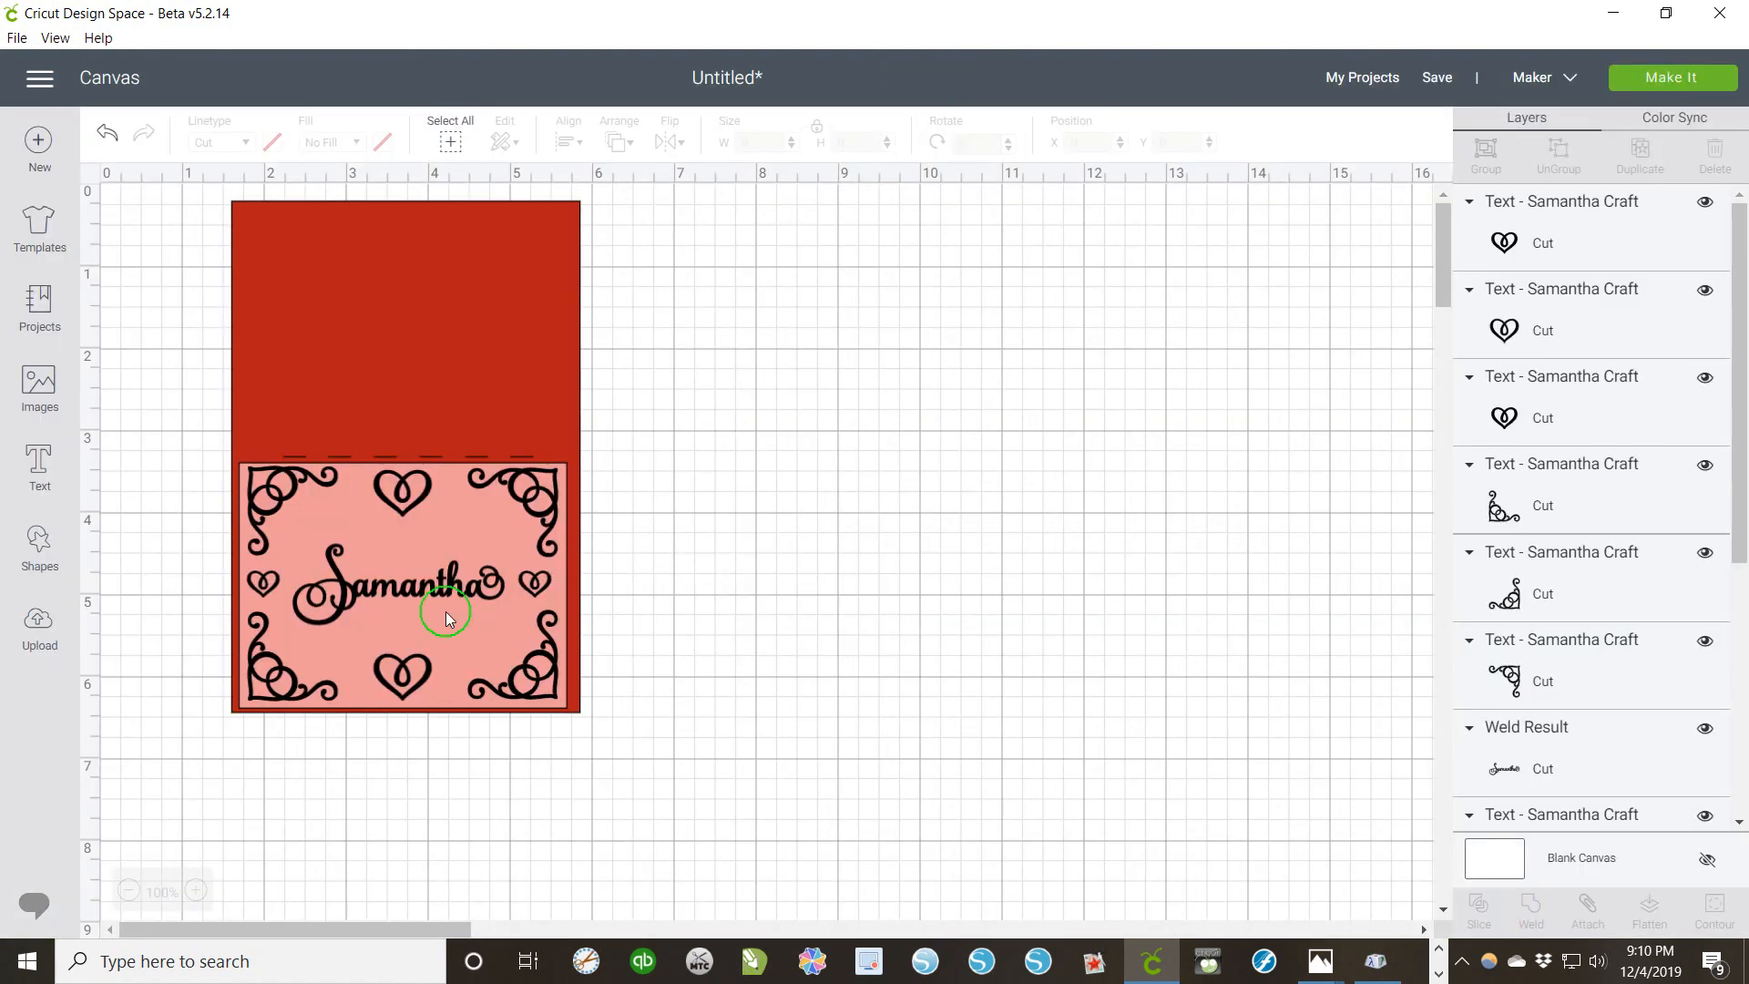
pyautogui.click(426, 588)
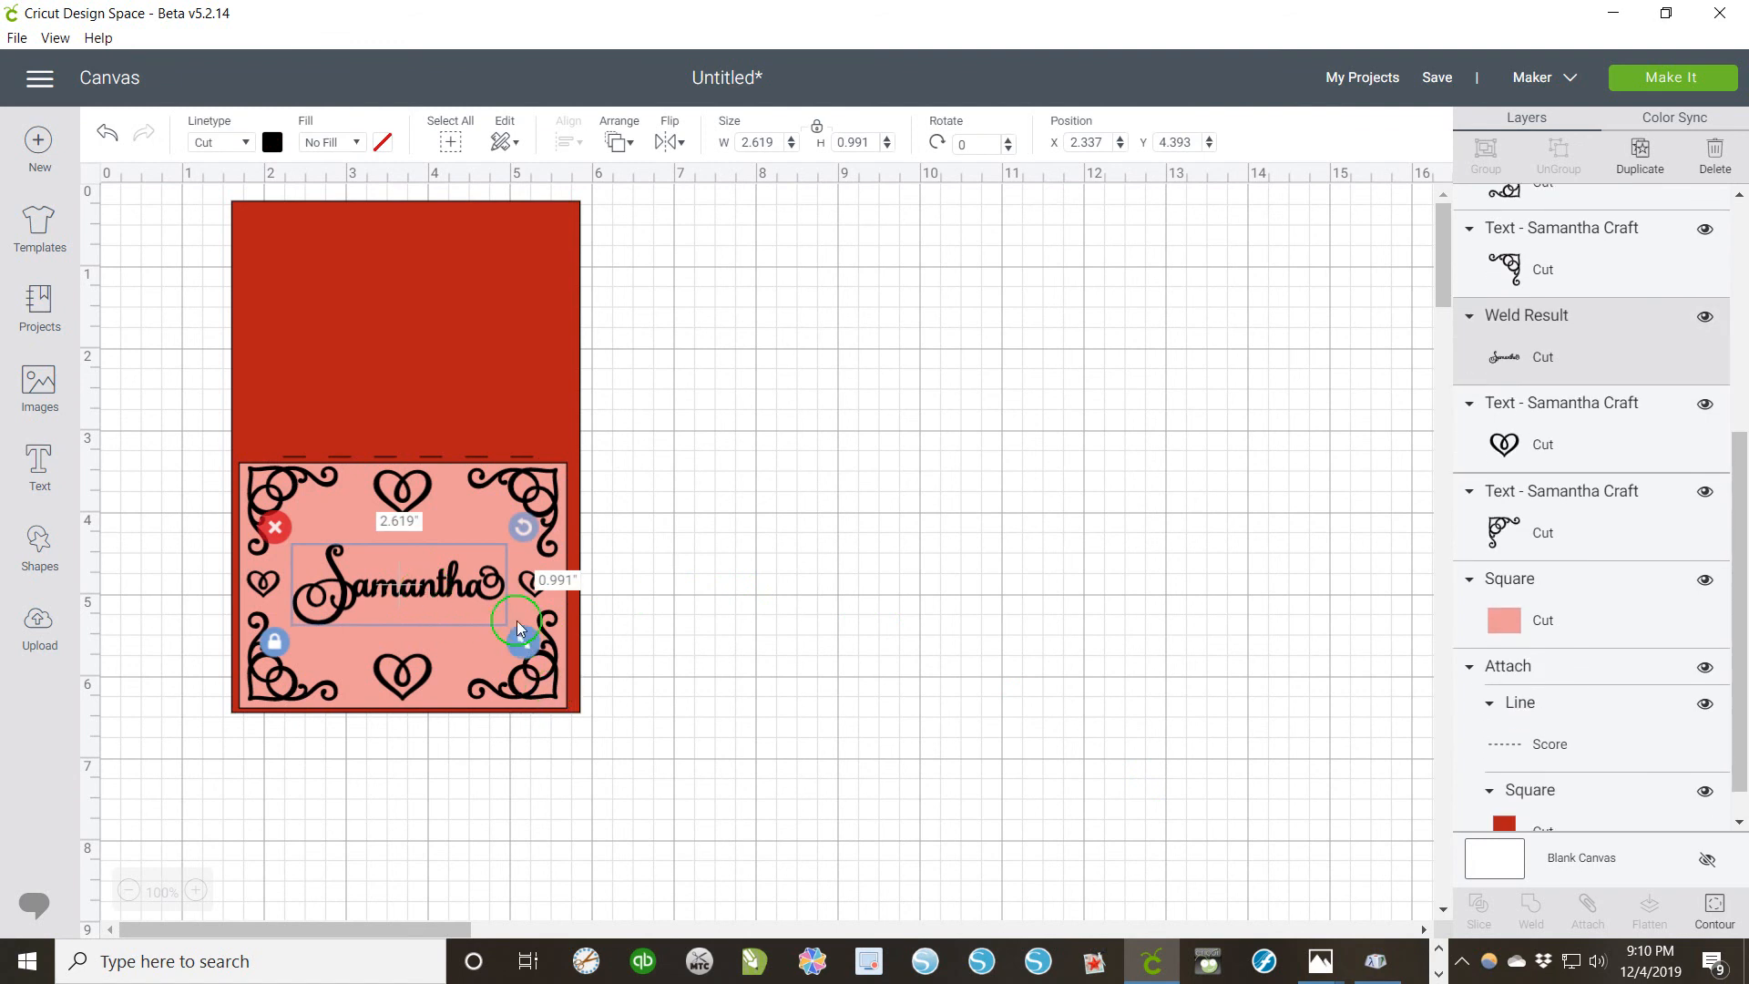
pyautogui.keyDown('shift'); pyautogui.click(555, 674); pyautogui.keyUp('shift')
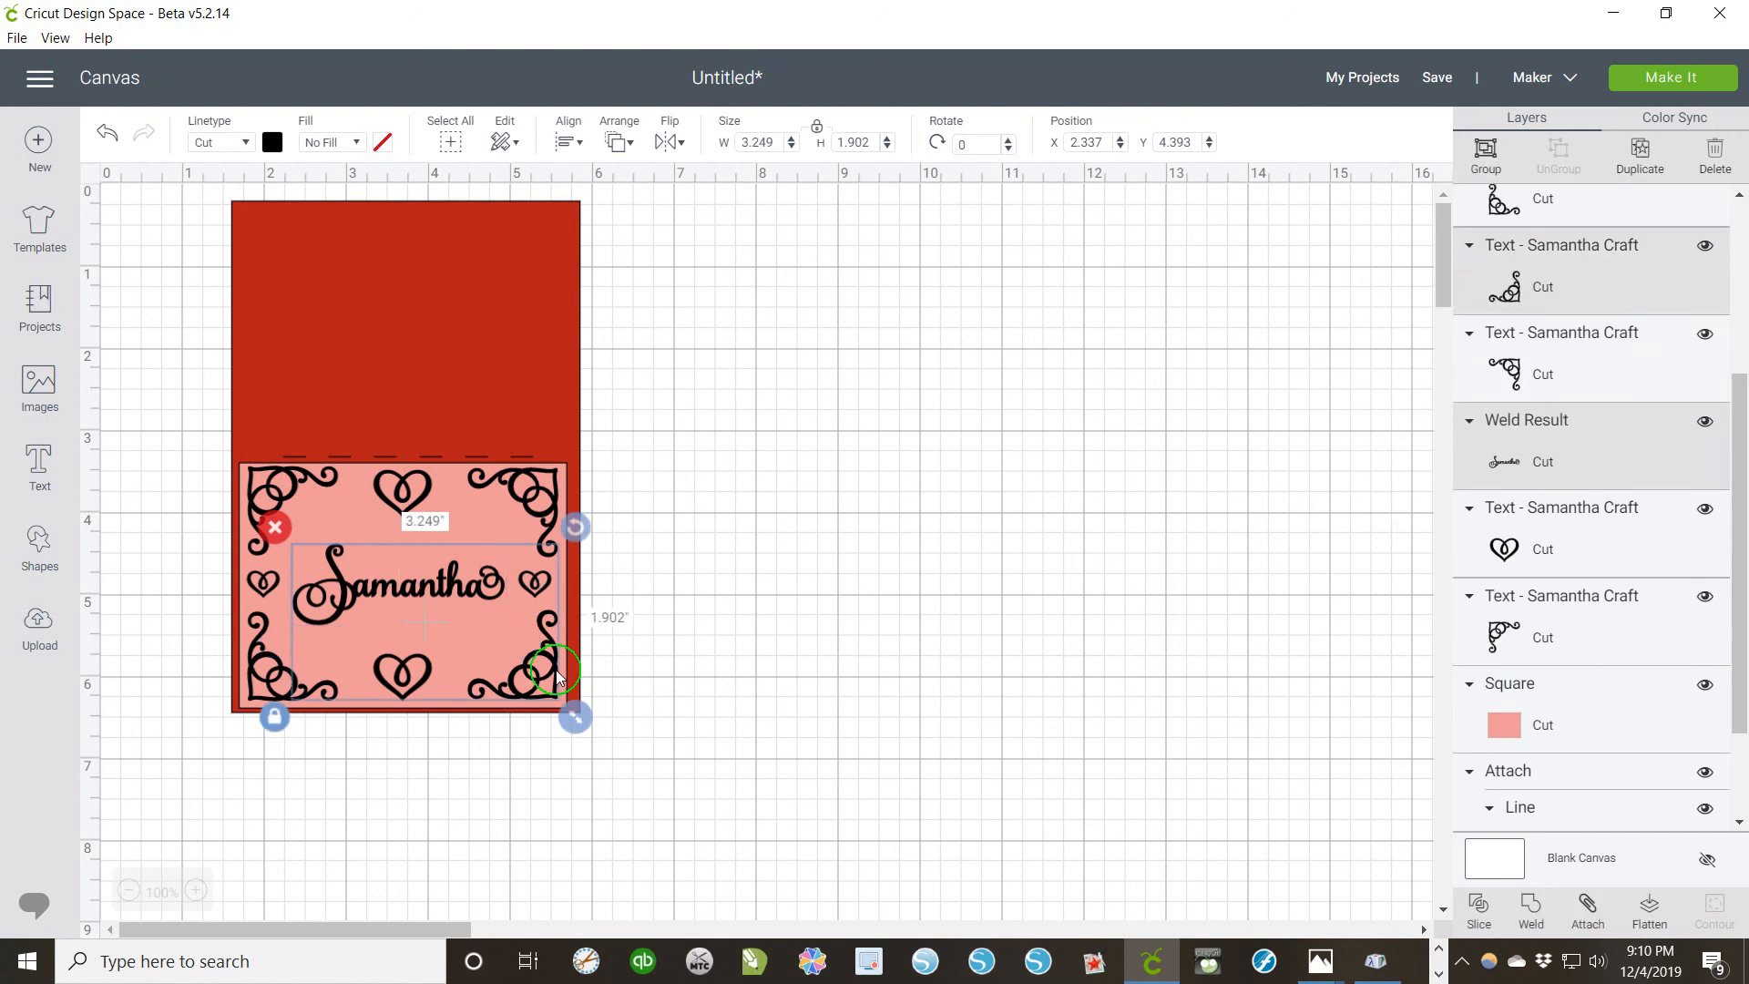
pyautogui.keyDown('shift'); pyautogui.click(269, 685); pyautogui.keyUp('shift')
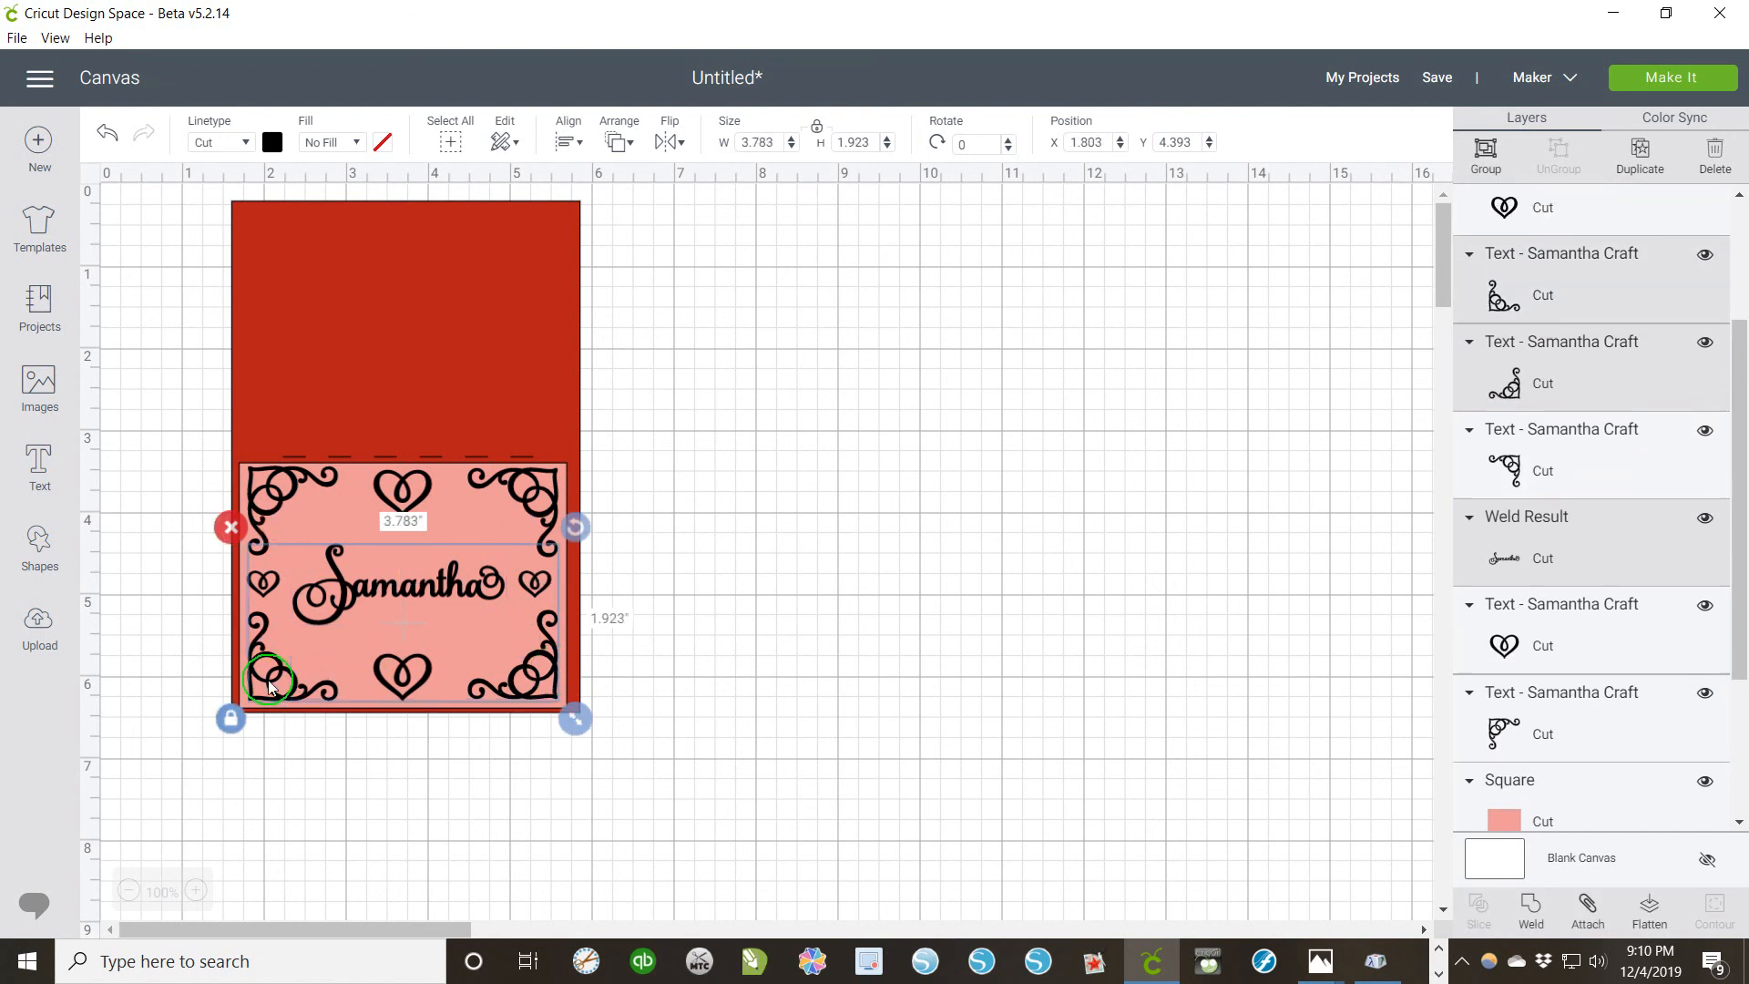
pyautogui.keyDown('shift'); pyautogui.click(266, 594); pyautogui.keyUp('shift')
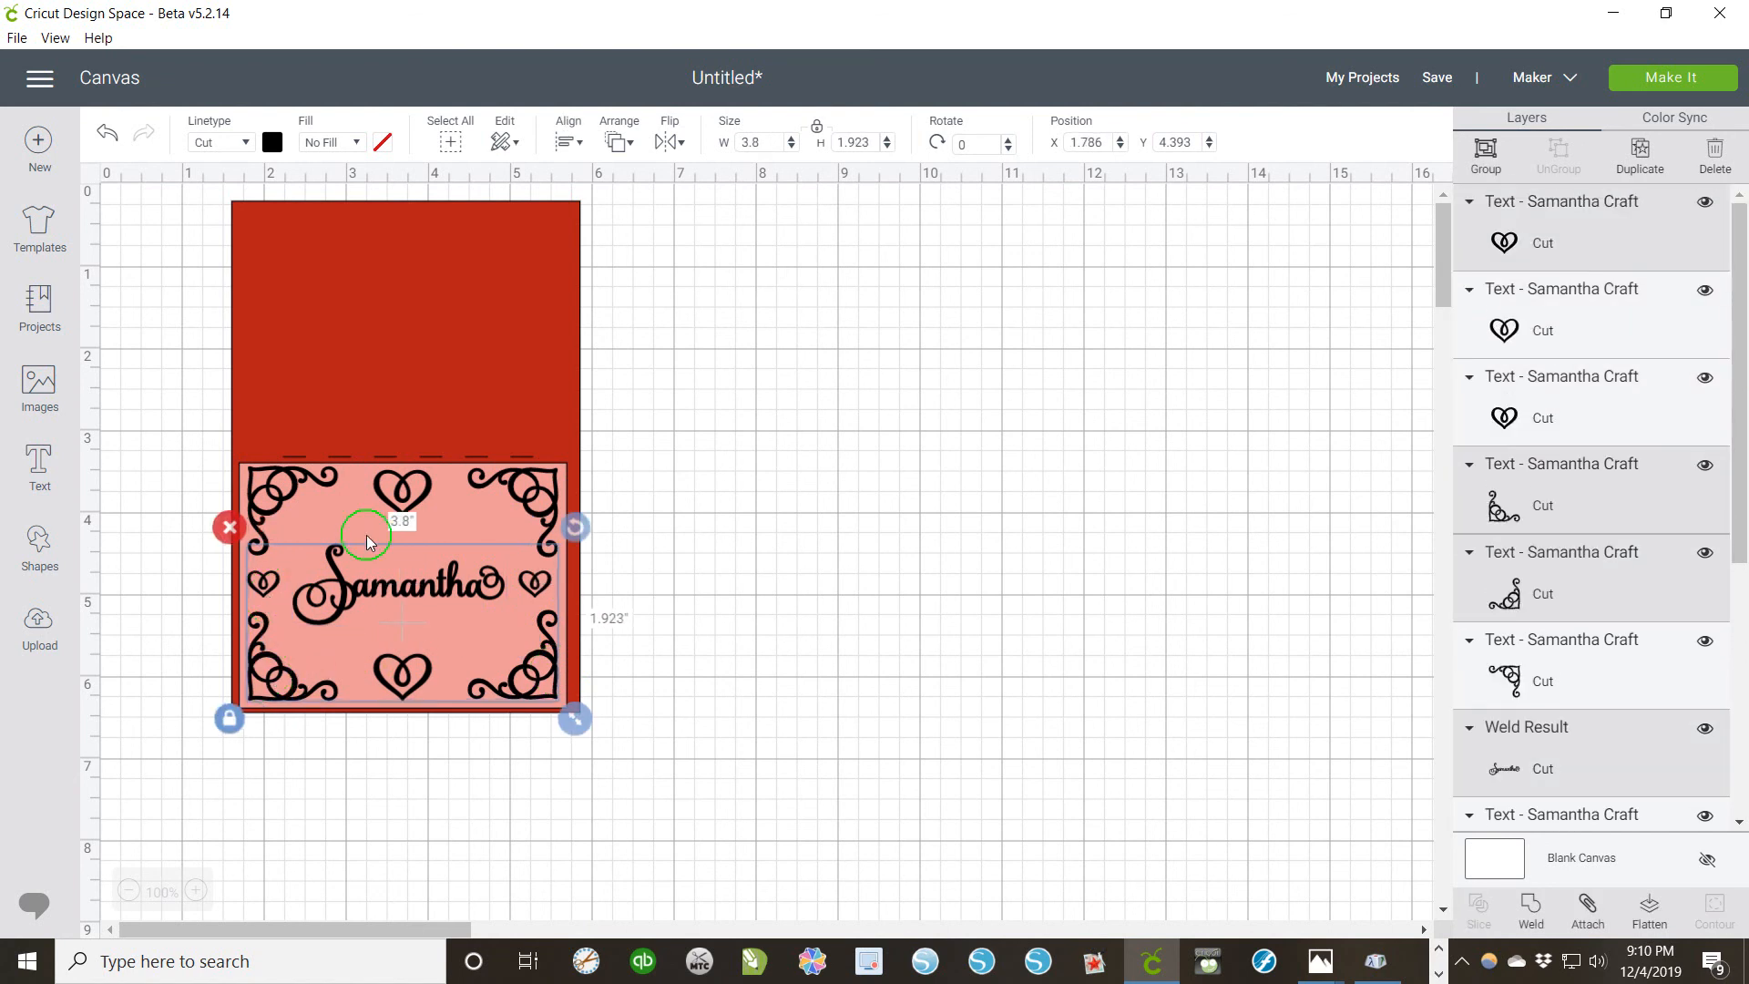
# Step: Move the red card to about X 8.41, Y 0.5 and the pink rectangle to about X 9.33, Y 4.77, leaving the black pieces in place
pyautogui.moveTo(483, 421); pyautogui.dragTo(1041, 444)
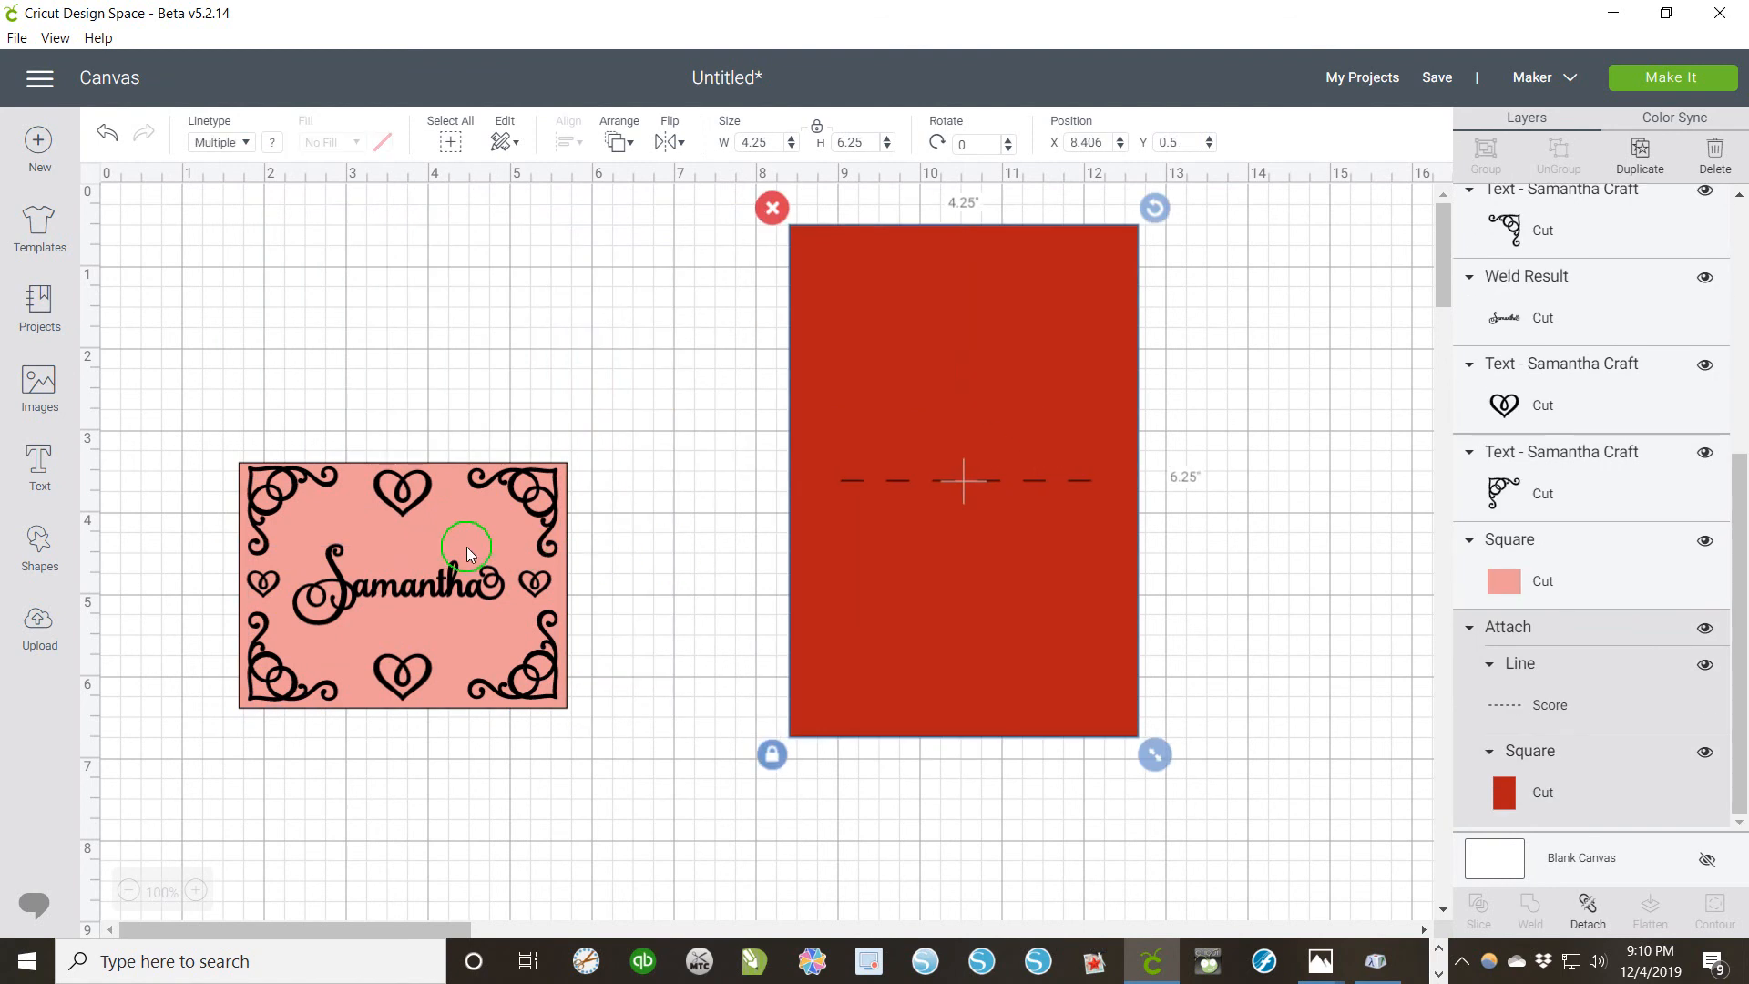
pyautogui.moveTo(467, 552); pyautogui.dragTo(642, 596)
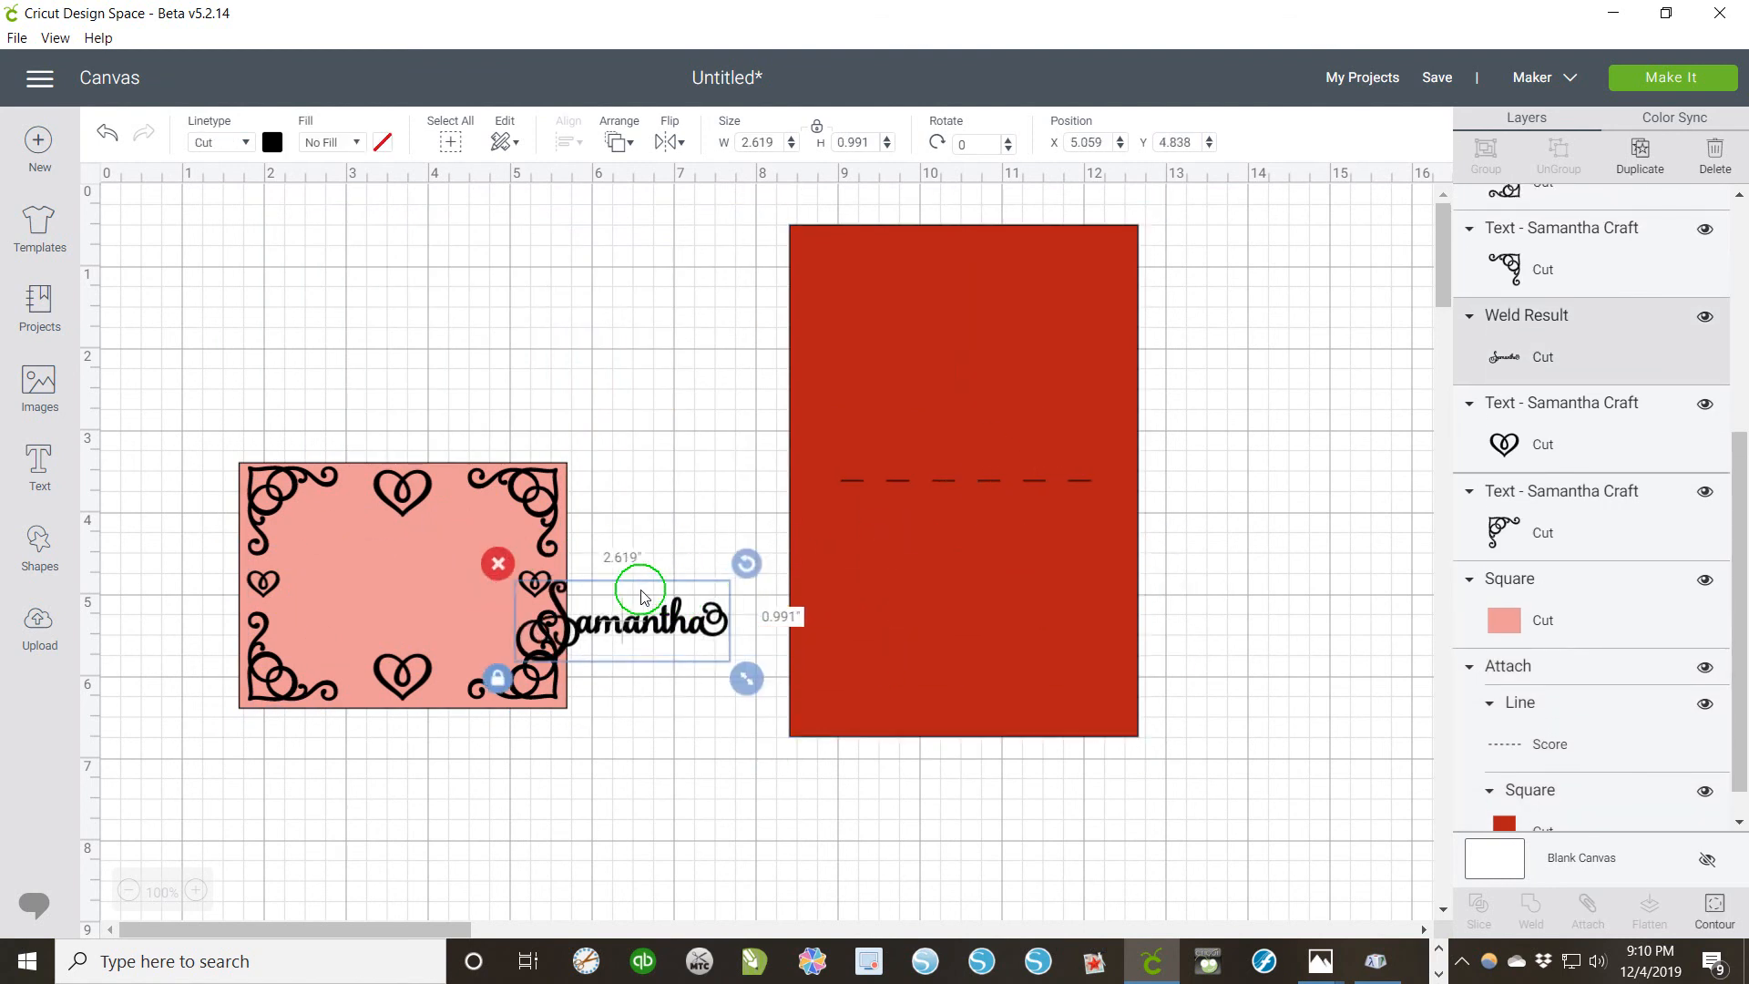
pyautogui.hotkey('ctrl', 'z')
pyautogui.moveTo(469, 633); pyautogui.dragTo(518, 625)
pyautogui.hotkey('ctrl', 'z')
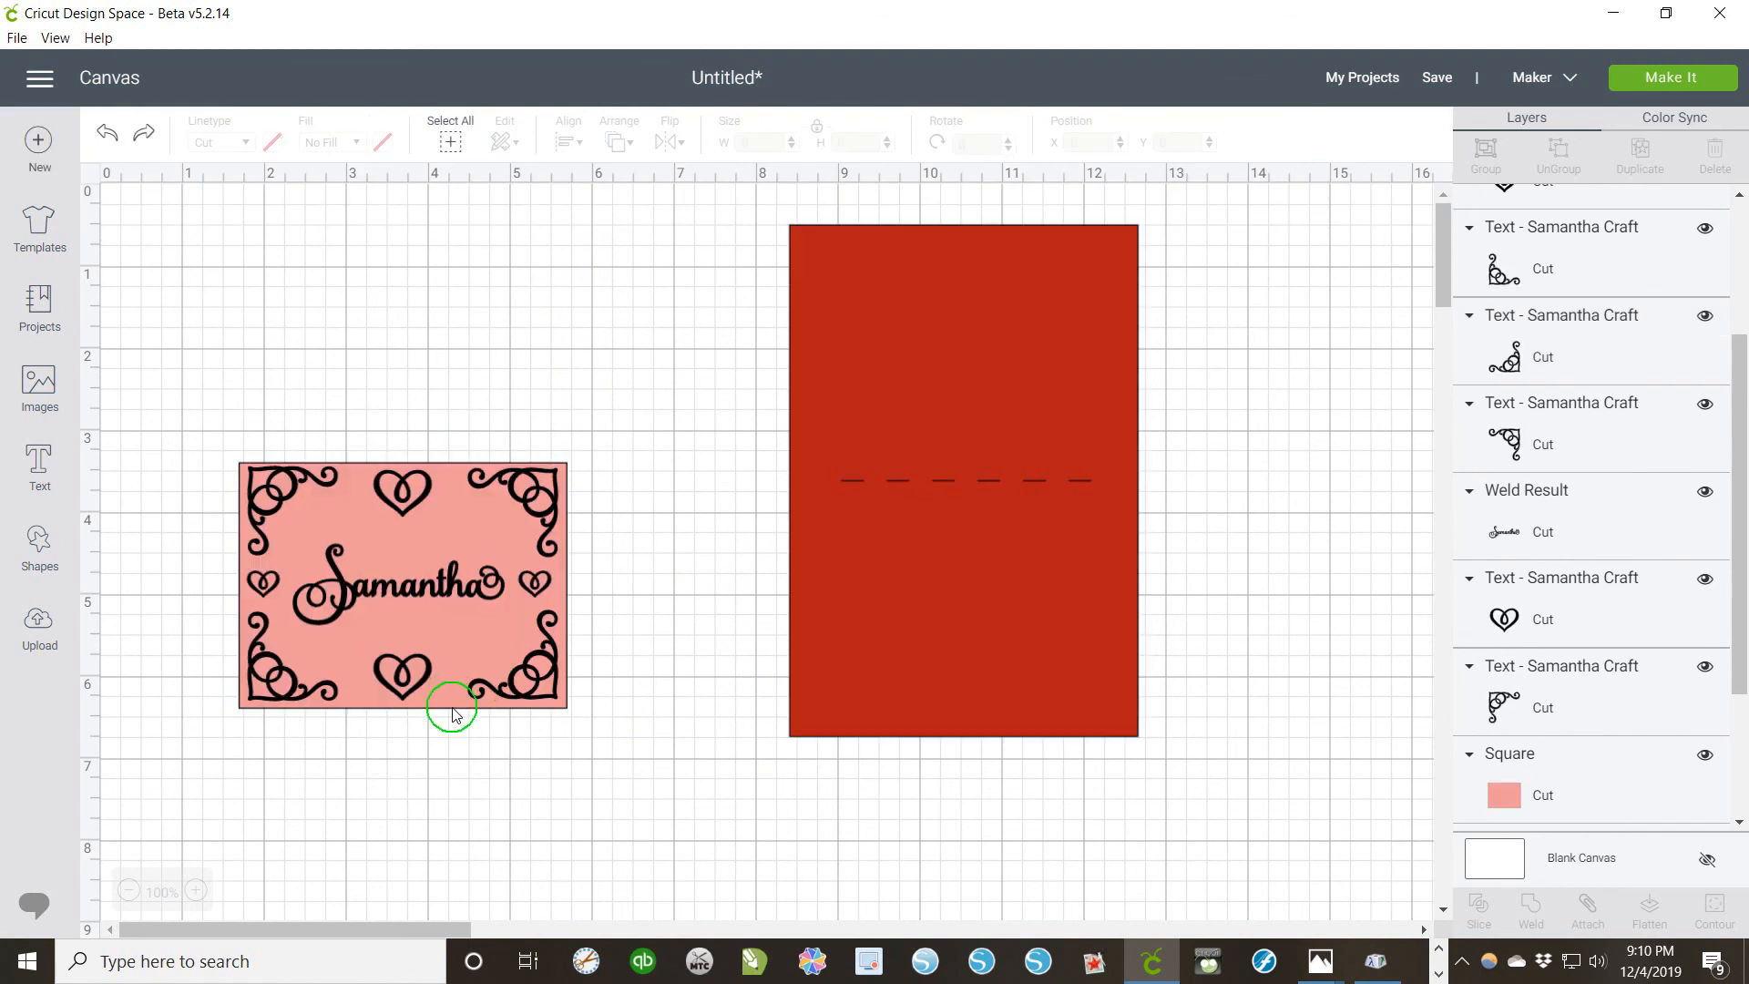
pyautogui.moveTo(451, 701); pyautogui.dragTo(1082, 825)
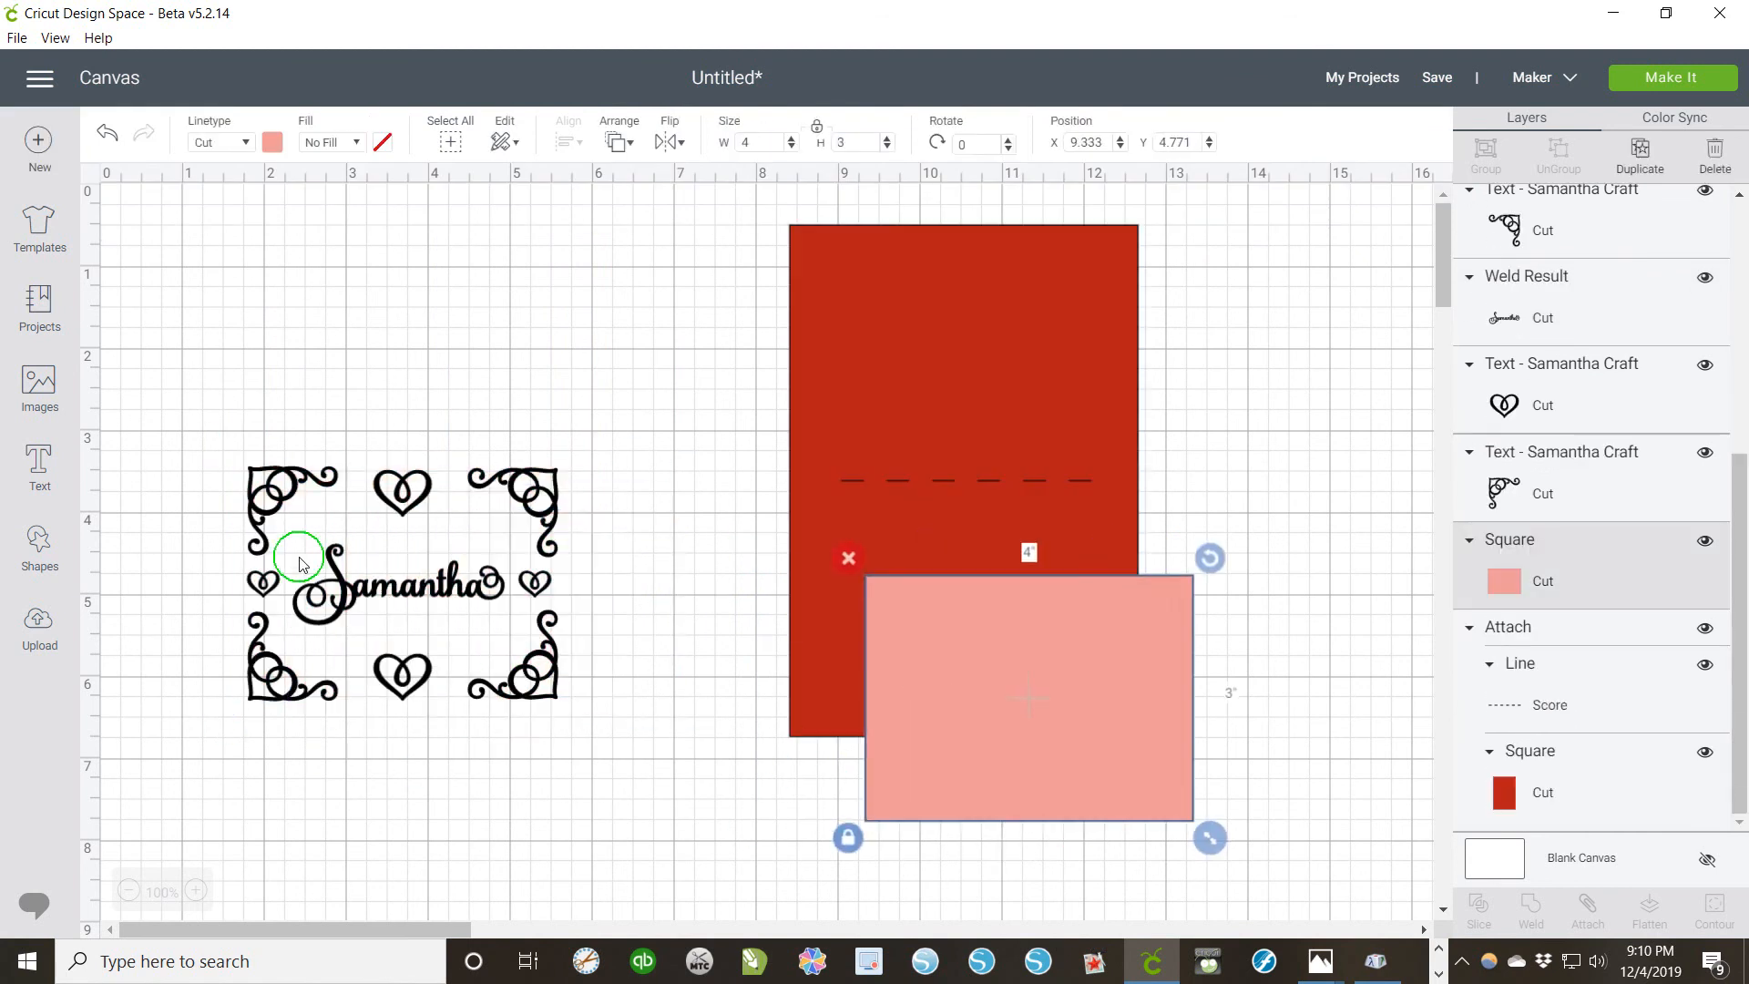
# Step: Recolor the black name, hearts and corner flourishes to the bright red material color
pyautogui.moveTo(221, 443); pyautogui.dragTo(635, 749)
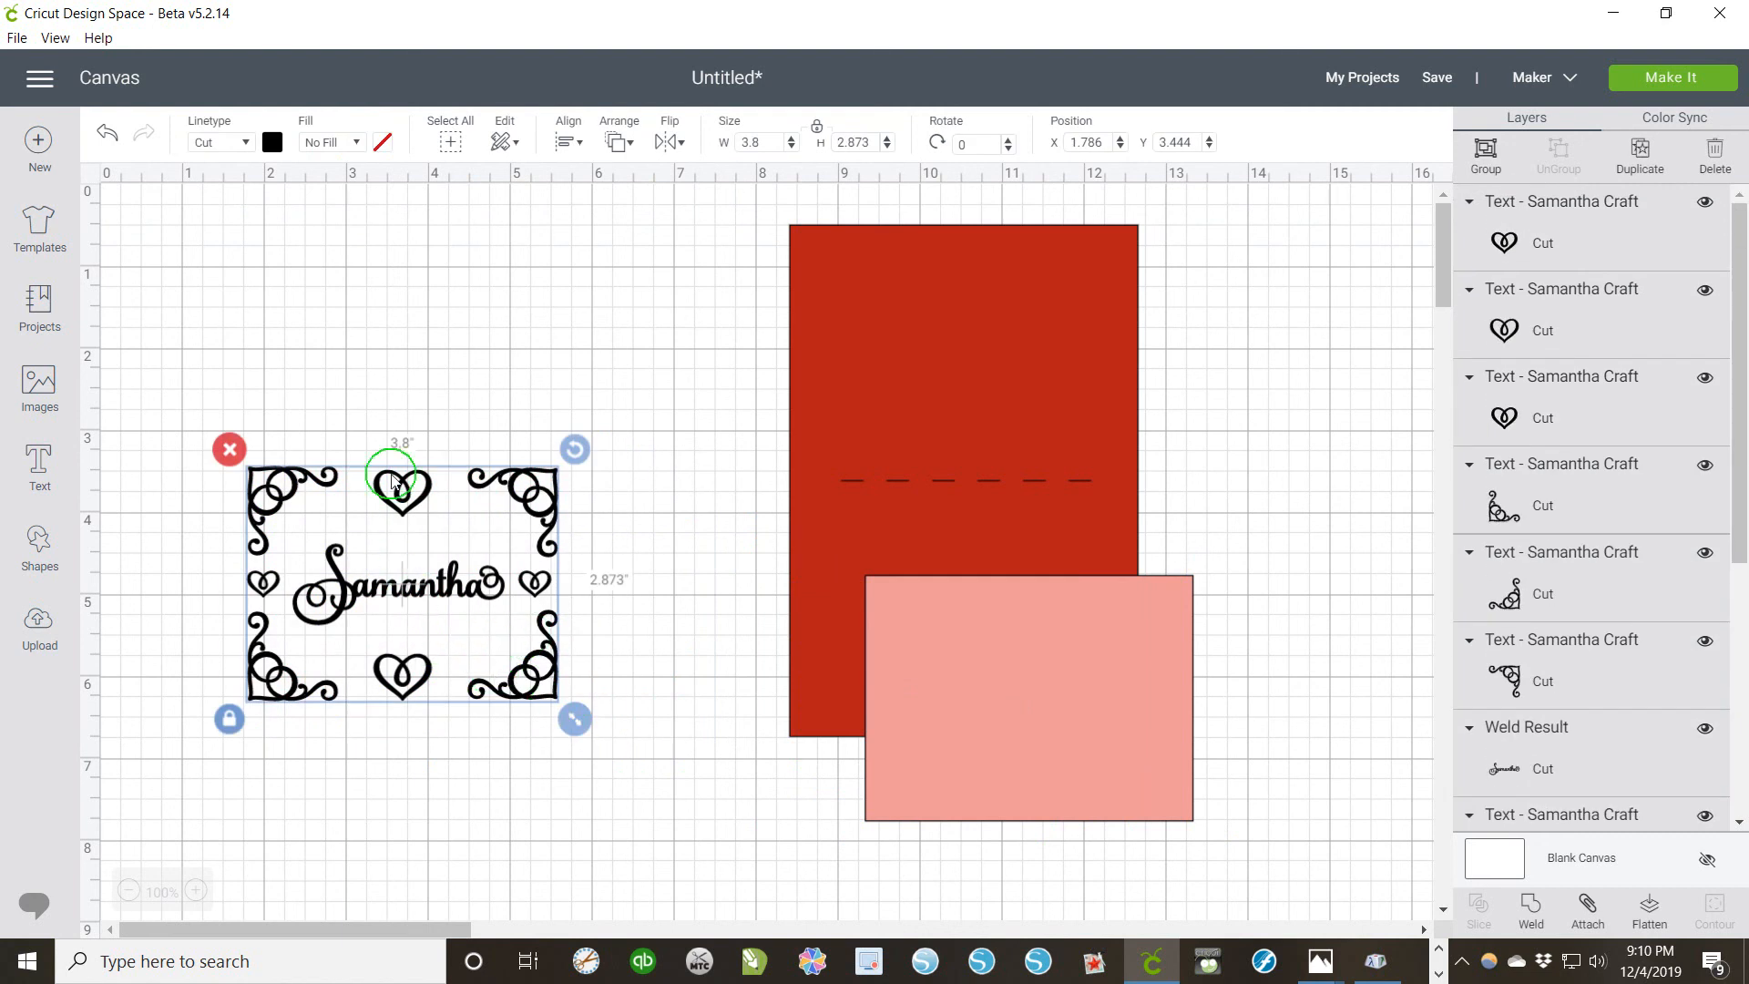
pyautogui.click(274, 144)
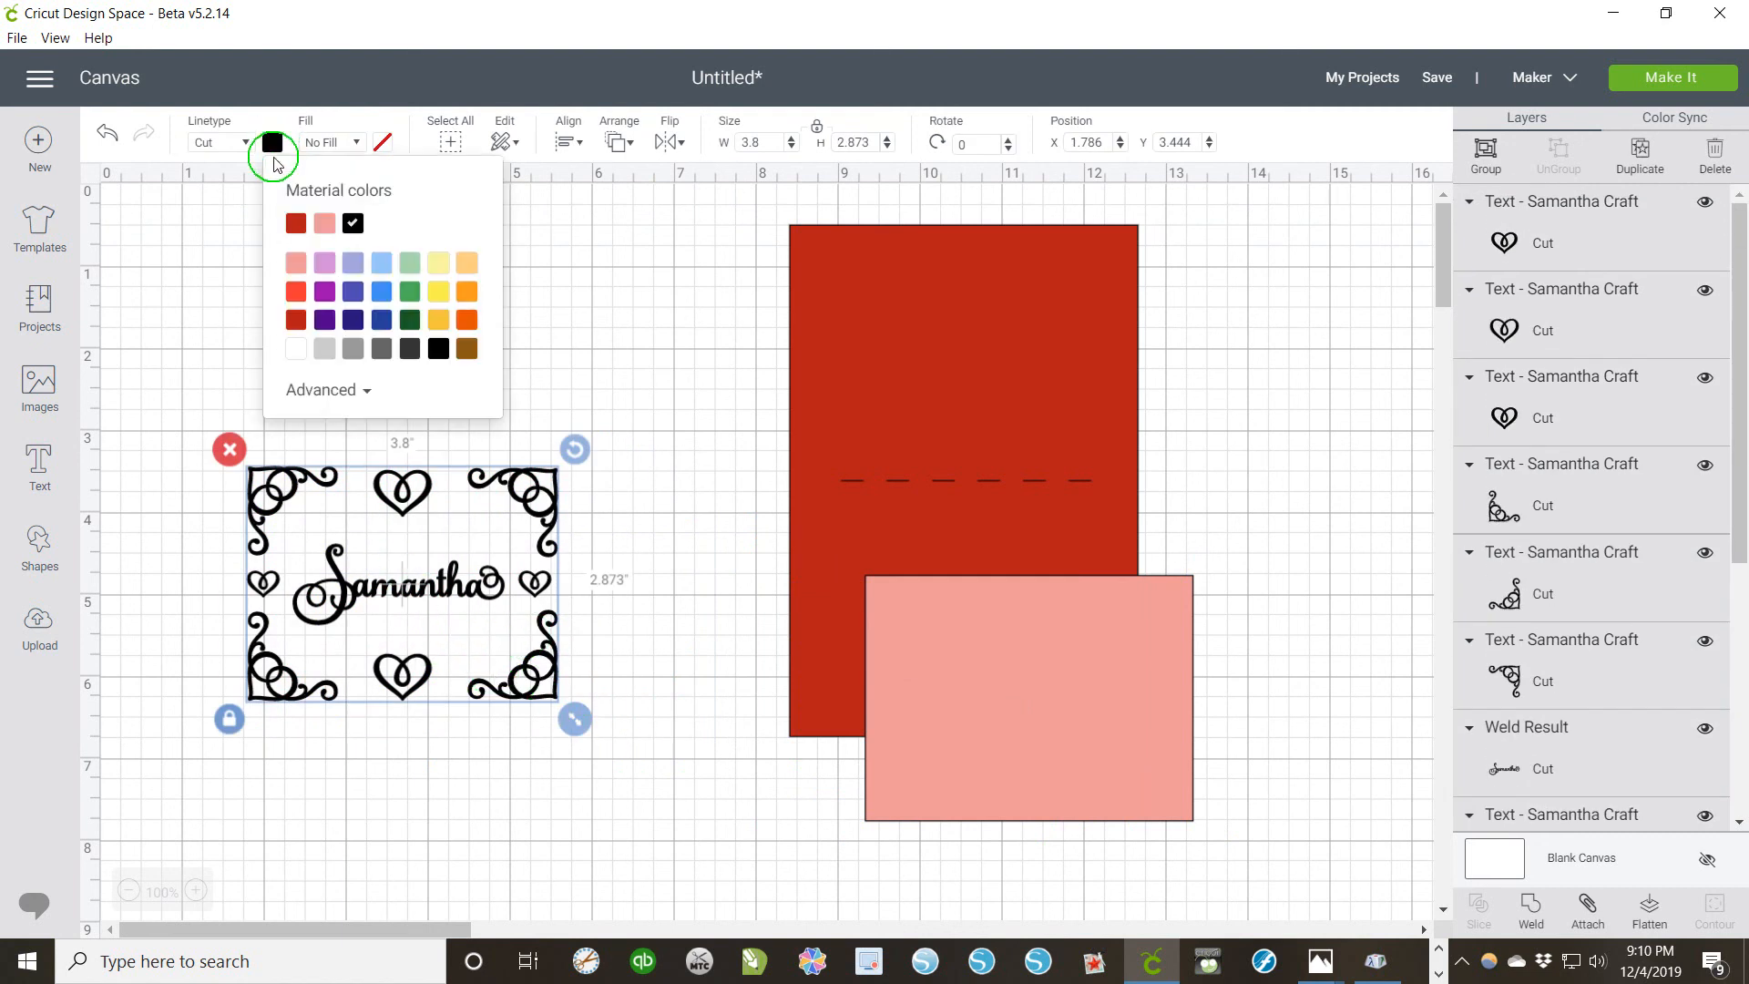
pyautogui.click(294, 293)
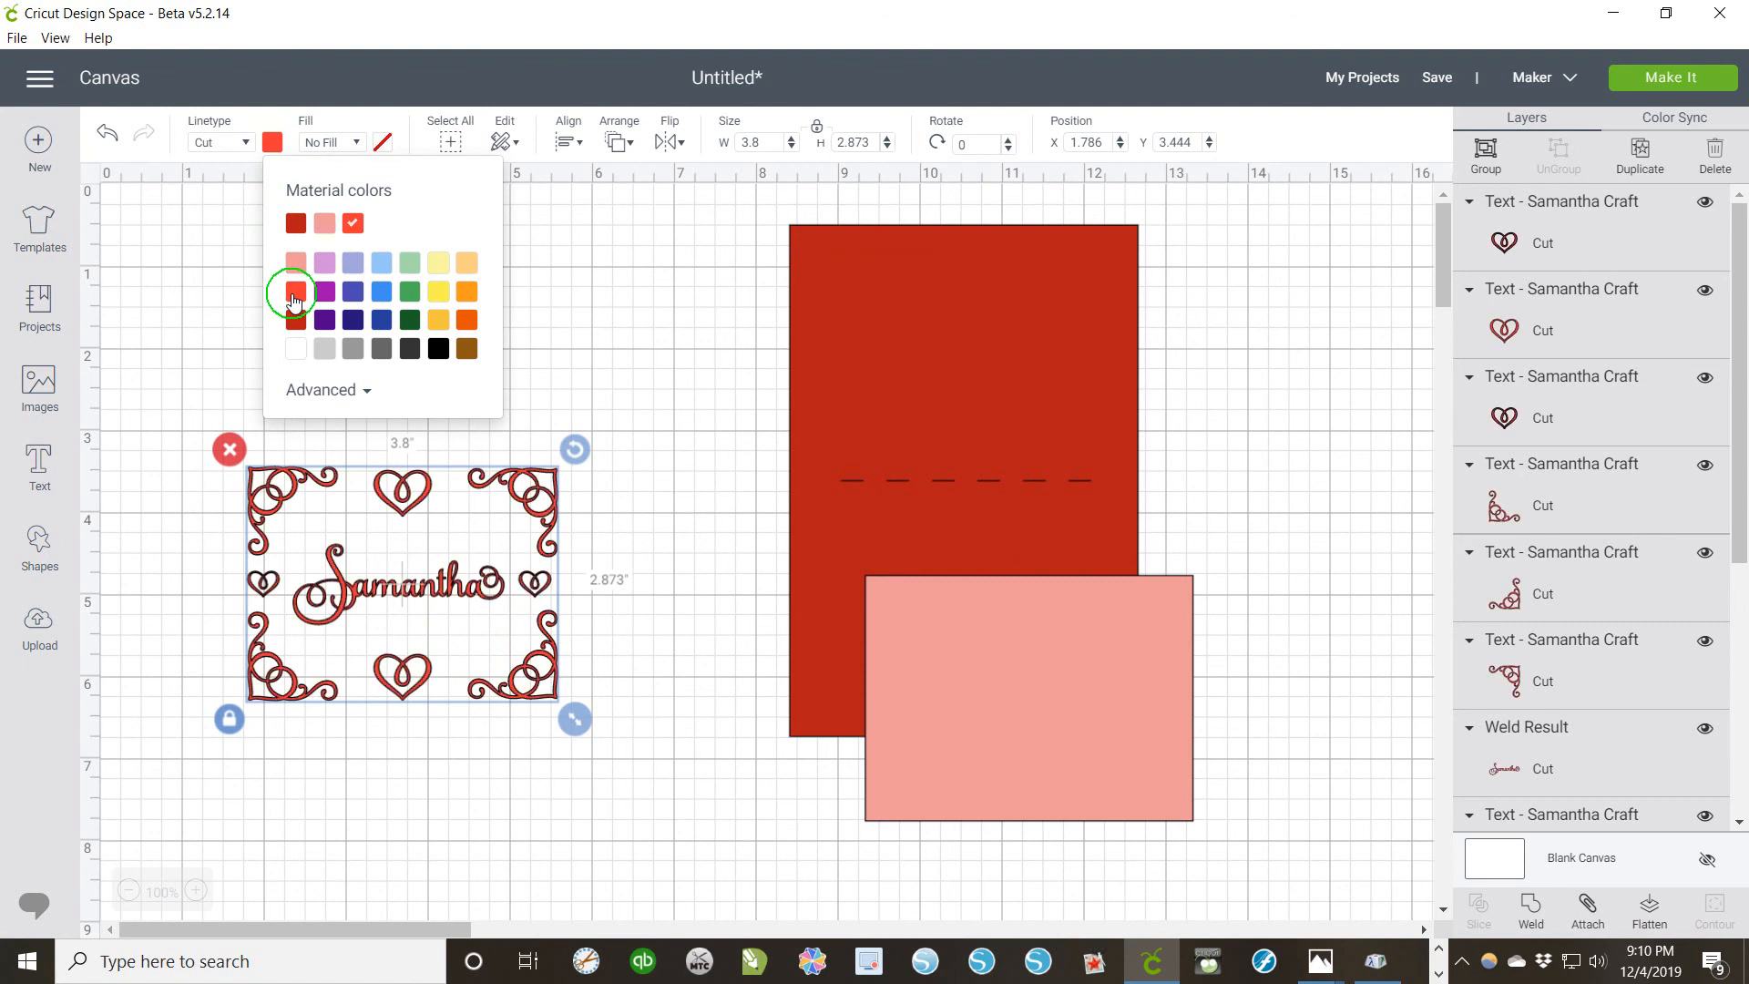
pyautogui.click(560, 391)
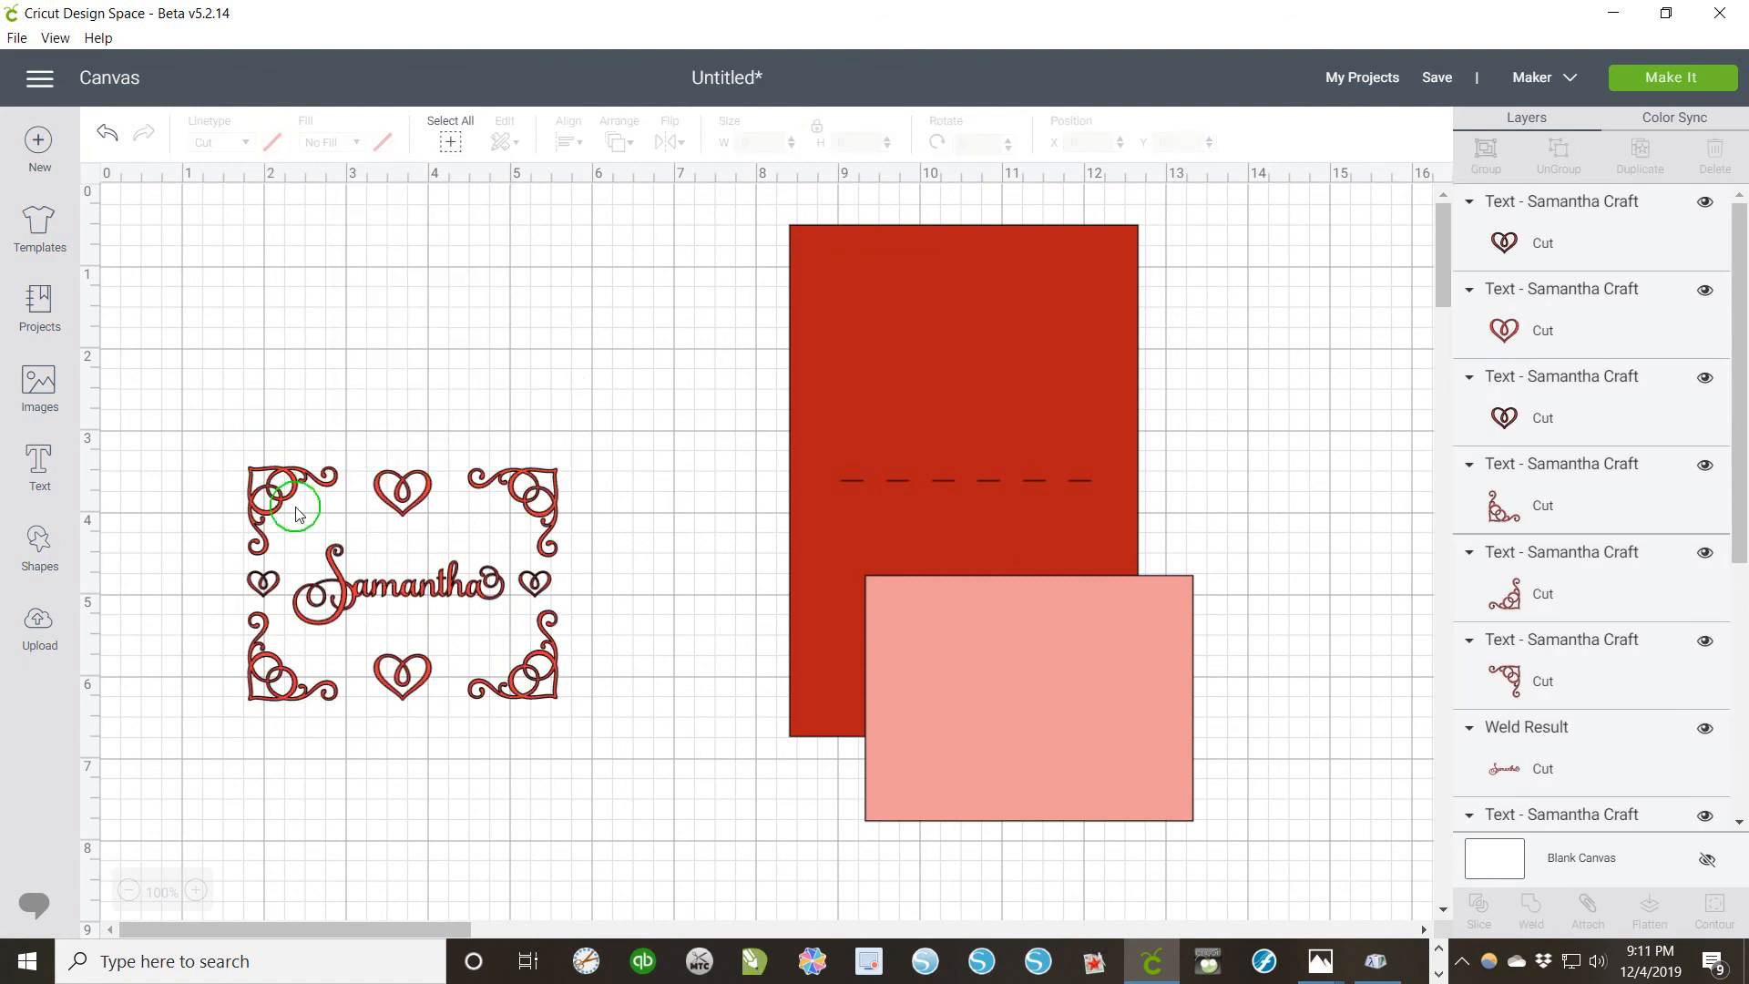
# Step: Try to center the decorative pieces and the pink rectangle on each other with Align Center, and undo the alignment
pyautogui.click(944, 714)
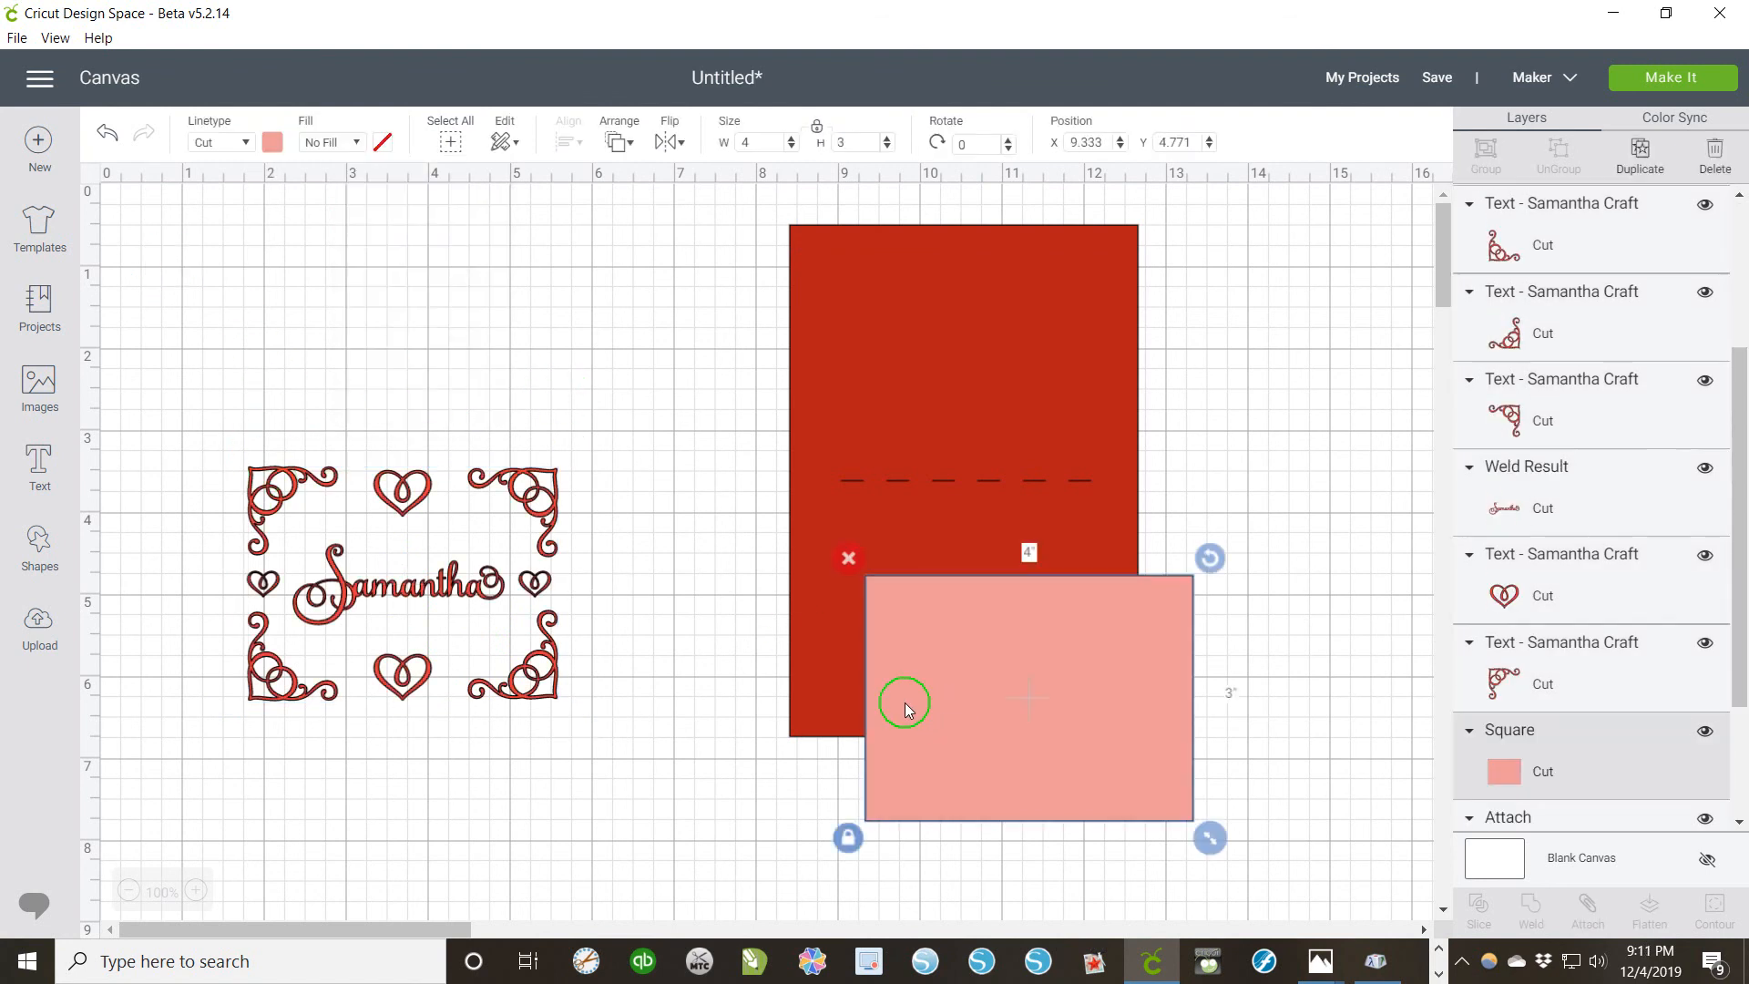
pyautogui.keyDown('shift'); pyautogui.click(480, 596); pyautogui.keyUp('shift')
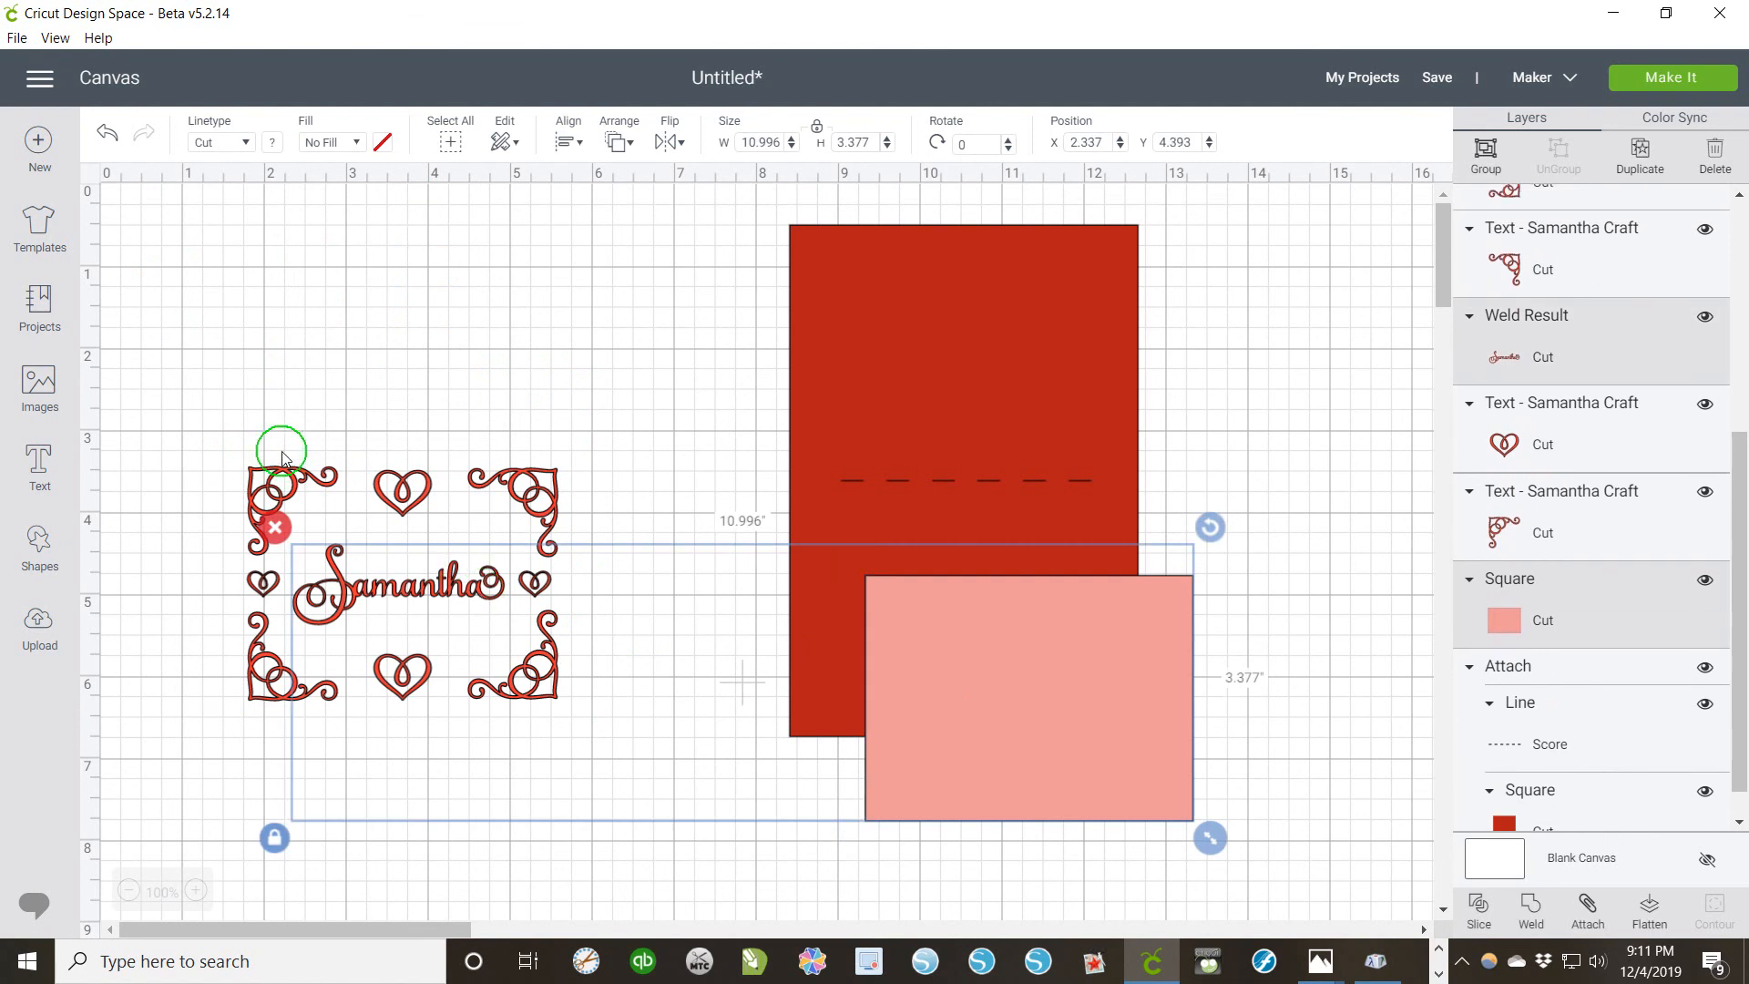
pyautogui.moveTo(209, 420); pyautogui.dragTo(644, 756)
pyautogui.rightClick(424, 706)
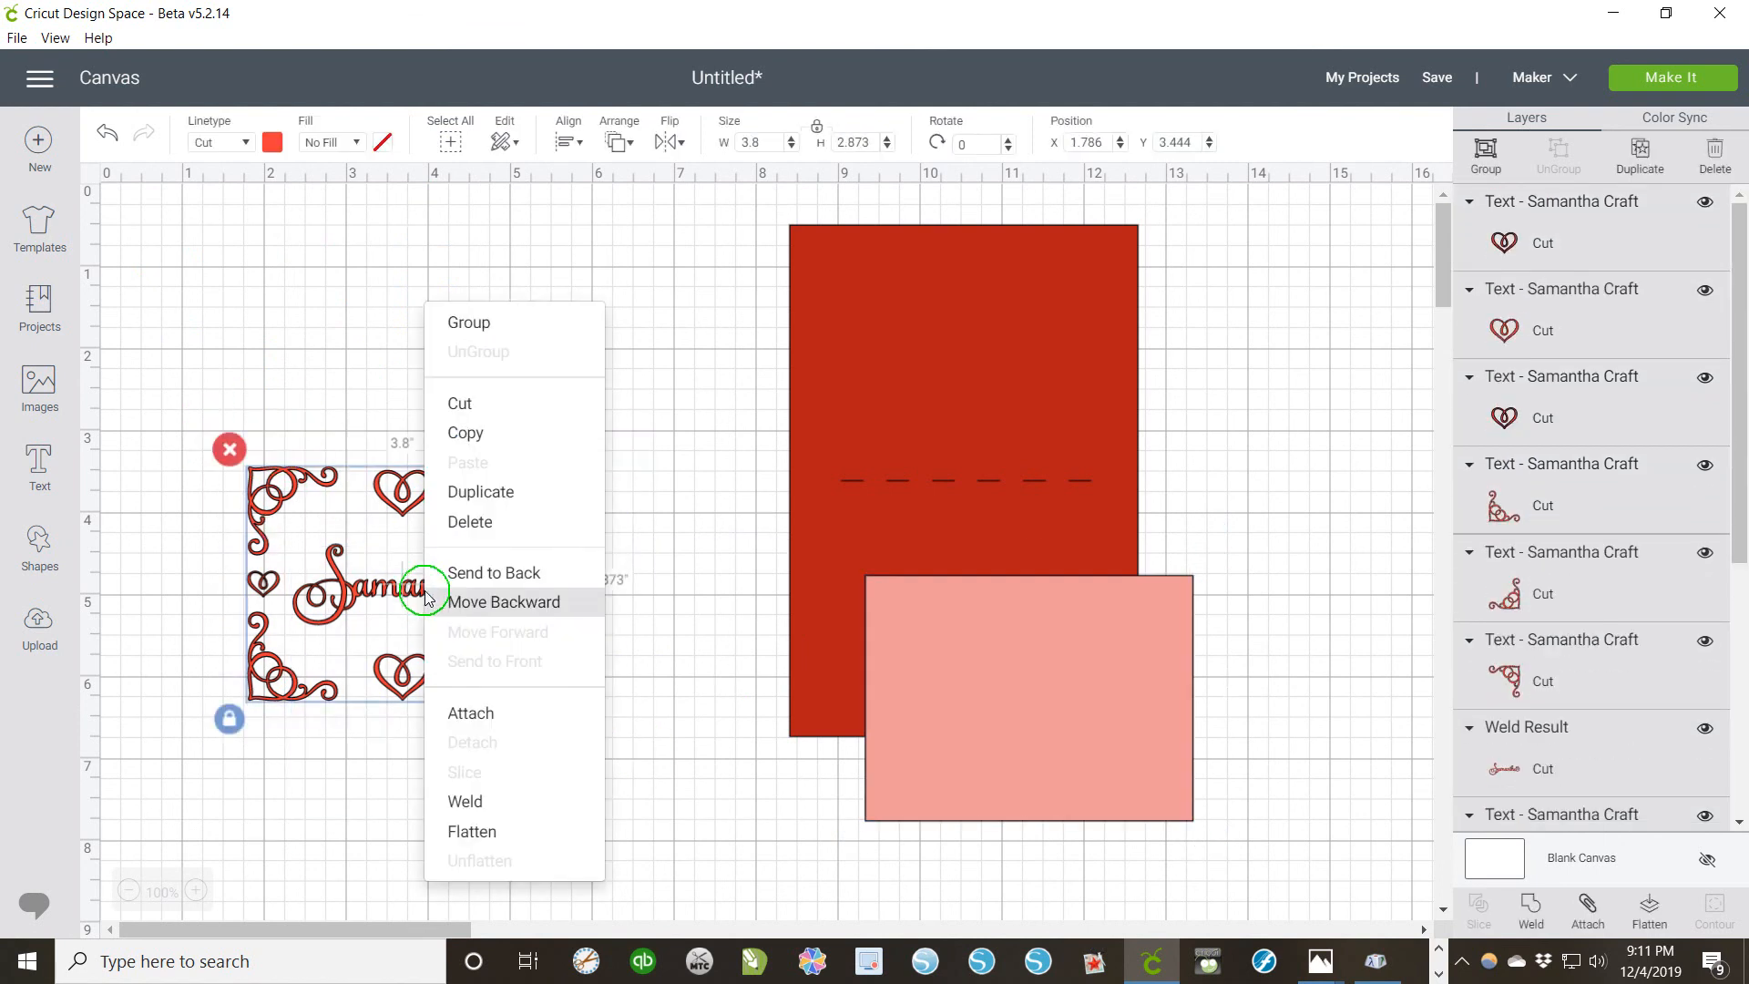
pyautogui.click(507, 386)
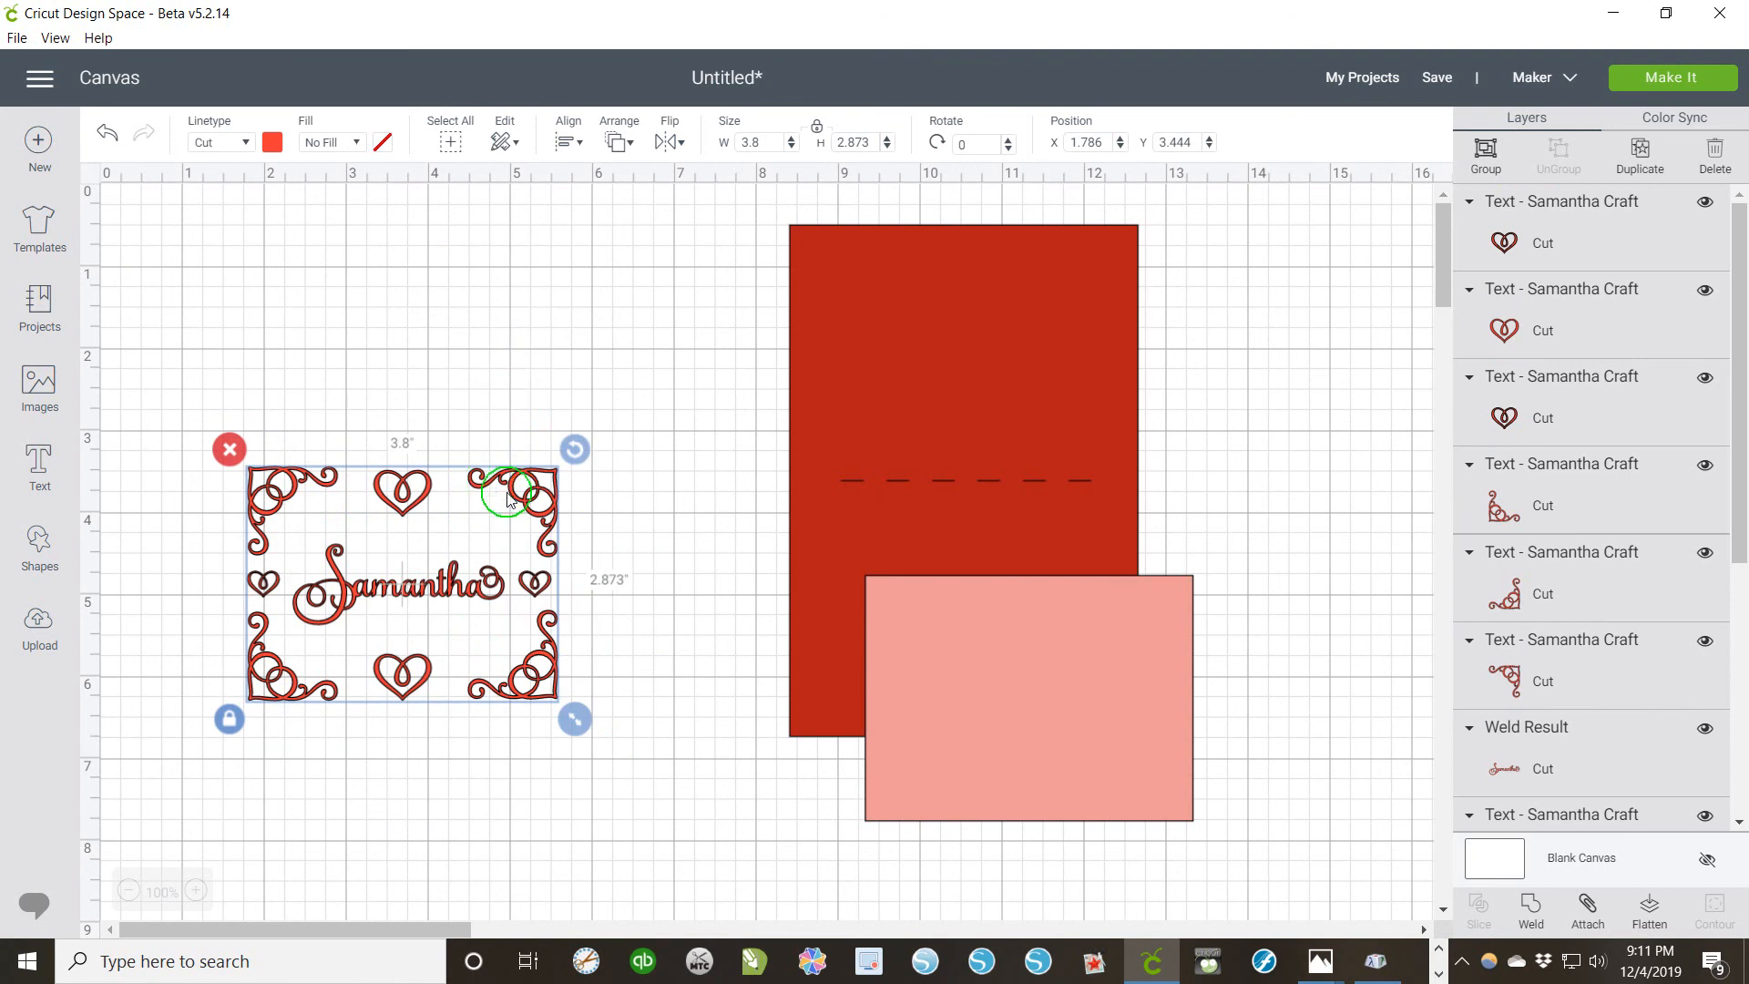
pyautogui.keyDown('shift'); pyautogui.click(968, 713); pyautogui.keyUp('shift')
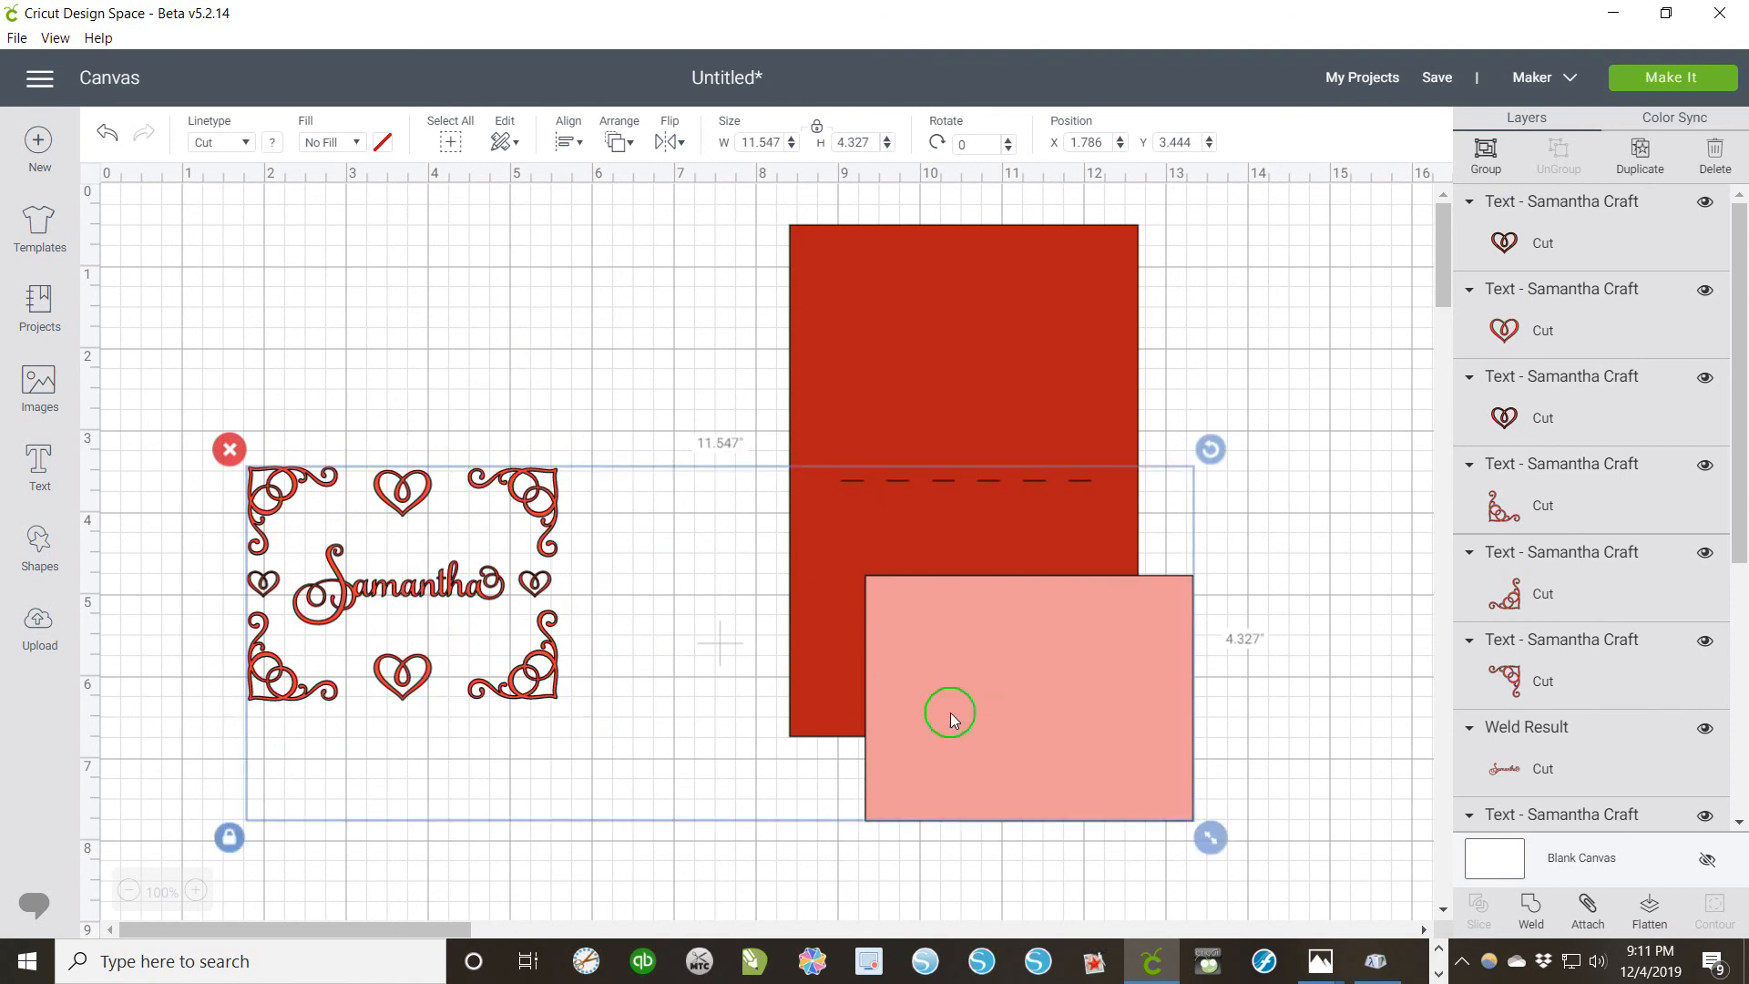
pyautogui.click(568, 139)
pyautogui.click(612, 402)
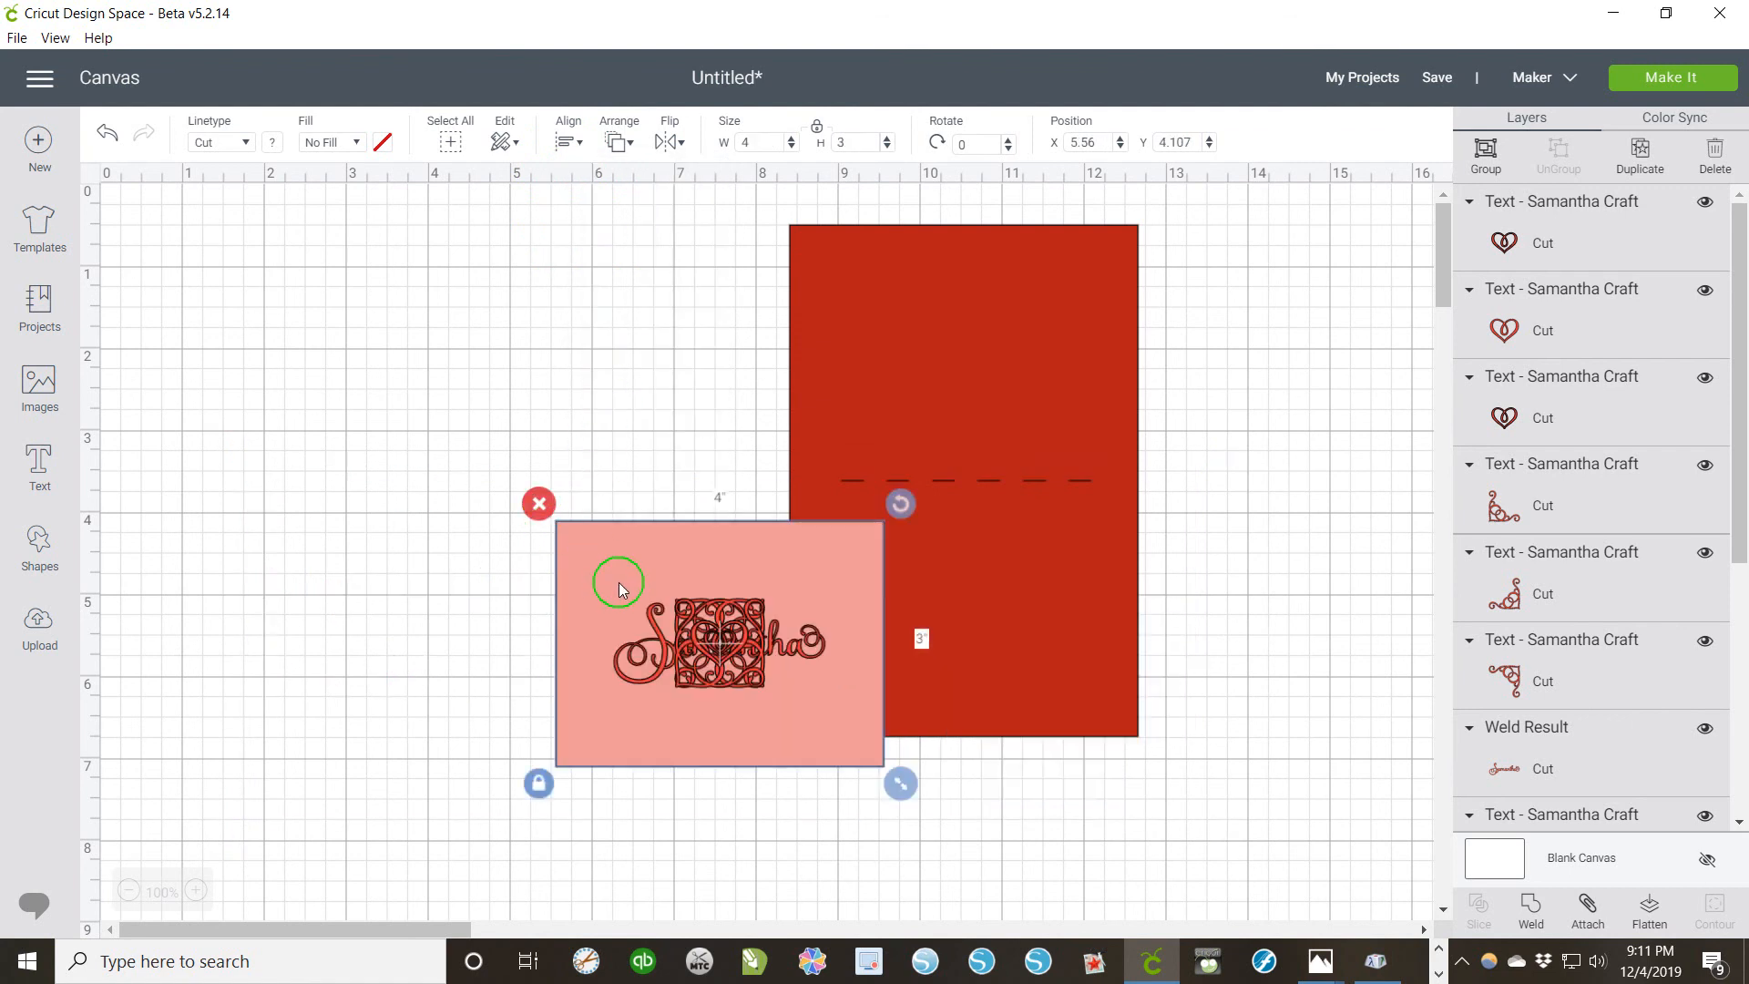
pyautogui.hotkey('ctrl', 'z')
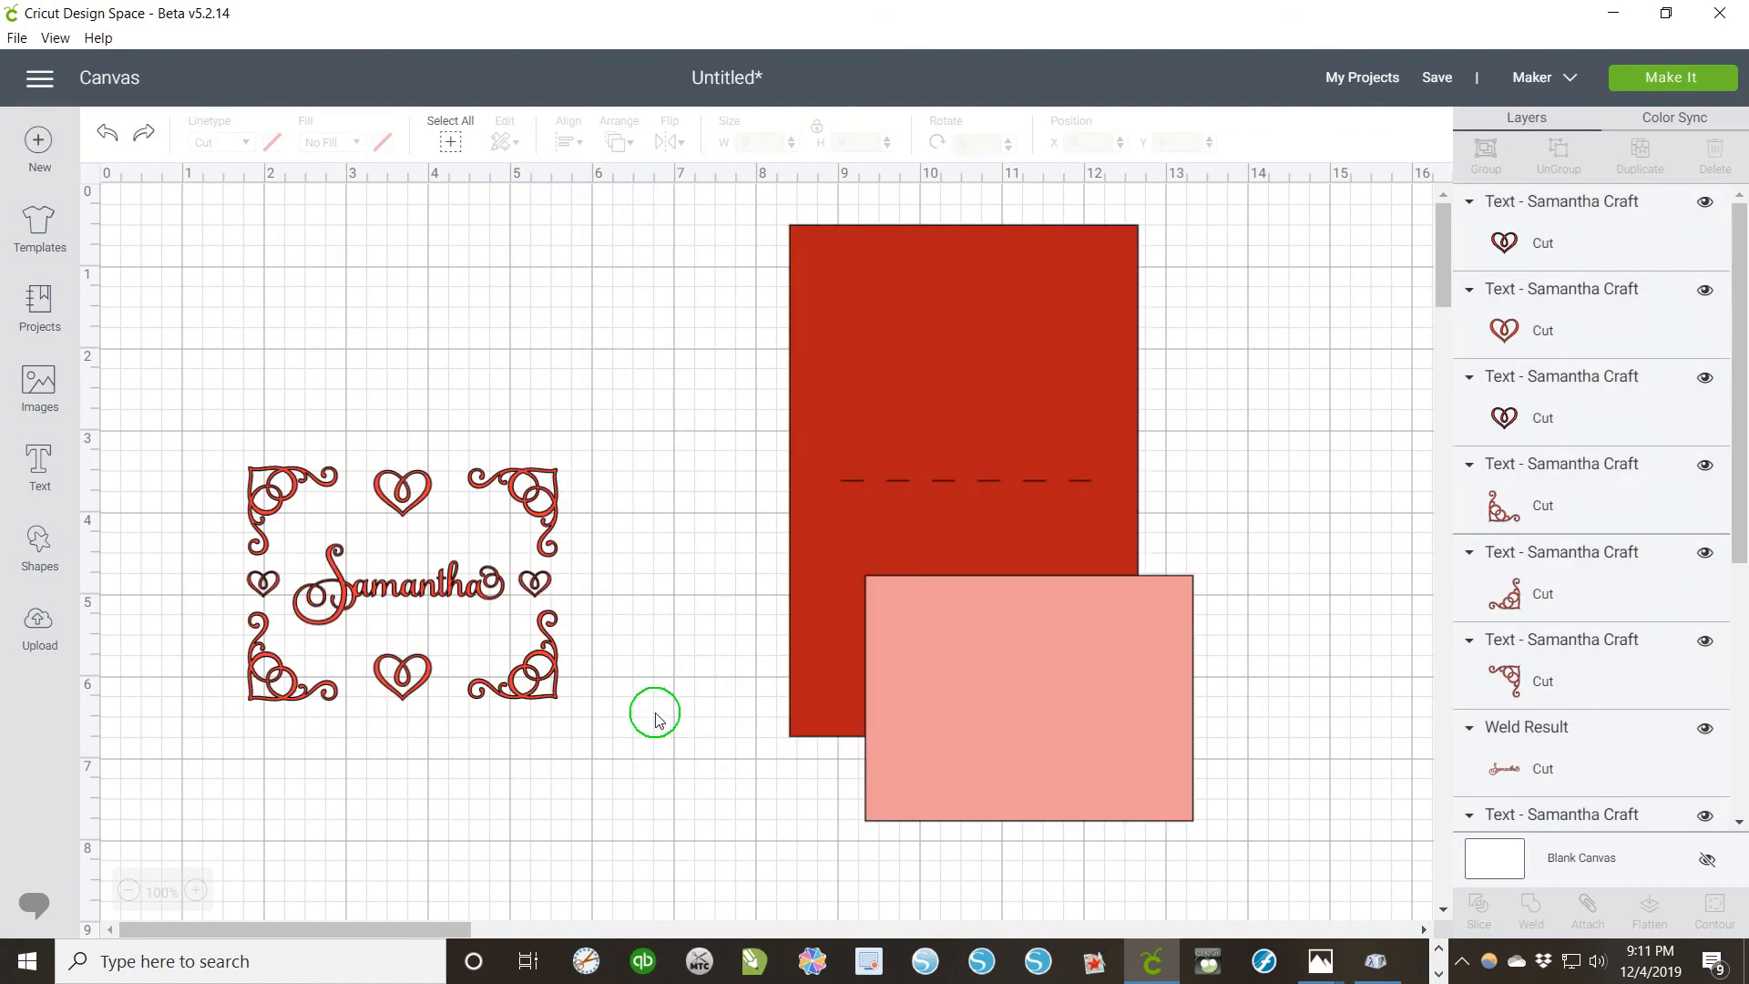
# Step: Group the red name, hearts and corner flourishes into one decorative group
pyautogui.moveTo(652, 711); pyautogui.dragTo(226, 537)
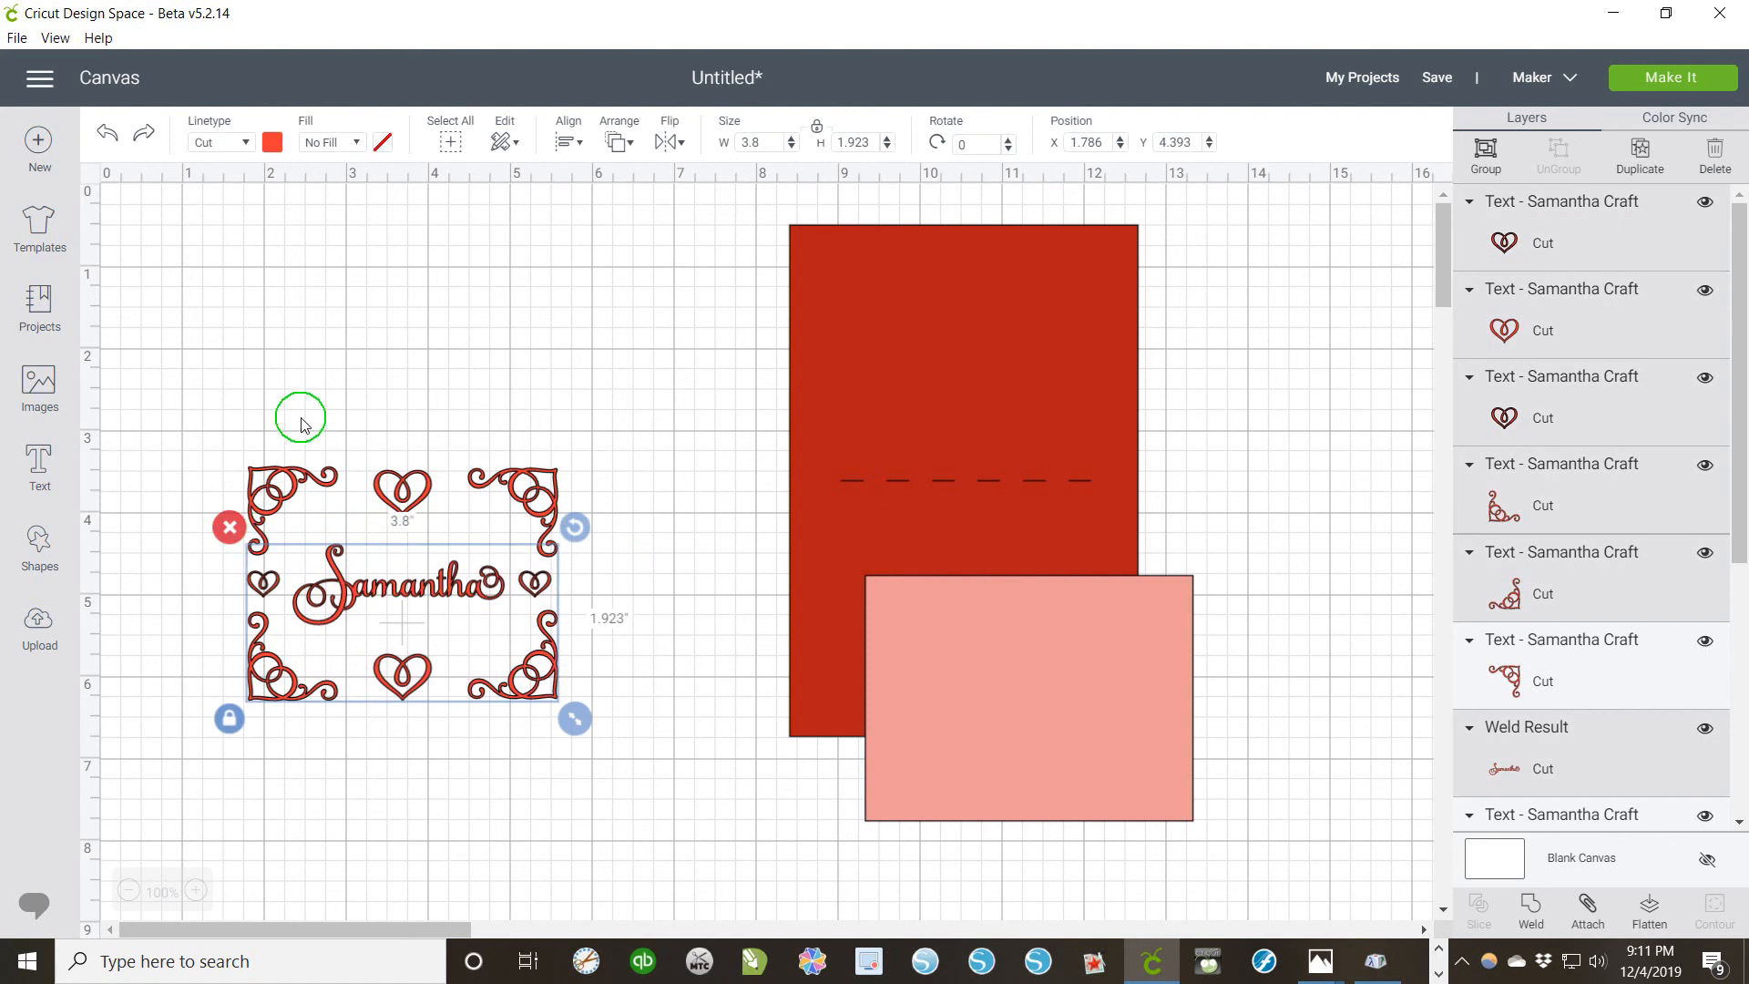
pyautogui.click(149, 429)
pyautogui.moveTo(164, 421); pyautogui.dragTo(671, 806)
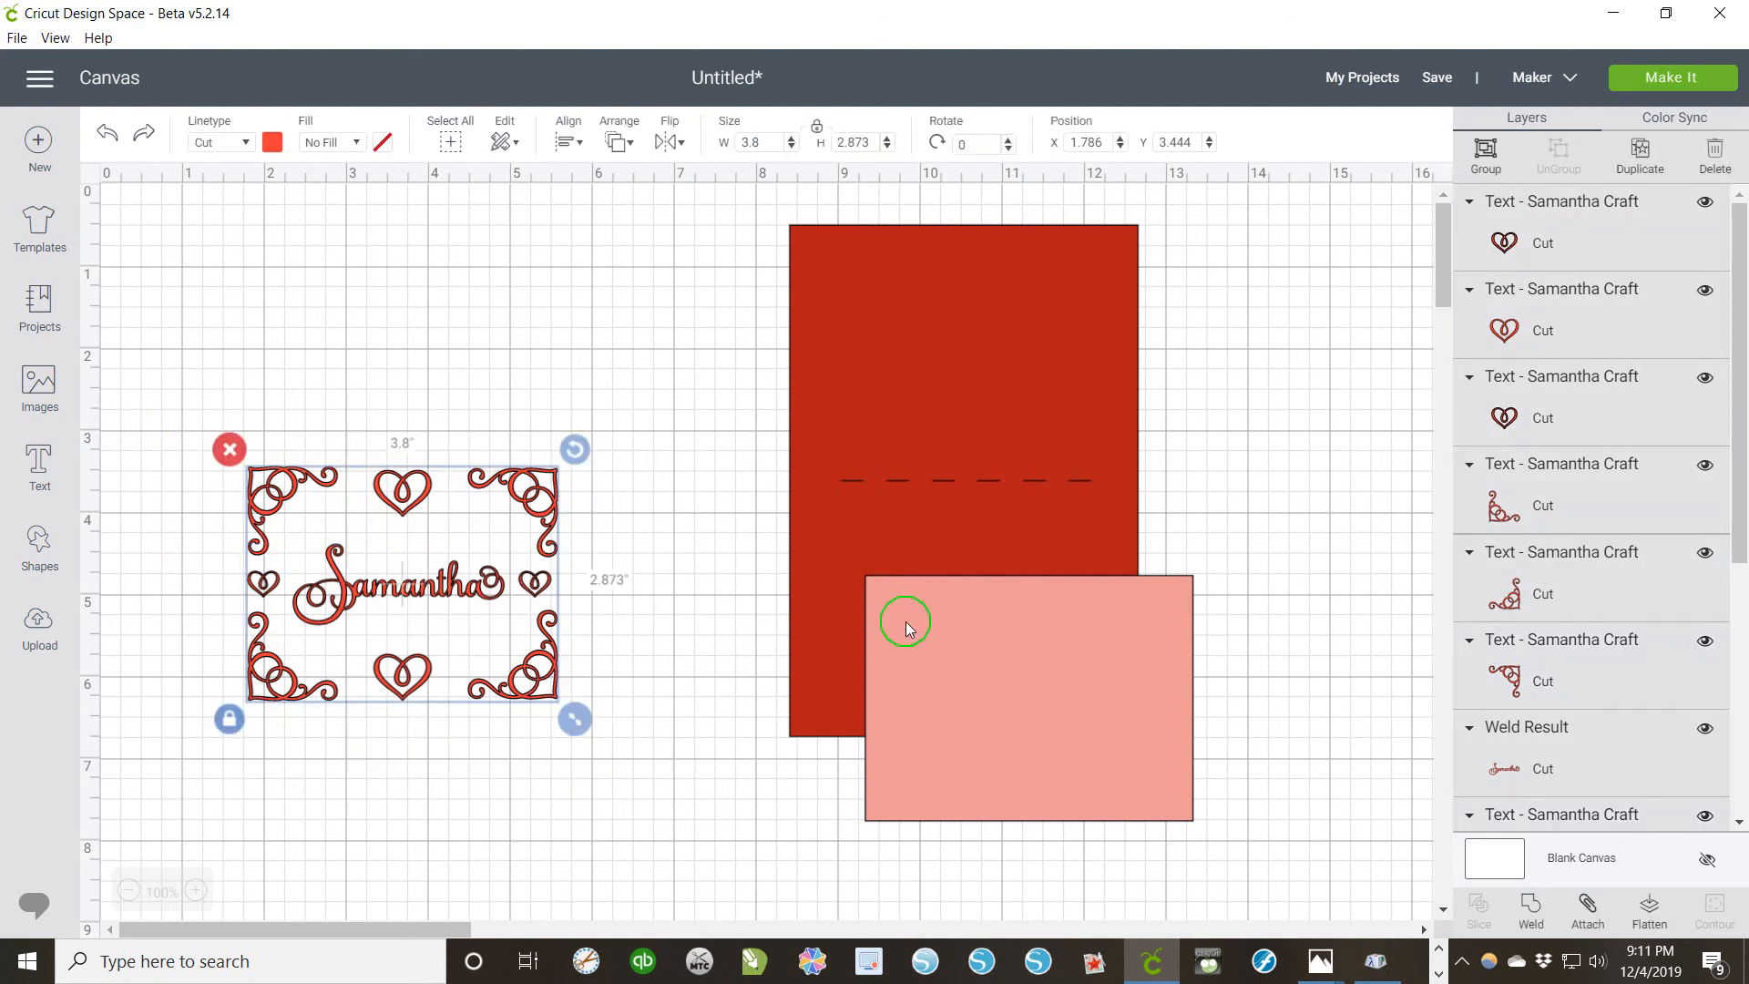
pyautogui.click(1485, 155)
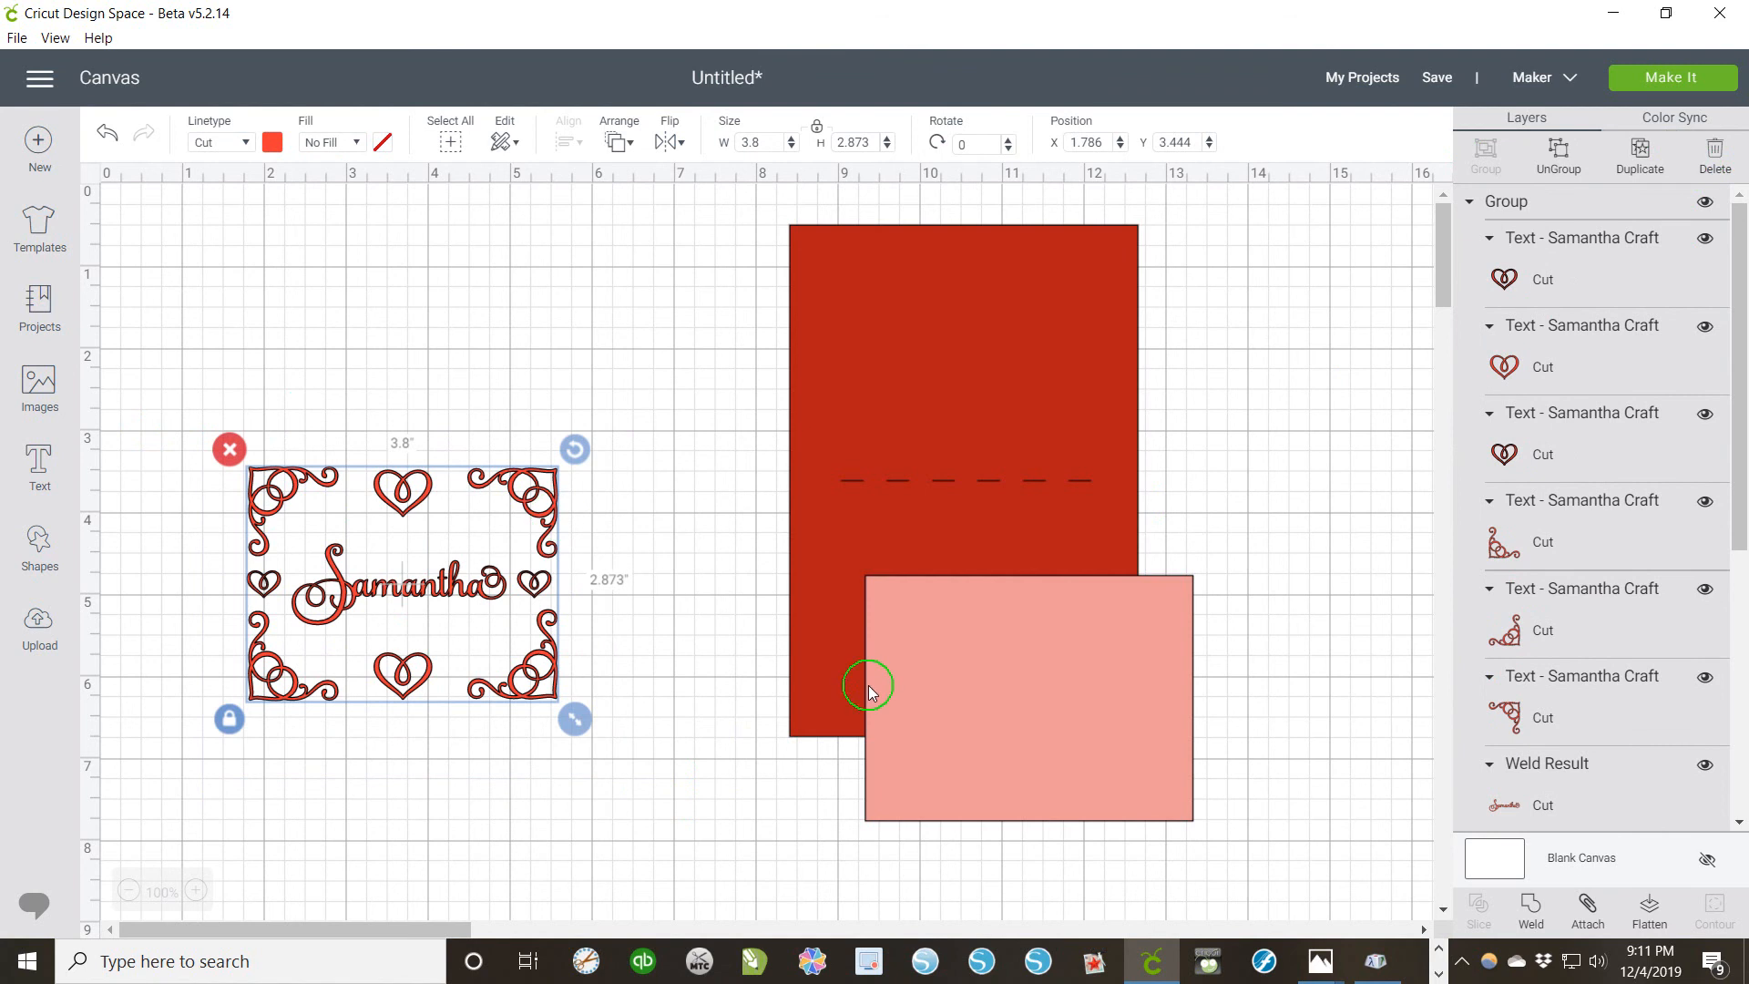
pyautogui.keyDown('shift'); pyautogui.click(929, 705); pyautogui.keyUp('shift')
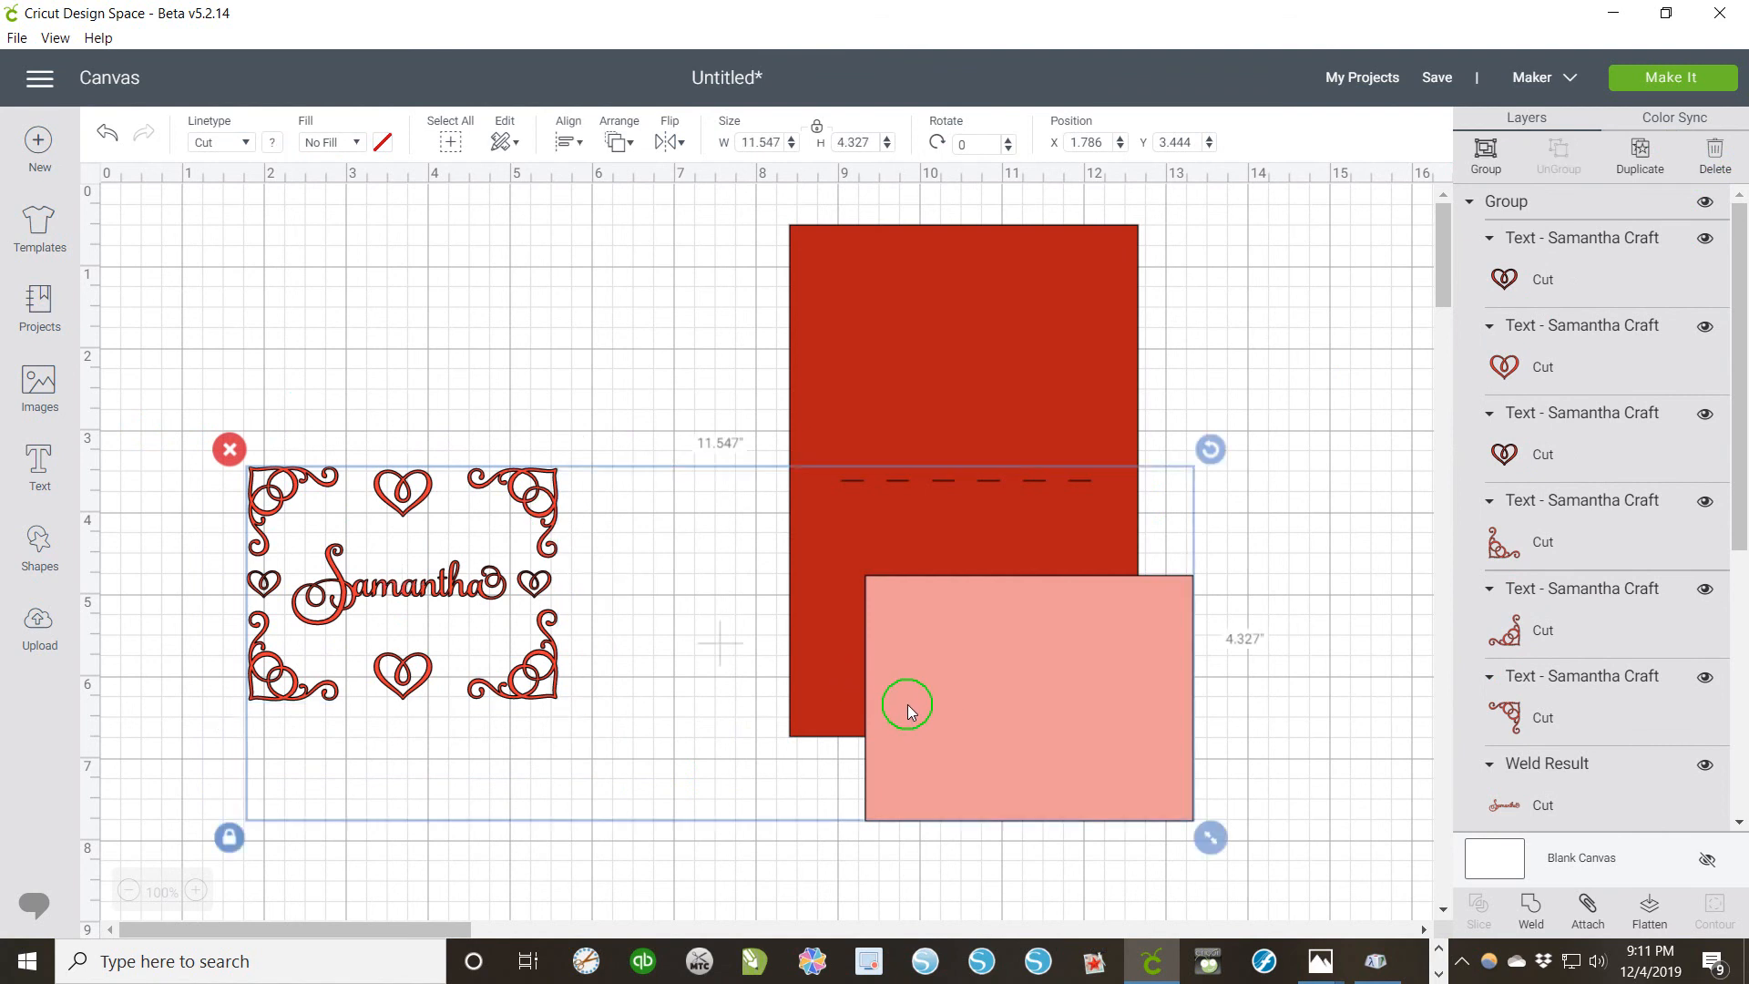
pyautogui.rightClick(905, 703)
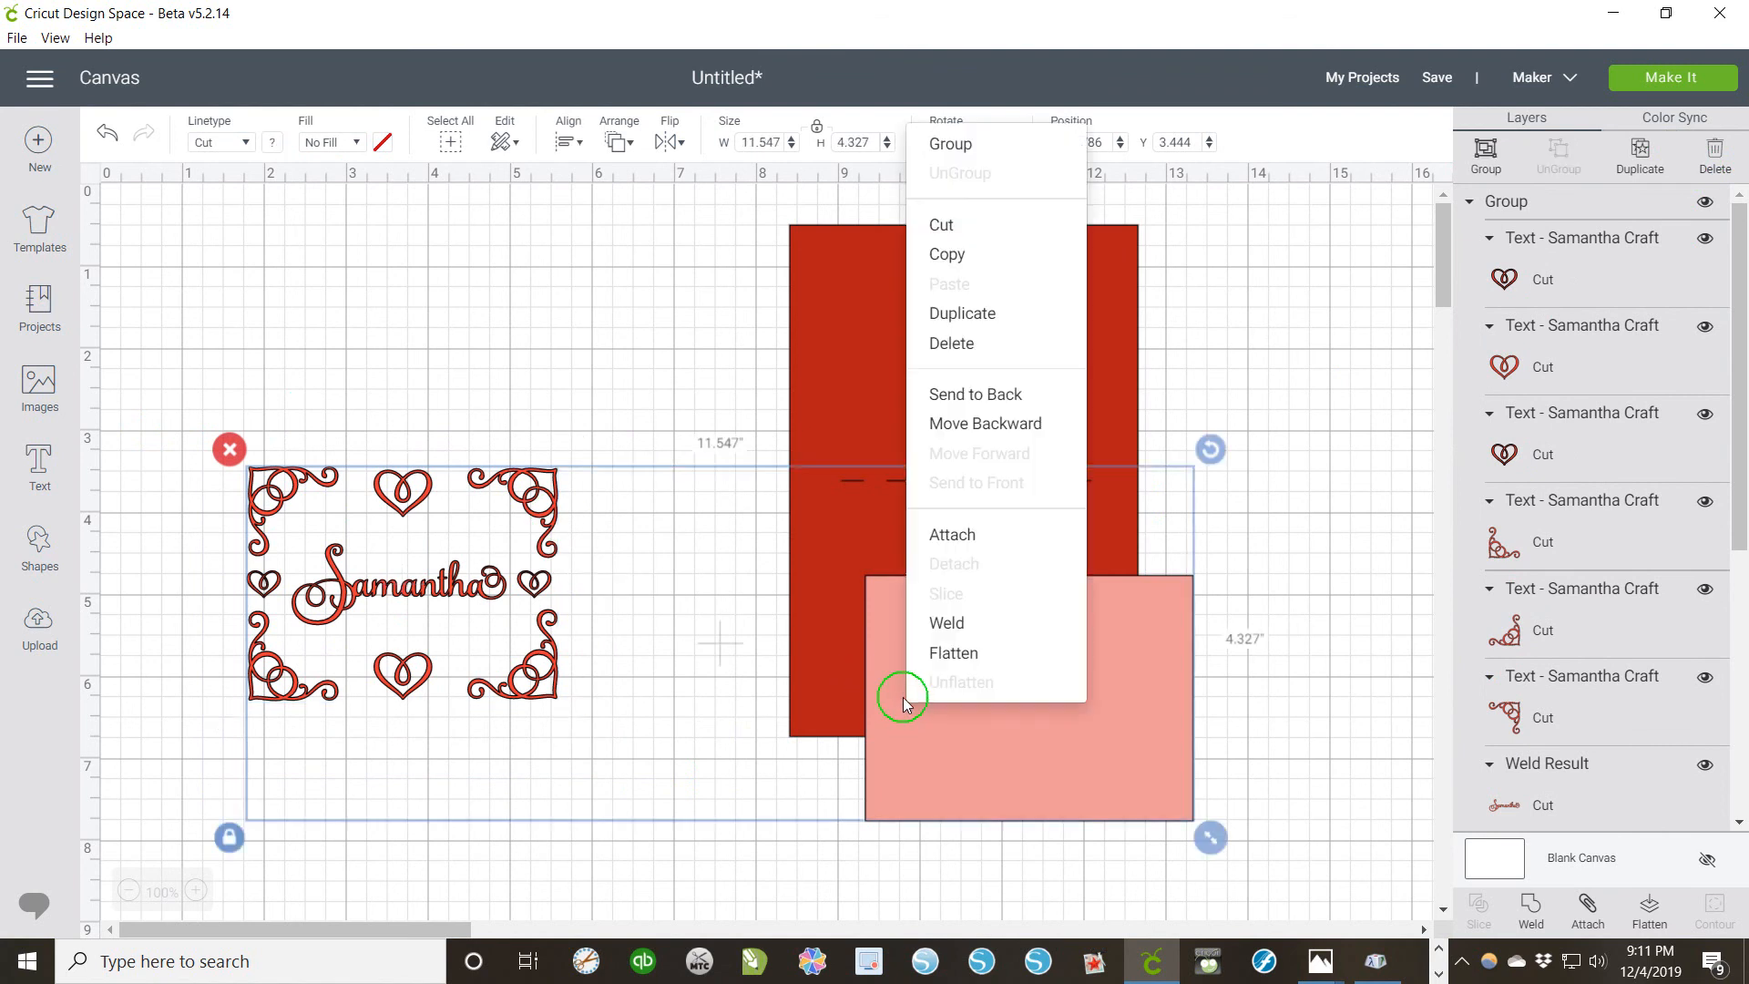
pyautogui.click(749, 844)
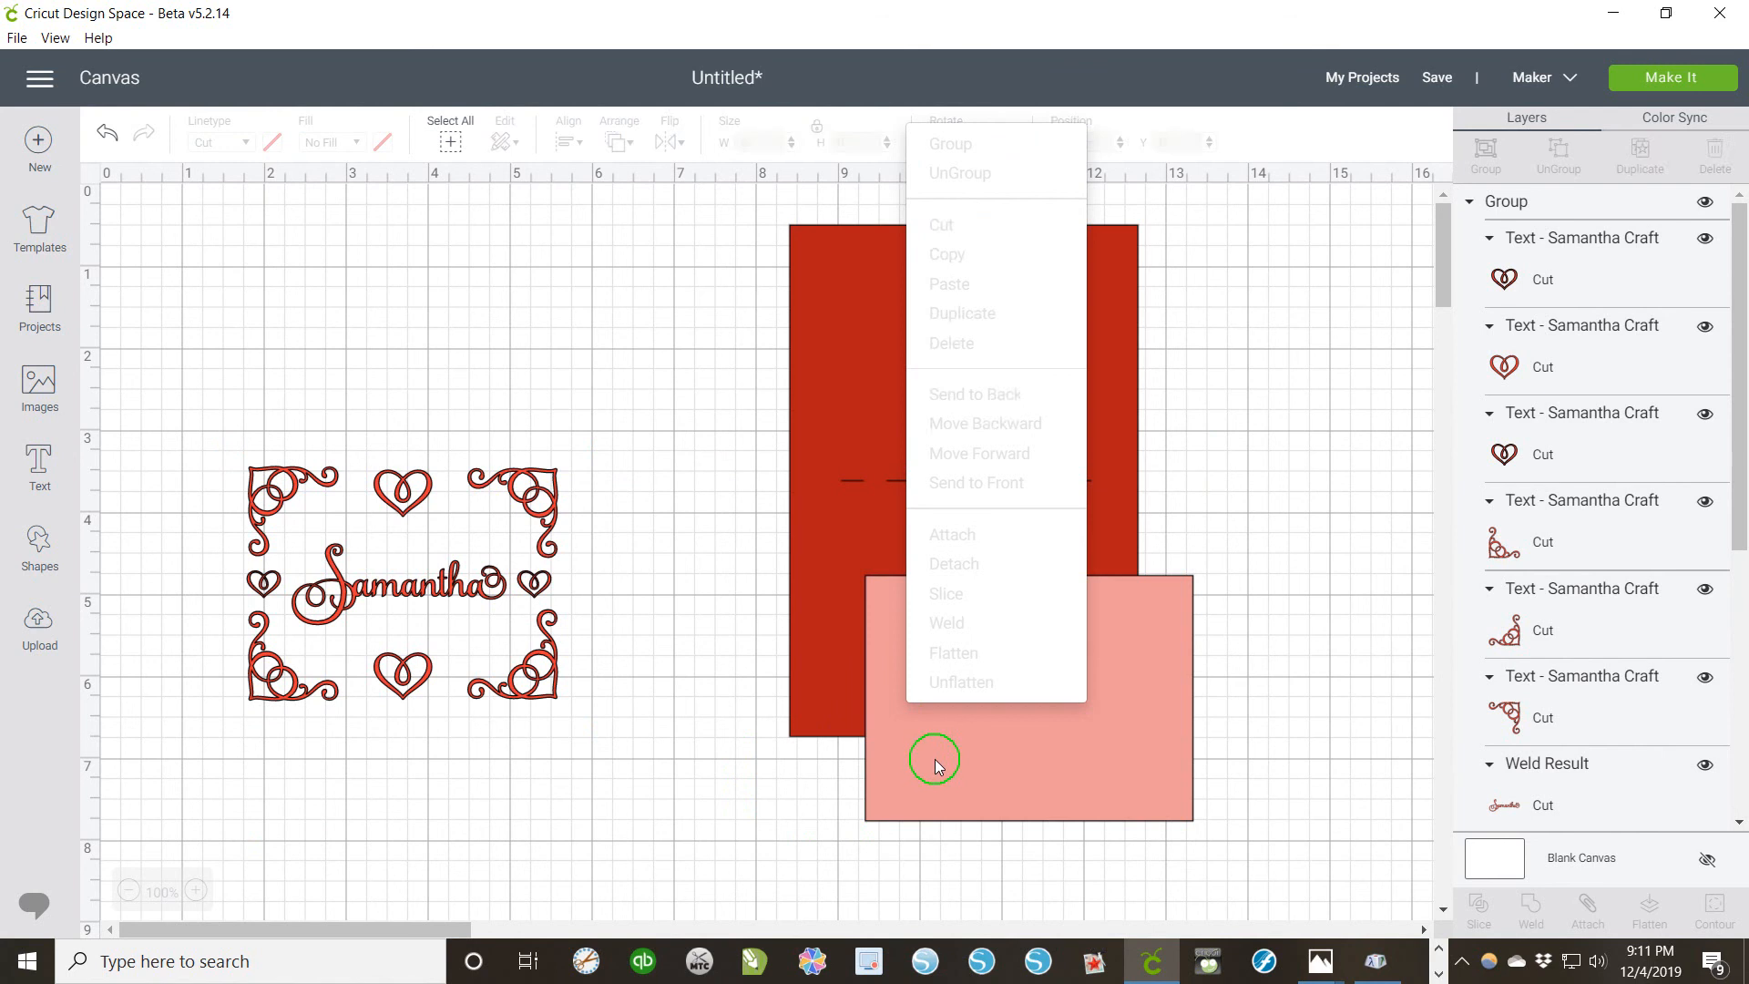
# Step: Center the decorative group and the pink rectangle on each other and move both onto the red card's lower half, at about X 8.59, Y 3.68
pyautogui.click(934, 758)
pyautogui.keyDown('shift'); pyautogui.click(538, 496); pyautogui.keyUp('shift')
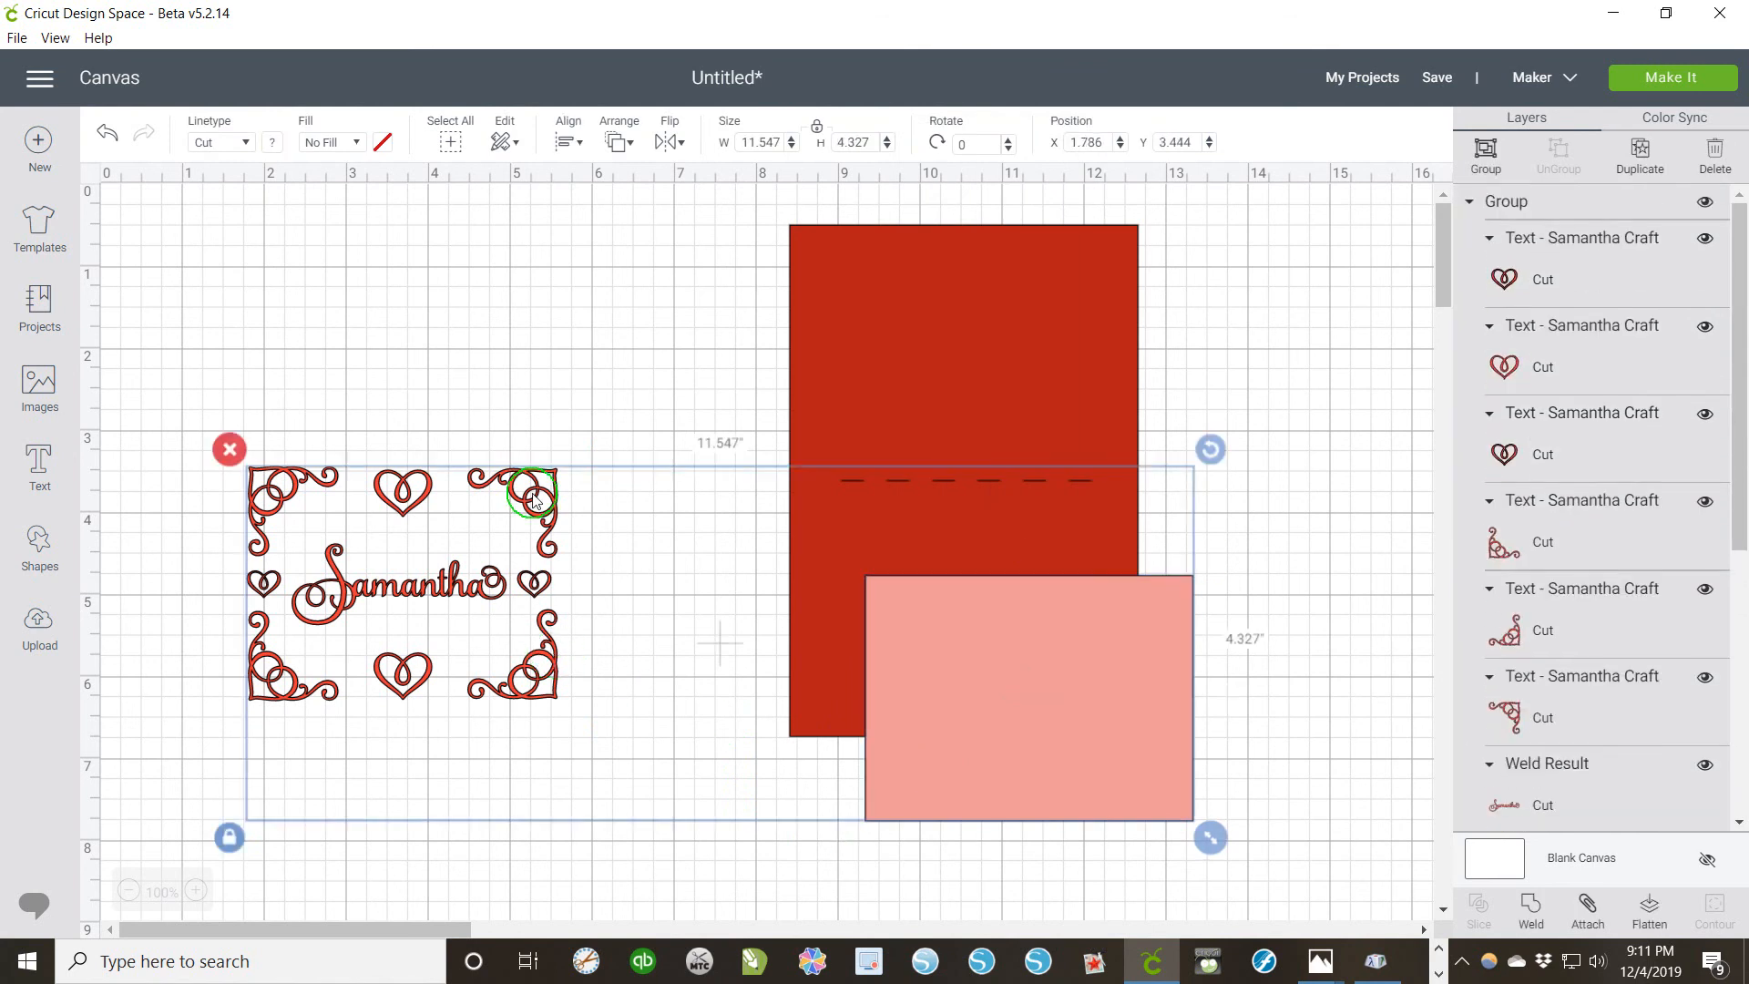
pyautogui.click(568, 141)
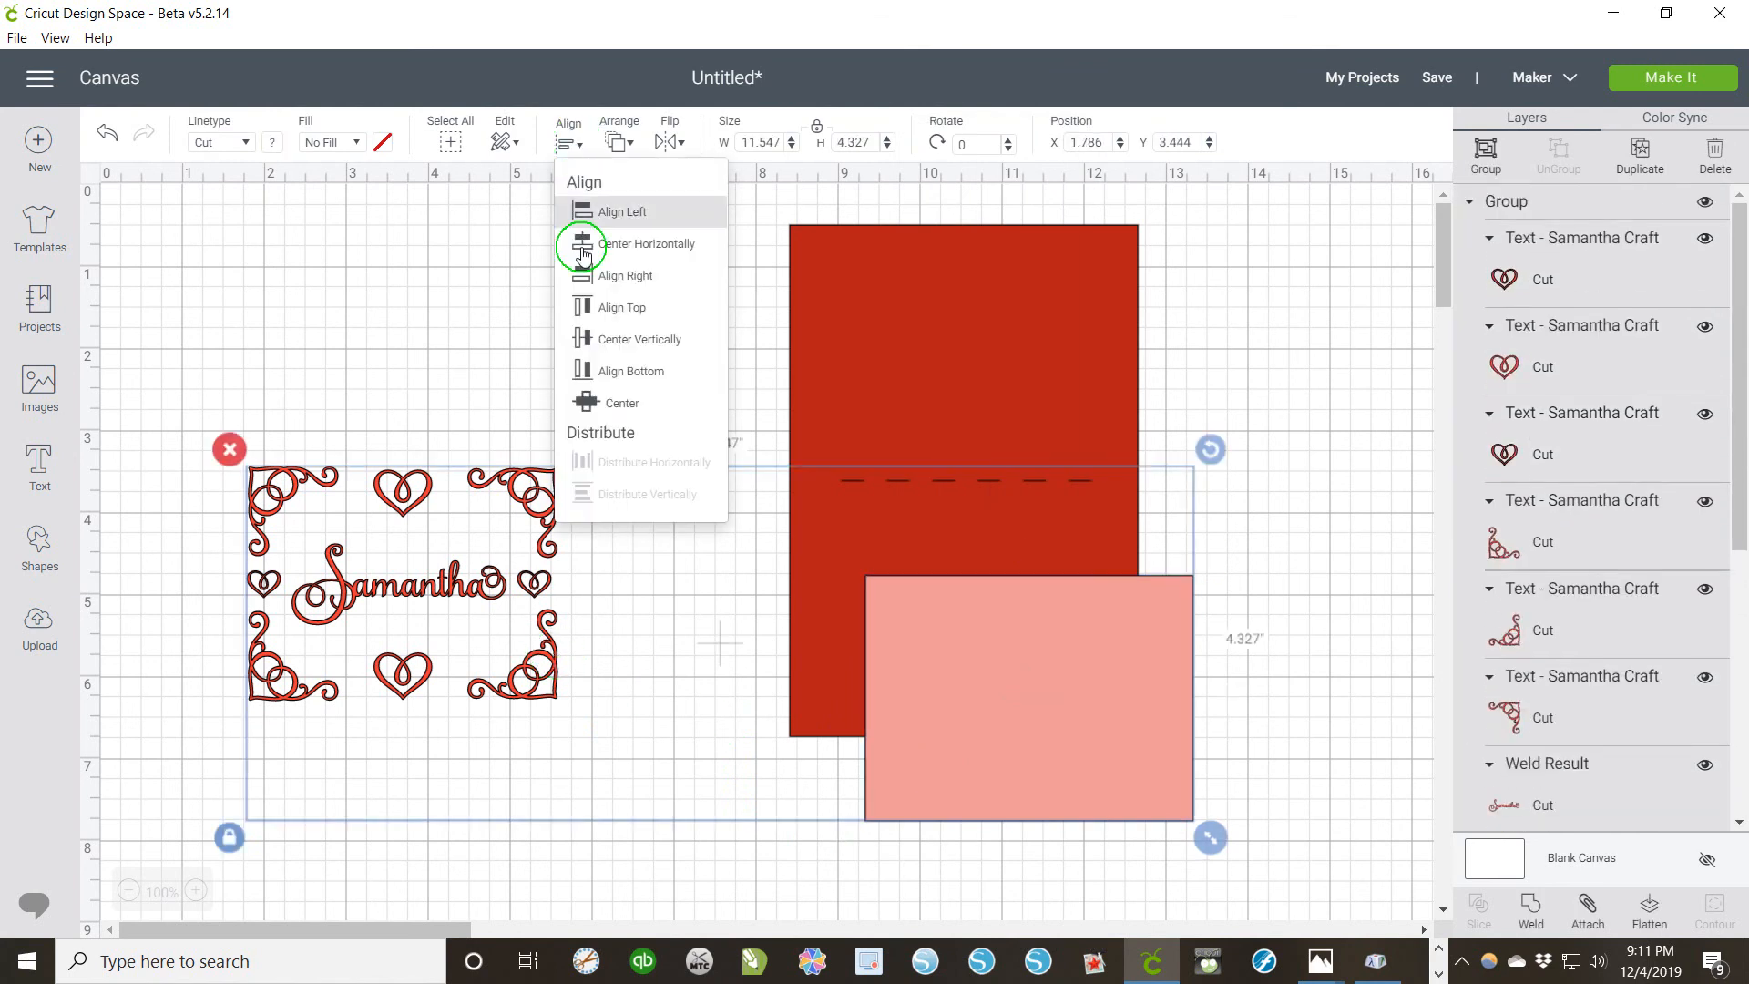
pyautogui.click(592, 401)
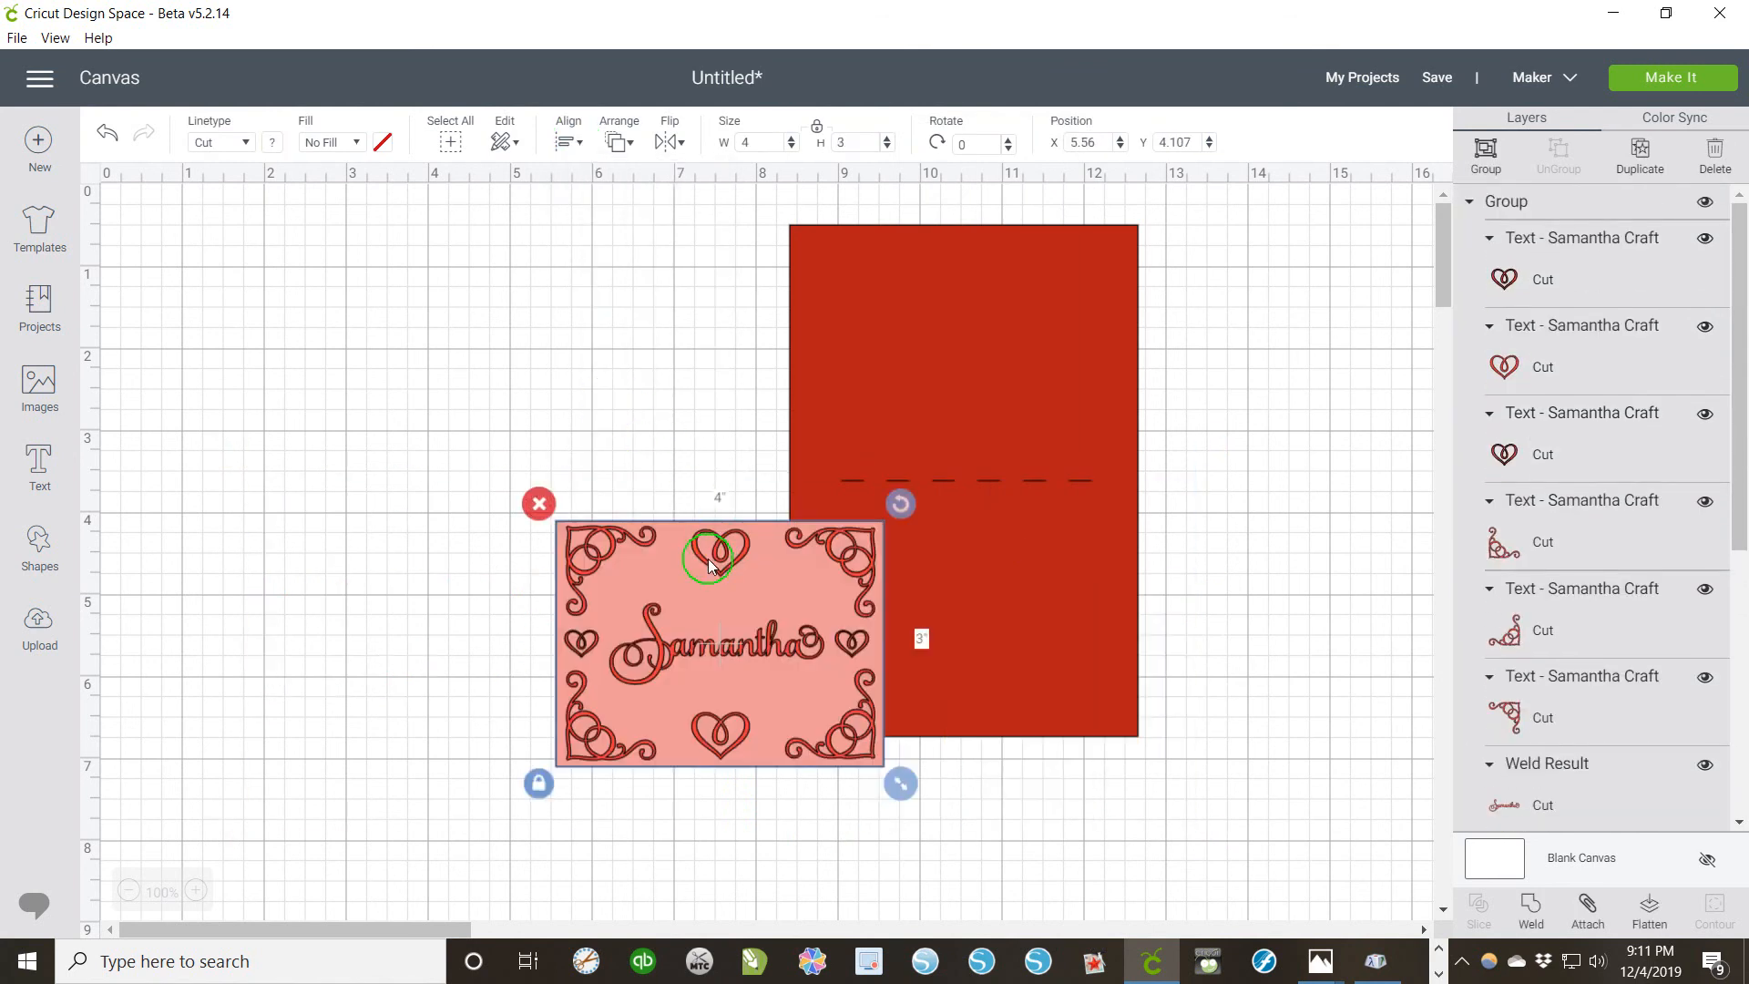
pyautogui.moveTo(734, 550); pyautogui.dragTo(955, 523)
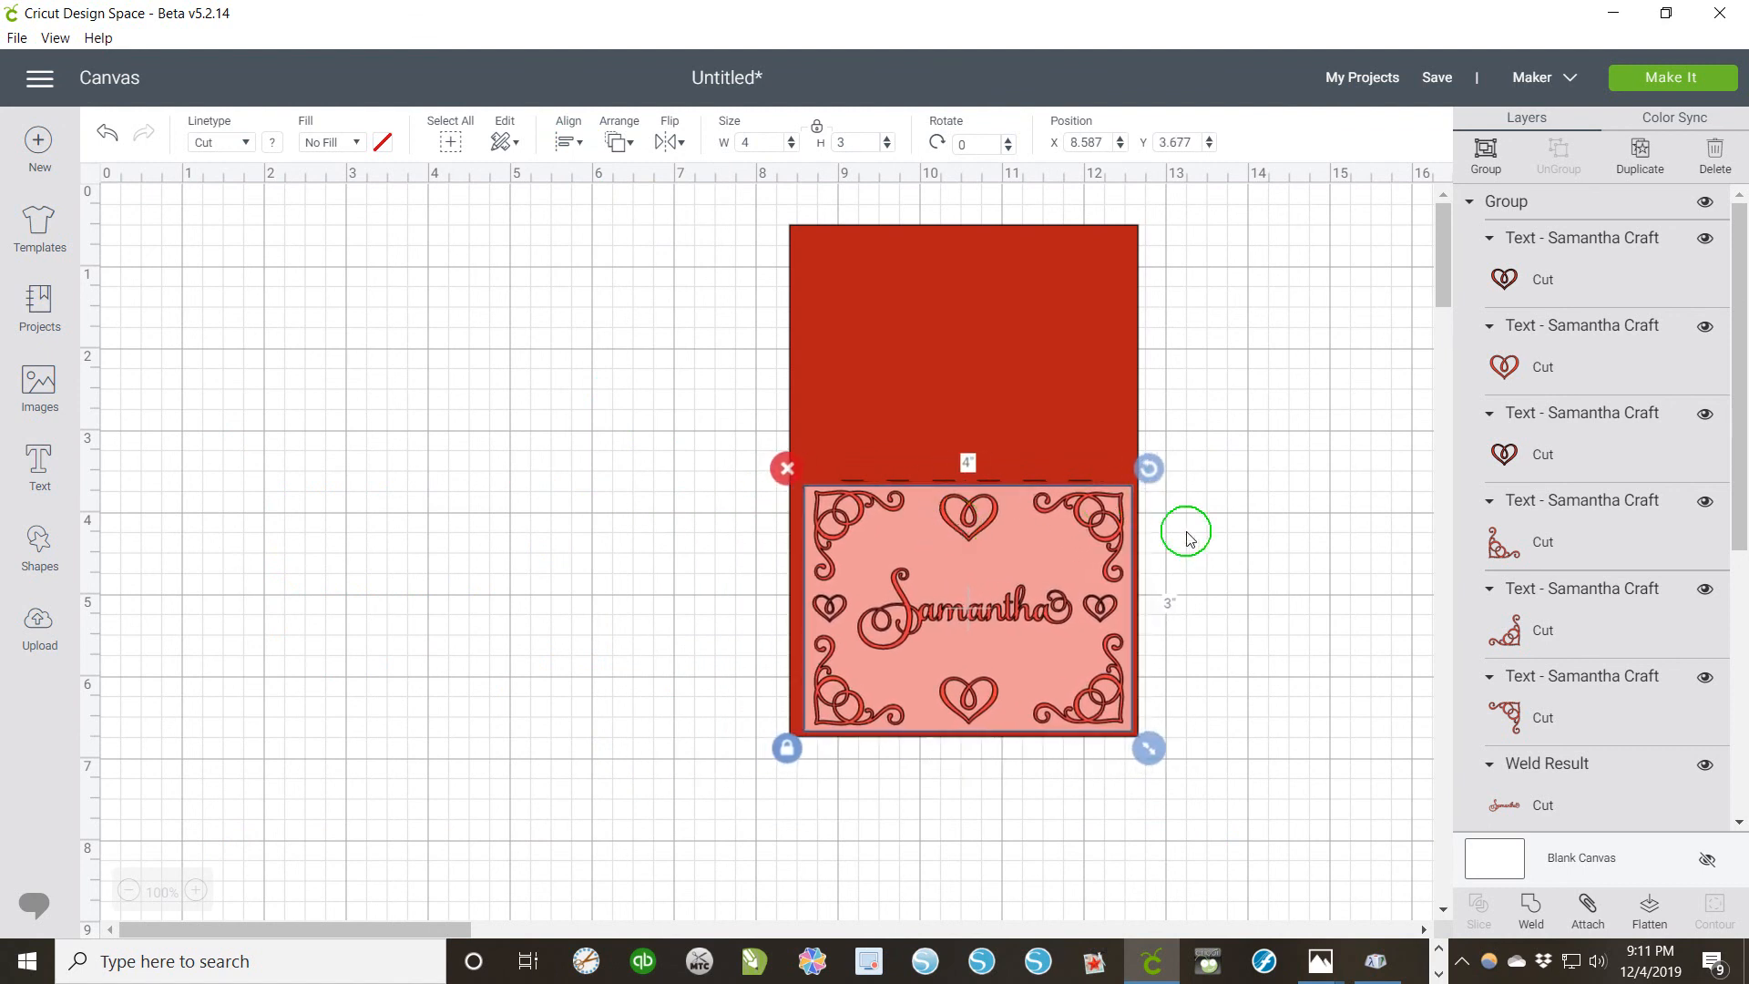
pyautogui.click(1211, 559)
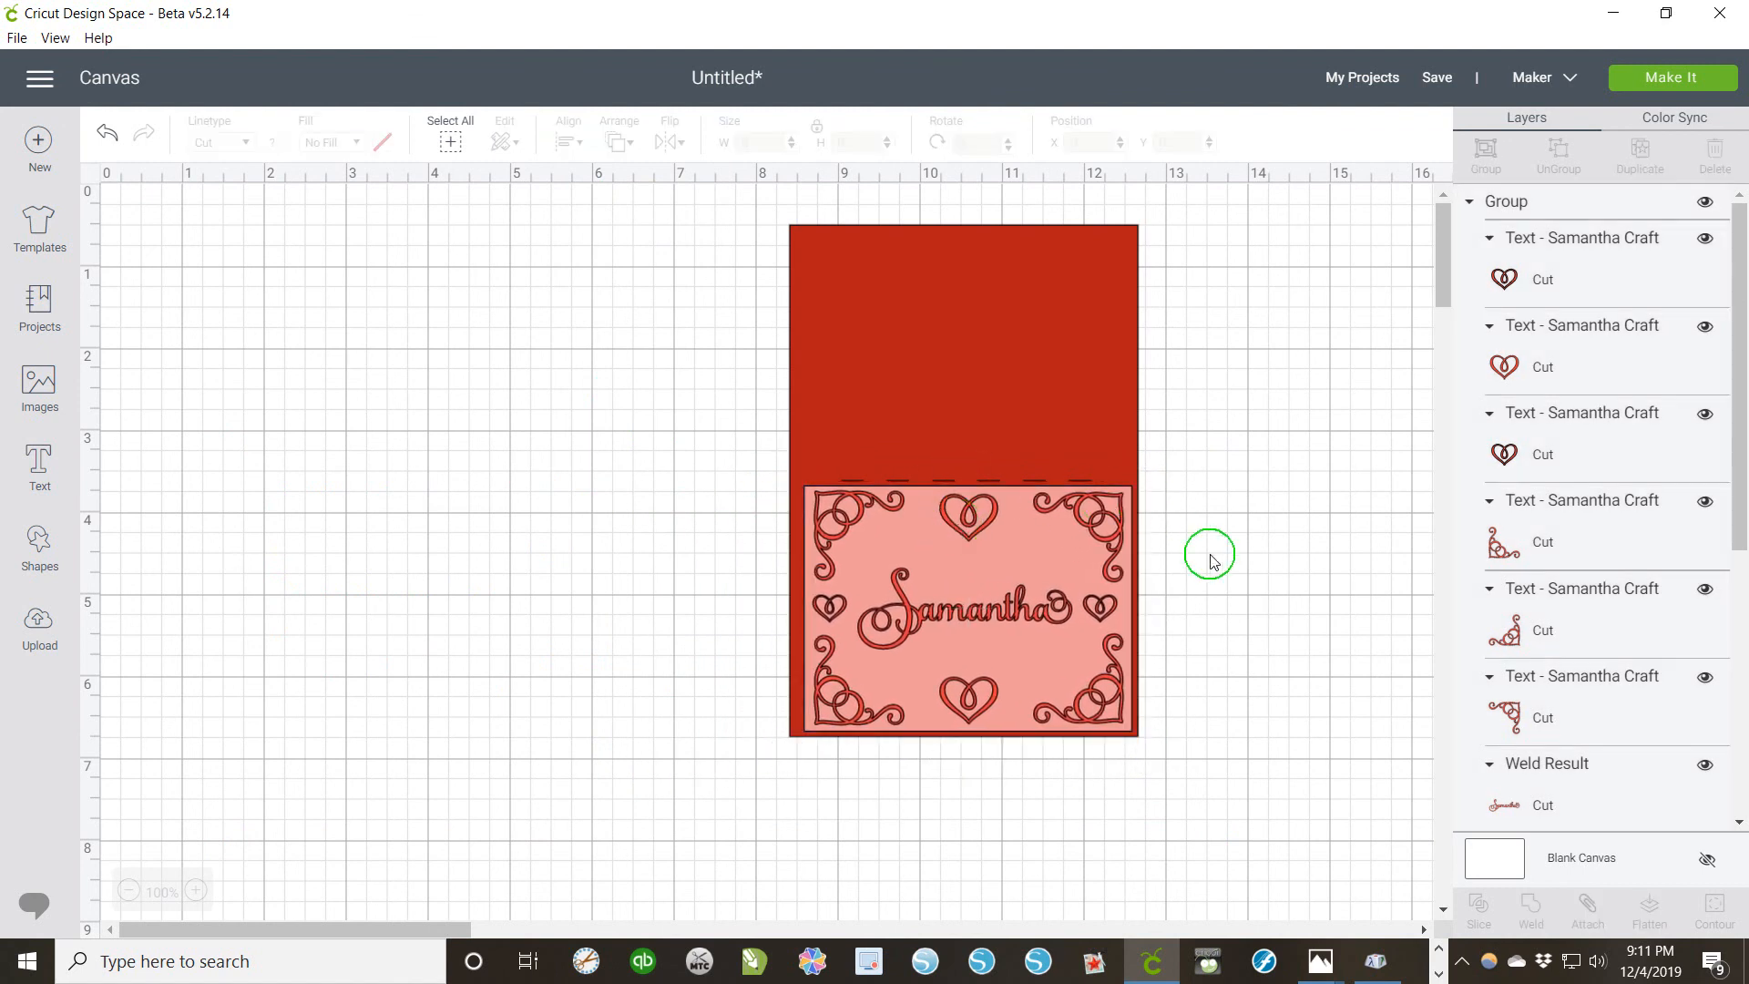
# Step: Preview the three cutting mats for the card base, pink panel and decorative pieces, and return to the design canvas
pyautogui.click(1635, 78)
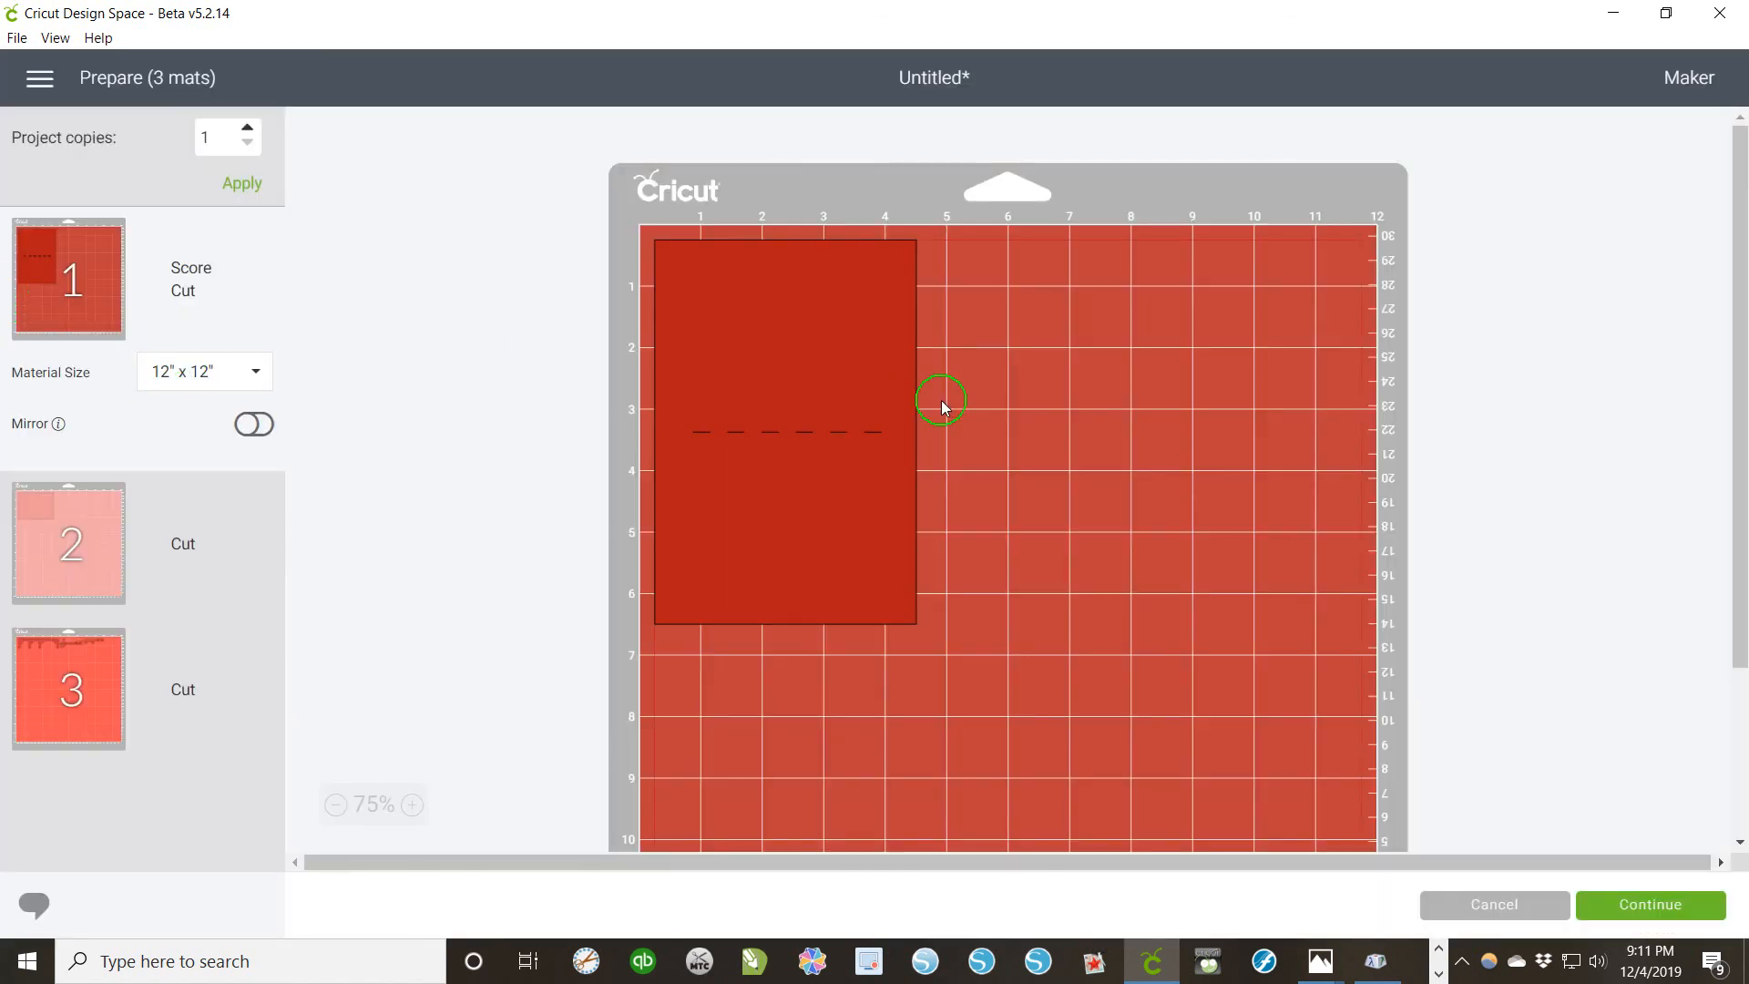
pyautogui.click(100, 540)
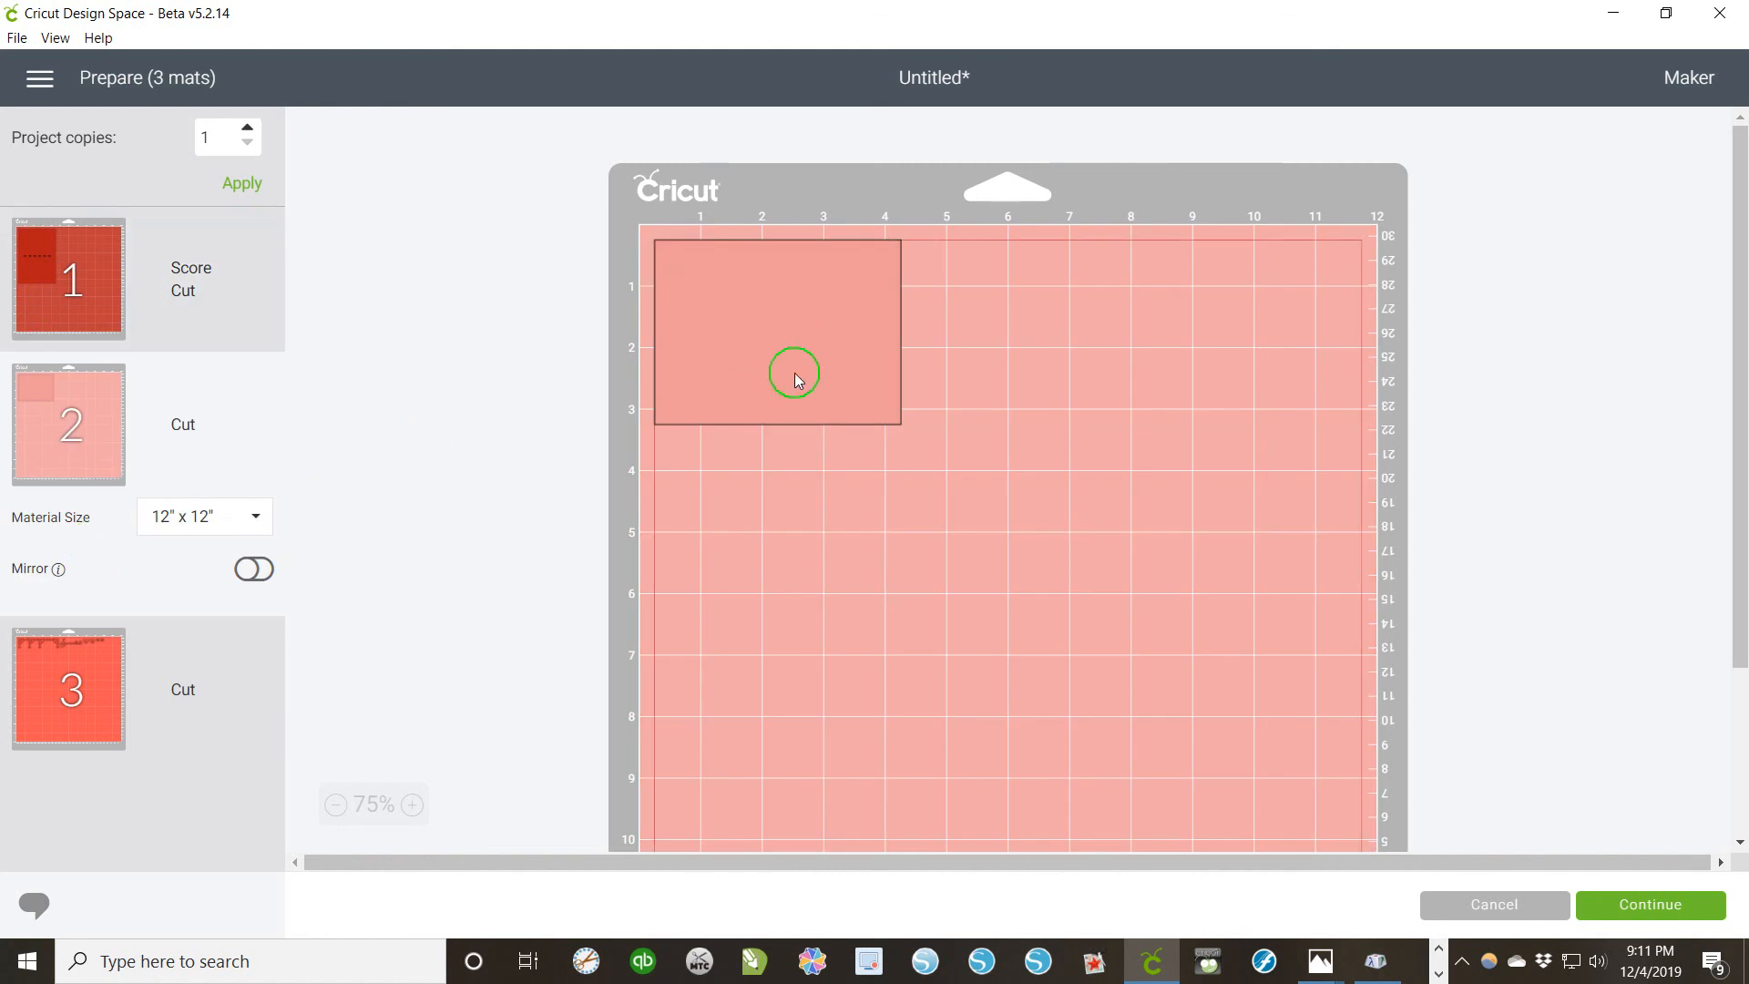
pyautogui.click(101, 698)
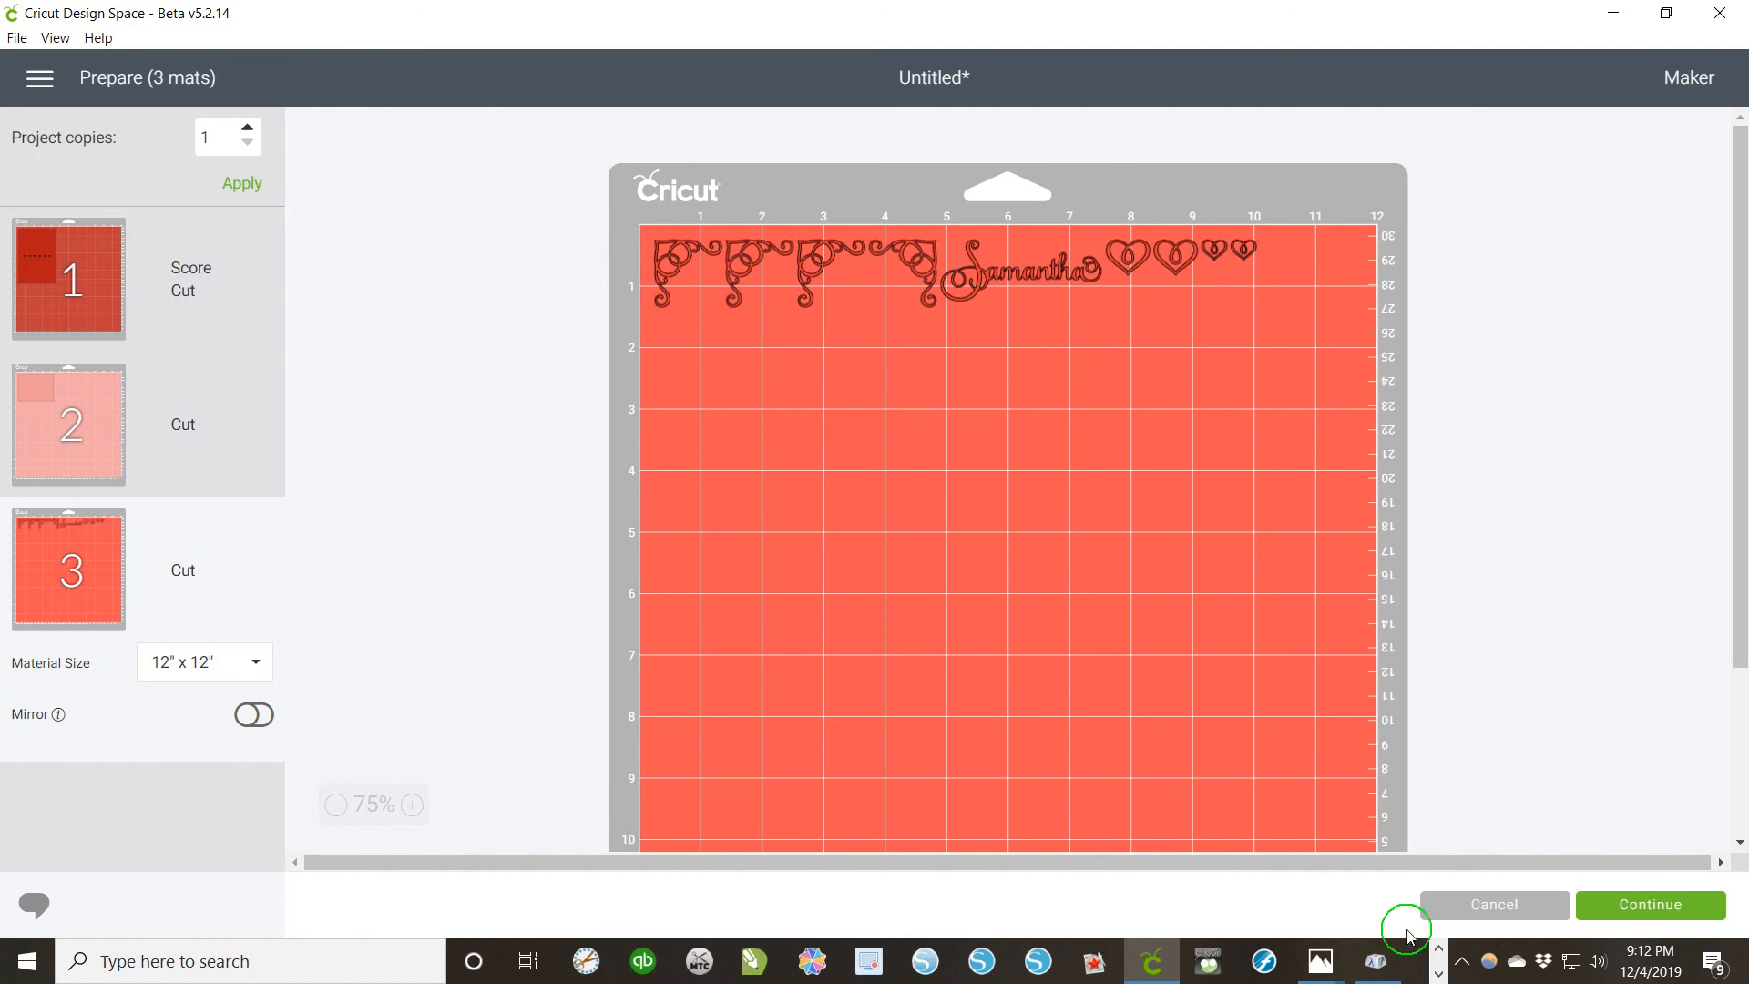
pyautogui.click(1490, 907)
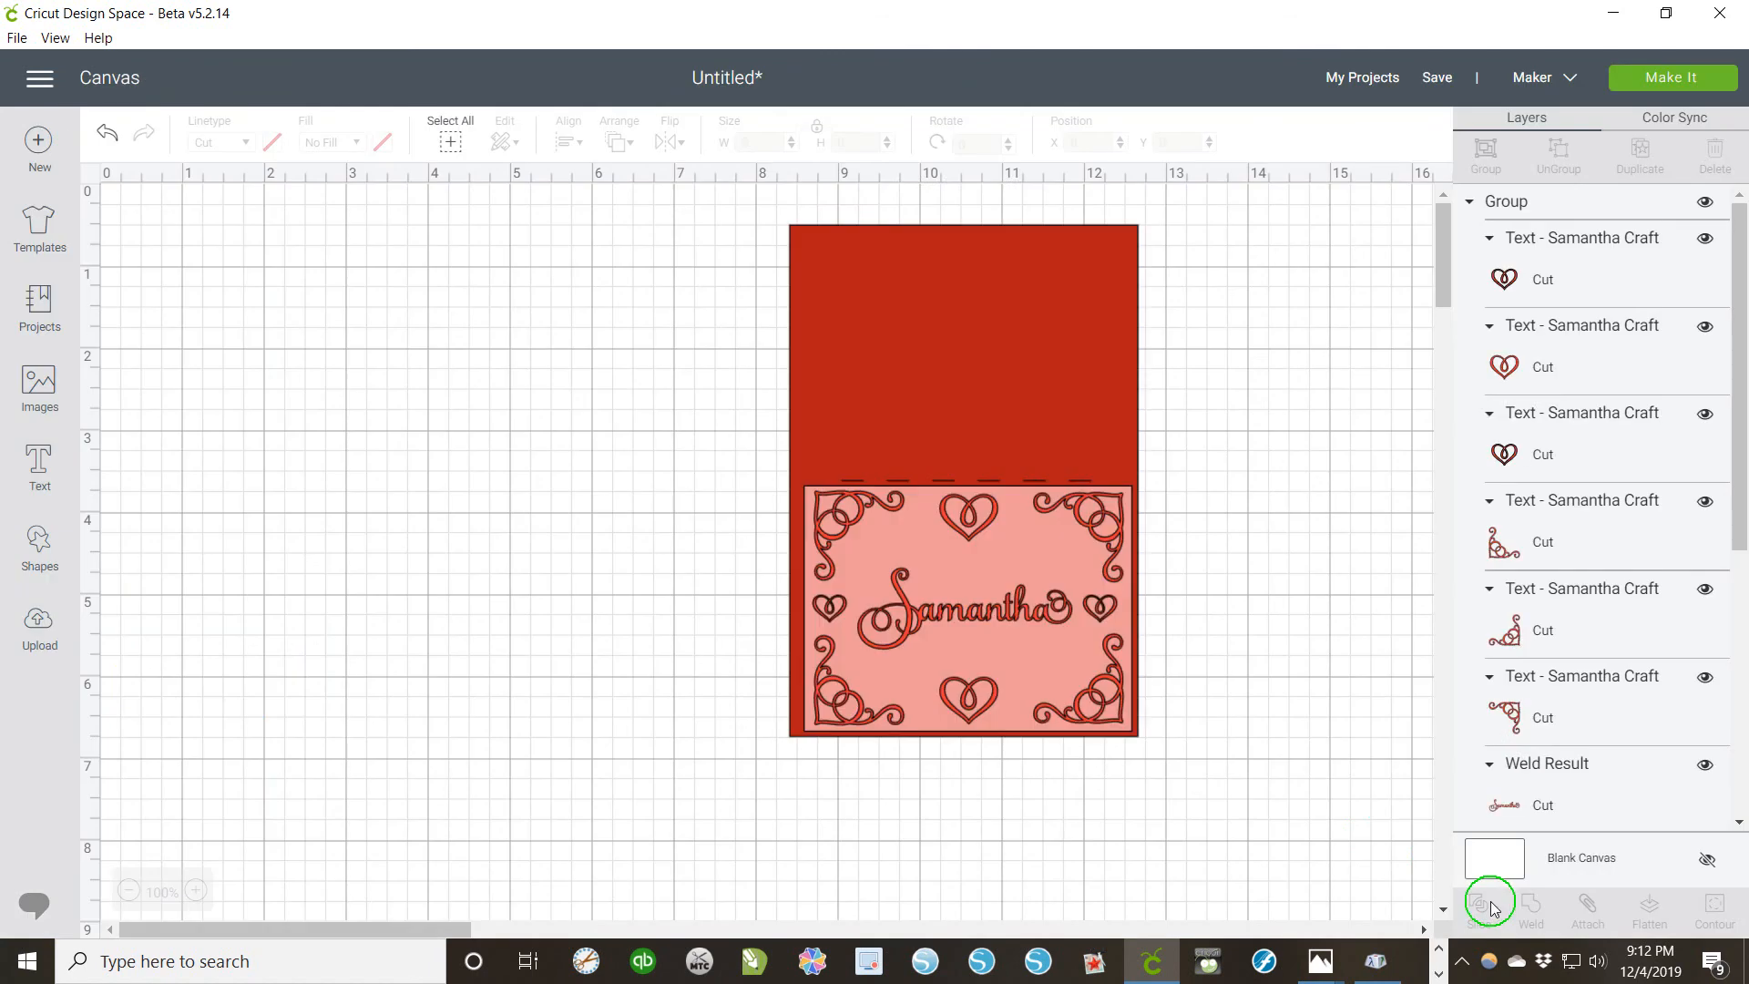
# Step: Move the whole assembled card to about X 1.52, Y 0.44 and save the public project under the card's name followed by Card-JF
pyautogui.moveTo(1258, 794); pyautogui.dragTo(637, 139)
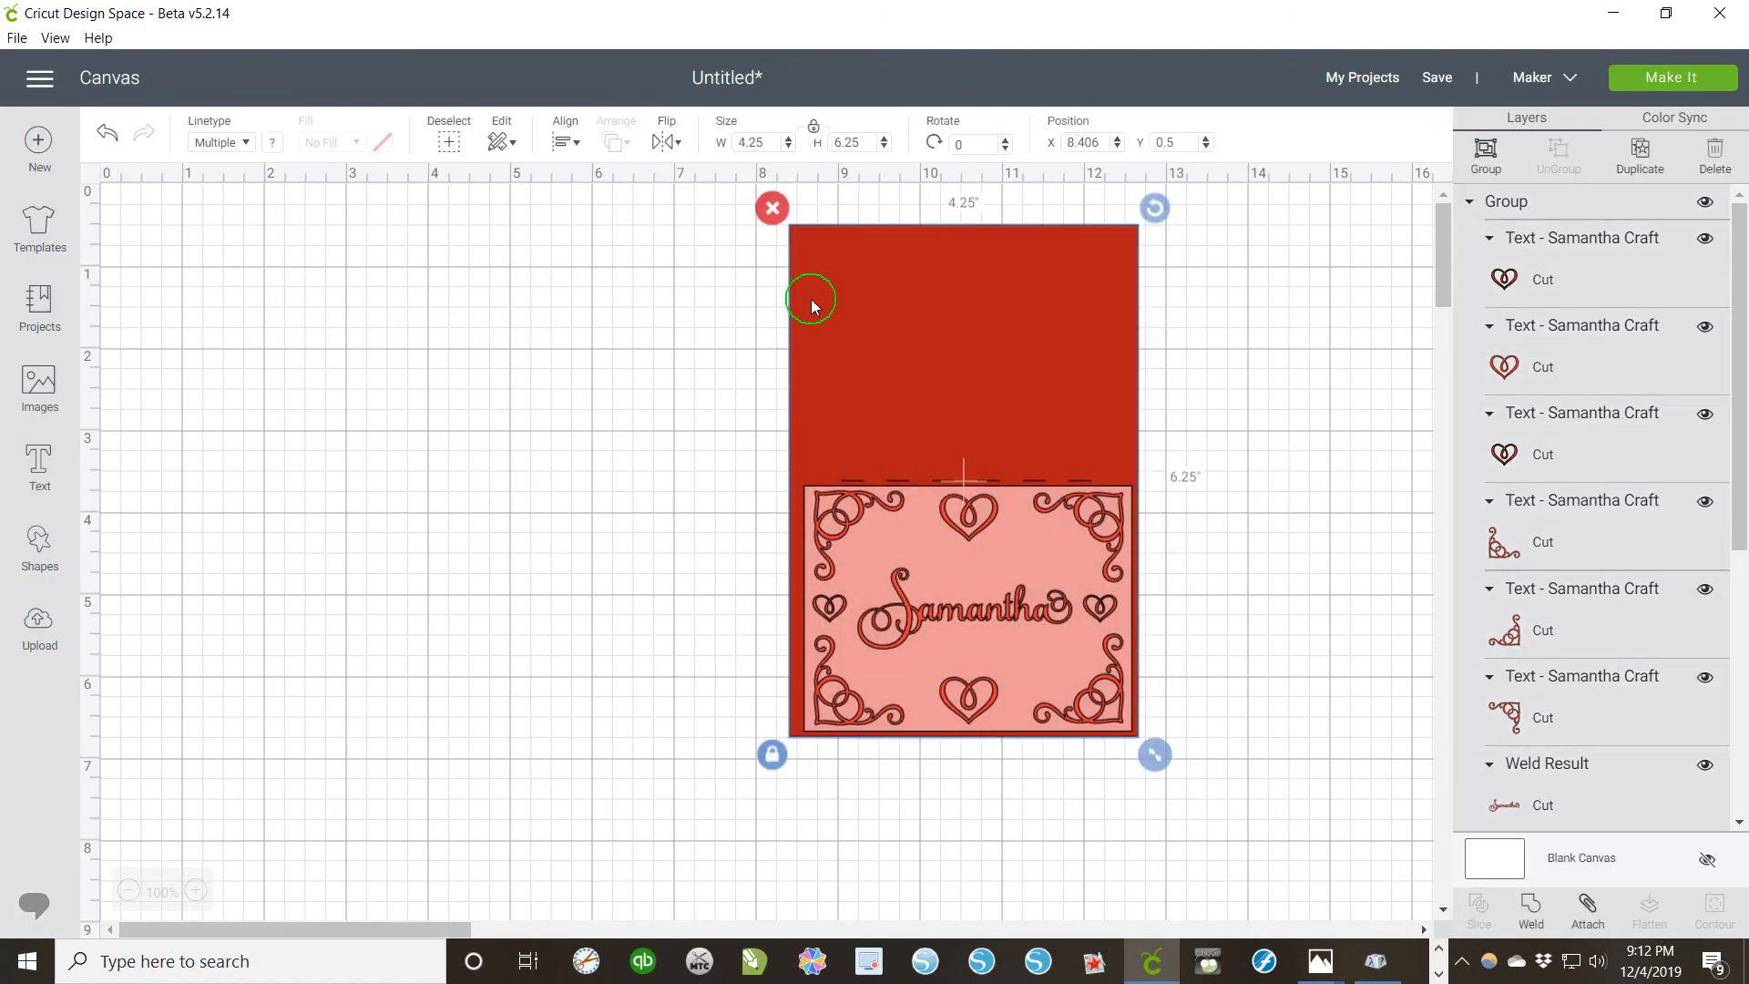
pyautogui.moveTo(860, 309); pyautogui.dragTo(295, 304)
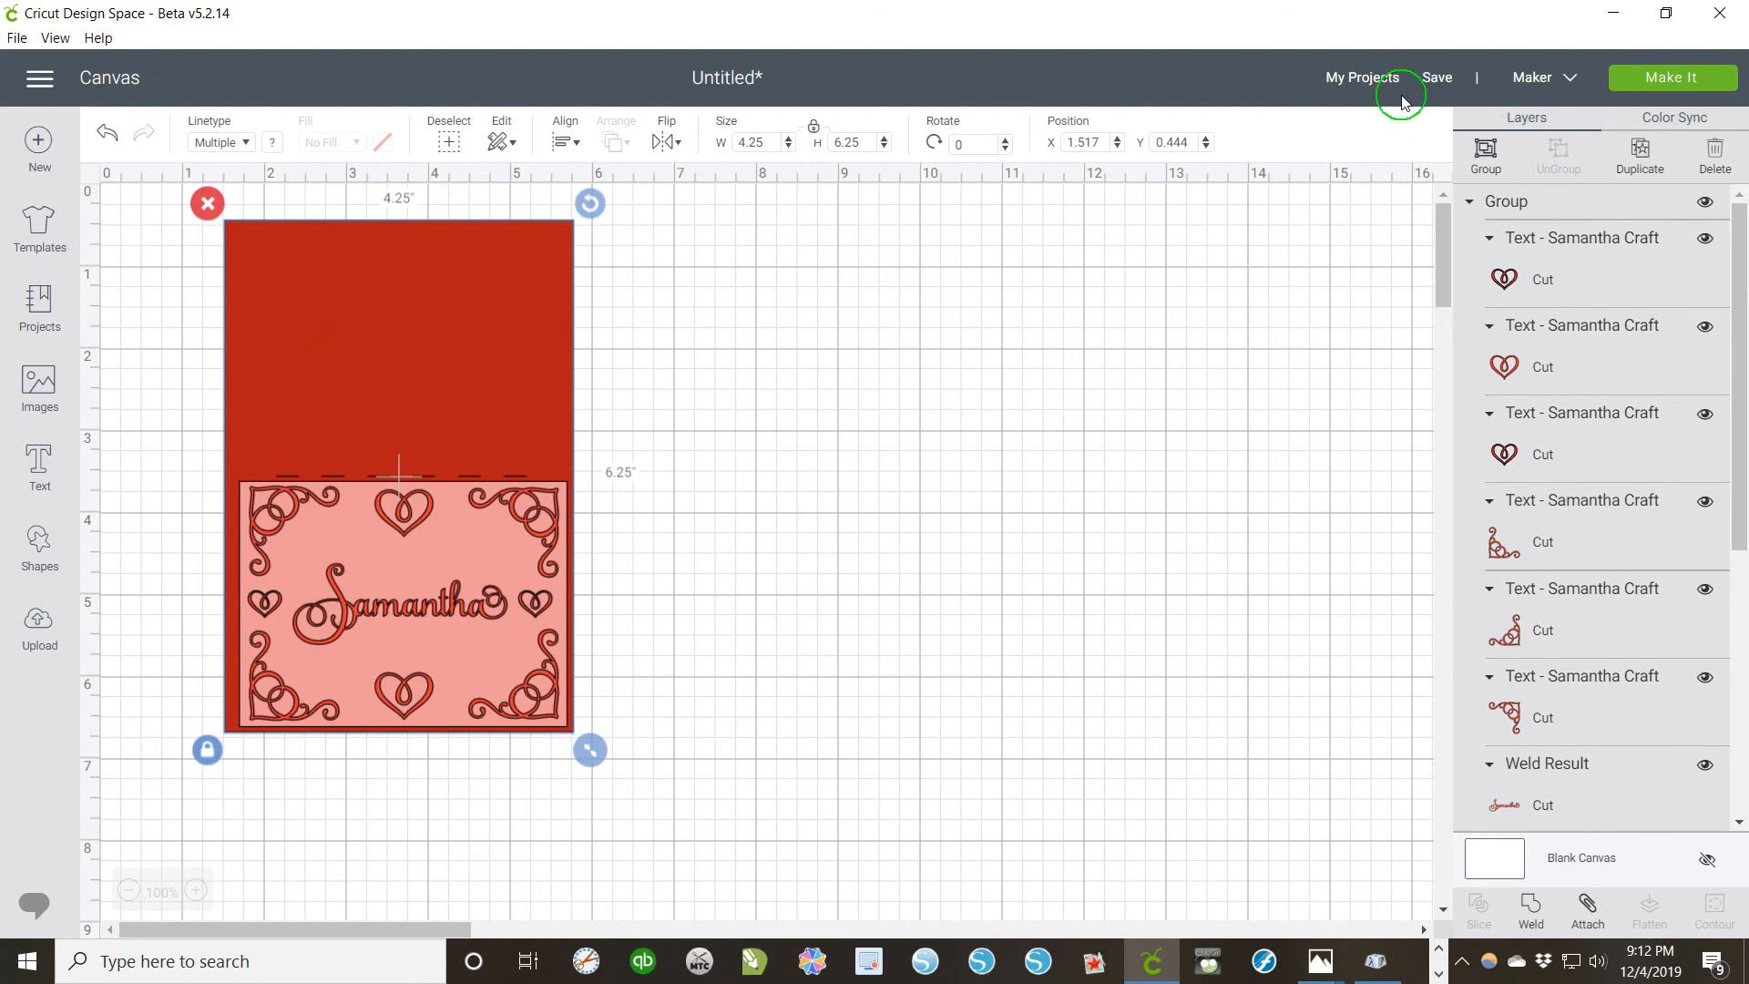
pyautogui.click(1438, 80)
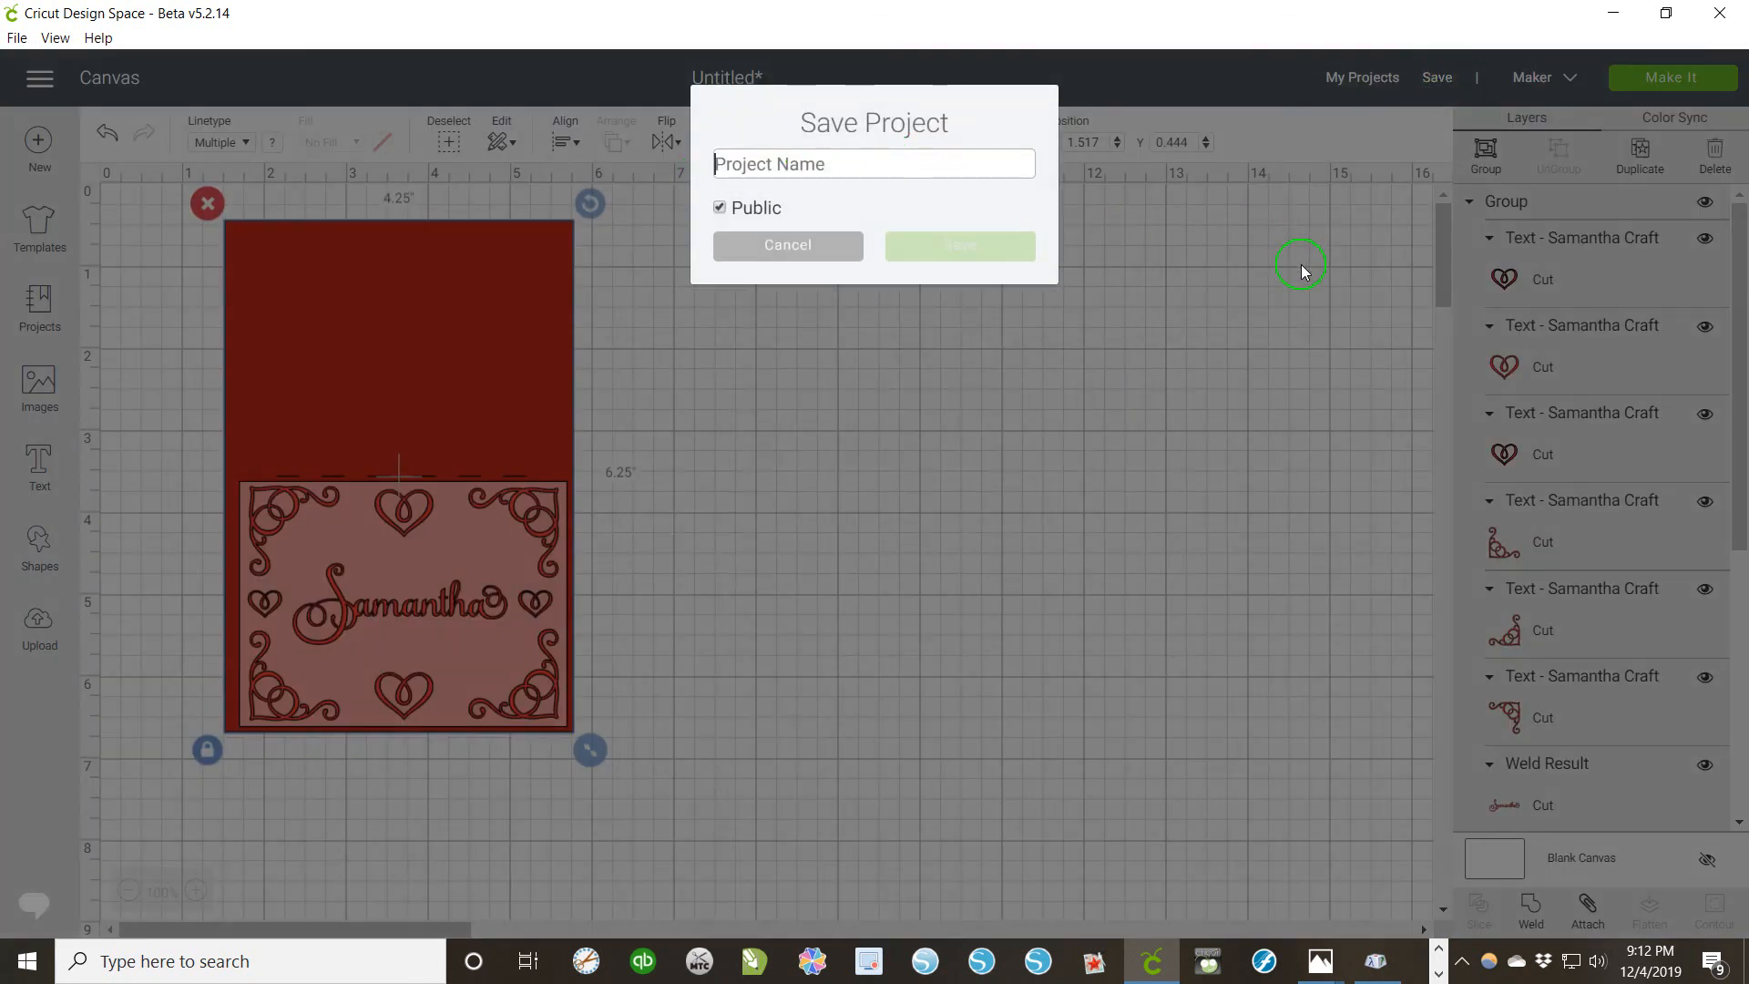
pyautogui.write('SamanthaCard-JF')
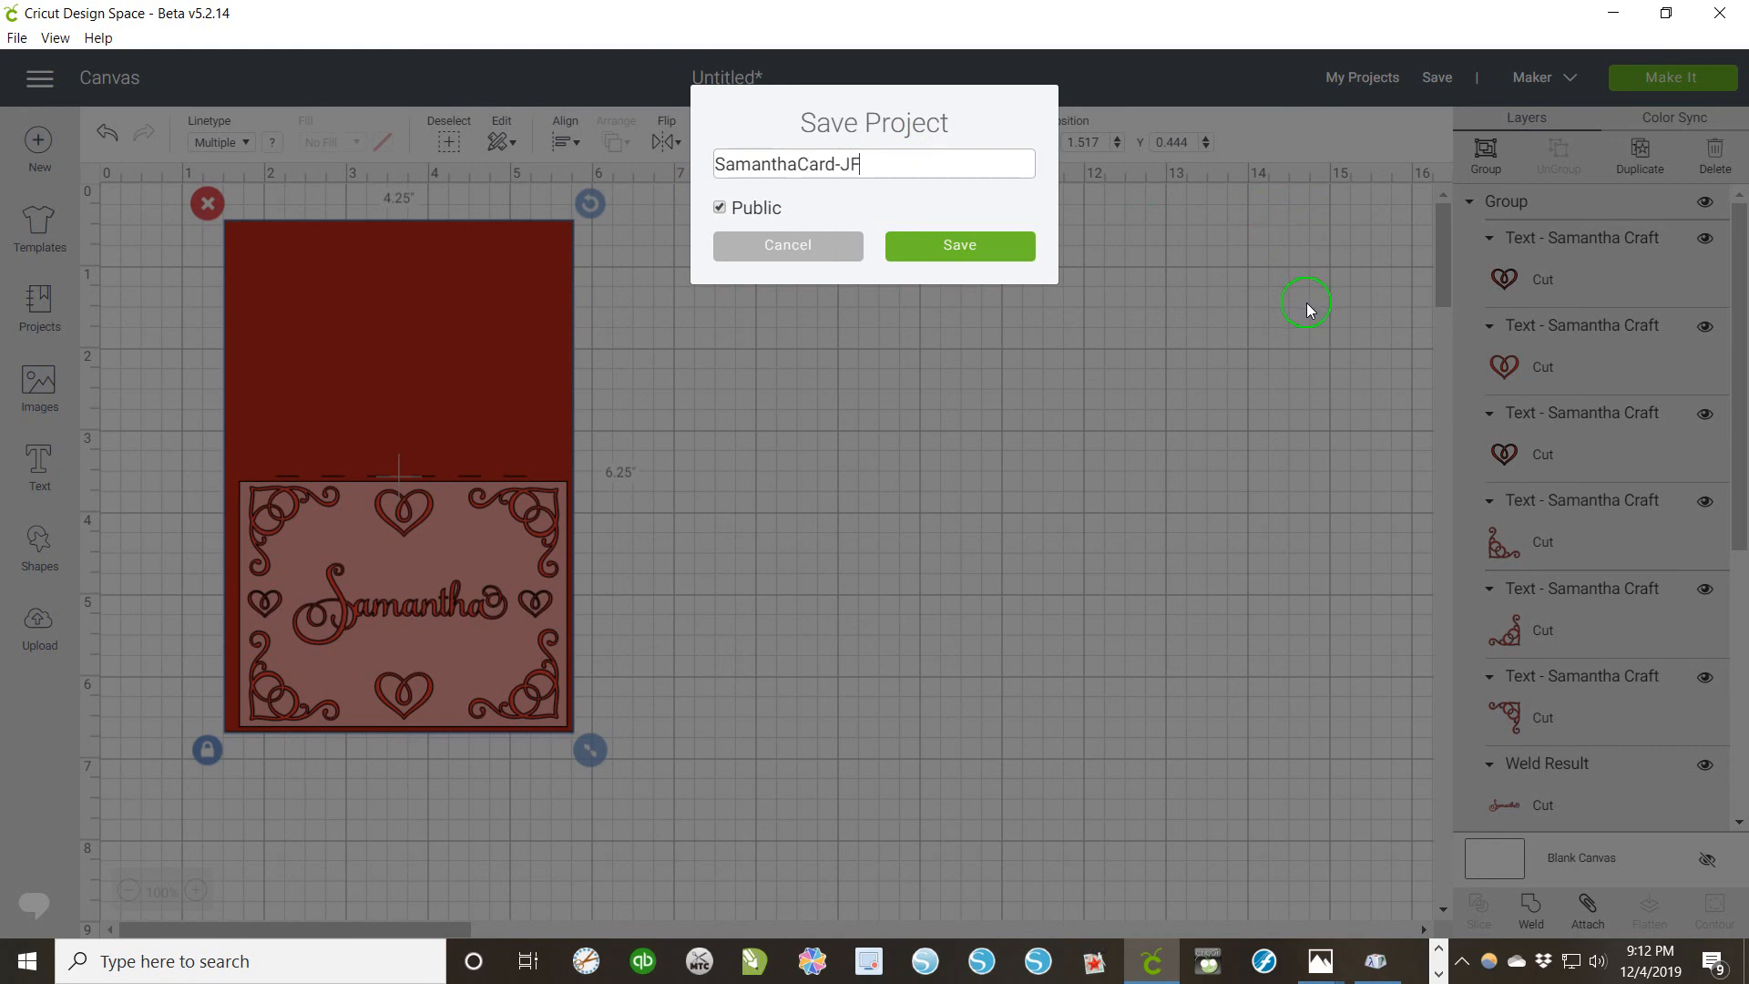
pyautogui.click(900, 249)
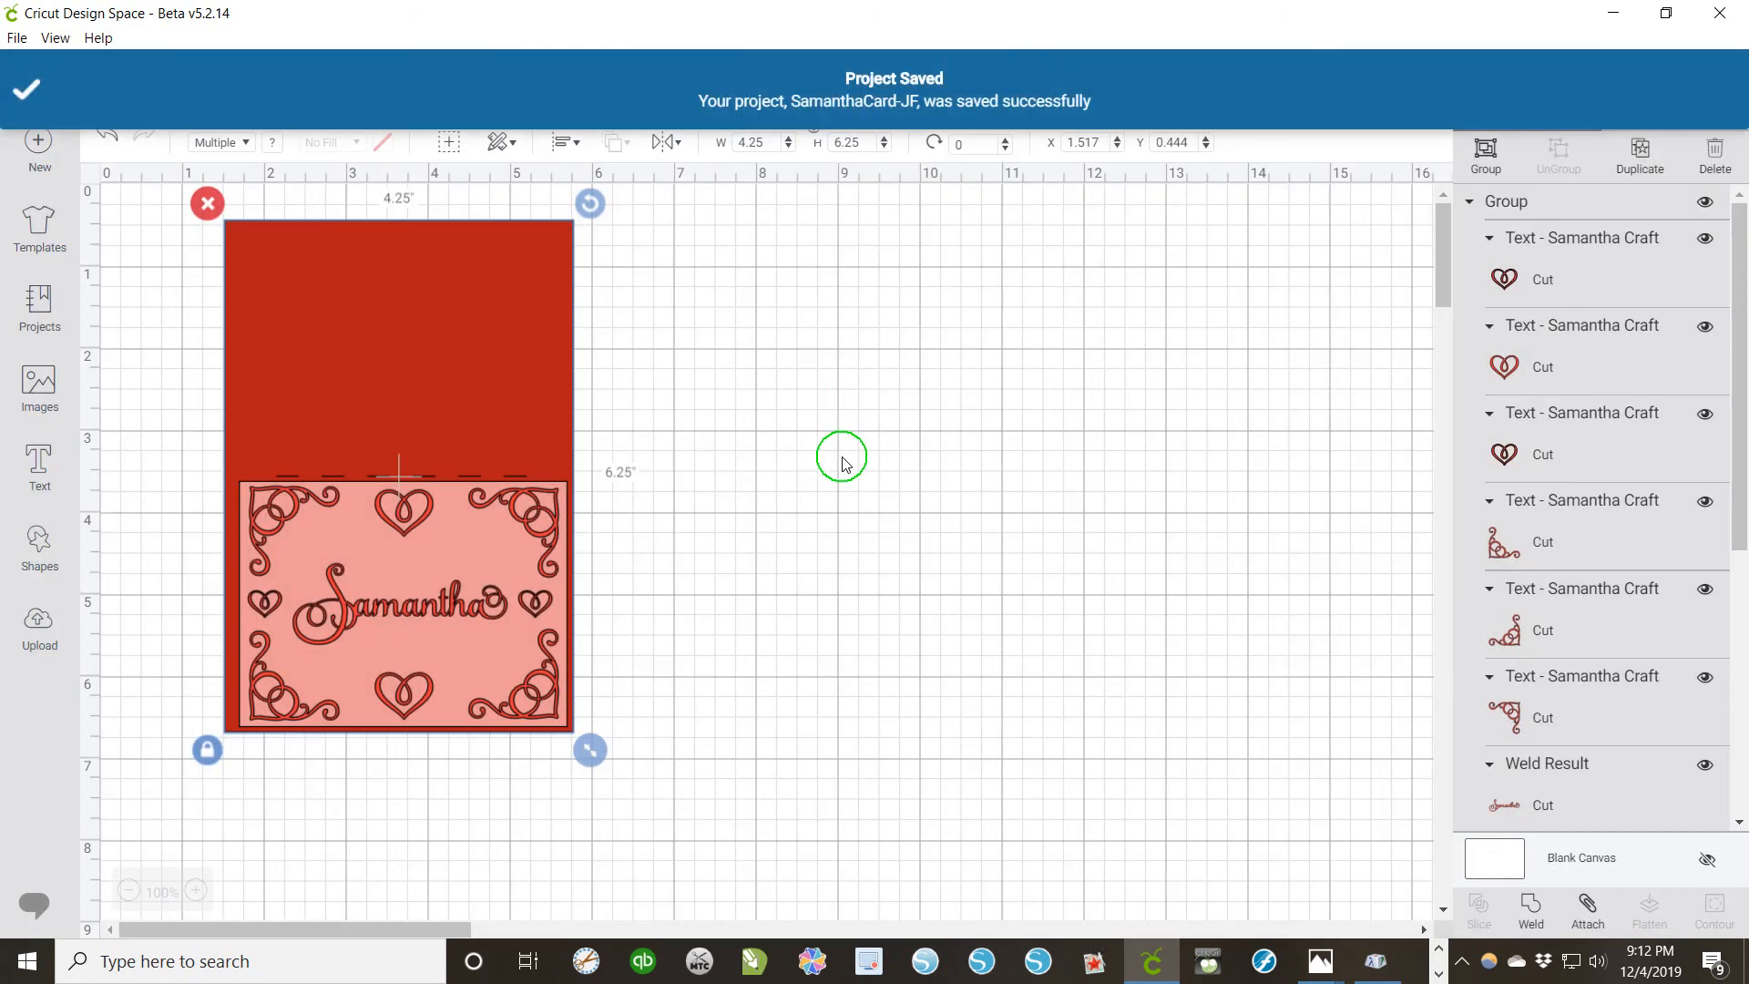
pyautogui.click(843, 462)
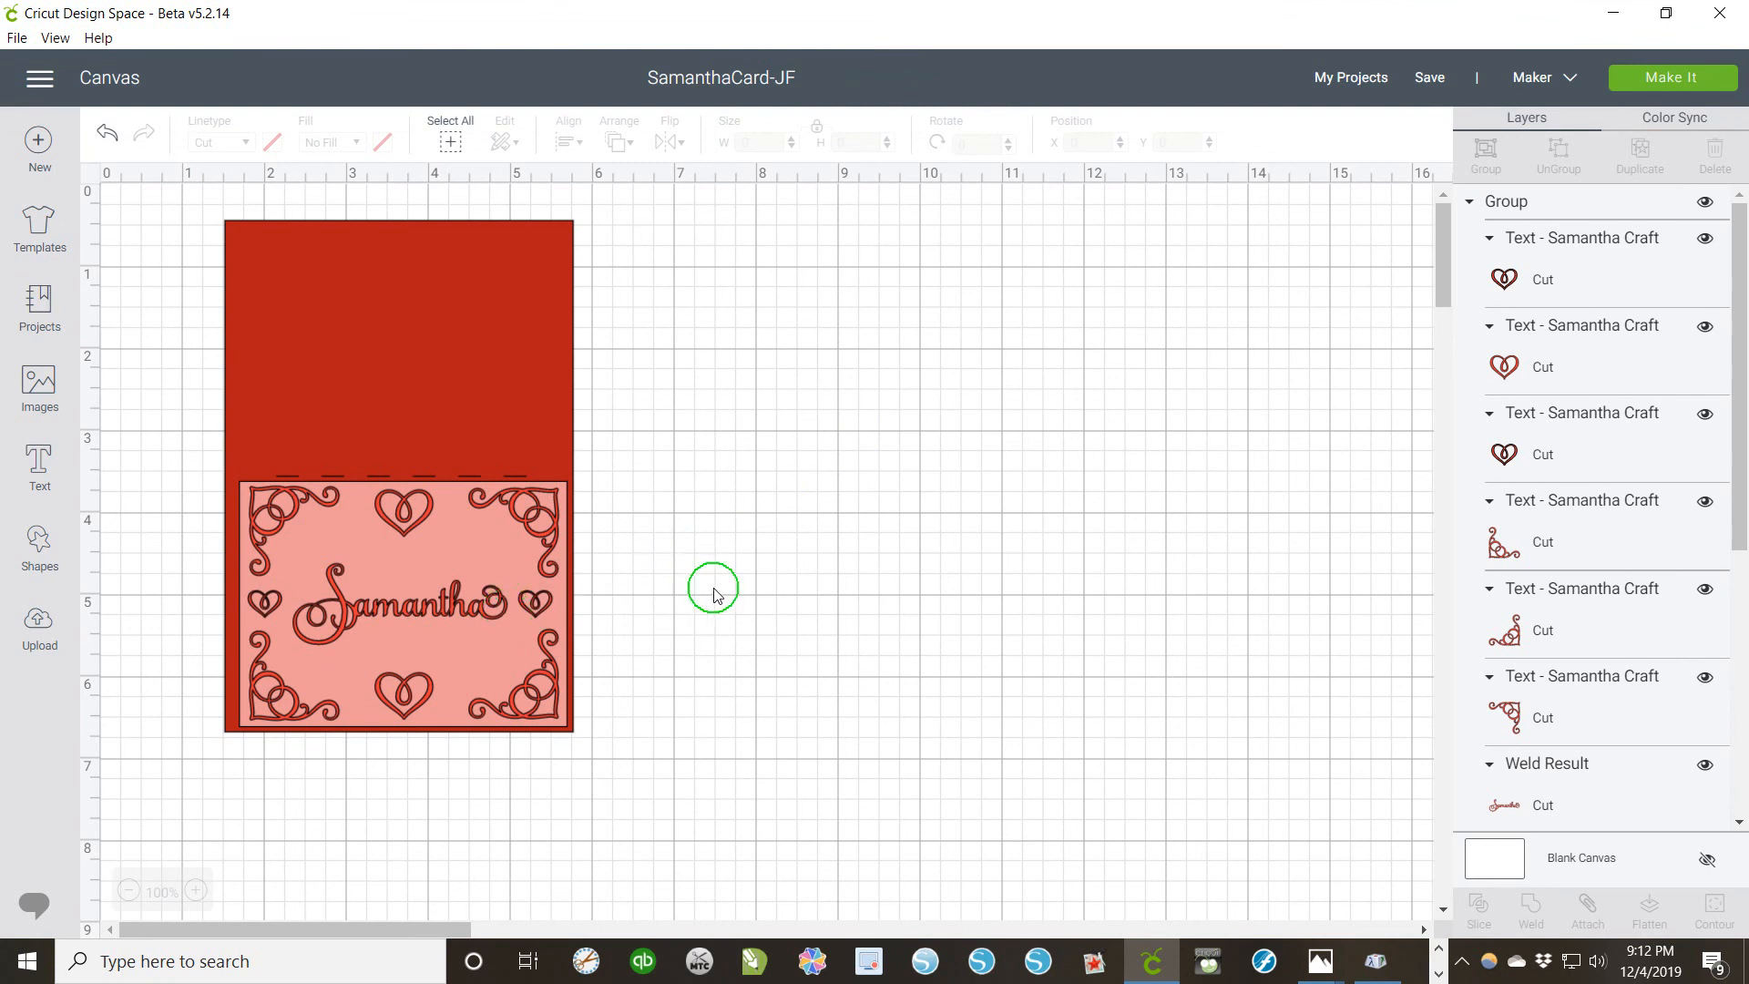
# Step: Try to center all pieces of the card on each other with Center Horizontally
pyautogui.moveTo(670, 768); pyautogui.dragTo(183, 205)
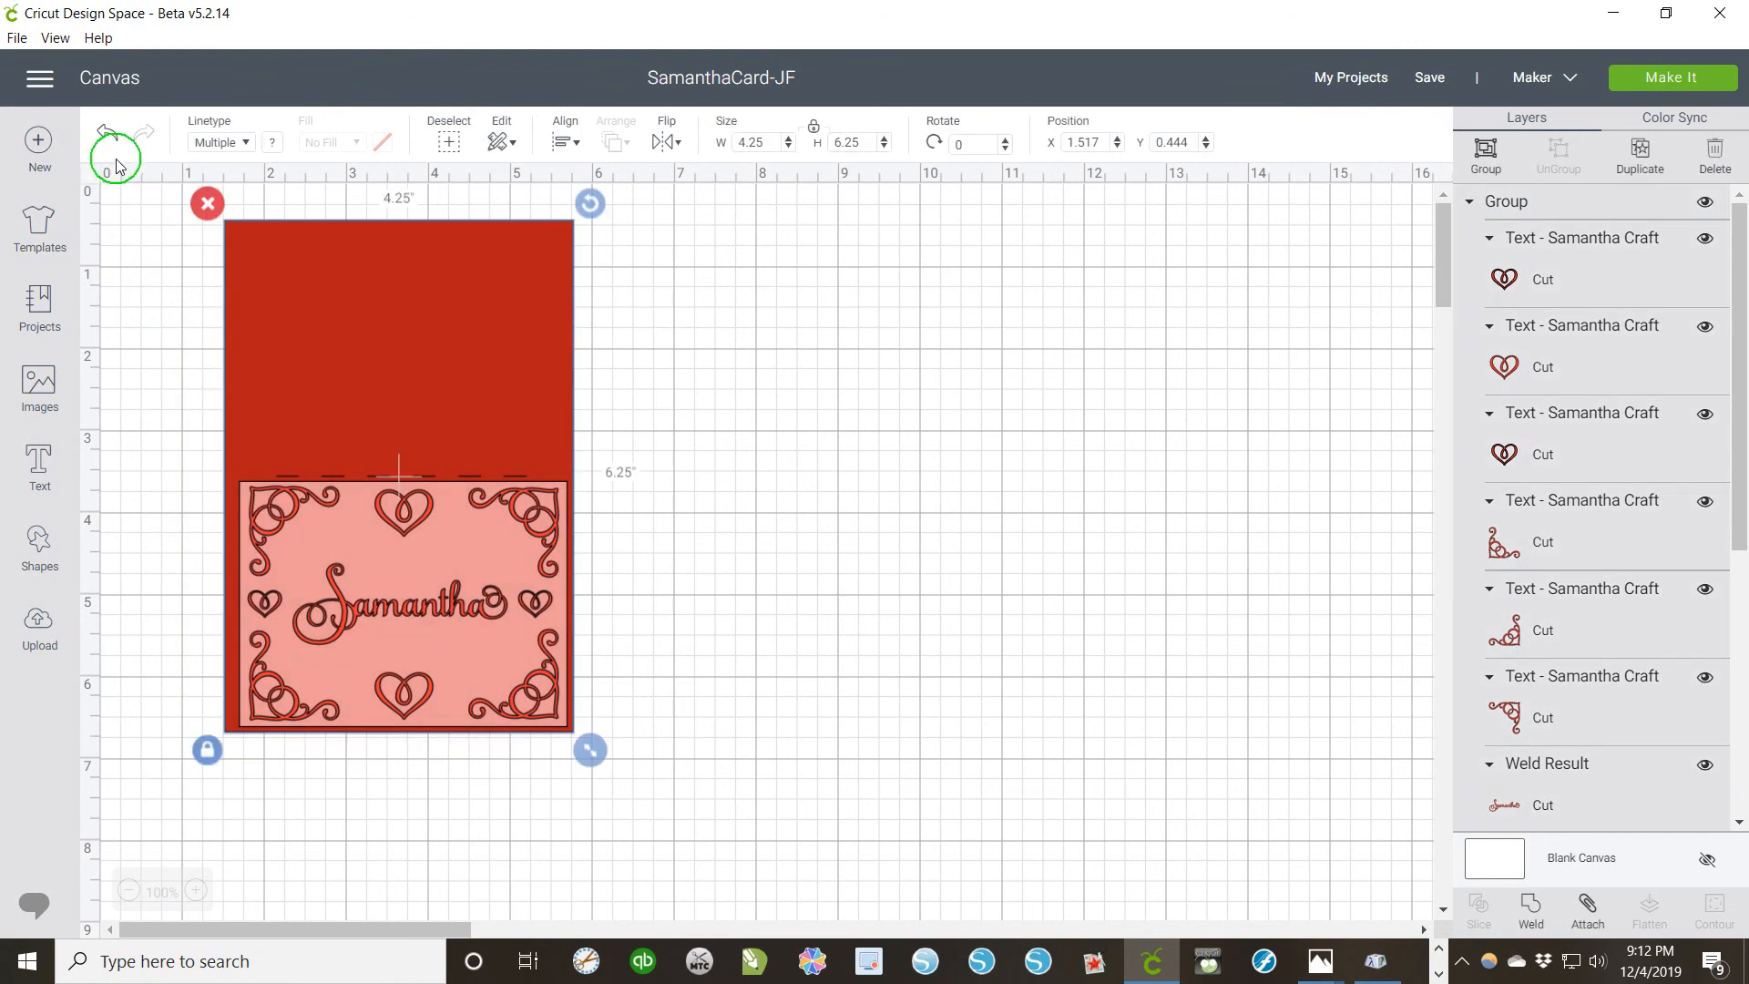
pyautogui.click(563, 142)
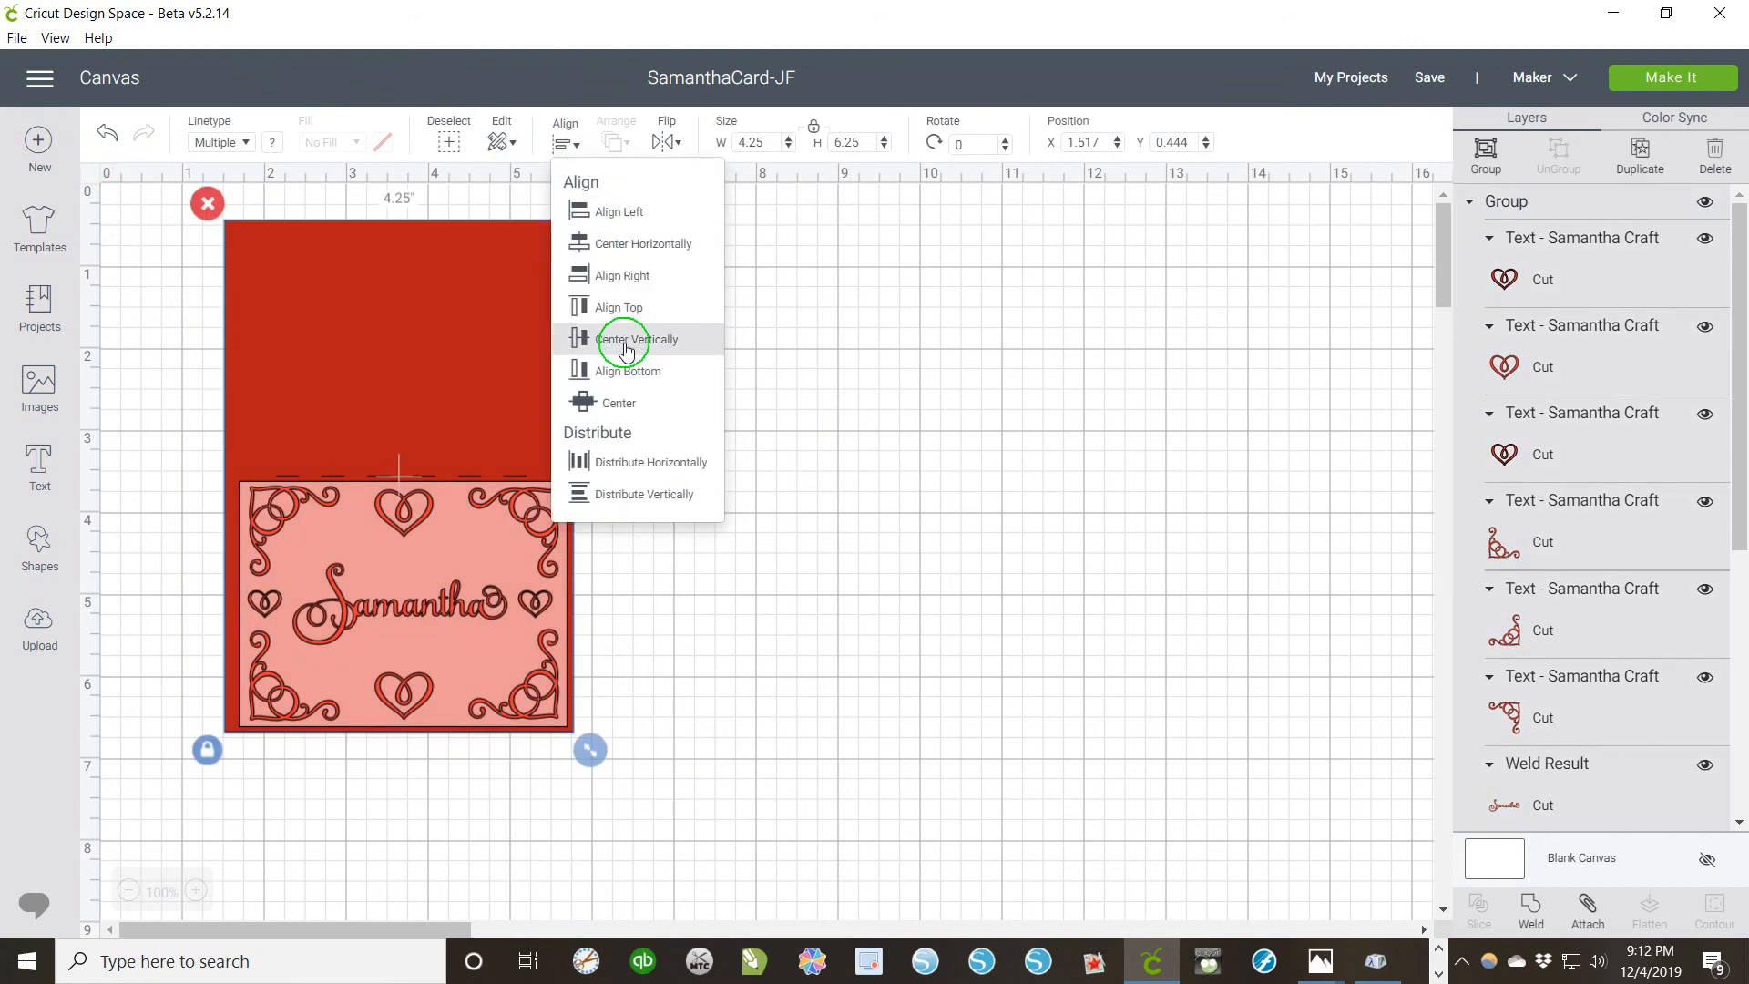
pyautogui.click(636, 239)
pyautogui.click(711, 374)
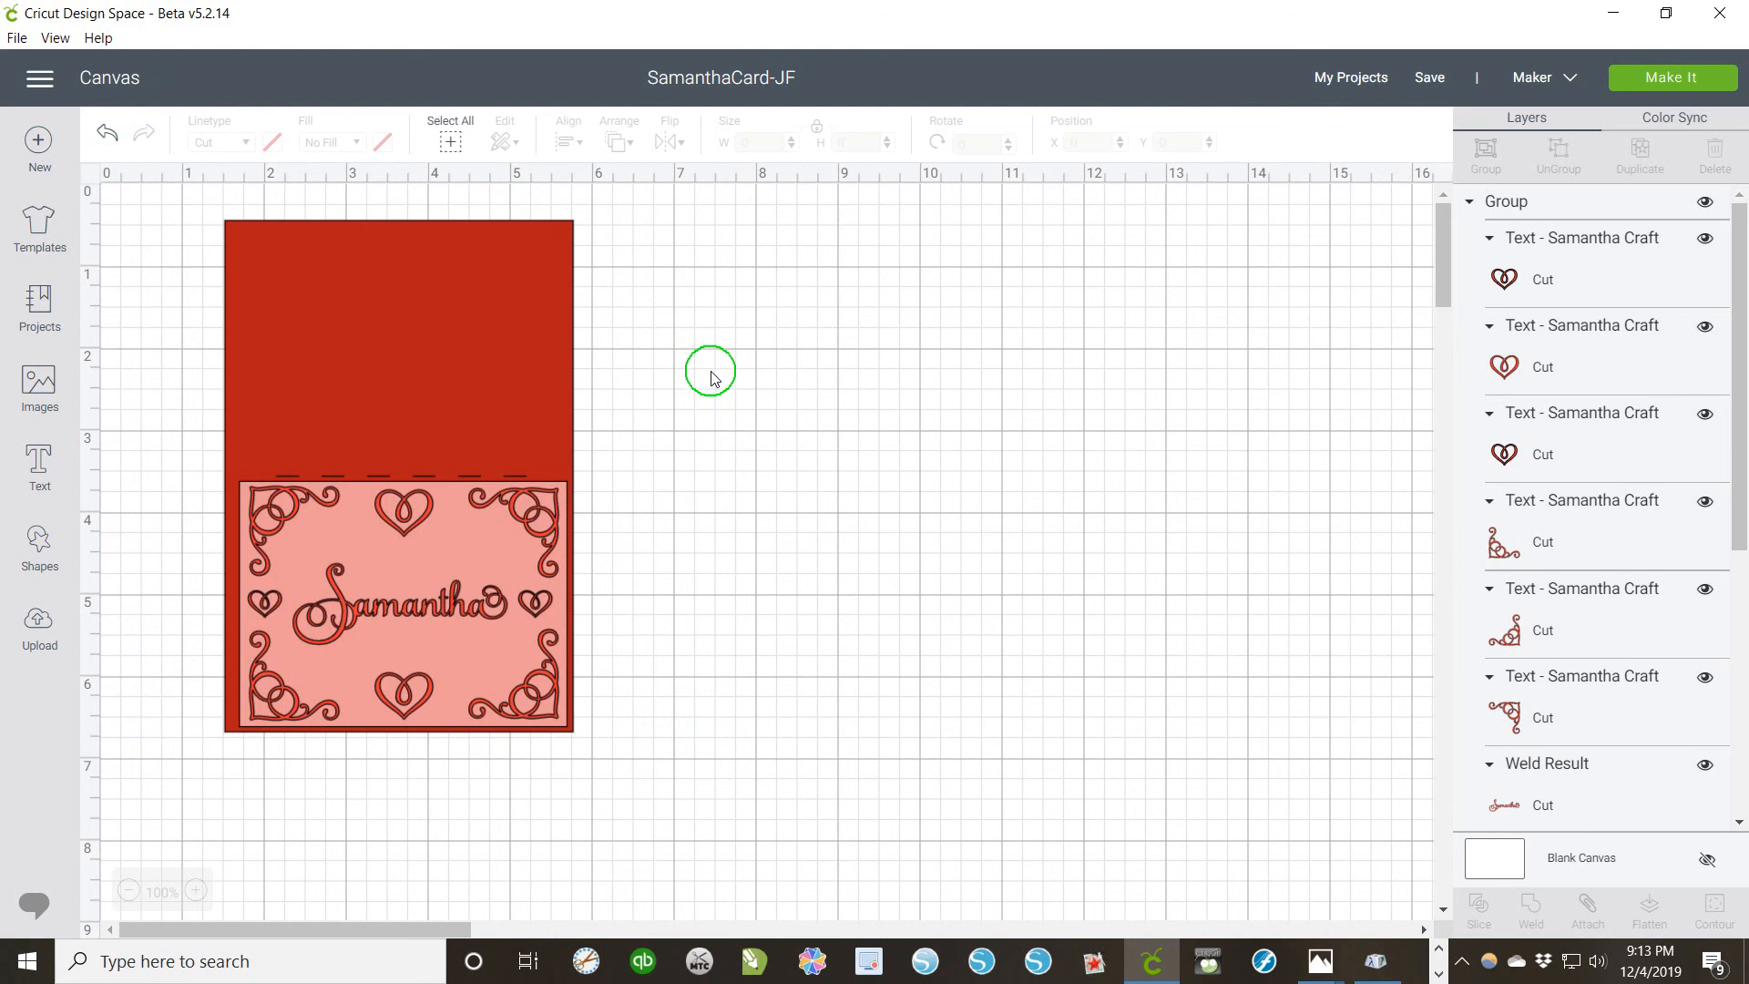
# Step: Center the decorative group horizontally on the red card base
pyautogui.click(540, 527)
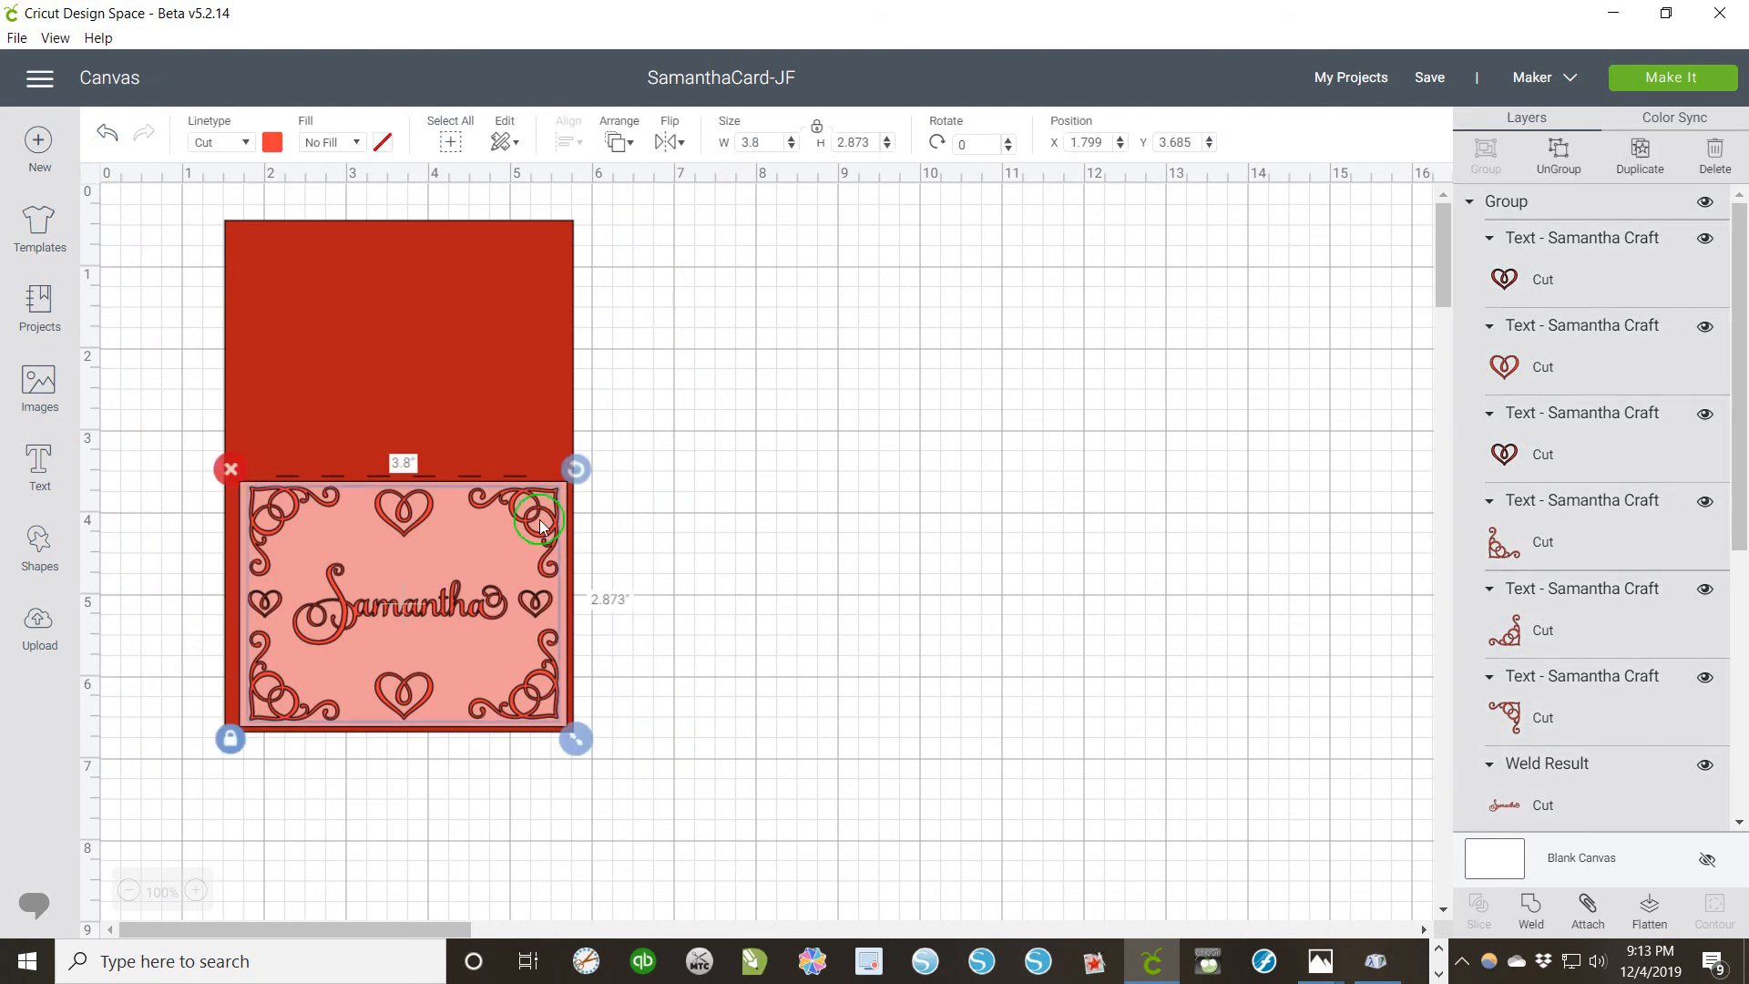
pyautogui.keyDown('shift'); pyautogui.click(510, 355); pyautogui.keyUp('shift')
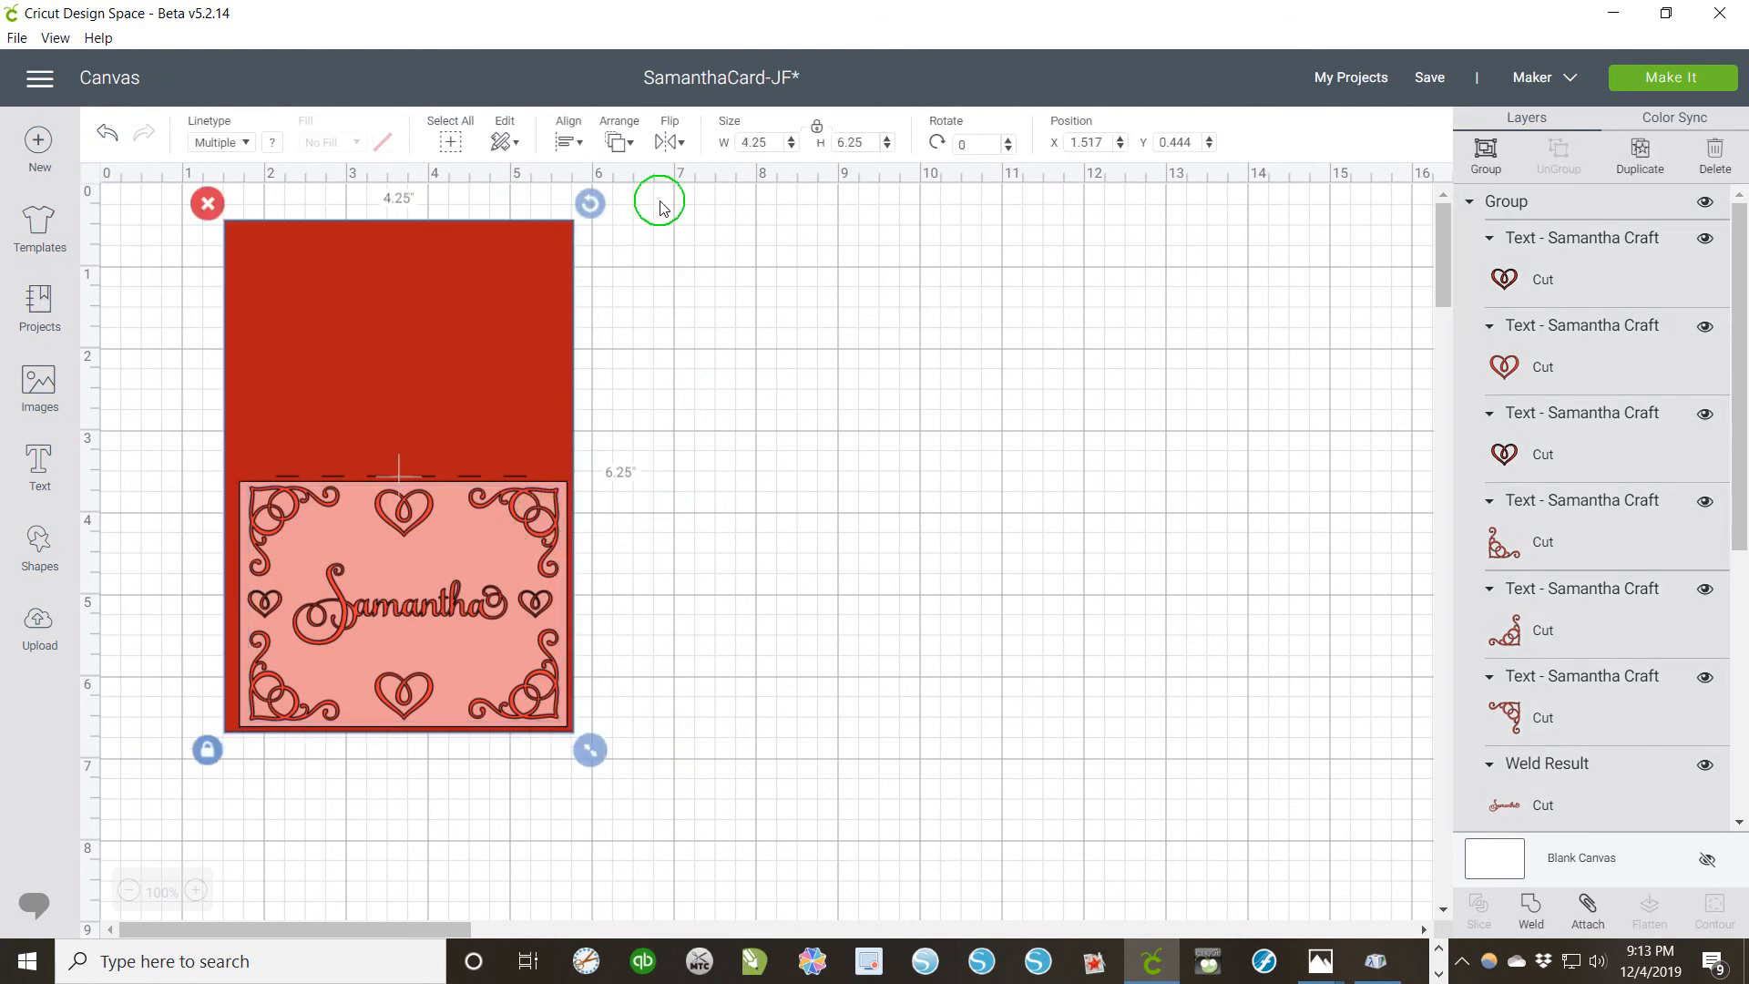
pyautogui.click(574, 143)
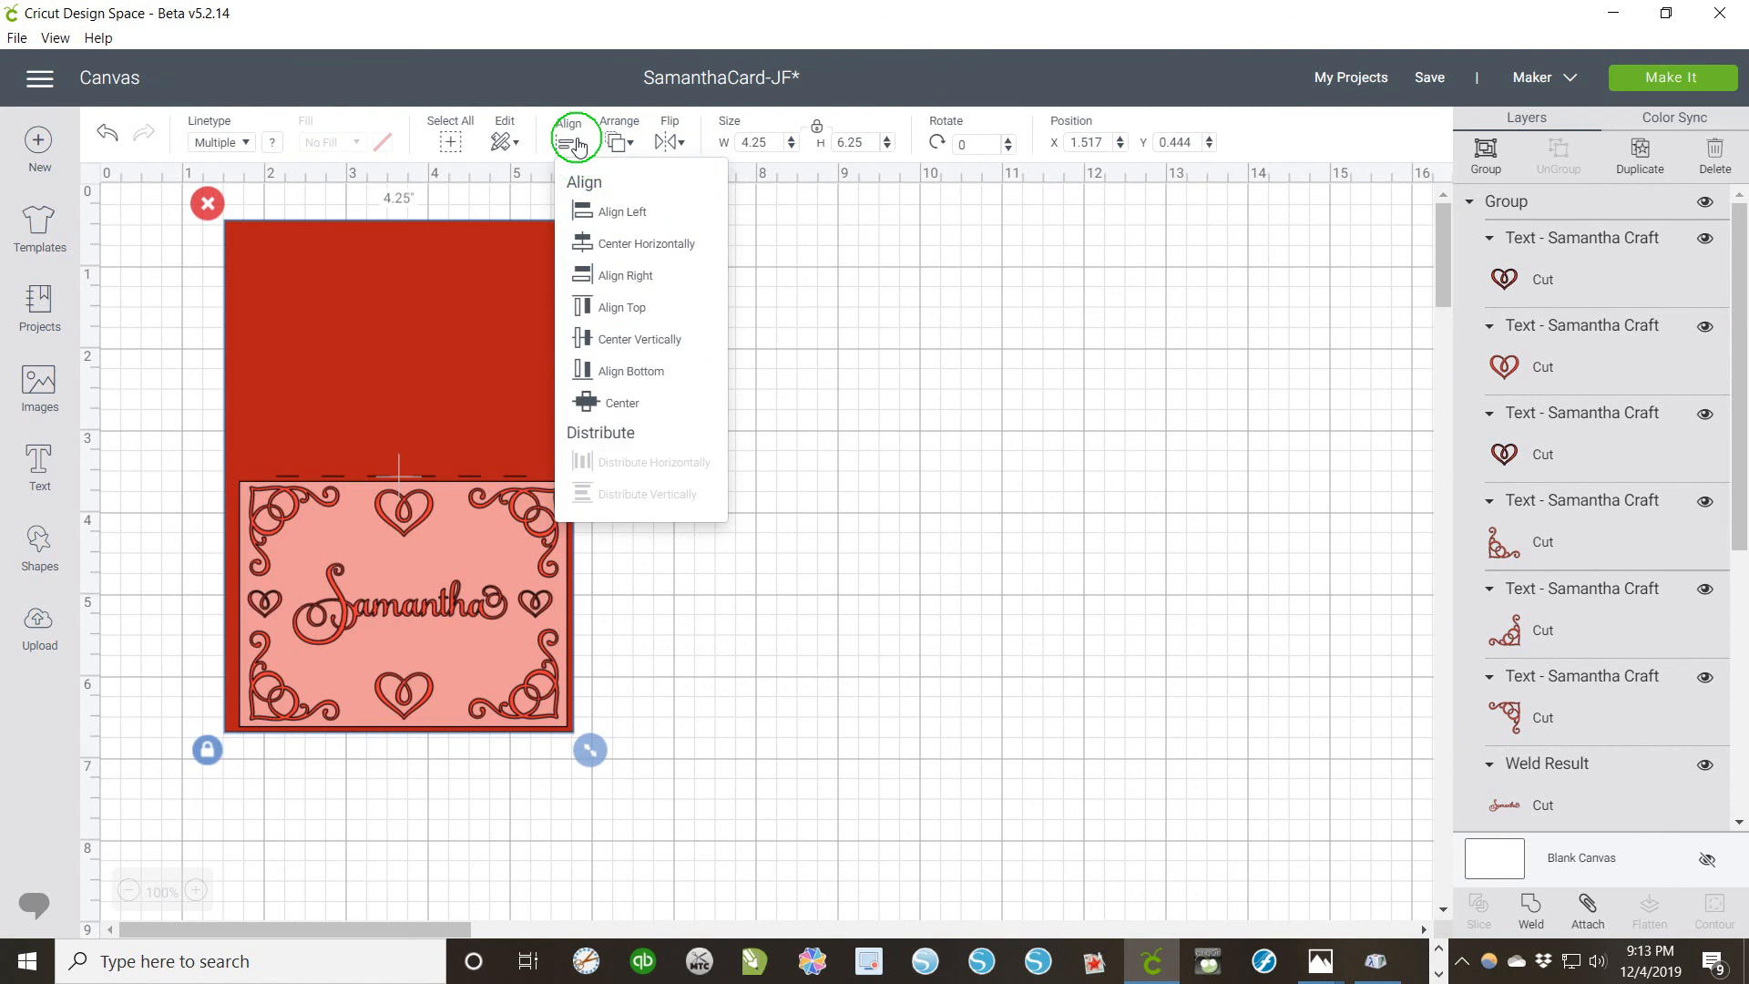
pyautogui.click(593, 244)
pyautogui.click(703, 364)
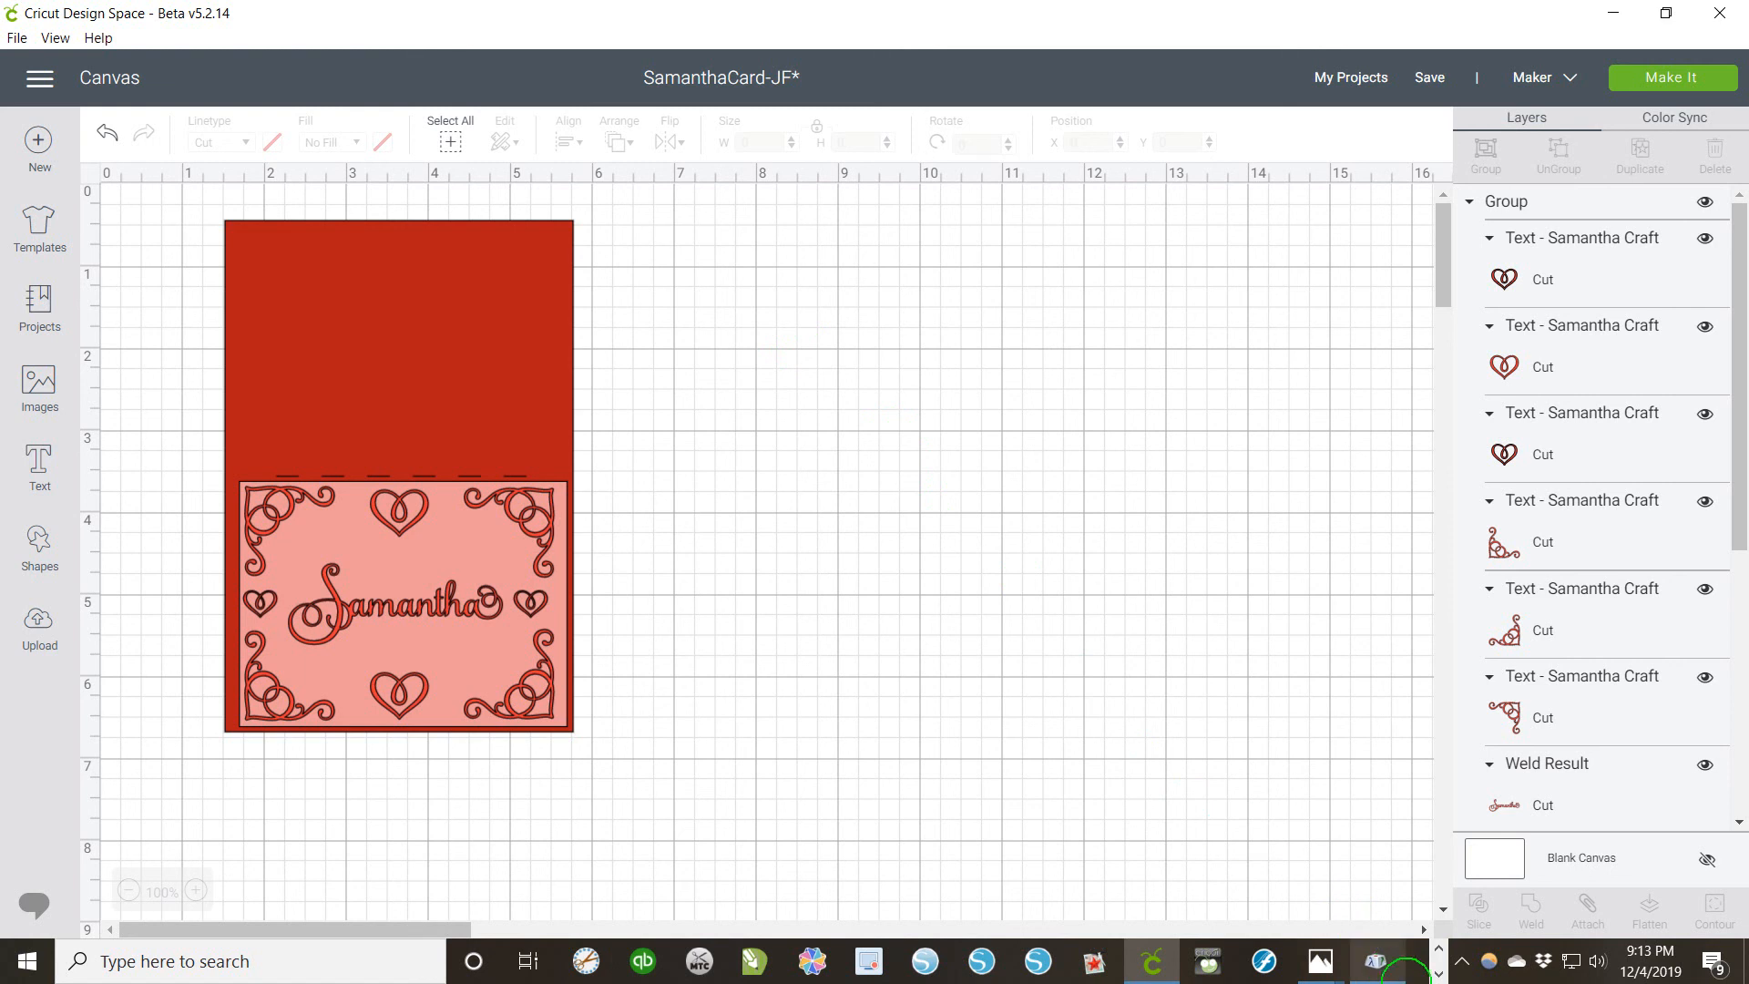
pyautogui.click(1461, 962)
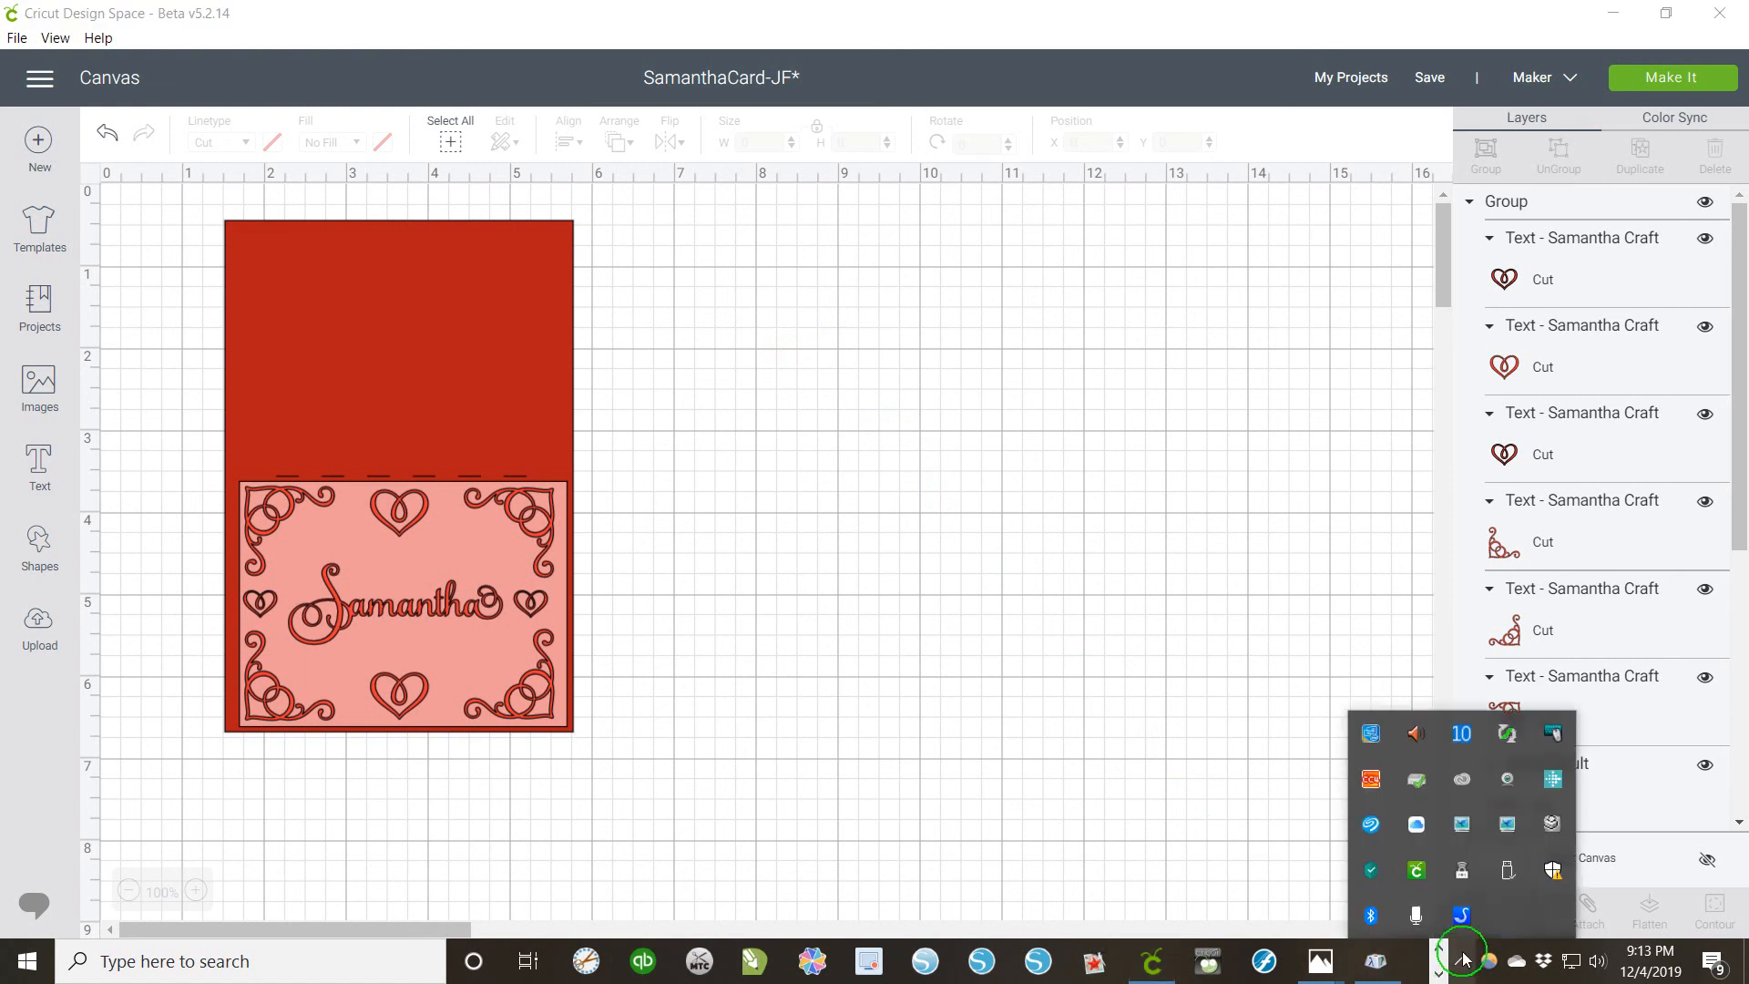